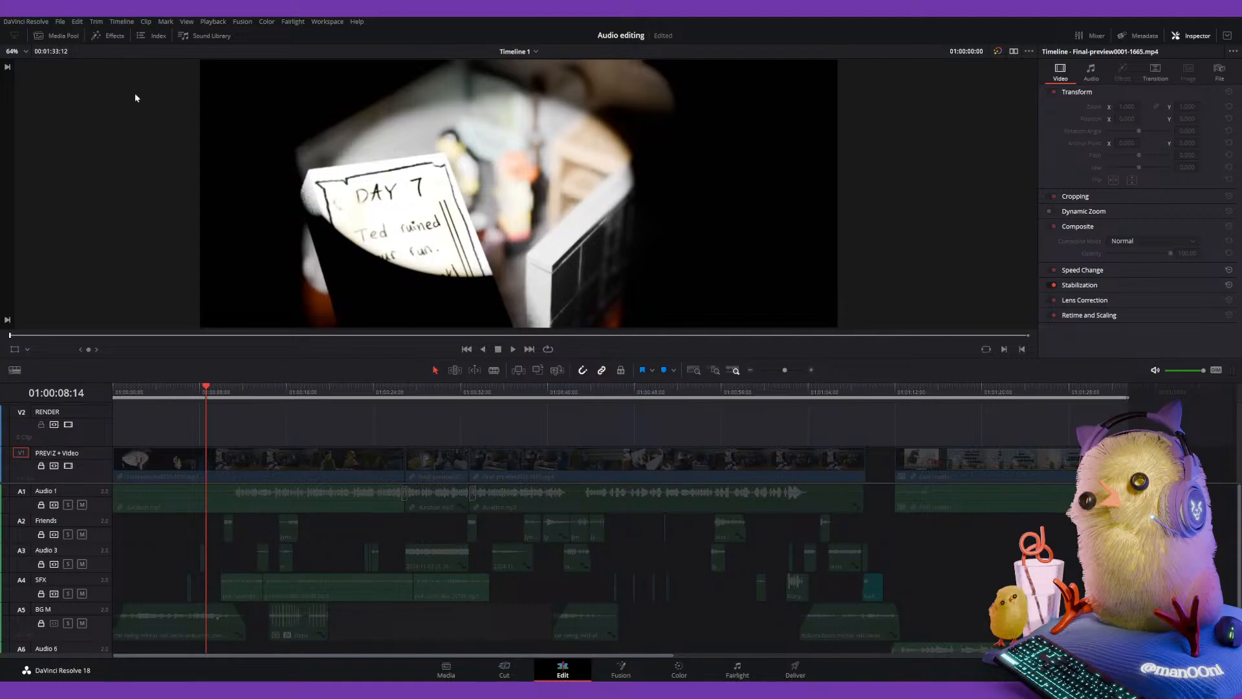
# Show the Media Pool and return the timeline playhead to 01:00:00:00.
pyautogui.click(84, 35)
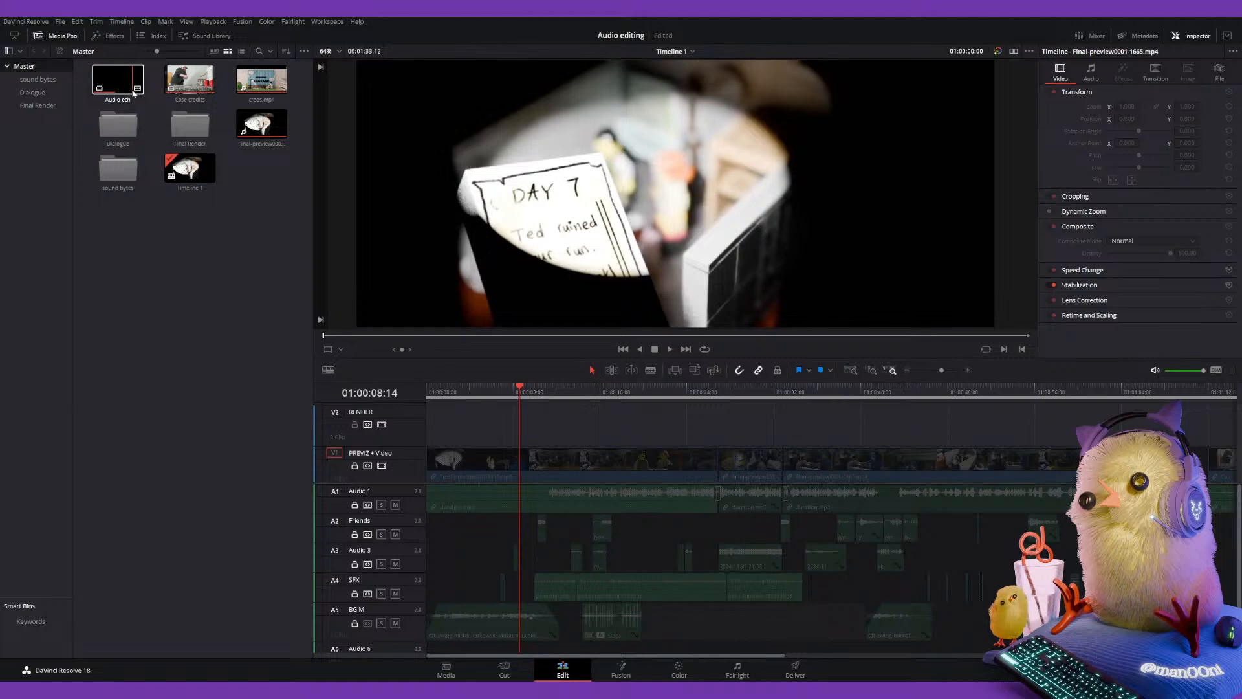
pyautogui.moveTo(492, 392); pyautogui.dragTo(418, 397)
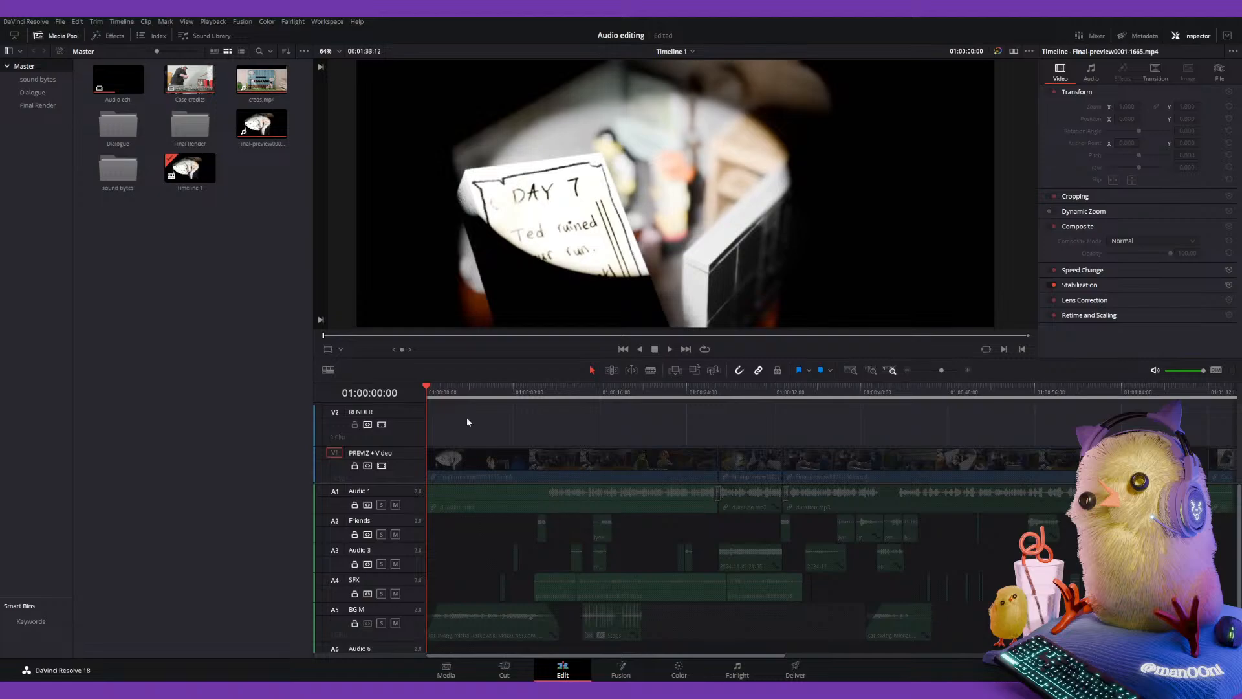
pyautogui.click(214, 368)
pyautogui.click(130, 93)
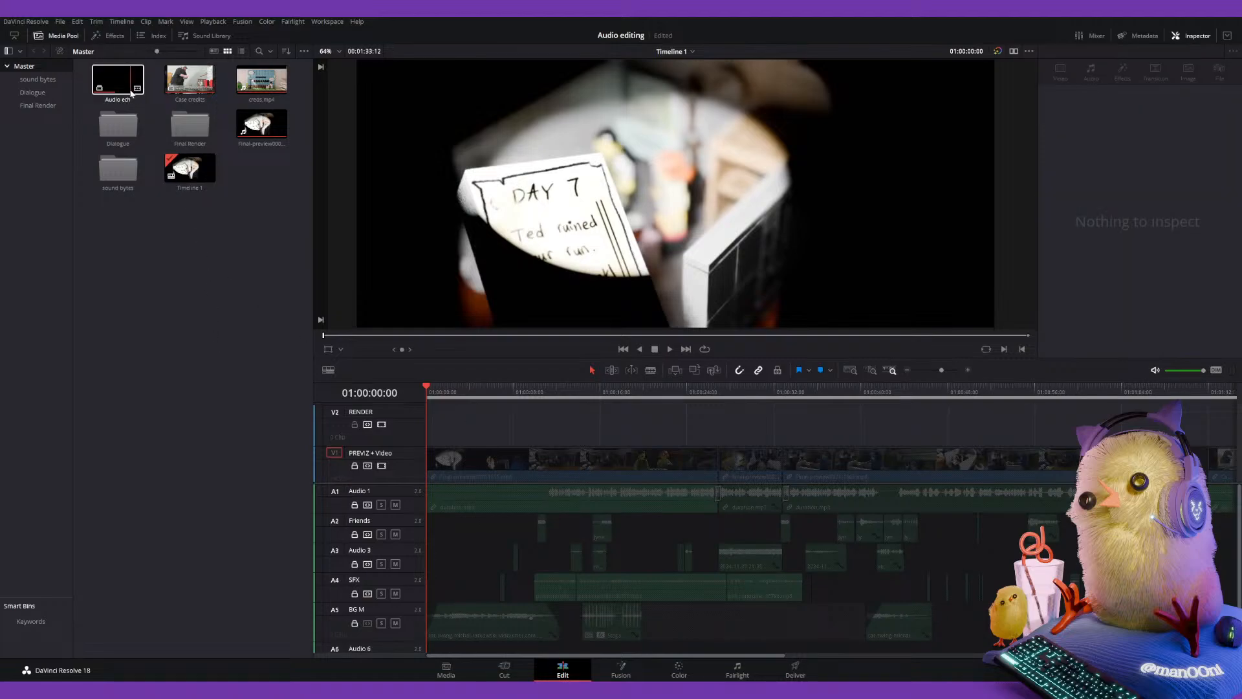
# Open the Final Render bin and scrub through the Final_[0001-1660].exr clip.
pyautogui.click(182, 251)
pyautogui.click(40, 107)
pyautogui.click(119, 81)
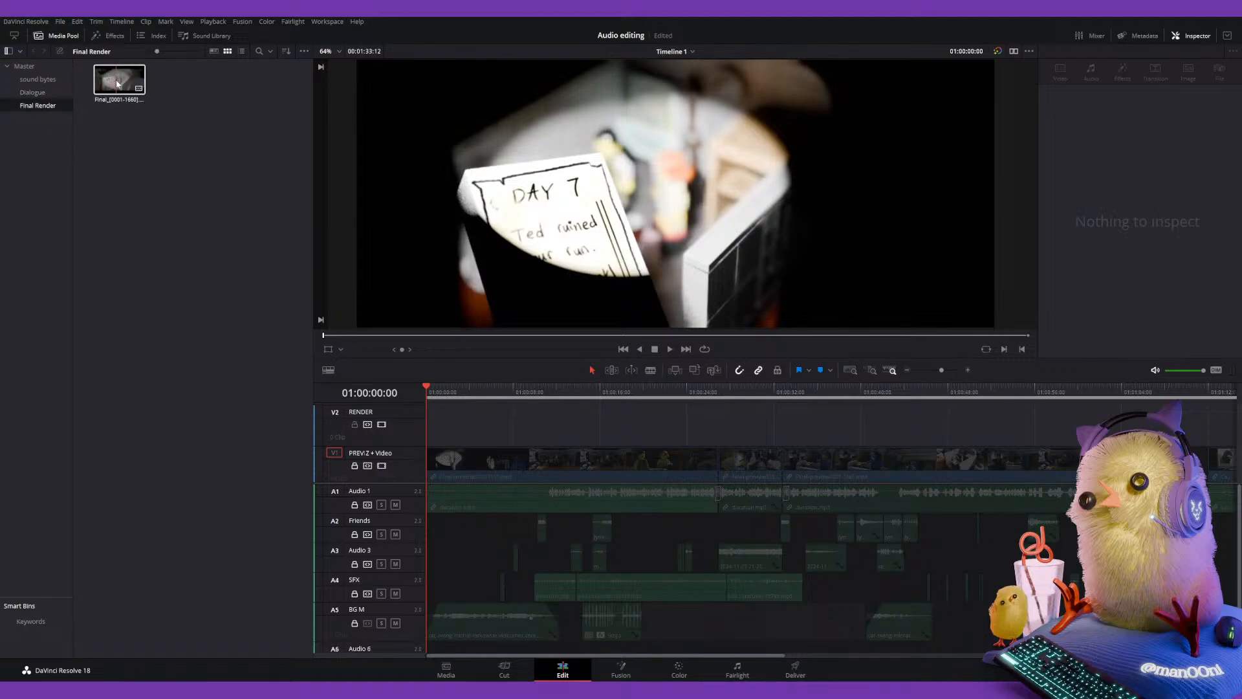
pyautogui.moveTo(374, 335); pyautogui.dragTo(888, 357)
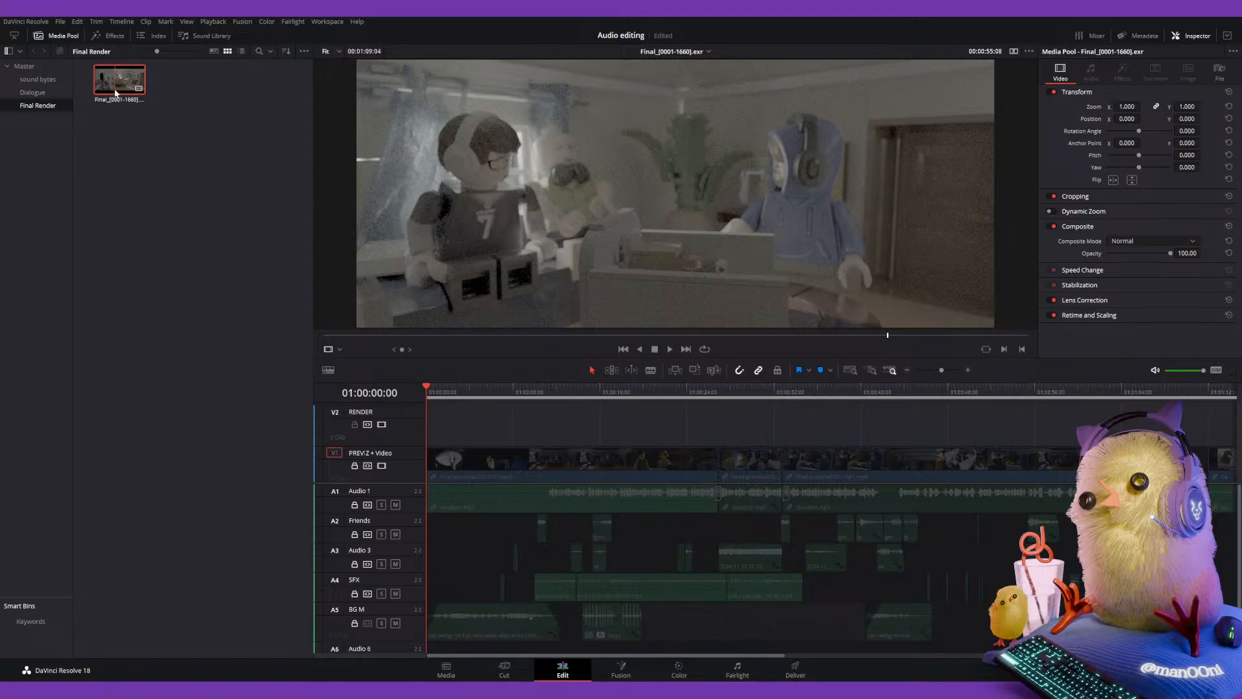
# Narrow the Media Pool to give the timeline more room, with the playhead at the timeline start.
pyautogui.scroll(-1, 388, 525)
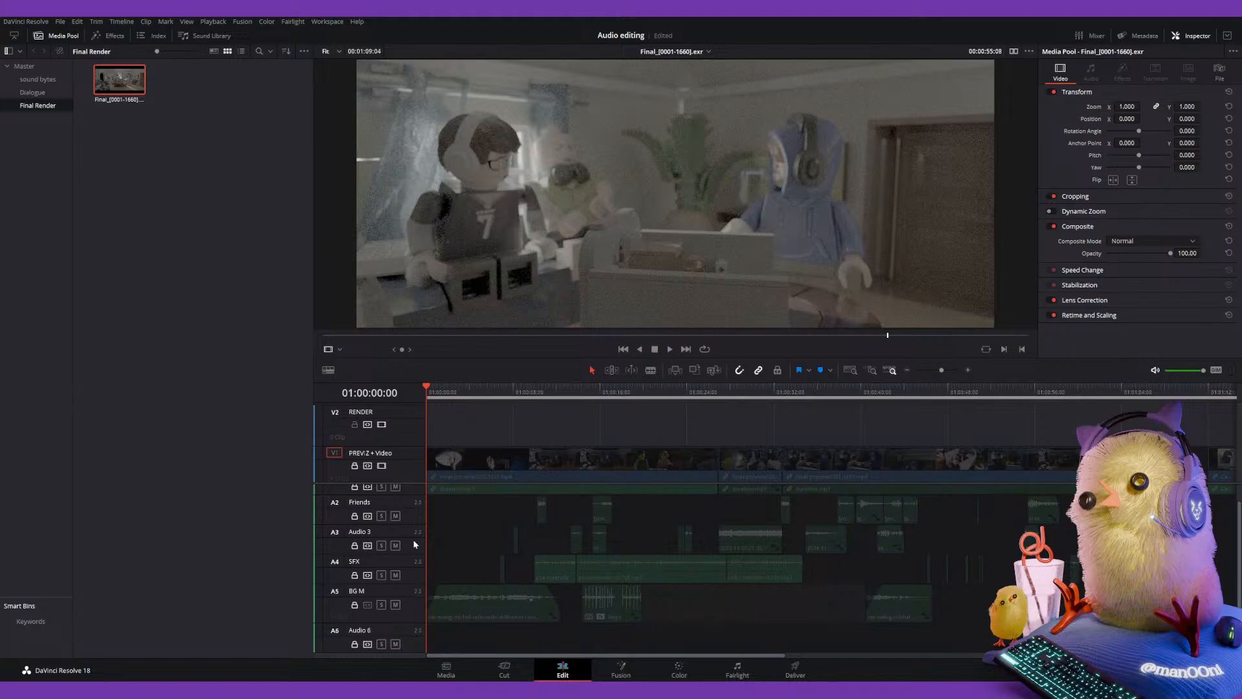
pyautogui.scroll(1, 413, 542)
pyautogui.moveTo(493, 656); pyautogui.dragTo(434, 633)
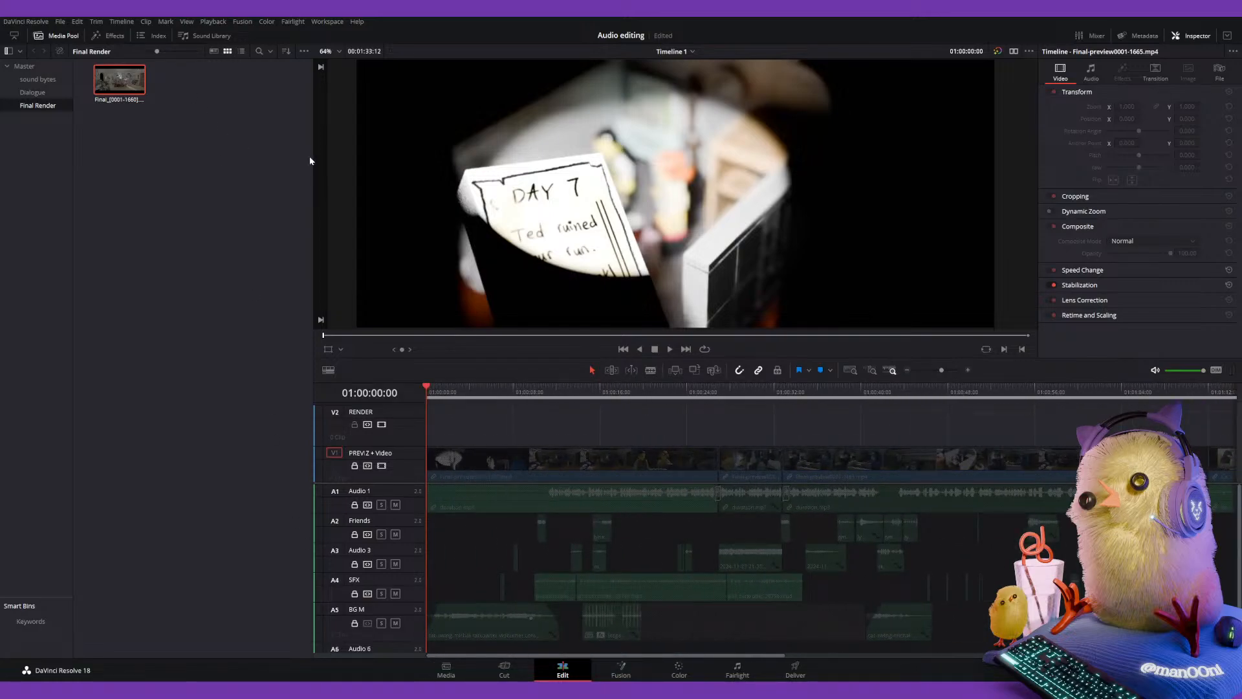
pyautogui.moveTo(313, 163); pyautogui.dragTo(238, 168)
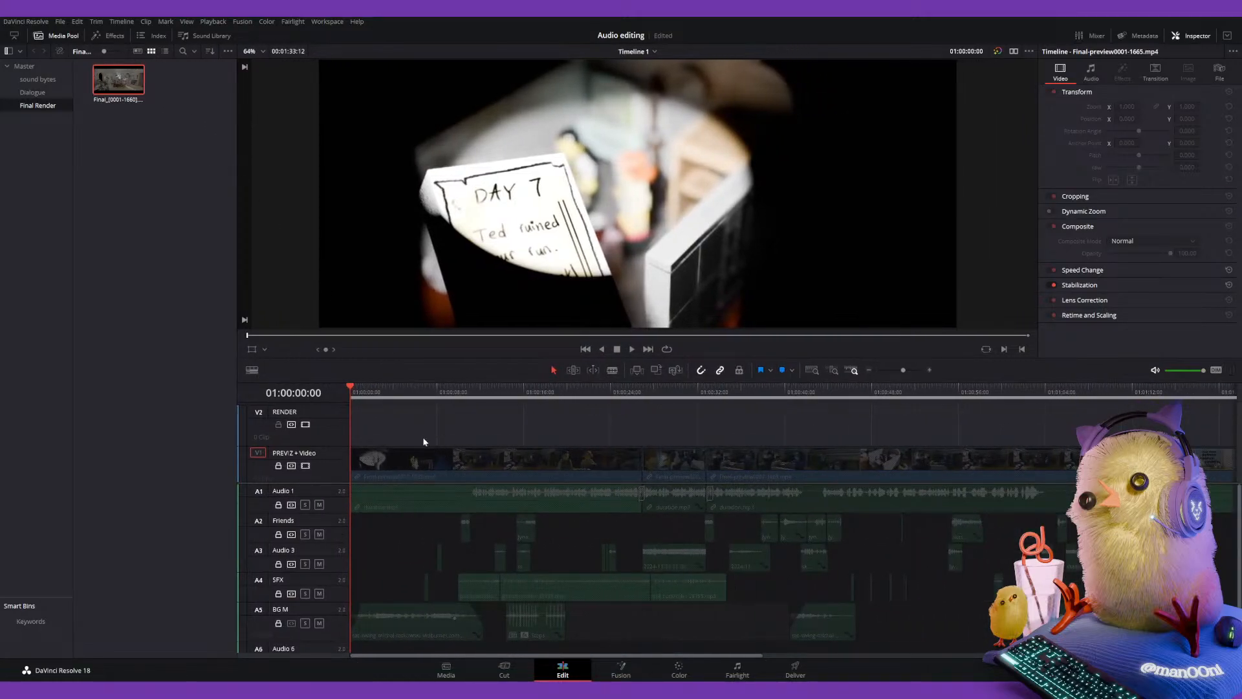
pyautogui.moveTo(355, 392); pyautogui.dragTo(340, 461)
pyautogui.hscroll(5, 369, 460)
pyautogui.hscroll(-5, 372, 477)
# Review the previz video at several points along the timeline, magnifying the preview to inspect the shots.
pyautogui.click(437, 389)
pyautogui.moveTo(437, 389); pyautogui.dragTo(536, 391)
pyautogui.scroll(7, 755, 168)
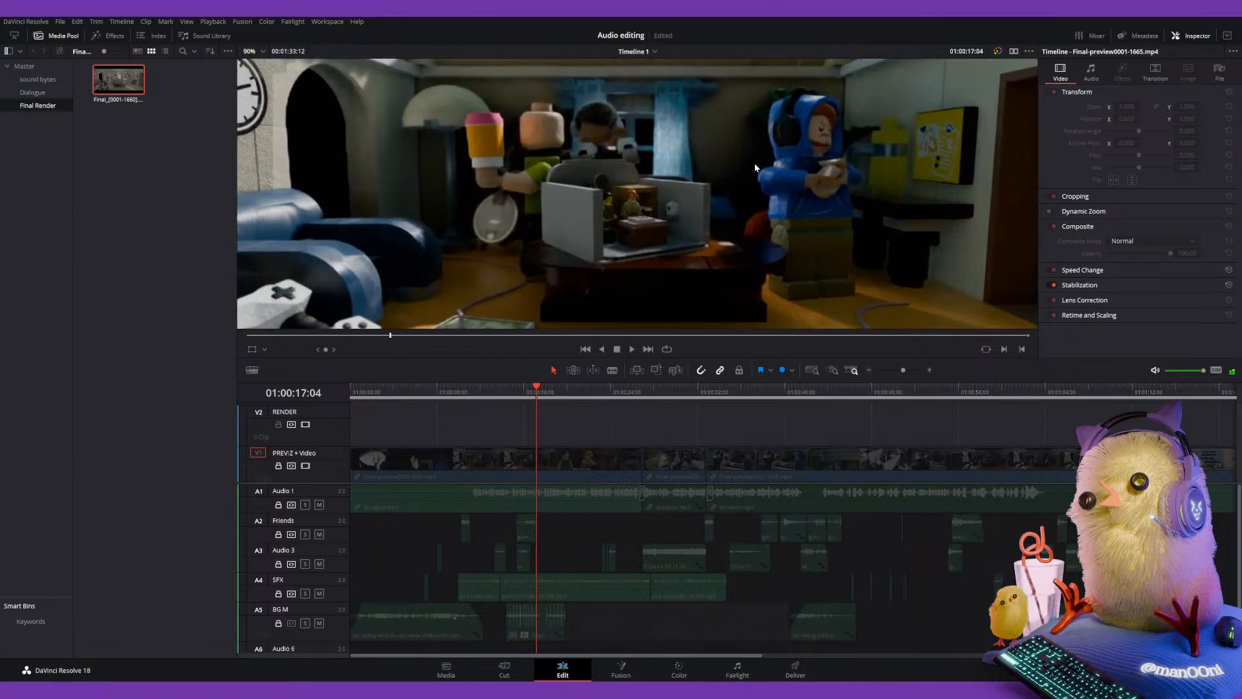
pyautogui.scroll(1, 588, 123)
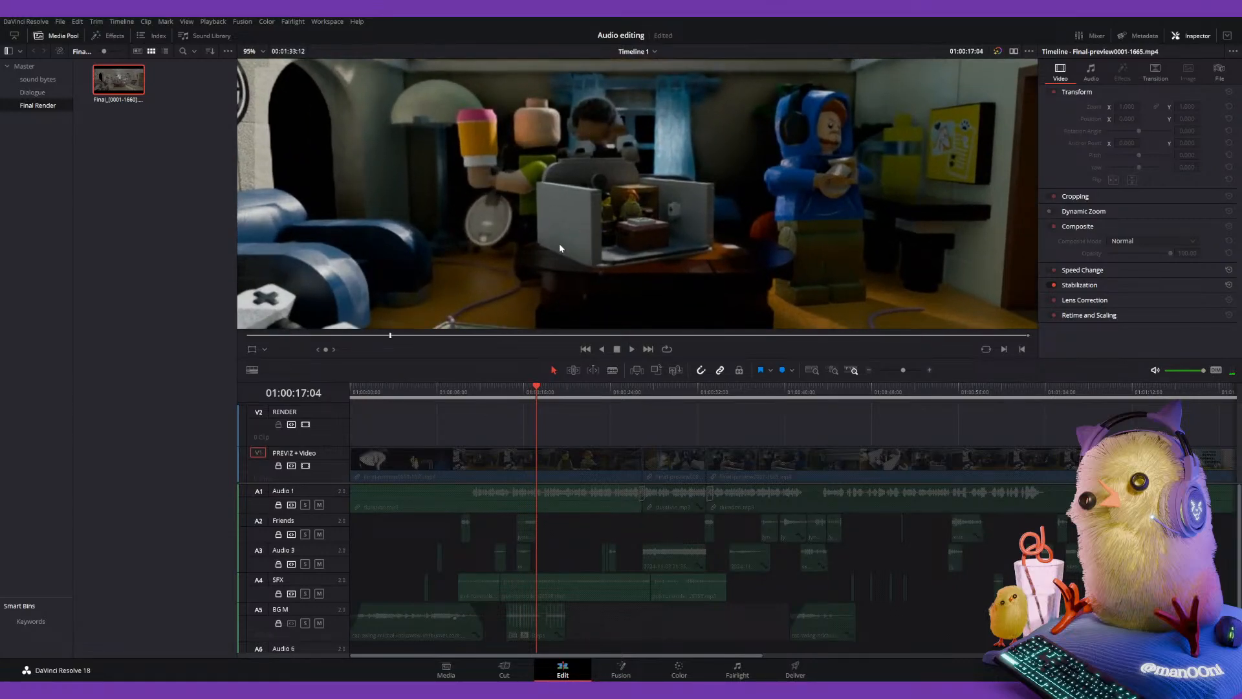
pyautogui.click(552, 391)
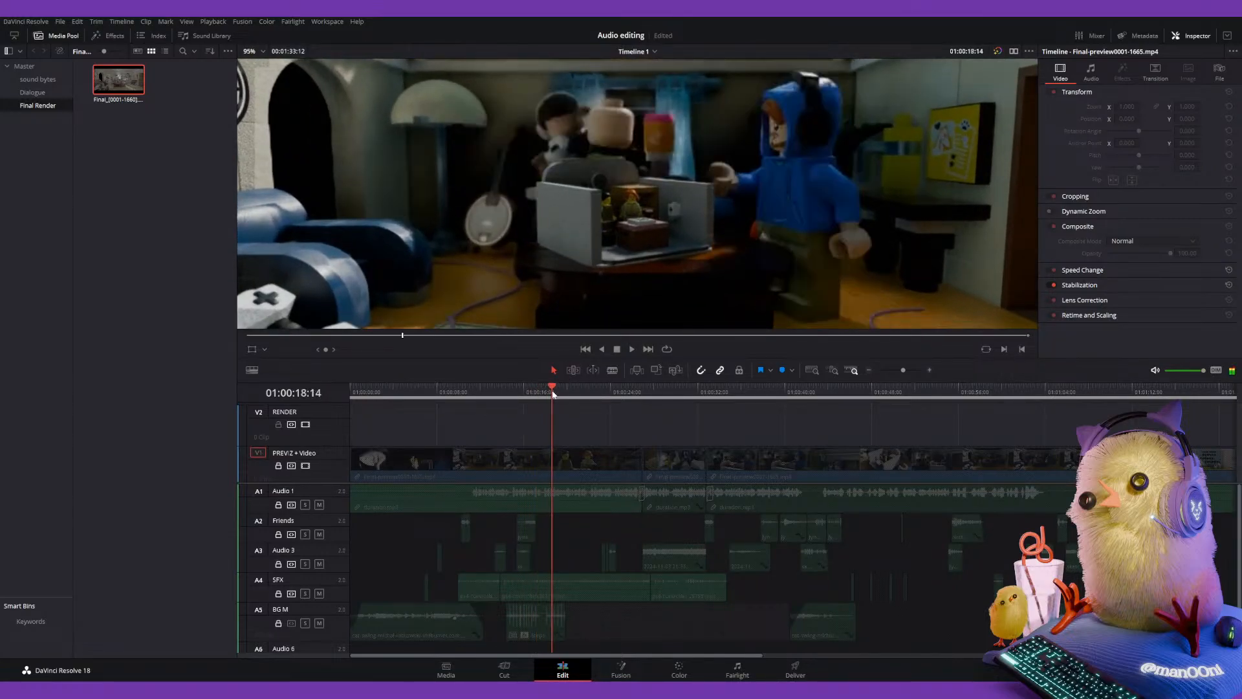
pyautogui.click(608, 394)
pyautogui.scroll(-4, 680, 279)
pyautogui.click(735, 392)
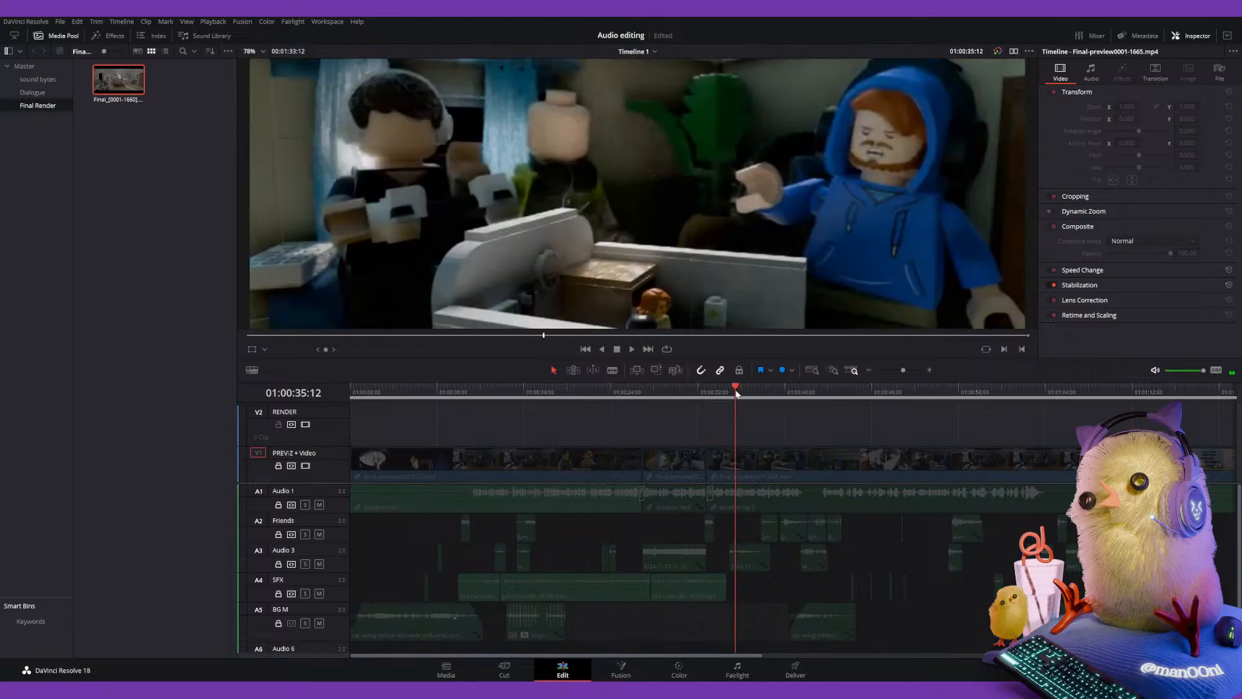
pyautogui.scroll(-3, 637, 194)
pyautogui.click(1054, 392)
pyautogui.click(1064, 393)
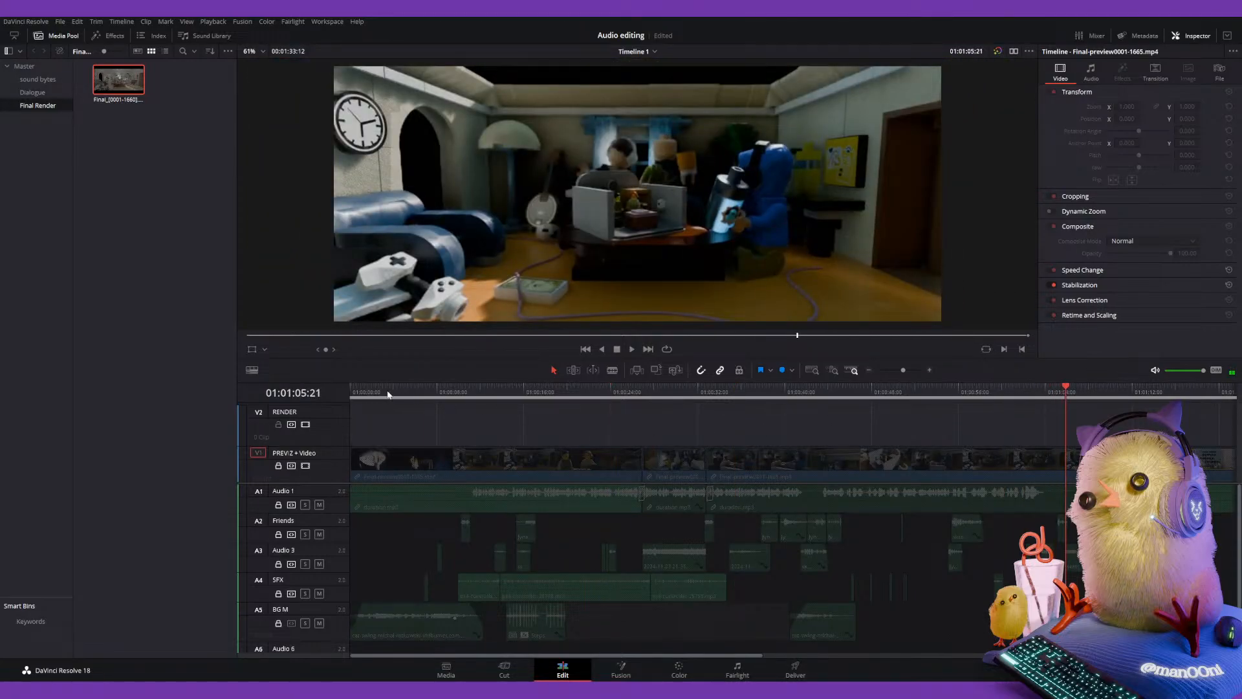
# Place the Final_[0001-1660].exr render on the RENDER track, starting at the beginning of the timeline.
pyautogui.press('Home')
pyautogui.moveTo(117, 84); pyautogui.dragTo(990, 167)
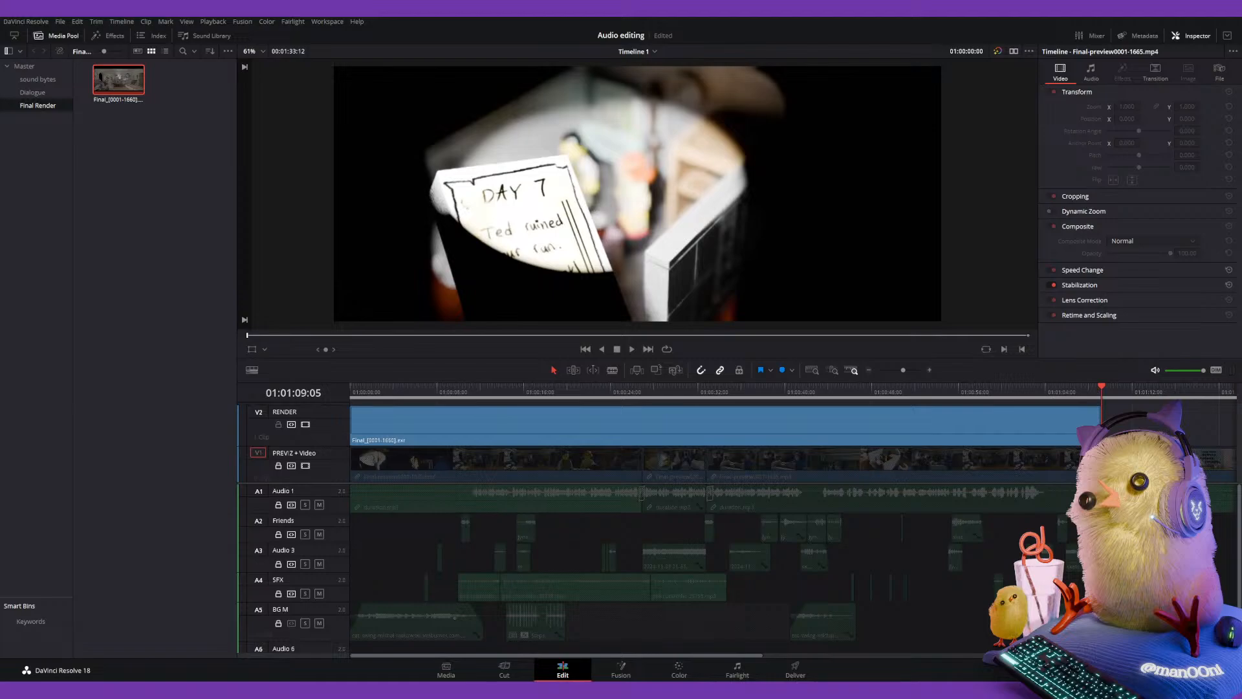
pyautogui.press('Home')
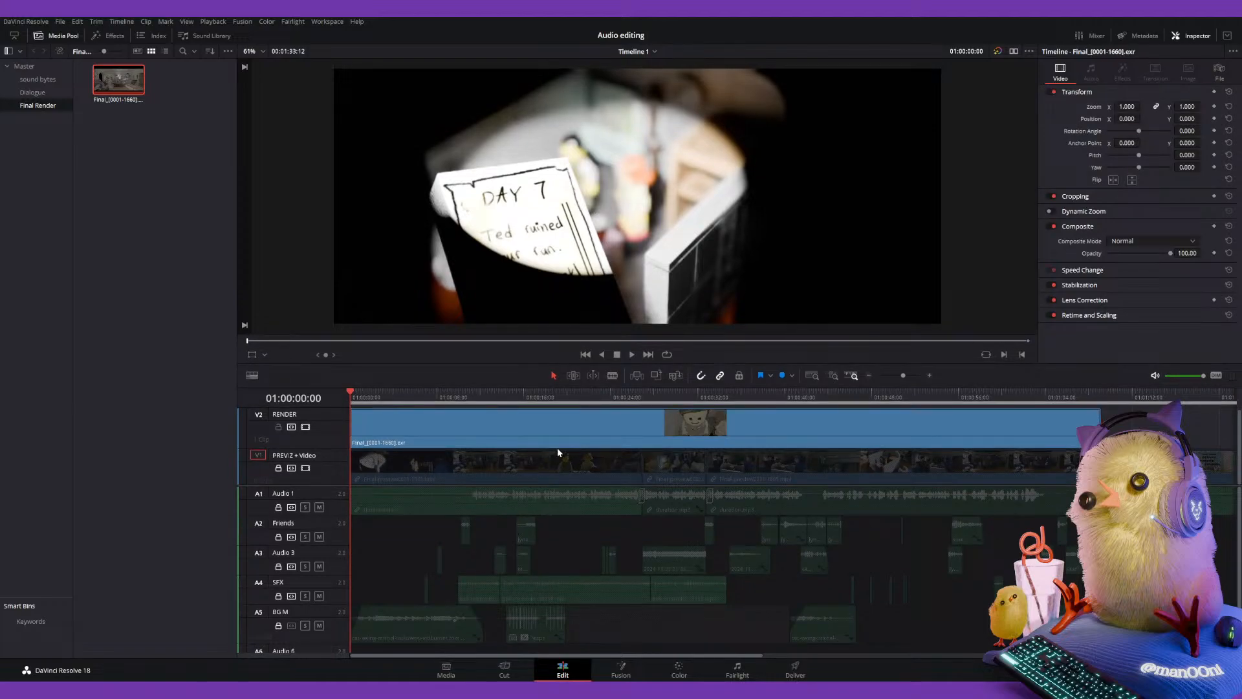
# Review the placed render at several points from its start to near its end.
pyautogui.click(1002, 398)
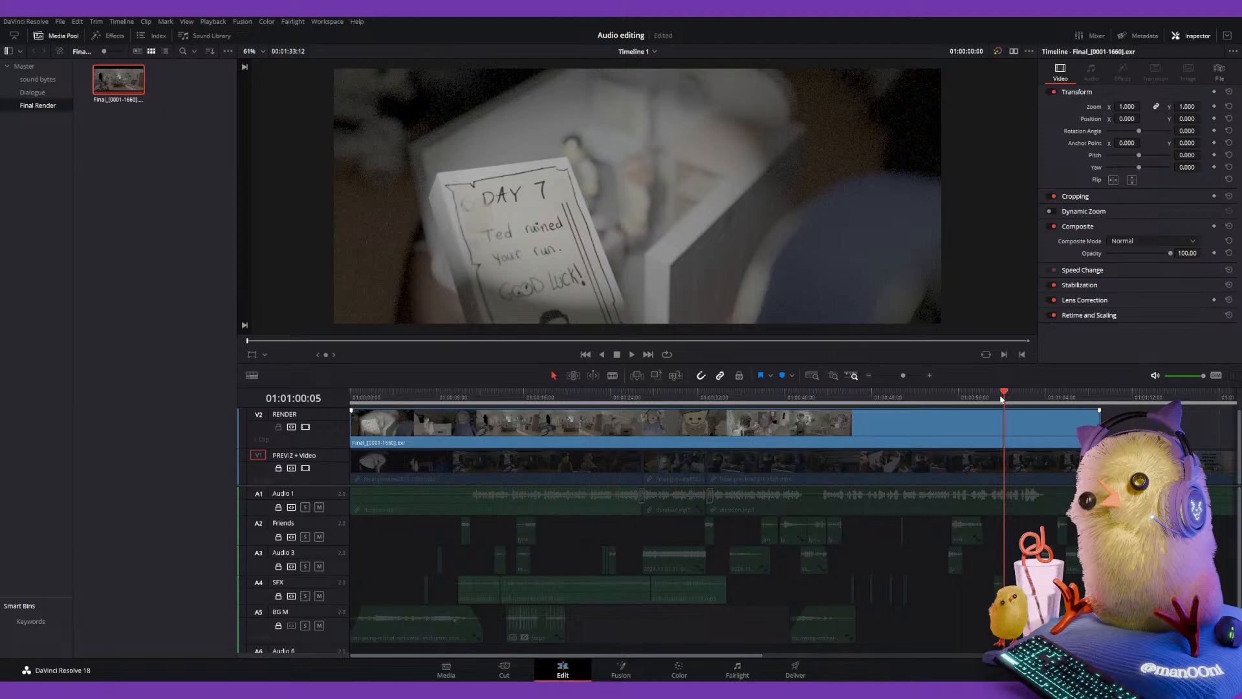
pyautogui.click(1058, 398)
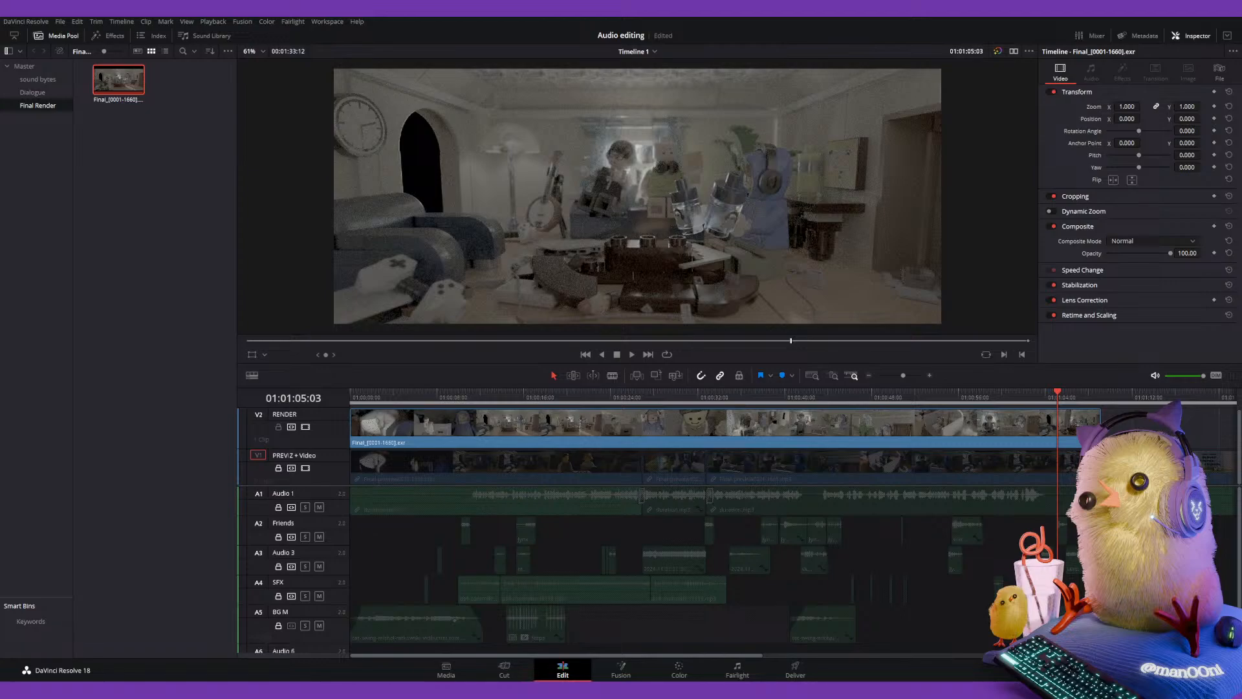
pyautogui.press('Home')
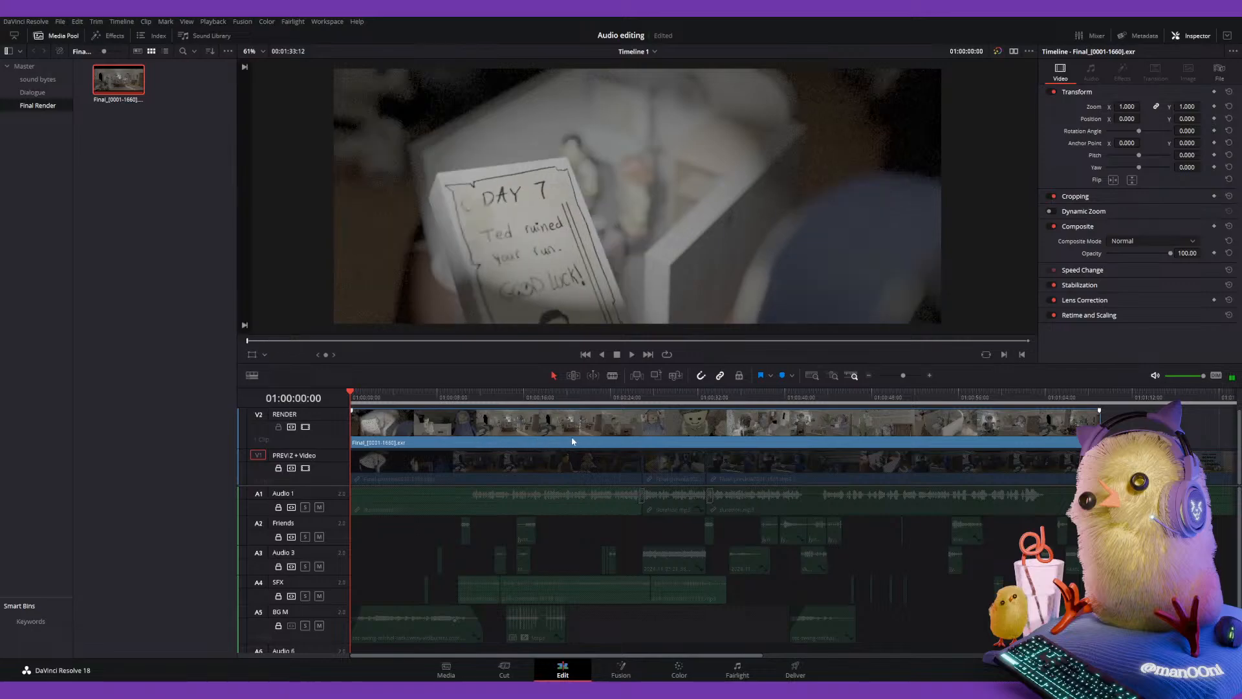
pyautogui.moveTo(853, 392); pyautogui.dragTo(979, 388)
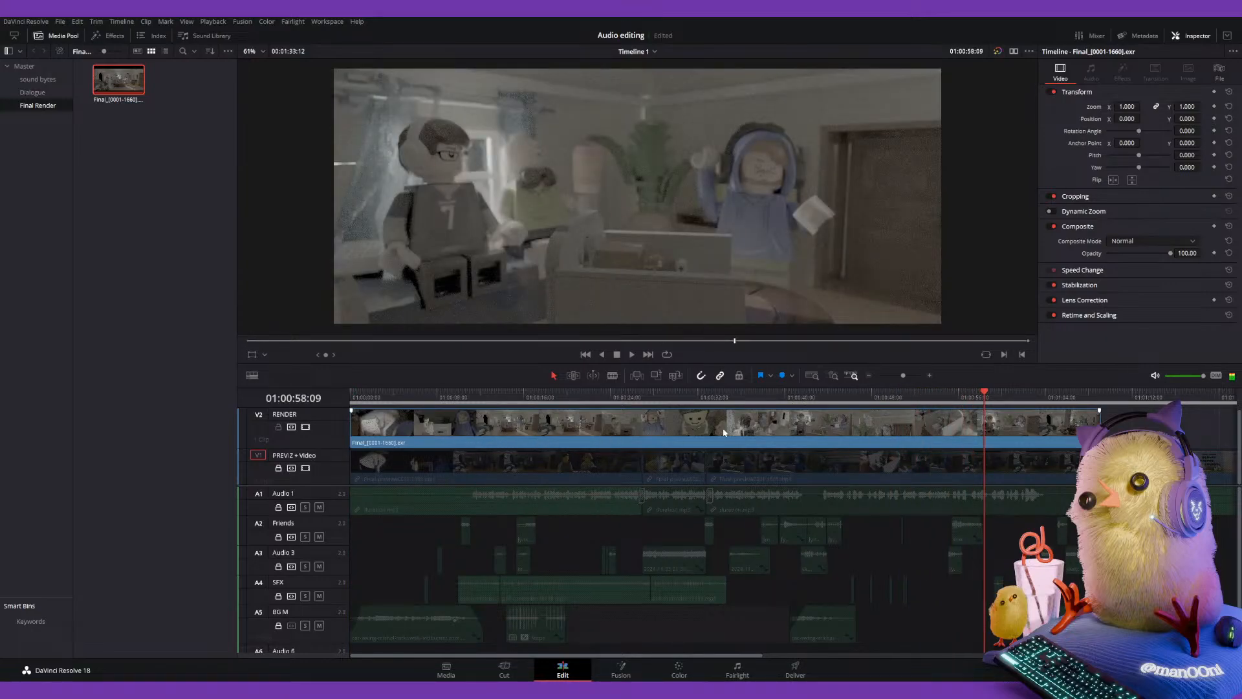
# Open the render clip in Fusion and move the MediaIn1 node away from the view-layer pass nodes.
pyautogui.click(621, 670)
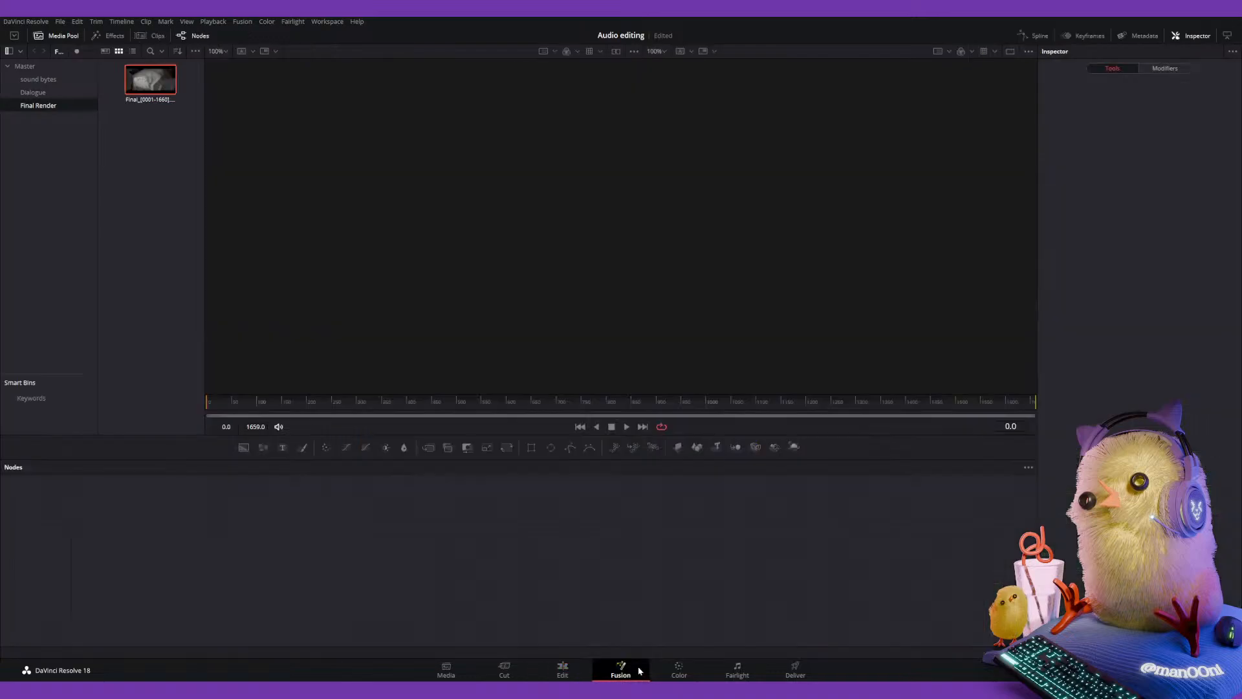
pyautogui.scroll(2, 477, 578)
pyautogui.moveTo(467, 570); pyautogui.dragTo(522, 496, button='middle')
pyautogui.keyDown('ctrl'); pyautogui.scroll(3, 684, 540); pyautogui.keyUp('ctrl')
pyautogui.keyDown('ctrl'); pyautogui.scroll(1, 684, 540); pyautogui.keyUp('ctrl')
pyautogui.keyDown('ctrl'); pyautogui.scroll(-1, 555, 497); pyautogui.keyUp('ctrl')
pyautogui.moveTo(282, 547); pyautogui.dragTo(187, 551)
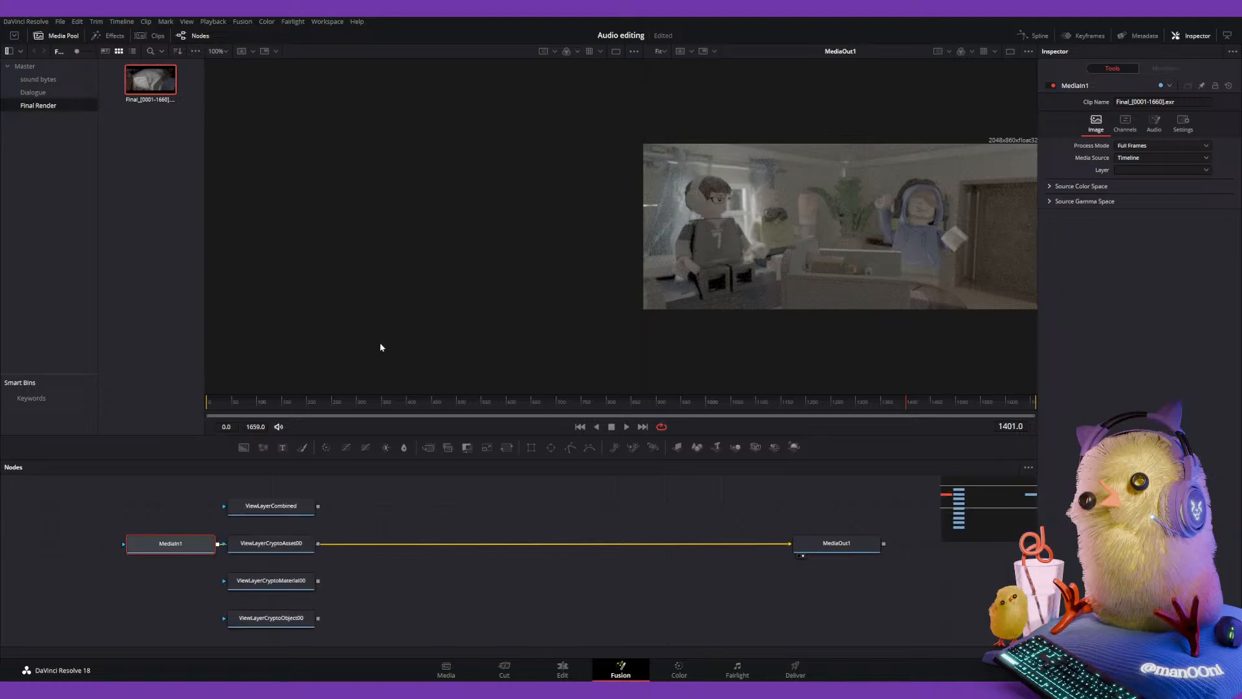
# Examine the chain of view-layer pass nodes, from ViewLayerCombined onward.
pyautogui.scroll(-2, 311, 528)
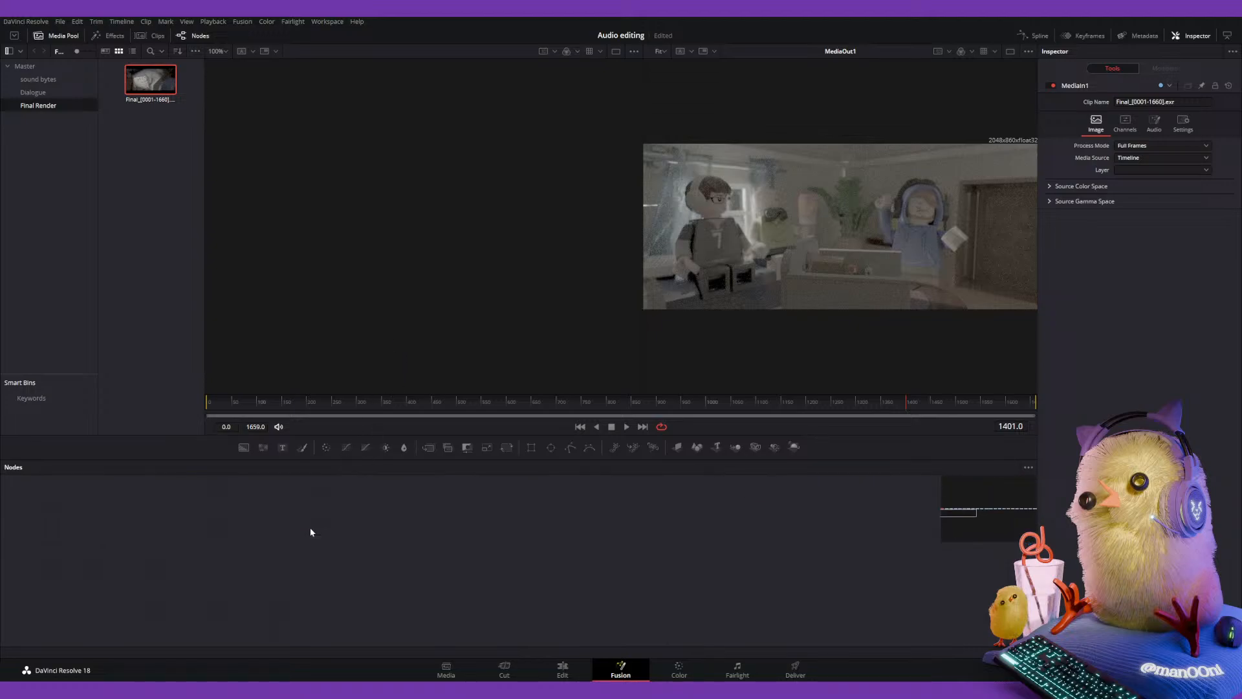
pyautogui.keyDown('ctrl'); pyautogui.scroll(1, 311, 536); pyautogui.keyUp('ctrl')
pyautogui.scroll(-2, 311, 533)
pyautogui.moveTo(313, 533); pyautogui.dragTo(285, 678, button='middle')
pyautogui.moveTo(427, 566); pyautogui.dragTo(447, 639, button='middle')
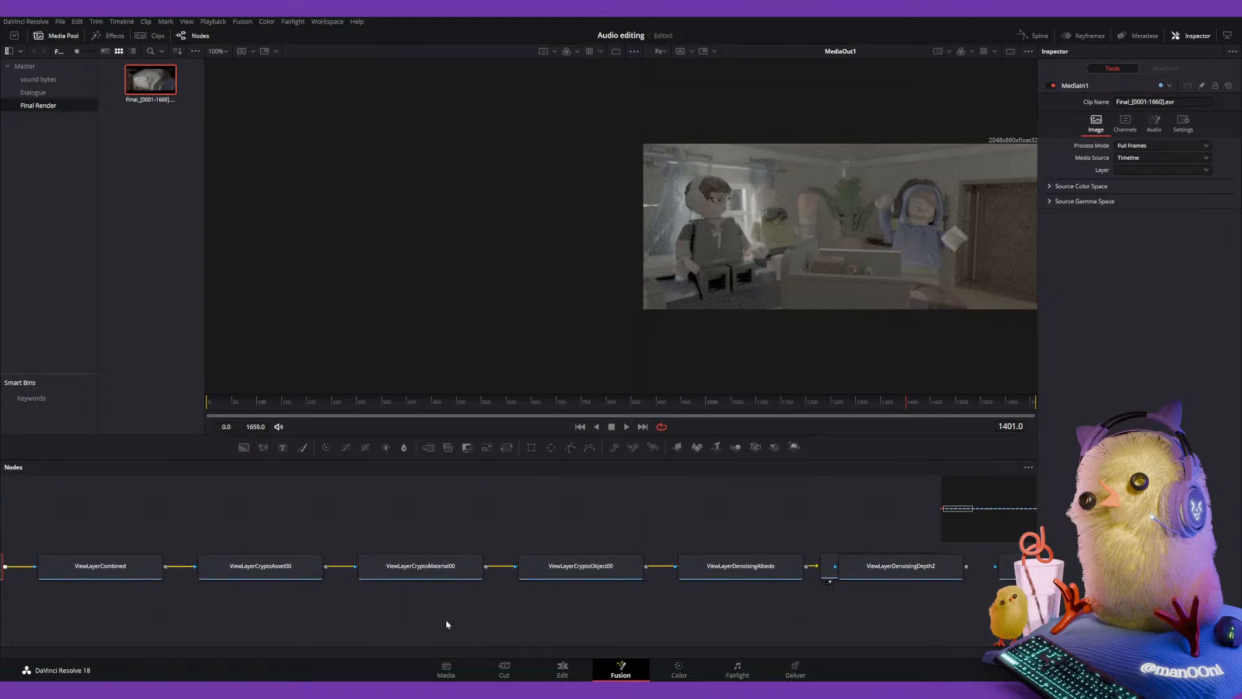
pyautogui.scroll(-1, 484, 586)
pyautogui.keyDown('ctrl'); pyautogui.scroll(-5, 484, 587); pyautogui.keyUp('ctrl')
pyautogui.moveTo(861, 570); pyautogui.dragTo(633, 570, button='middle')
# Separate the MediaIn1 node from the row of view-layer nodes, placing it beneath ViewLayerCombined.
pyautogui.moveTo(767, 542); pyautogui.dragTo(192, 589)
pyautogui.keyDown('ctrl'); pyautogui.scroll(2, 631, 585); pyautogui.keyUp('ctrl')
pyautogui.moveTo(904, 520); pyautogui.dragTo(1144, 520, button='middle')
pyautogui.moveTo(278, 529); pyautogui.dragTo(650, 525, button='middle')
pyautogui.moveTo(340, 518); pyautogui.dragTo(374, 516, button='middle')
pyautogui.moveTo(391, 547); pyautogui.dragTo(339, 519)
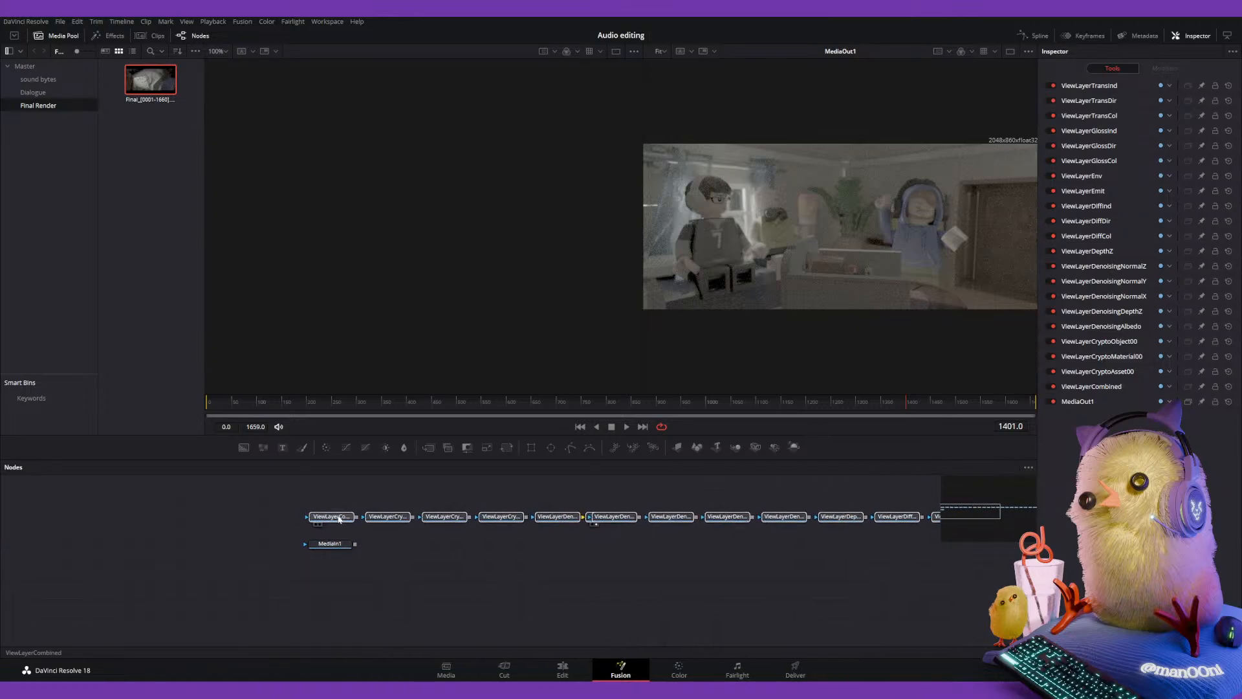
# Delete the ViewLayerCombined node, keeping all the other pass nodes.
pyautogui.click(331, 517)
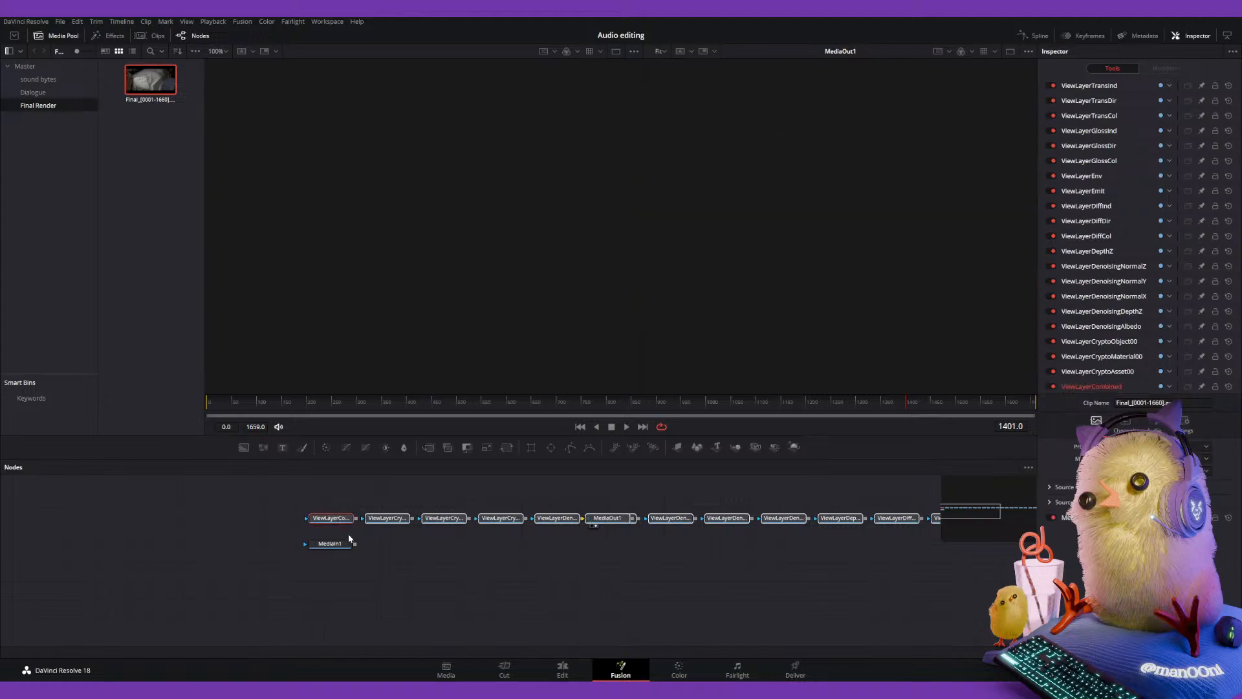
pyautogui.keyDown('ctrl'); pyautogui.scroll(5, 335, 536); pyautogui.keyUp('ctrl')
pyautogui.moveTo(499, 535); pyautogui.dragTo(371, 550, button='middle')
pyautogui.keyDown('ctrl'); pyautogui.scroll(-3, 368, 549); pyautogui.keyUp('ctrl')
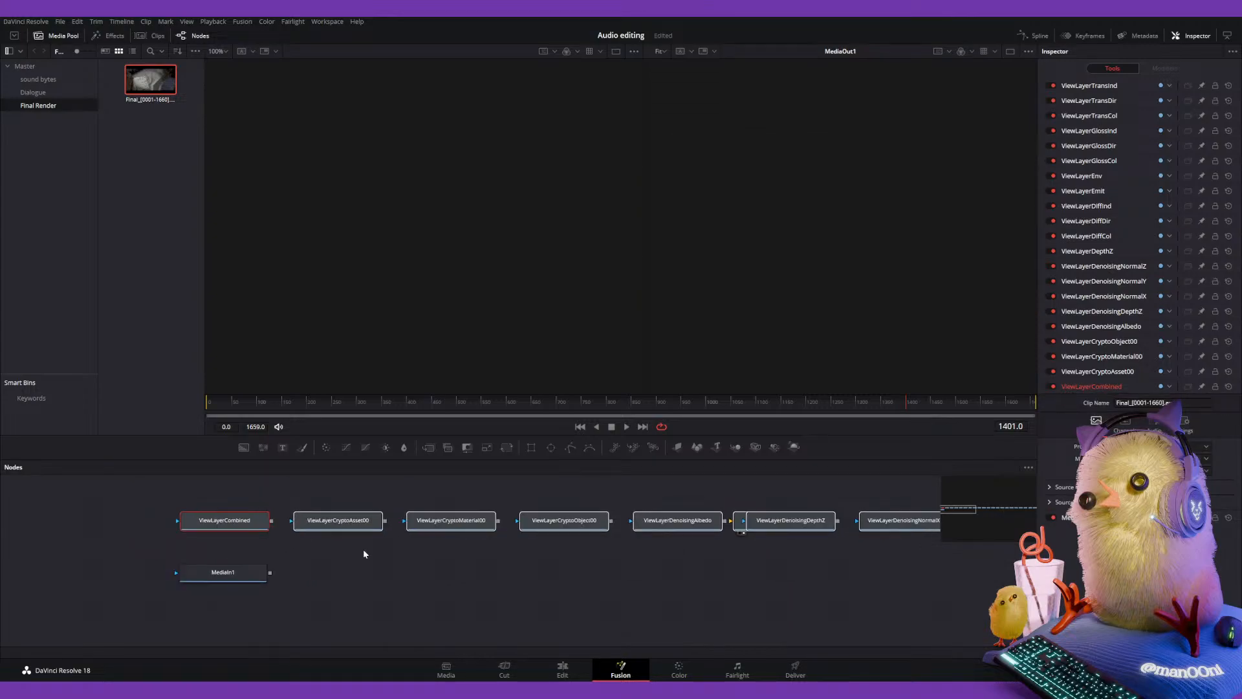
pyautogui.press('Delete')
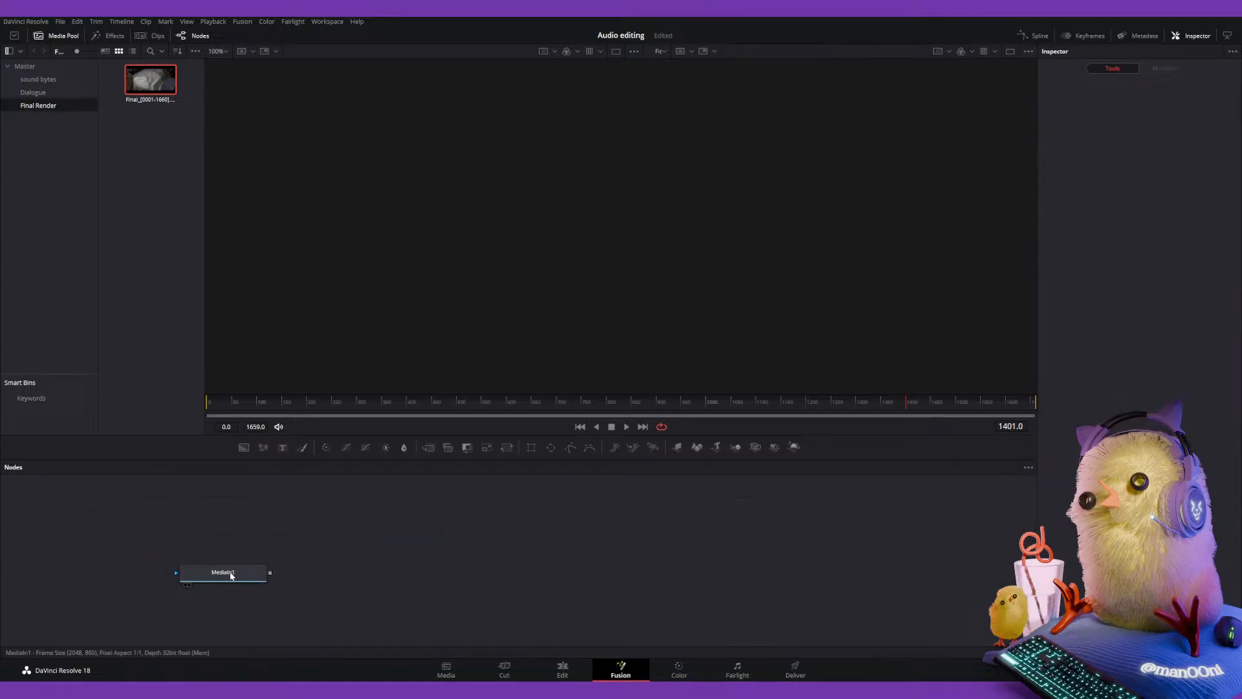
pyautogui.hotkey('ctrl', 'z')
pyautogui.click(226, 525)
pyautogui.press('Delete')
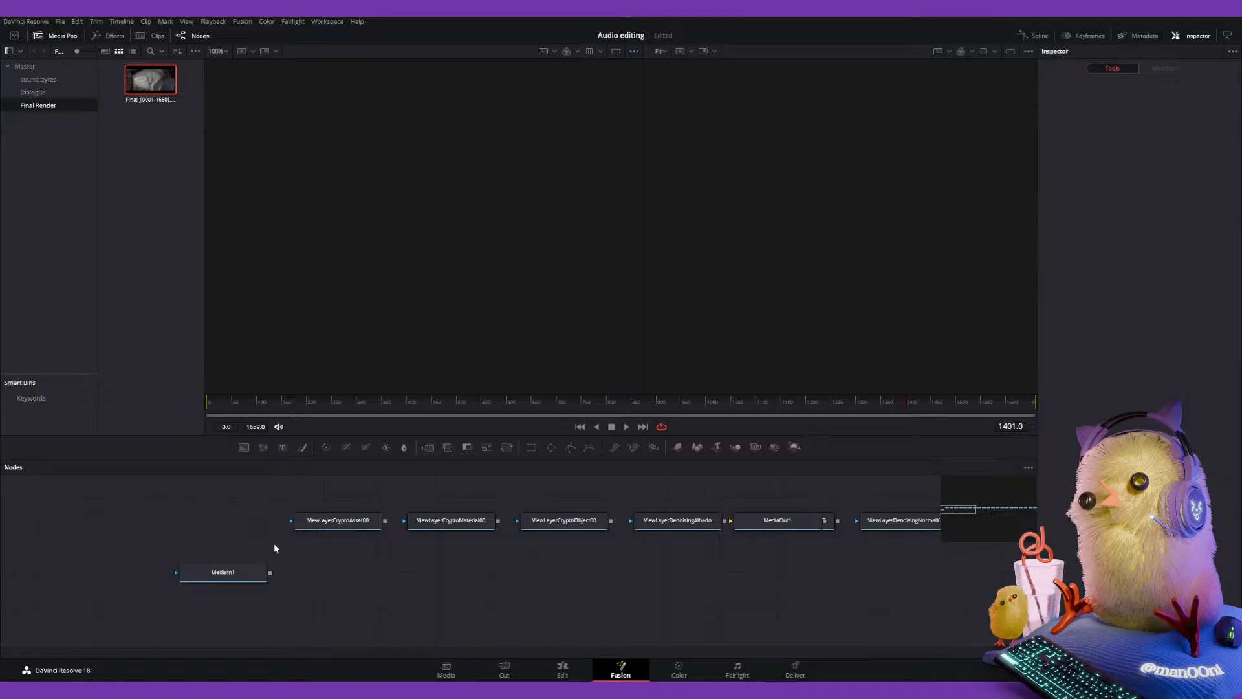
# Group the CryptoAsset00, CryptoMaterial00 and CryptoObject00 nodes close together above MediaIn1.
pyautogui.moveTo(310, 530); pyautogui.dragTo(288, 501)
pyautogui.moveTo(403, 534); pyautogui.dragTo(245, 525)
pyautogui.moveTo(537, 529); pyautogui.dragTo(193, 509)
pyautogui.moveTo(235, 525); pyautogui.dragTo(259, 529)
pyautogui.moveTo(188, 508); pyautogui.dragTo(186, 514)
pyautogui.moveTo(295, 554); pyautogui.dragTo(172, 562, button='middle')
pyautogui.click(95, 590)
# Move ViewLayerDenoisingAlbedo next to the crypto nodes and pull MediaOut1 clear of ViewLayerDenoisingDepthZ.
pyautogui.moveTo(442, 544); pyautogui.dragTo(218, 503)
pyautogui.moveTo(545, 538); pyautogui.dragTo(383, 554)
pyautogui.click(383, 553)
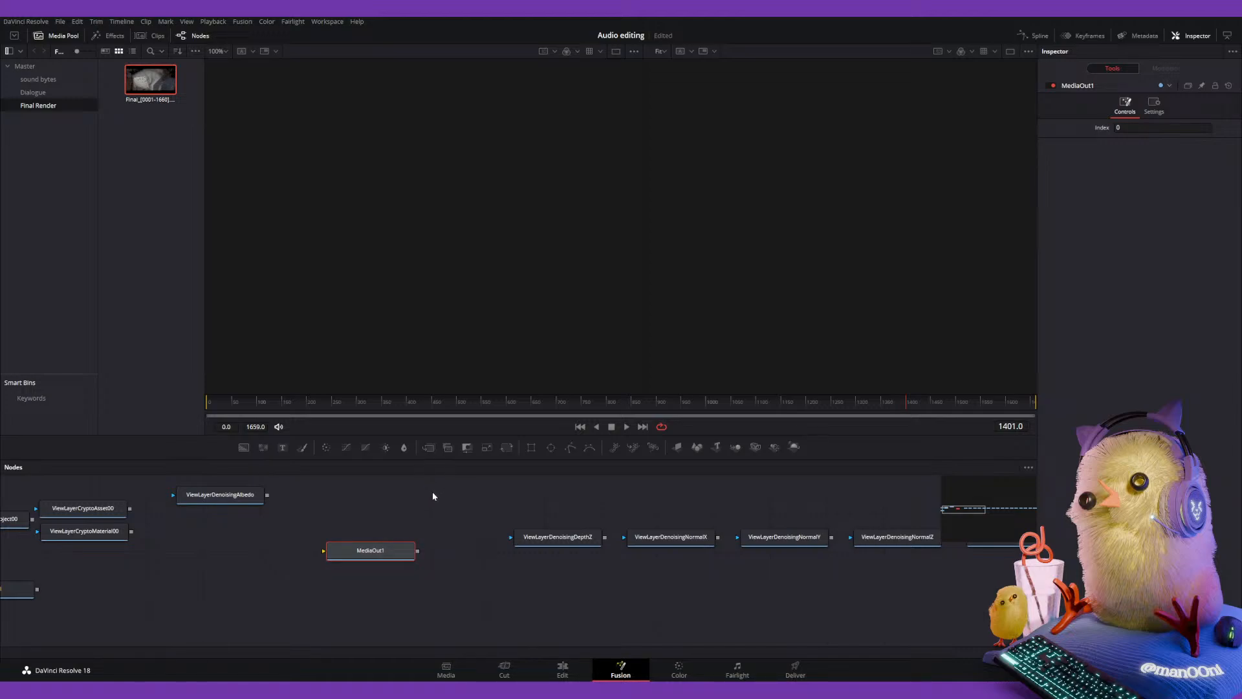
pyautogui.click(535, 607)
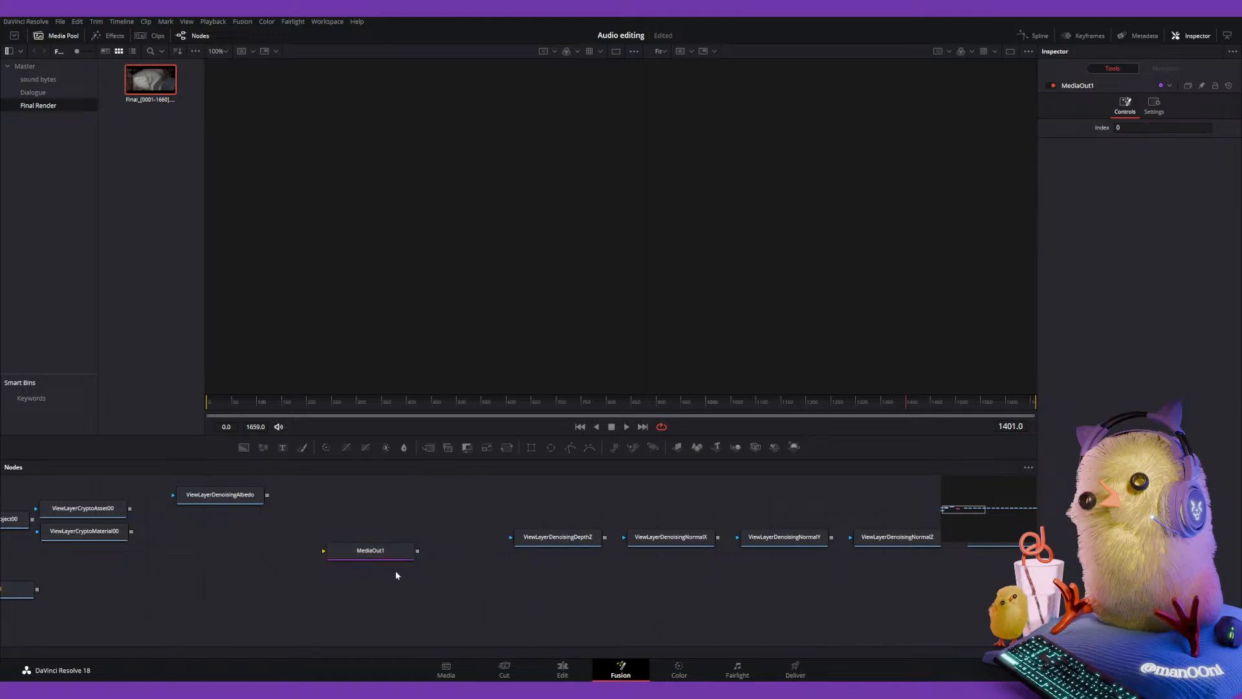
# Move the MediaOut1 node past the far end of the row of view-layer nodes.
pyautogui.keyDown('ctrl'); pyautogui.scroll(1, 973, 520); pyautogui.keyUp('ctrl')
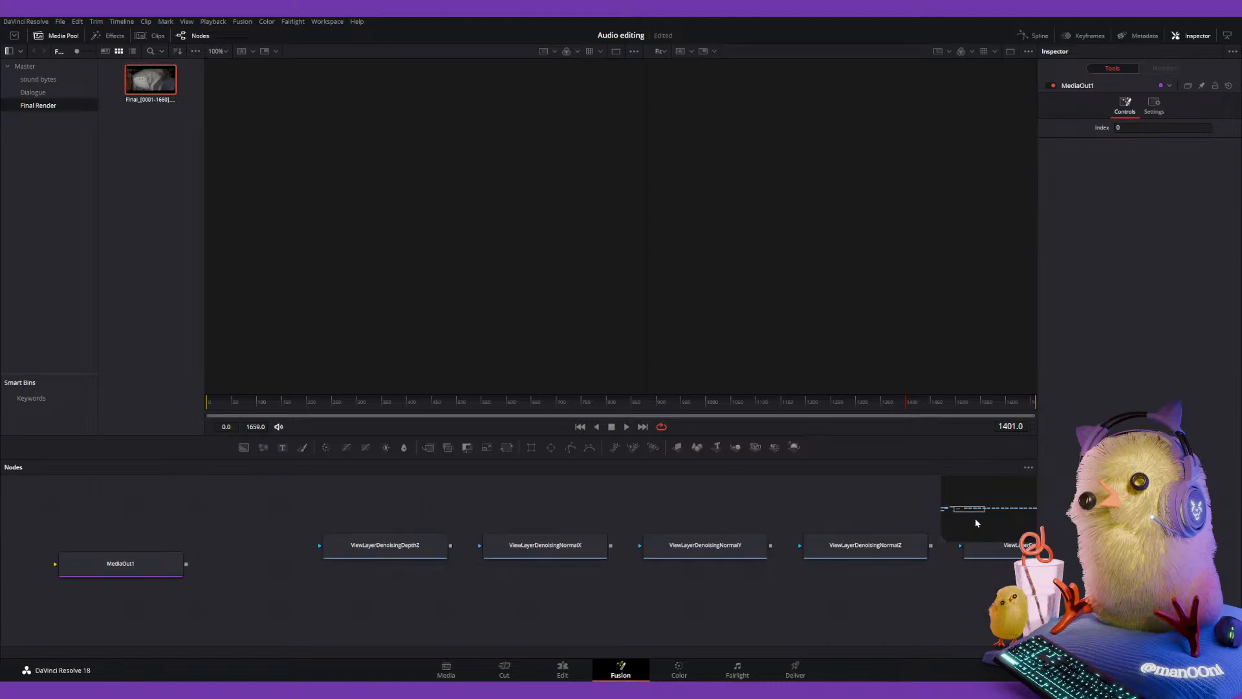
pyautogui.keyDown('ctrl'); pyautogui.scroll(-2, 976, 521); pyautogui.keyUp('ctrl')
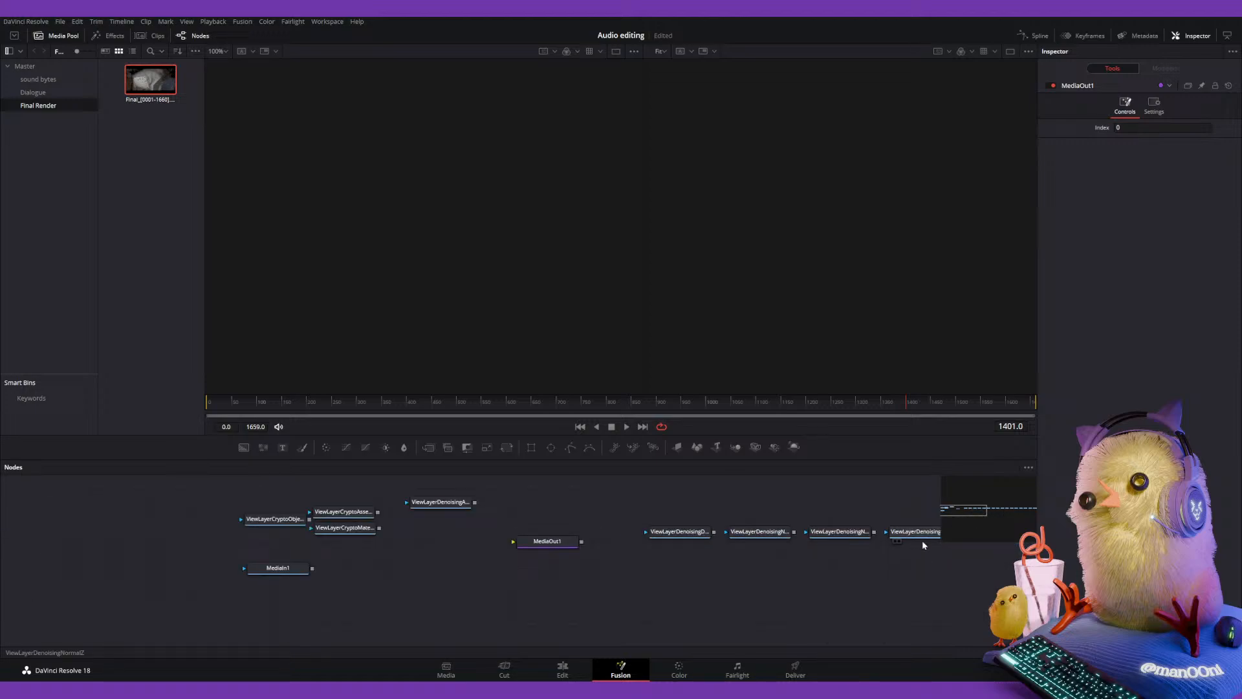
pyautogui.keyDown('ctrl'); pyautogui.scroll(-3, 661, 553); pyautogui.keyUp('ctrl')
pyautogui.moveTo(683, 545); pyautogui.dragTo(398, 569, button='middle')
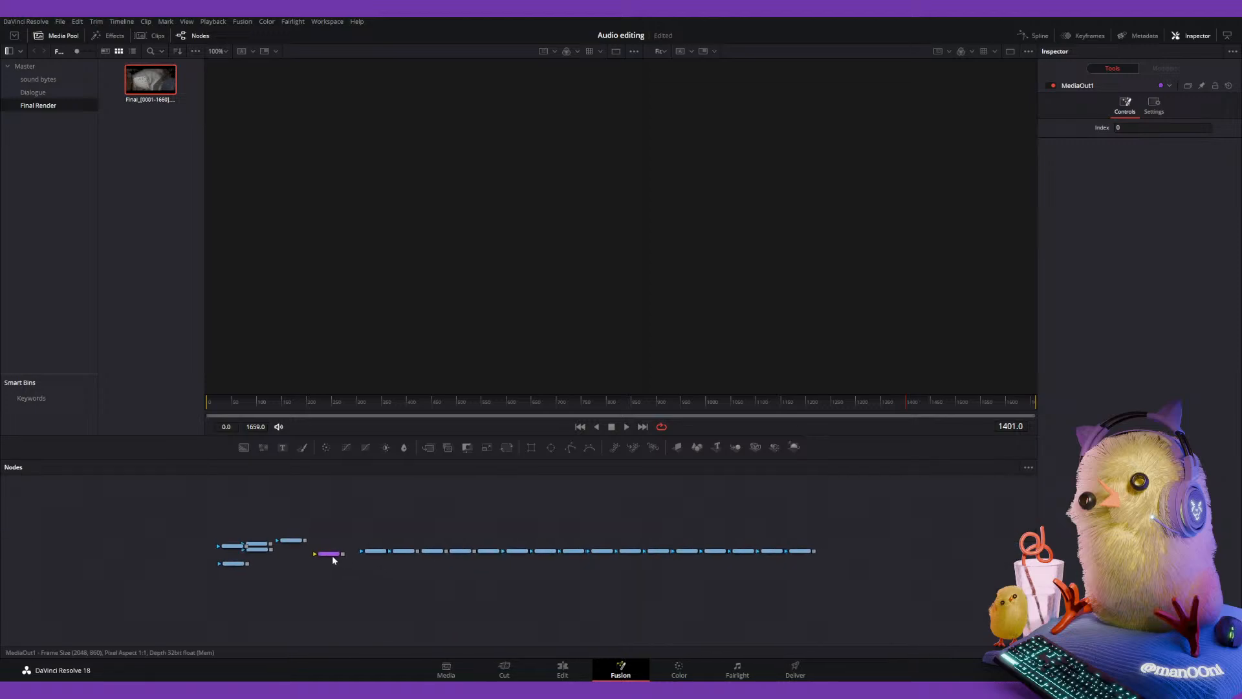
pyautogui.moveTo(333, 556); pyautogui.dragTo(869, 555)
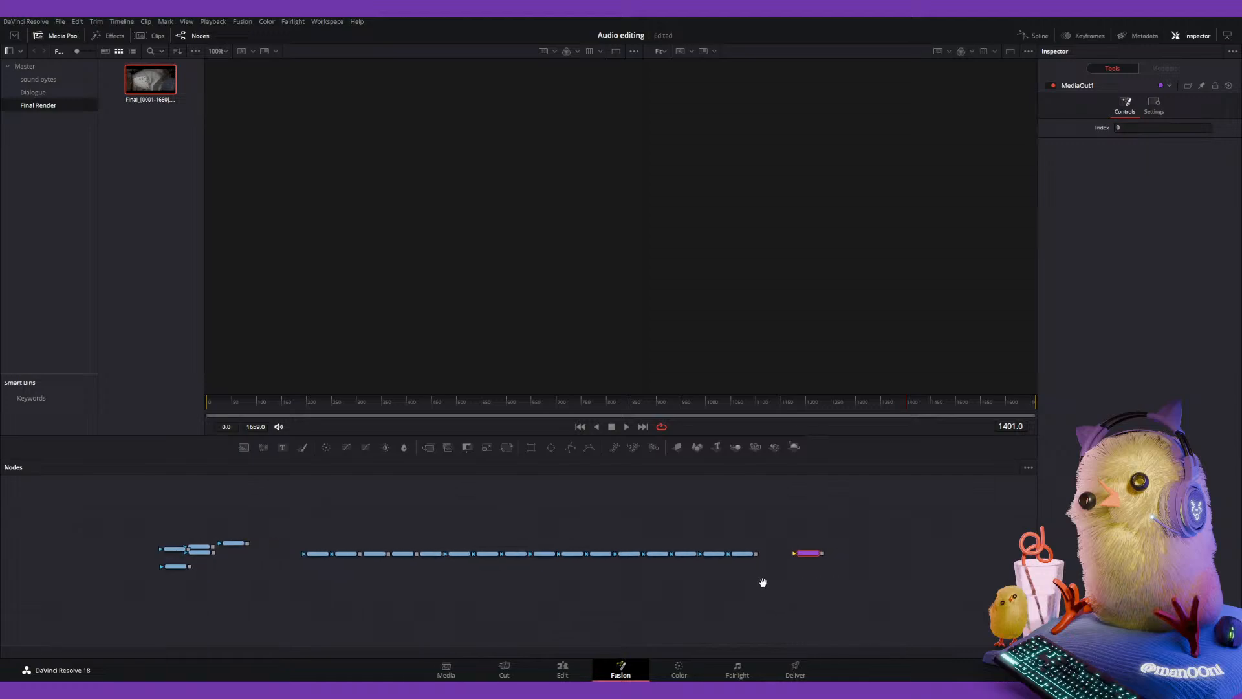
pyautogui.keyDown('ctrl'); pyautogui.scroll(4, 356, 540); pyautogui.keyUp('ctrl')
pyautogui.moveTo(481, 523); pyautogui.dragTo(360, 603, button='middle')
pyautogui.keyDown('ctrl'); pyautogui.scroll(3, 360, 603); pyautogui.keyUp('ctrl')
pyautogui.moveTo(432, 554); pyautogui.dragTo(554, 585, button='middle')
pyautogui.scroll(-2, 569, 582)
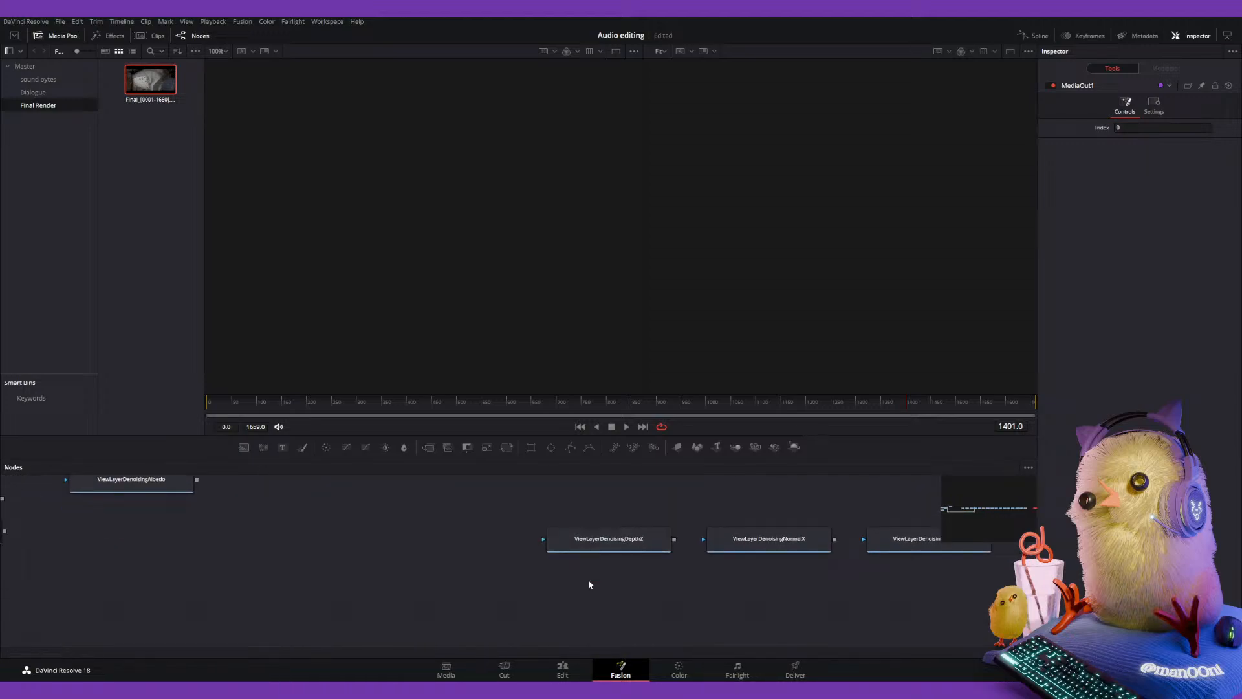
# Show the ViewLayerDenoisingDepthZ pass in the viewer and switch to a single-viewer layout.
pyautogui.click(583, 547)
pyautogui.scroll(-2, 583, 548)
pyautogui.scroll(1, 583, 548)
pyautogui.keyDown('ctrl'); pyautogui.scroll(-3, 583, 548); pyautogui.keyUp('ctrl')
pyautogui.moveTo(583, 548); pyautogui.dragTo(650, 573, button='middle')
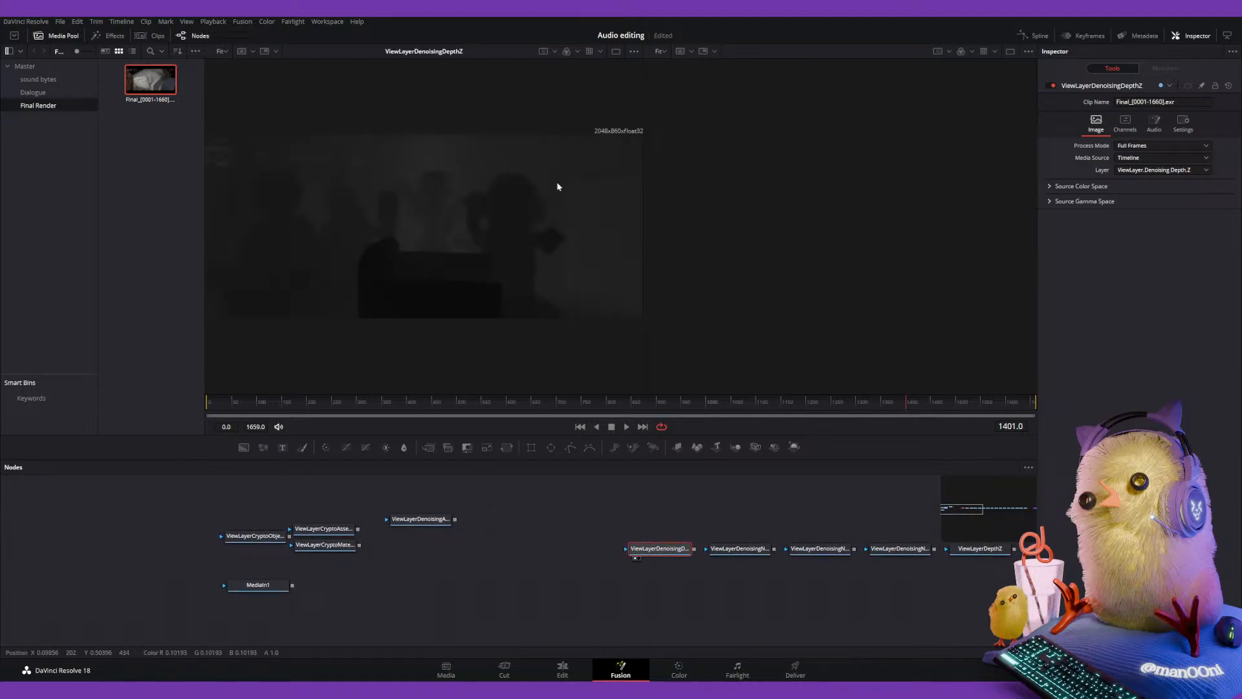
pyautogui.moveTo(475, 310)
pyautogui.mouseDown(button='middle')
pyautogui.moveTo(557, 312)
pyautogui.moveTo(488, 313)
pyautogui.mouseUp(button='middle')
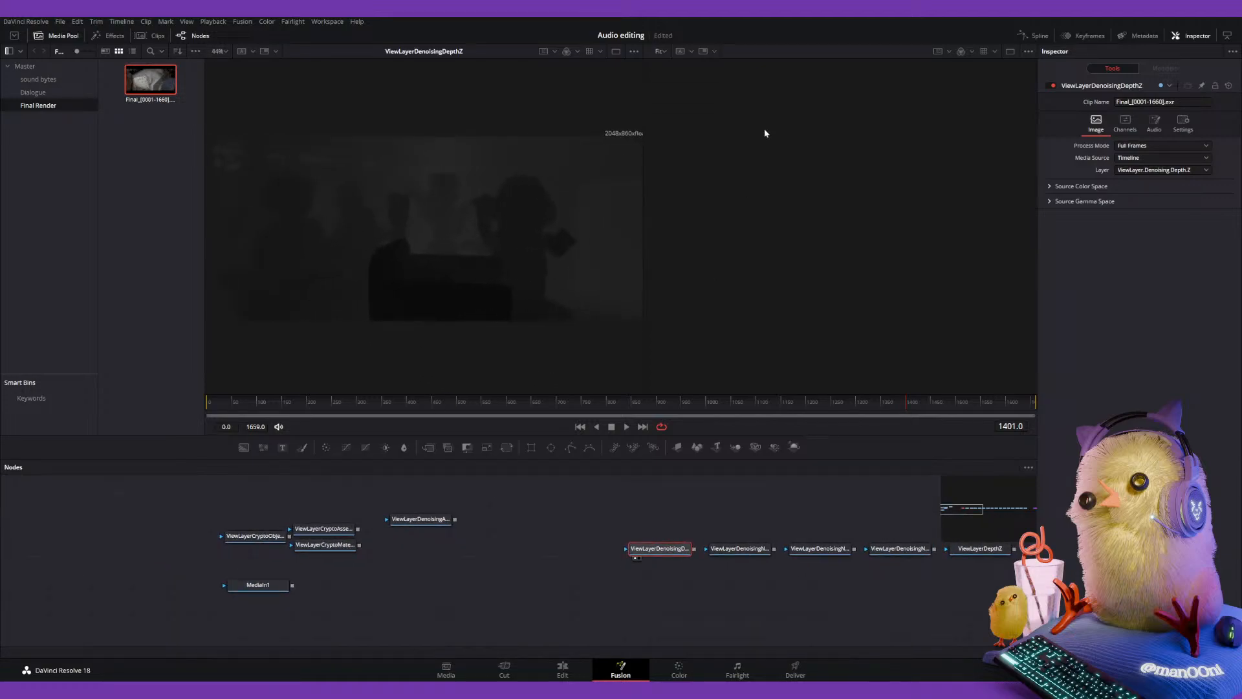
pyautogui.click(616, 52)
pyautogui.moveTo(644, 277); pyautogui.dragTo(691, 284, button='middle')
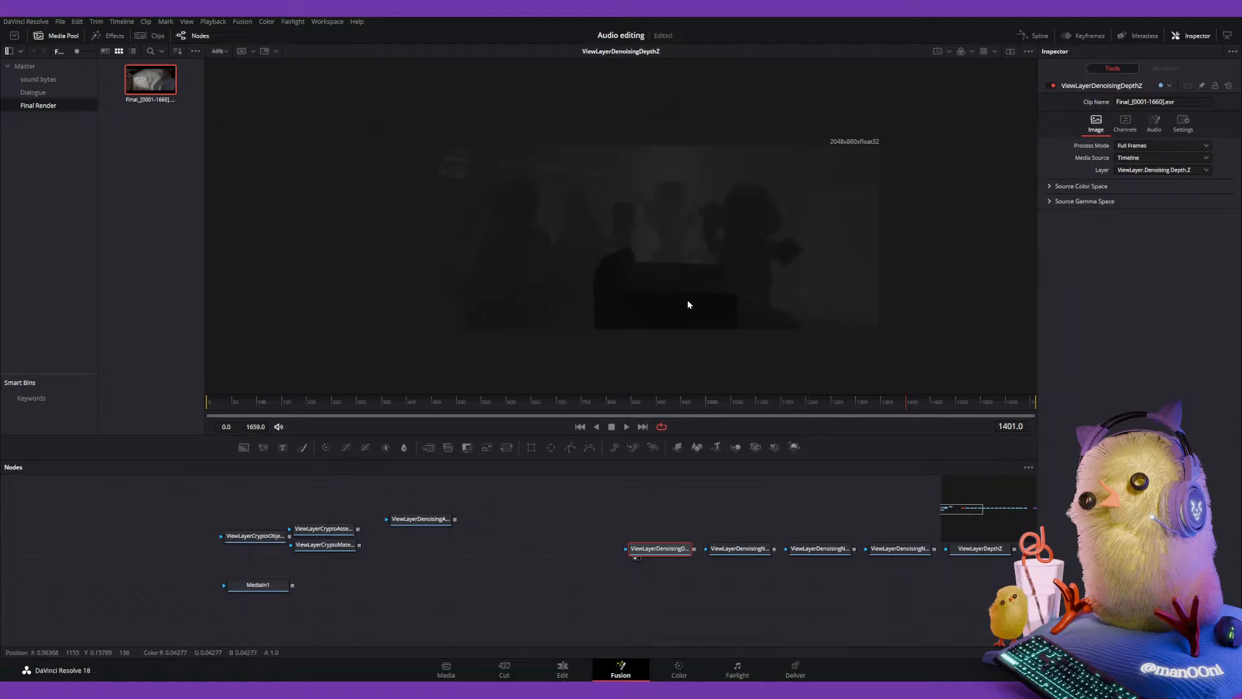
pyautogui.scroll(2, 689, 304)
# Stack the ViewLayerDenoisingDepthZ, ViewLayerDenoisingNormalX and ViewLayerDenoisingNormalY nodes on top of each other near ViewLayerDenoisingAlbedo.
pyautogui.moveTo(663, 550); pyautogui.dragTo(507, 493)
pyautogui.moveTo(721, 555); pyautogui.dragTo(652, 556, button='middle')
pyautogui.click(673, 553)
pyautogui.moveTo(674, 553); pyautogui.dragTo(459, 490)
pyautogui.click(753, 551)
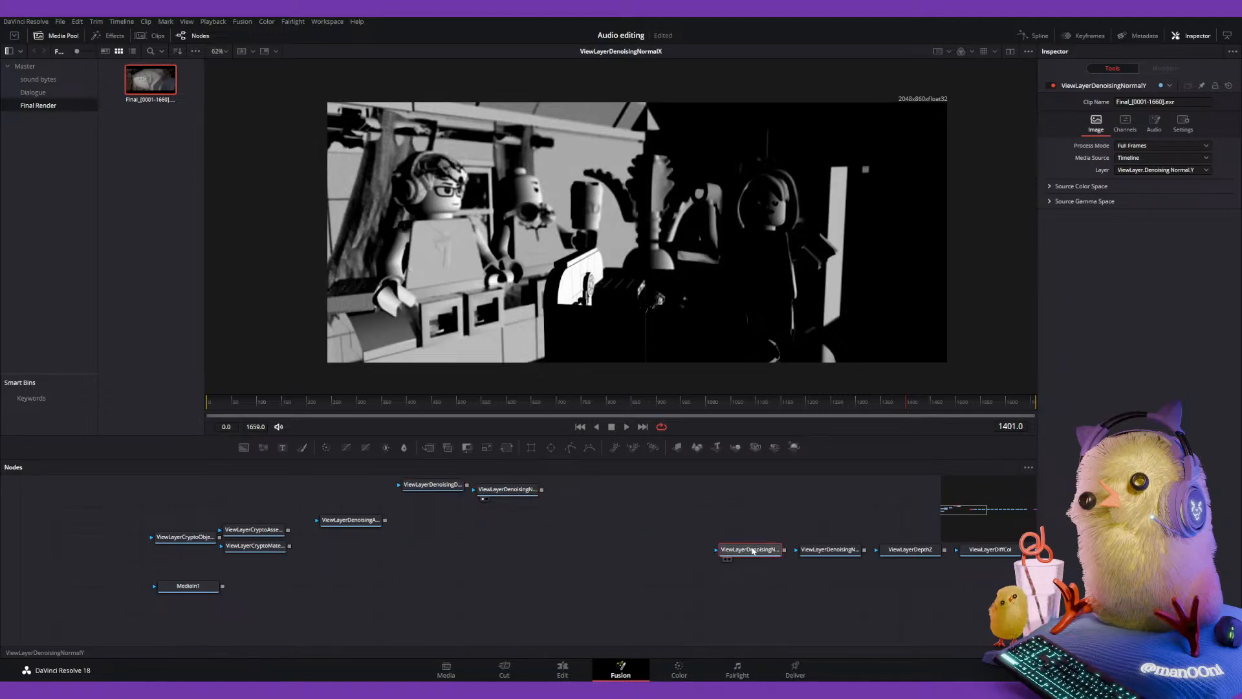
pyautogui.moveTo(753, 551); pyautogui.dragTo(520, 508)
pyautogui.moveTo(444, 495); pyautogui.dragTo(419, 542, button='middle')
pyautogui.moveTo(425, 533); pyautogui.dragTo(496, 522)
pyautogui.moveTo(551, 505); pyautogui.dragTo(498, 494, button='middle')
pyautogui.moveTo(498, 493); pyautogui.dragTo(412, 538)
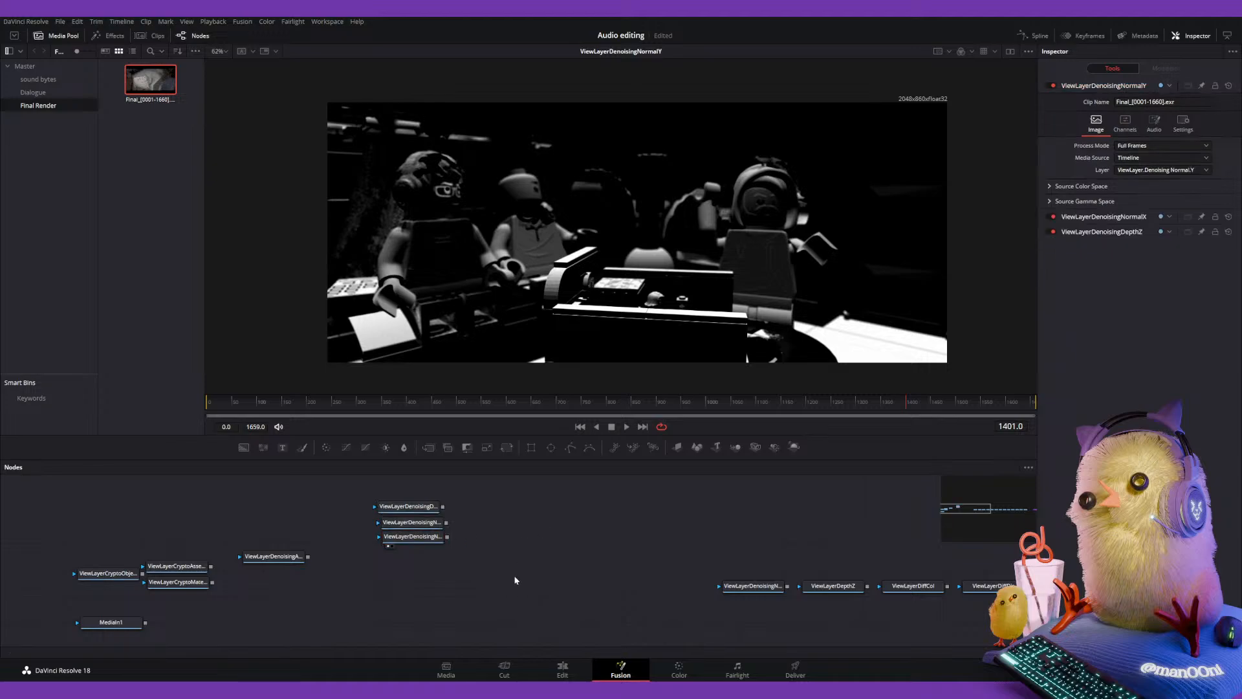
# Move ViewLayerDenoisingNormalZ beside the stacked denoising nodes and check which pass each stacked node holds.
pyautogui.moveTo(513, 580); pyautogui.dragTo(407, 550, button='middle')
pyautogui.click(642, 555)
pyautogui.moveTo(642, 556); pyautogui.dragTo(379, 485)
pyautogui.moveTo(403, 479); pyautogui.dragTo(411, 534, button='middle')
pyautogui.moveTo(401, 541); pyautogui.dragTo(396, 529)
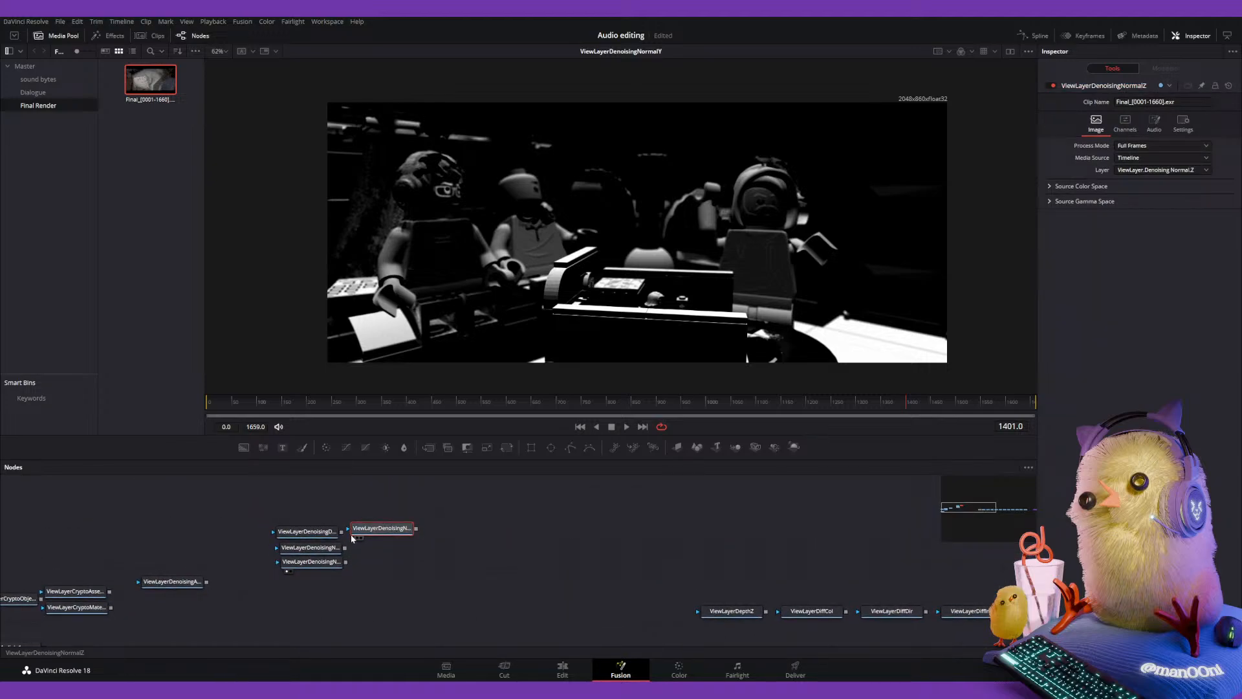
pyautogui.click(311, 534)
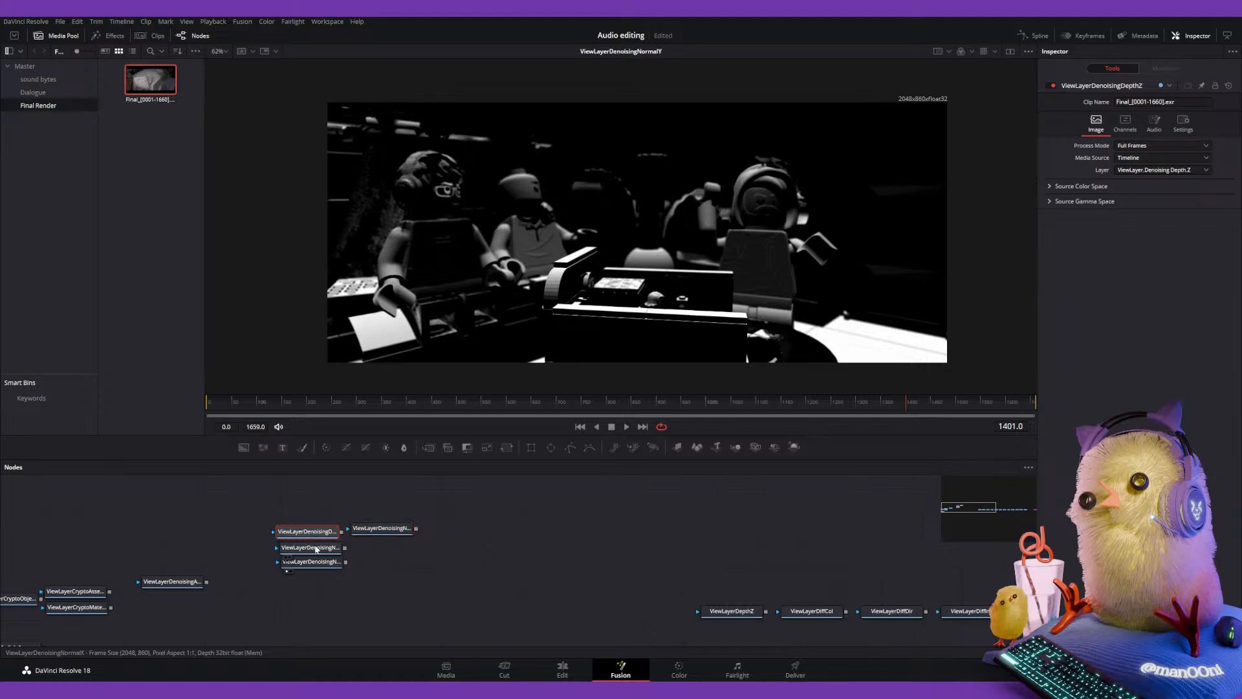
pyautogui.click(317, 548)
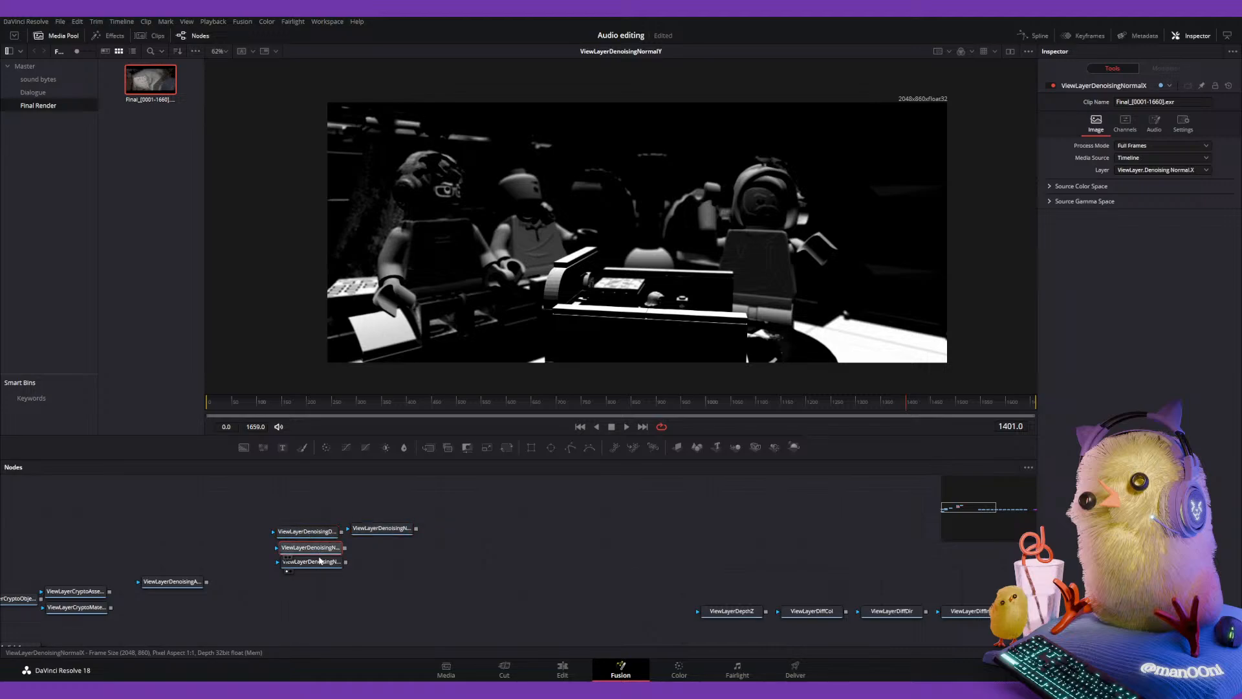
pyautogui.click(326, 562)
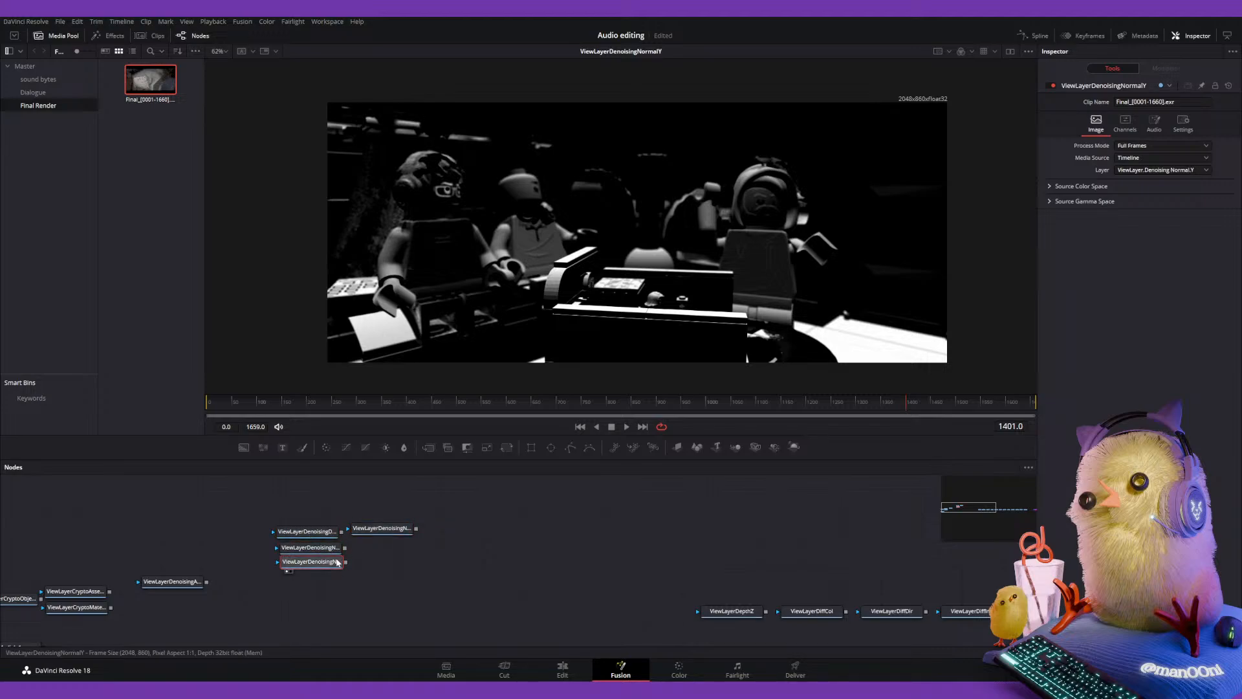
# Move the denoising nodes and ViewLayerDepthZ out of the way with the other utility passes, separating ViewLayerDiffCol from the row.
pyautogui.moveTo(366, 531); pyautogui.dragTo(488, 546)
pyautogui.moveTo(657, 593); pyautogui.dragTo(557, 576, button='middle')
pyautogui.moveTo(630, 597); pyautogui.dragTo(274, 520)
pyautogui.moveTo(721, 599); pyautogui.dragTo(348, 581)
pyautogui.moveTo(448, 556); pyautogui.dragTo(668, 574, button='middle')
pyautogui.moveTo(677, 499); pyautogui.dragTo(266, 504)
pyautogui.moveTo(351, 565); pyautogui.dragTo(413, 592, button='middle')
pyautogui.moveTo(414, 592); pyautogui.dragTo(527, 502)
pyautogui.moveTo(355, 601); pyautogui.dragTo(426, 539, button='middle')
pyautogui.moveTo(421, 527); pyautogui.dragTo(159, 497)
pyautogui.moveTo(232, 527); pyautogui.dragTo(256, 563, button='middle')
pyautogui.moveTo(402, 553); pyautogui.dragTo(269, 510, button='middle')
# Stack ViewLayerDiffInd, ViewLayerDiffCol and ViewLayerDiffDir vertically in the empty area beyond MediaIn1.
pyautogui.moveTo(627, 543); pyautogui.dragTo(541, 567)
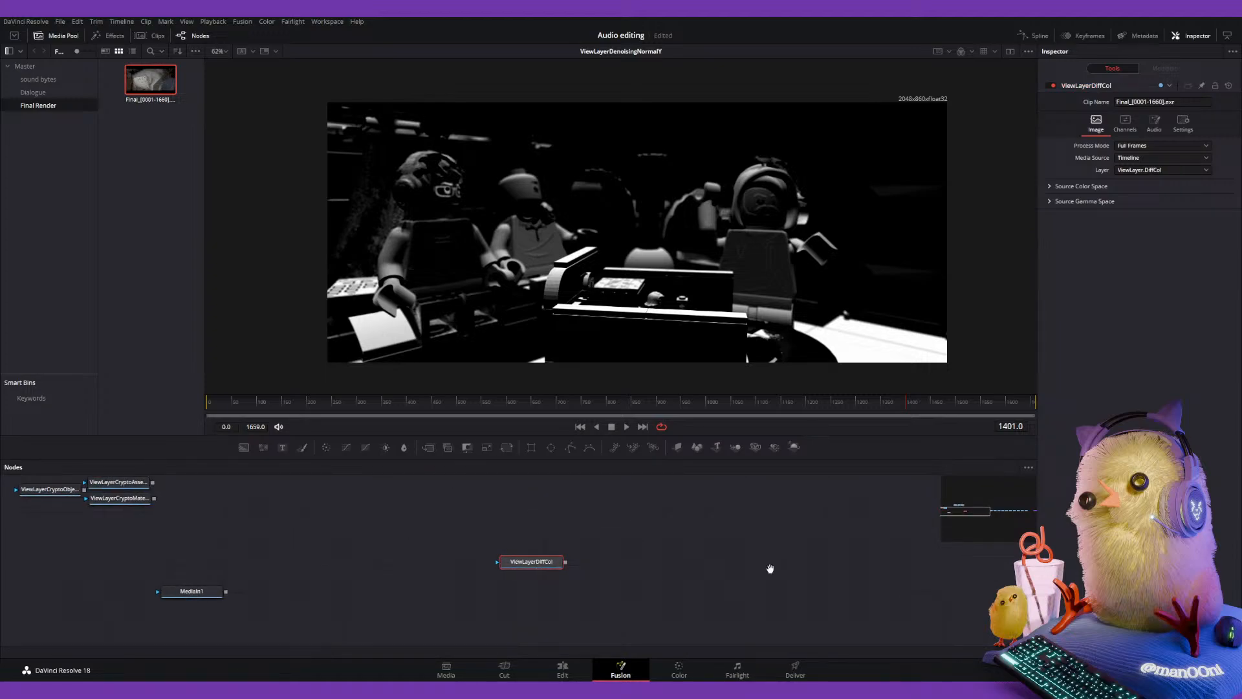
pyautogui.moveTo(892, 567); pyautogui.dragTo(676, 568, button='middle')
pyautogui.moveTo(582, 571); pyautogui.dragTo(302, 580)
pyautogui.moveTo(897, 559); pyautogui.dragTo(320, 545)
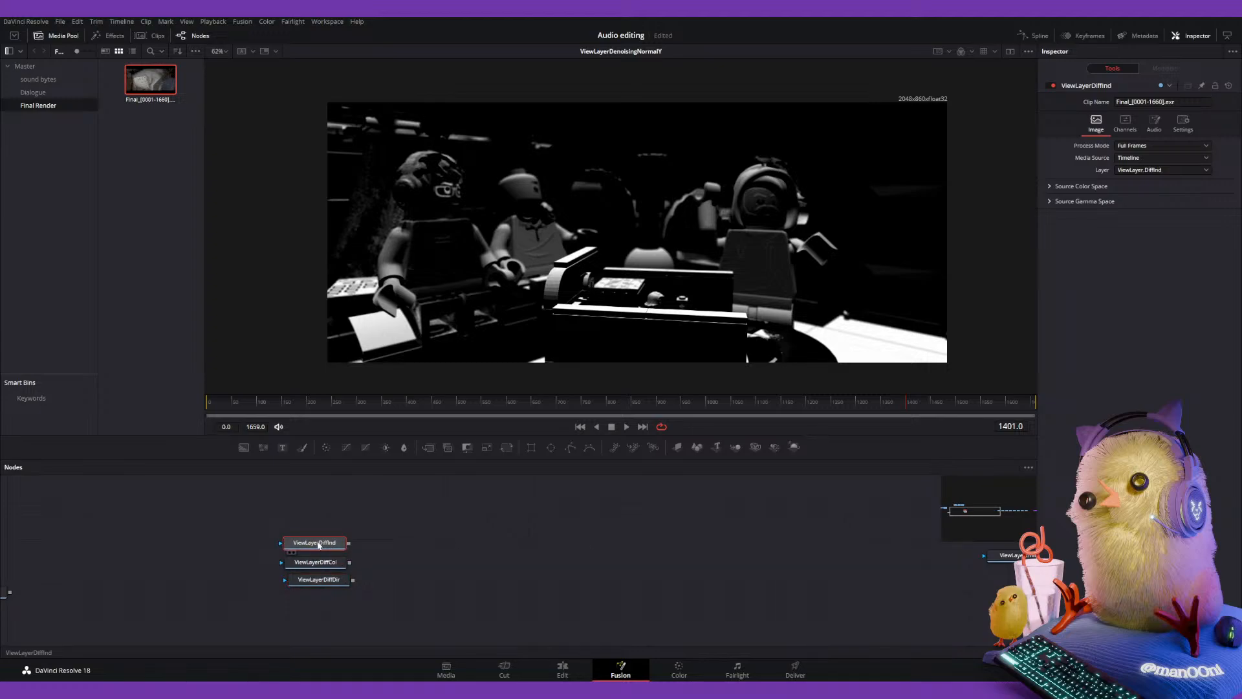
# Preview the ViewLayerDiffInd, ViewLayerDiffCol and ViewLayerDiffDir passes one after another in the viewer.
pyautogui.moveTo(349, 563); pyautogui.dragTo(365, 564, button='middle')
pyautogui.click(338, 566)
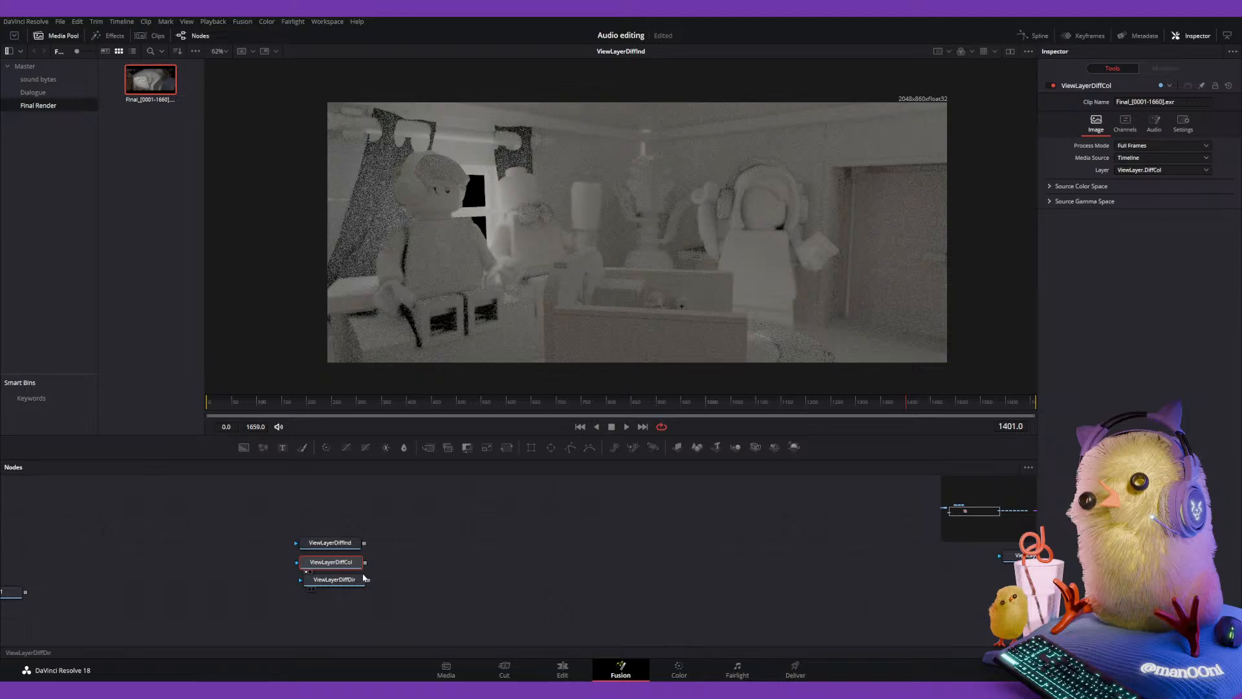
pyautogui.press('1')
pyautogui.click(339, 579)
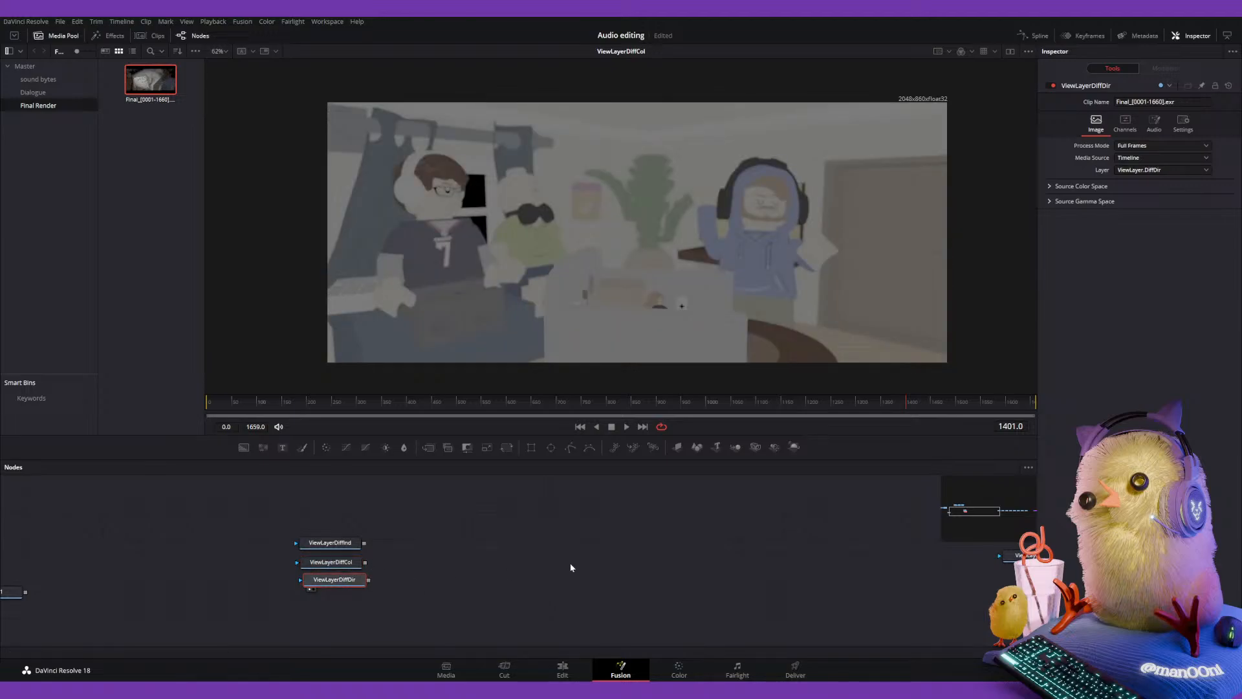
pyautogui.press('1')
# Add a Channel Booleans node with ViewLayerDiffDir as its background and ViewLayerDiffInd as its foreground, placing both passes above it.
pyautogui.moveTo(401, 550); pyautogui.dragTo(456, 552, button='middle')
pyautogui.click(456, 553)
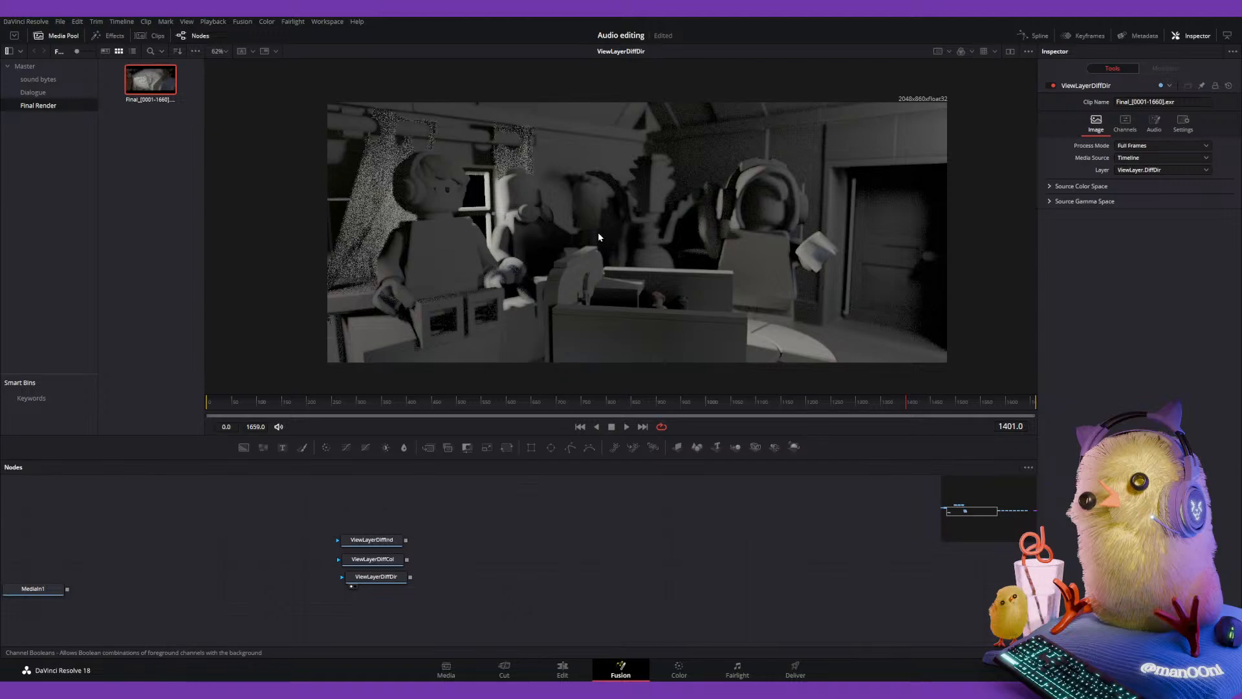
pyautogui.click(640, 423)
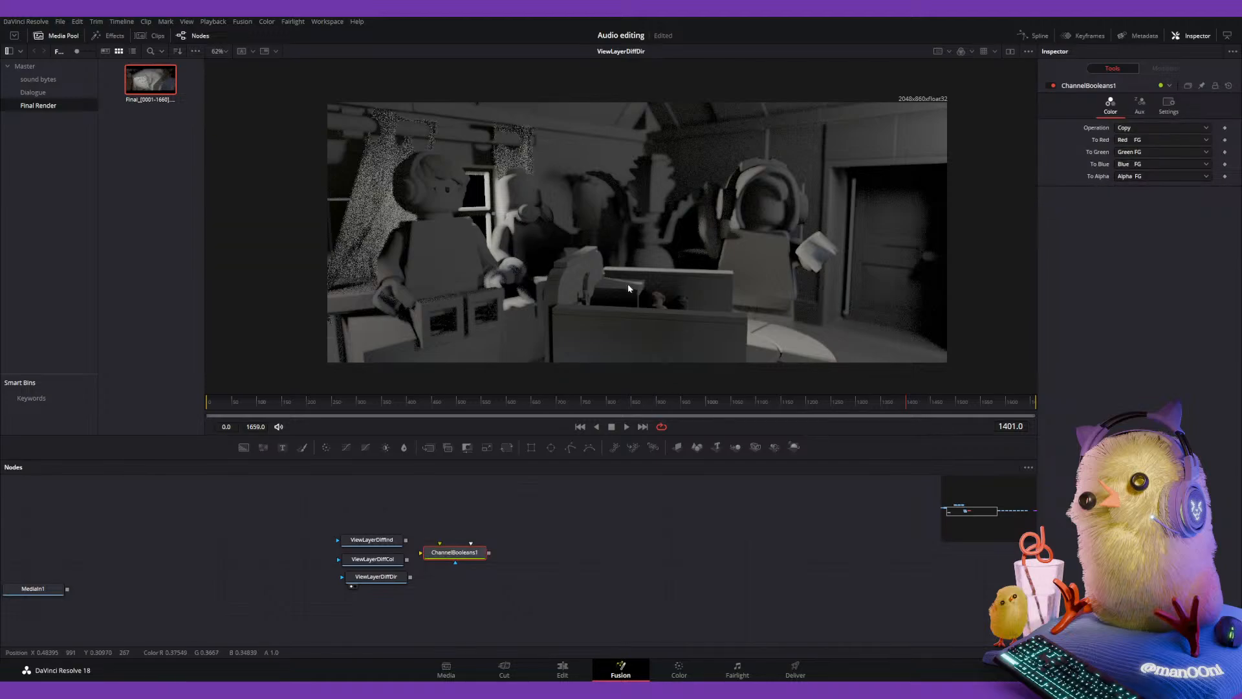
pyautogui.moveTo(454, 553); pyautogui.dragTo(398, 527)
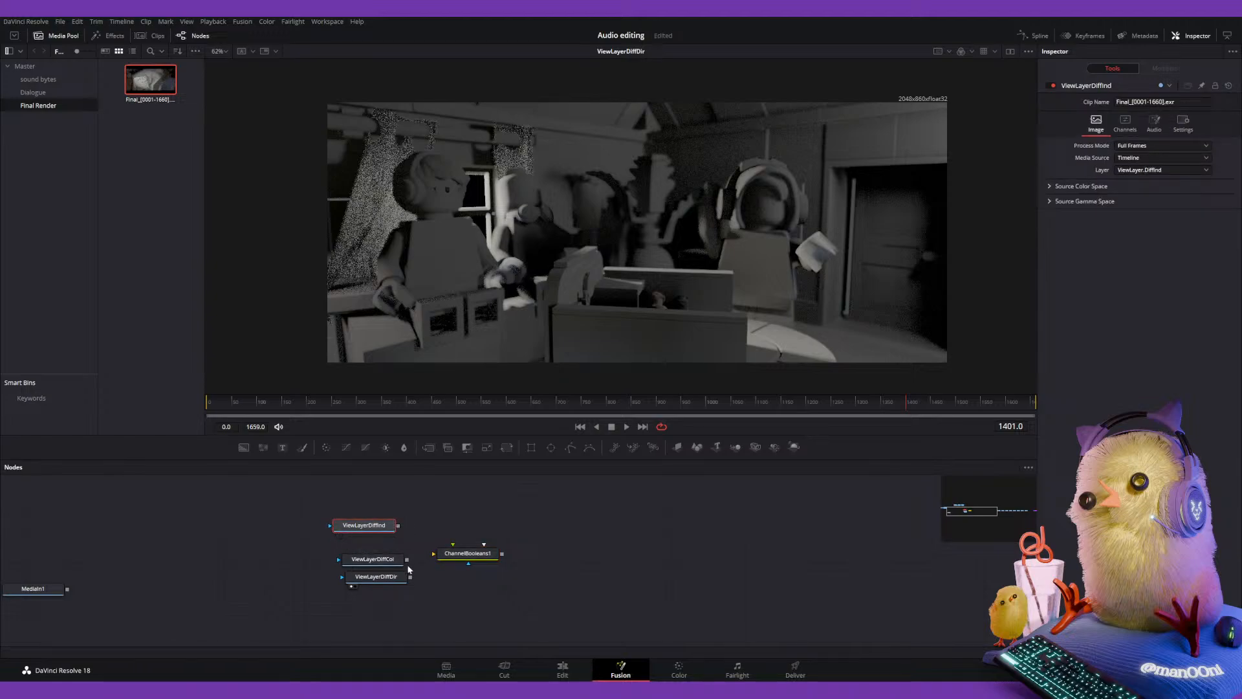
pyautogui.moveTo(398, 577); pyautogui.dragTo(433, 554)
pyautogui.moveTo(364, 524); pyautogui.dragTo(463, 556)
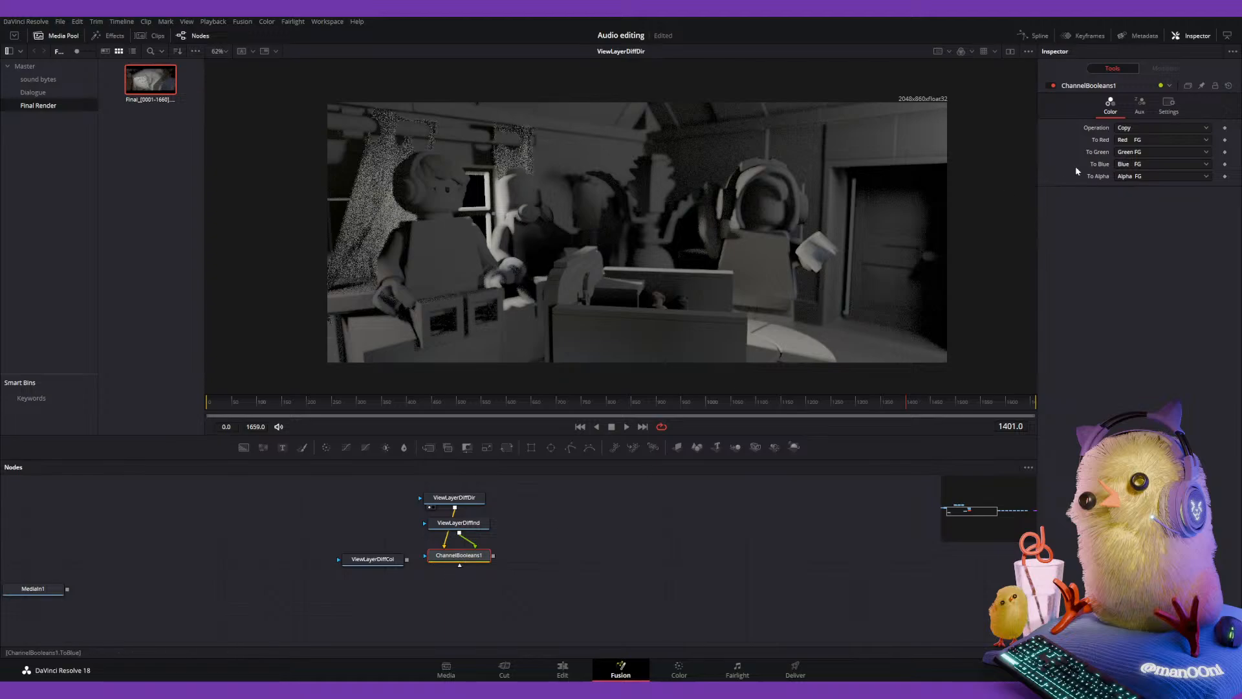
# Set the ChannelBooleans1 operation to Add and compare its output with the ViewLayerDiffDir and ViewLayerDiffInd passes in the viewer.
pyautogui.press('1')
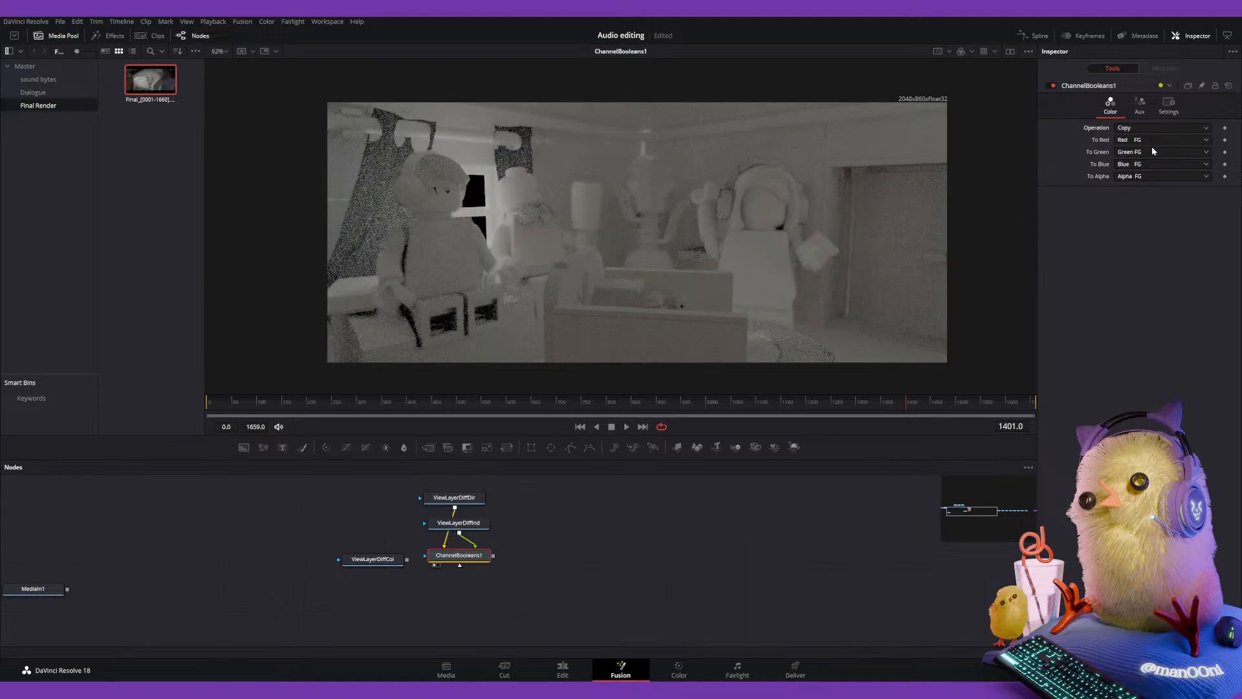
pyautogui.click(454, 497)
pyautogui.press('1')
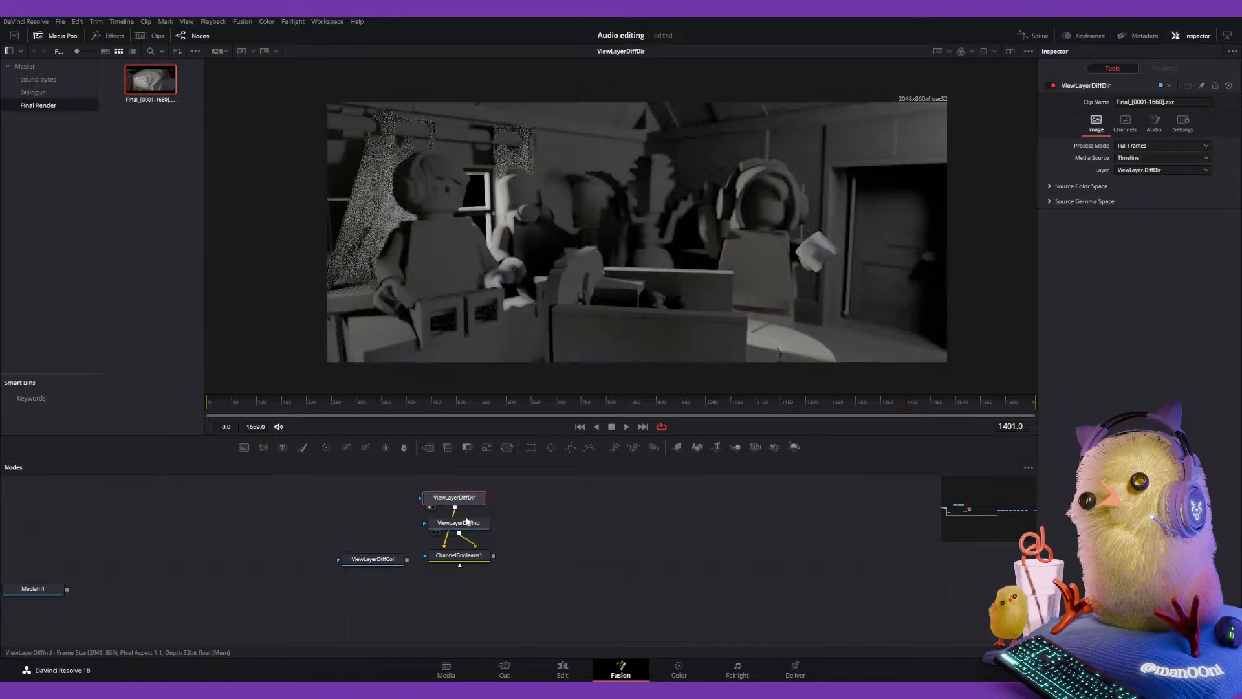
pyautogui.click(467, 523)
pyautogui.press('1')
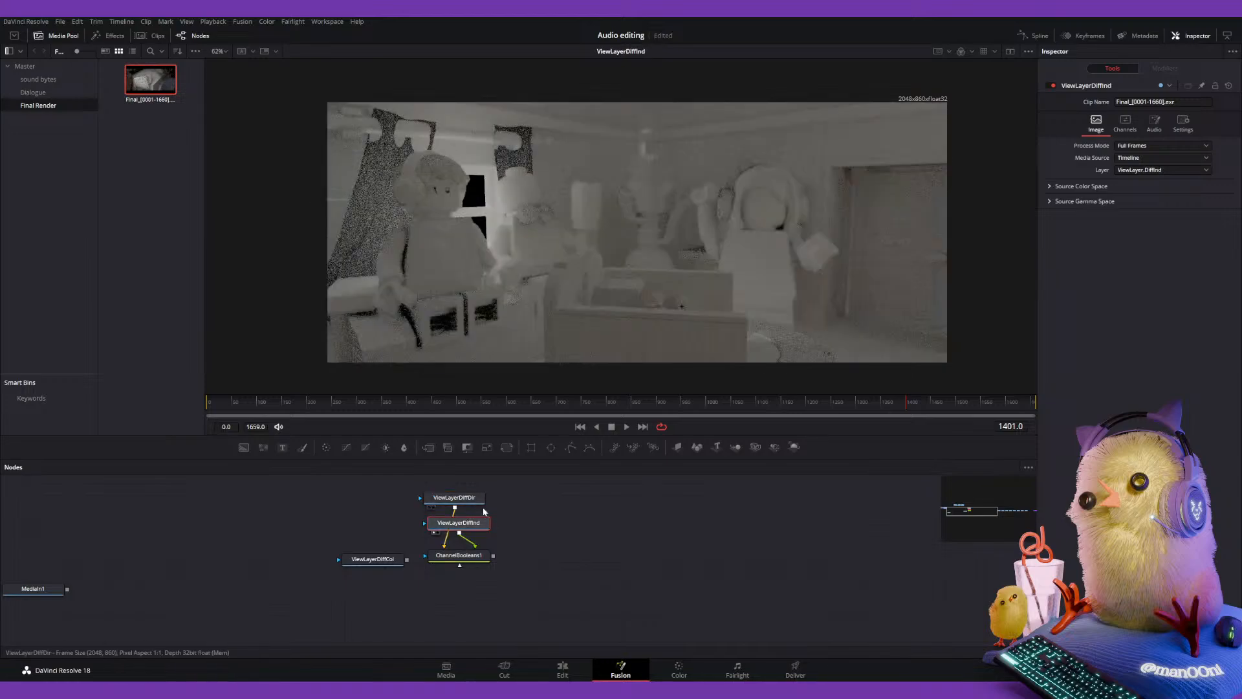
pyautogui.click(465, 558)
pyautogui.press('1')
pyautogui.click(454, 498)
pyautogui.press('1')
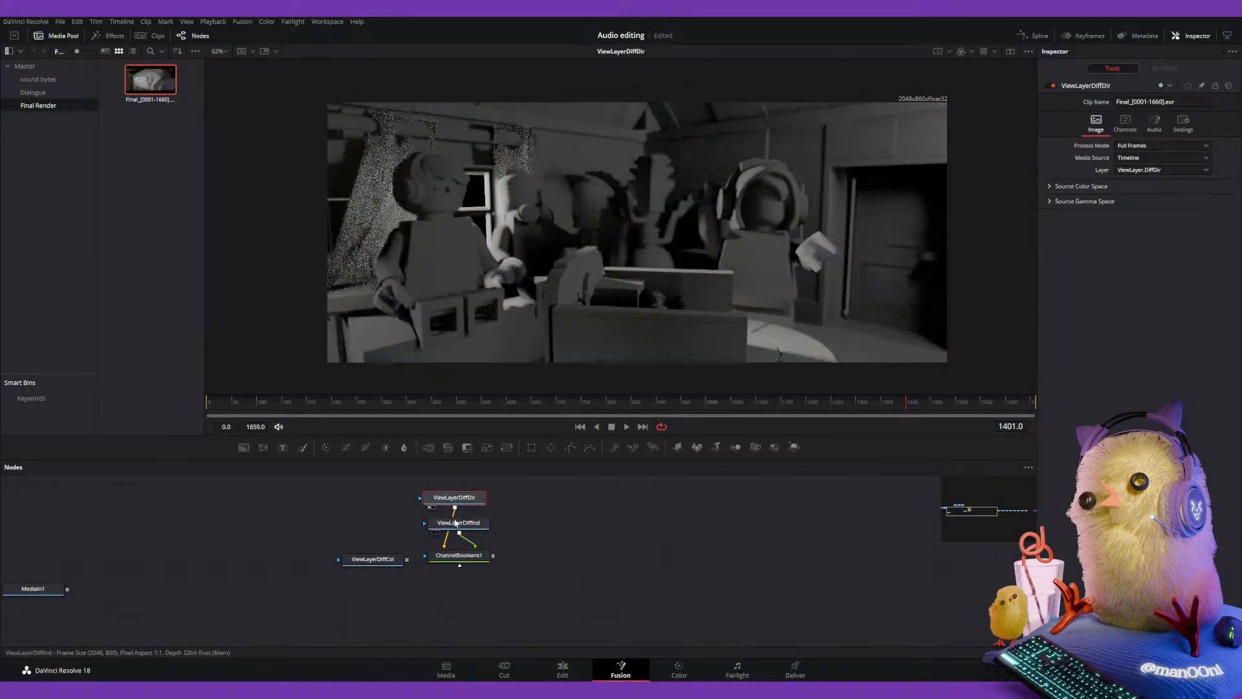
pyautogui.click(464, 529)
pyautogui.press('1')
pyautogui.click(465, 556)
pyautogui.press('1')
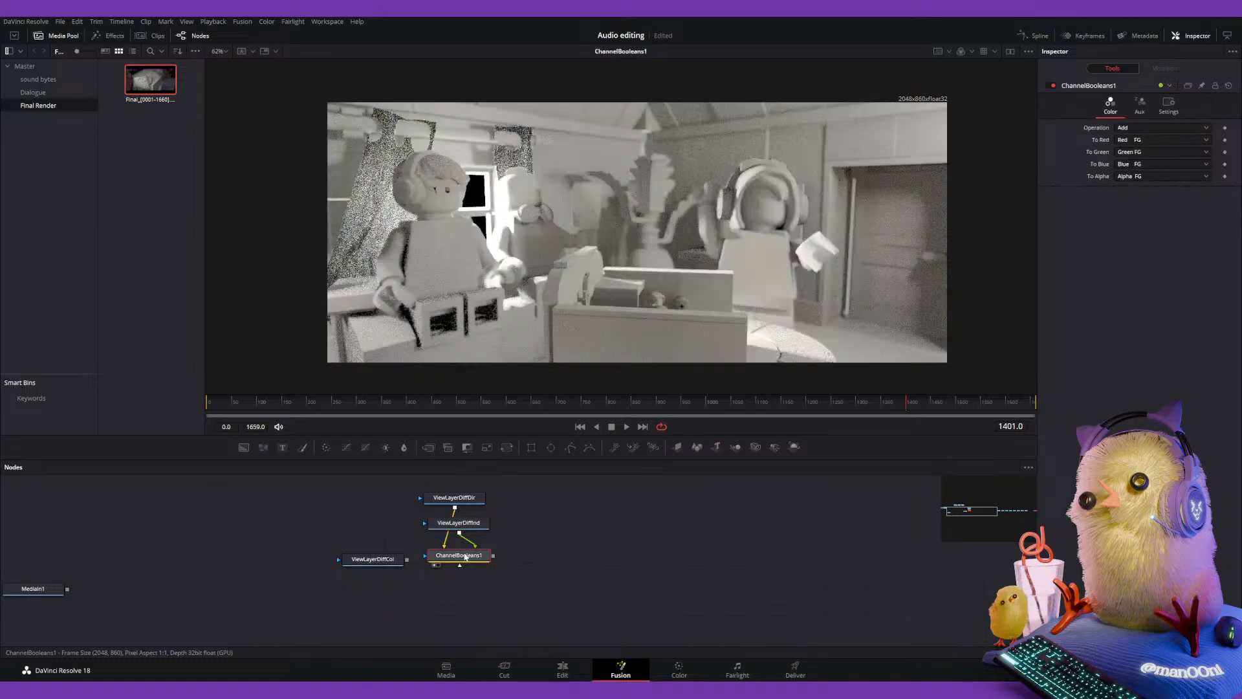
# Duplicate ChannelBooleans1 and place the connected copy right beside it, with ViewLayerDiffCol moved clear.
pyautogui.moveTo(372, 566); pyautogui.dragTo(340, 566)
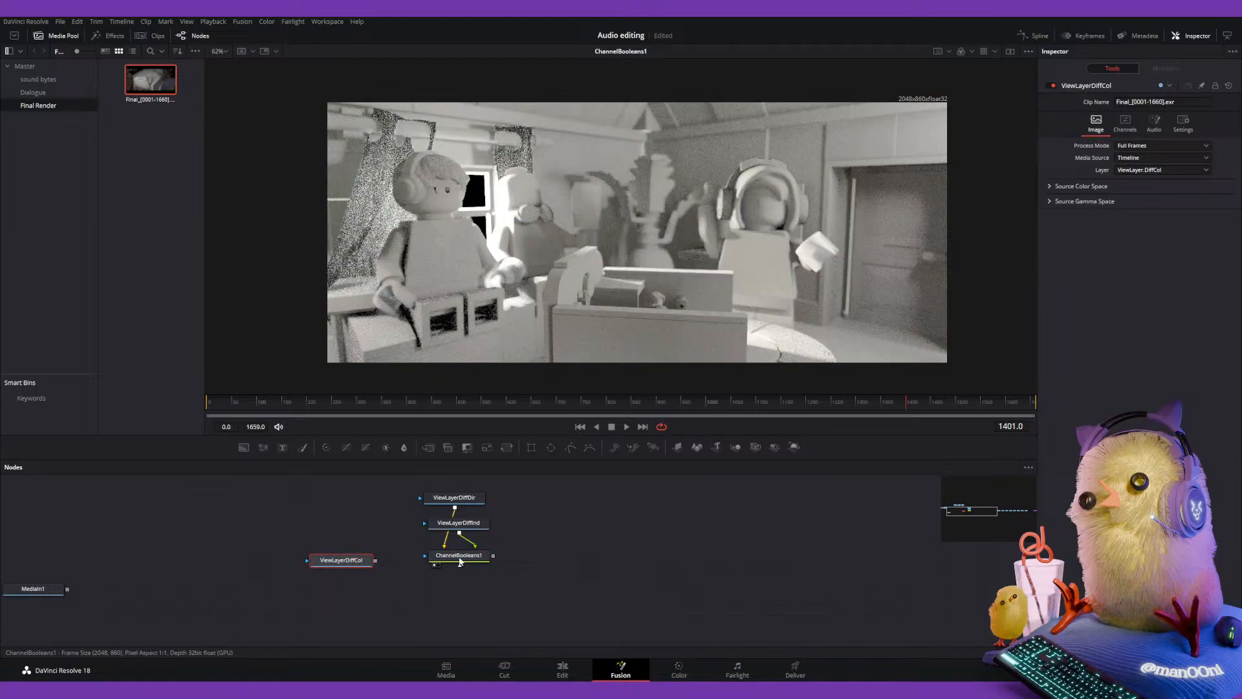
pyautogui.click(460, 556)
pyautogui.hotkey('ctrl', 'c')
pyautogui.hotkey('ctrl', 'v')
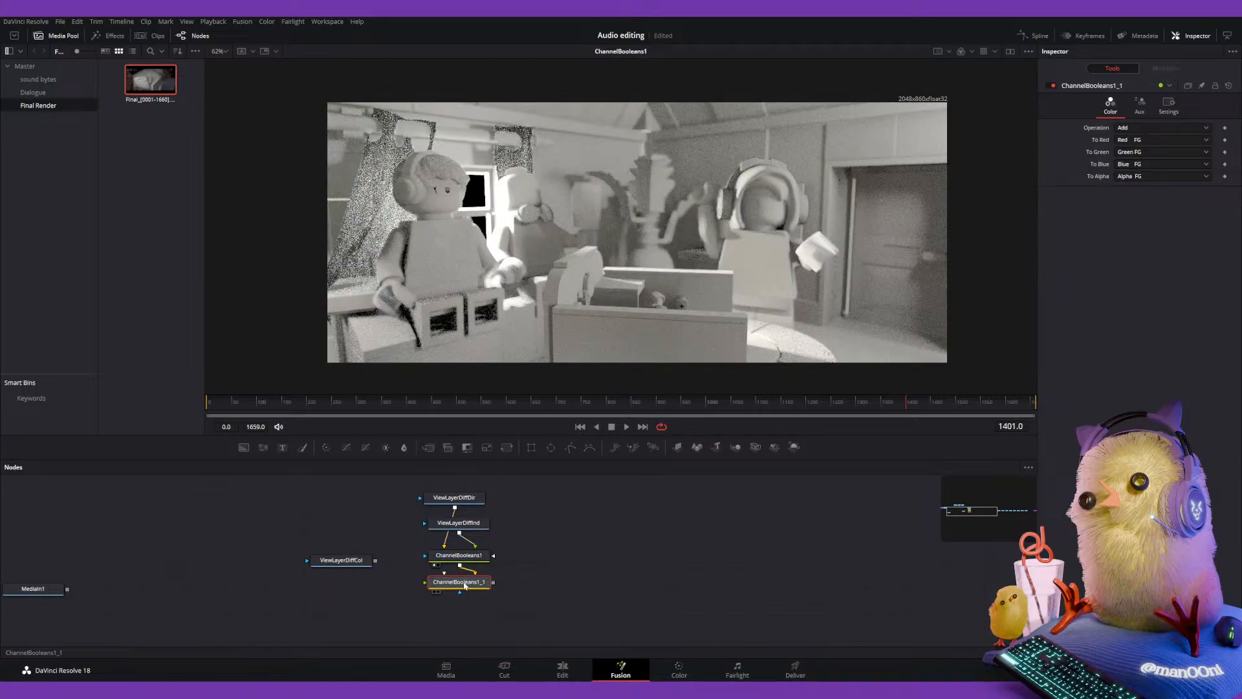
pyautogui.moveTo(464, 586); pyautogui.dragTo(428, 594, button='middle')
pyautogui.moveTo(428, 594); pyautogui.dragTo(509, 568)
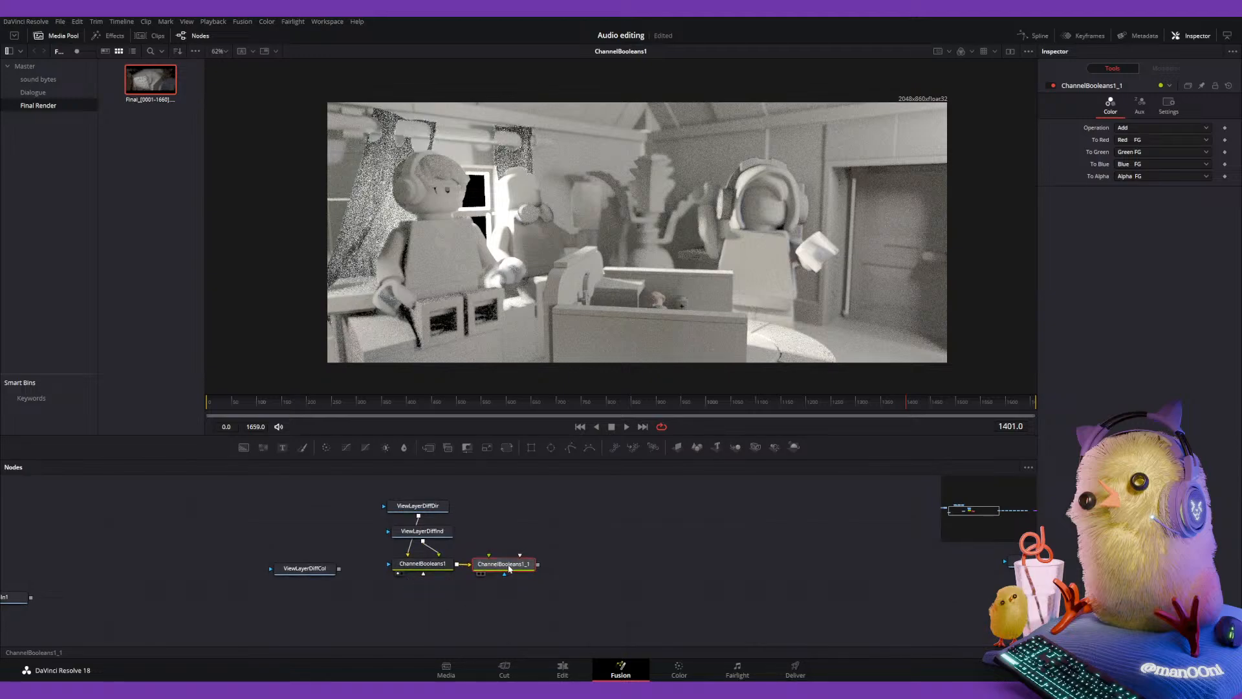
# Place ViewLayerDiffCol above the ChannelBooleans1_1 node and connect its output to that node.
pyautogui.moveTo(330, 568); pyautogui.dragTo(497, 535)
pyautogui.press('1')
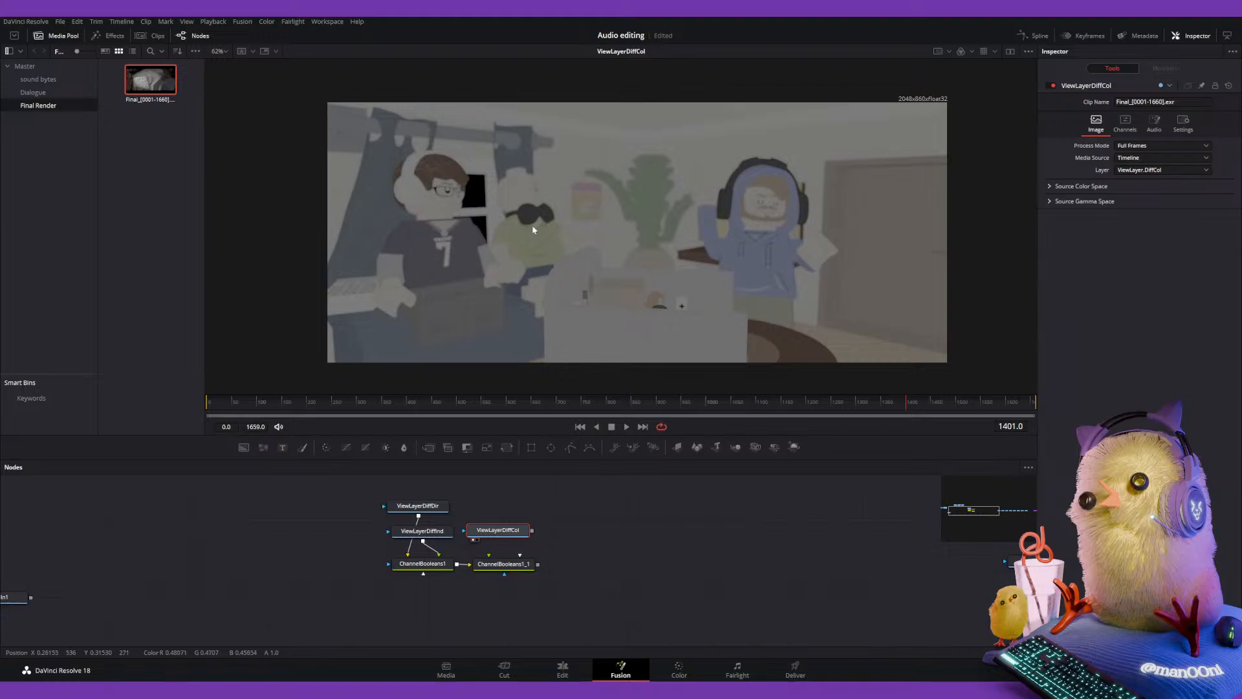
pyautogui.moveTo(531, 531); pyautogui.dragTo(490, 563)
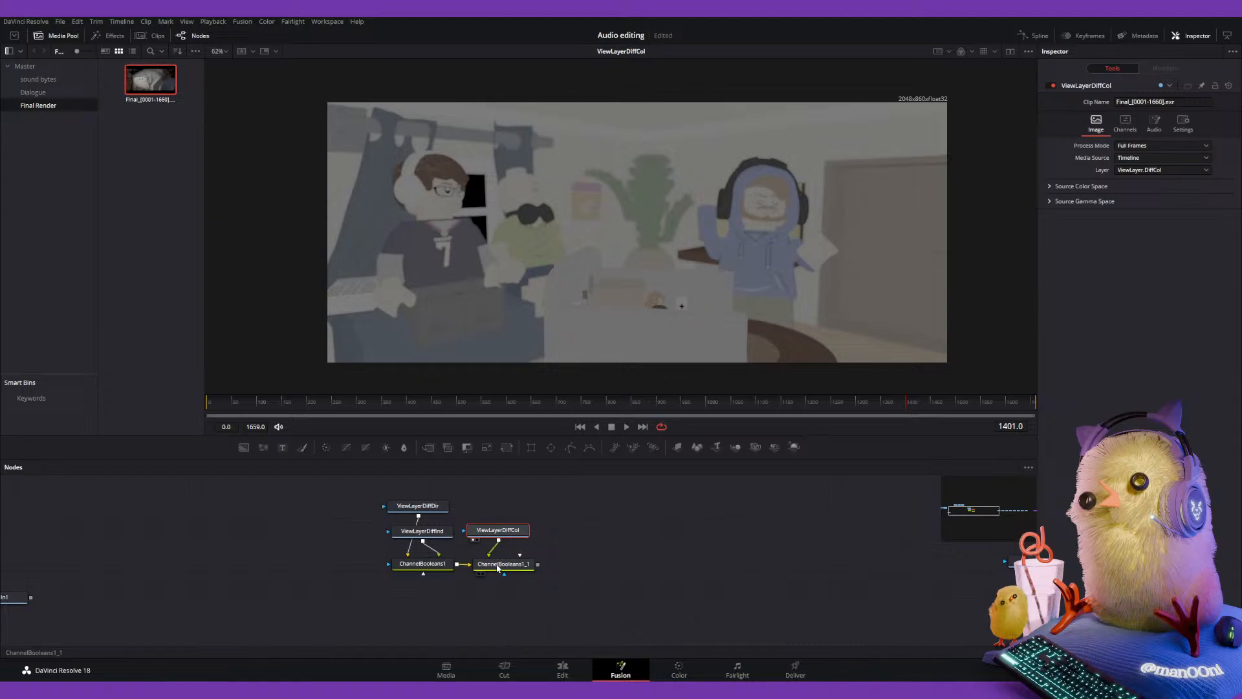
# Set the ChannelBooleans1_1 operation to Multiply and show its output in the viewer.
pyautogui.click(499, 564)
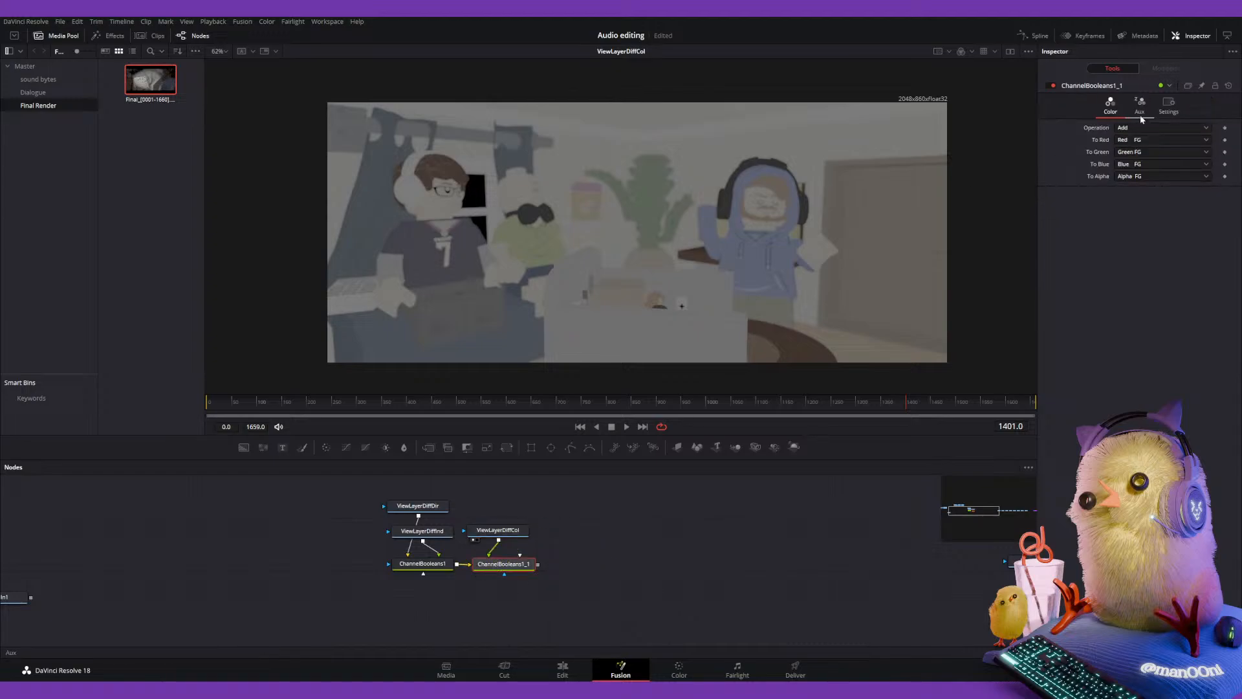
pyautogui.click(1140, 203)
pyautogui.press('1')
# Rearrange the diffuse group so ViewLayerDiffDir, ViewLayerDiffInd and ViewLayerDiffCol sit staggered above their Channel Booleans nodes.
pyautogui.moveTo(599, 484); pyautogui.dragTo(661, 521, button='middle')
pyautogui.moveTo(635, 493); pyautogui.dragTo(327, 585)
pyautogui.moveTo(578, 559); pyautogui.dragTo(678, 531, button='middle')
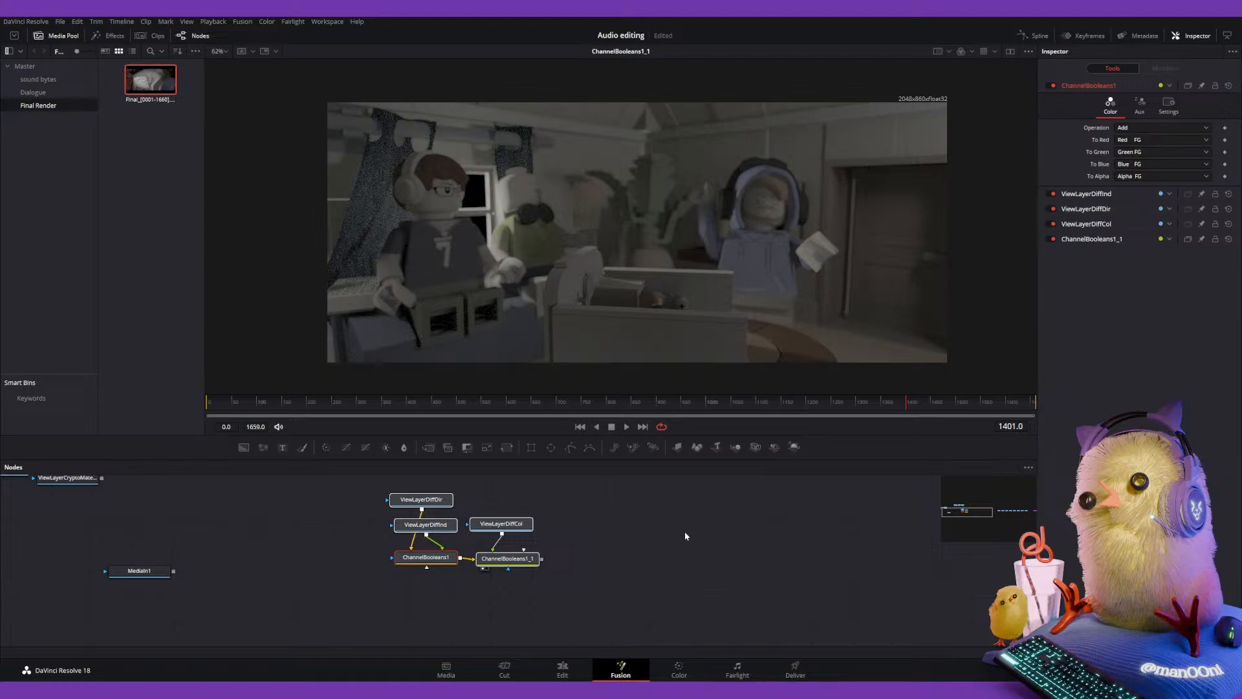
pyautogui.moveTo(680, 530); pyautogui.dragTo(705, 538, button='middle')
pyautogui.click(568, 502)
pyautogui.moveTo(451, 517); pyautogui.dragTo(542, 566)
# Compare the original MediaIn1 image with the ChannelBooleans1_1 diffuse composite in the viewer.
pyautogui.moveTo(693, 559); pyautogui.dragTo(618, 564, button='middle')
pyautogui.moveTo(286, 637); pyautogui.dragTo(590, 639, button='middle')
pyautogui.click(414, 534)
pyautogui.press('1')
pyautogui.moveTo(624, 510); pyautogui.dragTo(547, 541, button='middle')
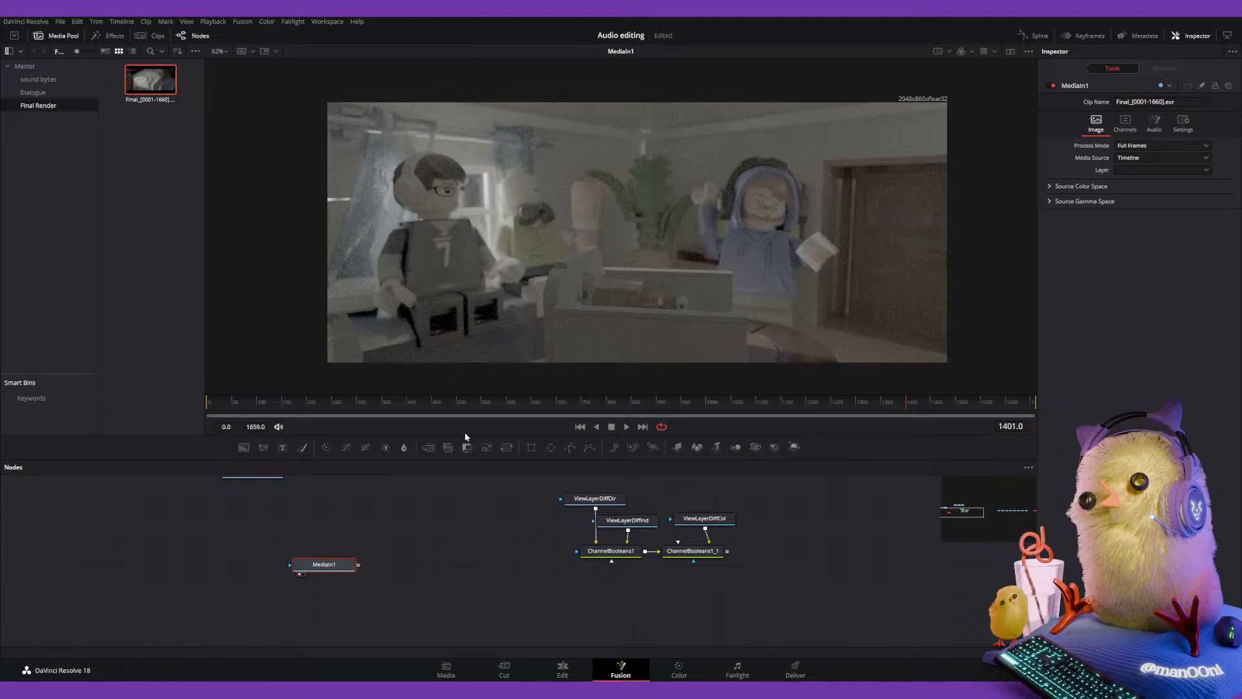
pyautogui.moveTo(427, 518); pyautogui.dragTo(413, 537, button='middle')
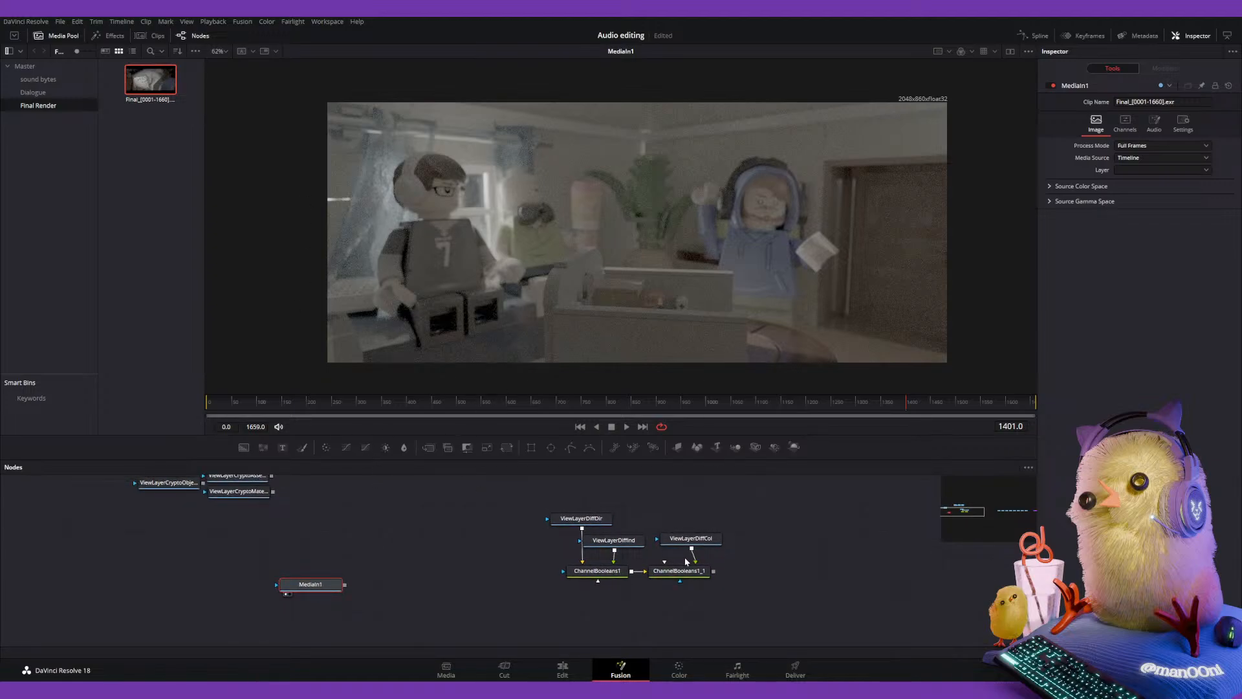
pyautogui.click(679, 570)
pyautogui.press('1')
pyautogui.click(307, 587)
pyautogui.click(691, 574)
pyautogui.click(322, 587)
pyautogui.press('1')
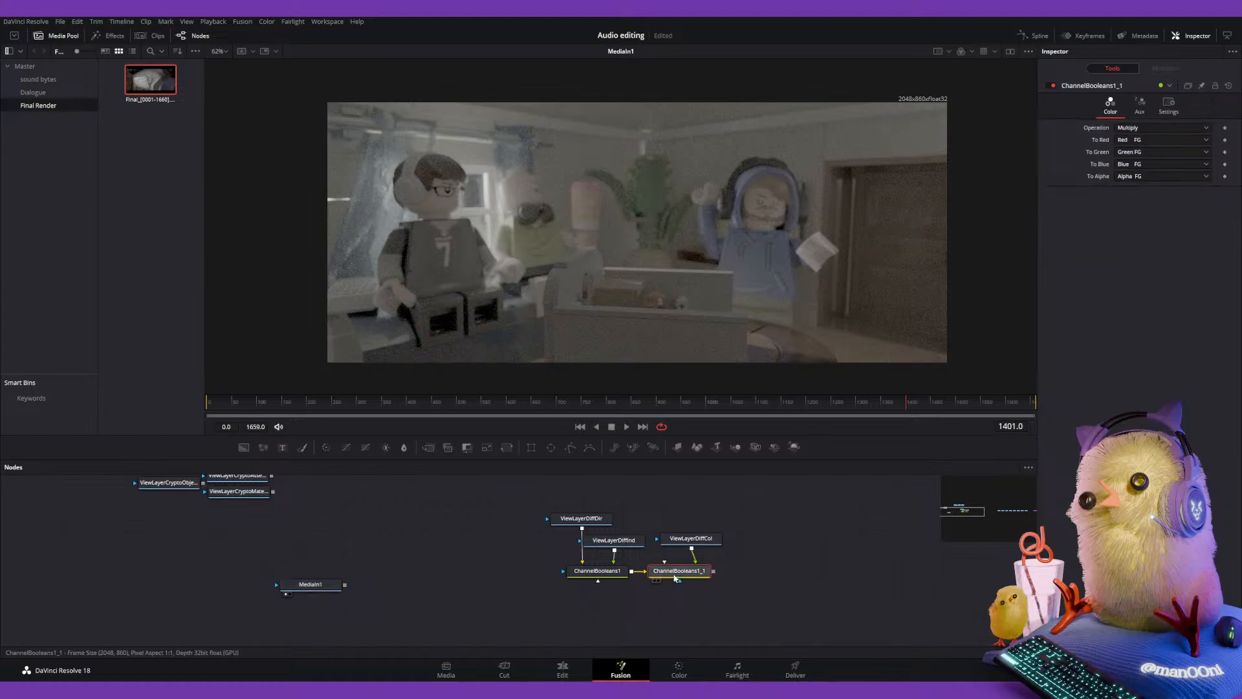
pyautogui.click(656, 580)
pyautogui.press('1')
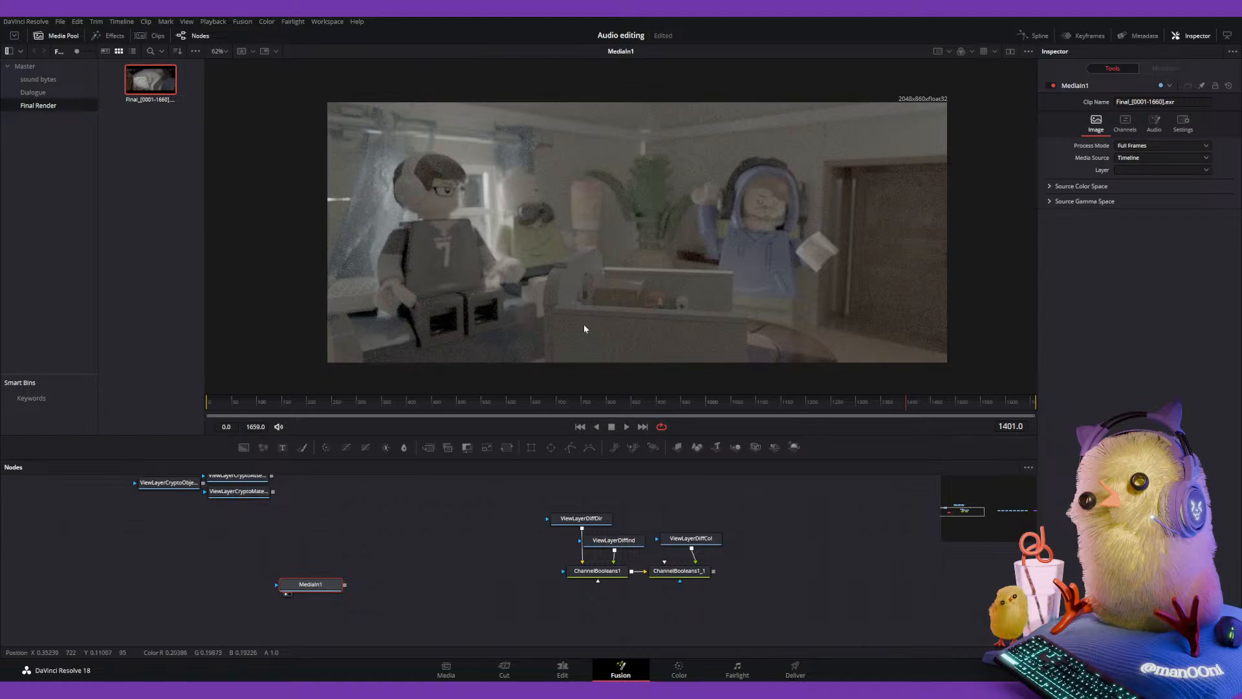
pyautogui.moveTo(584, 326); pyautogui.dragTo(607, 285, button='middle')
pyautogui.scroll(1, 539, 291)
pyautogui.scroll(-2, 545, 268)
pyautogui.scroll(1, 549, 249)
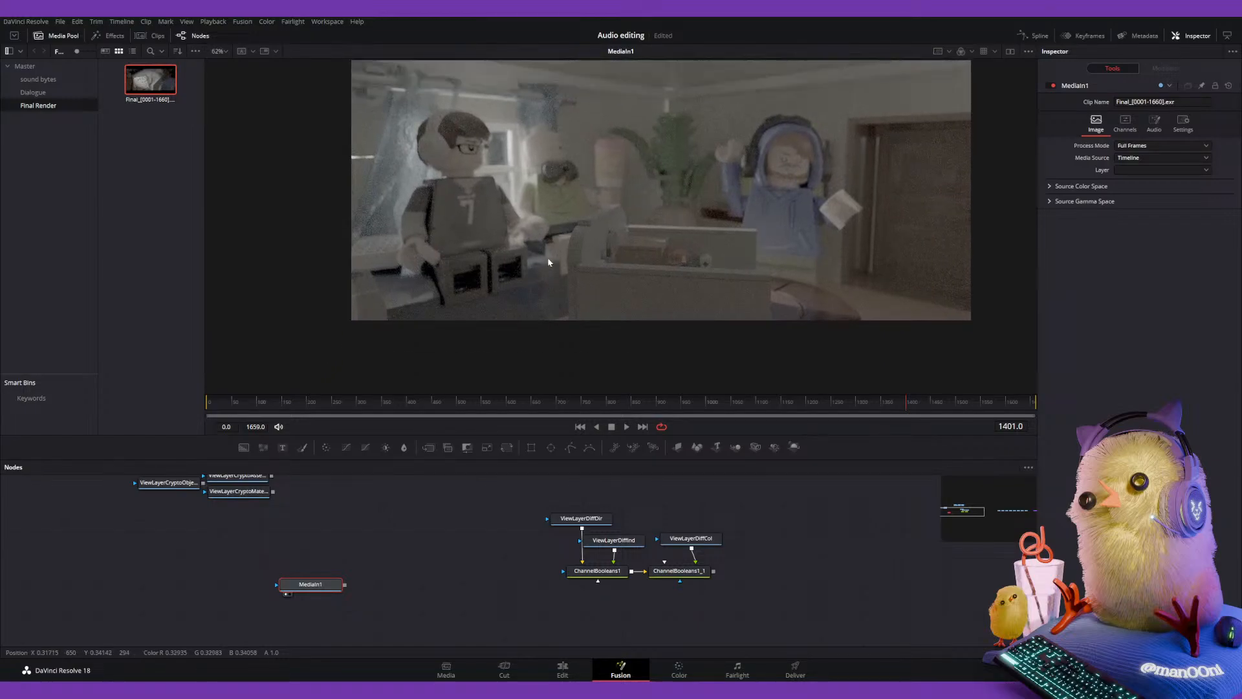
pyautogui.moveTo(684, 212); pyautogui.dragTo(647, 248, button='middle')
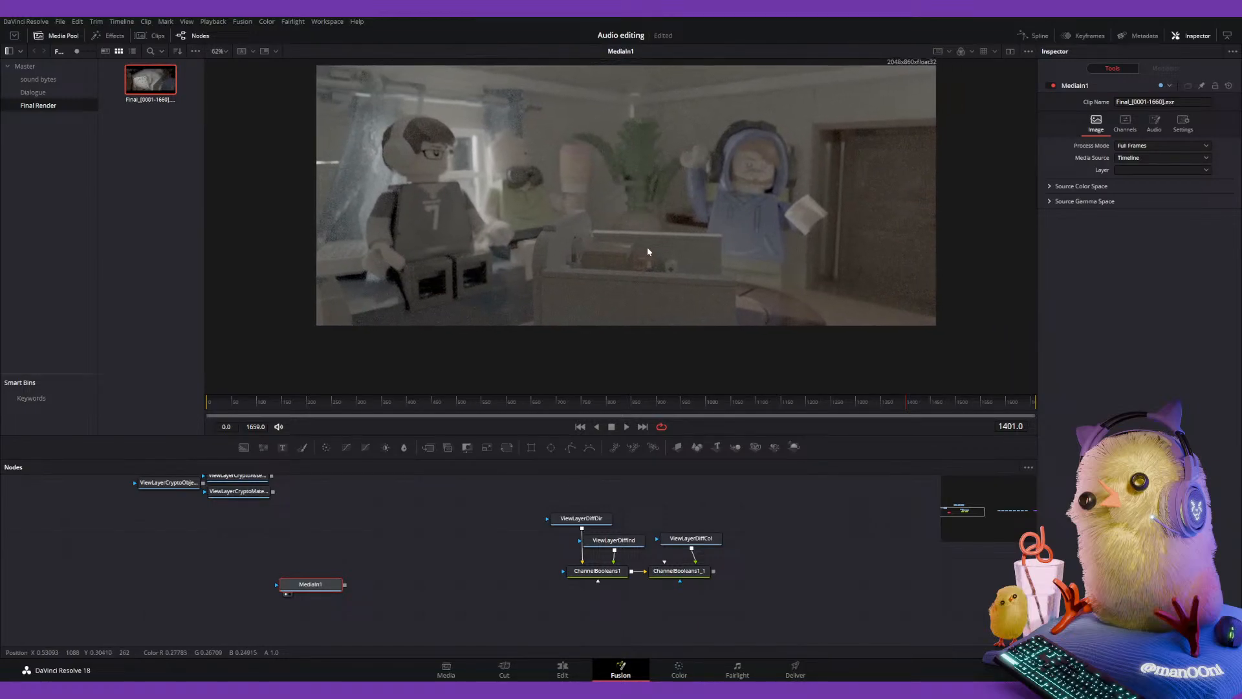
# Examine the ChannelBooleans1 sum and the ChannelBooleans1_1 diffuse composite in the viewer.
pyautogui.moveTo(677, 336); pyautogui.dragTo(630, 315, button='middle')
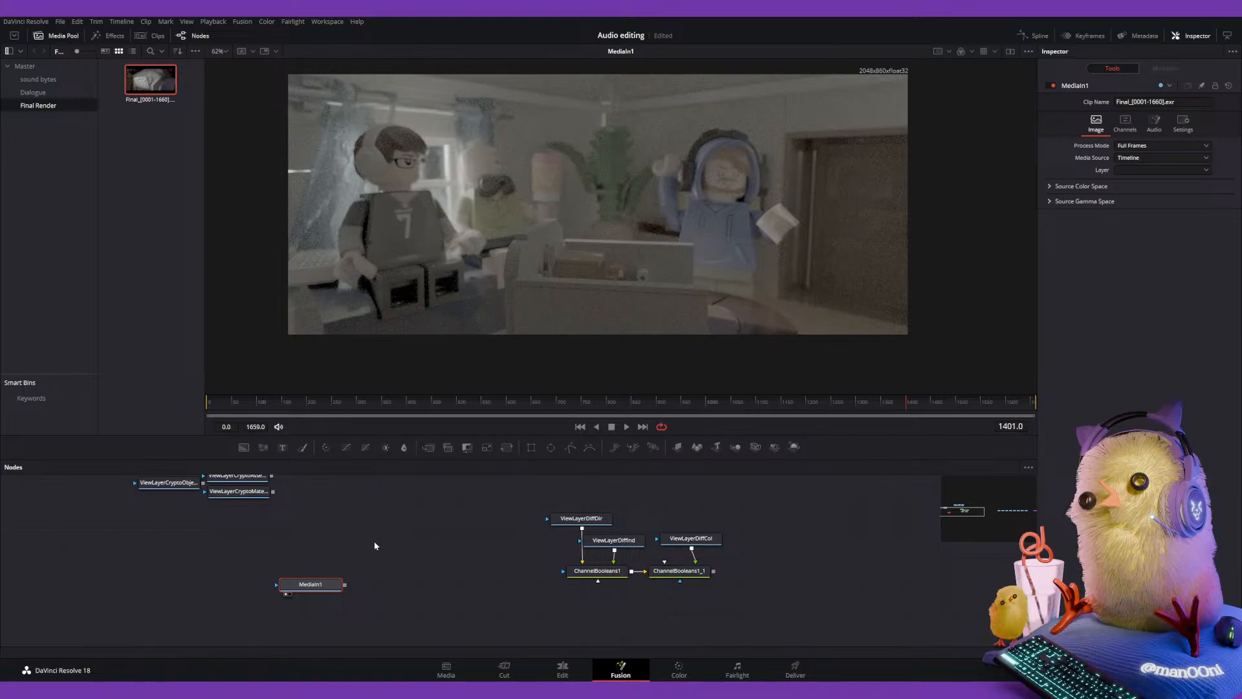
pyautogui.press('1')
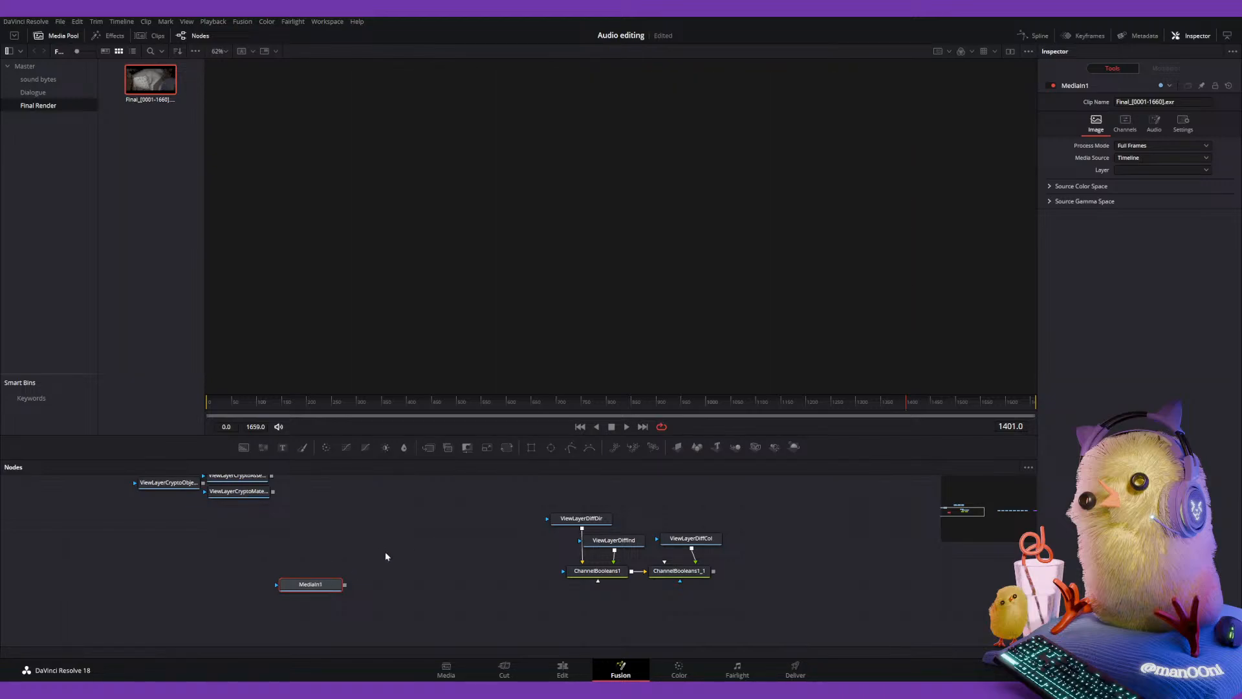
pyautogui.click(616, 573)
pyautogui.press('1')
pyautogui.click(677, 574)
pyautogui.press('1')
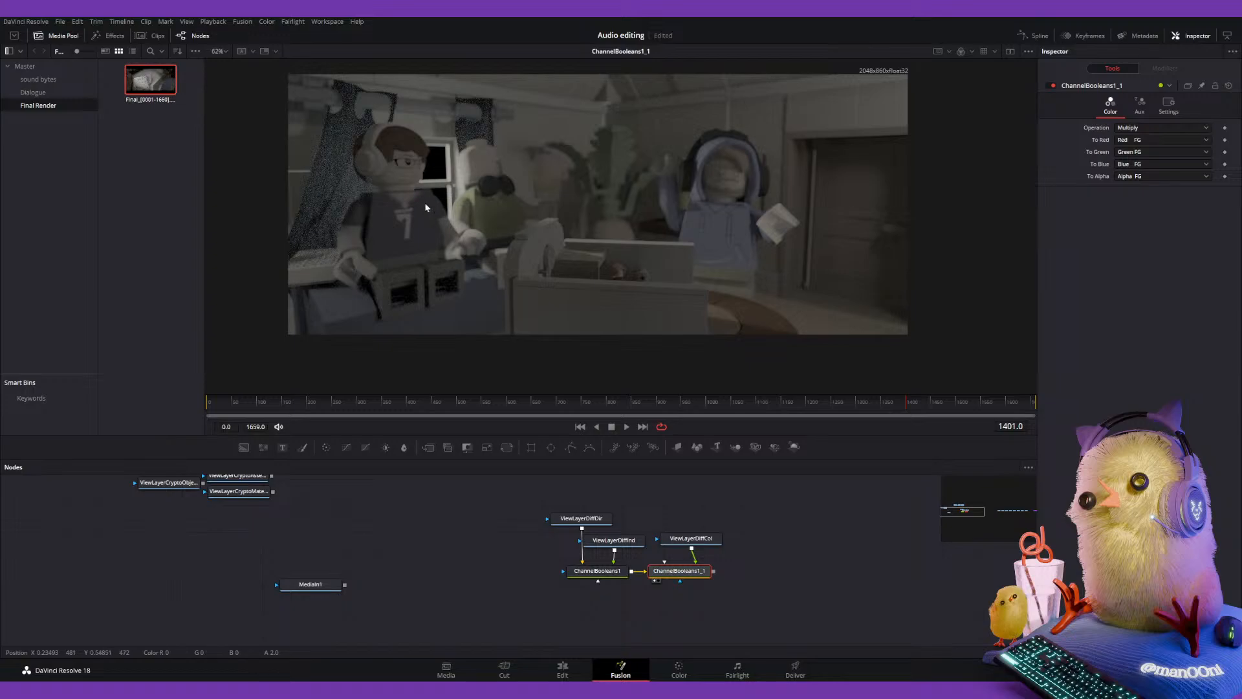
pyautogui.moveTo(768, 488); pyautogui.dragTo(664, 496, button='middle')
pyautogui.moveTo(686, 581); pyautogui.dragTo(646, 584, button='middle')
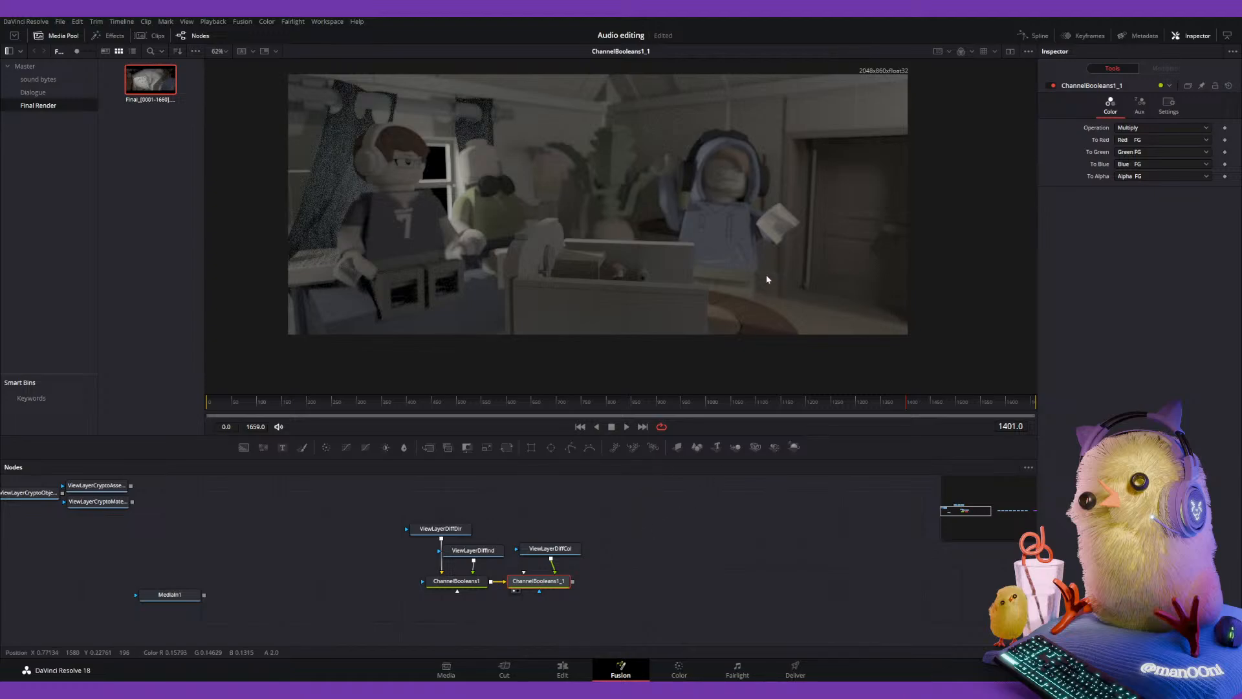
# Move the ViewLayerEmit node close to the diffuse group and show its pass in the viewer.
pyautogui.moveTo(626, 547); pyautogui.dragTo(296, 519, button='middle')
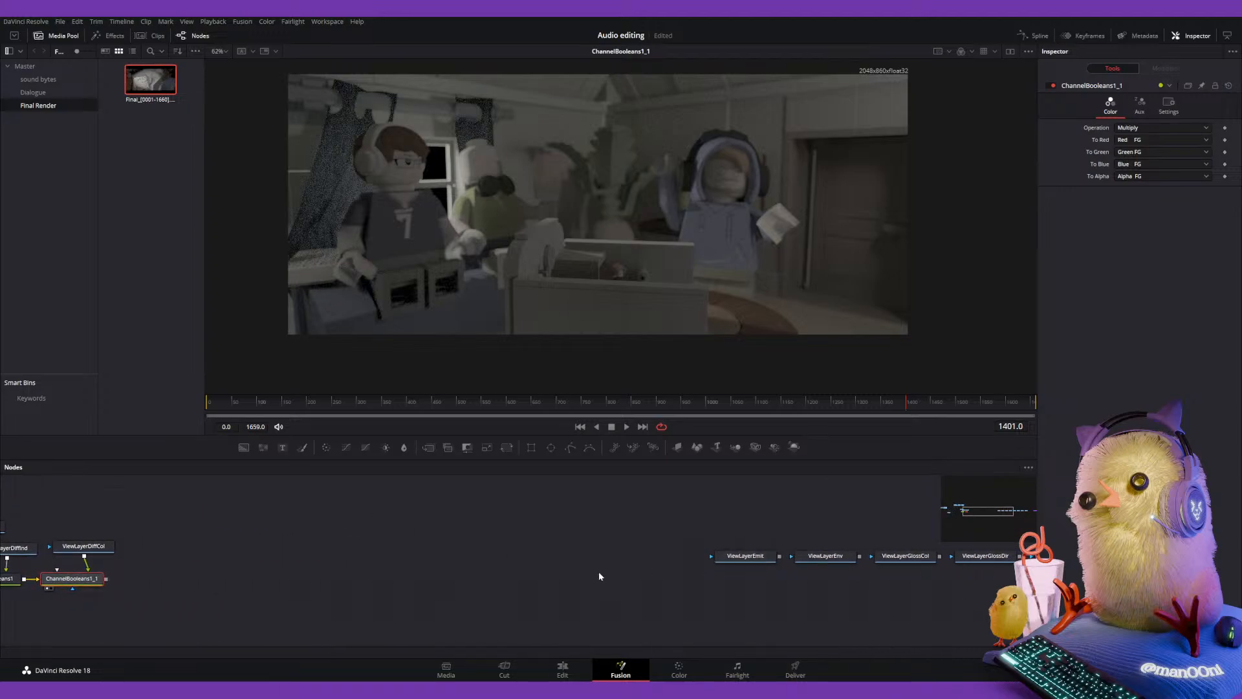
pyautogui.moveTo(735, 563); pyautogui.dragTo(764, 565, button='middle')
pyautogui.click(766, 562)
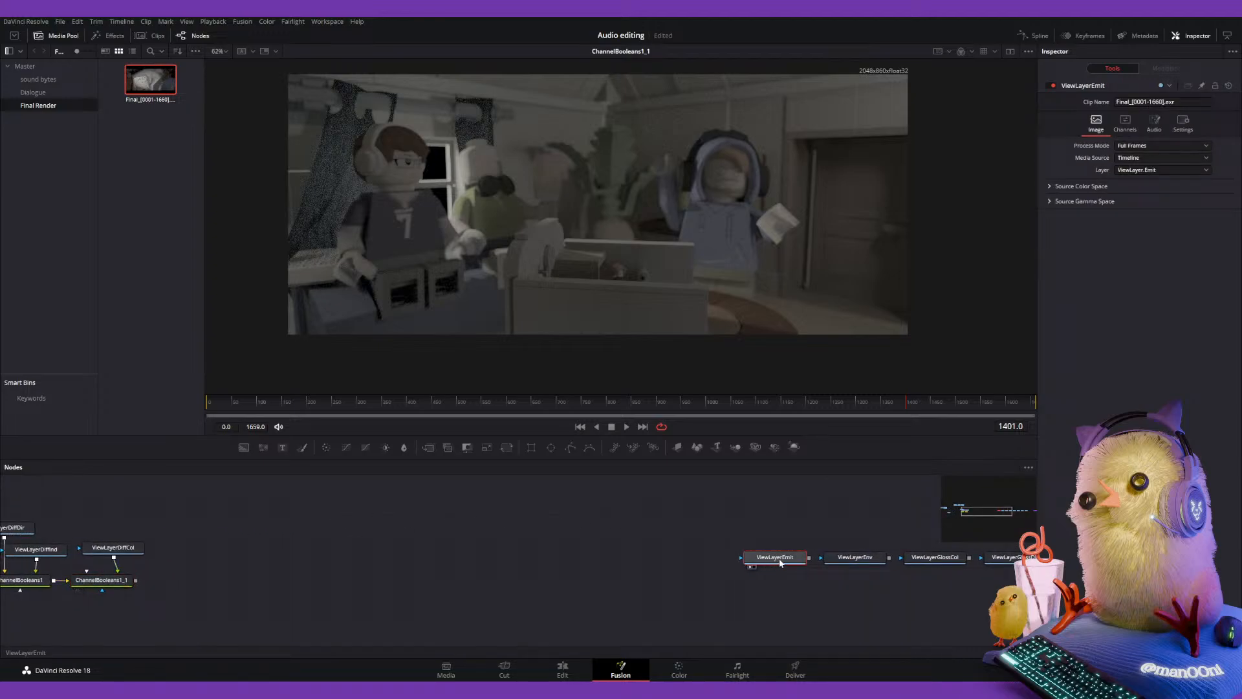
pyautogui.press('1')
pyautogui.moveTo(780, 563); pyautogui.dragTo(351, 494)
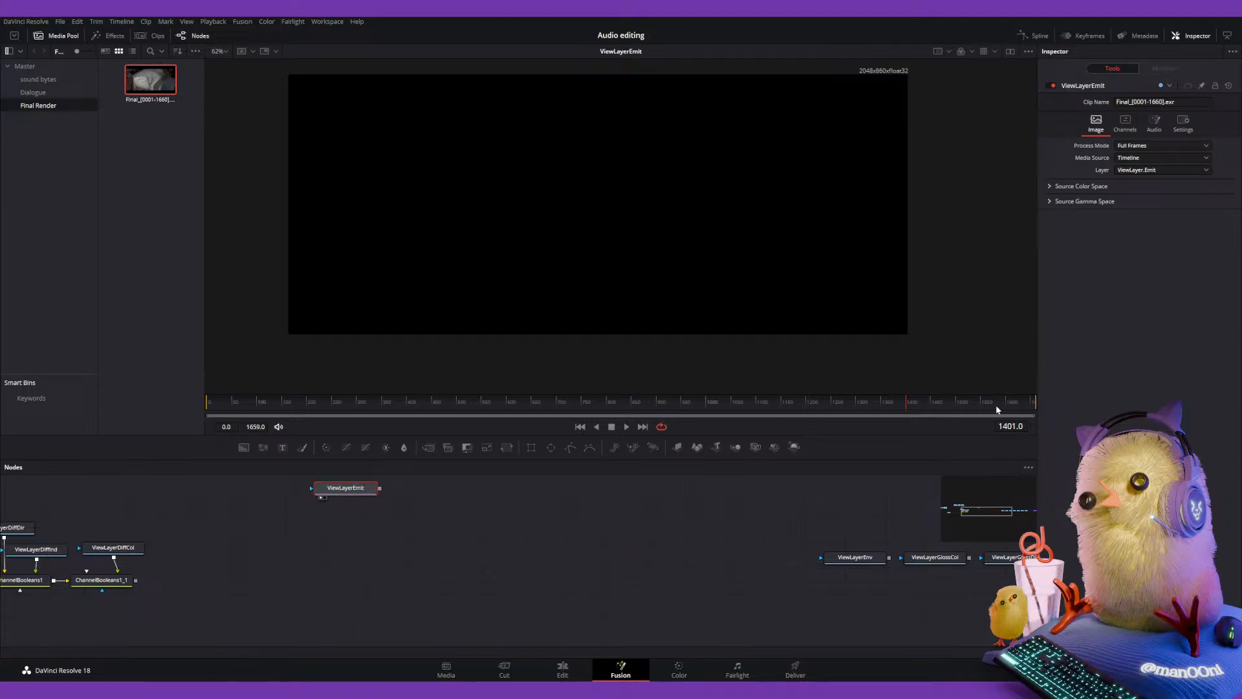
# Show ChannelBooleans1_1 in the viewer and scrub the timeline for a shot containing emissive objects, stopping at frame 1166.
pyautogui.click(120, 549)
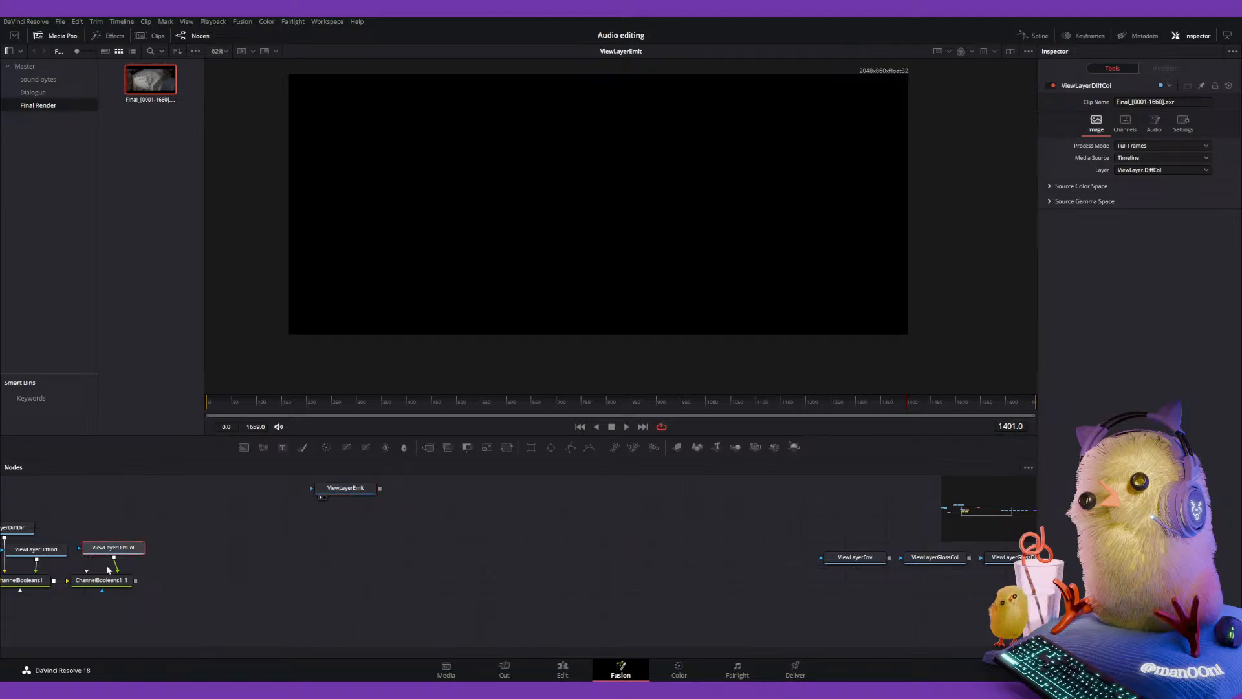
pyautogui.click(108, 579)
pyautogui.press('1')
pyautogui.click(878, 407)
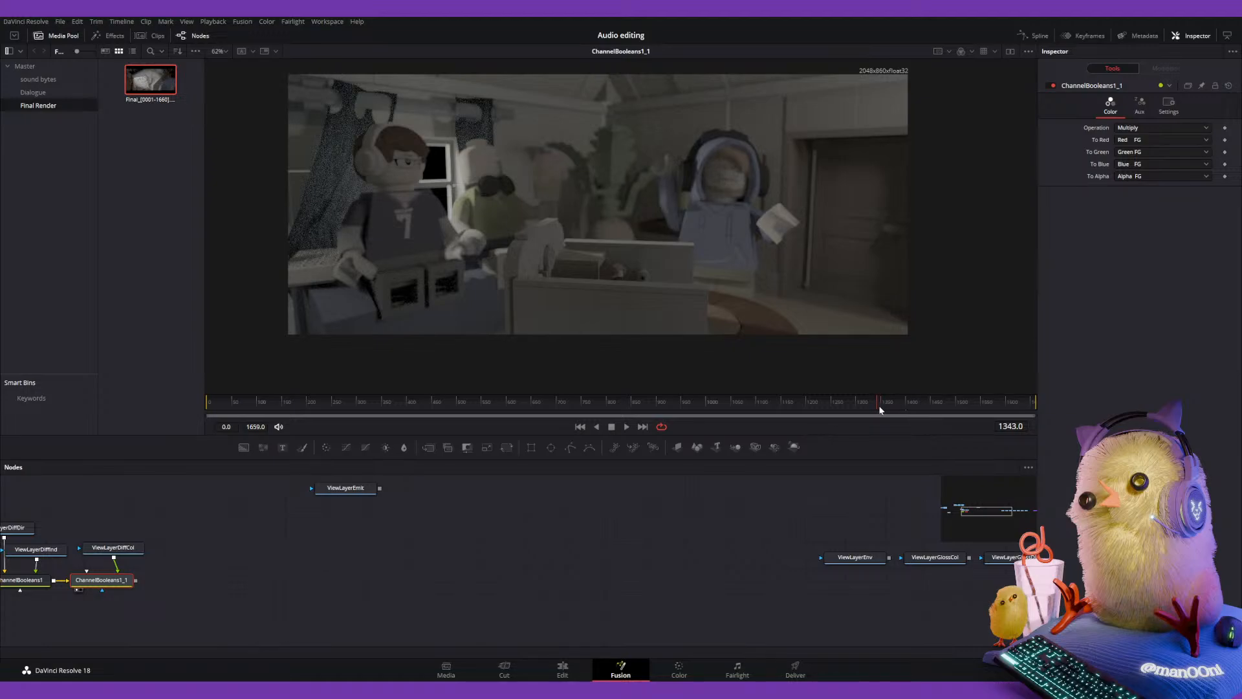
pyautogui.click(346, 488)
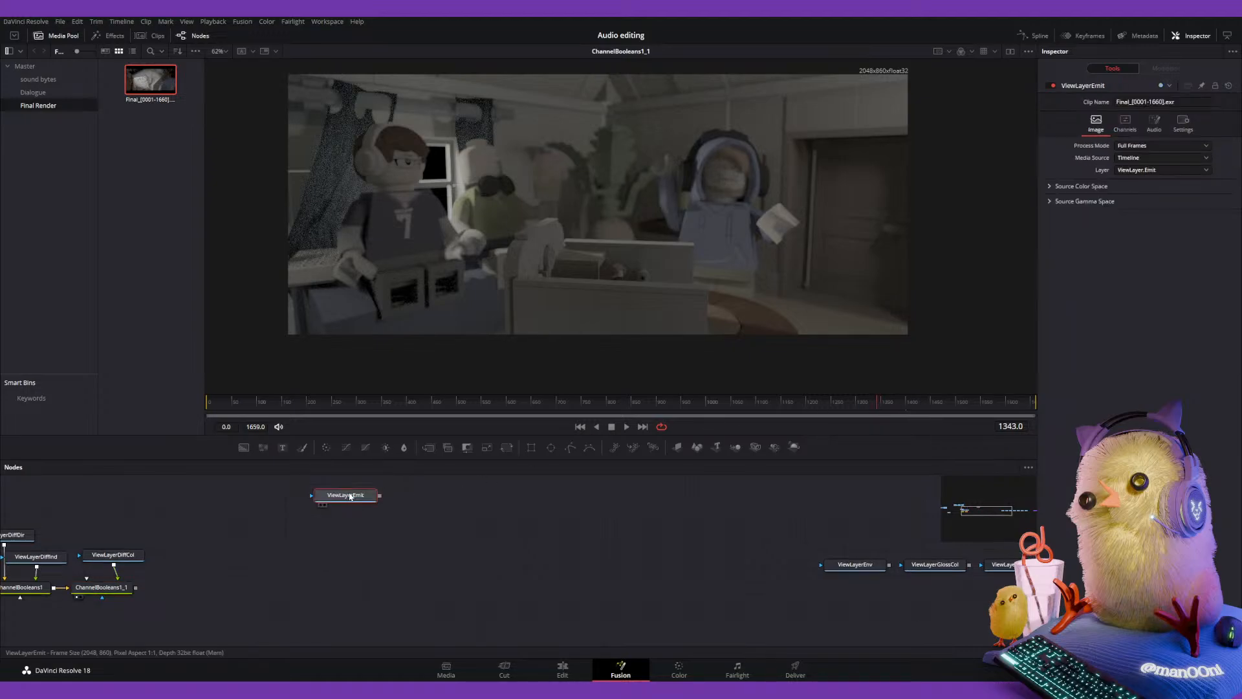
pyautogui.click(857, 407)
pyautogui.moveTo(856, 409); pyautogui.dragTo(869, 410)
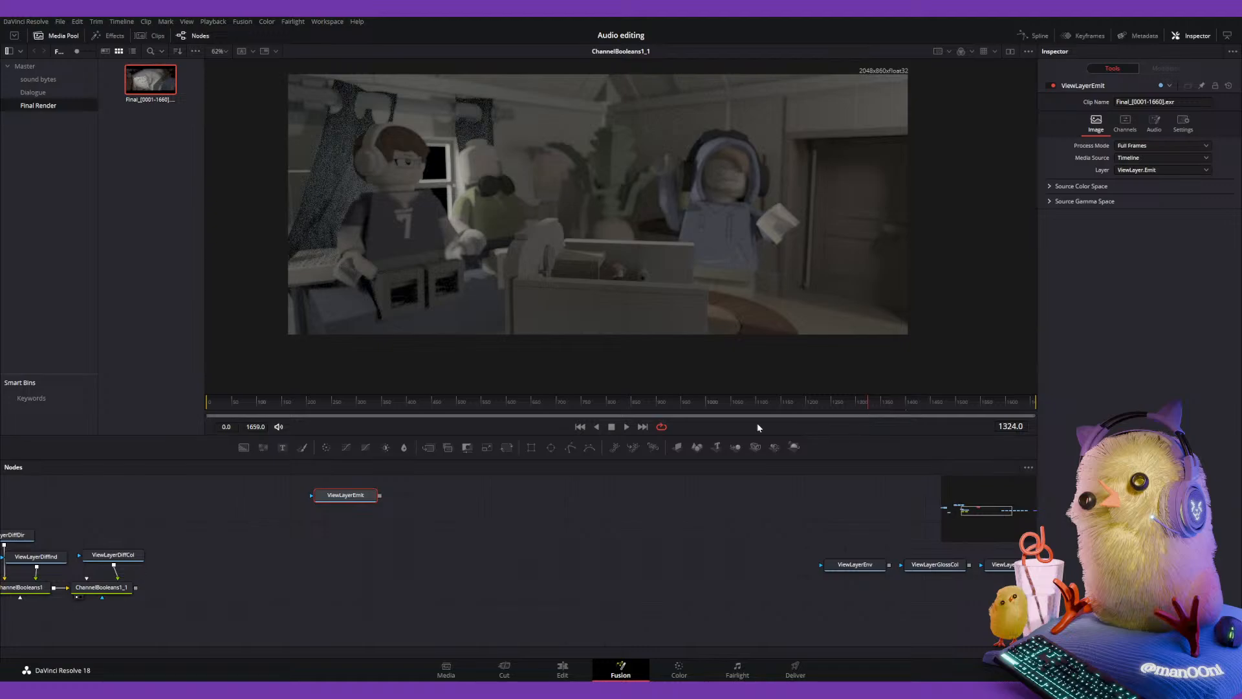
pyautogui.moveTo(539, 532); pyautogui.dragTo(641, 524, button='middle')
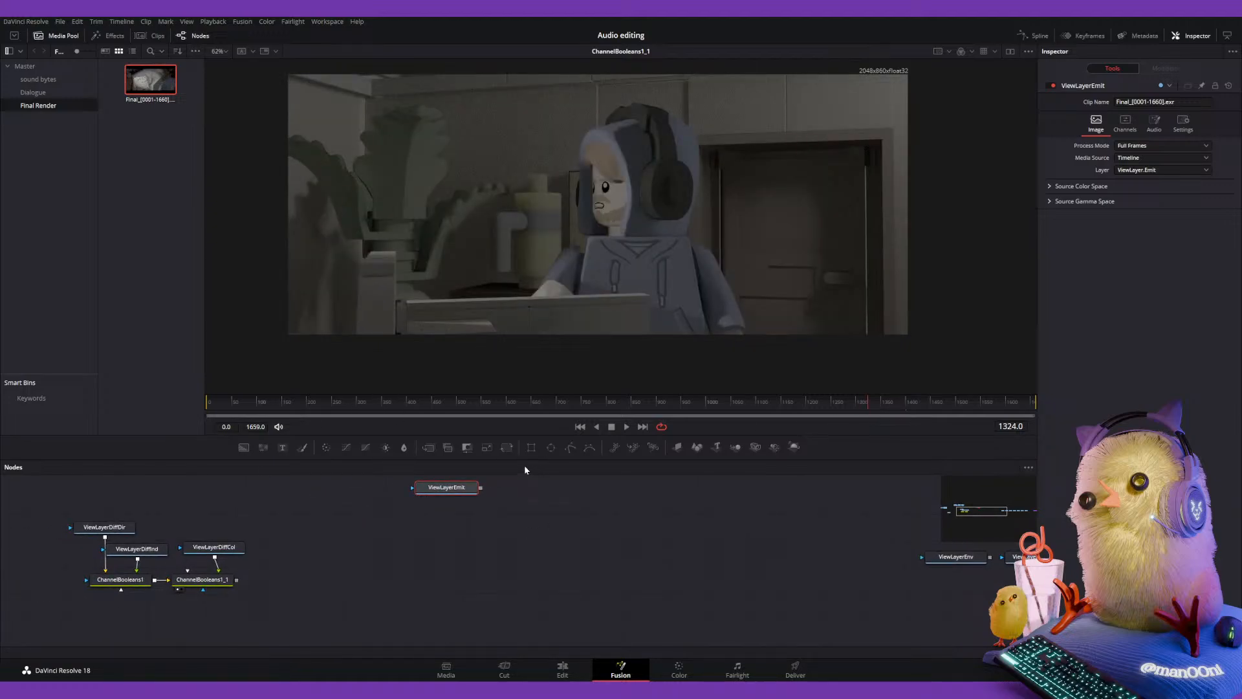
pyautogui.moveTo(878, 409); pyautogui.dragTo(868, 411)
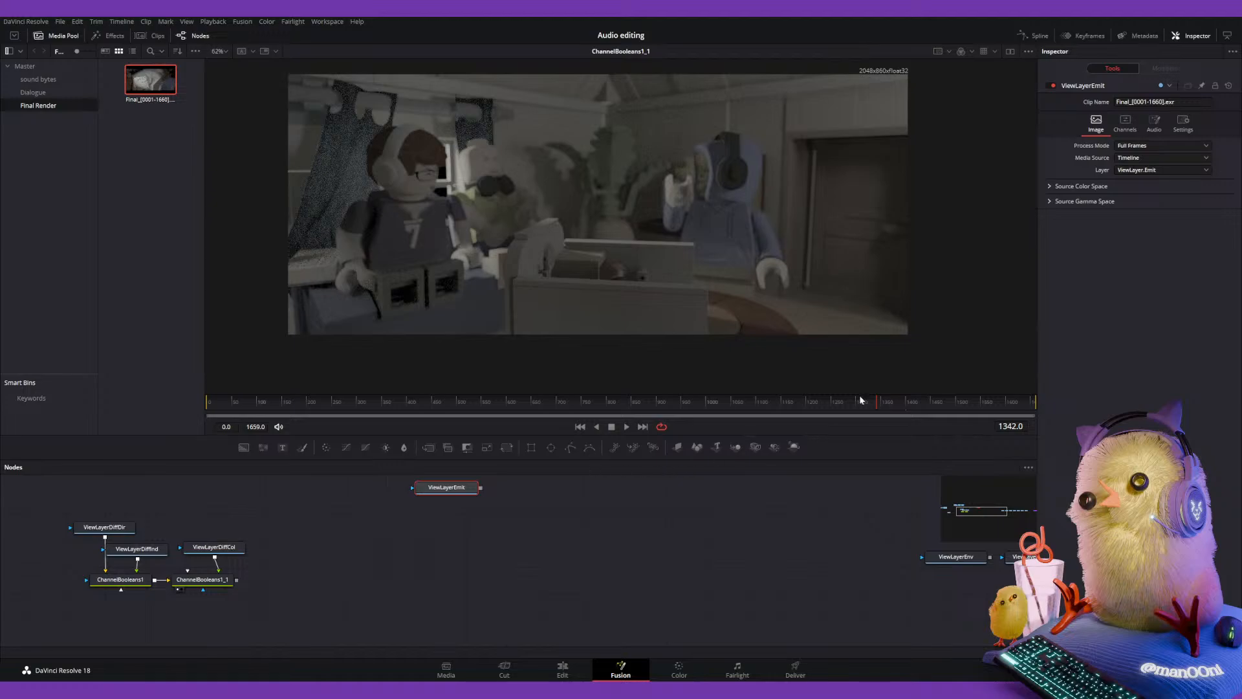
pyautogui.moveTo(850, 405); pyautogui.dragTo(849, 405)
pyautogui.moveTo(864, 407); pyautogui.dragTo(877, 406)
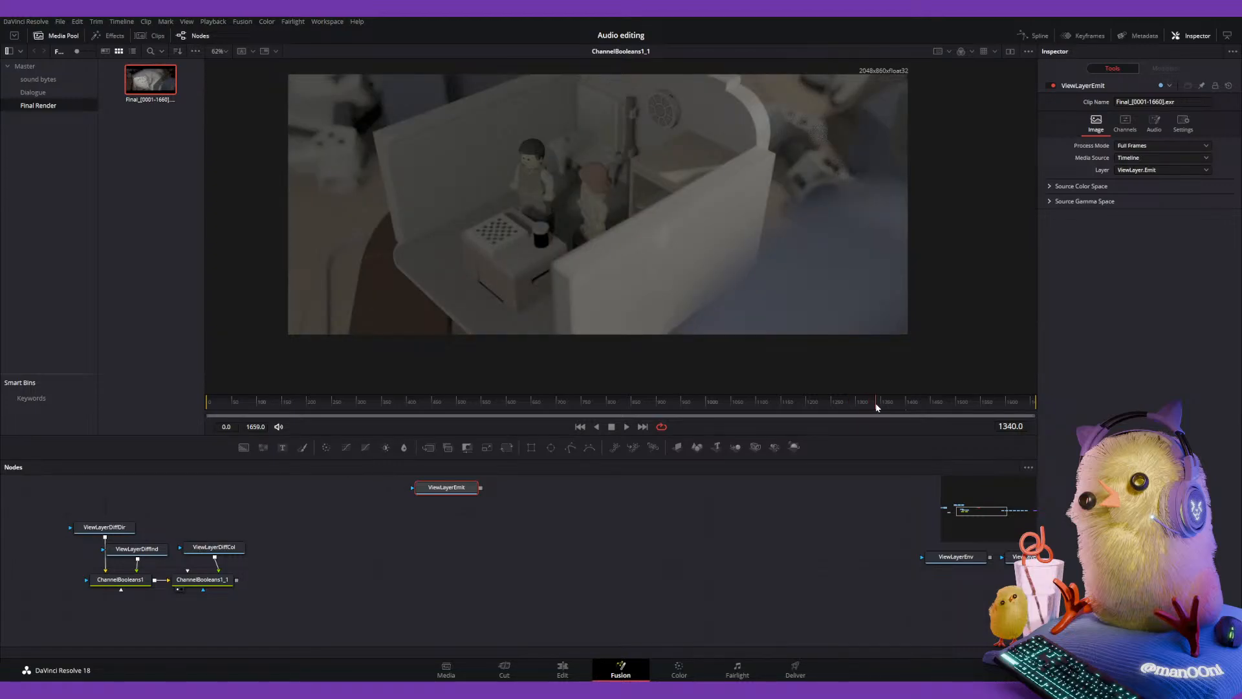
pyautogui.press('space')
pyautogui.press('space')
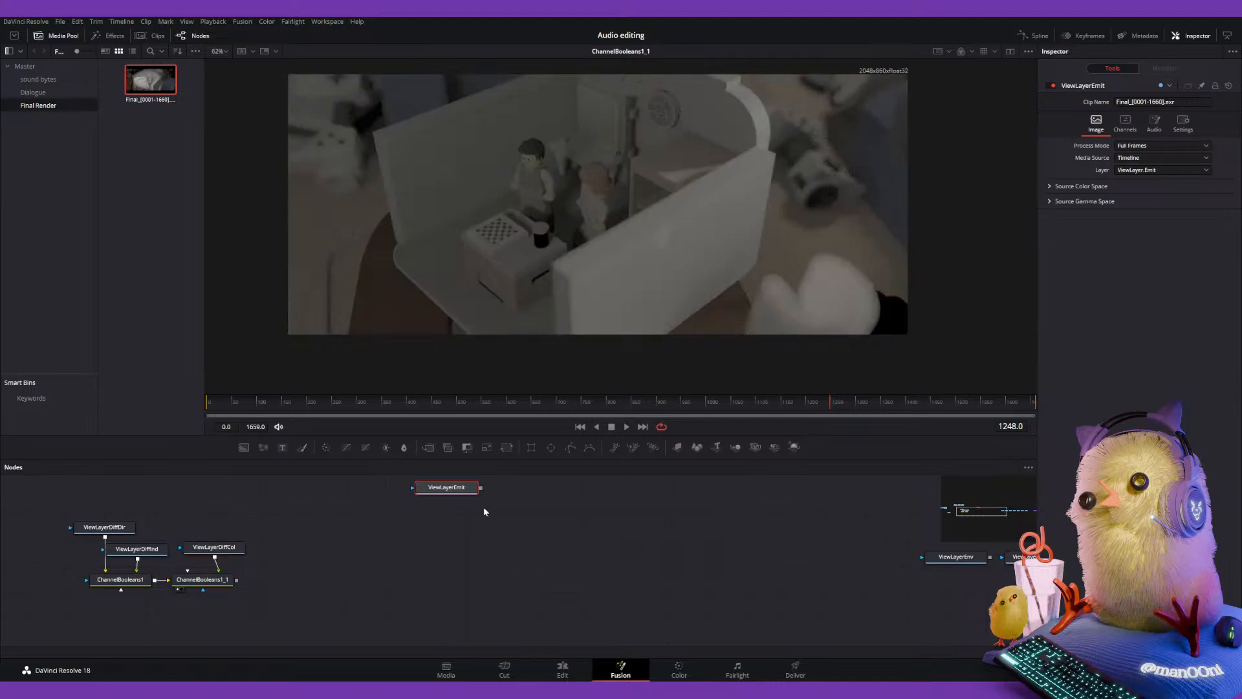
pyautogui.moveTo(818, 408); pyautogui.dragTo(789, 409)
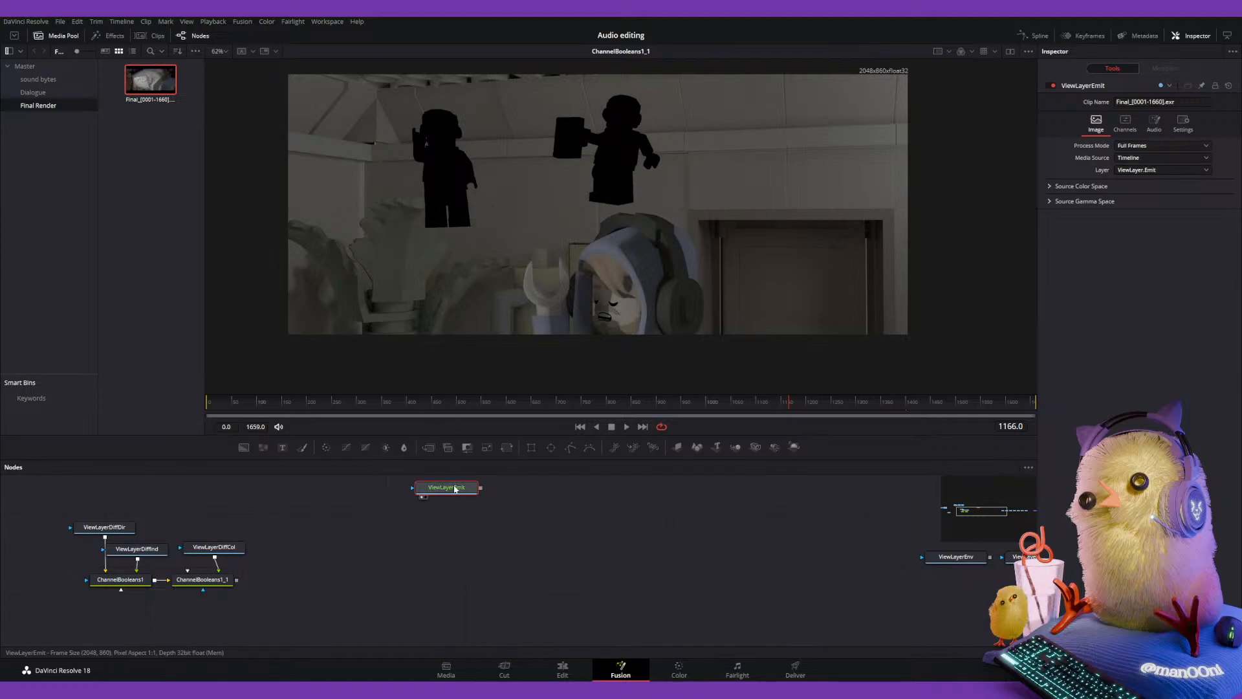
# Compare the ViewLayerEmit pass with the ChannelBooleans1_1 diffuse composite at frame 1166.
pyautogui.press('1')
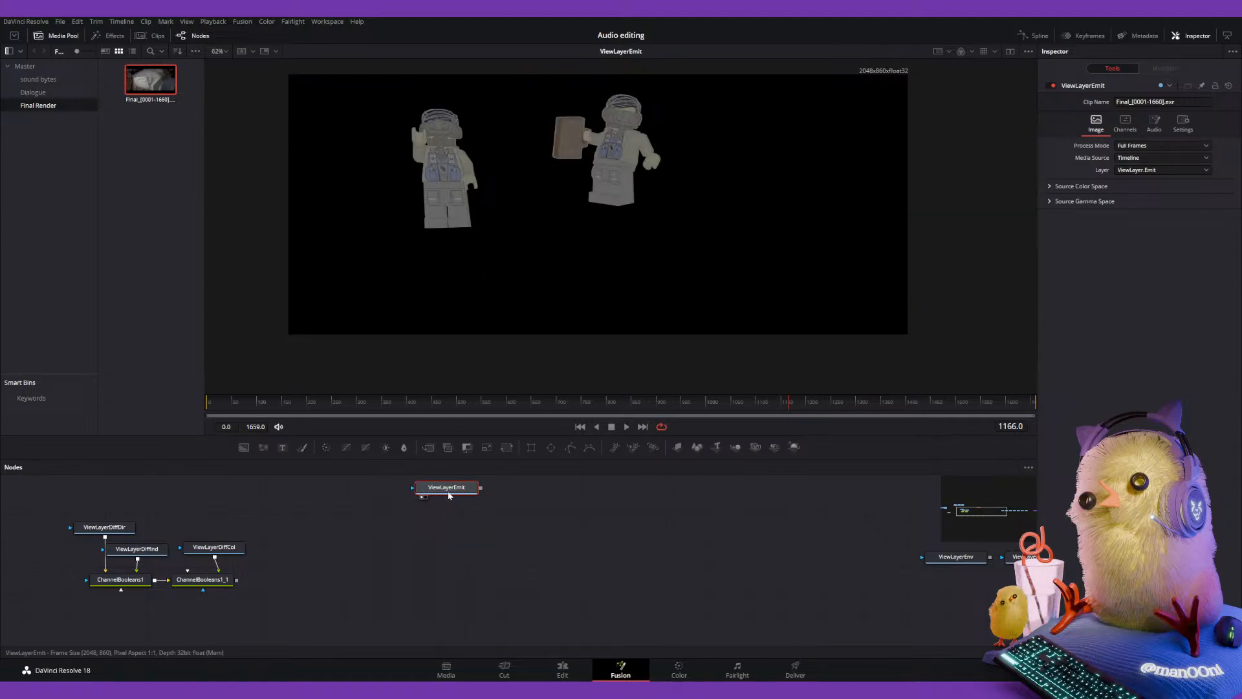
pyautogui.moveTo(406, 508); pyautogui.dragTo(527, 511, button='middle')
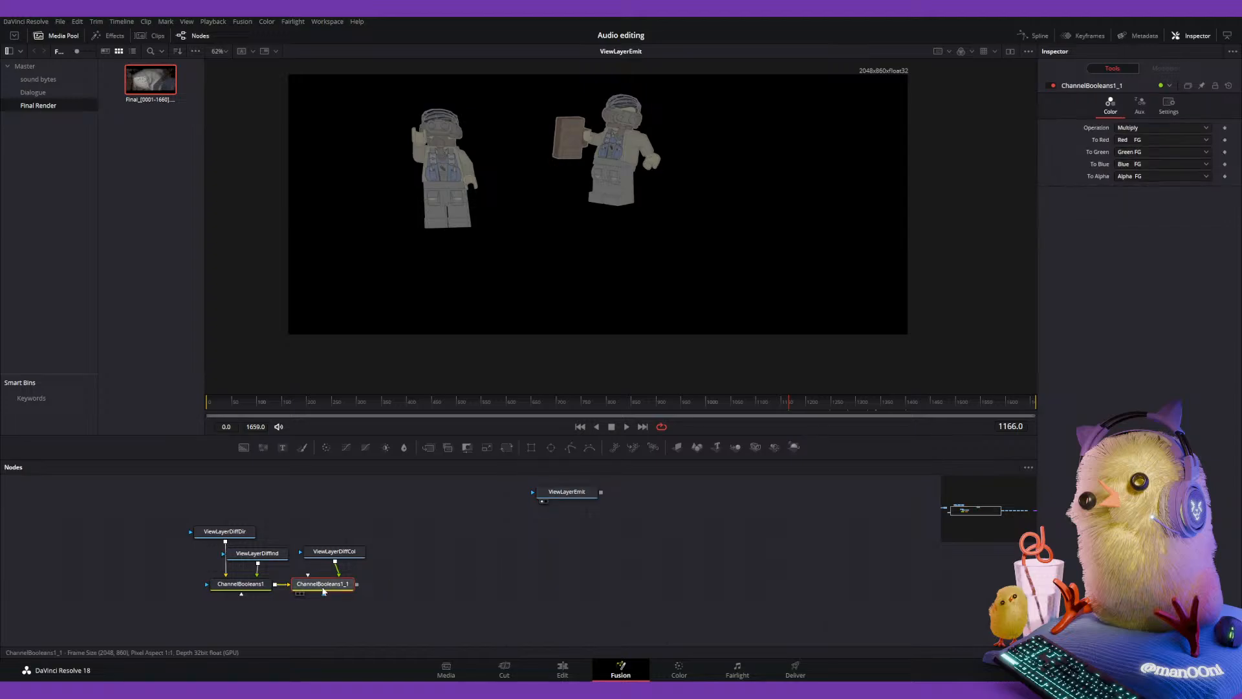
pyautogui.click(322, 583)
pyautogui.press('1')
# Place ViewLayerEmit above the diffuse group and colour the diffuse passes and their Channel Booleans nodes orange.
pyautogui.moveTo(550, 497); pyautogui.dragTo(204, 495)
pyautogui.moveTo(411, 517); pyautogui.dragTo(184, 608)
pyautogui.click(362, 547)
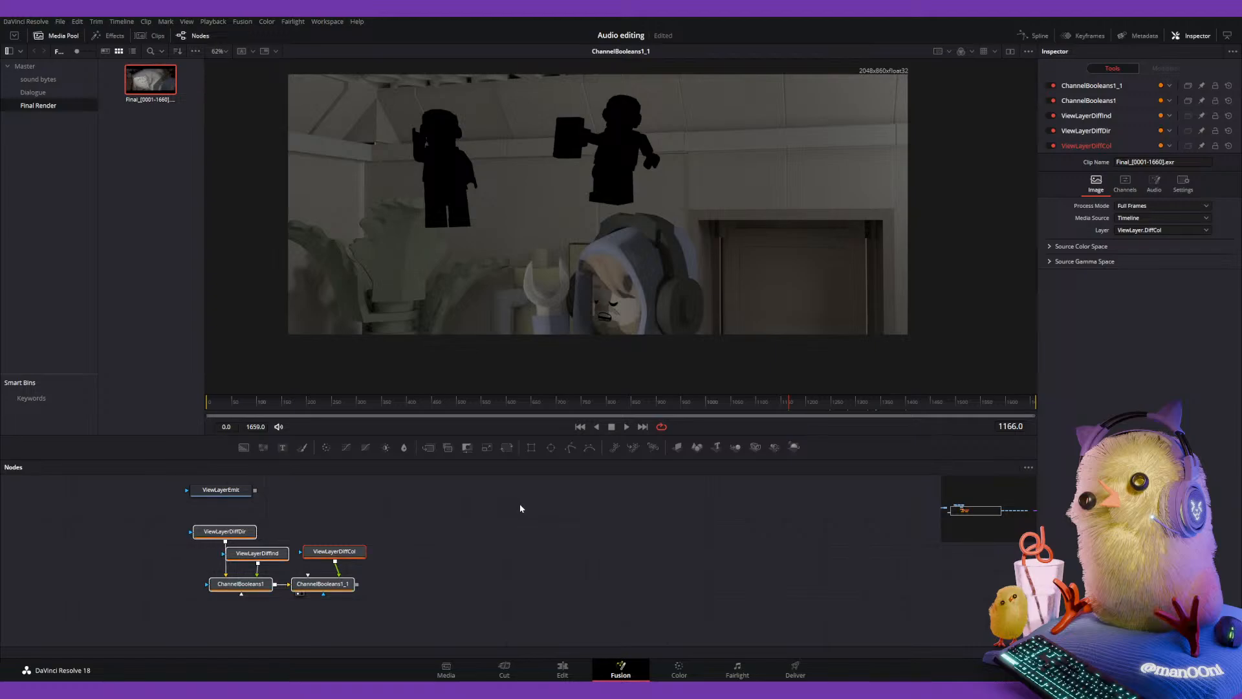
pyautogui.click(556, 553)
# Move the ViewLayerEnv node out of the remaining pass row, over toward the diffuse group.
pyautogui.moveTo(972, 518); pyautogui.dragTo(912, 547)
pyautogui.moveTo(590, 577); pyautogui.dragTo(405, 581, button='middle')
pyautogui.scroll(-1, 561, 578)
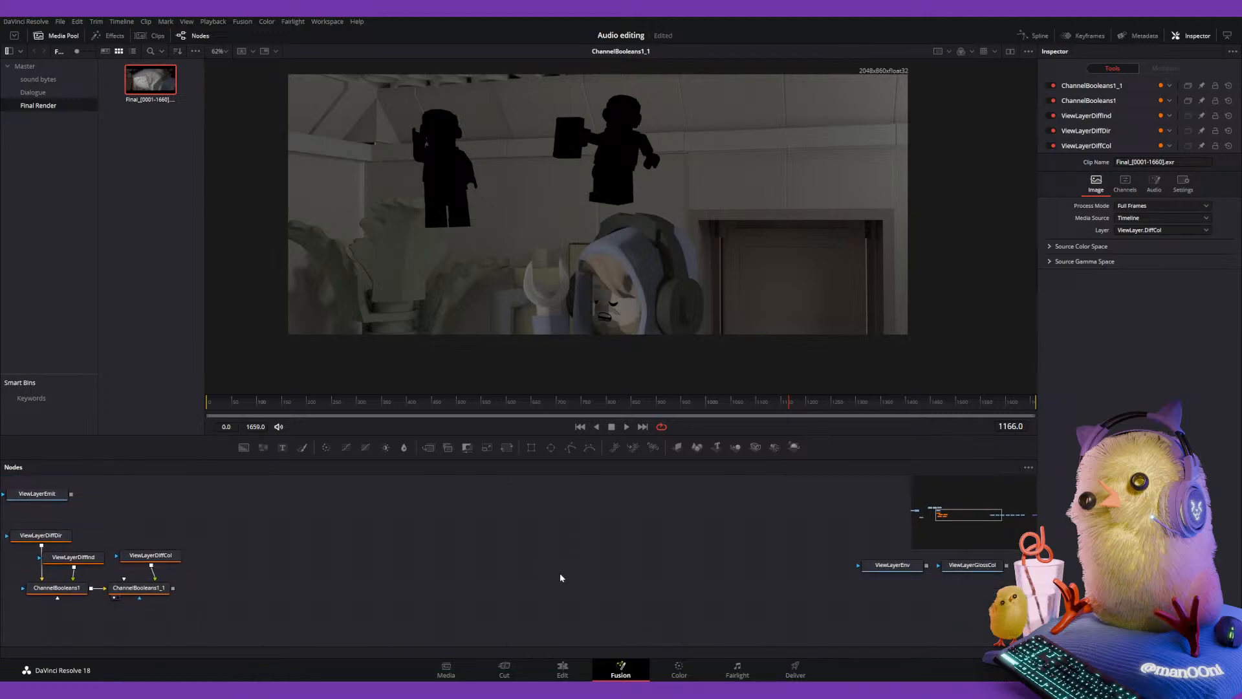
pyautogui.keyDown('ctrl'); pyautogui.scroll(-3, 585, 571); pyautogui.keyUp('ctrl')
pyautogui.moveTo(753, 571); pyautogui.dragTo(298, 511)
pyautogui.moveTo(369, 521); pyautogui.dragTo(505, 576, button='middle')
pyautogui.keyDown('ctrl'); pyautogui.scroll(3, 409, 523); pyautogui.keyUp('ctrl')
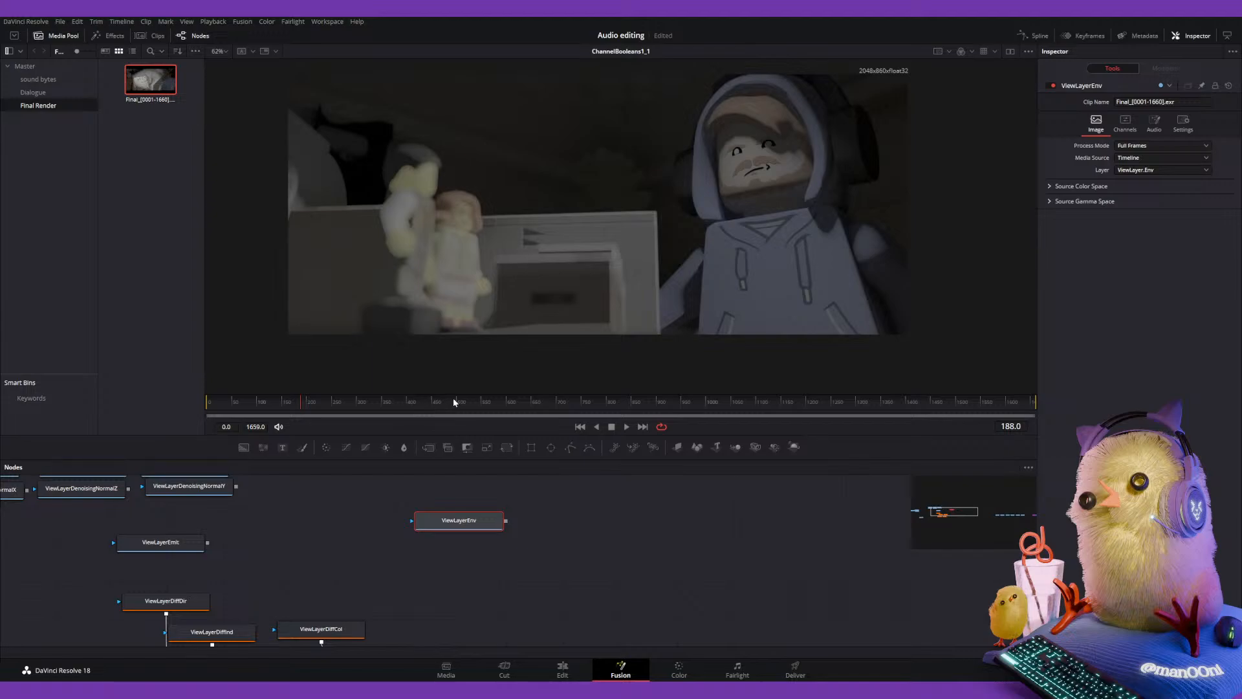
# Examine the ViewLayerEnv pass in the viewer at several frames, including 315, 380 and 508.
pyautogui.click(365, 404)
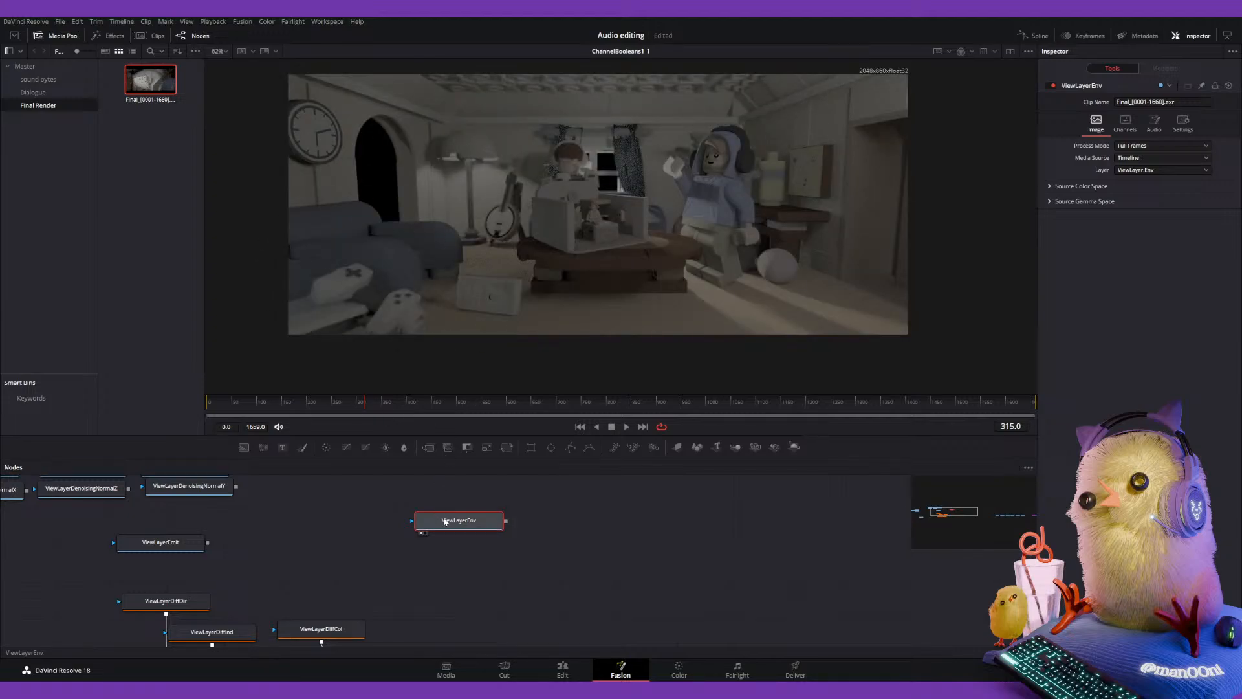
pyautogui.press('1')
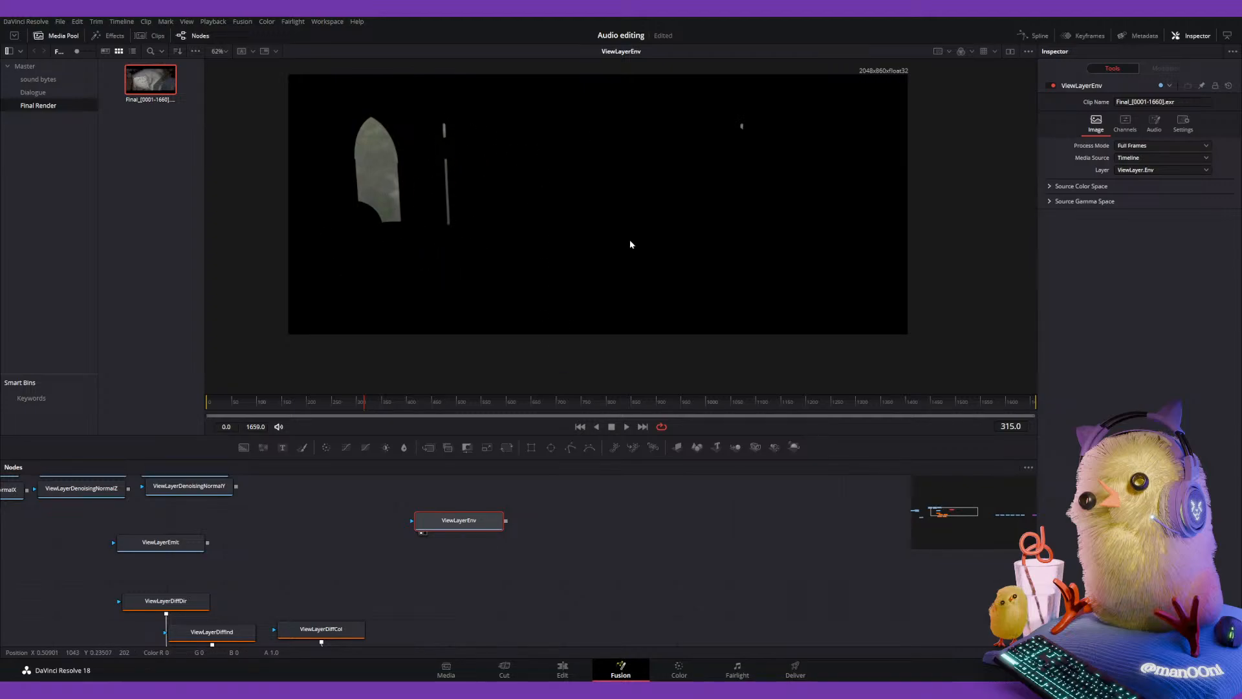
pyautogui.moveTo(450, 402); pyautogui.dragTo(397, 421)
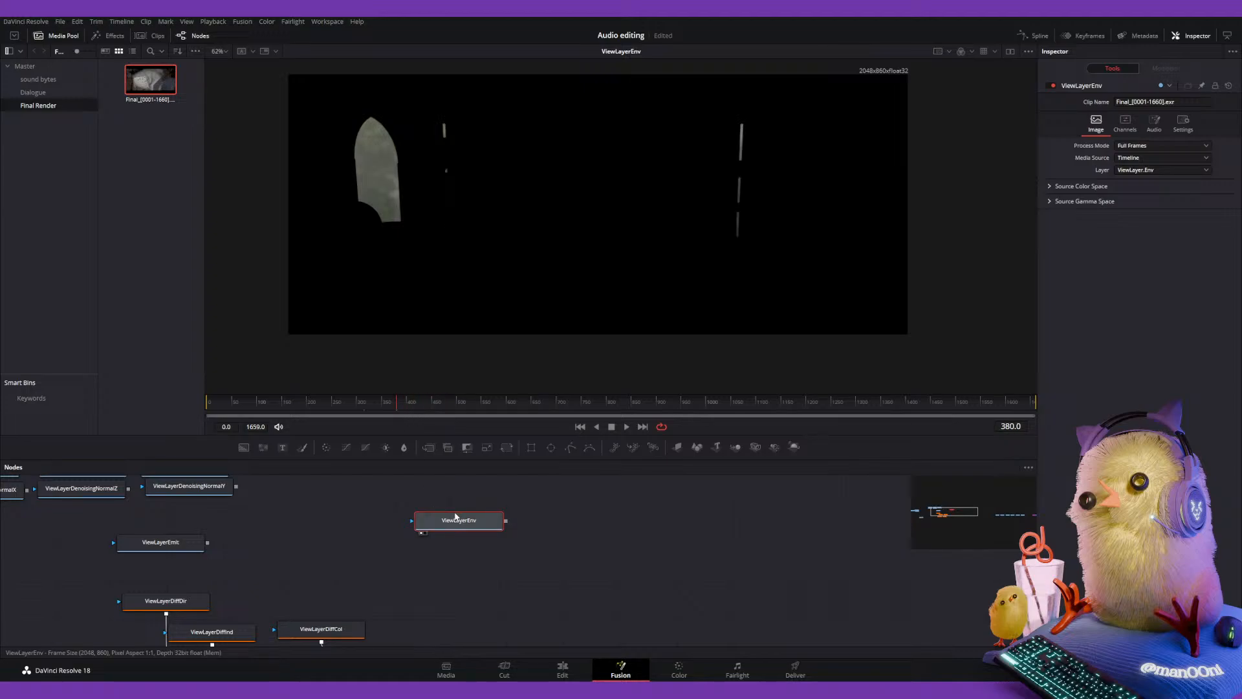
pyautogui.moveTo(1032, 536); pyautogui.dragTo(848, 533, button='middle')
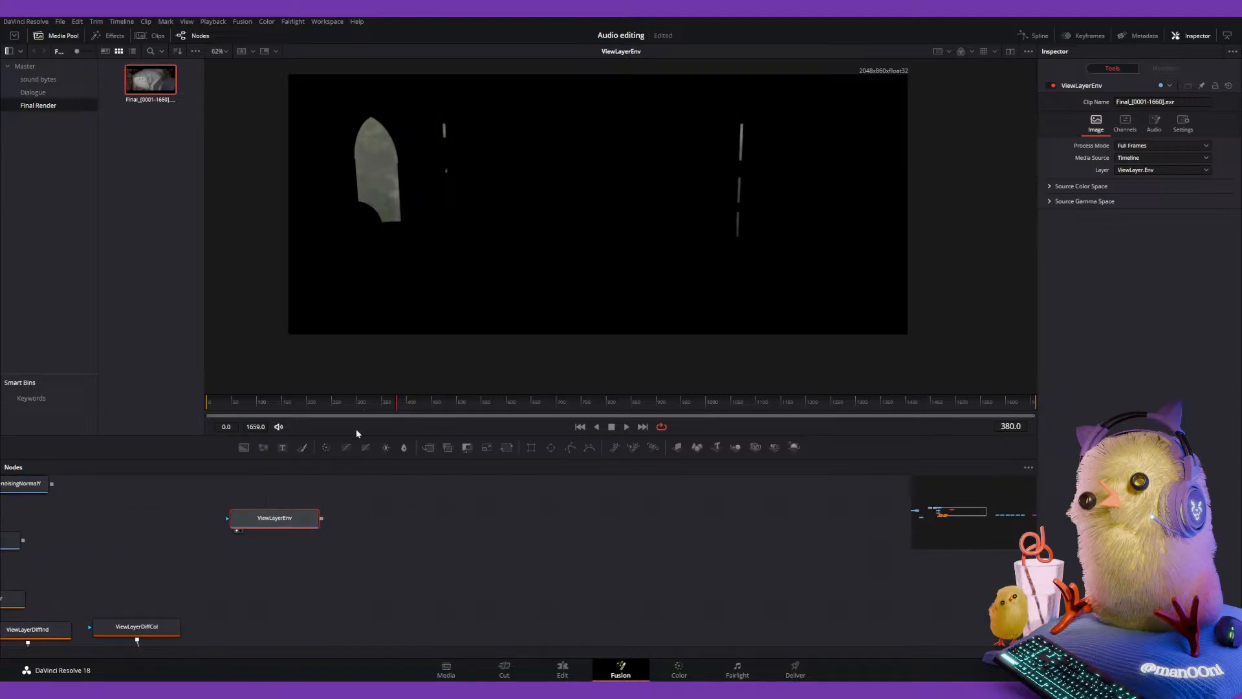
pyautogui.click(305, 402)
pyautogui.moveTo(305, 405); pyautogui.dragTo(461, 401)
# Place ViewLayerEnv beside ViewLayerEmit and bring ViewLayerGlossCol, ViewLayerGlossDir and ViewLayerGlossInd closer to the diffuse group.
pyautogui.moveTo(325, 556); pyautogui.dragTo(404, 513, button='middle')
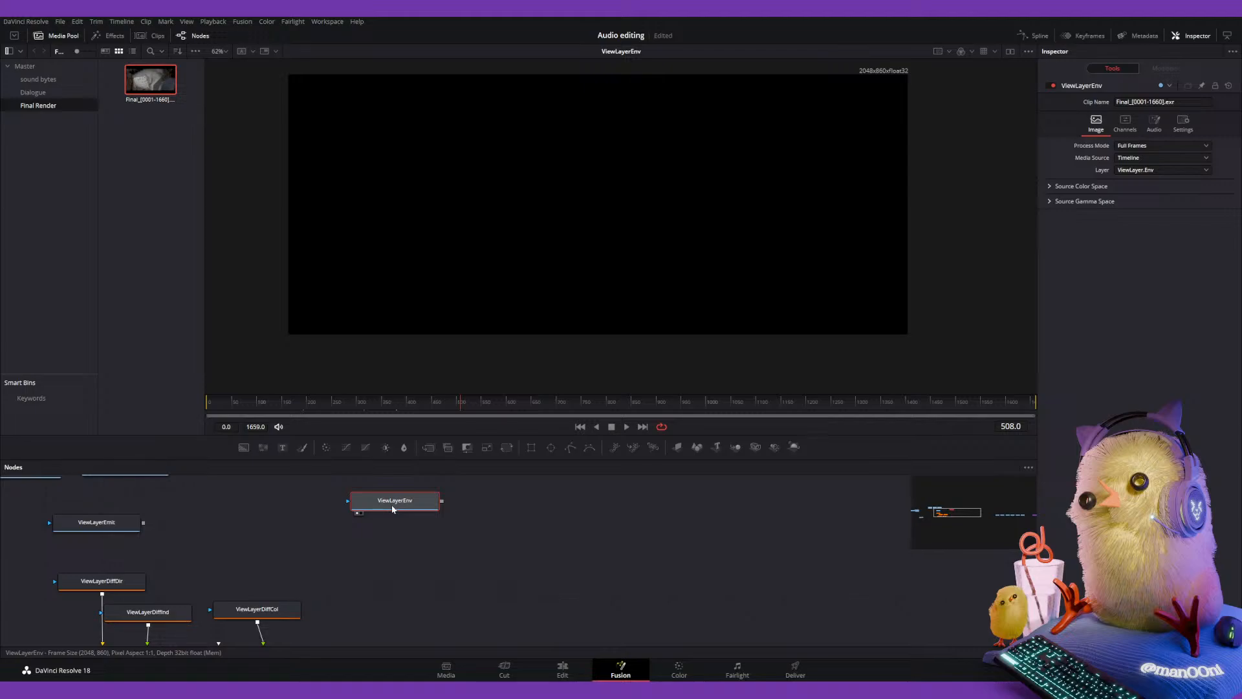
pyautogui.moveTo(393, 509); pyautogui.dragTo(228, 529)
pyautogui.keyDown('ctrl'); pyautogui.scroll(-2, 490, 520); pyautogui.keyUp('ctrl')
pyautogui.moveTo(625, 553); pyautogui.dragTo(336, 560, button='middle')
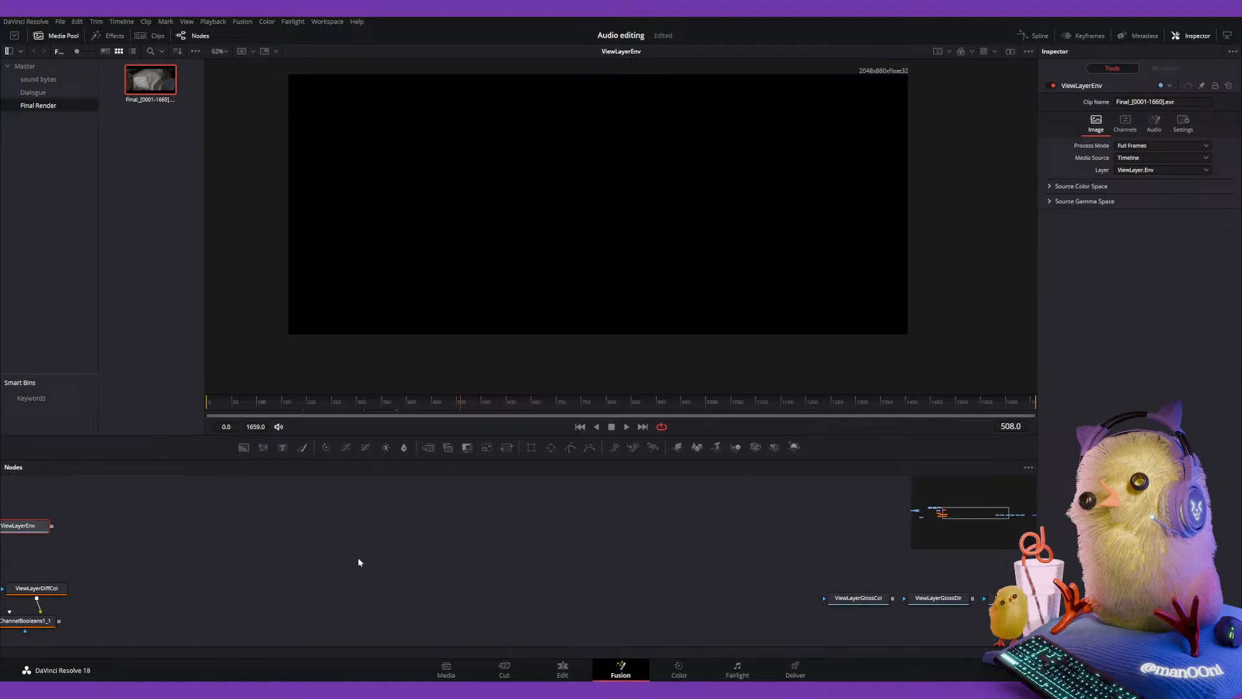
pyautogui.moveTo(856, 602); pyautogui.dragTo(458, 600)
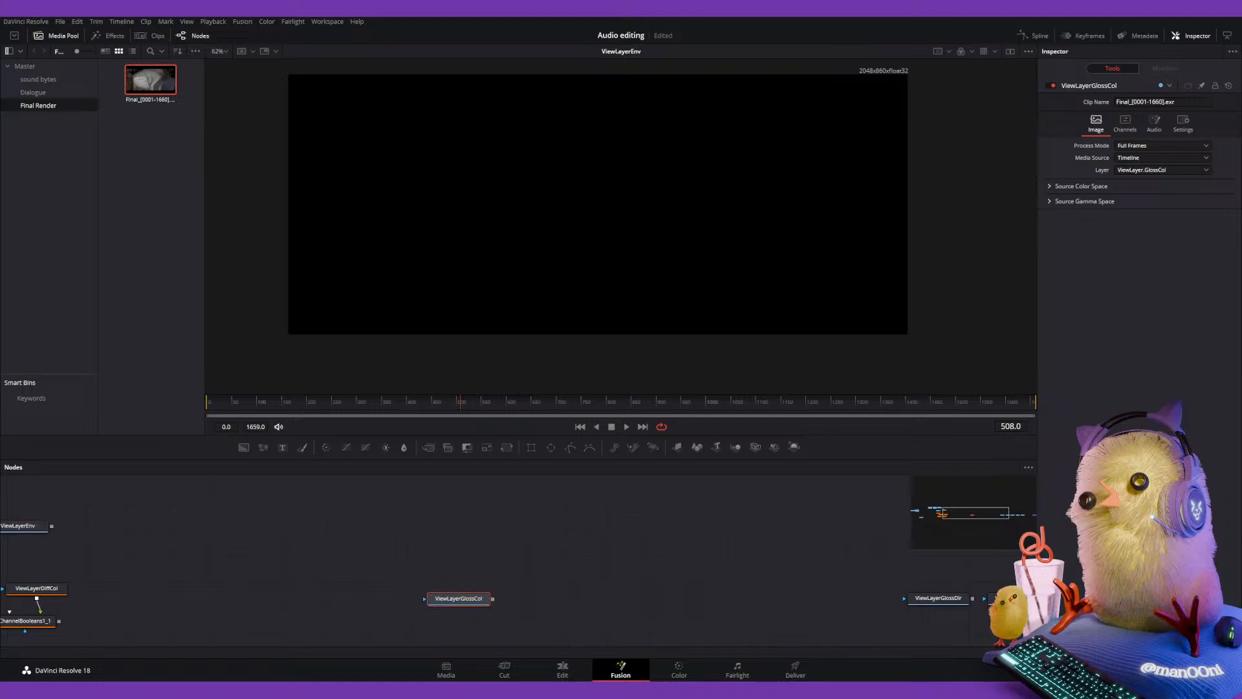
pyautogui.moveTo(903, 639); pyautogui.dragTo(900, 640)
pyautogui.moveTo(1013, 599); pyautogui.dragTo(306, 586)
pyautogui.moveTo(509, 561); pyautogui.dragTo(681, 549, button='middle')
pyautogui.keyDown('ctrl'); pyautogui.scroll(2, 636, 542); pyautogui.keyUp('ctrl')
pyautogui.click(818, 575)
pyautogui.click(464, 537)
pyautogui.moveTo(464, 537); pyautogui.dragTo(553, 506, button='middle')
# Copy the linked ChannelBooleans1 and ChannelBooleans1_1 nodes from the diffuse group.
pyautogui.click(201, 579)
pyautogui.click(315, 580)
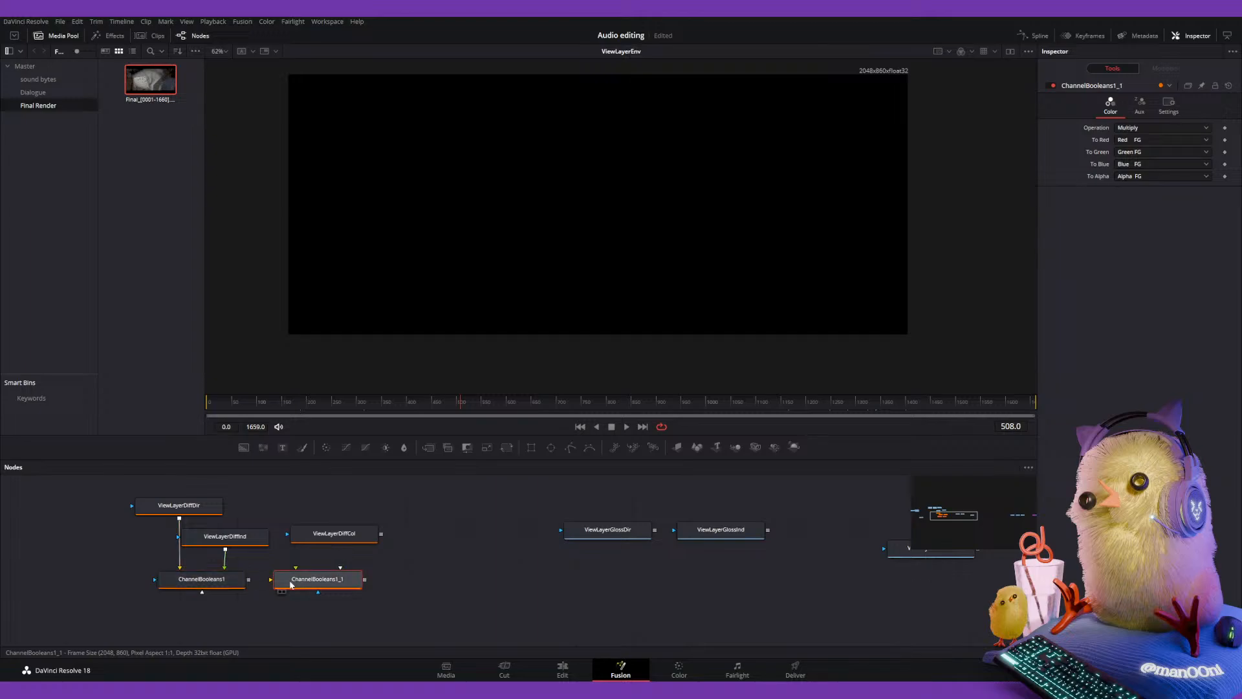
pyautogui.moveTo(249, 579); pyautogui.dragTo(291, 580)
pyautogui.moveTo(381, 534); pyautogui.dragTo(233, 580)
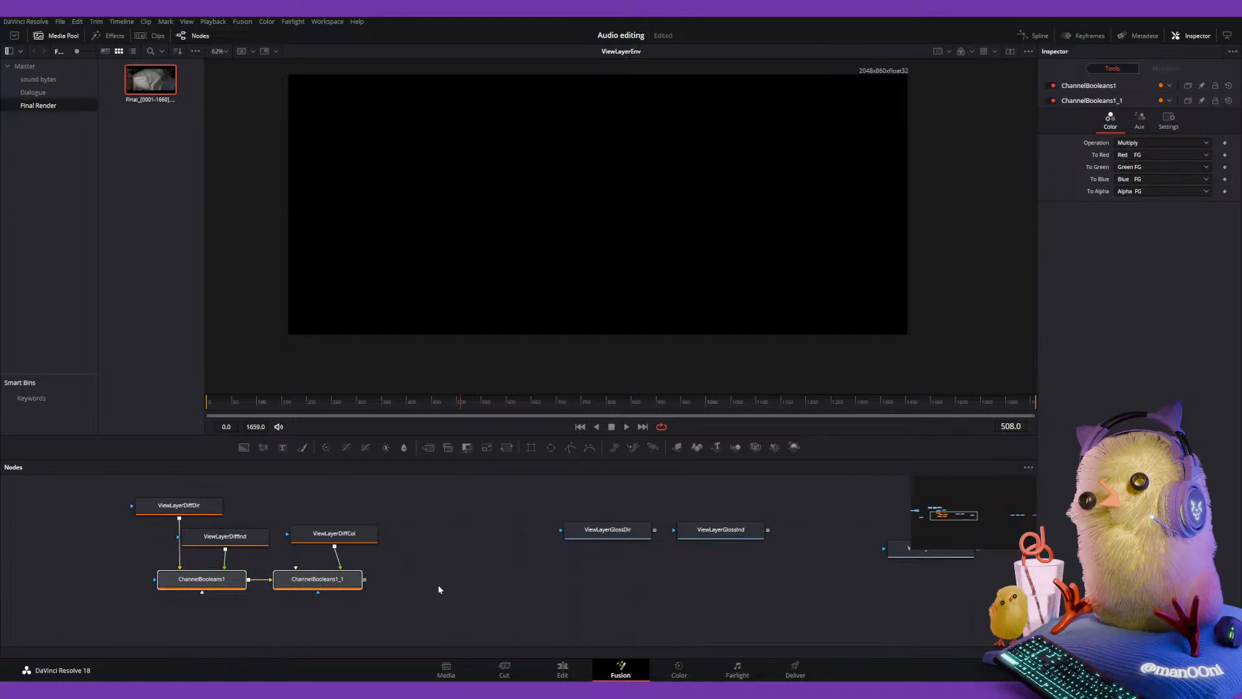
pyautogui.hotkey('ctrl', 'v')
pyautogui.moveTo(327, 585); pyautogui.dragTo(541, 605)
pyautogui.hotkey('ctrl', 'z')
pyautogui.hotkey('ctrl', 'z')
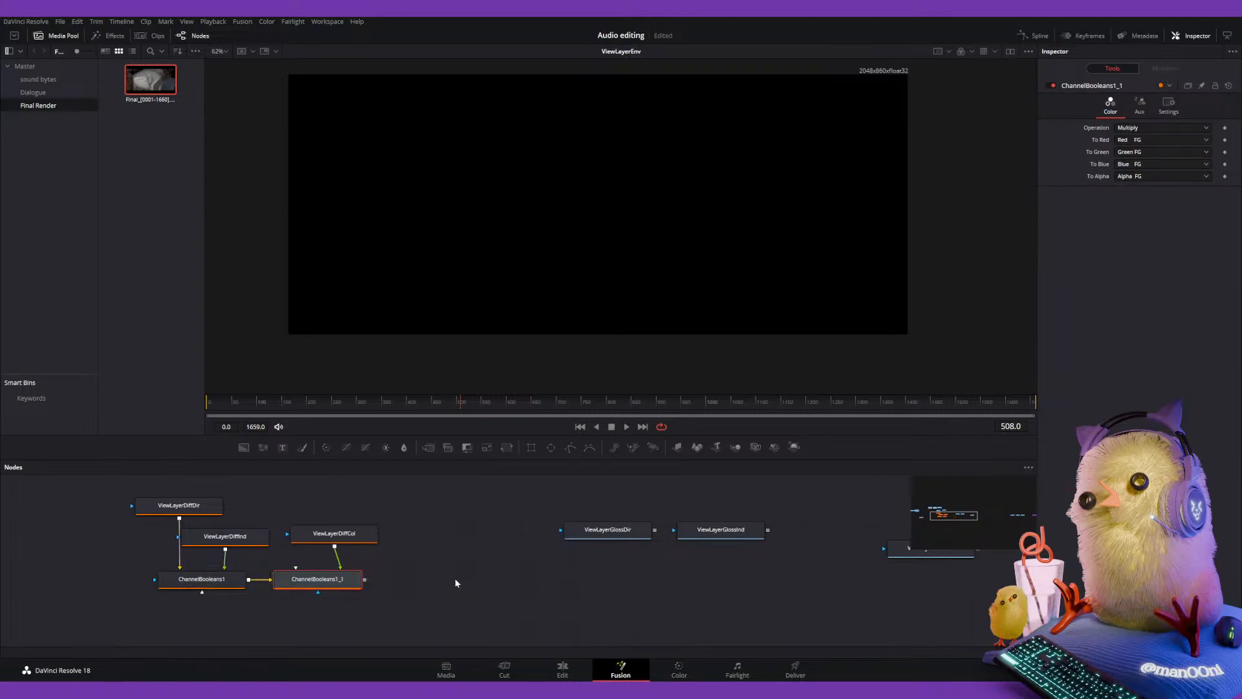
# Paste the copied pair of Channel Booleans nodes beneath ViewLayerGlossDir and ViewLayerGlossInd.
pyautogui.click(743, 585)
pyautogui.hotkey('ctrl', 'v')
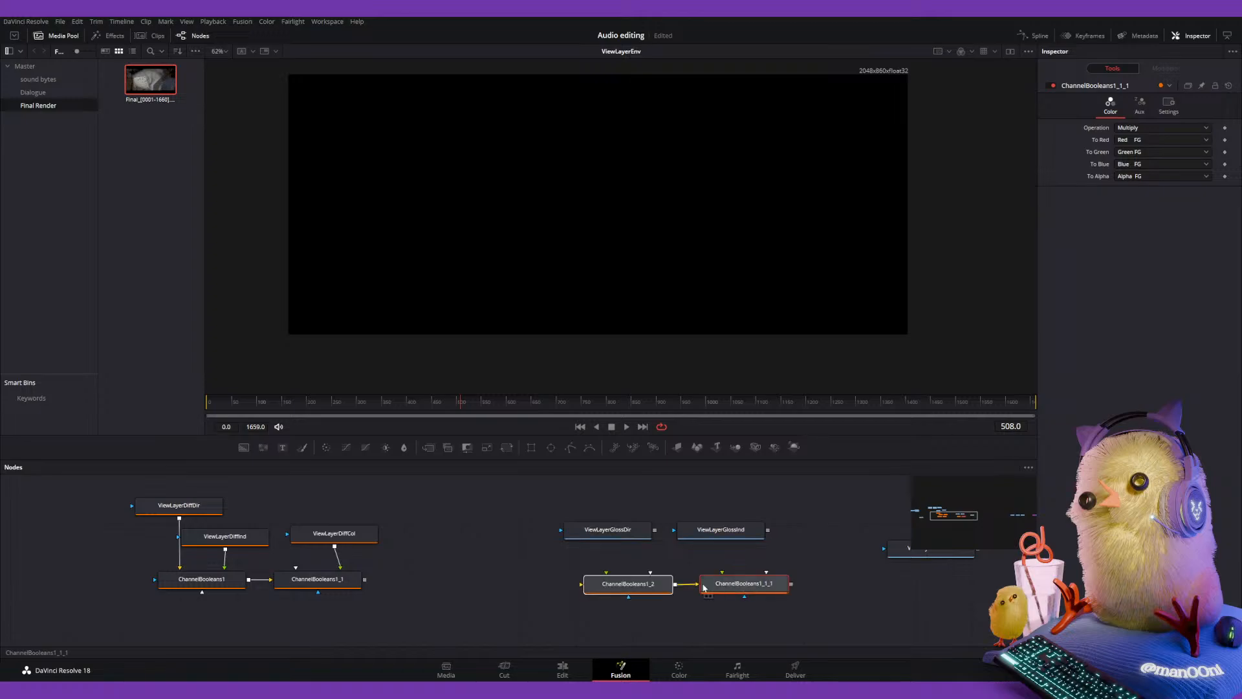
pyautogui.moveTo(632, 591); pyautogui.dragTo(627, 585)
# Connect ViewLayerGlossDir and ViewLayerGlossInd to the ChannelBooleans1_2 node and arrange both passes side by side above it.
pyautogui.click(644, 537)
pyautogui.moveTo(656, 538); pyautogui.dragTo(629, 538, button='middle')
pyautogui.moveTo(627, 531); pyautogui.dragTo(543, 579)
pyautogui.moveTo(740, 530); pyautogui.dragTo(468, 582)
pyautogui.moveTo(703, 533); pyautogui.dragTo(609, 539)
pyautogui.moveTo(502, 579); pyautogui.dragTo(525, 535)
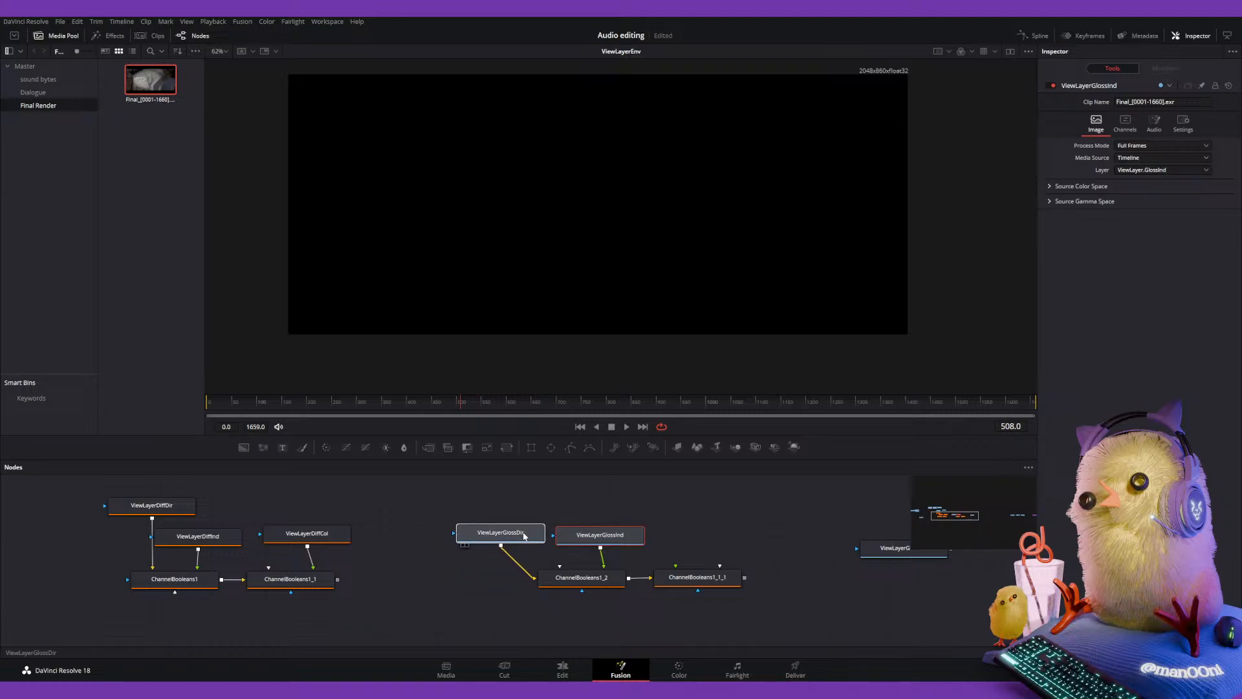
pyautogui.click(570, 578)
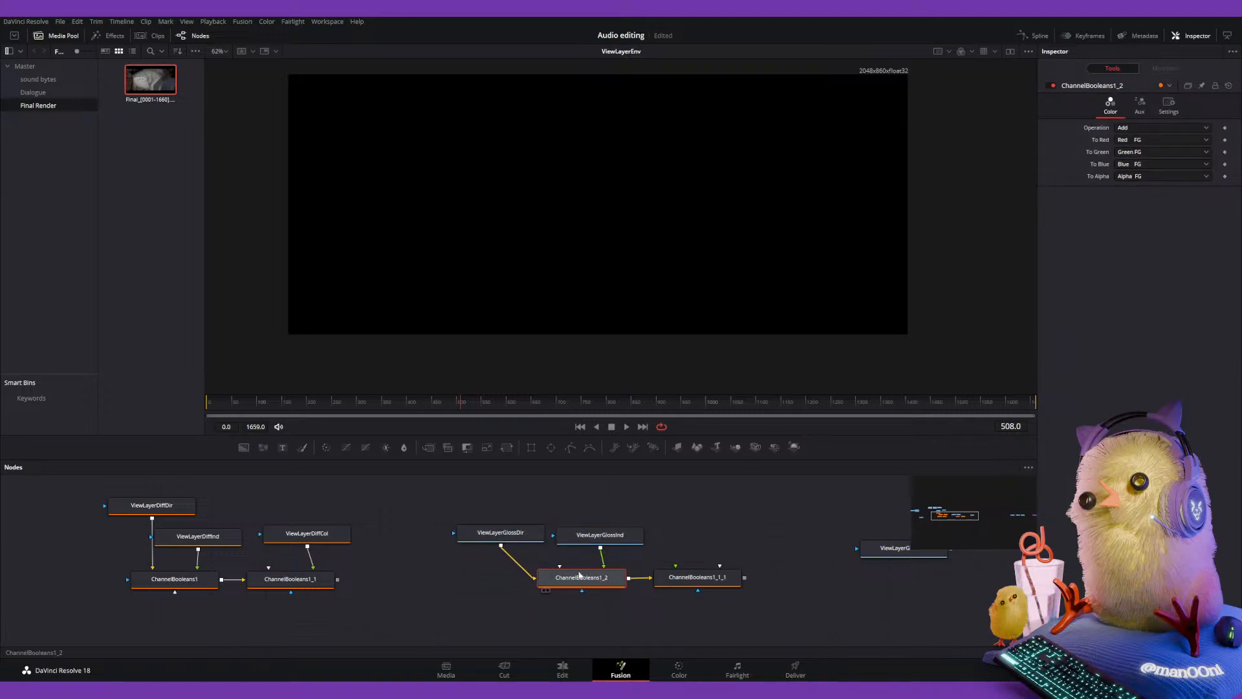
pyautogui.click(507, 540)
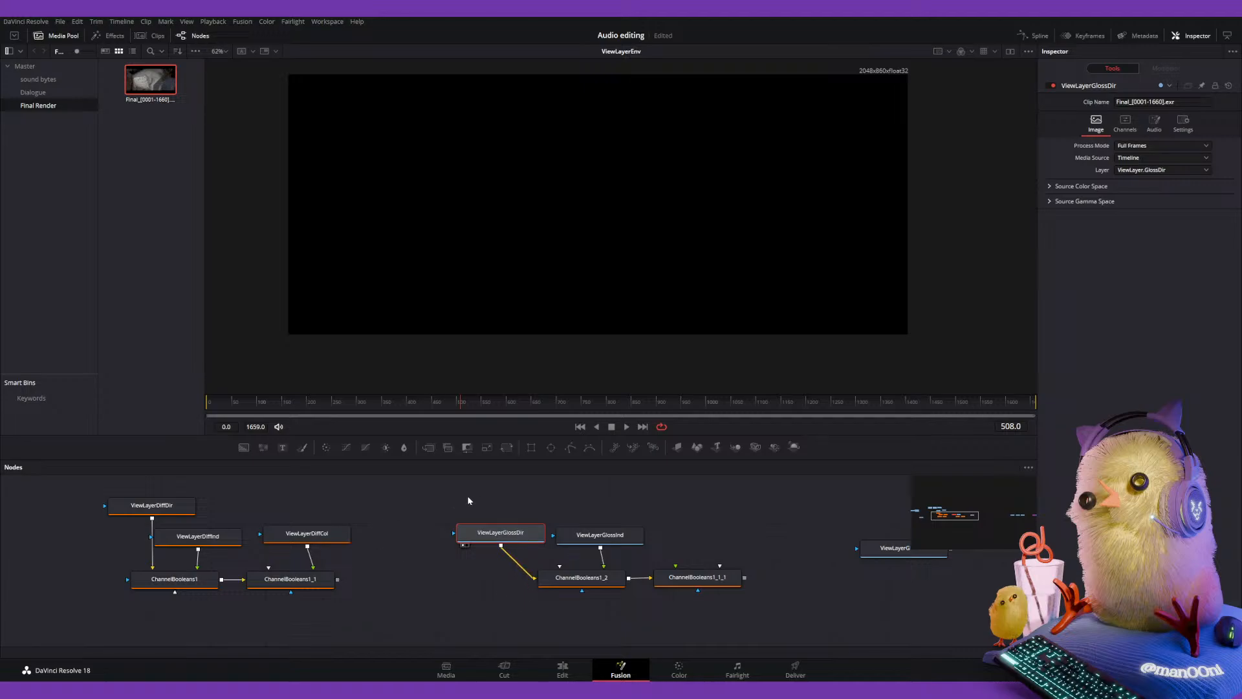
# Compare the ViewLayerGlossDir and ViewLayerGlossInd passes in the viewer.
pyautogui.press('1')
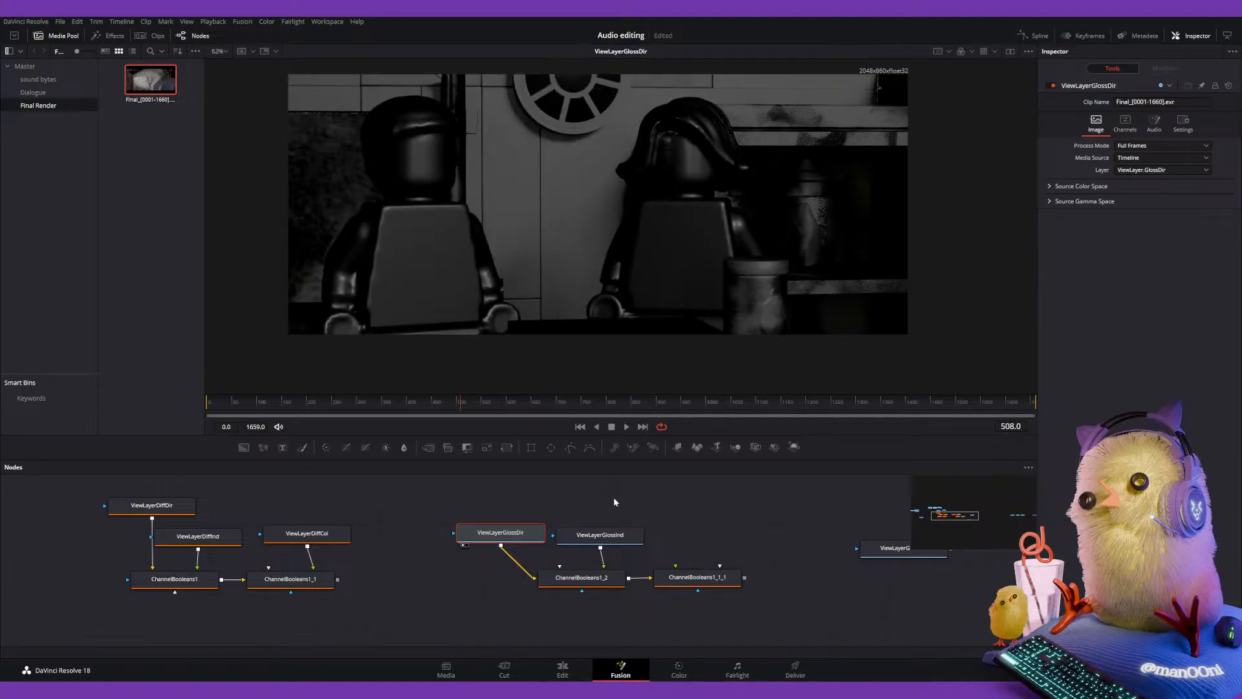
pyautogui.moveTo(615, 497); pyautogui.dragTo(552, 513, button='middle')
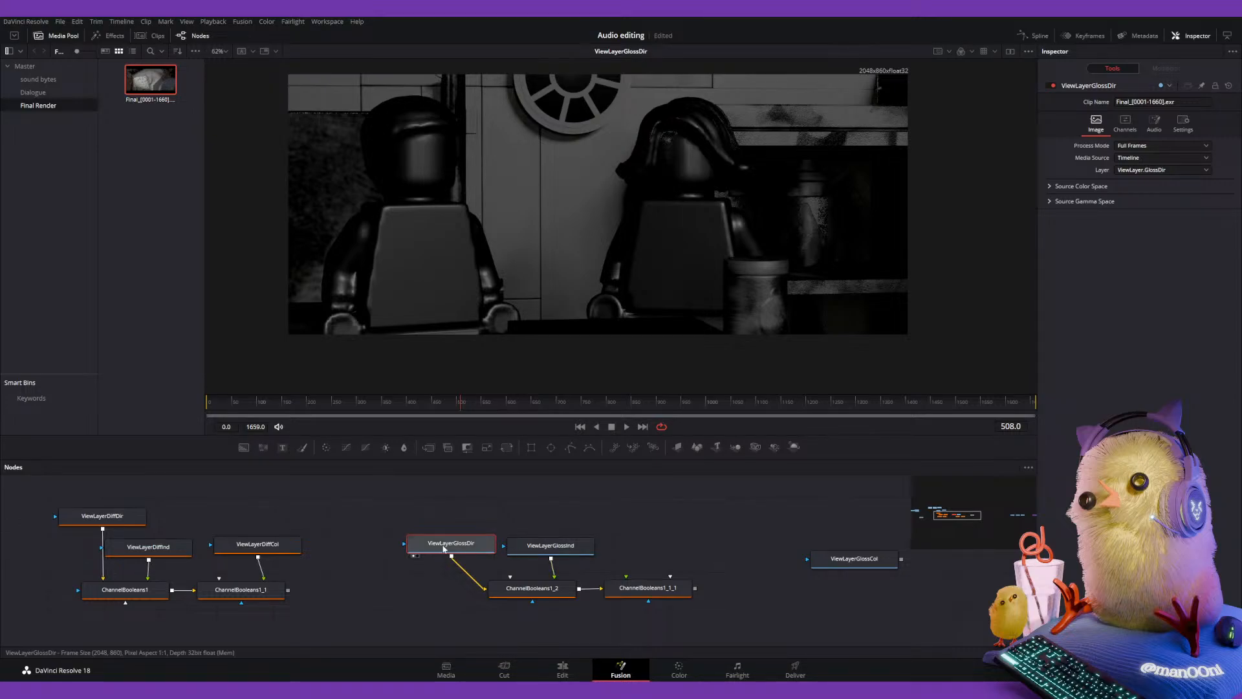
pyautogui.click(593, 547)
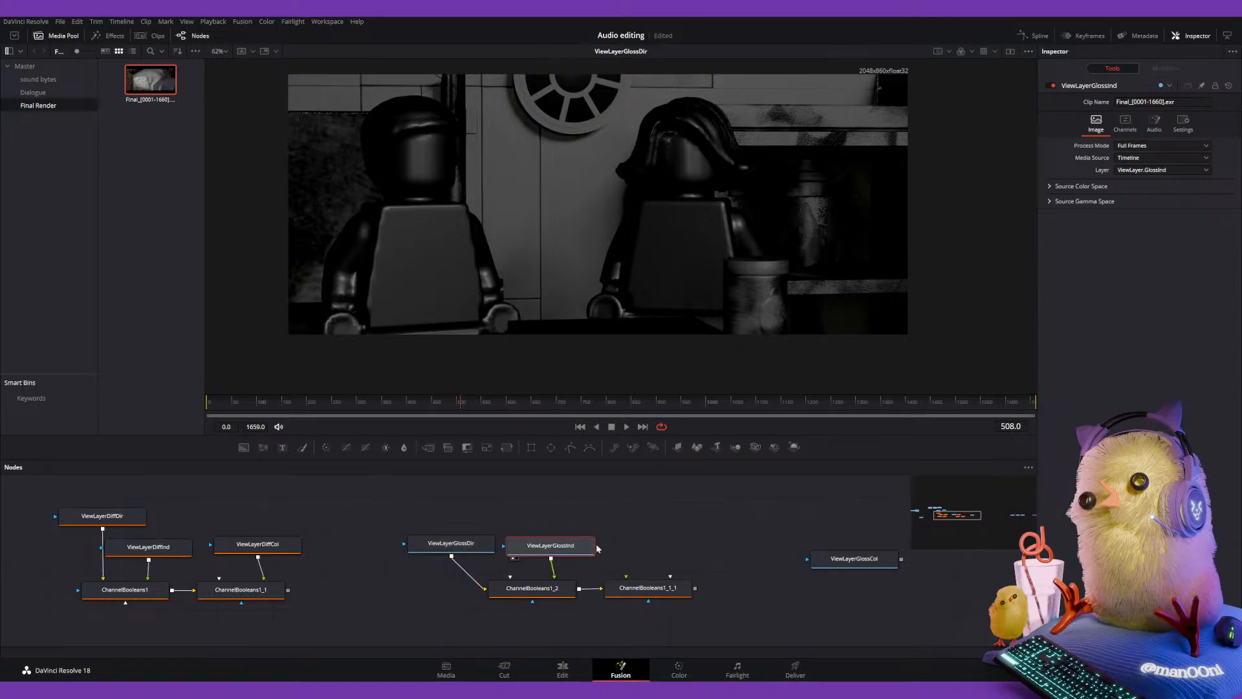
pyautogui.moveTo(659, 542); pyautogui.dragTo(693, 542, button='middle')
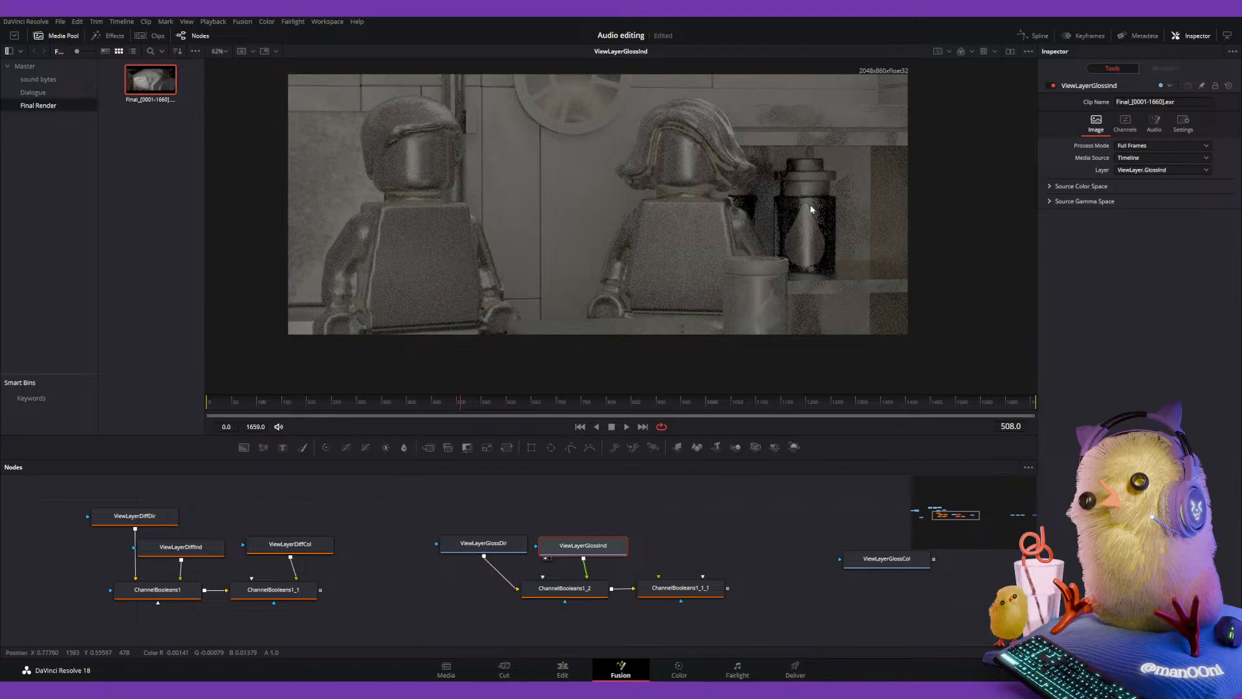
pyautogui.click(485, 544)
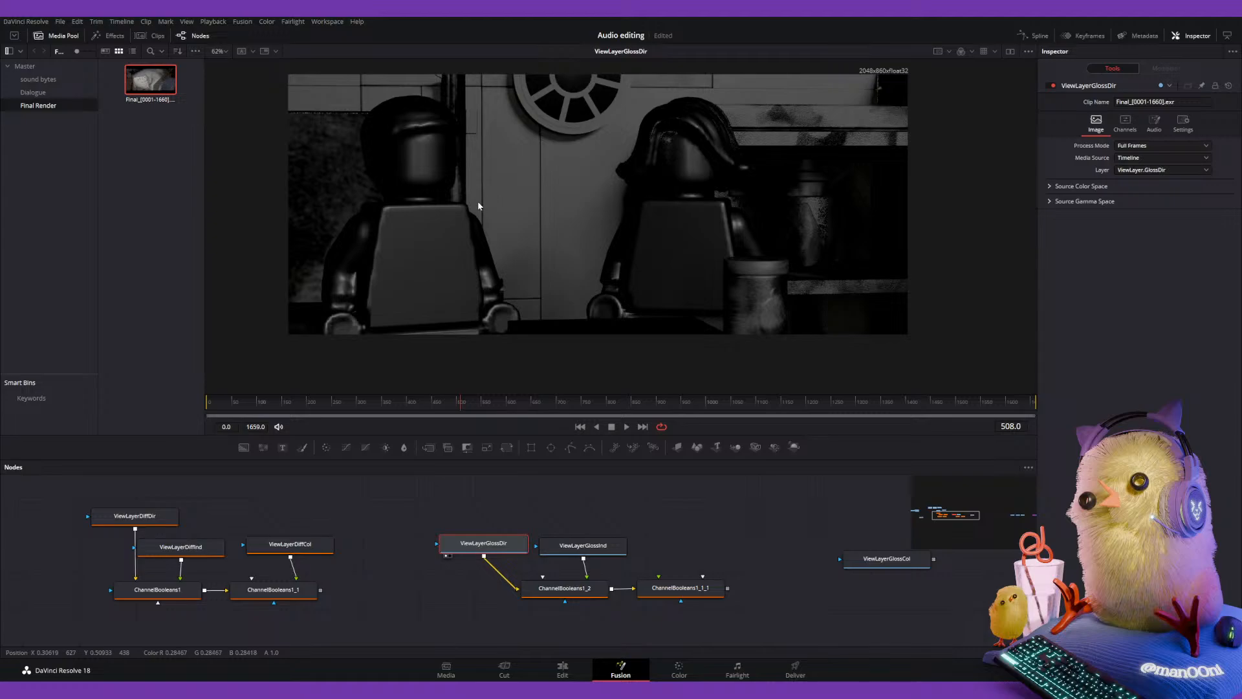
pyautogui.click(581, 543)
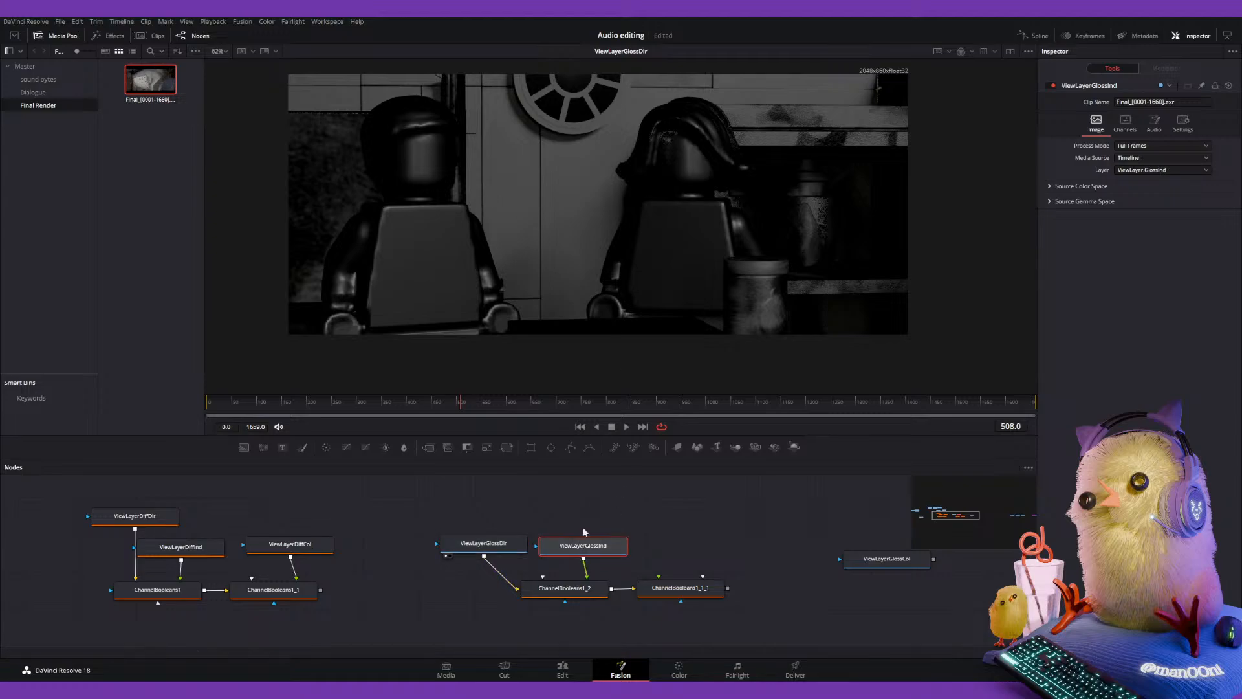
# Examine the reflections on the jars and shelves of the ViewLayerGlossDir pass up close.
pyautogui.scroll(2, 775, 313)
pyautogui.moveTo(794, 320); pyautogui.dragTo(731, 207, button='middle')
pyautogui.keyDown('ctrl'); pyautogui.scroll(3, 711, 265); pyautogui.keyUp('ctrl')
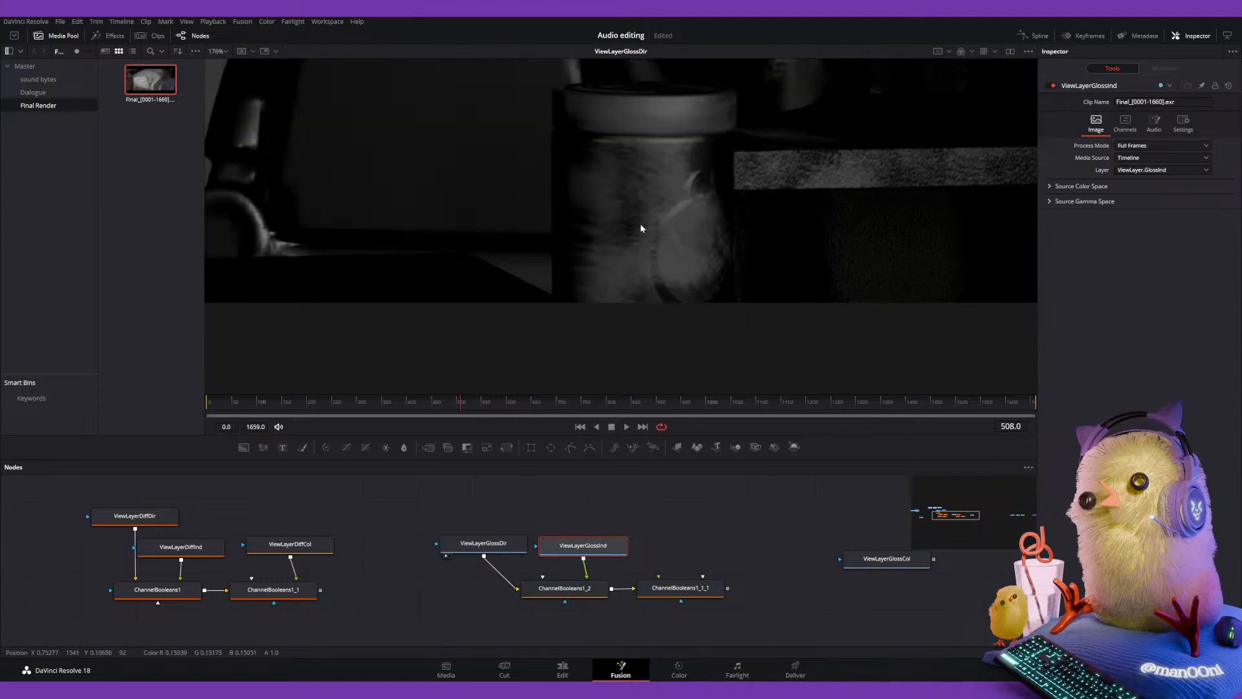
pyautogui.keyDown('ctrl'); pyautogui.scroll(1, 647, 260); pyautogui.keyUp('ctrl')
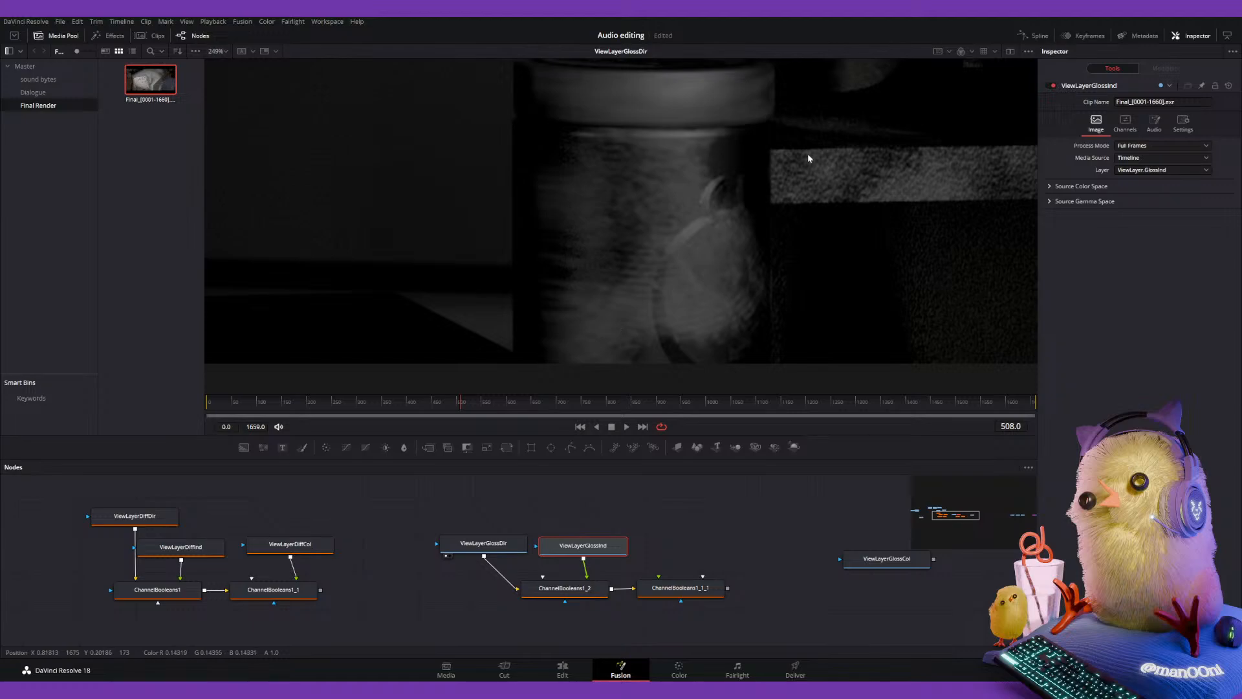
pyautogui.keyDown('ctrl'); pyautogui.scroll(-3, 645, 265); pyautogui.keyUp('ctrl')
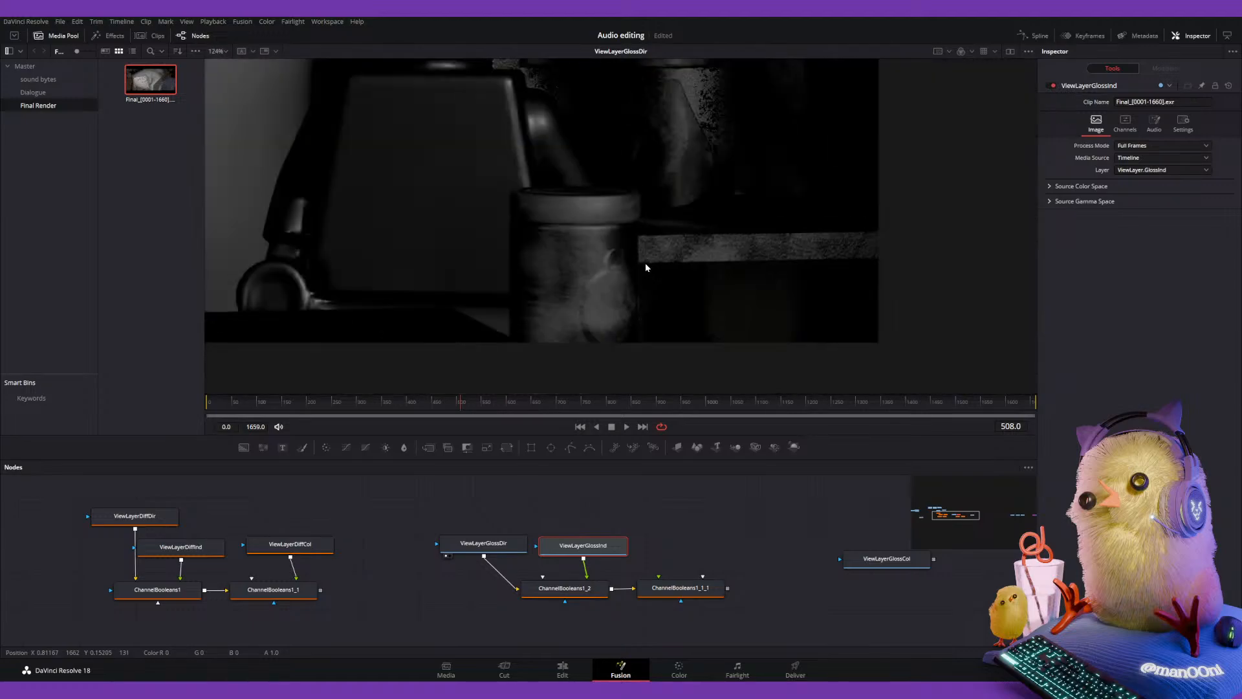
pyautogui.keyDown('ctrl'); pyautogui.scroll(4, 625, 267); pyautogui.keyUp('ctrl')
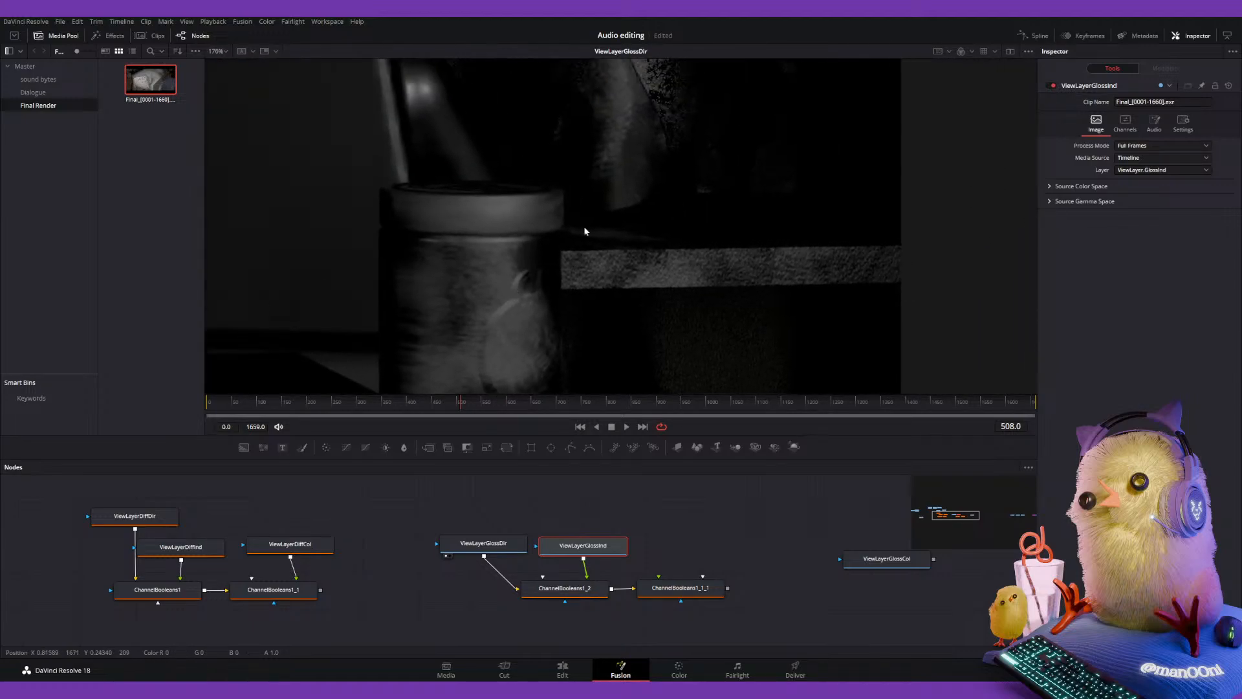
pyautogui.keyDown('ctrl'); pyautogui.scroll(1, 665, 277); pyautogui.keyUp('ctrl')
pyautogui.keyDown('ctrl'); pyautogui.scroll(1, 678, 284); pyautogui.keyUp('ctrl')
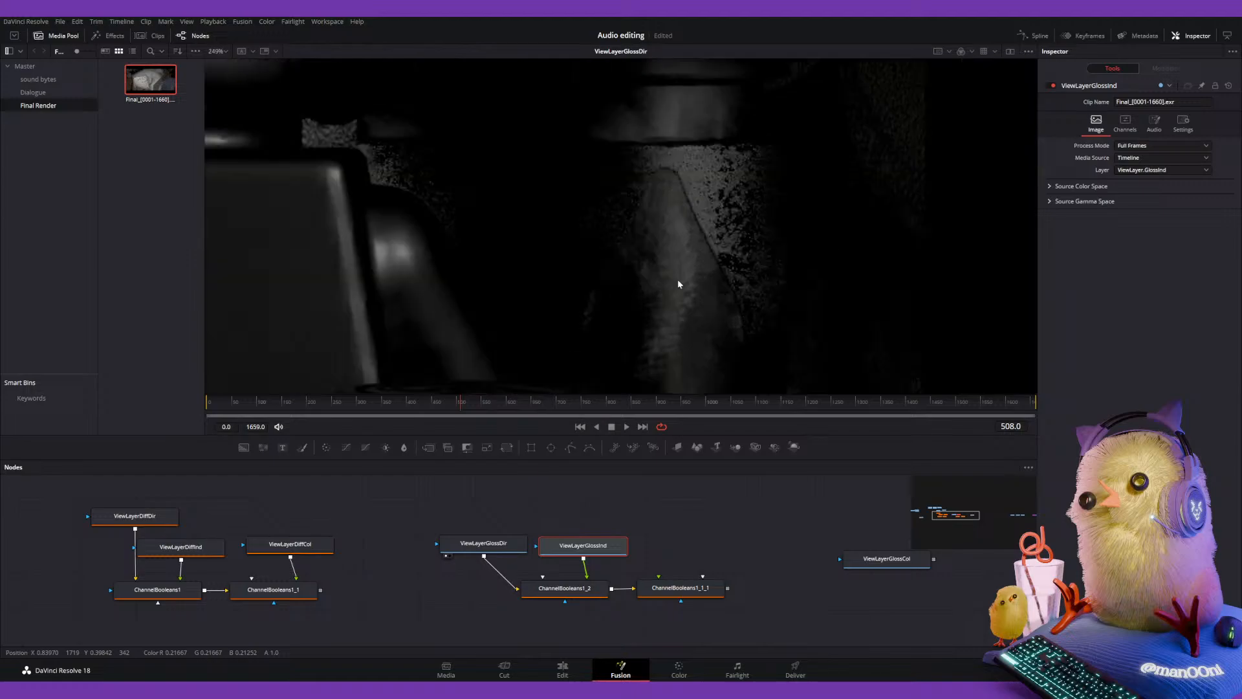
pyautogui.keyDown('ctrl'); pyautogui.scroll(-5, 679, 283); pyautogui.keyUp('ctrl')
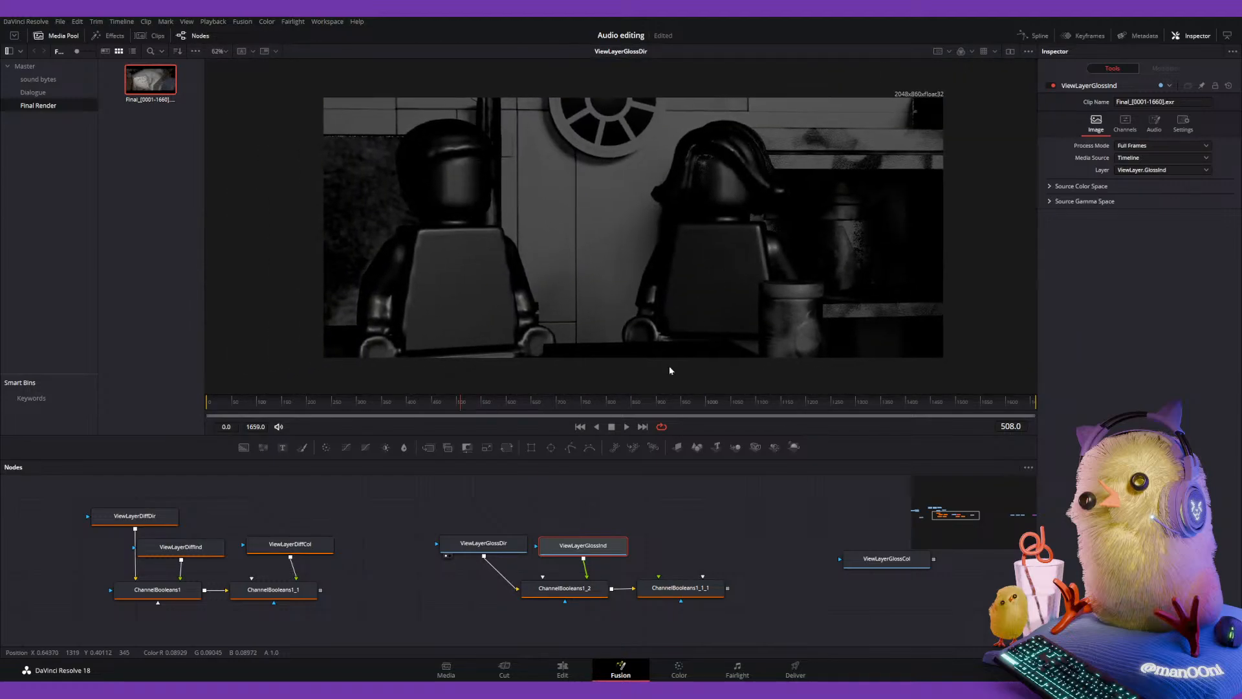
# View ViewLayerGlossDir, ViewLayerGlossInd and their sum from ChannelBooleans1_2 one after another for comparison.
pyautogui.click(482, 548)
pyautogui.press('1')
pyautogui.click(557, 548)
pyautogui.press('1')
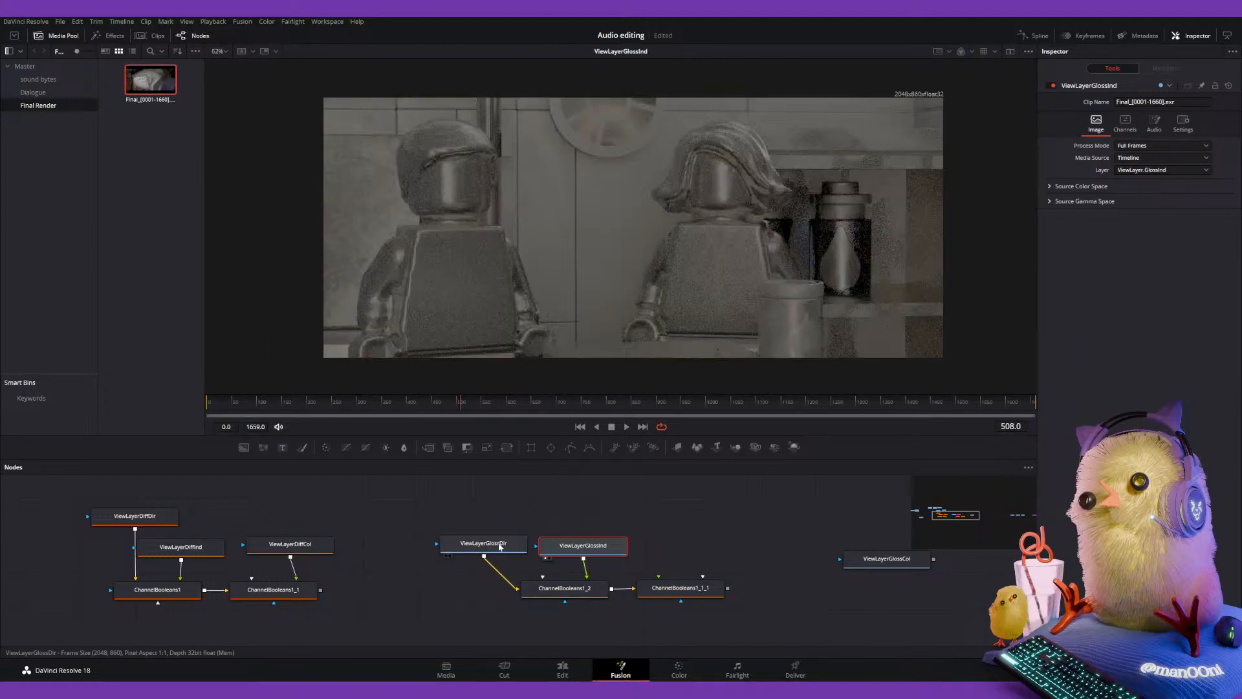
pyautogui.keyDown('ctrl'); pyautogui.scroll(1, 465, 267); pyautogui.keyUp('ctrl')
pyautogui.keyDown('ctrl'); pyautogui.scroll(-3, 465, 267); pyautogui.keyUp('ctrl')
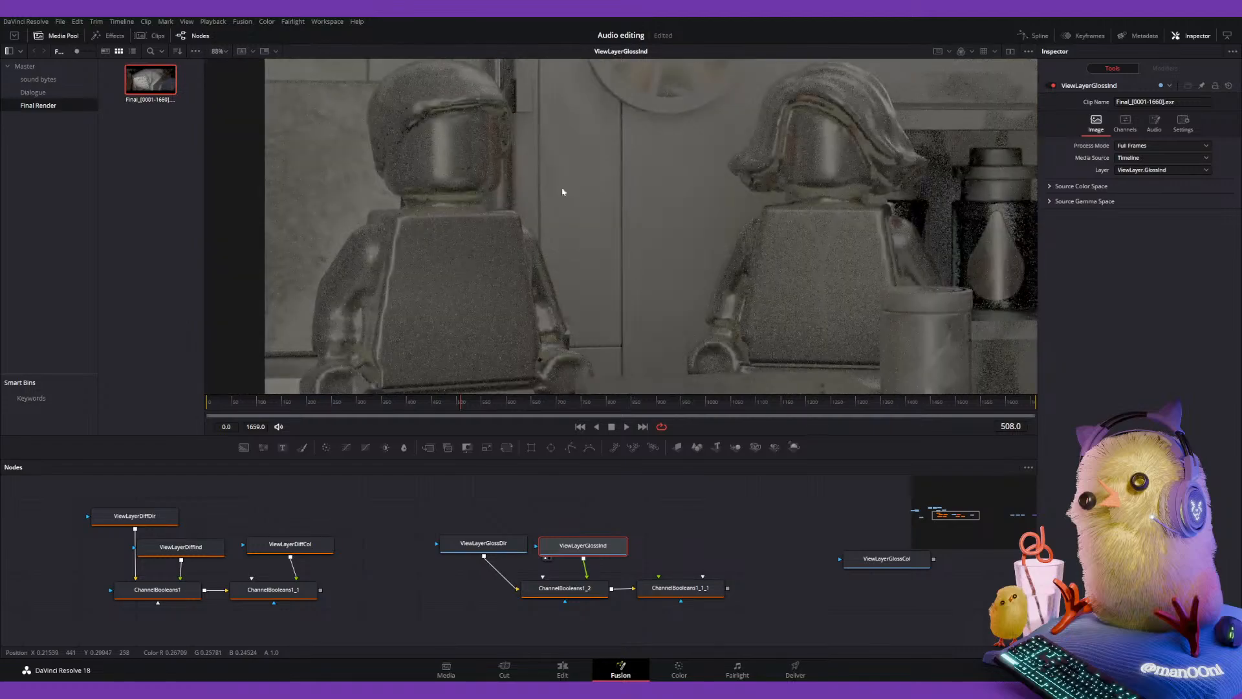
pyautogui.click(580, 590)
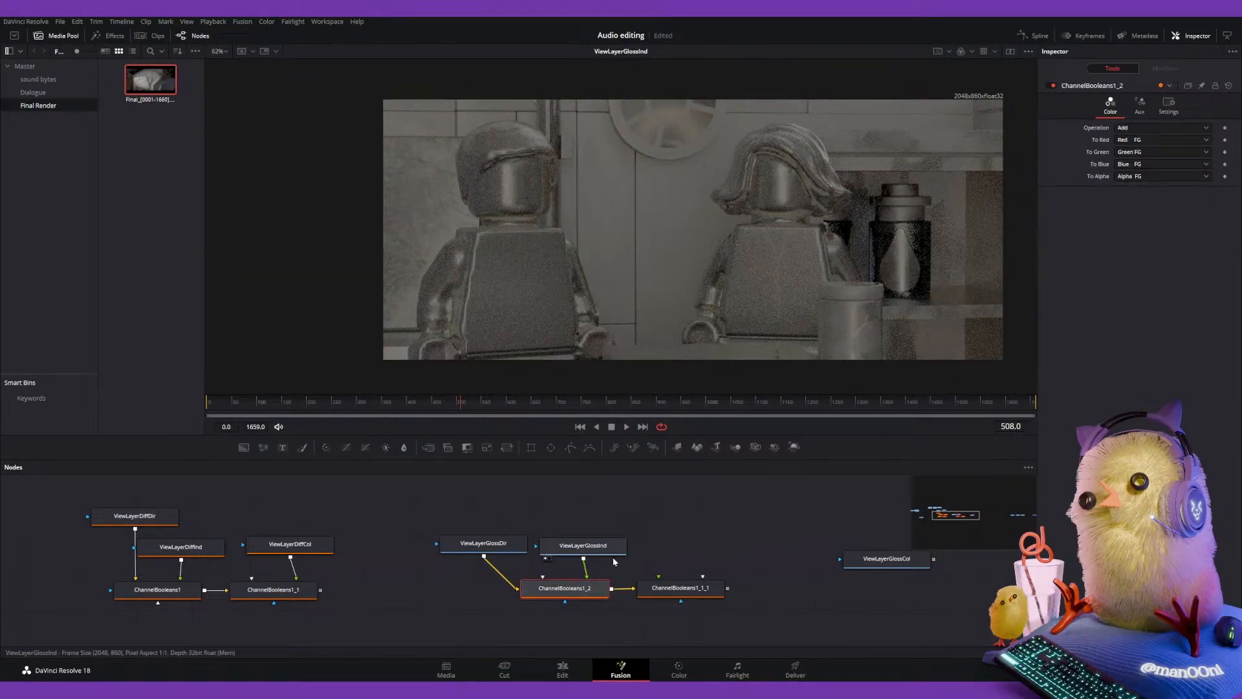
pyautogui.press('1')
pyautogui.moveTo(672, 533); pyautogui.dragTo(539, 532, button='middle')
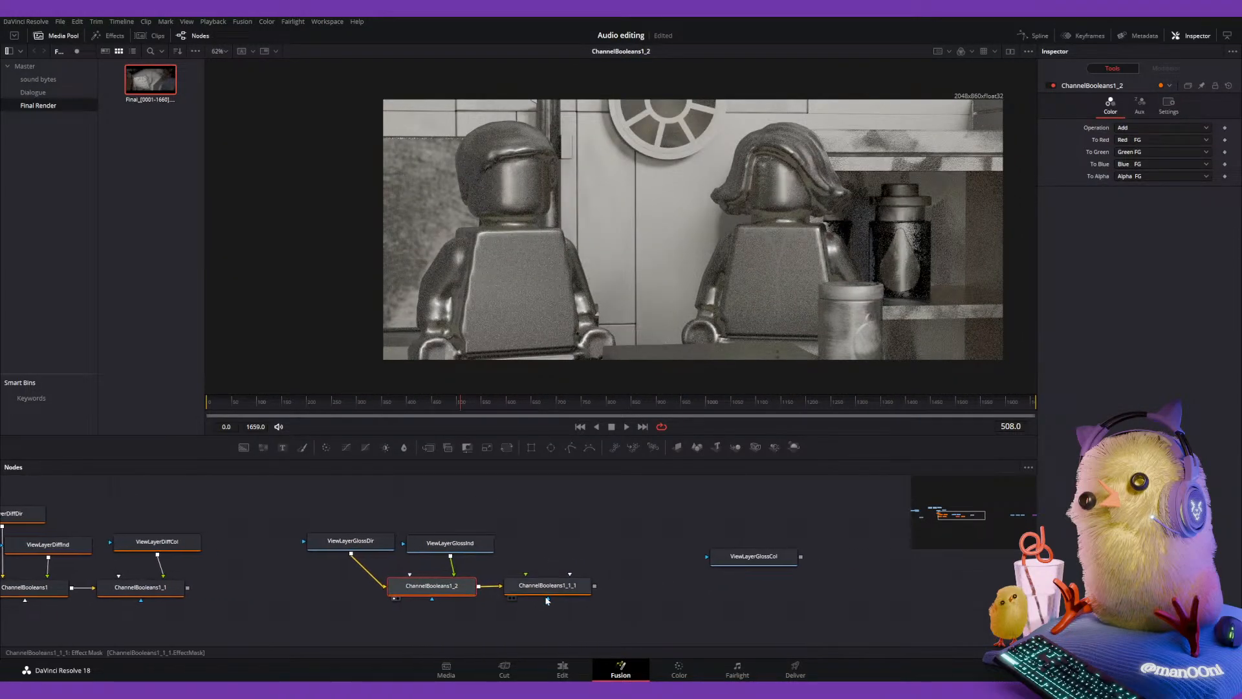
# Preview ViewLayerGlossCol, place it above ChannelBooleans1_1_1 and connect it to that node's foreground.
pyautogui.click(765, 554)
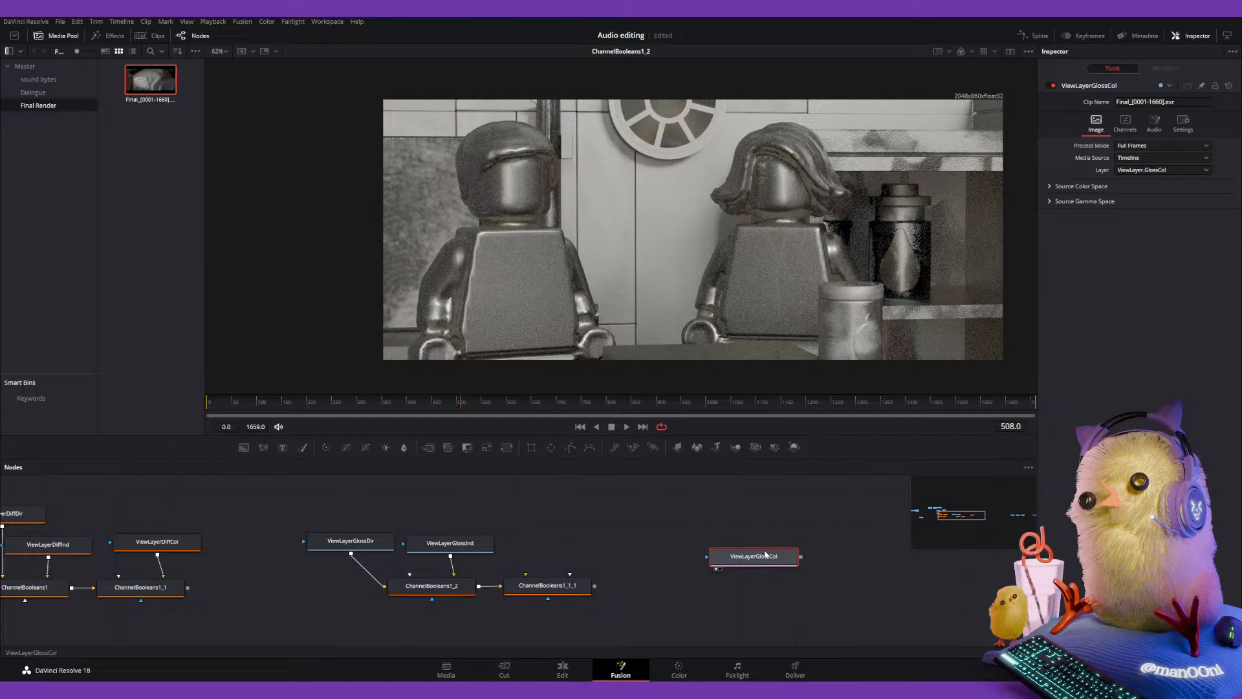
pyautogui.press('1')
pyautogui.moveTo(776, 555); pyautogui.dragTo(573, 539)
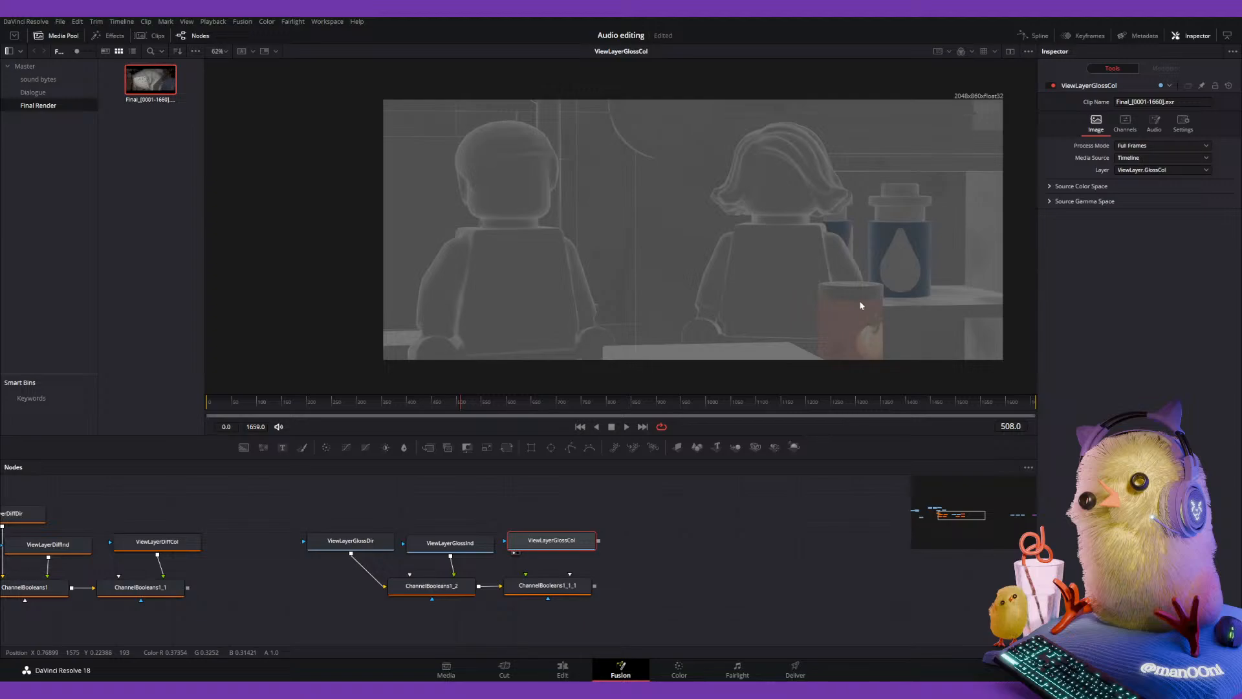
pyautogui.moveTo(861, 306); pyautogui.dragTo(815, 297, button='middle')
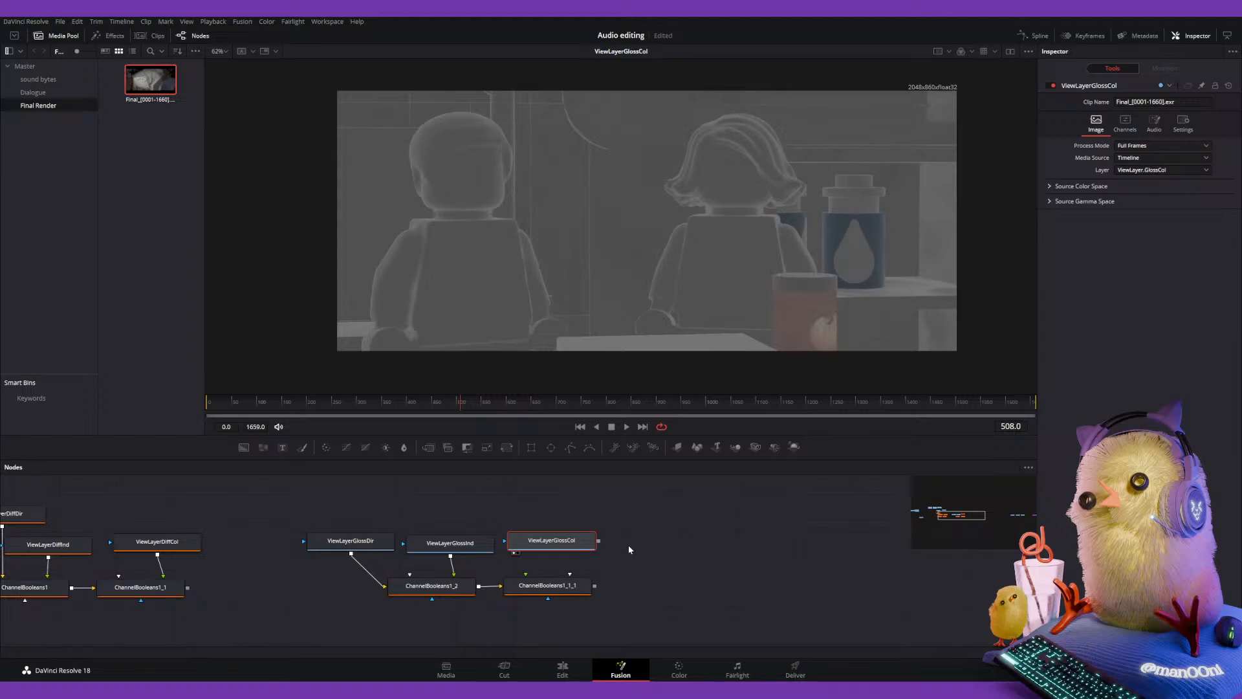
pyautogui.moveTo(598, 544); pyautogui.dragTo(524, 579)
pyautogui.click(555, 581)
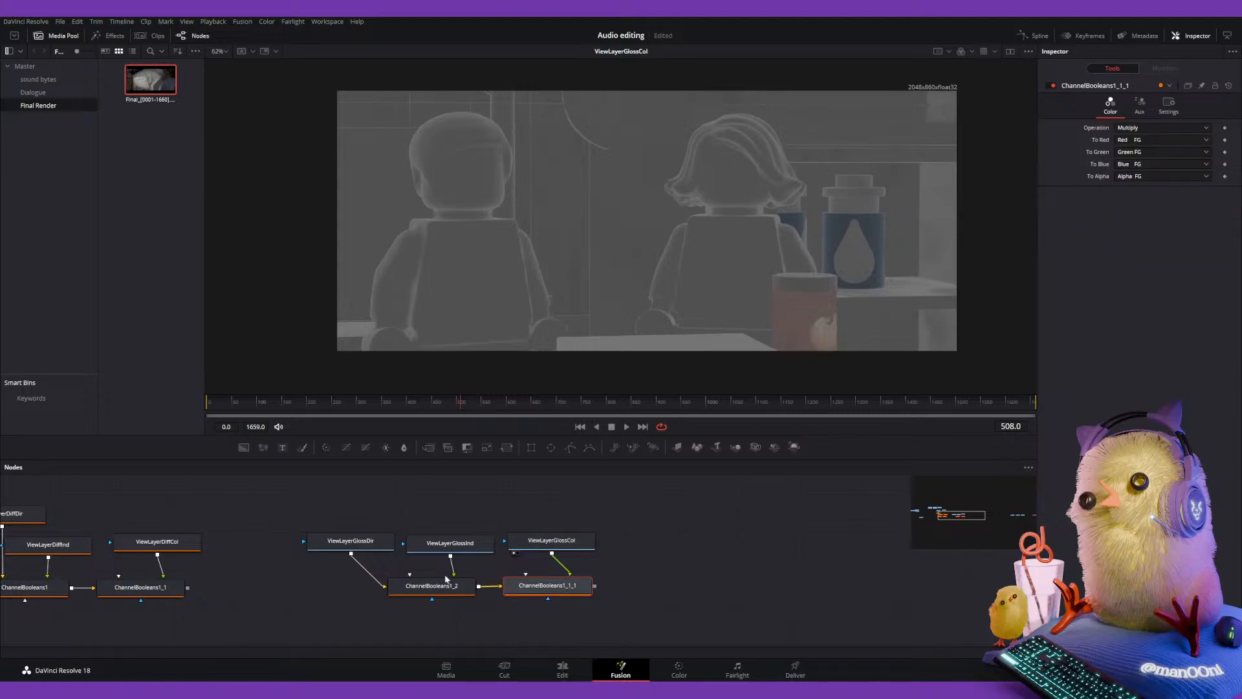
# Compare ChannelBooleans1_2 and ViewLayerGlossCol with the multiplied gloss result from ChannelBooleans1_1_1.
pyautogui.click(439, 585)
pyautogui.press('1')
pyautogui.click(552, 543)
pyautogui.press('1')
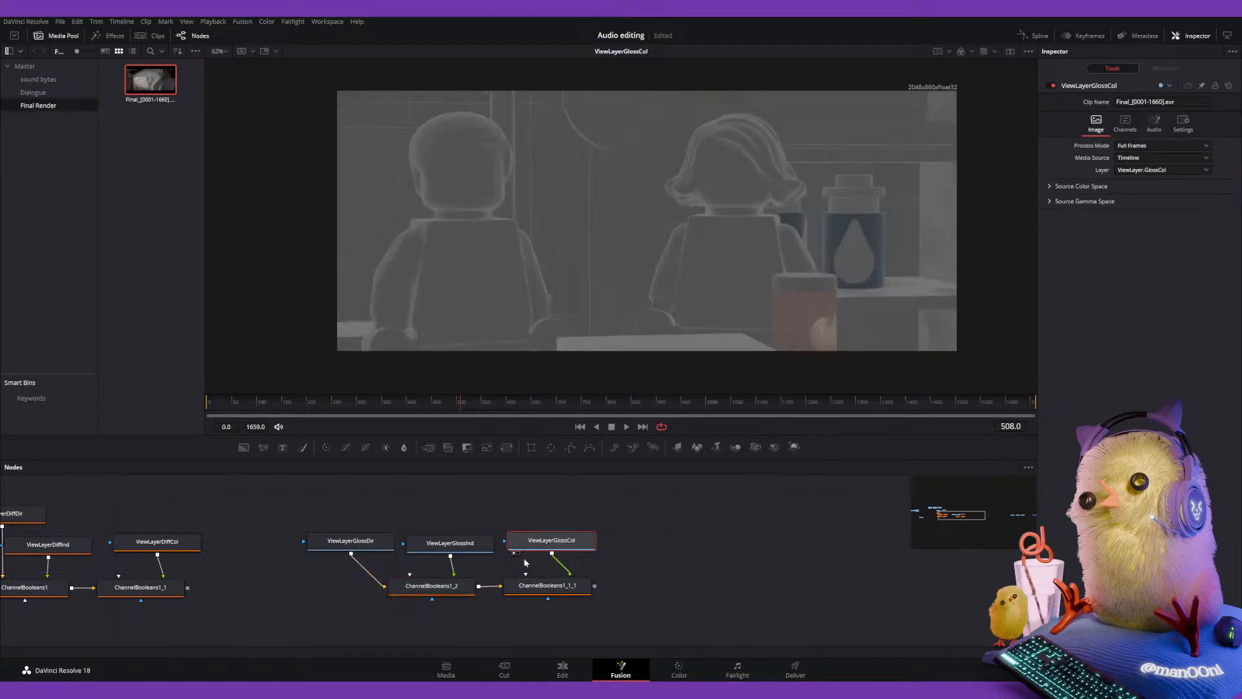
pyautogui.click(464, 588)
pyautogui.click(538, 581)
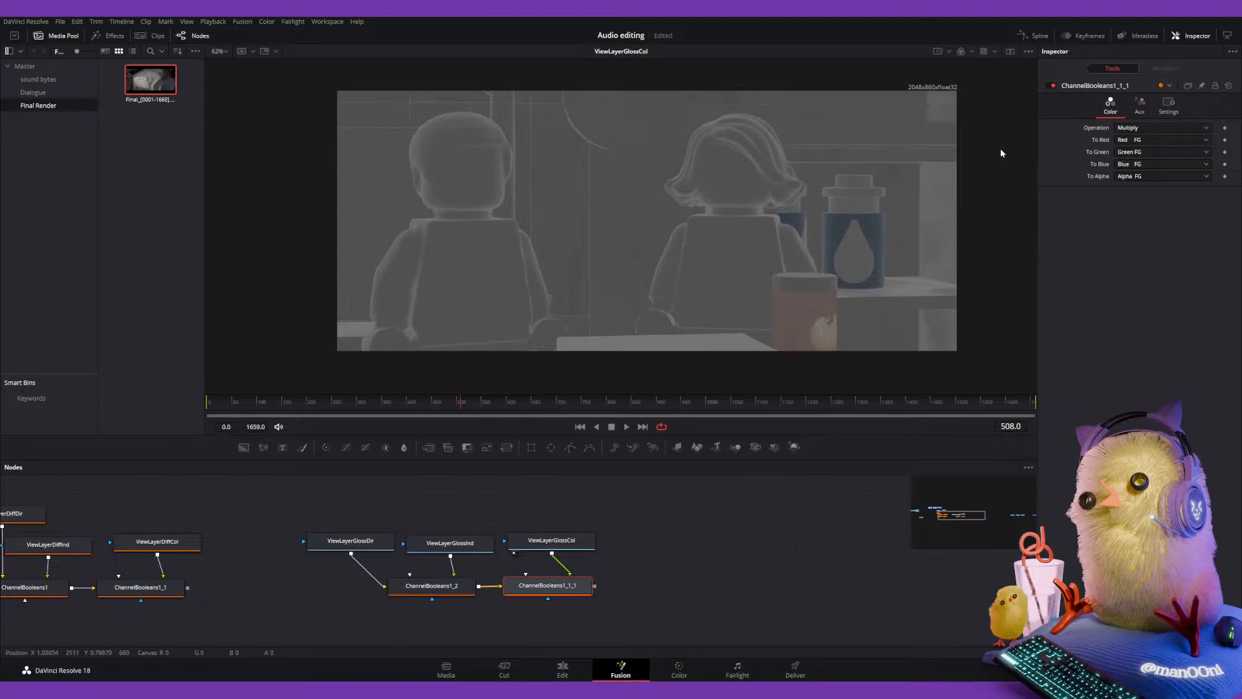
pyautogui.press('1')
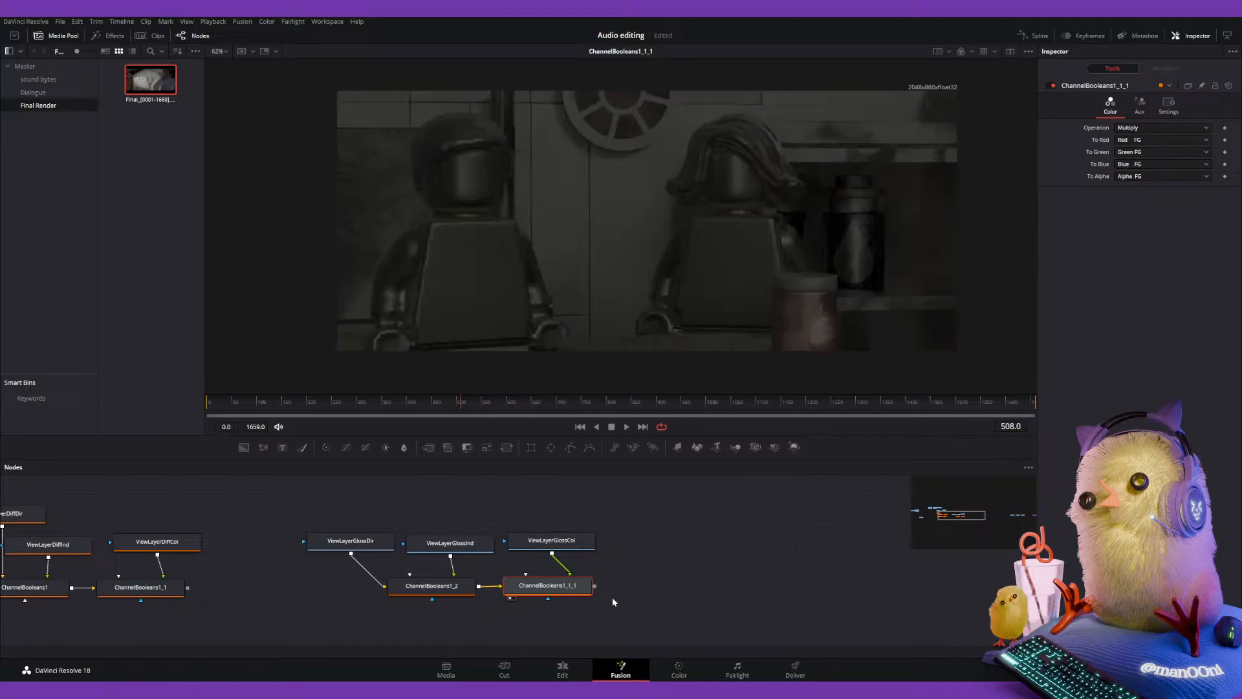
pyautogui.moveTo(782, 292); pyautogui.dragTo(743, 300, button='middle')
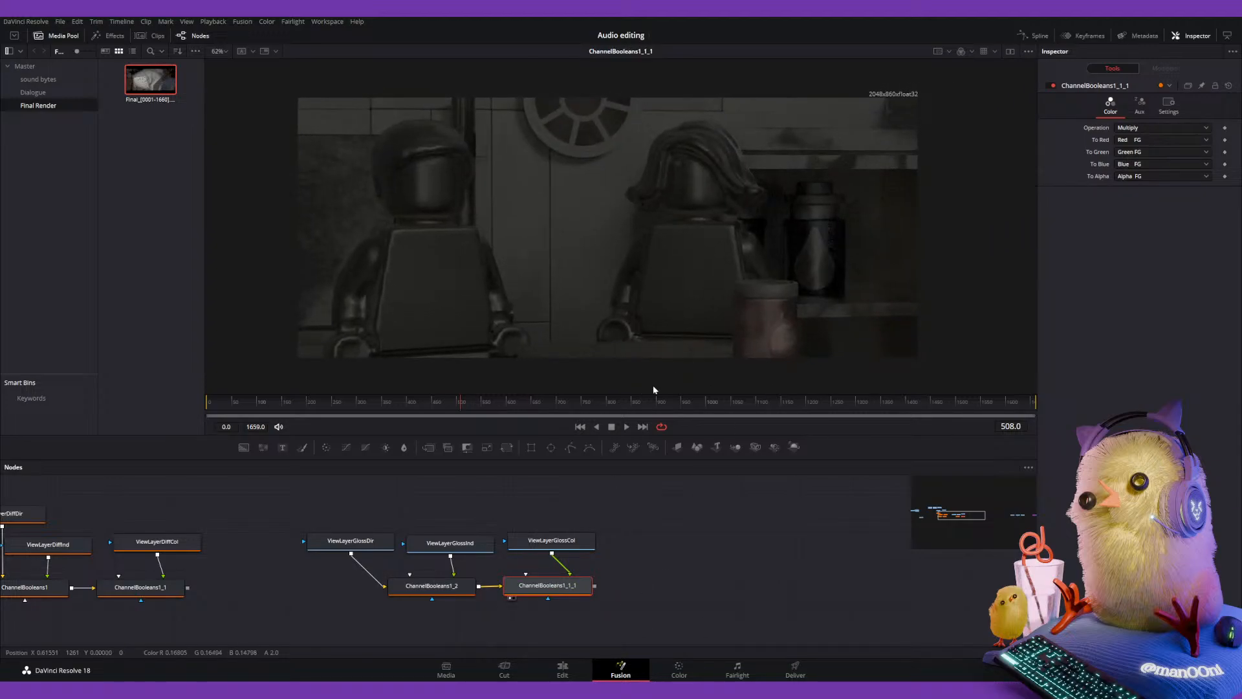
# Select the three gloss passes with their two Channel Booleans nodes and set their node colour to teal.
pyautogui.moveTo(736, 576); pyautogui.dragTo(602, 574, button='middle')
pyautogui.moveTo(467, 568); pyautogui.dragTo(721, 565, button='middle')
pyautogui.moveTo(741, 509); pyautogui.dragTo(461, 548)
pyautogui.moveTo(546, 536); pyautogui.dragTo(558, 536)
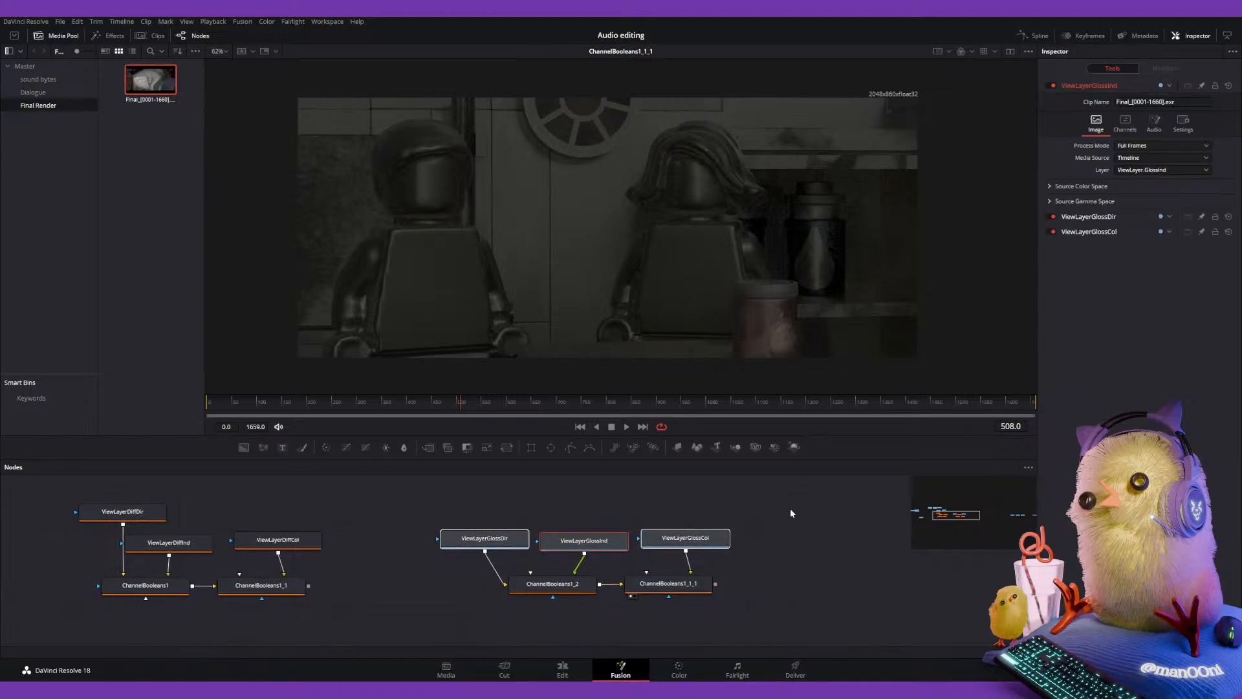
pyautogui.moveTo(790, 507); pyautogui.dragTo(467, 631)
pyautogui.click(689, 542)
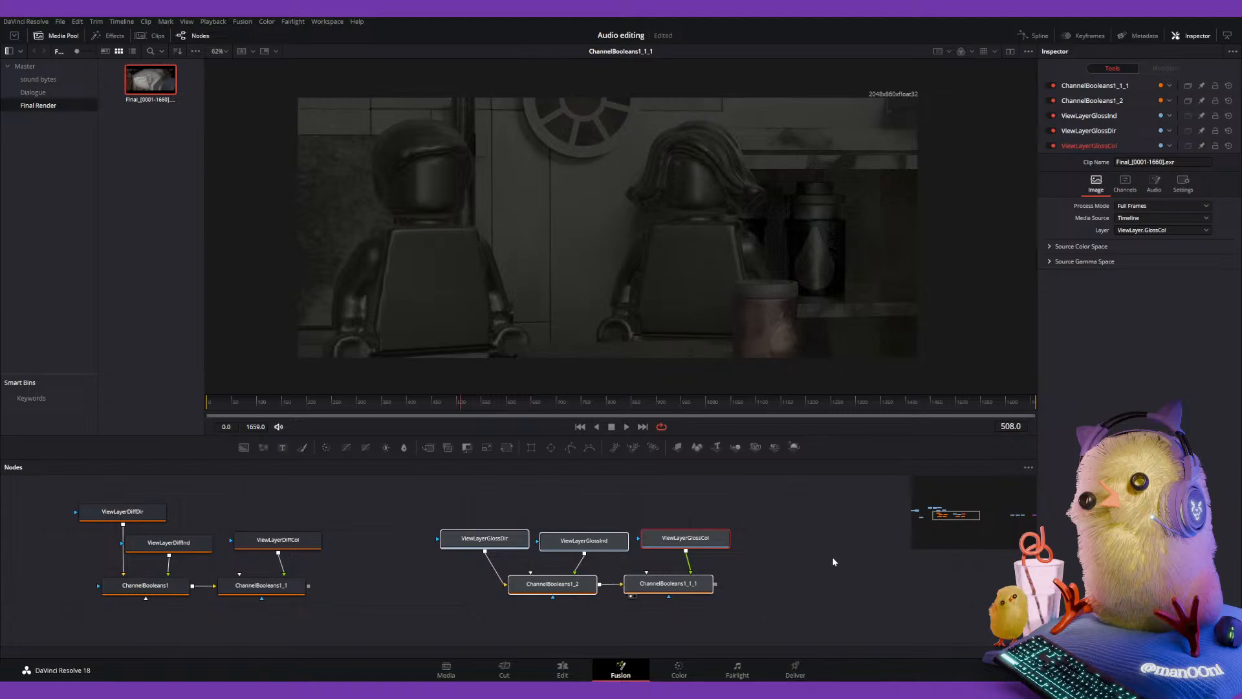
# Tidy the gloss group by placing ViewLayerGlossDir above ViewLayerGlossInd, close to their Channel Booleans nodes.
pyautogui.moveTo(578, 584); pyautogui.dragTo(551, 562)
pyautogui.moveTo(542, 516); pyautogui.dragTo(563, 503)
pyautogui.moveTo(653, 521)
pyautogui.mouseDown()
pyautogui.moveTo(619, 535)
pyautogui.moveTo(636, 535)
pyautogui.mouseUp()
pyautogui.moveTo(548, 496); pyautogui.dragTo(545, 496)
pyautogui.moveTo(548, 529); pyautogui.dragTo(534, 569)
pyautogui.moveTo(558, 481); pyautogui.dragTo(525, 531)
pyautogui.click(776, 520)
# Bring ViewLayerTransCol, ViewLayerTransDir and ViewLayerTransInd closer to the gloss group.
pyautogui.moveTo(787, 524); pyautogui.dragTo(675, 548, button='middle')
pyautogui.scroll(-3, 658, 547)
pyautogui.scroll(2, 662, 545)
pyautogui.keyDown('ctrl'); pyautogui.scroll(1, 667, 546); pyautogui.keyUp('ctrl')
pyautogui.keyDown('ctrl'); pyautogui.scroll(-4, 668, 546); pyautogui.keyUp('ctrl')
pyautogui.moveTo(723, 549); pyautogui.dragTo(624, 581, button='middle')
pyautogui.moveTo(721, 581); pyautogui.dragTo(410, 576, button='middle')
pyautogui.scroll(3, 665, 594)
pyautogui.keyDown('ctrl'); pyautogui.scroll(2, 719, 609); pyautogui.keyUp('ctrl')
pyautogui.moveTo(720, 609); pyautogui.dragTo(642, 433, button='middle')
pyautogui.keyDown('ctrl'); pyautogui.scroll(2, 607, 510); pyautogui.keyUp('ctrl')
pyautogui.moveTo(606, 509); pyautogui.dragTo(636, 539, button='middle')
pyautogui.scroll(2, 631, 556)
pyautogui.keyDown('ctrl'); pyautogui.scroll(3, 624, 586); pyautogui.keyUp('ctrl')
pyautogui.moveTo(490, 596); pyautogui.dragTo(711, 595, button='middle')
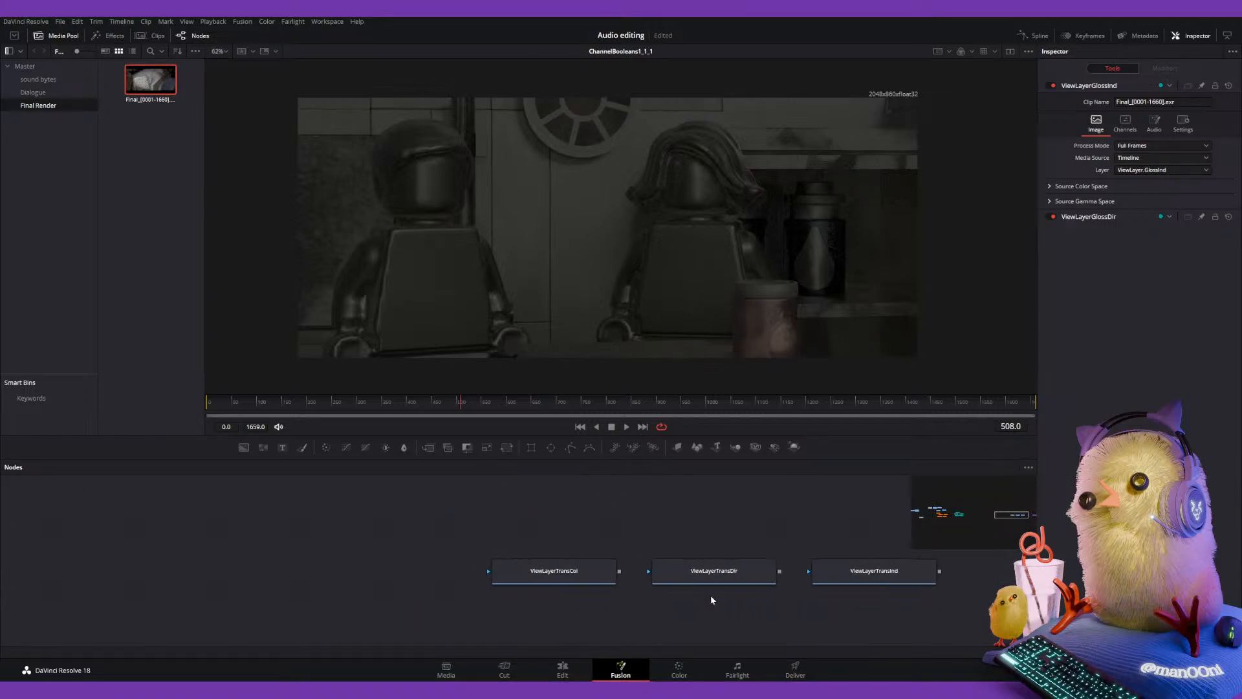
pyautogui.keyDown('ctrl'); pyautogui.scroll(-4, 710, 595); pyautogui.keyUp('ctrl')
pyautogui.click(661, 569)
pyautogui.moveTo(661, 571); pyautogui.dragTo(373, 558)
pyautogui.moveTo(616, 557); pyautogui.dragTo(367, 533)
pyautogui.moveTo(786, 567); pyautogui.dragTo(297, 544)
pyautogui.keyDown('ctrl'); pyautogui.scroll(3, 349, 575); pyautogui.keyUp('ctrl')
pyautogui.moveTo(348, 575); pyautogui.dragTo(612, 587, button='middle')
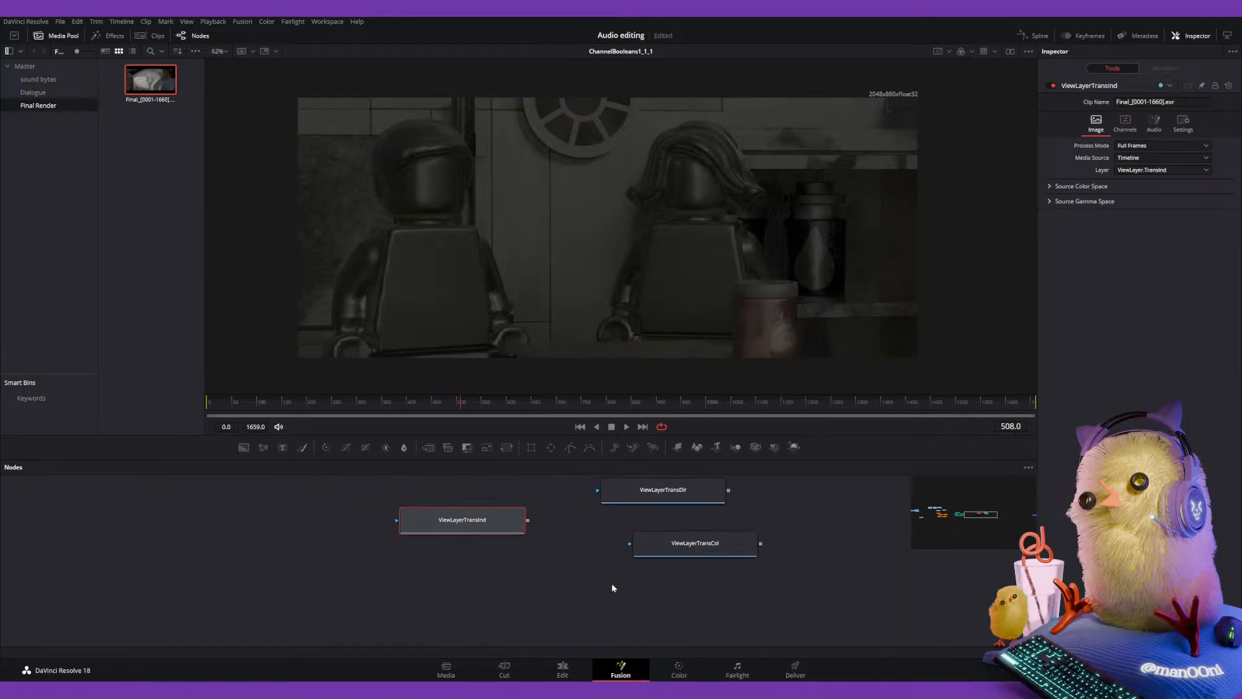
pyautogui.keyDown('ctrl'); pyautogui.scroll(-2, 611, 588); pyautogui.keyUp('ctrl')
pyautogui.keyDown('ctrl'); pyautogui.scroll(2, 557, 576); pyautogui.keyUp('ctrl')
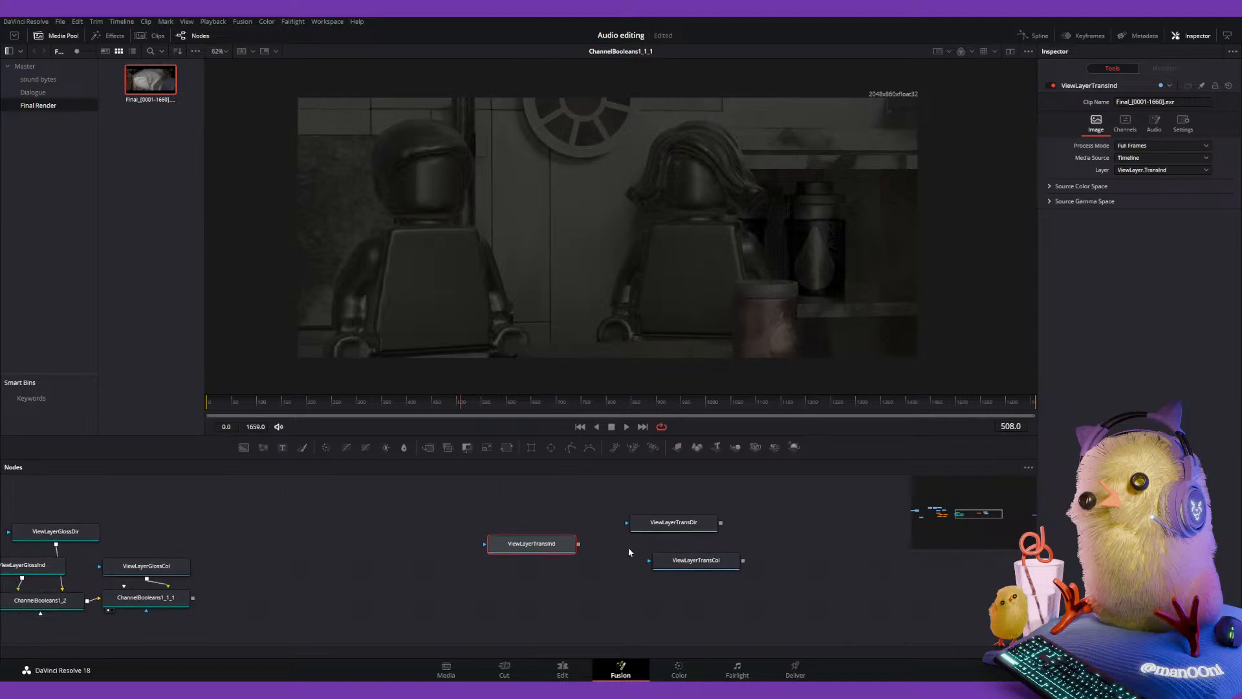
# Copy the two linked gloss Channel Booleans nodes and paste them beneath the transmission passes.
pyautogui.moveTo(360, 583); pyautogui.dragTo(587, 543, button='middle')
pyautogui.moveTo(380, 585); pyautogui.dragTo(266, 569)
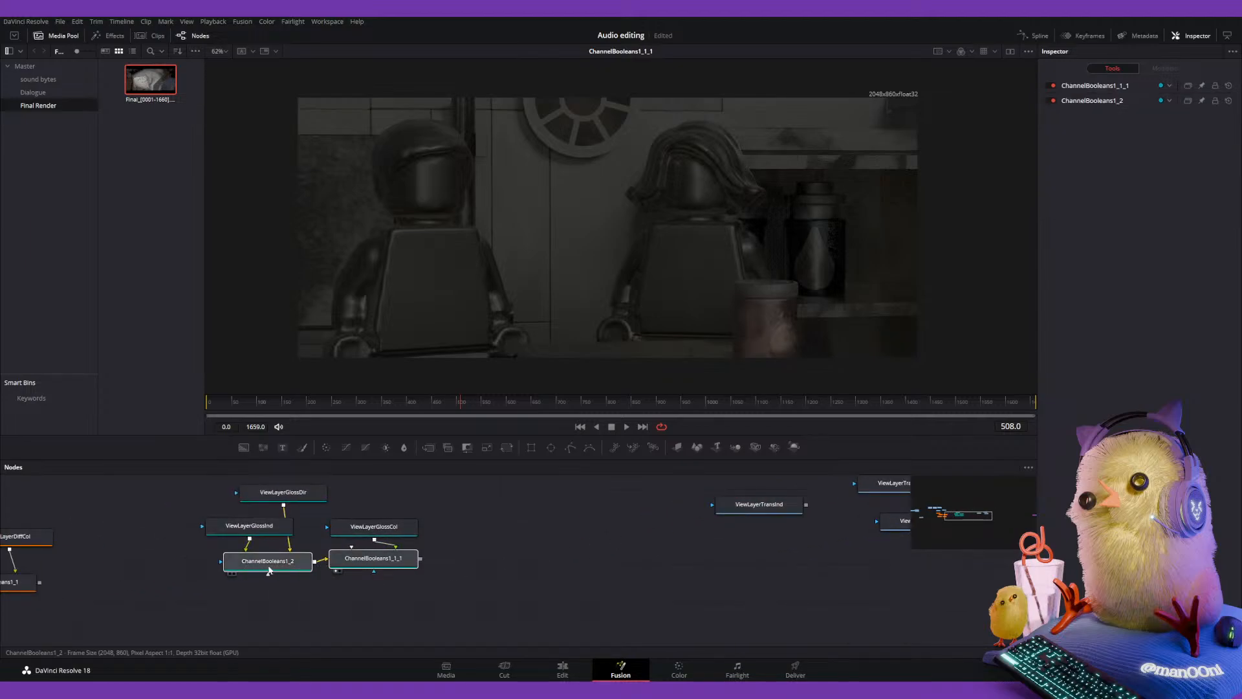
pyautogui.hotkey('ctrl', 'c')
pyautogui.click(568, 576)
pyautogui.hotkey('ctrl', 'v')
pyautogui.moveTo(720, 559); pyautogui.dragTo(561, 569, button='middle')
pyautogui.moveTo(353, 585); pyautogui.dragTo(609, 575)
pyautogui.click(635, 587)
pyautogui.moveTo(609, 575); pyautogui.dragTo(565, 569, button='middle')
# Preview ViewLayerTransDir and connect it to ChannelBooleans1_2_1, moving ViewLayerTransInd off to the side.
pyautogui.click(559, 512)
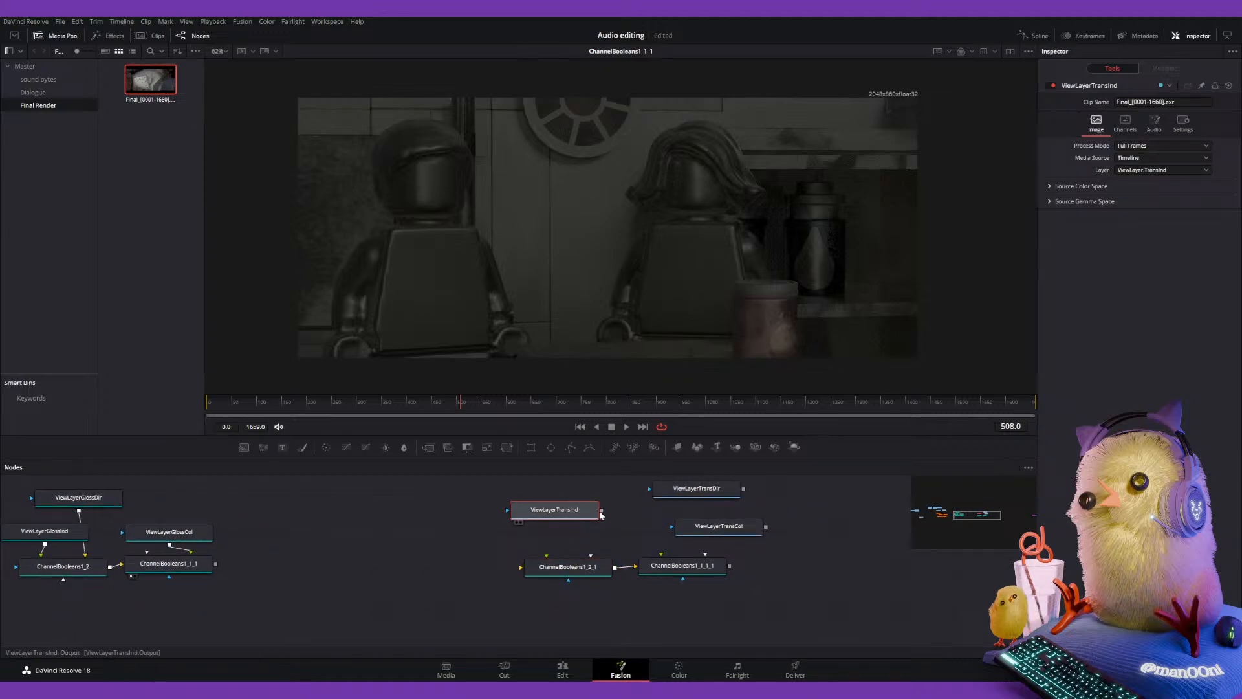
pyautogui.moveTo(718, 490); pyautogui.dragTo(478, 539)
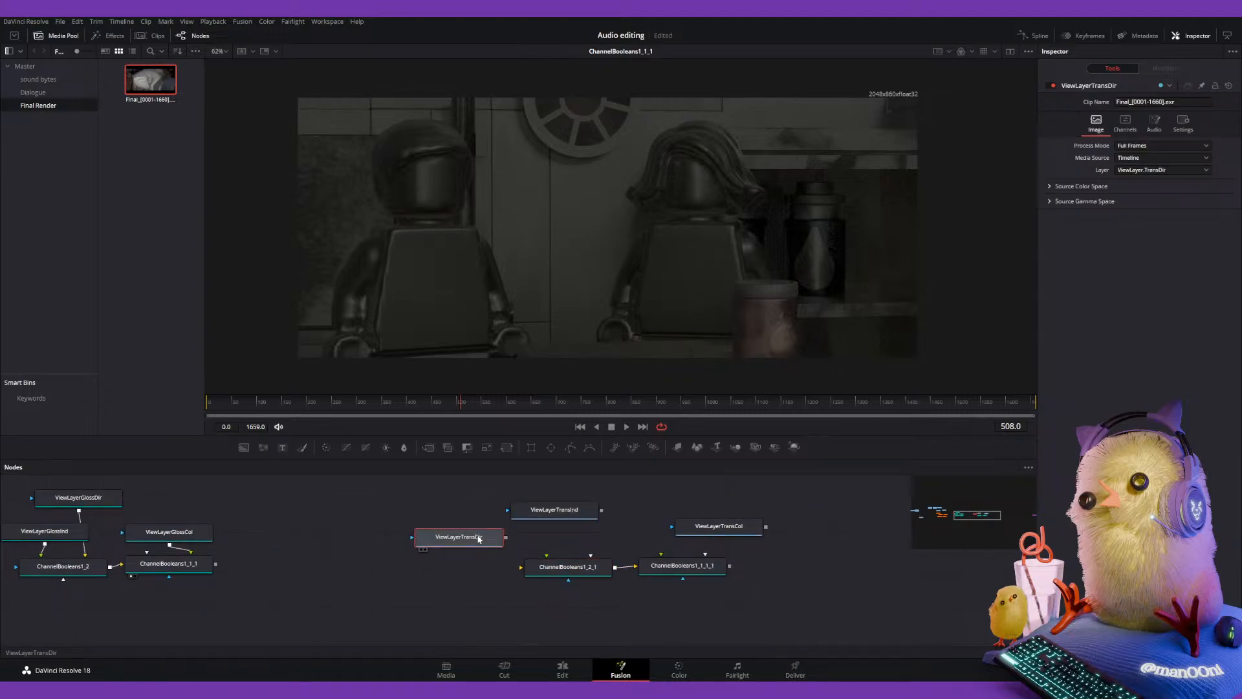
pyautogui.press('1')
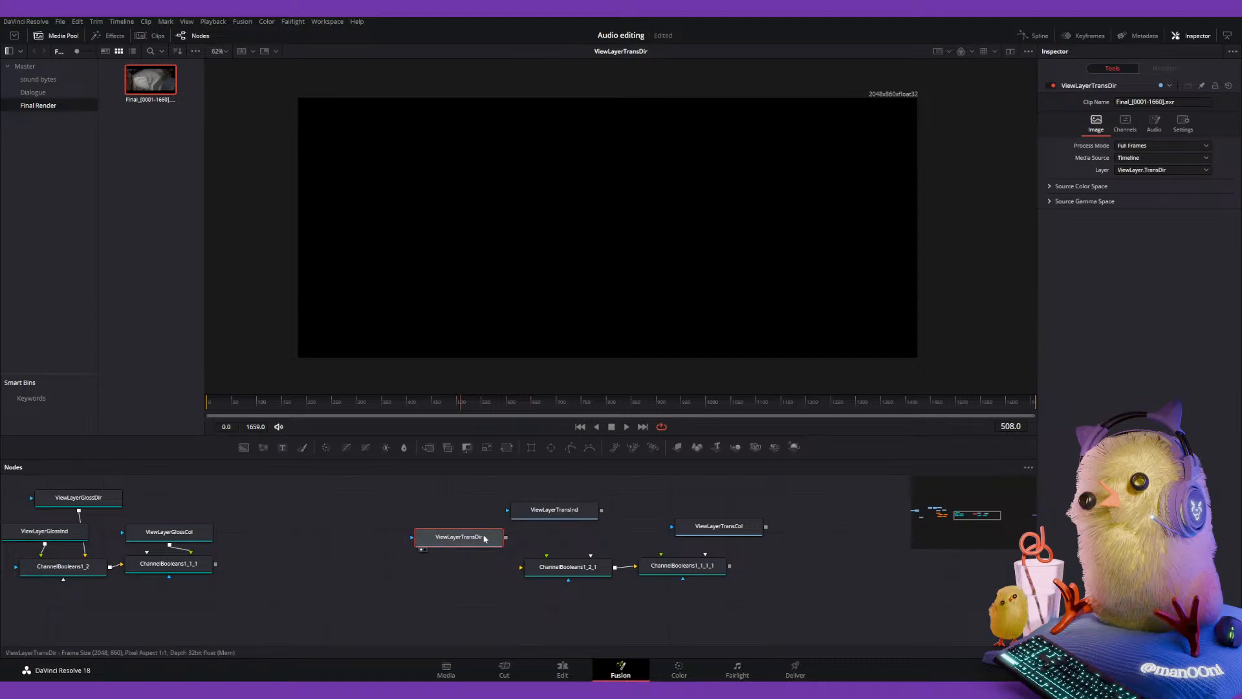
pyautogui.moveTo(555, 509); pyautogui.dragTo(452, 489)
pyautogui.moveTo(459, 536); pyautogui.dragTo(546, 557)
# Preview ViewLayerTransInd, connect it to the background of ChannelBooleans1_2_1 and display that node's combined result.
pyautogui.click(470, 499)
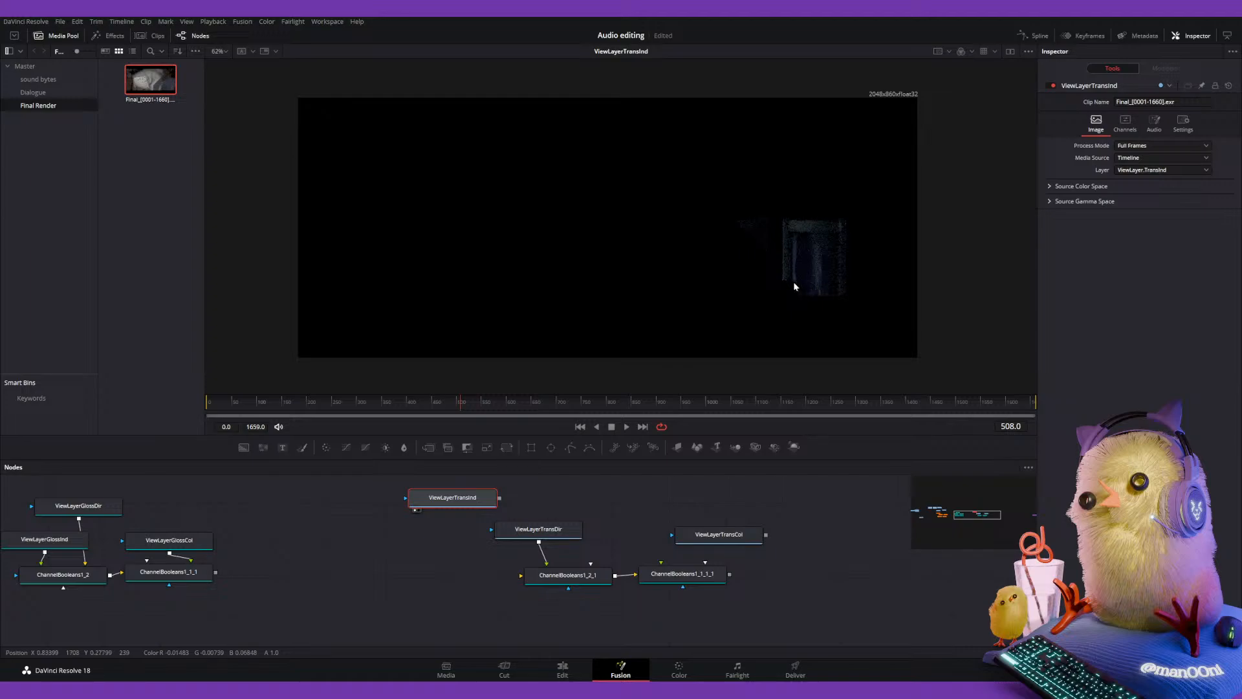
pyautogui.moveTo(453, 499); pyautogui.dragTo(532, 585)
pyautogui.moveTo(446, 579); pyautogui.dragTo(463, 586)
pyautogui.click(553, 586)
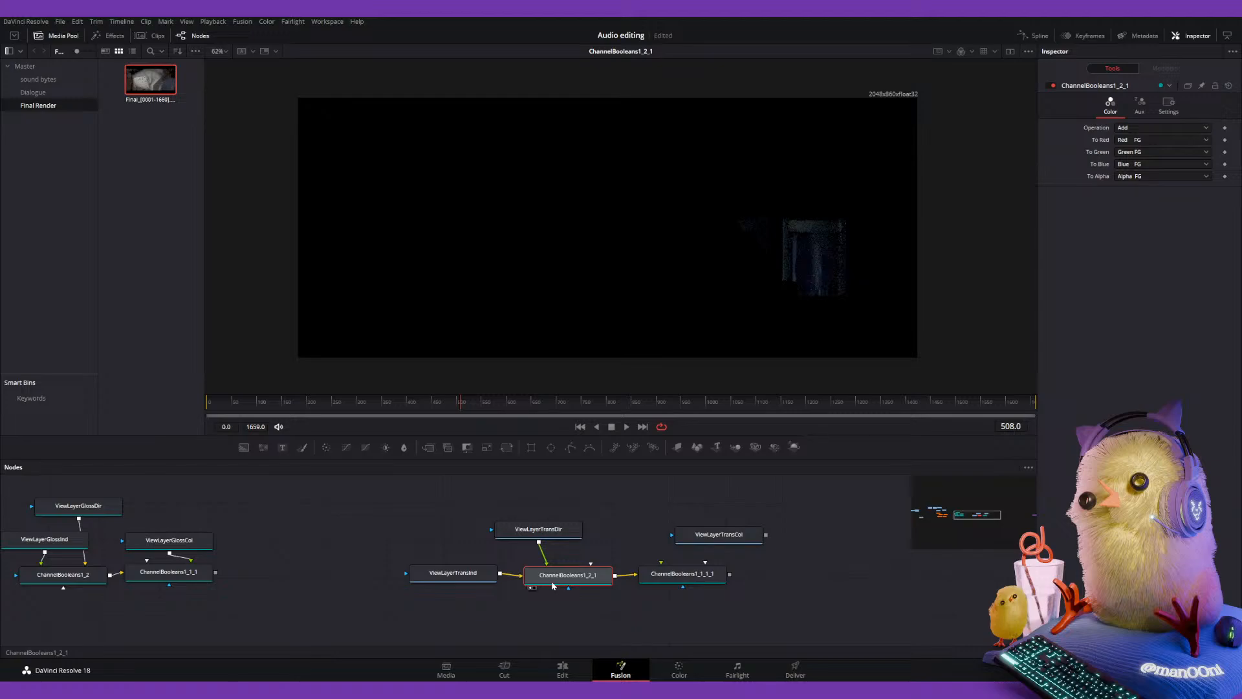
# Align the transmission nodes, place ViewLayerTransCol above ChannelBooleans1_1_1_1 and preview ViewLayerTransCol.
pyautogui.moveTo(608, 533); pyautogui.dragTo(484, 545, button='middle')
pyautogui.moveTo(481, 538); pyautogui.dragTo(488, 538)
pyautogui.moveTo(414, 581); pyautogui.dragTo(419, 583)
pyautogui.moveTo(684, 540); pyautogui.dragTo(634, 535)
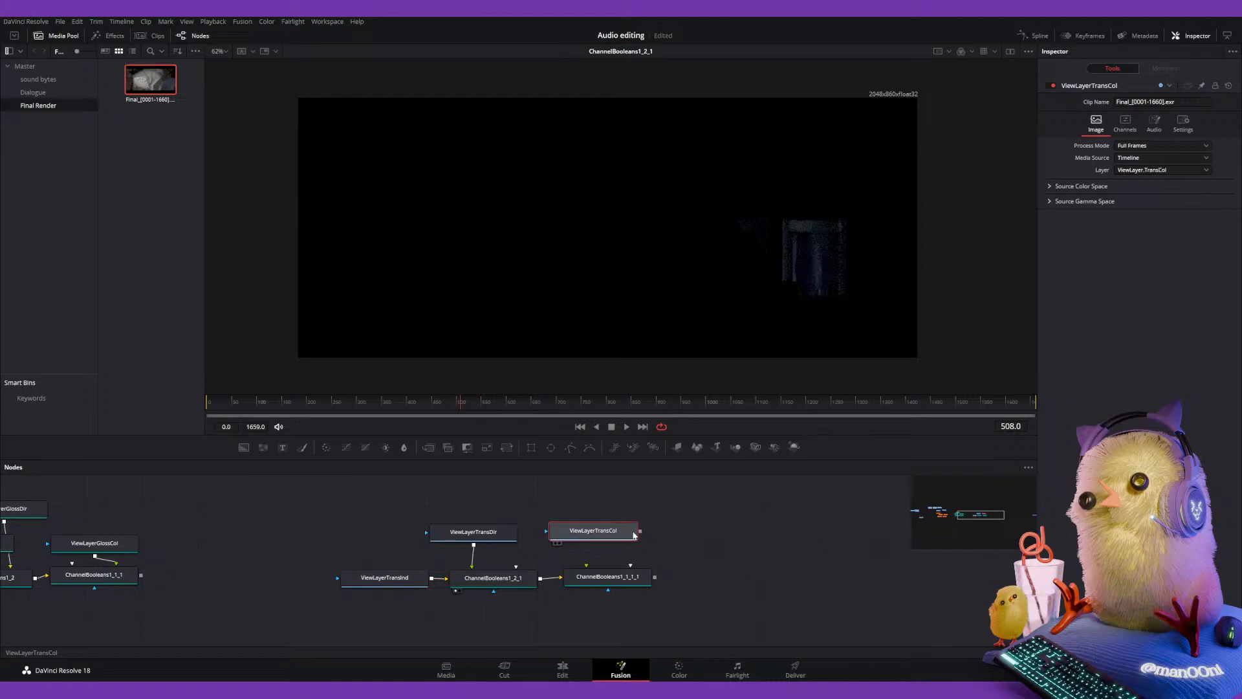
pyautogui.press('1')
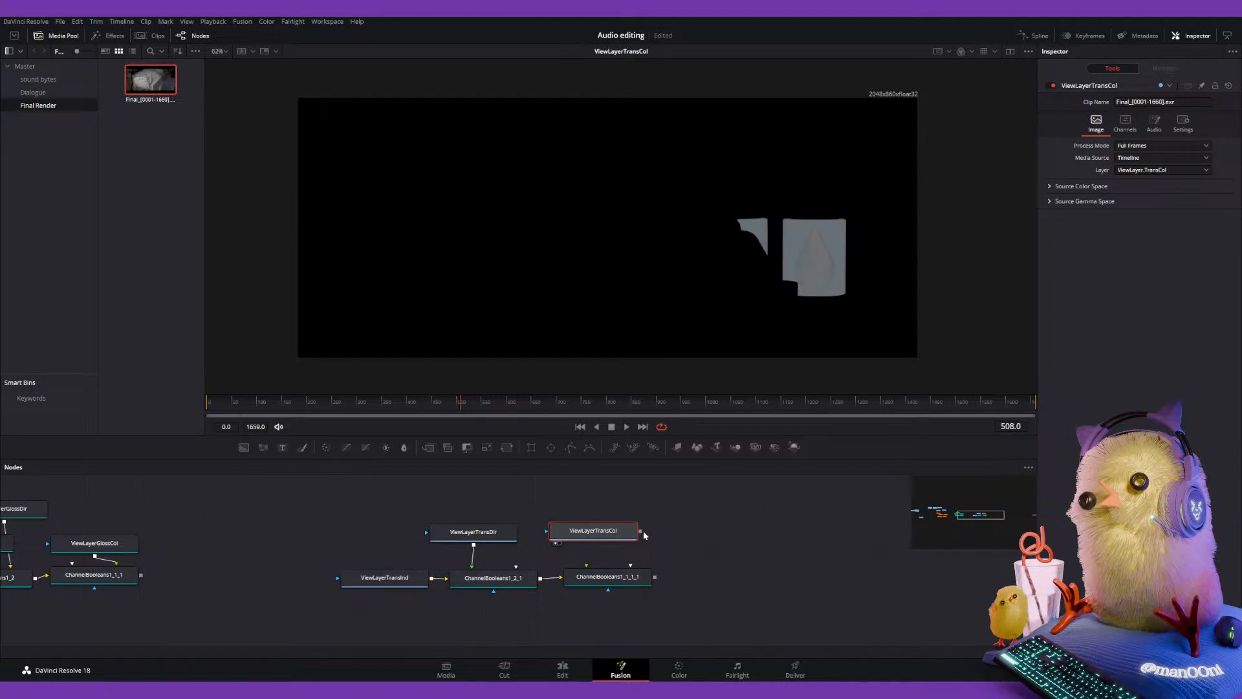
# Connect ViewLayerTransCol to the foreground of ChannelBooleans1_1_1_1 and display that node's multiplied result.
pyautogui.moveTo(643, 532); pyautogui.dragTo(862, 519)
pyautogui.moveTo(635, 544)
pyautogui.mouseDown()
pyautogui.moveTo(693, 537)
pyautogui.moveTo(611, 536)
pyautogui.moveTo(642, 539)
pyautogui.moveTo(586, 580)
pyautogui.mouseUp()
pyautogui.click(597, 589)
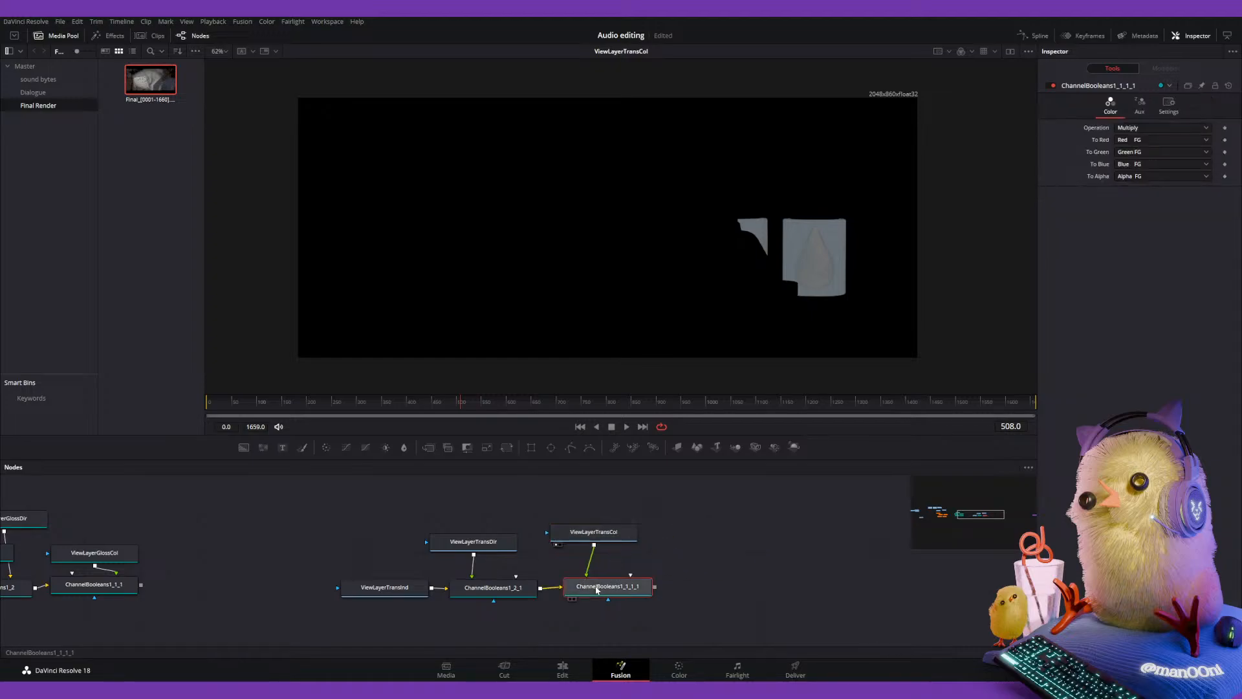
pyautogui.press('1')
# Move ViewLayerEnv to the other side of ViewLayerEmit and shift both, together with the denoising nodes, farther away from the diffuse cluster.
pyautogui.moveTo(647, 577); pyautogui.dragTo(729, 563, button='middle')
pyautogui.keyDown('ctrl'); pyautogui.scroll(-2, 762, 574); pyautogui.keyUp('ctrl')
pyautogui.keyDown('ctrl'); pyautogui.scroll(-1, 498, 574); pyautogui.keyUp('ctrl')
pyautogui.keyDown('ctrl'); pyautogui.scroll(-1, 498, 572); pyautogui.keyUp('ctrl')
pyautogui.keyDown('ctrl'); pyautogui.scroll(3, 603, 582); pyautogui.keyUp('ctrl')
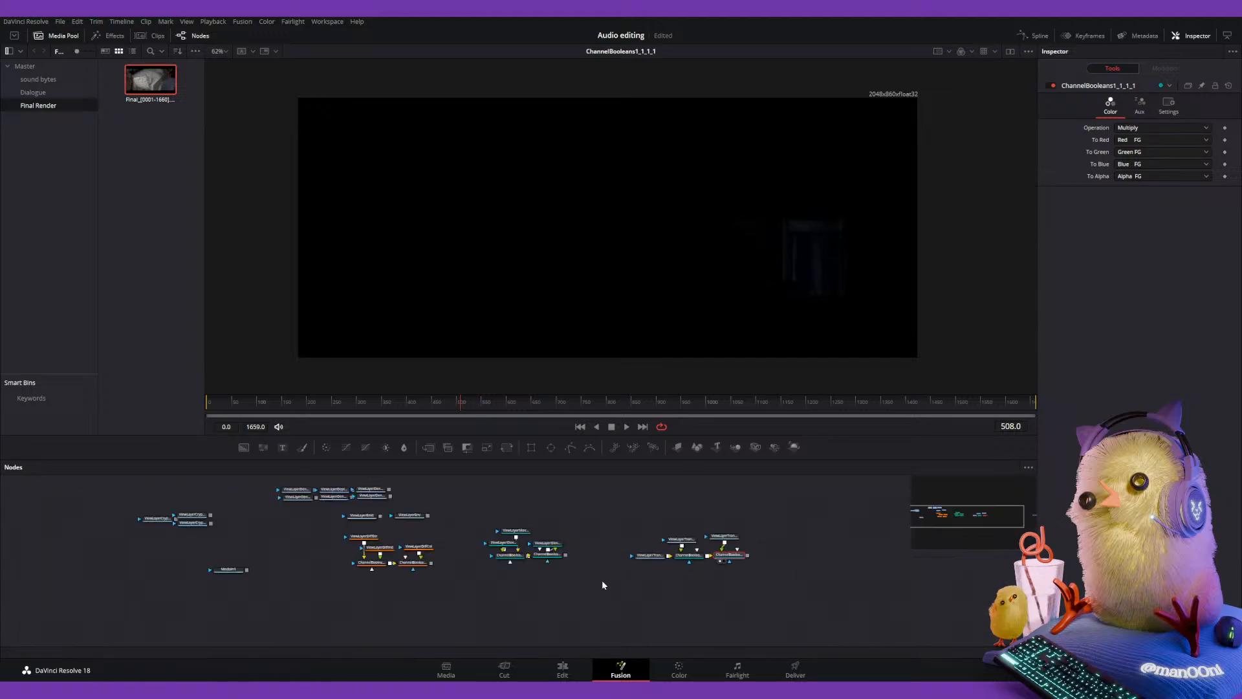
pyautogui.moveTo(479, 548); pyautogui.dragTo(627, 606, button='middle')
pyautogui.keyDown('ctrl'); pyautogui.scroll(-2, 427, 583); pyautogui.keyUp('ctrl')
pyautogui.moveTo(431, 557); pyautogui.dragTo(245, 654)
pyautogui.moveTo(425, 554); pyautogui.dragTo(531, 581, button='middle')
pyautogui.moveTo(504, 515); pyautogui.dragTo(546, 537, button='middle')
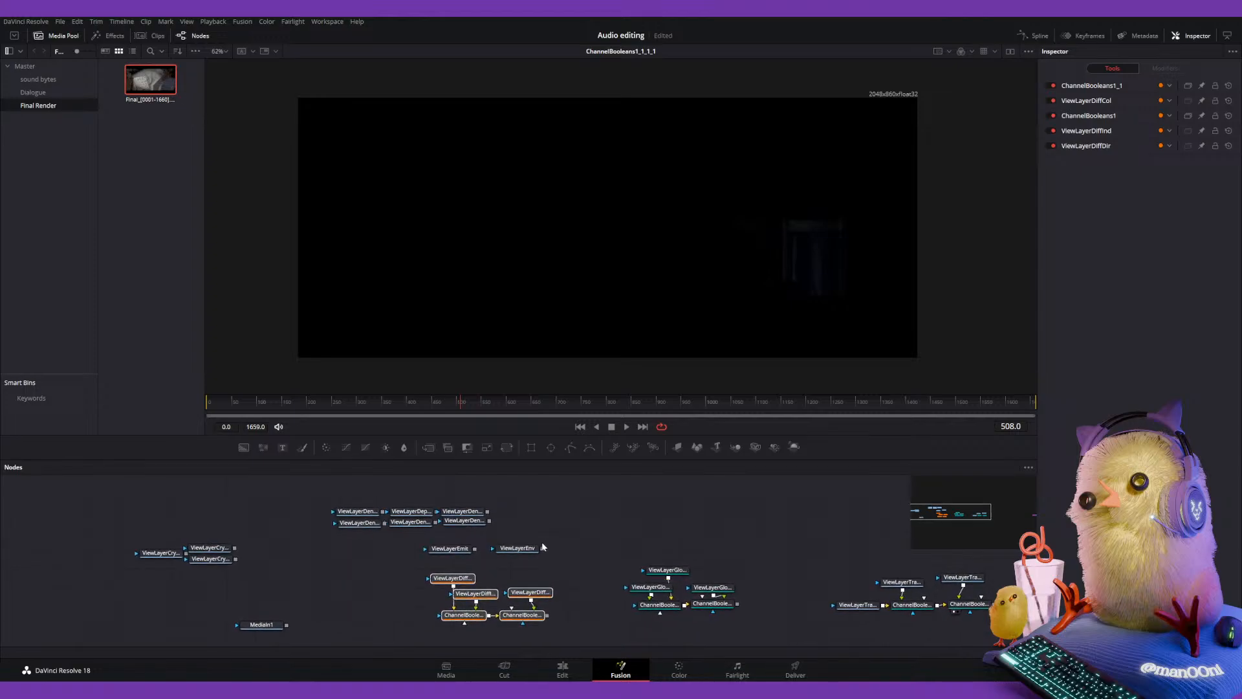
pyautogui.moveTo(518, 548); pyautogui.dragTo(393, 555)
pyautogui.moveTo(580, 482); pyautogui.dragTo(328, 564)
pyautogui.moveTo(456, 515); pyautogui.dragTo(386, 484)
pyautogui.click(562, 528)
# Move the diffuse nodes and their Channel Booleans closer to the gloss cluster.
pyautogui.moveTo(576, 531); pyautogui.dragTo(508, 493, button='middle')
pyautogui.moveTo(525, 508); pyautogui.dragTo(365, 623)
pyautogui.moveTo(465, 557); pyautogui.dragTo(495, 551)
# Group the gloss, diffuse and transmission clusters into three separate groups, in that order.
pyautogui.moveTo(684, 507); pyautogui.dragTo(555, 579)
pyautogui.moveTo(605, 537)
pyautogui.mouseDown()
pyautogui.moveTo(500, 594)
pyautogui.moveTo(428, 603)
pyautogui.moveTo(530, 565)
pyautogui.moveTo(576, 521)
pyautogui.moveTo(603, 536)
pyautogui.mouseUp()
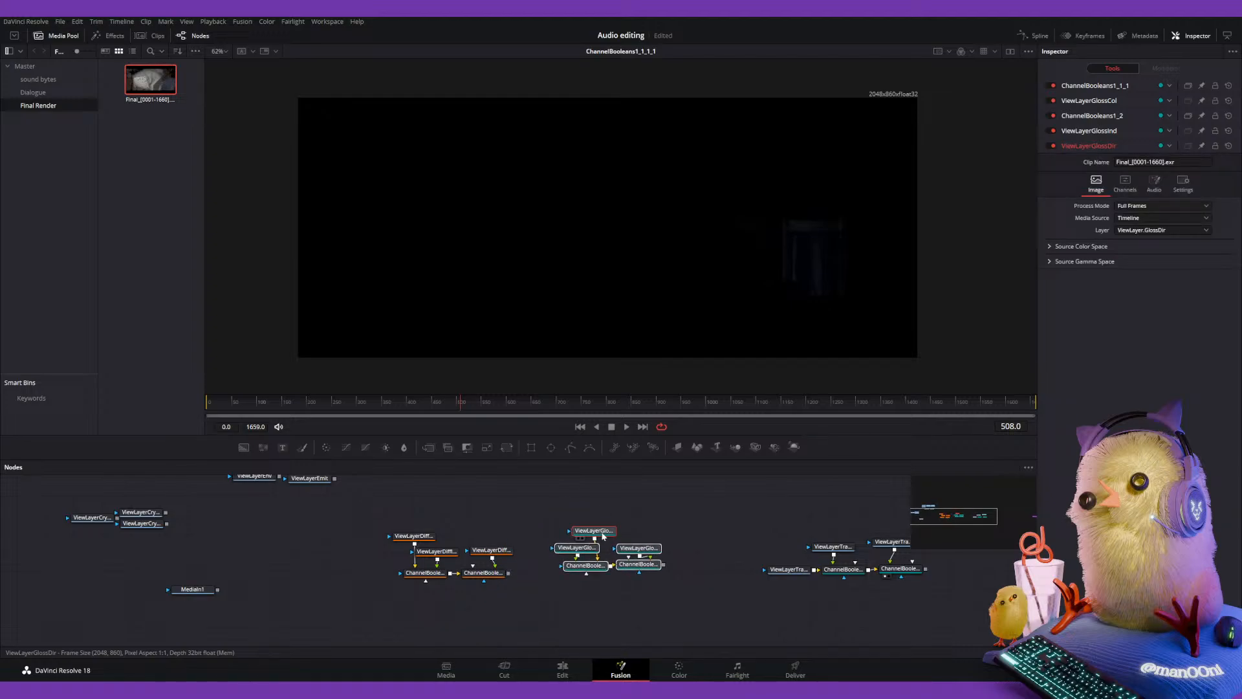
pyautogui.hotkey('ctrl', 'g')
pyautogui.moveTo(544, 504); pyautogui.dragTo(388, 609)
pyautogui.hotkey('ctrl', 'g')
pyautogui.moveTo(728, 563); pyautogui.dragTo(577, 591, button='middle')
pyautogui.moveTo(814, 519); pyautogui.dragTo(562, 644)
pyautogui.hotkey('ctrl', 'g')
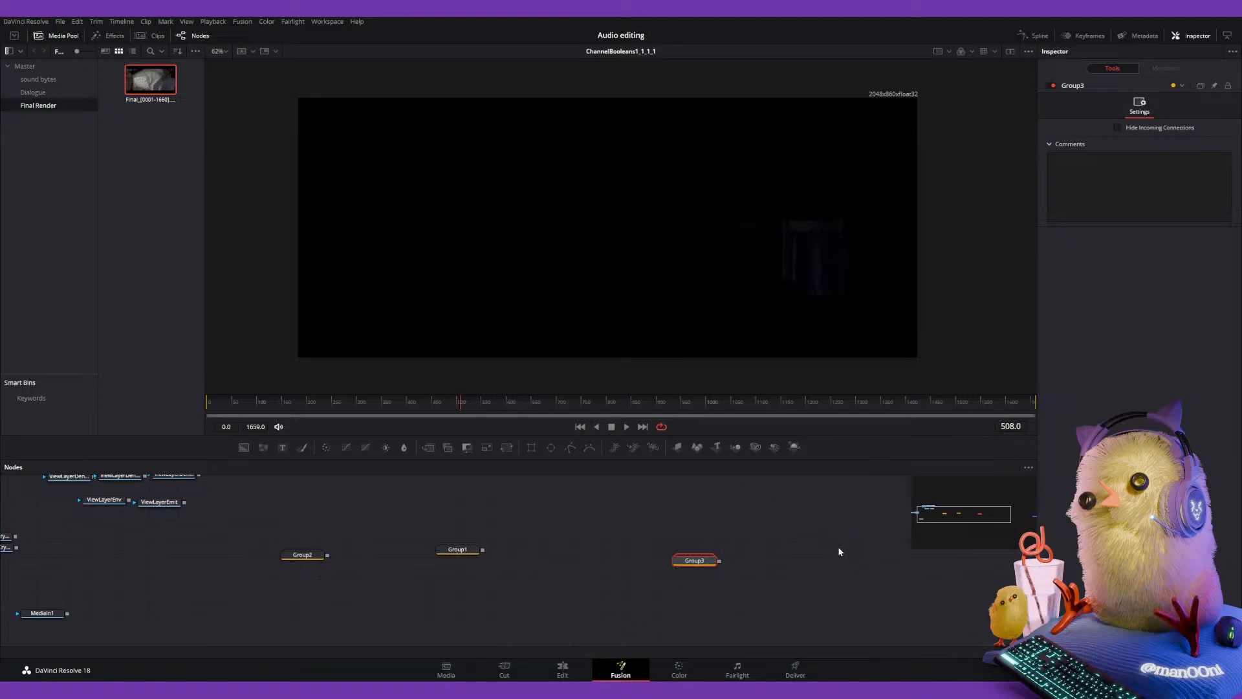
# Assign node colours to the groups: teal for Group1, orange for Group2 and green for Group3.
pyautogui.click(620, 541)
pyautogui.click(457, 549)
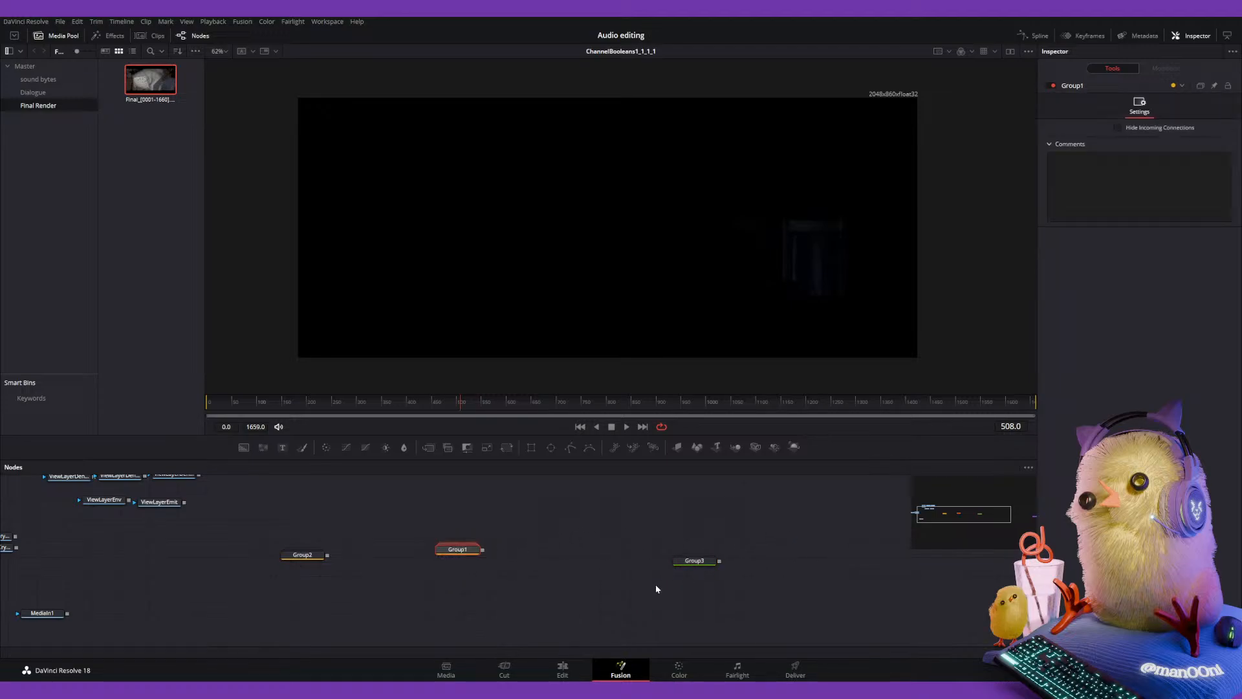
pyautogui.click(321, 556)
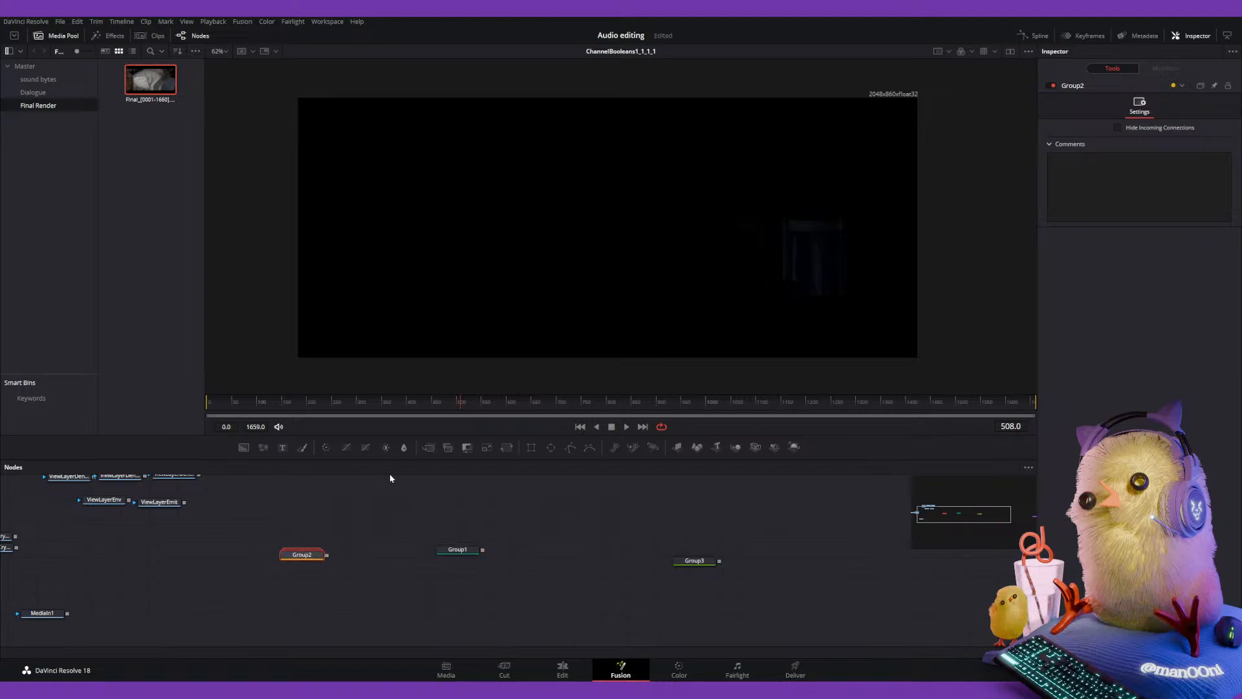
pyautogui.click(463, 512)
# Stack Group1 and Group3 in a column beneath Group2.
pyautogui.moveTo(464, 558); pyautogui.dragTo(305, 584)
pyautogui.moveTo(699, 567); pyautogui.dragTo(308, 605)
pyautogui.moveTo(389, 584); pyautogui.dragTo(549, 568, button='middle')
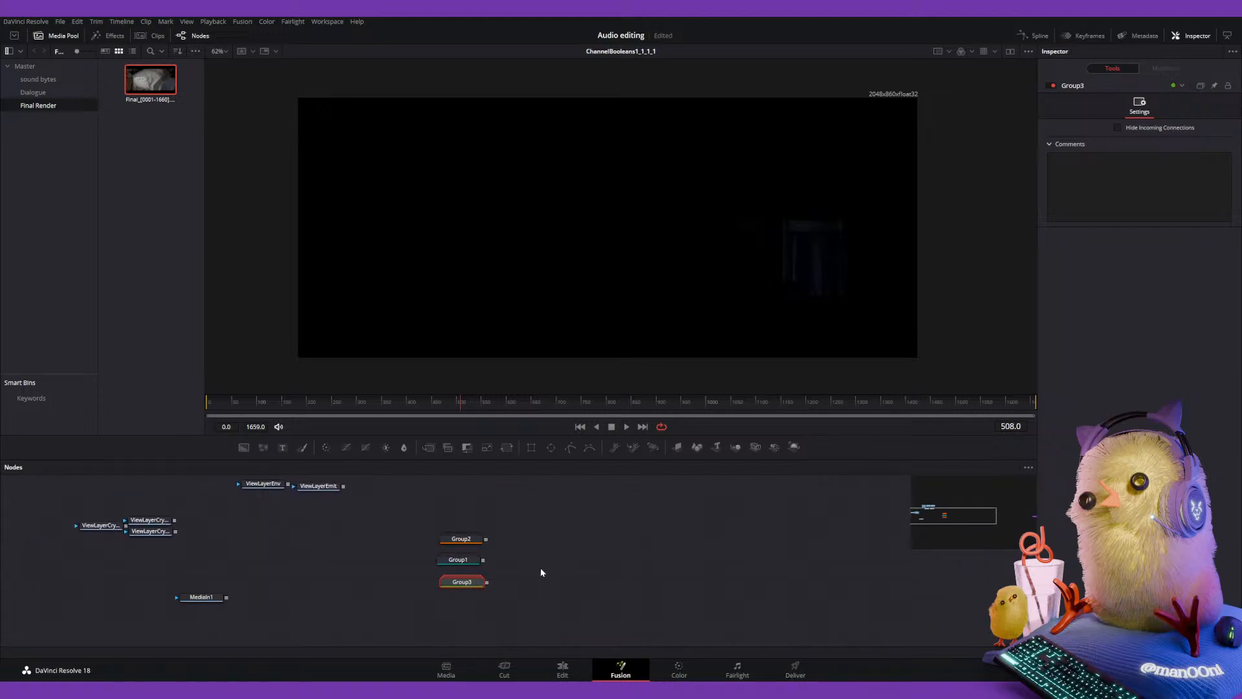
pyautogui.keyDown('ctrl'); pyautogui.scroll(5, 541, 568); pyautogui.keyUp('ctrl')
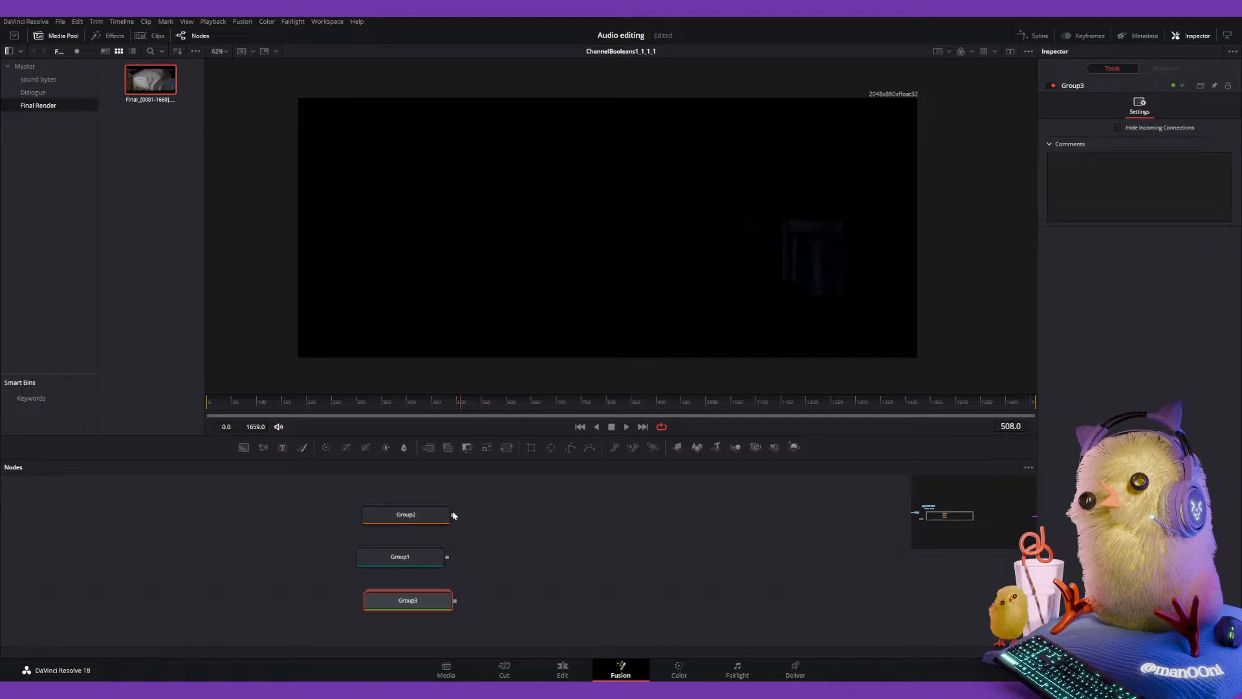
# Preview the output of Group2, Group1 and Group3 in turn, returning to Group2.
pyautogui.click(550, 502)
pyautogui.click(419, 520)
pyautogui.moveTo(416, 526); pyautogui.dragTo(436, 564, button='middle')
pyautogui.press('1')
pyautogui.click(135, 574)
pyautogui.press('1')
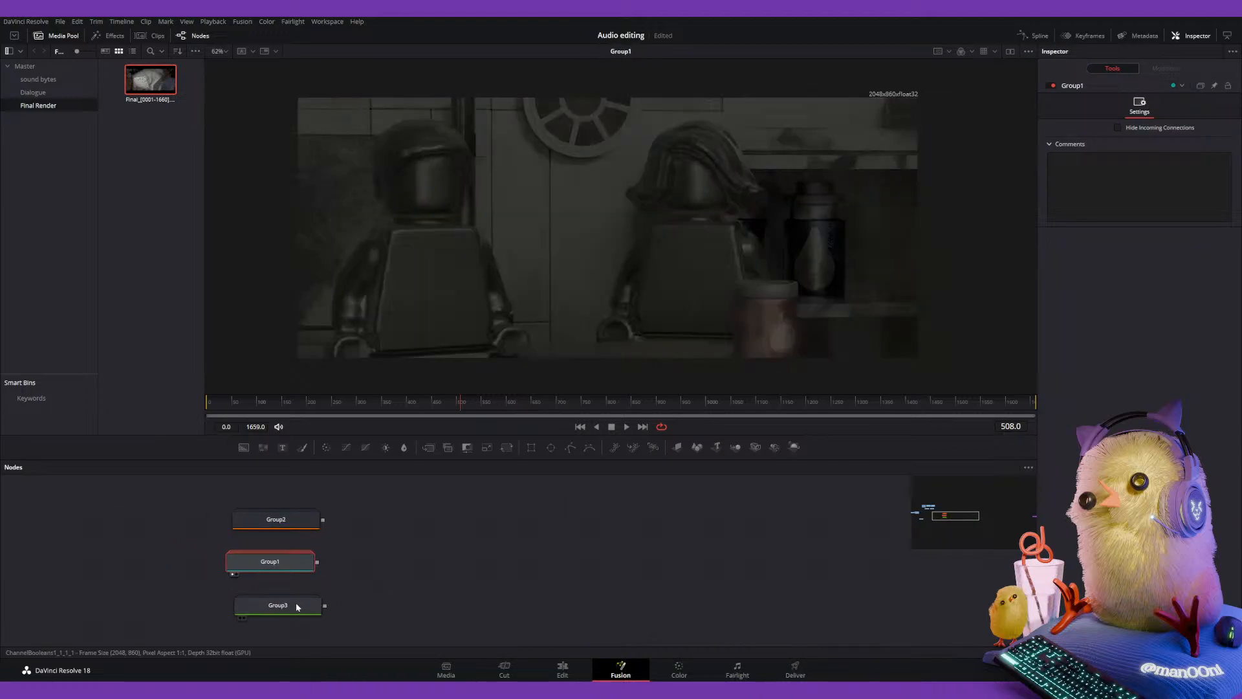
pyautogui.click(298, 606)
pyautogui.press('1')
pyautogui.click(304, 517)
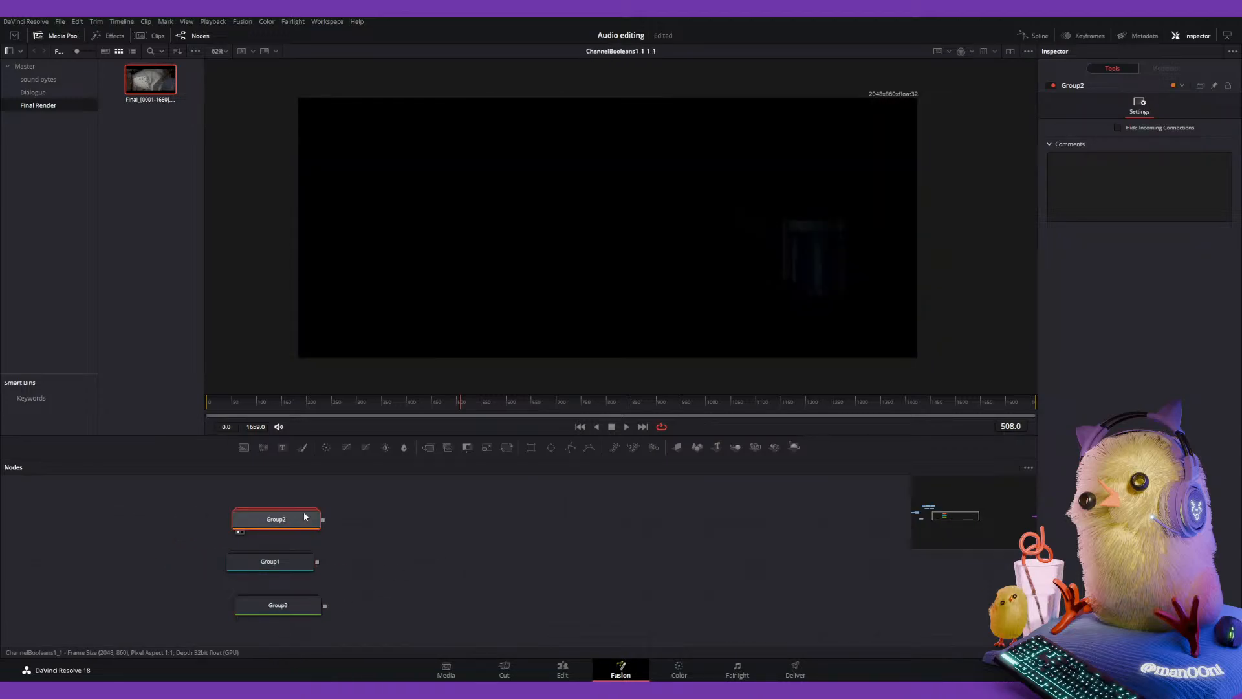
pyautogui.press('1')
pyautogui.click(443, 528)
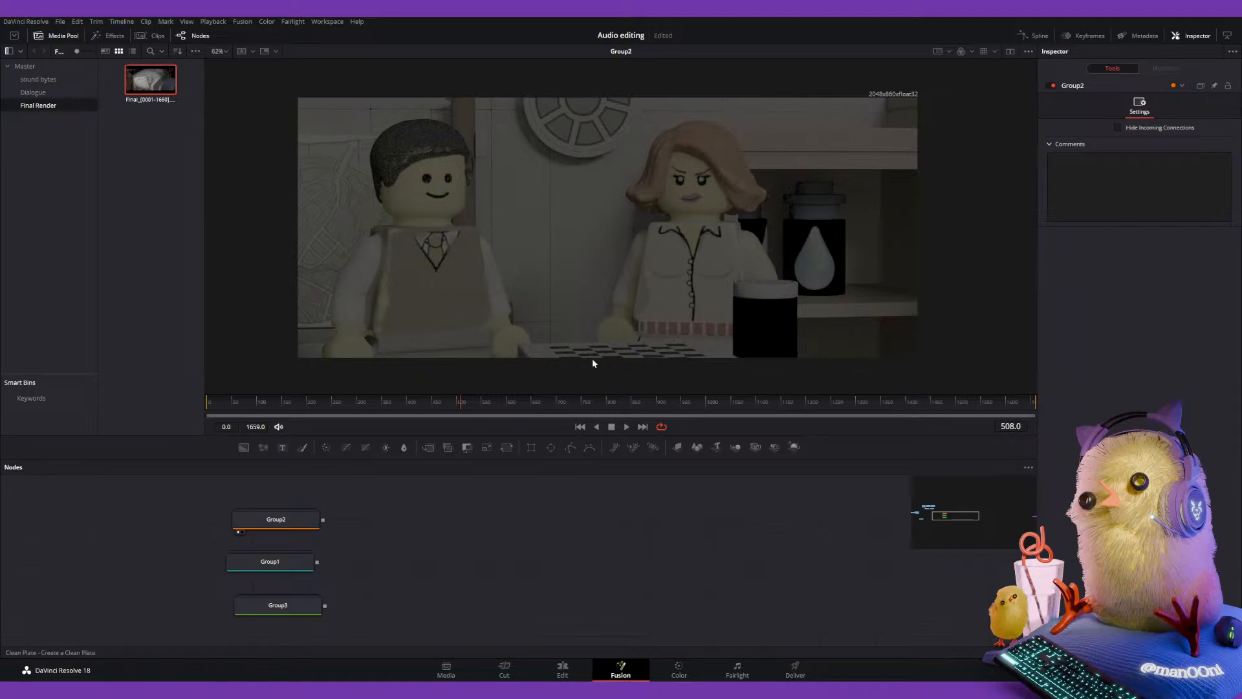
# Add a Channel Booleans node with Group2 as foreground, Group1 as background and operation Add, and display its result.
pyautogui.click(448, 447)
pyautogui.moveTo(407, 531); pyautogui.dragTo(407, 561)
pyautogui.moveTo(325, 525); pyautogui.dragTo(388, 548)
pyautogui.moveTo(317, 562); pyautogui.dragTo(390, 549)
pyautogui.moveTo(317, 562); pyautogui.dragTo(399, 564)
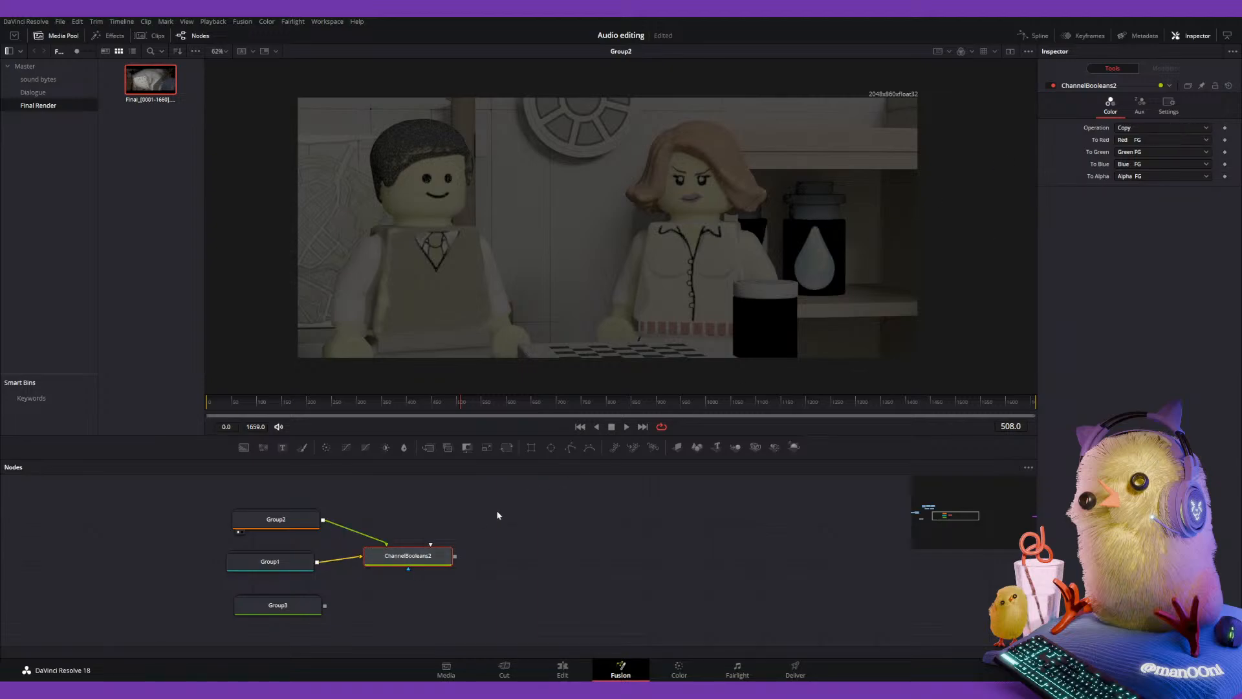
pyautogui.click(1146, 151)
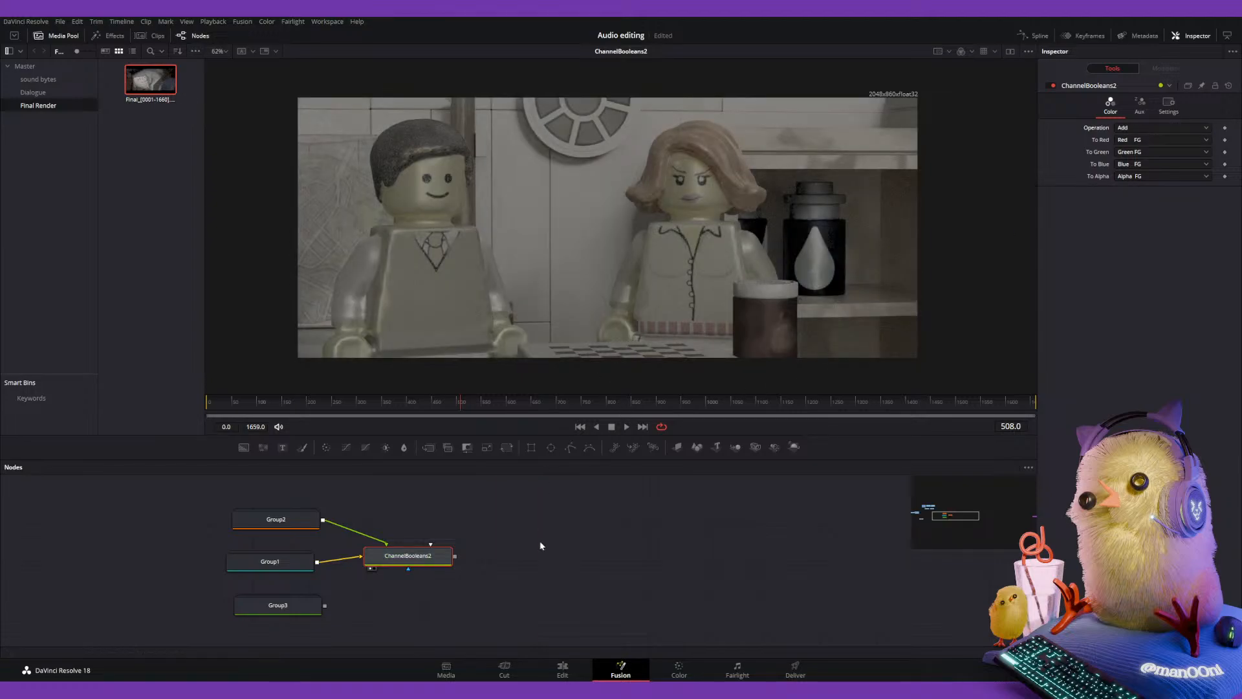
# Place Group2 above ChannelBooleans2 and align Group1 level with that node.
pyautogui.moveTo(540, 526); pyautogui.dragTo(647, 524, button='middle')
pyautogui.moveTo(388, 525); pyautogui.dragTo(499, 510)
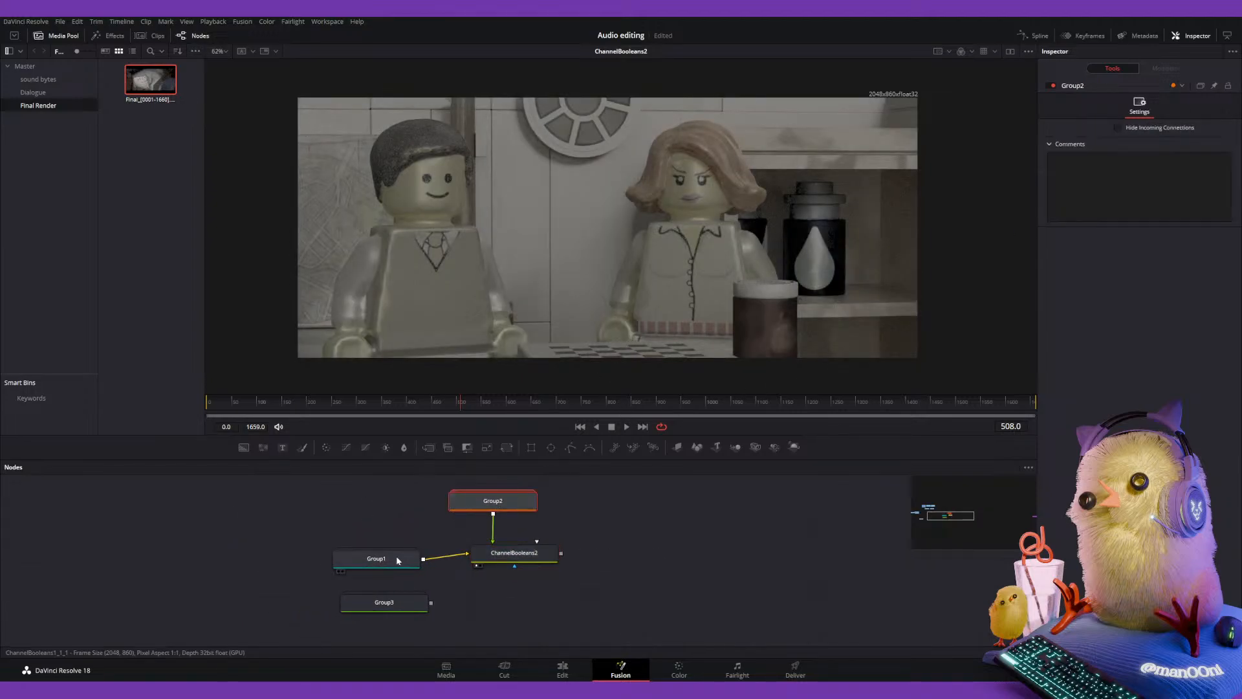
pyautogui.moveTo(404, 554); pyautogui.dragTo(410, 547)
# Try the Multiply operation on ChannelBooleans2 and restore Add.
pyautogui.click(518, 553)
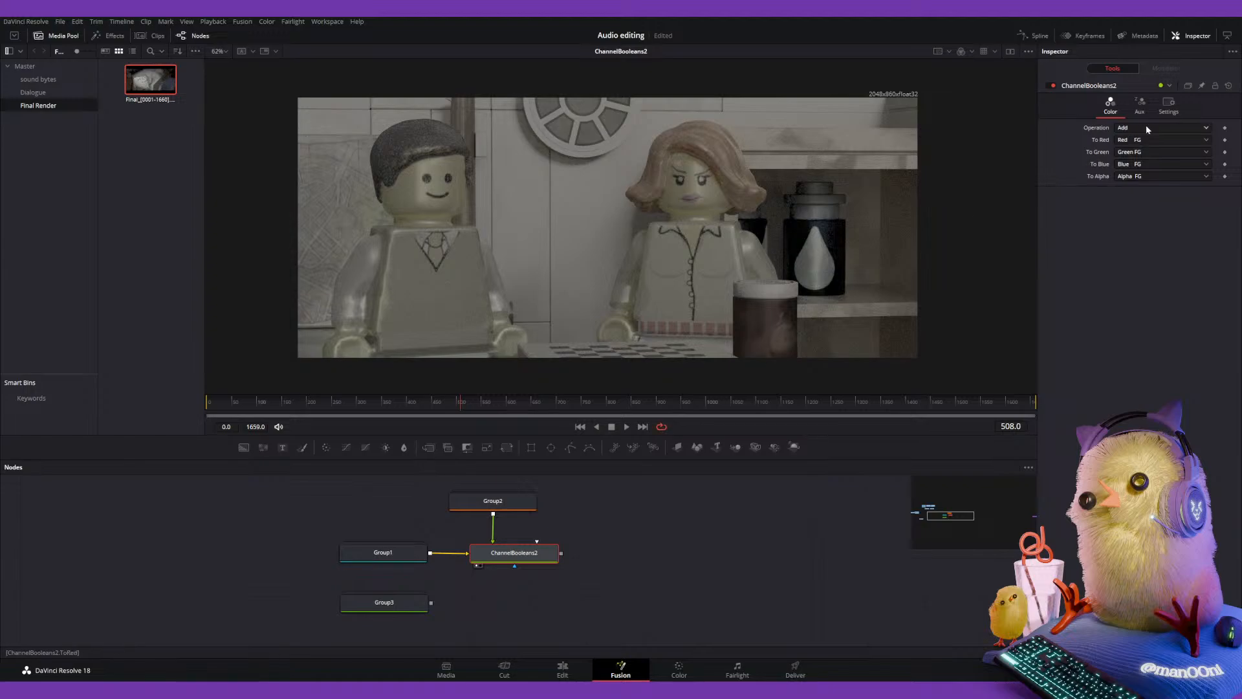
pyautogui.click(1144, 203)
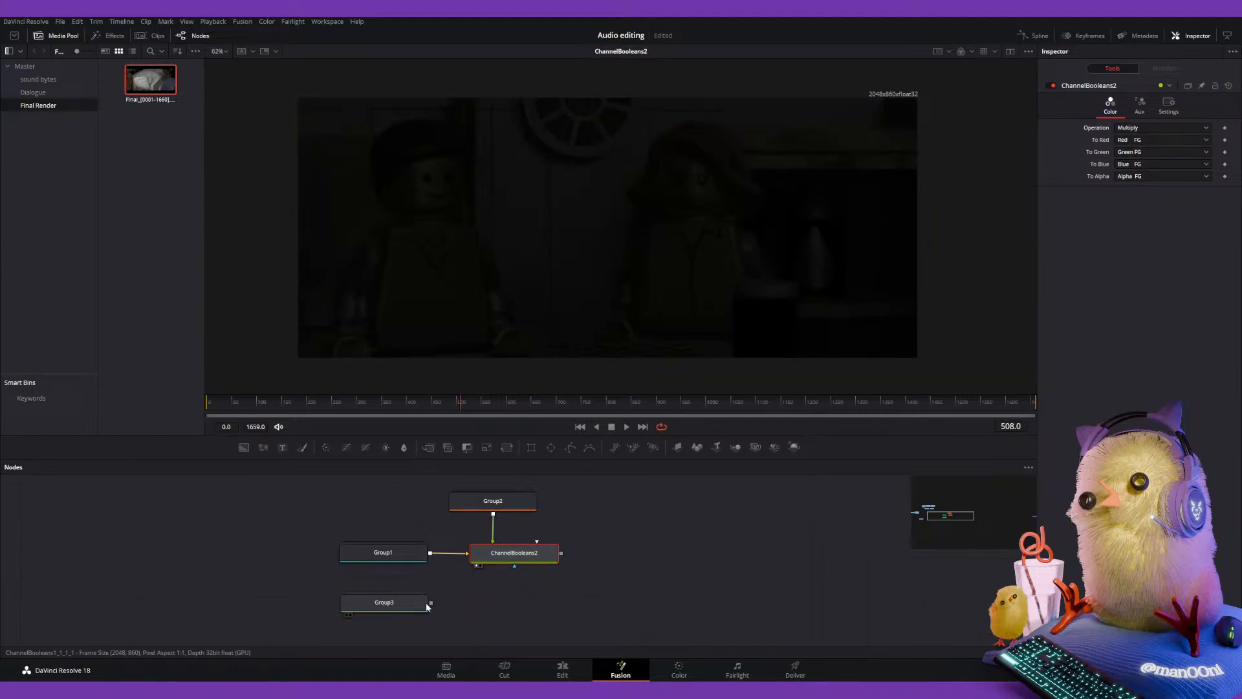
pyautogui.click(1143, 150)
# Duplicate ChannelBooleans2, chain the copy after the original and connect Group3 to the copy's foreground, placing Group3 above it.
pyautogui.moveTo(754, 496); pyautogui.dragTo(710, 503, button='middle')
pyautogui.click(523, 596)
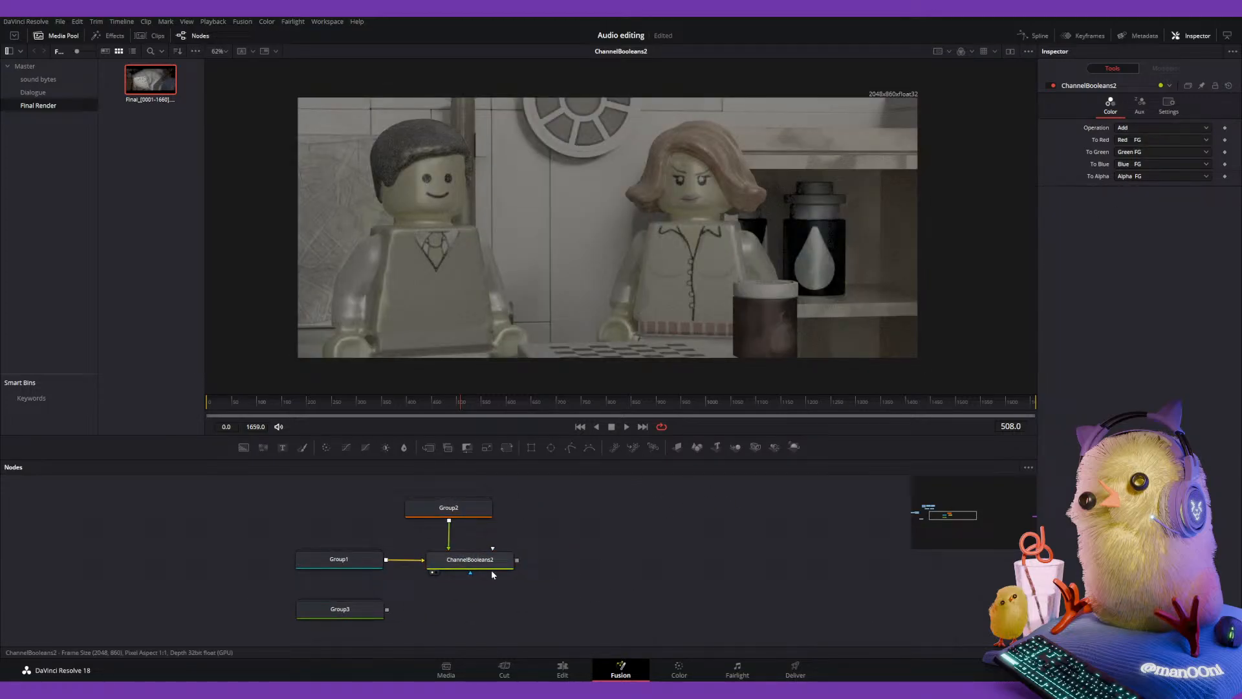
pyautogui.hotkey('ctrl', 'c')
pyautogui.hotkey('ctrl', 'v')
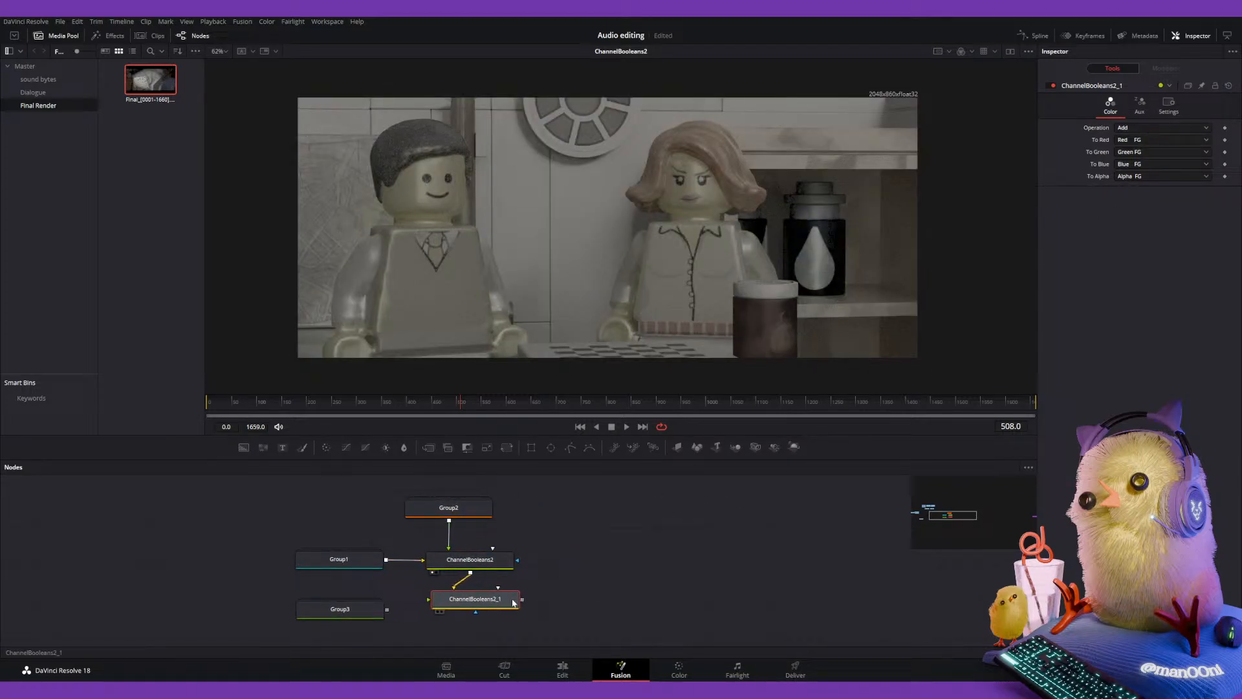
pyautogui.moveTo(385, 613); pyautogui.dragTo(565, 549)
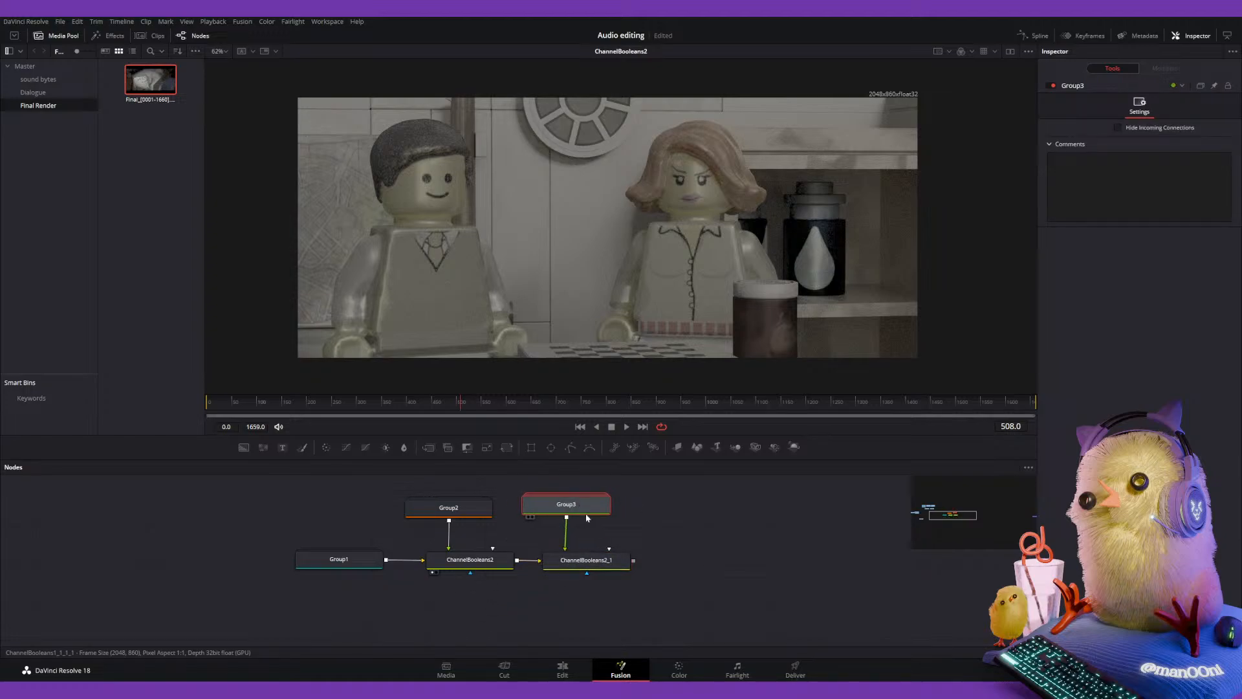
pyautogui.click(592, 563)
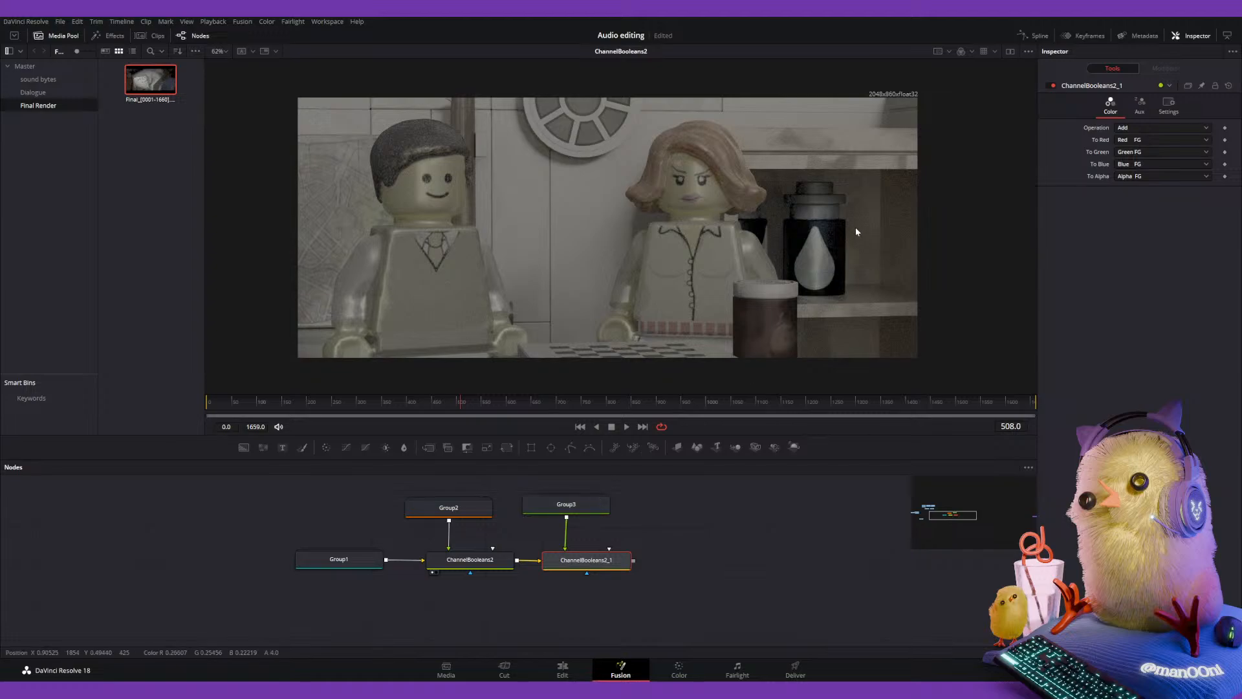
# Connect ChannelBooleans2_1 to MediaOut1 and insert an OCIO ColorSpace node directly before MediaOut1.
pyautogui.moveTo(735, 497); pyautogui.dragTo(698, 507, button='middle')
pyautogui.moveTo(694, 592); pyautogui.dragTo(467, 555, button='middle')
pyautogui.keyDown('ctrl'); pyautogui.scroll(-3, 507, 540); pyautogui.keyUp('ctrl')
pyautogui.moveTo(374, 568); pyautogui.dragTo(959, 579)
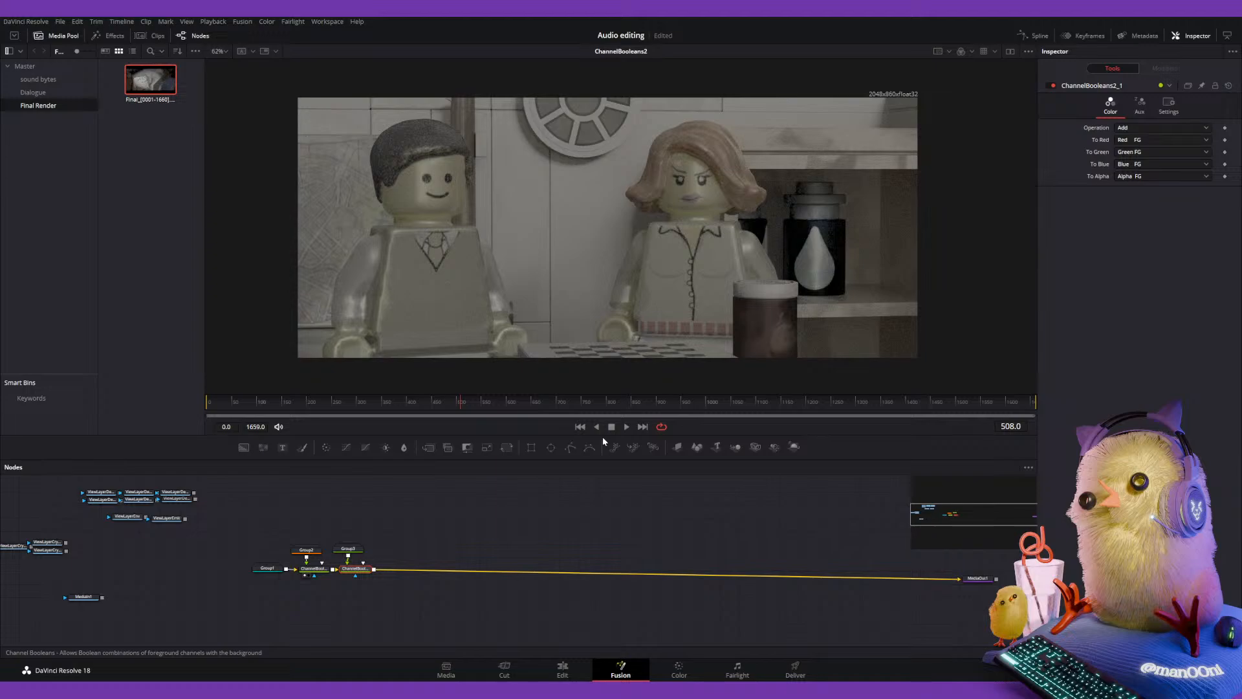
pyautogui.press('Return')
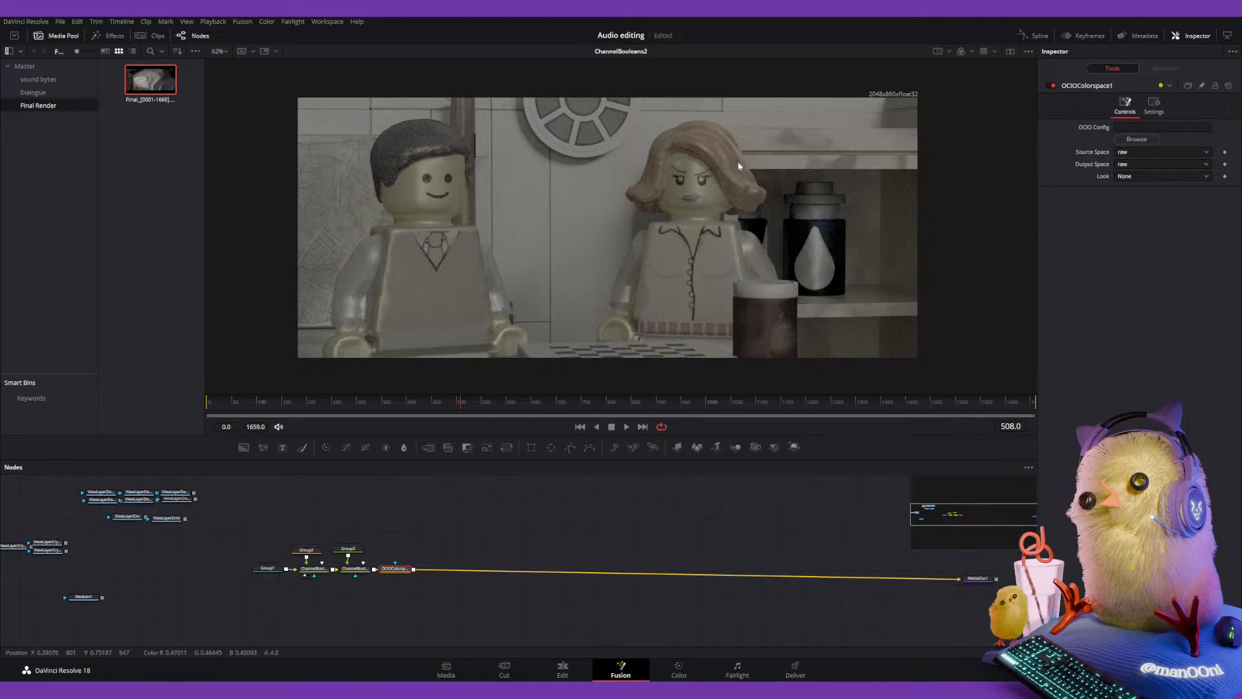
pyautogui.moveTo(395, 568); pyautogui.dragTo(916, 579)
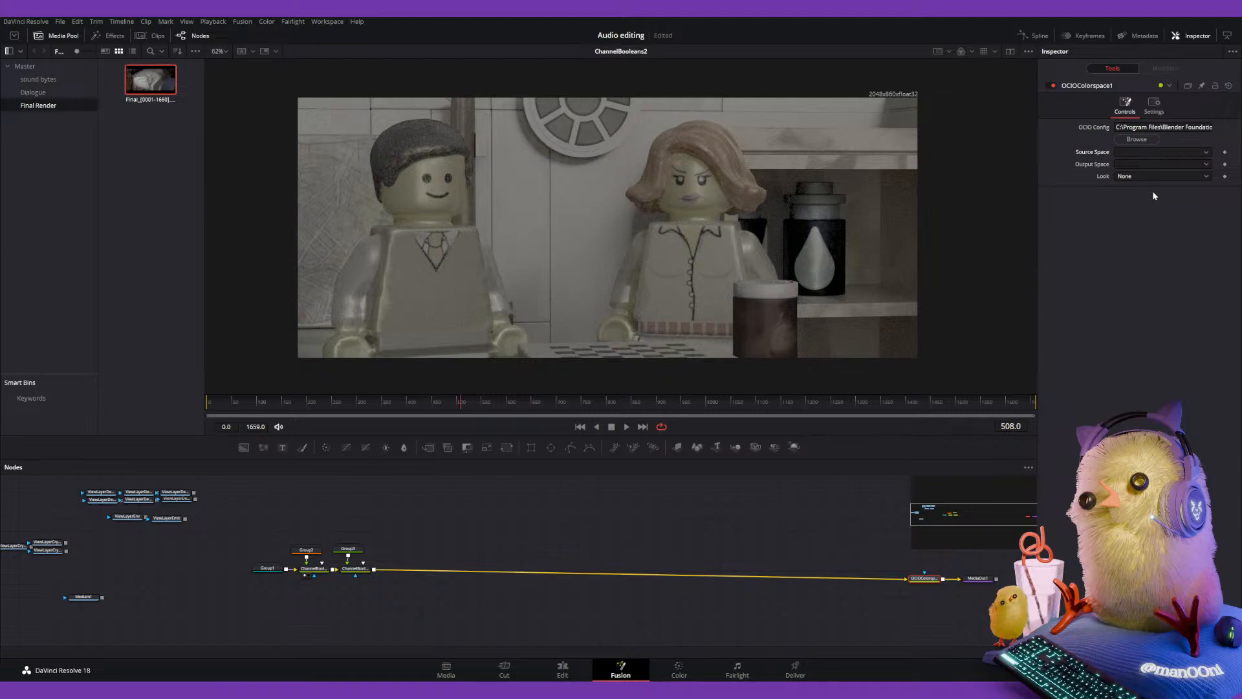
# Configure OCIOColorspace1 with Blender's OCIO config, AgX Log as Source Space and a chosen Output Space, and display MediaOut1.
pyautogui.click(1142, 262)
pyautogui.moveTo(595, 522); pyautogui.dragTo(446, 515, button='middle')
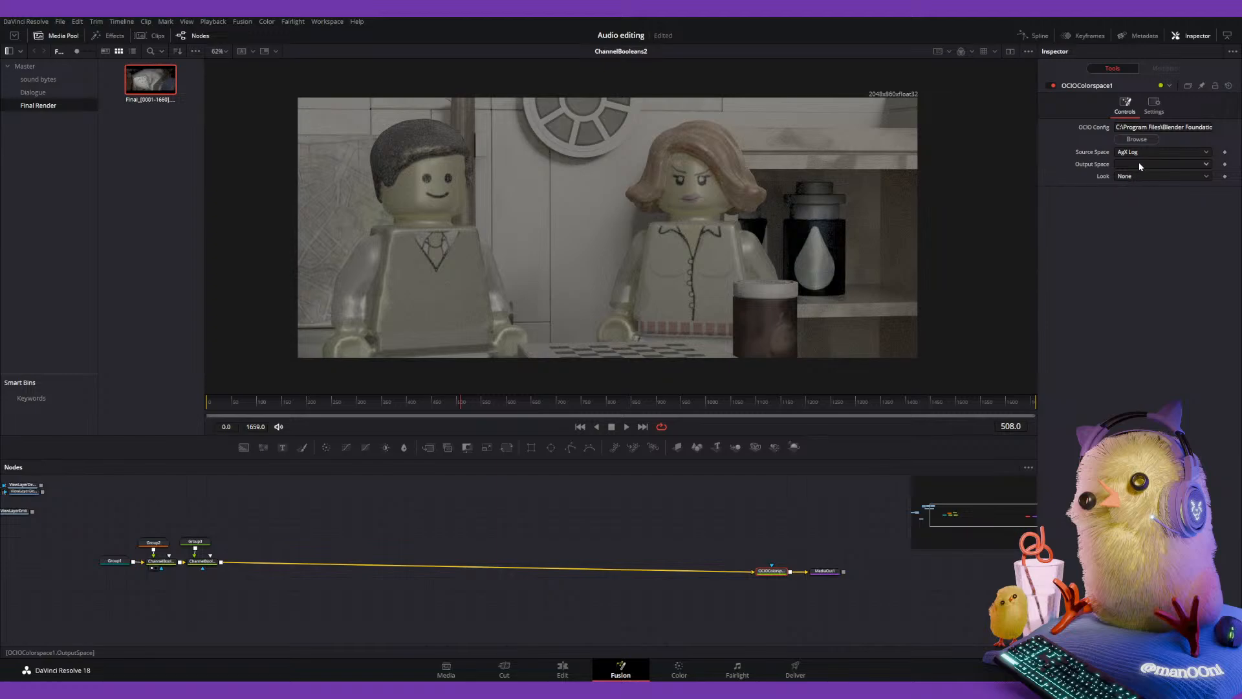
pyautogui.click(1180, 290)
pyautogui.moveTo(777, 523); pyautogui.dragTo(806, 507, button='middle')
pyautogui.click(853, 555)
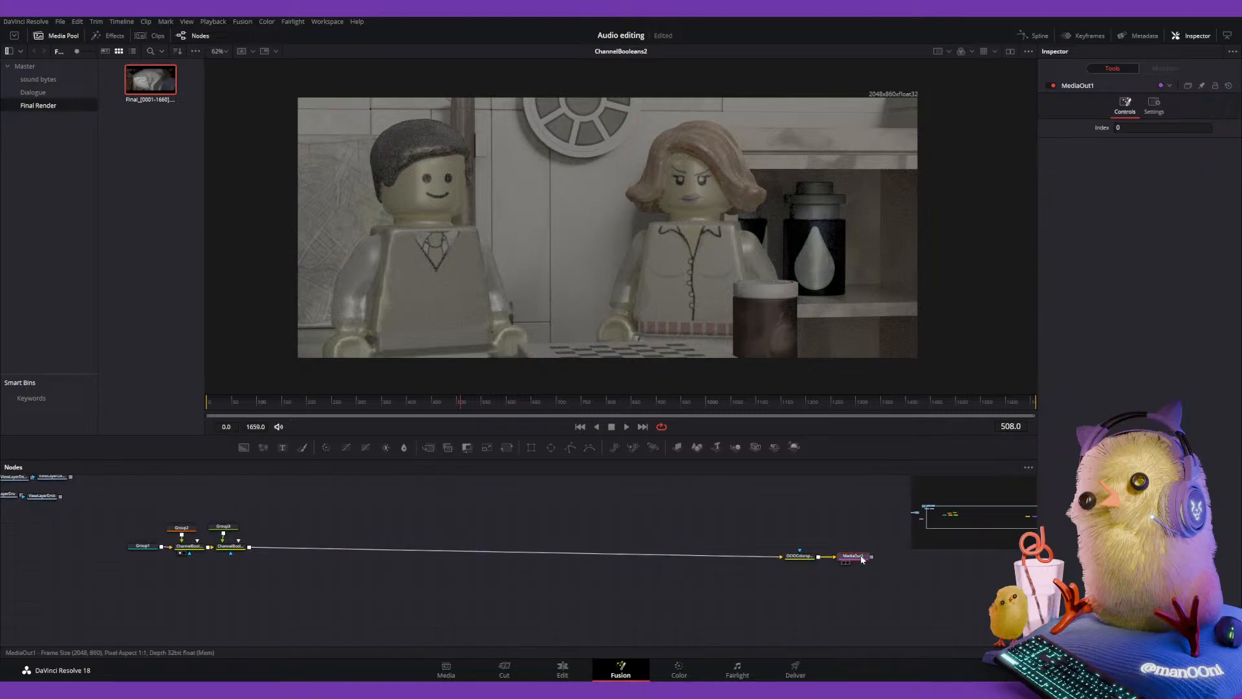
# Preview MediaIn1, connect it to OCIOColorspace1 in place of the combined passes and display MediaOut1.
pyautogui.moveTo(493, 508); pyautogui.dragTo(677, 510, button='middle')
pyautogui.scroll(3, 448, 540)
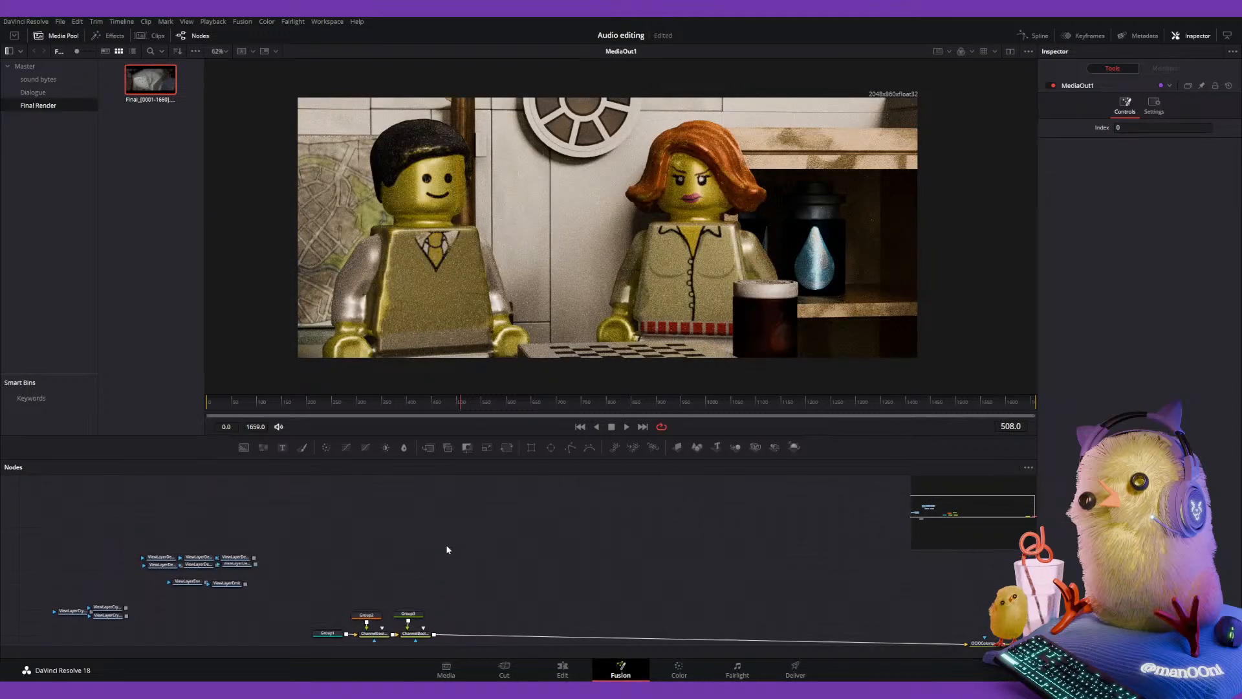
pyautogui.scroll(-2, 453, 547)
pyautogui.moveTo(510, 577); pyautogui.dragTo(654, 589, button='middle')
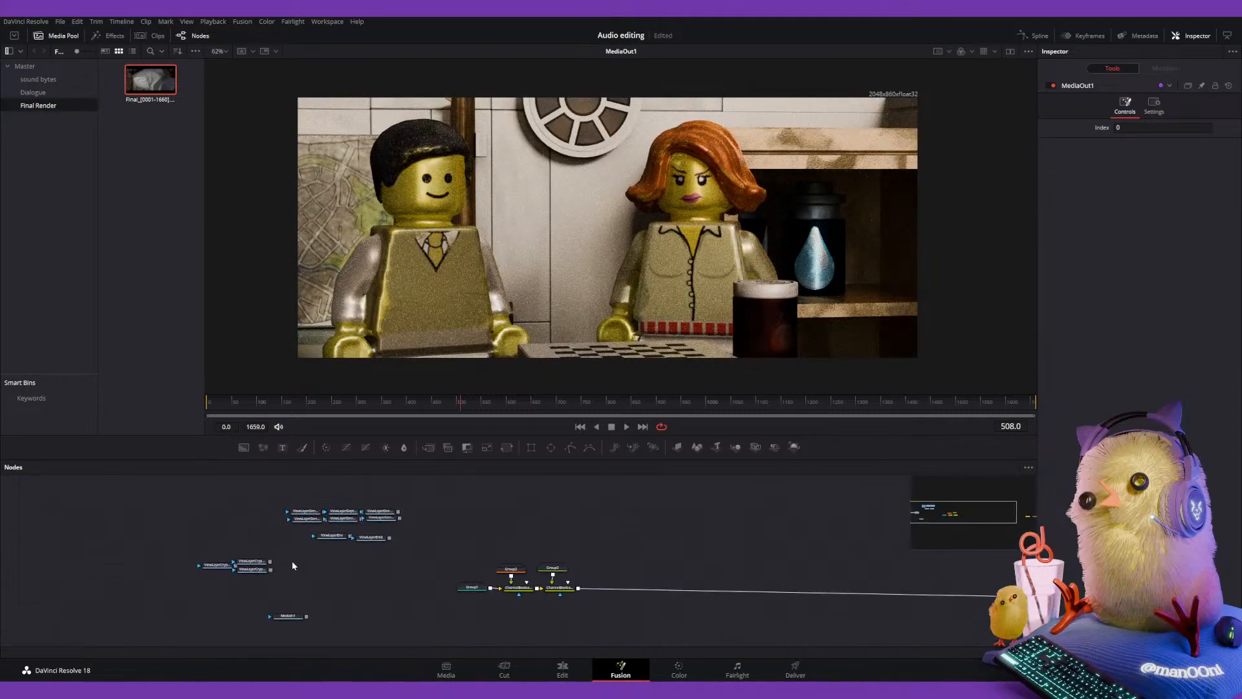
pyautogui.click(279, 615)
pyautogui.moveTo(552, 558); pyautogui.dragTo(490, 550, button='middle')
pyautogui.moveTo(236, 575); pyautogui.dragTo(140, 574, button='middle')
pyautogui.moveTo(148, 608); pyautogui.dragTo(647, 614)
pyautogui.moveTo(145, 608); pyautogui.dragTo(950, 590)
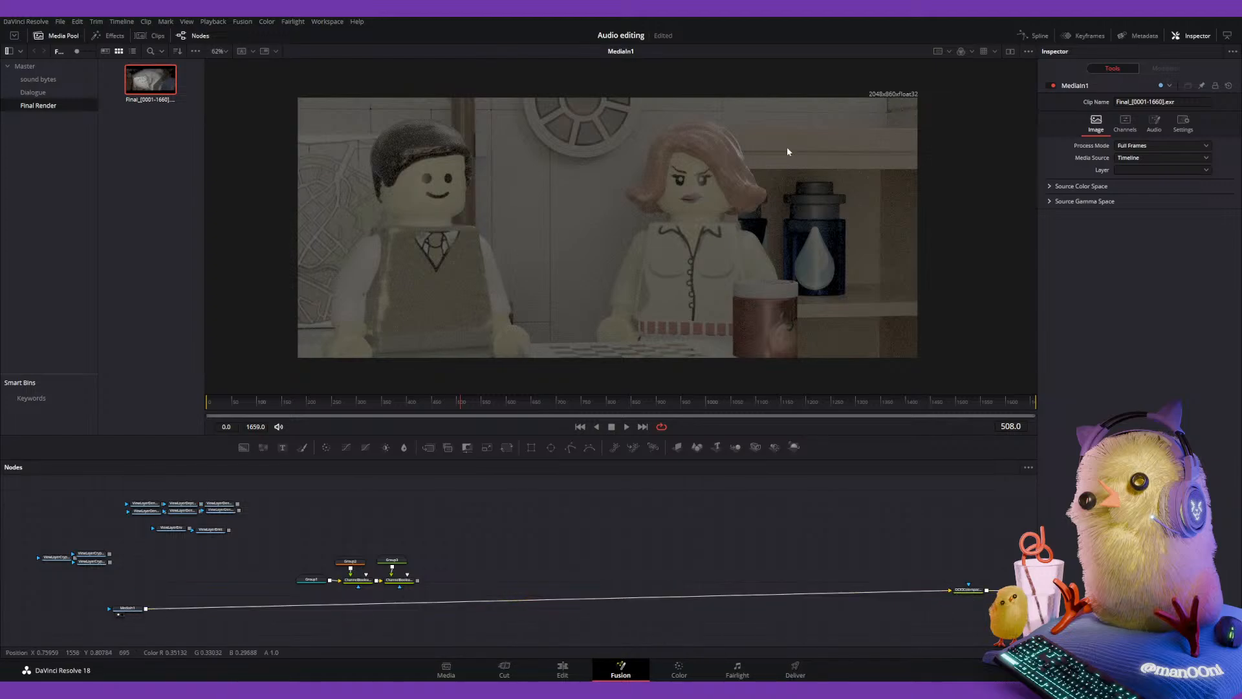
pyautogui.click(1019, 590)
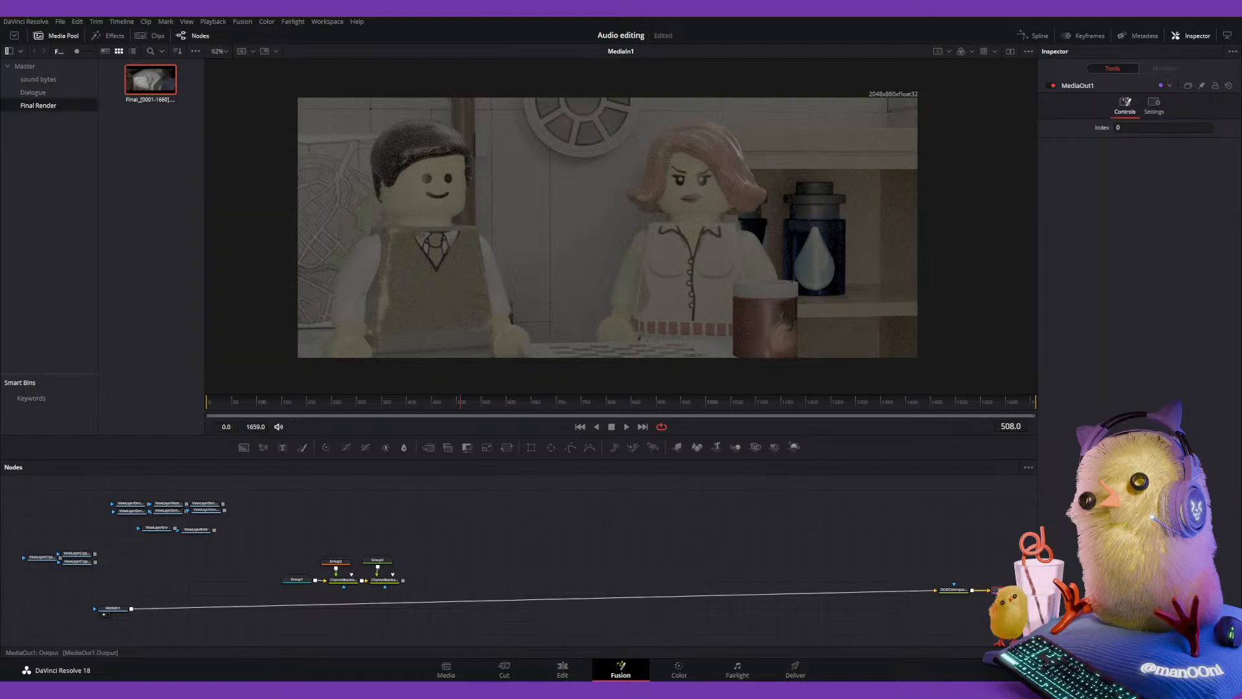
pyautogui.press('1')
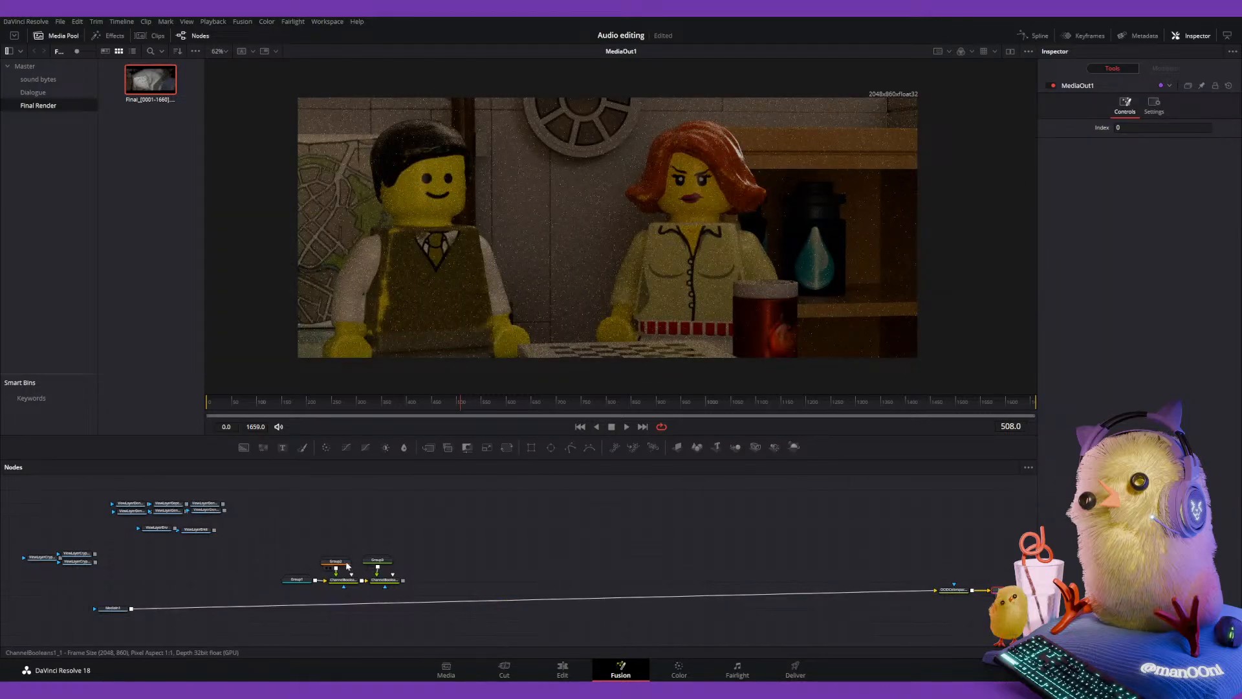
# Move MediaIn1 beneath the combined pass chain and select the three groups with their two Channel Booleans nodes.
pyautogui.moveTo(111, 609); pyautogui.dragTo(308, 618)
pyautogui.moveTo(469, 513); pyautogui.dragTo(236, 602)
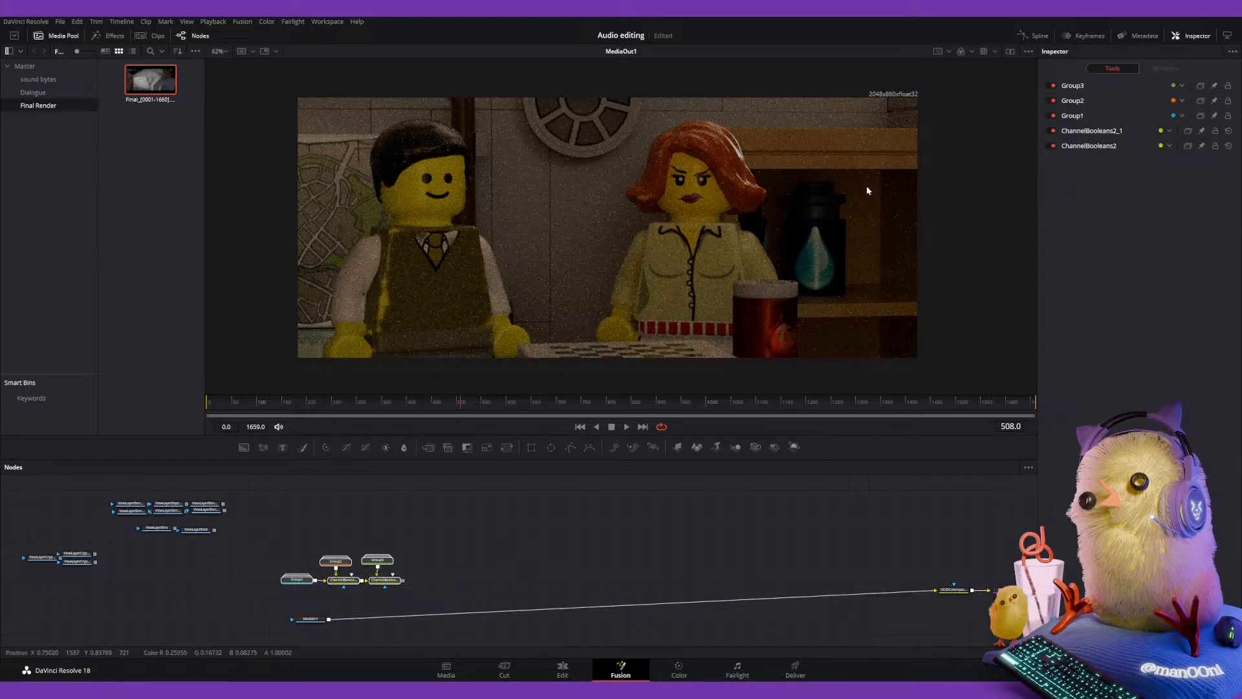
pyautogui.moveTo(375, 564); pyautogui.dragTo(587, 565, button='middle')
pyautogui.scroll(2, 436, 584)
pyautogui.scroll(-3, 435, 583)
pyautogui.keyDown('ctrl'); pyautogui.scroll(3, 436, 583); pyautogui.keyUp('ctrl')
pyautogui.moveTo(402, 558); pyautogui.dragTo(545, 625, button='middle')
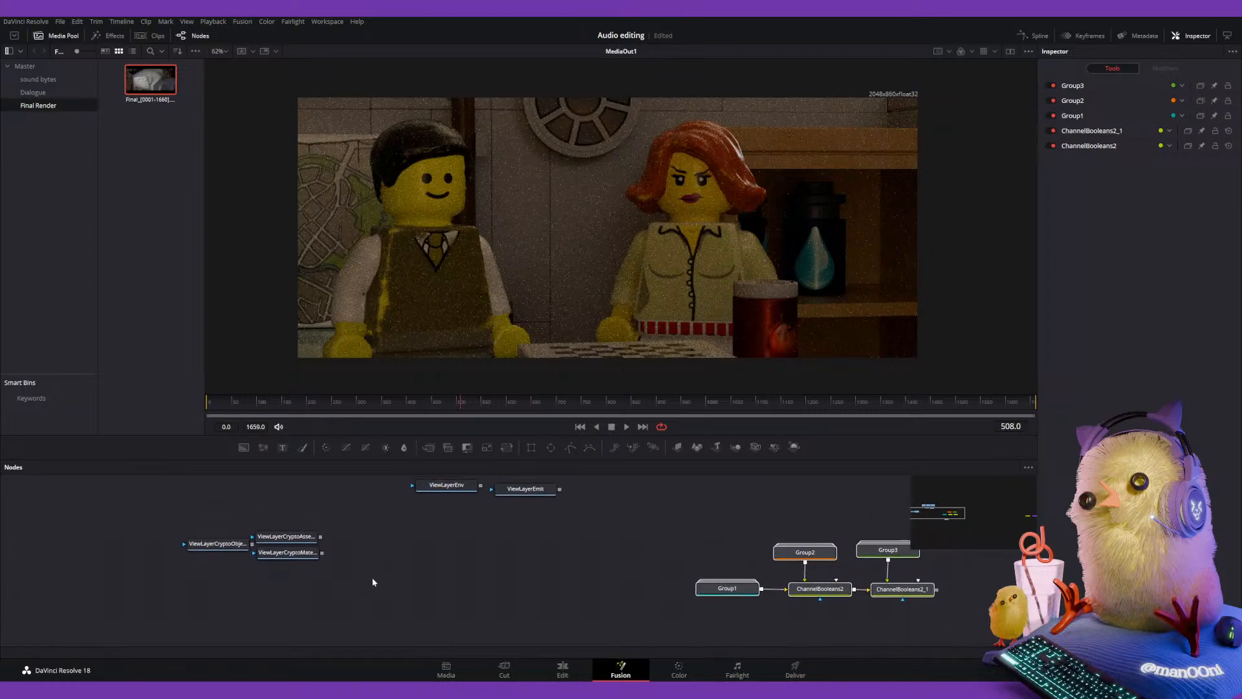
# Preview the ViewLayerEnv and ViewLayerEmit passes one after the other in the viewer.
pyautogui.moveTo(449, 527); pyautogui.dragTo(347, 574, button='middle')
pyautogui.click(348, 563)
pyautogui.press('1')
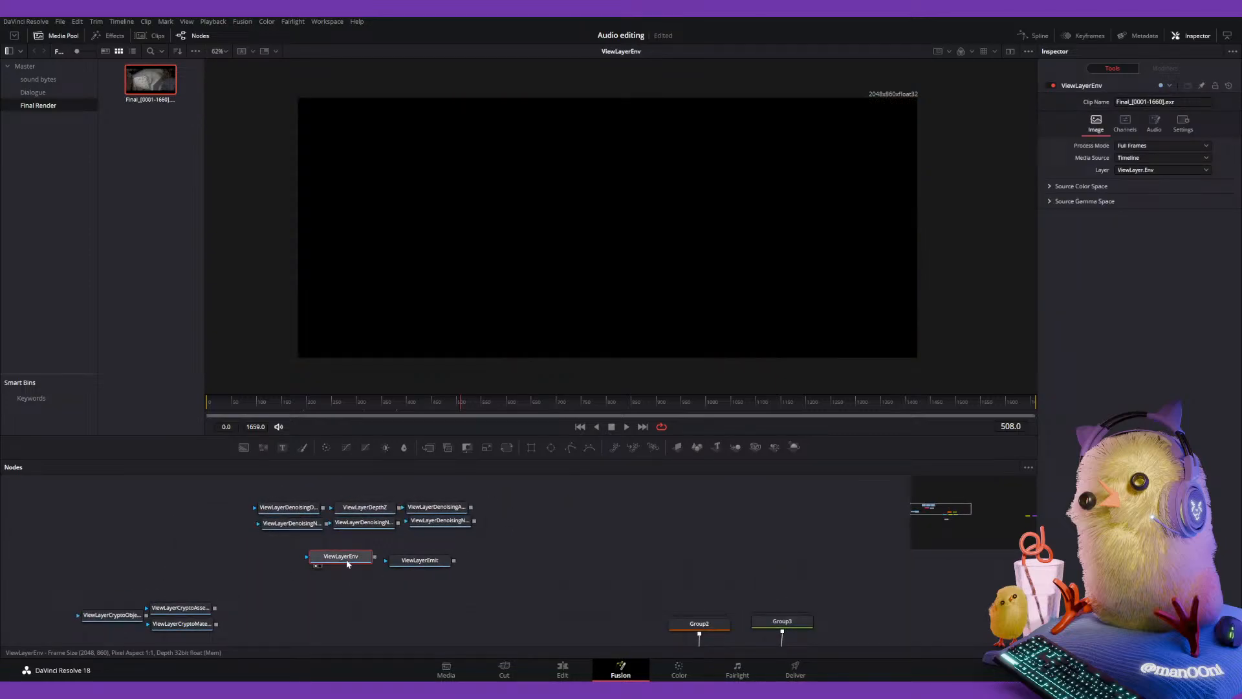
pyautogui.click(425, 561)
pyautogui.press('1')
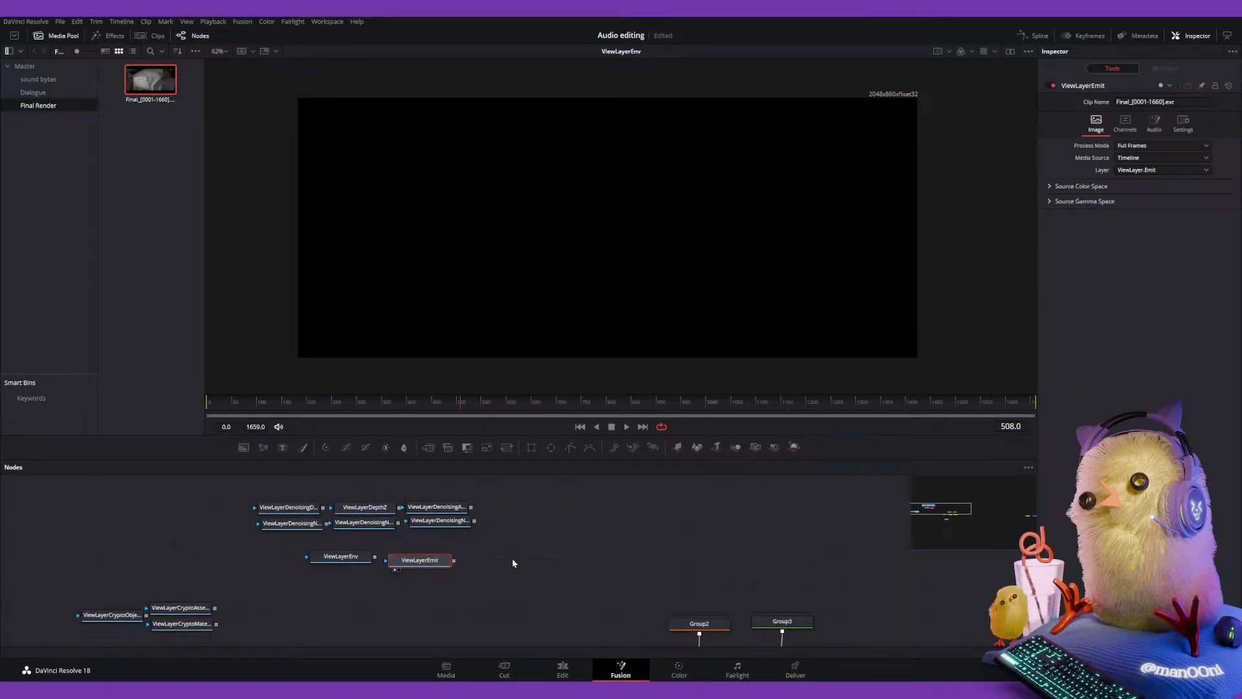
# Preview Group2 and Group1 individually to examine the passes feeding the combined chain.
pyautogui.moveTo(580, 549); pyautogui.dragTo(621, 558, button='middle')
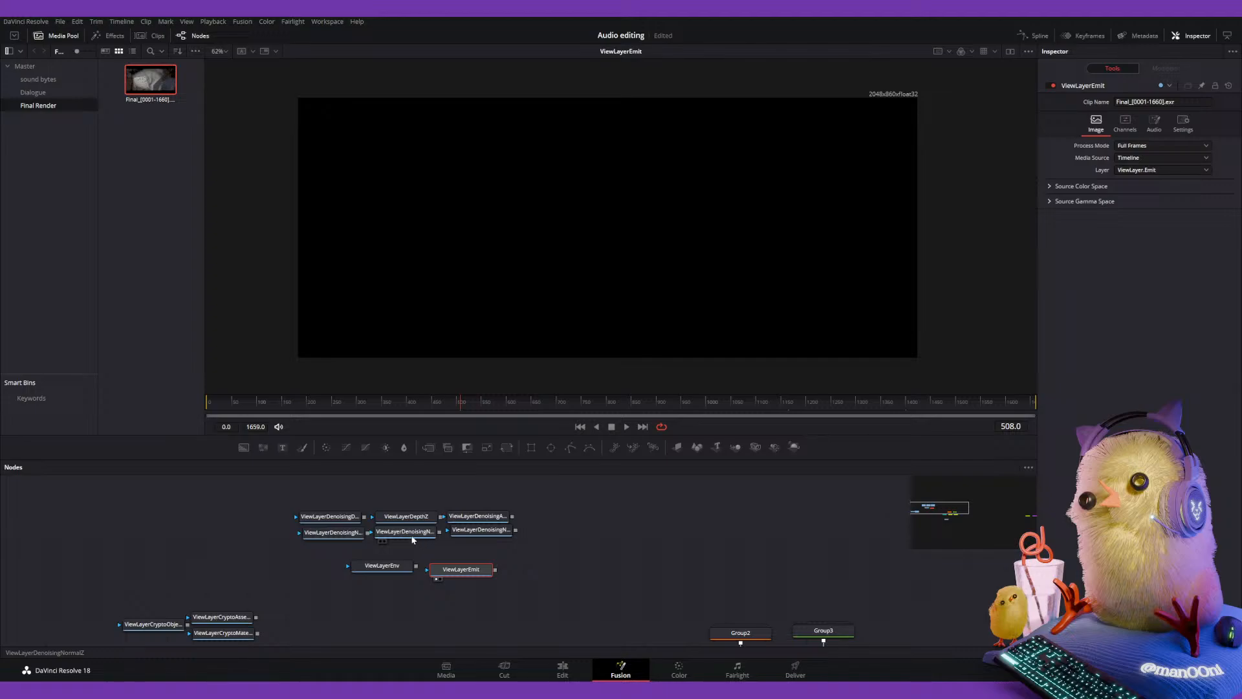
pyautogui.moveTo(741, 633); pyautogui.dragTo(393, 525, button='middle')
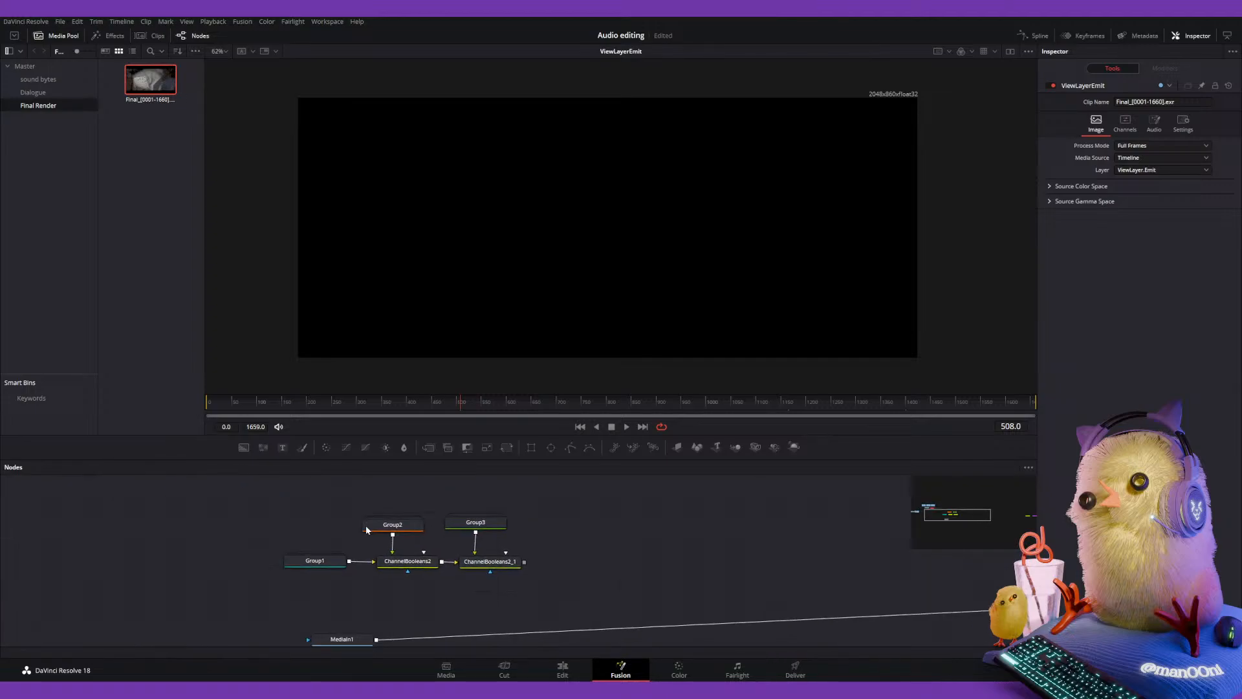
pyautogui.click(388, 524)
pyautogui.press('1')
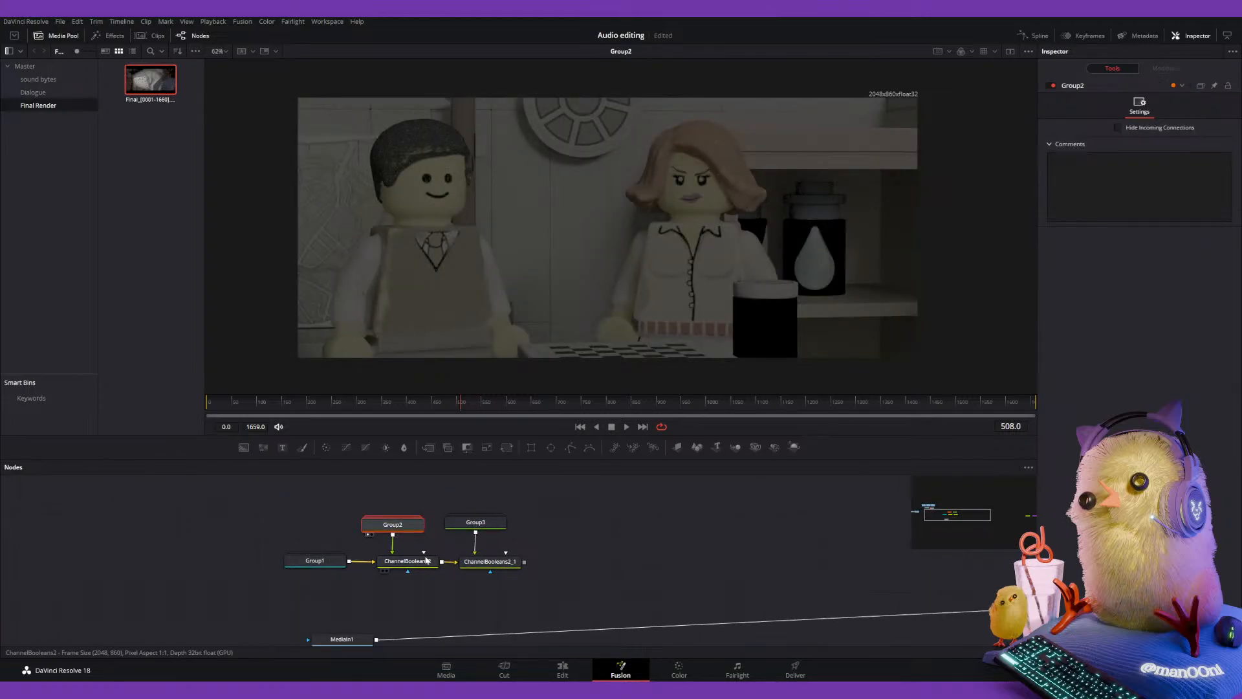
pyautogui.click(314, 560)
pyautogui.press('1')
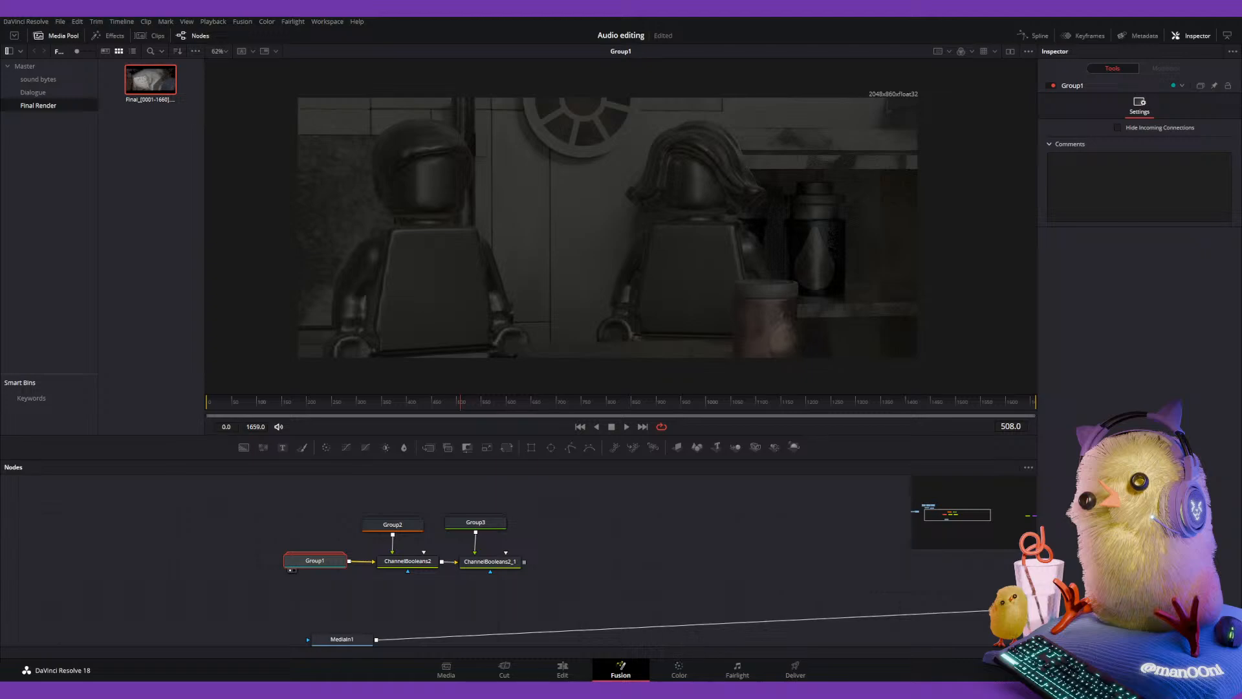
# Inspect Group3 and the operation settings of ChannelBooleans2 and ChannelBooleans2_1.
pyautogui.moveTo(242, 540); pyautogui.dragTo(149, 520, button='middle')
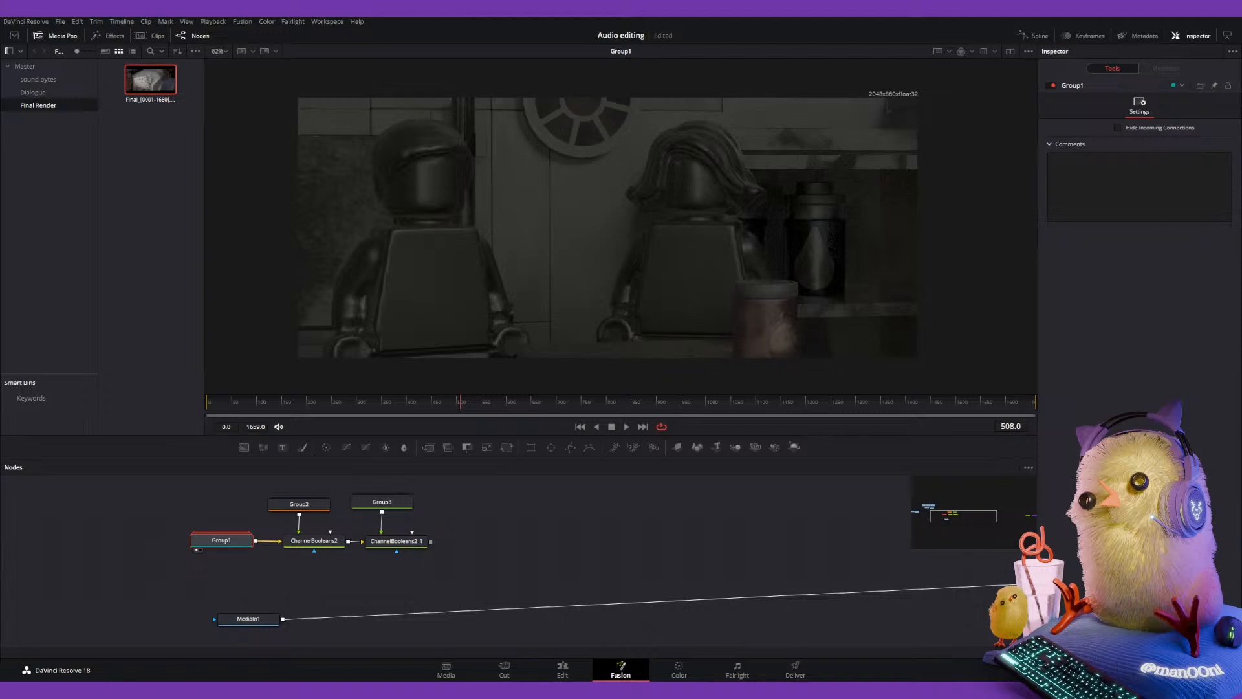
pyautogui.moveTo(272, 548); pyautogui.dragTo(353, 606, button='middle')
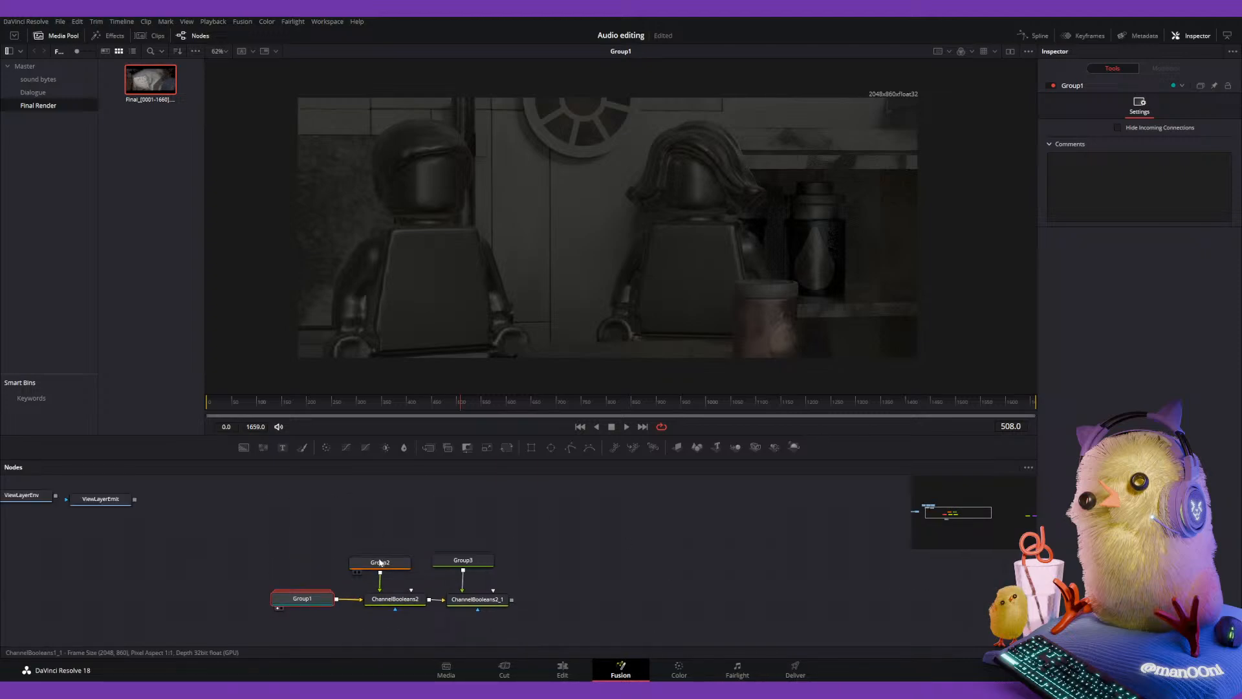
pyautogui.moveTo(387, 532); pyautogui.dragTo(351, 479, button='middle')
pyautogui.moveTo(555, 608); pyautogui.dragTo(678, 619, button='middle')
pyautogui.click(549, 525)
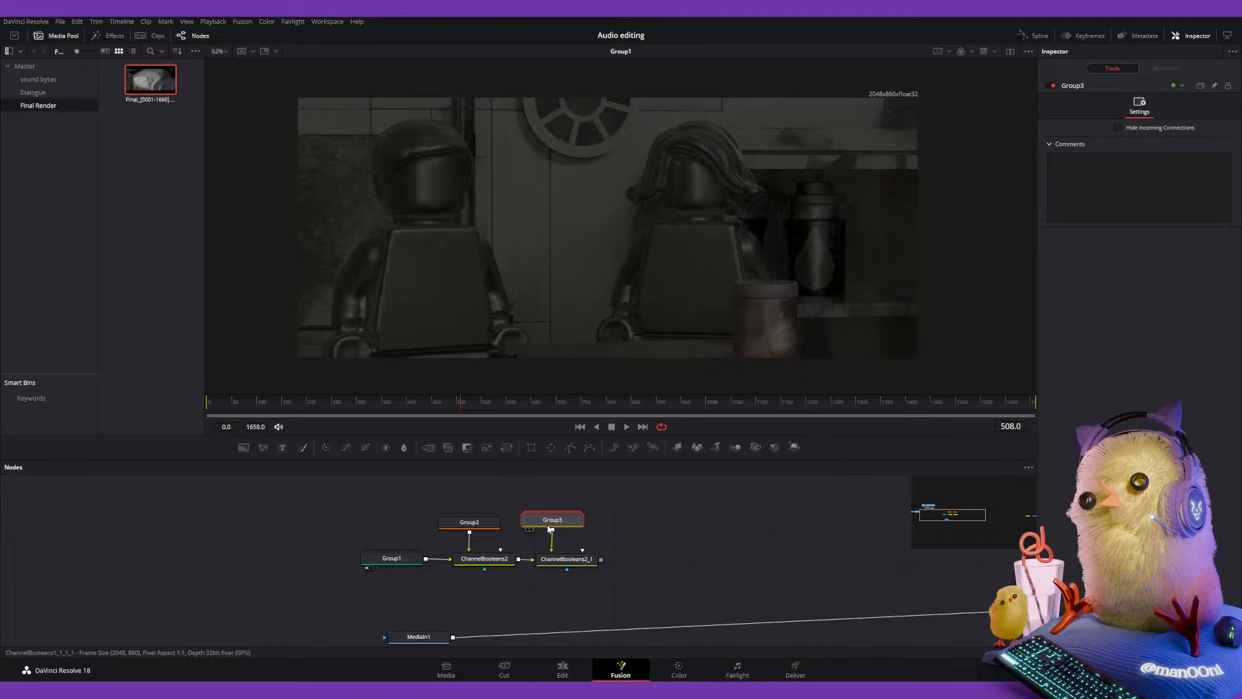
pyautogui.moveTo(610, 582); pyautogui.dragTo(575, 576, button='middle')
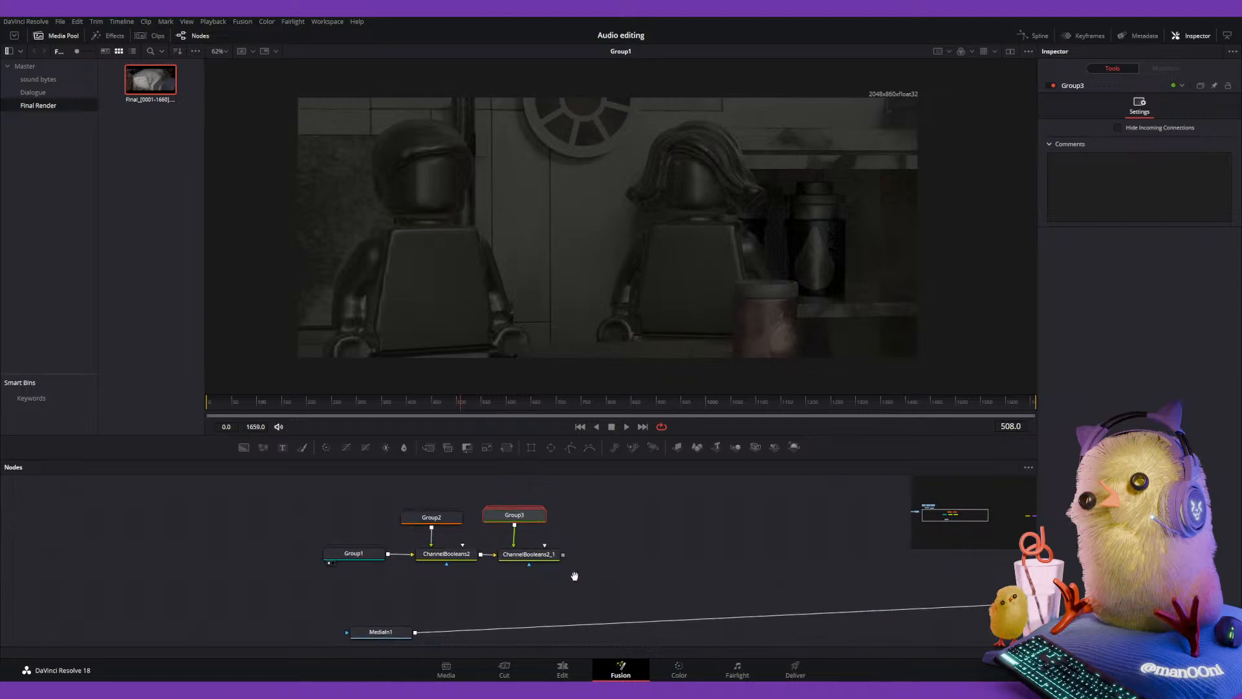
pyautogui.click(446, 554)
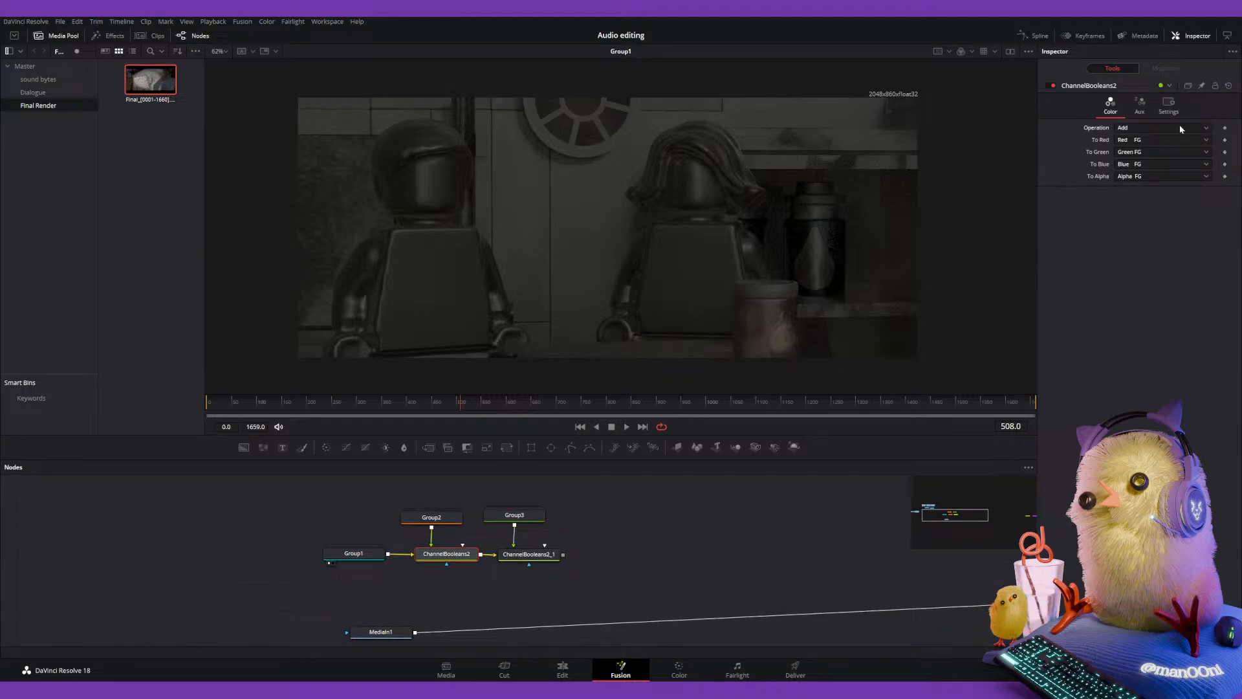
pyautogui.click(528, 554)
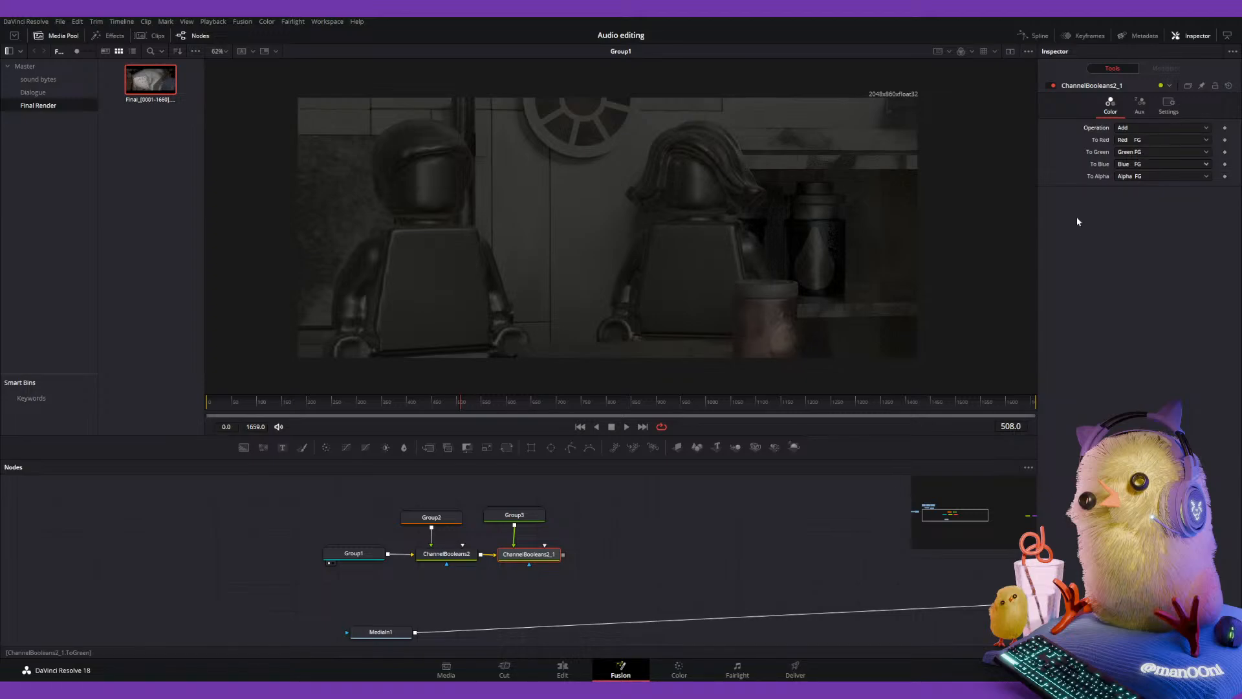
# Move ViewLayerEnv next to Group3, near the end of the combined pass chain.
pyautogui.keyDown('ctrl'); pyautogui.scroll(-3, 455, 563); pyautogui.keyUp('ctrl')
pyautogui.moveTo(401, 557); pyautogui.dragTo(450, 555, button='middle')
pyautogui.keyDown('ctrl'); pyautogui.scroll(2, 405, 564); pyautogui.keyUp('ctrl')
pyautogui.moveTo(319, 490); pyautogui.dragTo(358, 535, button='middle')
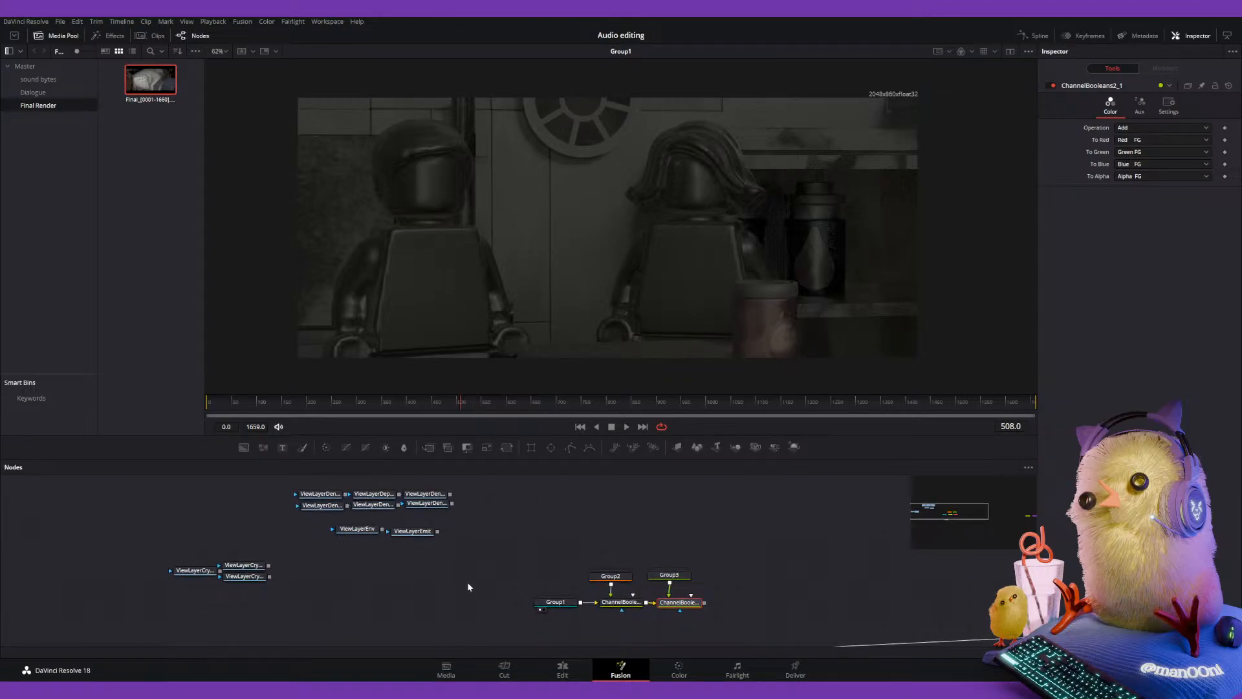
pyautogui.keyDown('ctrl'); pyautogui.scroll(2, 343, 577); pyautogui.keyUp('ctrl')
pyautogui.moveTo(469, 519); pyautogui.dragTo(216, 519, button='middle')
pyautogui.moveTo(301, 551)
pyautogui.mouseDown(button='middle')
pyautogui.moveTo(402, 541)
pyautogui.moveTo(289, 557)
pyautogui.mouseUp(button='middle')
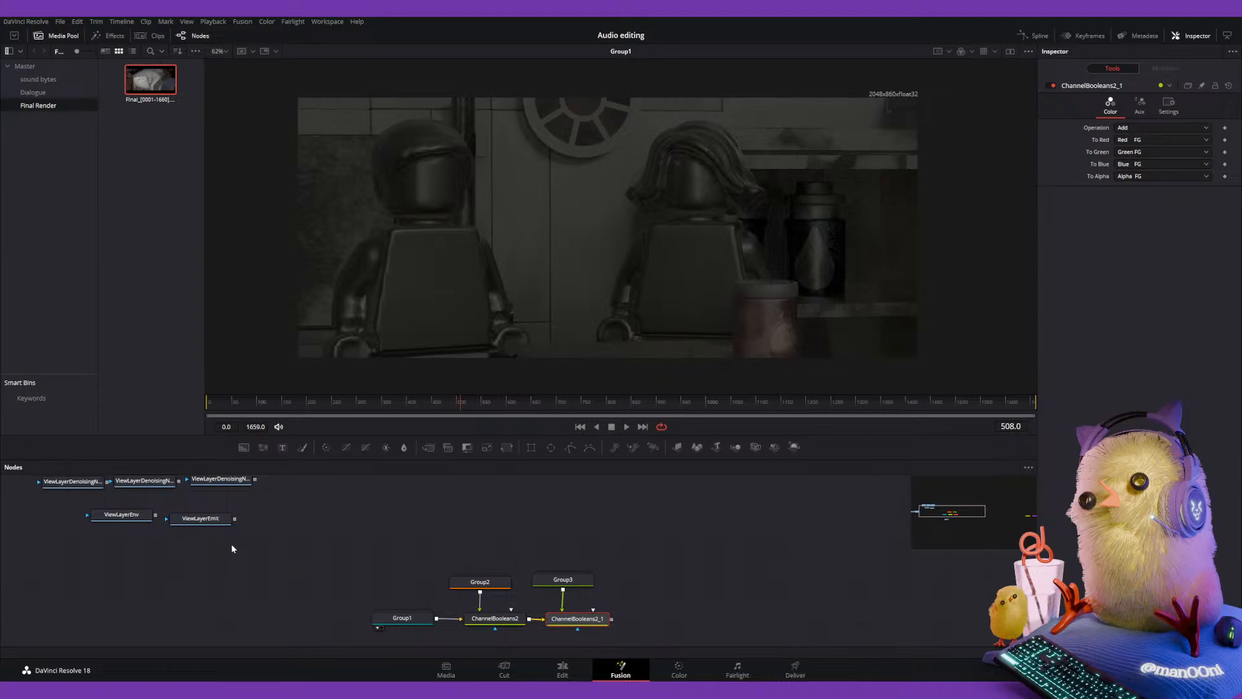
pyautogui.moveTo(128, 518); pyautogui.dragTo(644, 583)
pyautogui.moveTo(715, 602); pyautogui.dragTo(593, 551, button='middle')
# Paste a Channel Booleans copy after ChannelBooleans2_1 and connect ViewLayerEnv to its foreground input.
pyautogui.click(475, 571)
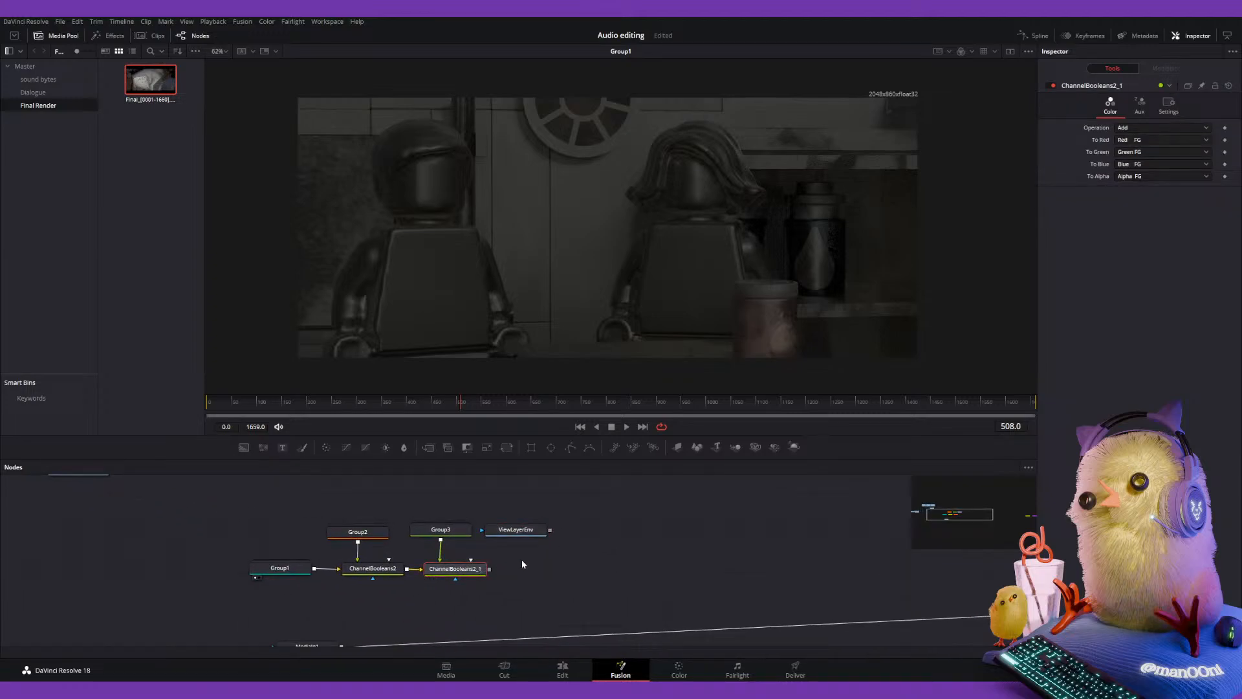
pyautogui.hotkey('ctrl', 'v')
pyautogui.moveTo(557, 568); pyautogui.dragTo(625, 548)
pyautogui.click(534, 534)
pyautogui.press('1')
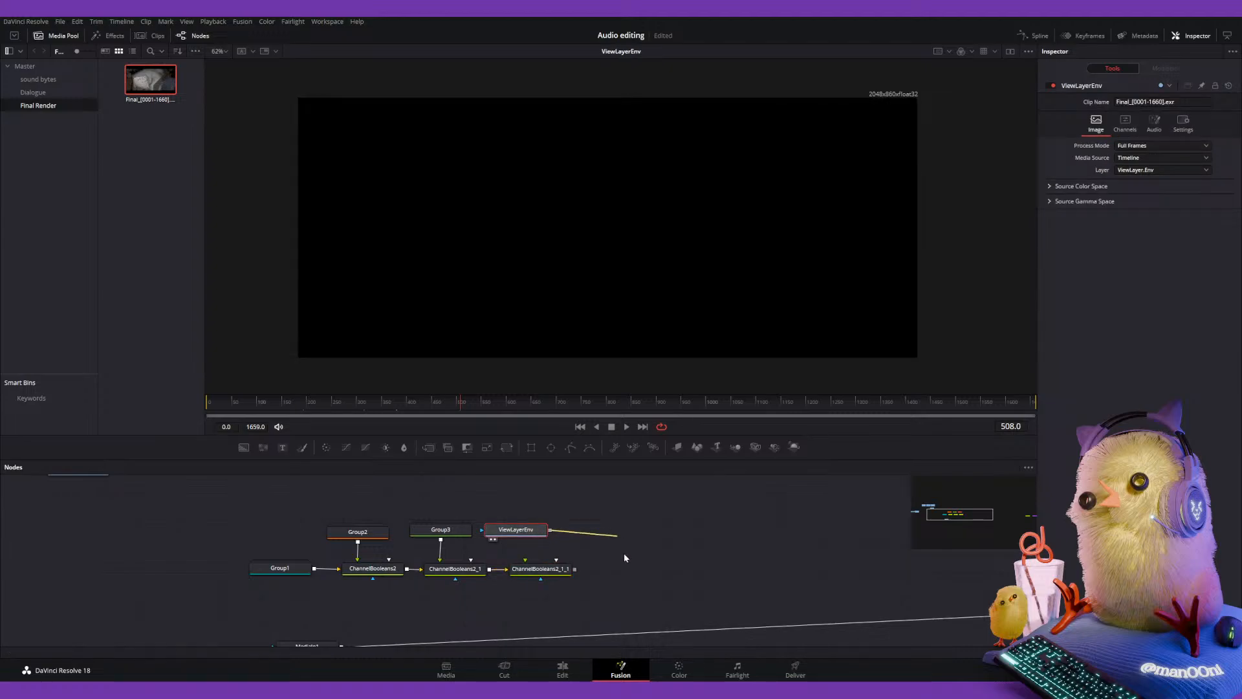
pyautogui.moveTo(522, 562); pyautogui.dragTo(538, 532)
pyautogui.click(542, 569)
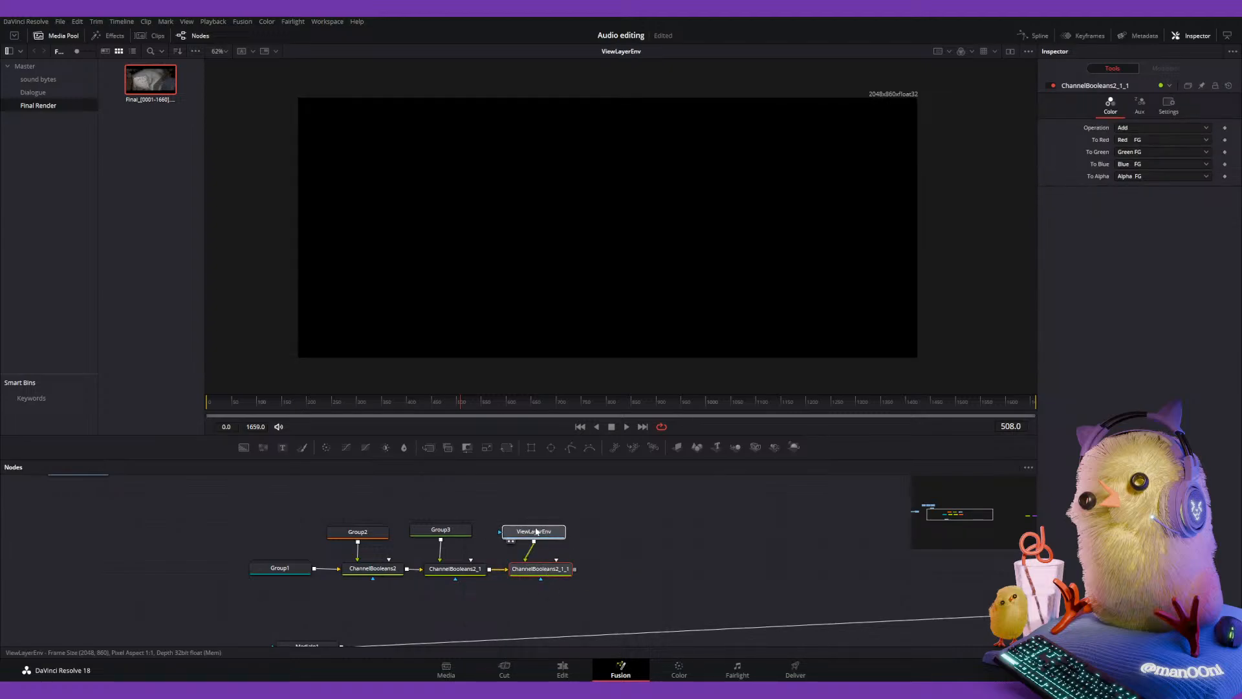
# Compare the outputs of ChannelBooleans2_1 and ChannelBooleans2_1_1 in the viewer.
pyautogui.click(547, 569)
pyautogui.press('1')
pyautogui.moveTo(544, 534); pyautogui.dragTo(652, 542, button='middle')
pyautogui.click(652, 542)
pyautogui.click(564, 581)
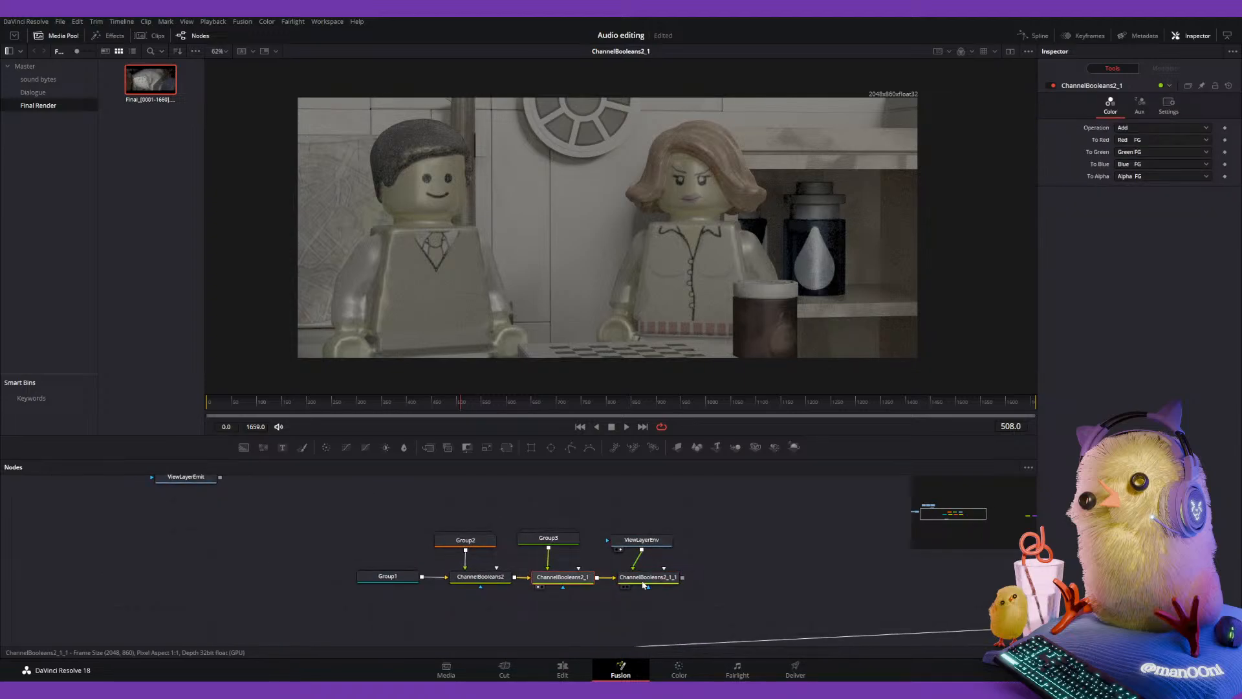
pyautogui.click(642, 582)
pyautogui.press('1')
# Move ViewLayerEmit beside ViewLayerEnv and append another Channel Booleans copy after ChannelBooleans2_1_1.
pyautogui.moveTo(619, 549); pyautogui.dragTo(939, 549, button='middle')
pyautogui.moveTo(425, 513); pyautogui.dragTo(368, 563, button='middle')
pyautogui.moveTo(460, 528); pyautogui.dragTo(995, 595)
pyautogui.moveTo(892, 592); pyautogui.dragTo(705, 585, button='middle')
pyautogui.moveTo(719, 621); pyautogui.dragTo(833, 587)
pyautogui.hotkey('ctrl', 'c')
pyautogui.hotkey('ctrl', 'v')
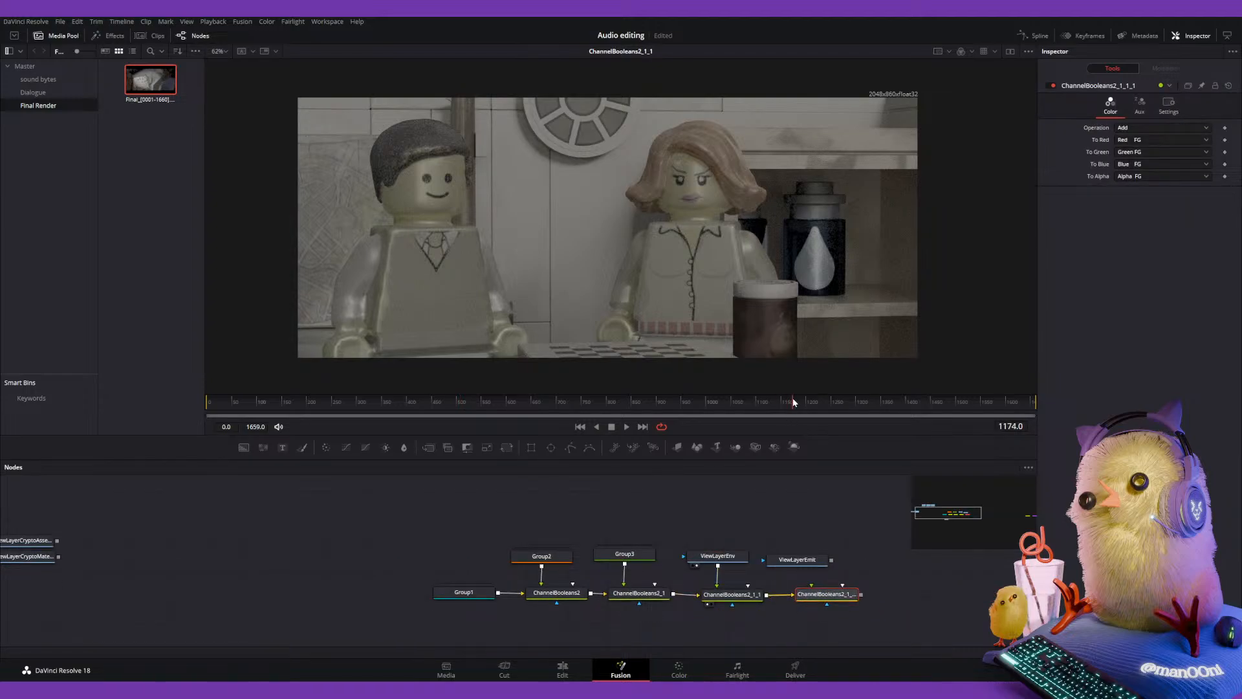
# Connect ViewLayerEmit to the foreground of the last Channel Booleans node and display the result at frame 1174.
pyautogui.moveTo(791, 575); pyautogui.dragTo(629, 576, button='middle')
pyautogui.moveTo(637, 563); pyautogui.dragTo(702, 550)
pyautogui.moveTo(632, 582); pyautogui.dragTo(650, 592)
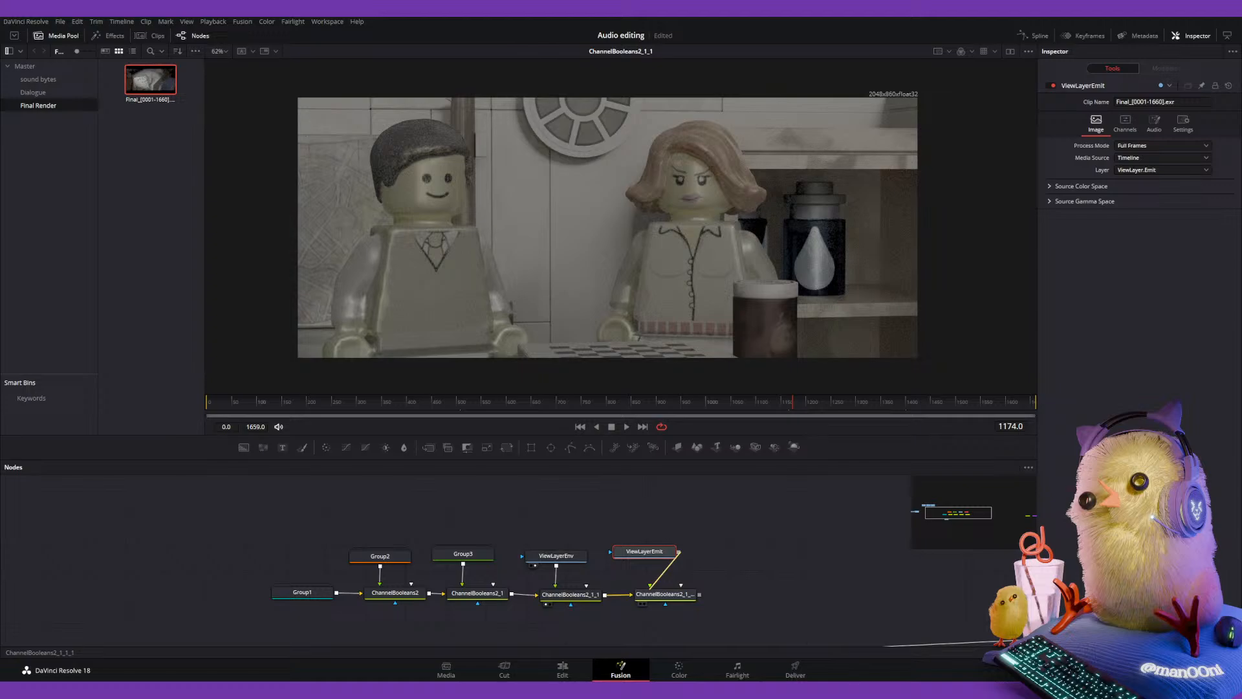
pyautogui.moveTo(650, 588); pyautogui.dragTo(651, 590)
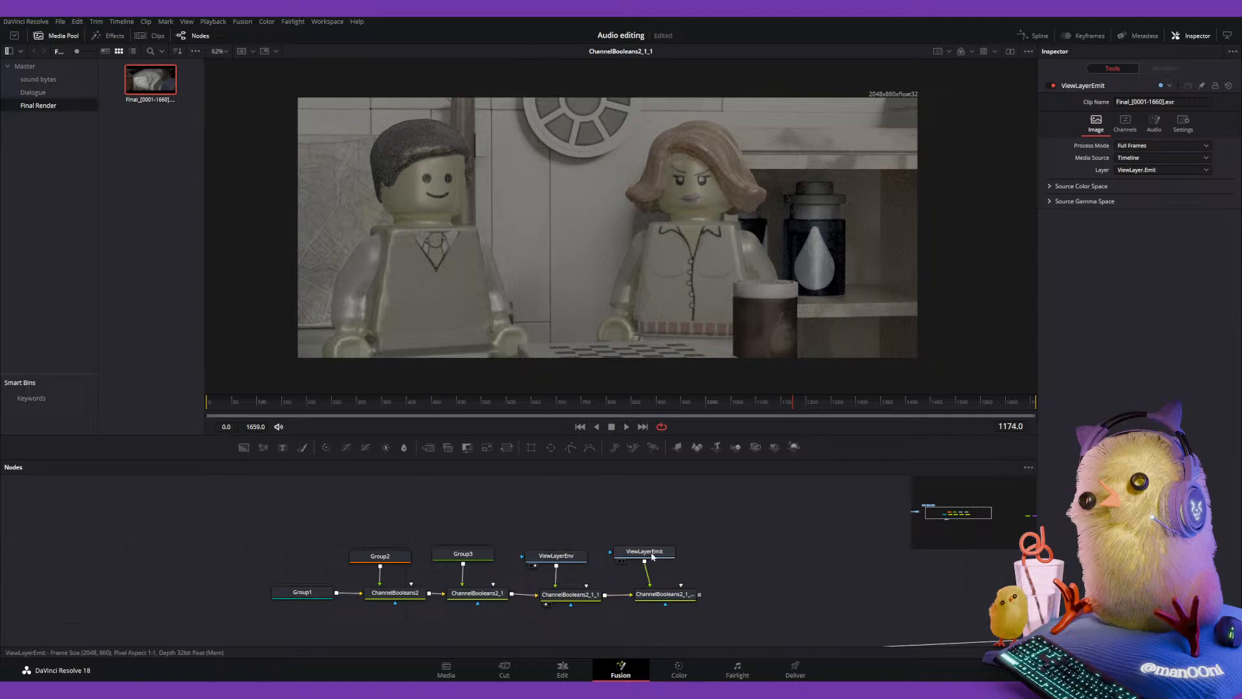
pyautogui.click(666, 597)
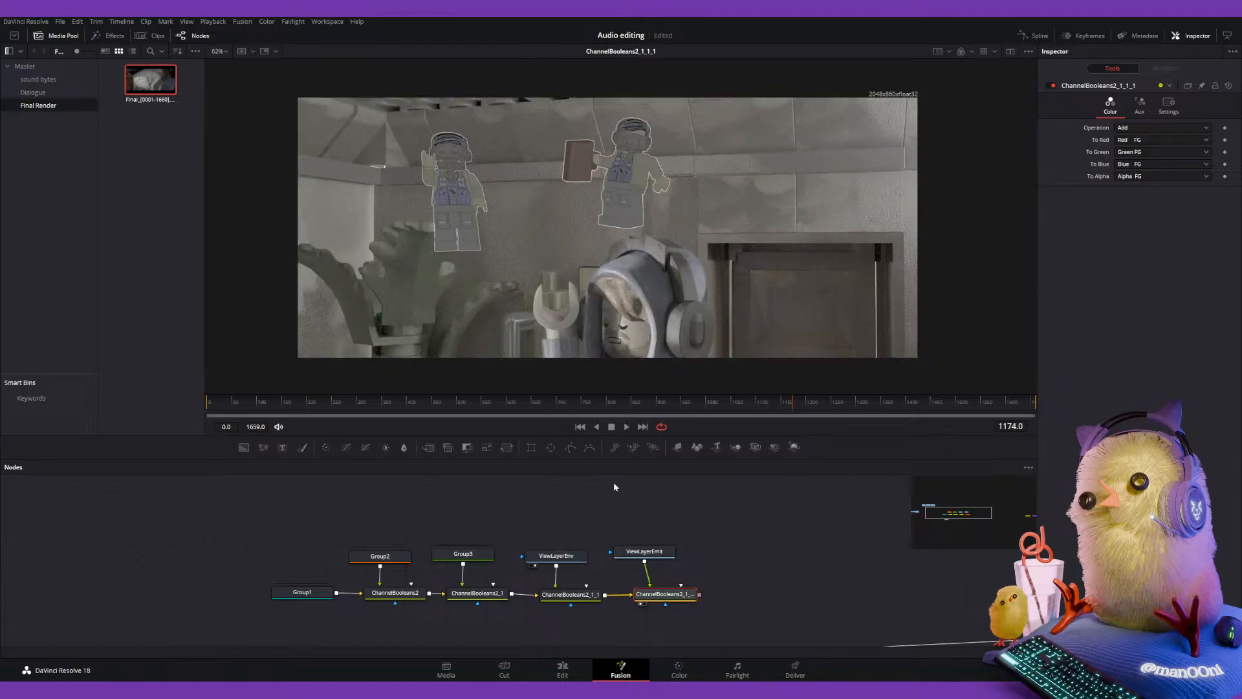
# Disconnect ViewLayerEmit from the last Channel Booleans node, compare the image with undo and redo, and restore the connection.
pyautogui.click(644, 552)
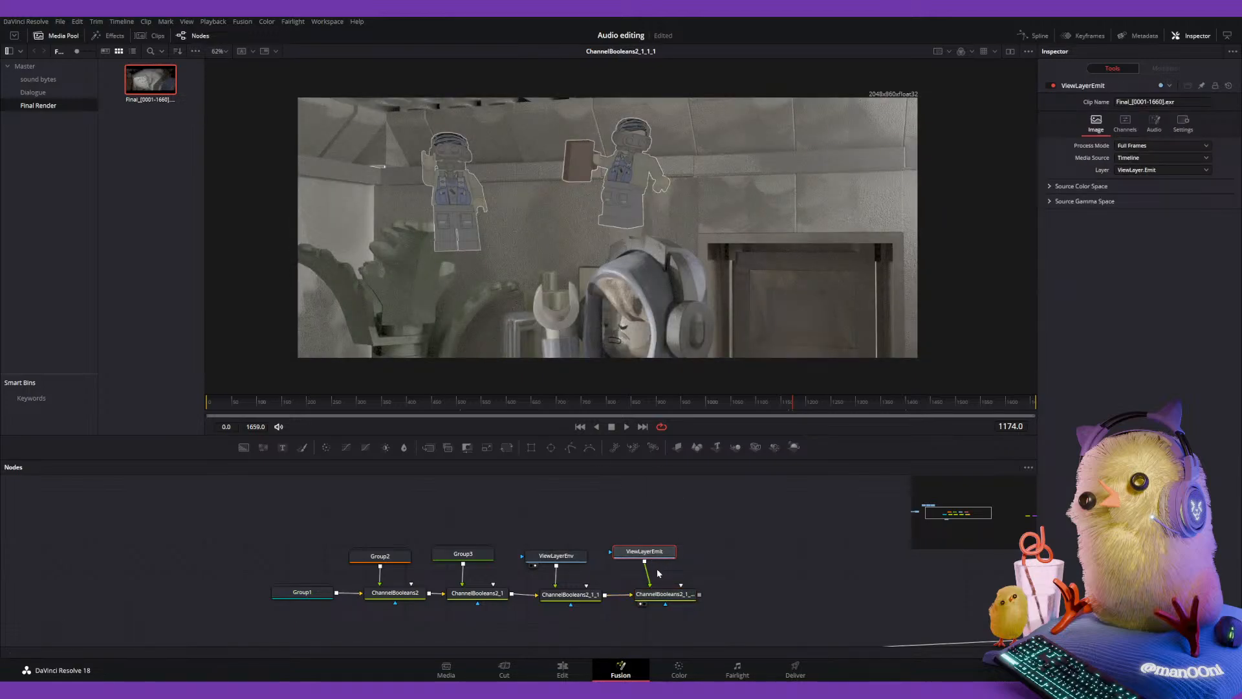
pyautogui.moveTo(654, 586); pyautogui.dragTo(736, 566)
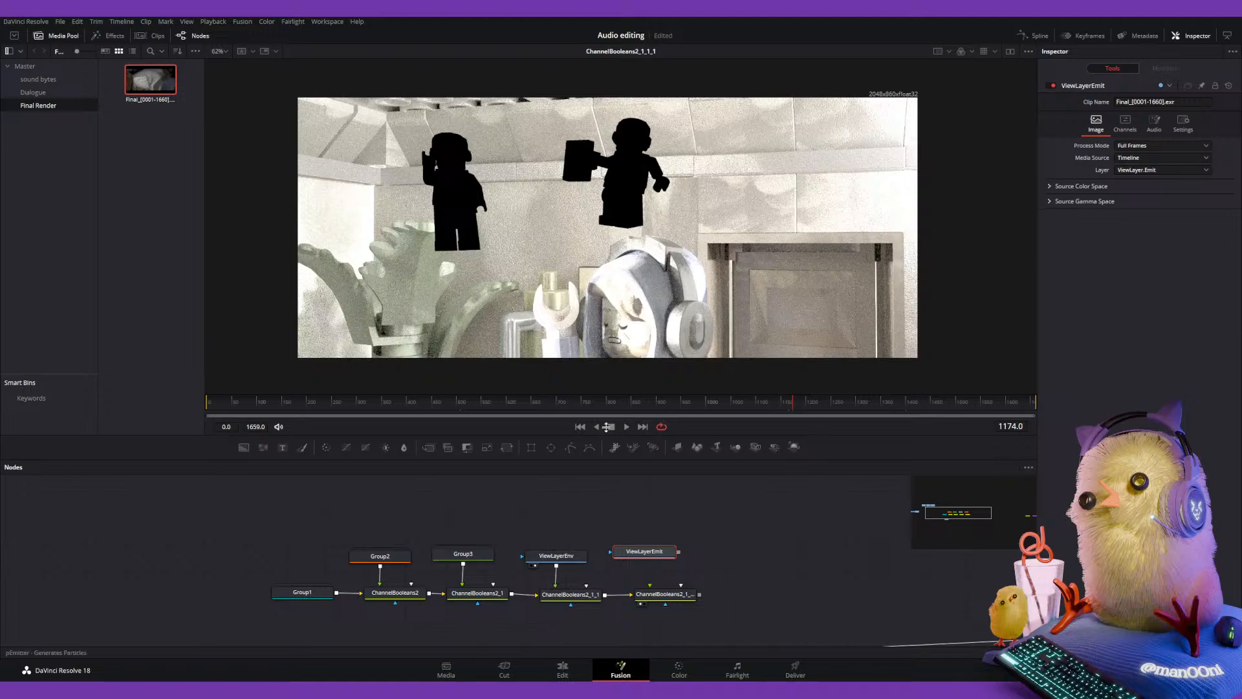
pyautogui.hotkey('ctrl', 'z')
pyautogui.hotkey('ctrl', 'shift', 'z')
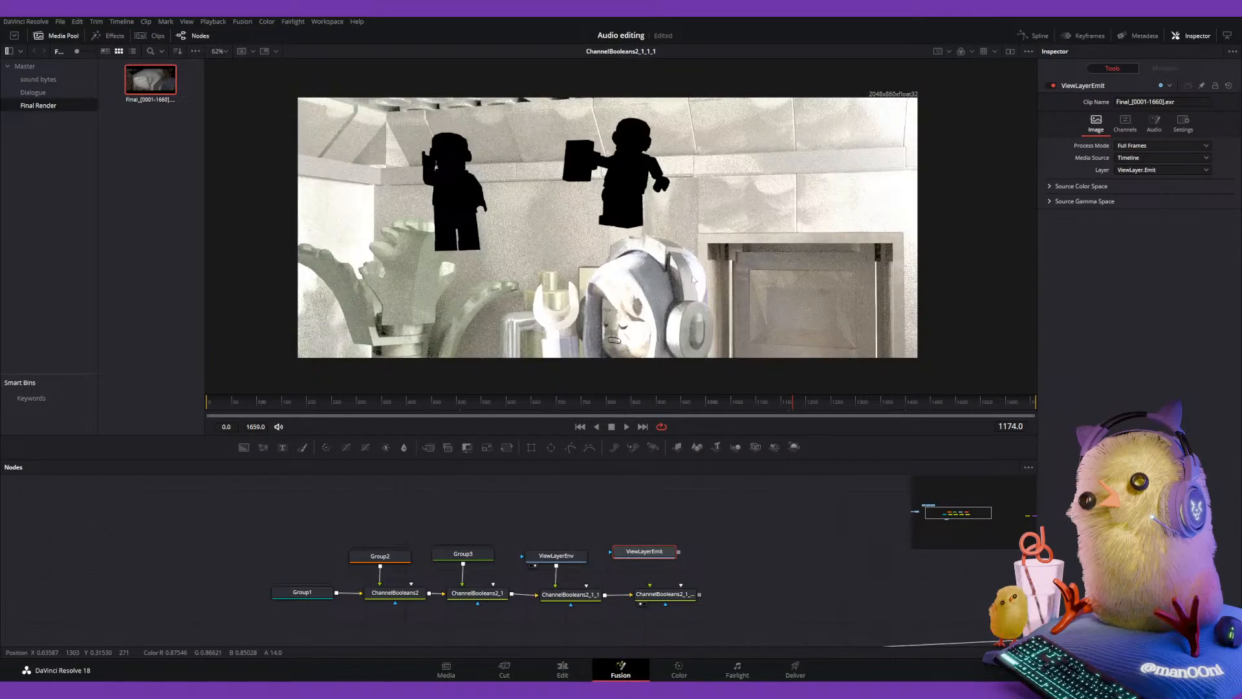
pyautogui.hotkey('ctrl', 'z')
pyautogui.hotkey('ctrl', 'shift', 'z')
pyautogui.hotkey('ctrl', 'z')
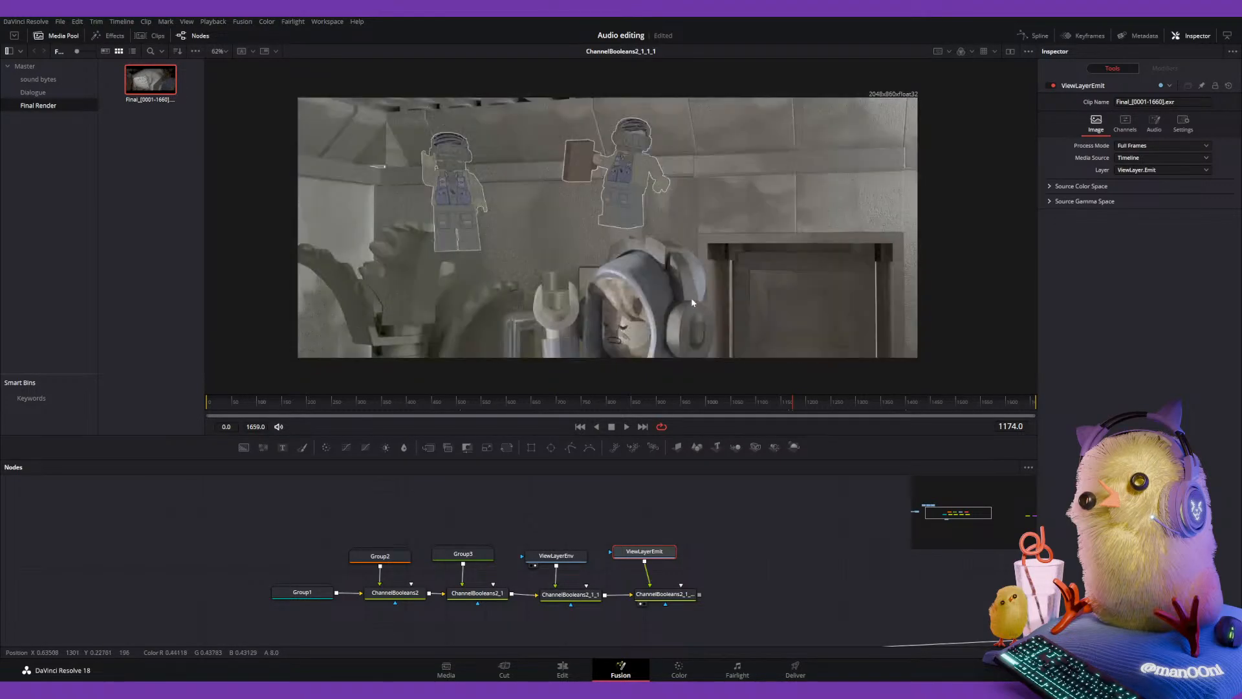
pyautogui.hotkey('ctrl', 'shift', 'z')
pyautogui.hotkey('ctrl', 'z')
pyautogui.hotkey('ctrl', 'shift', 'z')
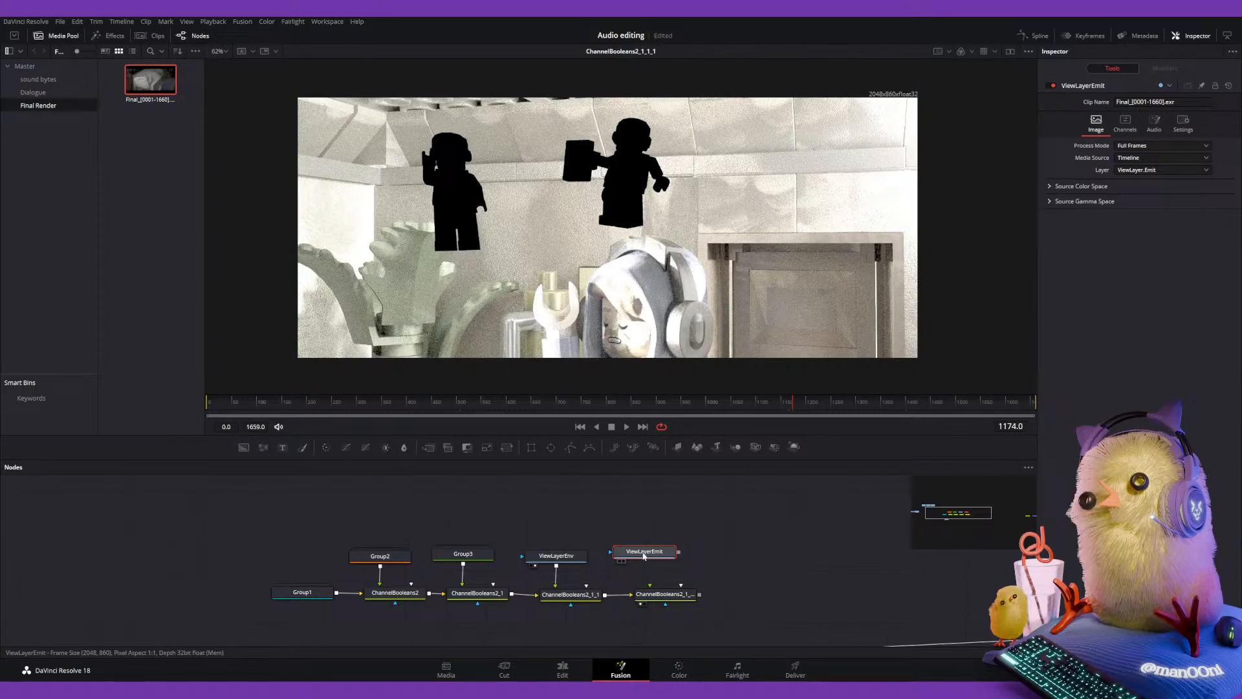
pyautogui.hotkey('ctrl', 'z')
# Try disconnecting ViewLayerEnv from its Channel Booleans node for comparison and undo the change.
pyautogui.click(559, 563)
pyautogui.moveTo(563, 558); pyautogui.dragTo(545, 541)
pyautogui.hotkey('ctrl', 'z')
pyautogui.hotkey('ctrl', 'shift', 'z')
pyautogui.hotkey('ctrl', 'z')
pyautogui.hotkey('ctrl', 'z')
# Nudge ViewLayerEnv and ViewLayerEmit into line above their Channel Booleans nodes.
pyautogui.moveTo(575, 552); pyautogui.dragTo(573, 553)
pyautogui.moveTo(654, 553); pyautogui.dragTo(660, 554)
pyautogui.click(661, 554)
pyautogui.moveTo(673, 567); pyautogui.dragTo(743, 552, button='middle')
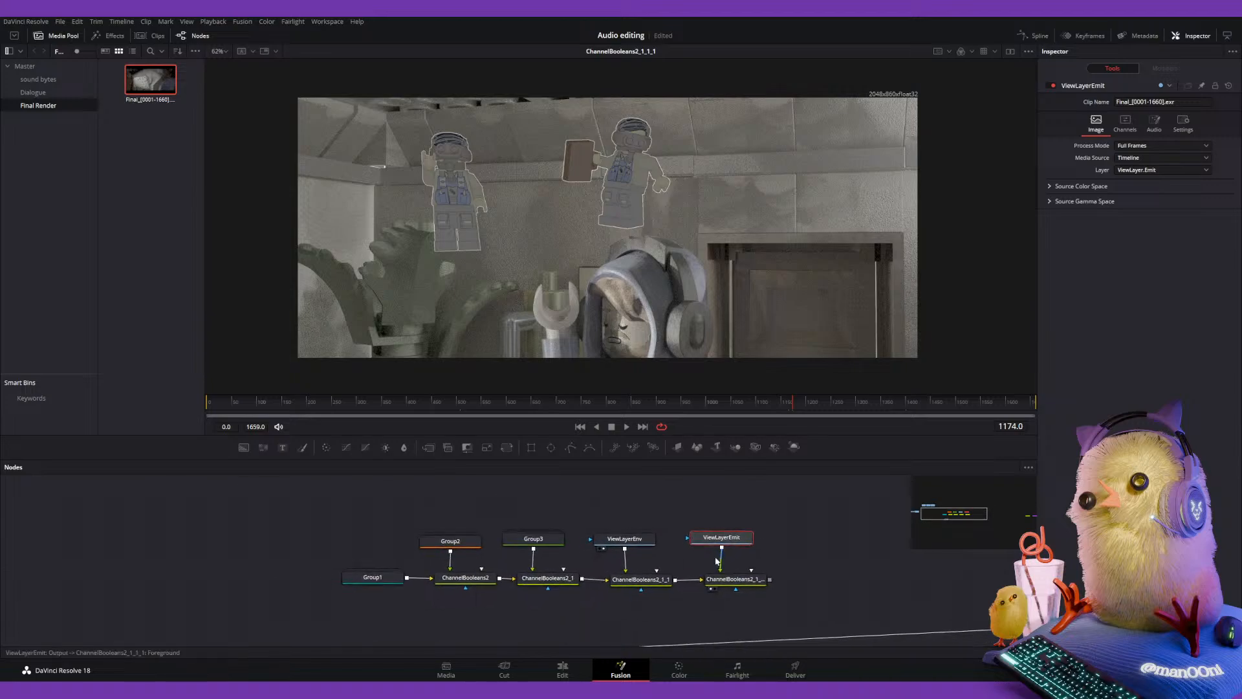
# Compare the last two Channel Booleans outputs, ChannelBooleans2_1_1 and ChannelBooleans2_1_1_1, in the viewer.
pyautogui.click(637, 584)
pyautogui.click(715, 585)
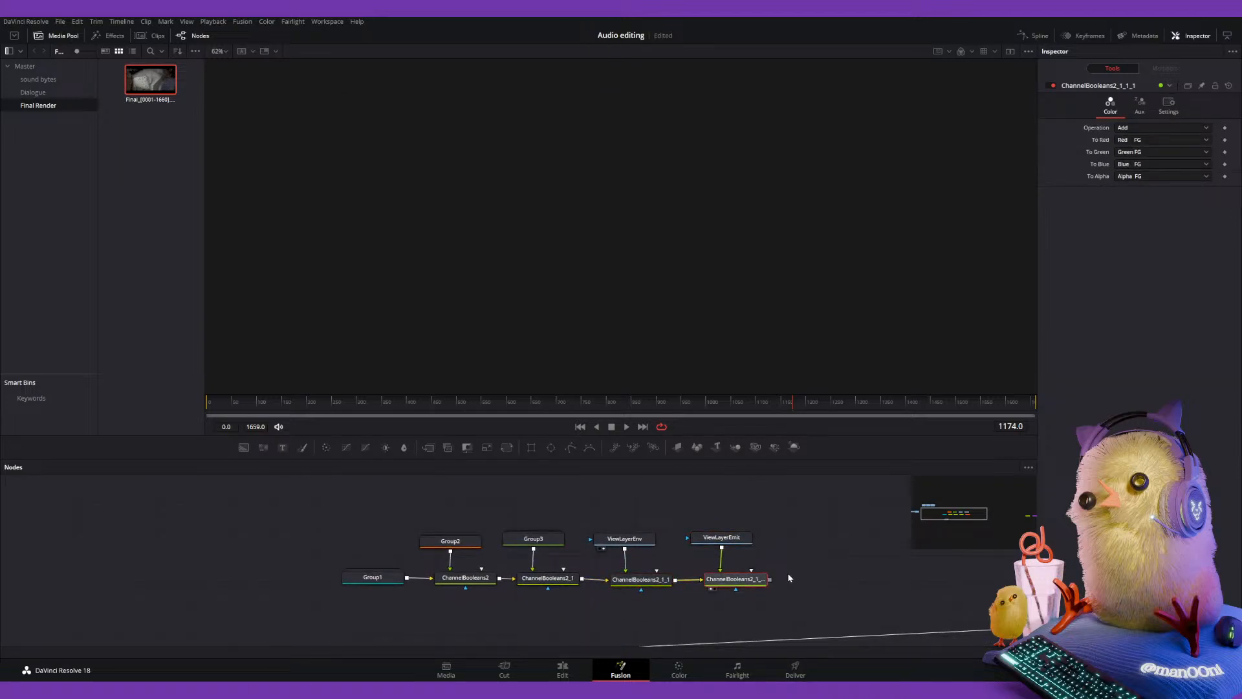
pyautogui.click(639, 581)
pyautogui.press('1')
pyautogui.click(730, 582)
pyautogui.press('1')
pyautogui.click(633, 544)
# Alternate the viewer between MediaIn1 and ChannelBooleans2_1_1_1 to compare the original render with the rebuilt passes.
pyautogui.moveTo(741, 566); pyautogui.dragTo(474, 558, button='middle')
pyautogui.scroll(-1, 511, 575)
pyautogui.keyDown('ctrl'); pyautogui.scroll(-2, 369, 580); pyautogui.keyUp('ctrl')
pyautogui.click(198, 606)
pyautogui.press('1')
pyautogui.click(443, 553)
pyautogui.press('1')
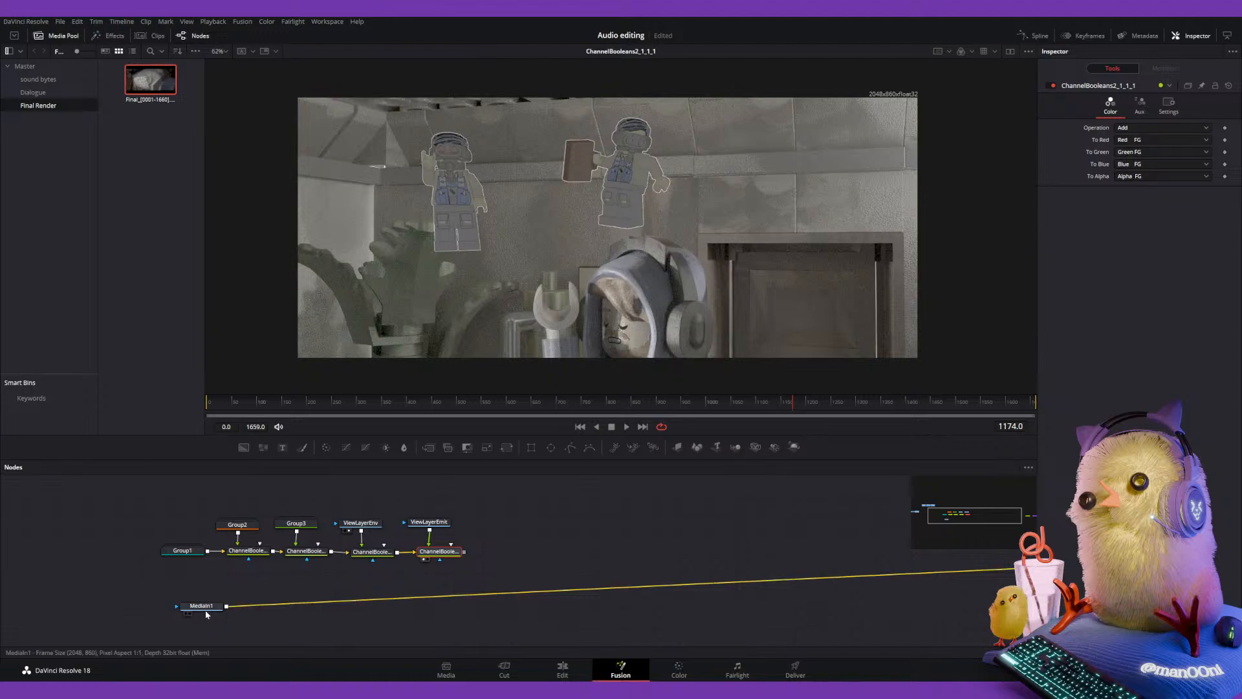
pyautogui.click(208, 608)
pyautogui.press('1')
pyautogui.click(440, 553)
pyautogui.press('1')
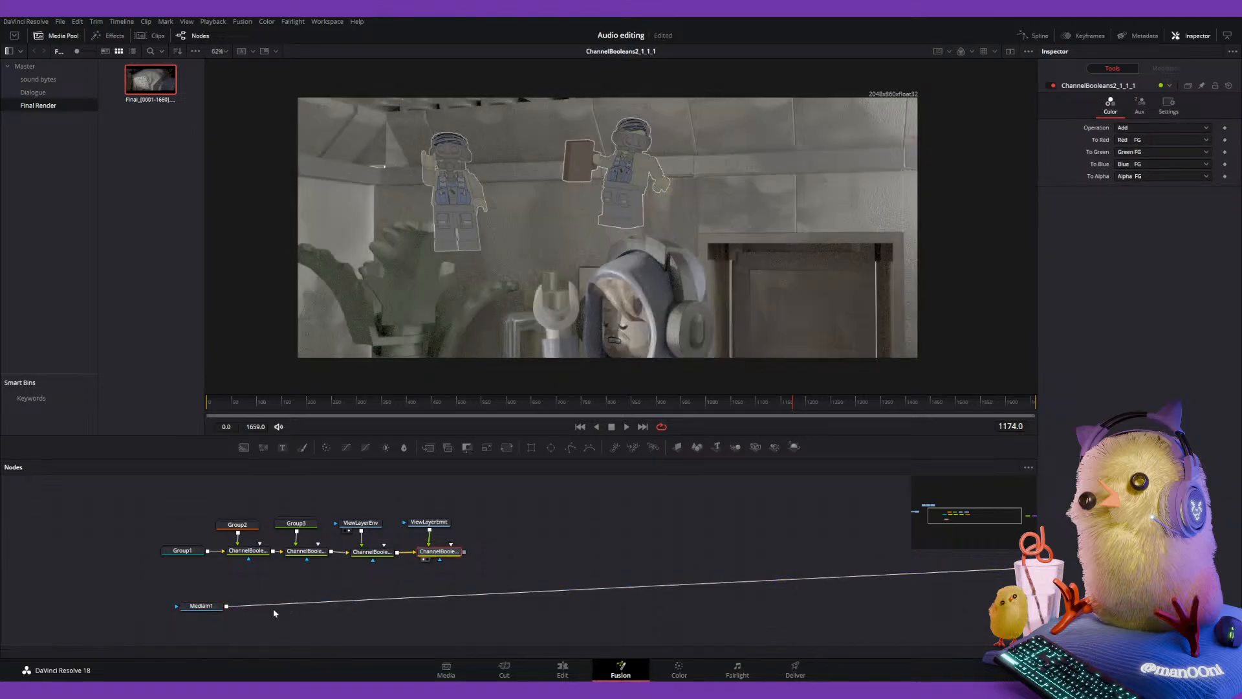
pyautogui.click(204, 606)
pyautogui.press('1')
pyautogui.click(427, 553)
pyautogui.press('1')
pyautogui.click(204, 606)
pyautogui.press('1')
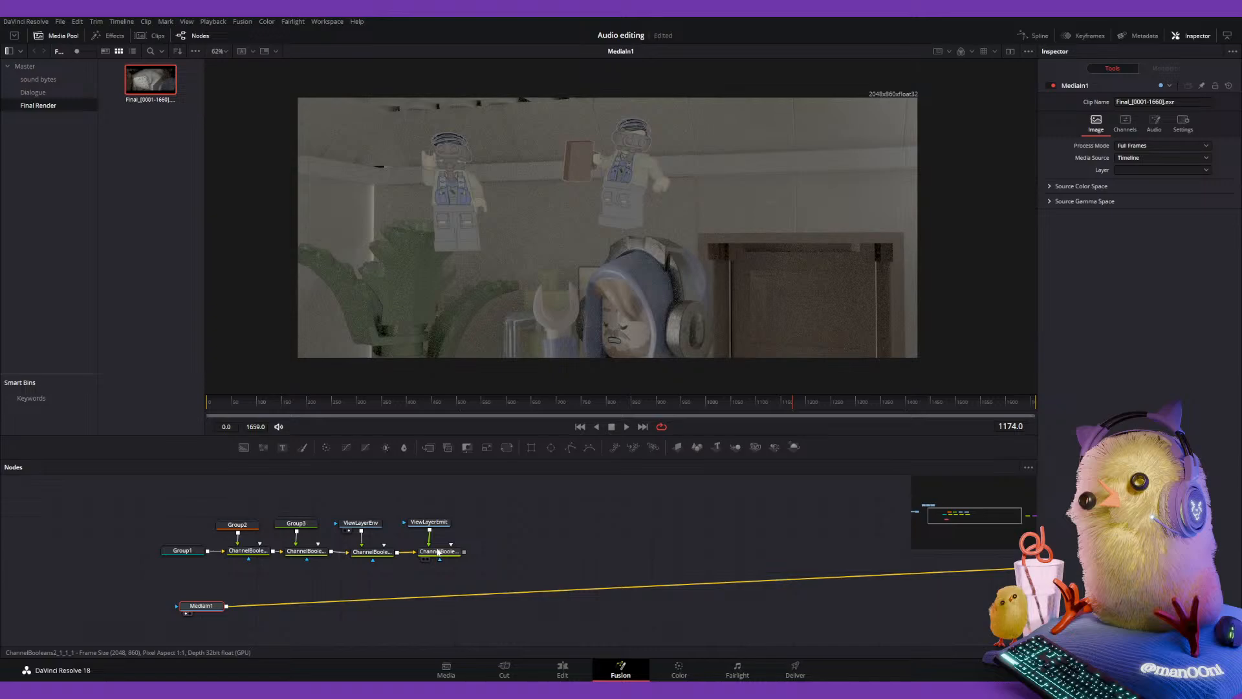
pyautogui.click(438, 552)
pyautogui.press('1')
pyautogui.click(201, 606)
pyautogui.press('1')
# Locate the denoising and depth layer nodes and inspect ViewLayerDenoisingDepthZ and ViewLayerDenoisingAlbedo.
pyautogui.moveTo(497, 539); pyautogui.dragTo(705, 530, button='middle')
pyautogui.keyDown('ctrl'); pyautogui.scroll(2, 304, 522); pyautogui.keyUp('ctrl')
pyautogui.moveTo(430, 518); pyautogui.dragTo(464, 553, button='middle')
pyautogui.keyDown('ctrl'); pyautogui.scroll(-6, 583, 561); pyautogui.keyUp('ctrl')
pyautogui.scroll(1, 455, 579)
pyautogui.scroll(1, 491, 541)
pyautogui.keyDown('ctrl'); pyautogui.scroll(4, 504, 603); pyautogui.keyUp('ctrl')
pyautogui.moveTo(505, 604); pyautogui.dragTo(511, 437, button='middle')
pyautogui.keyDown('ctrl'); pyautogui.scroll(3, 439, 530); pyautogui.keyUp('ctrl')
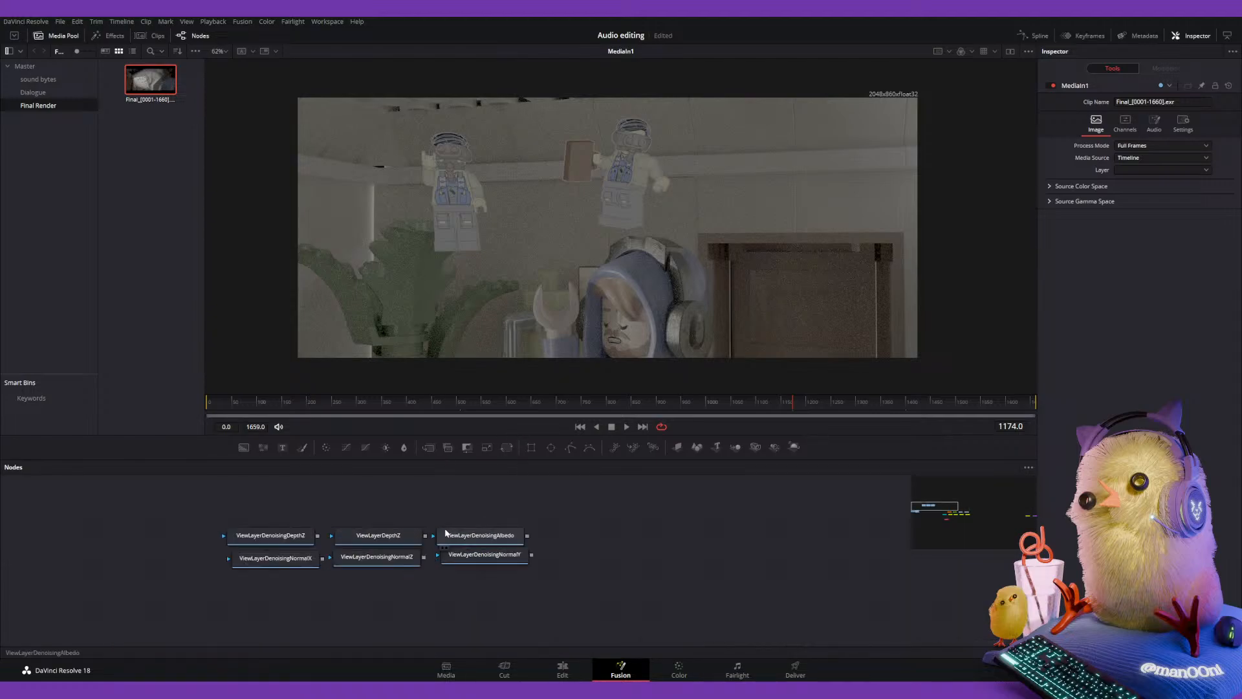
pyautogui.click(221, 537)
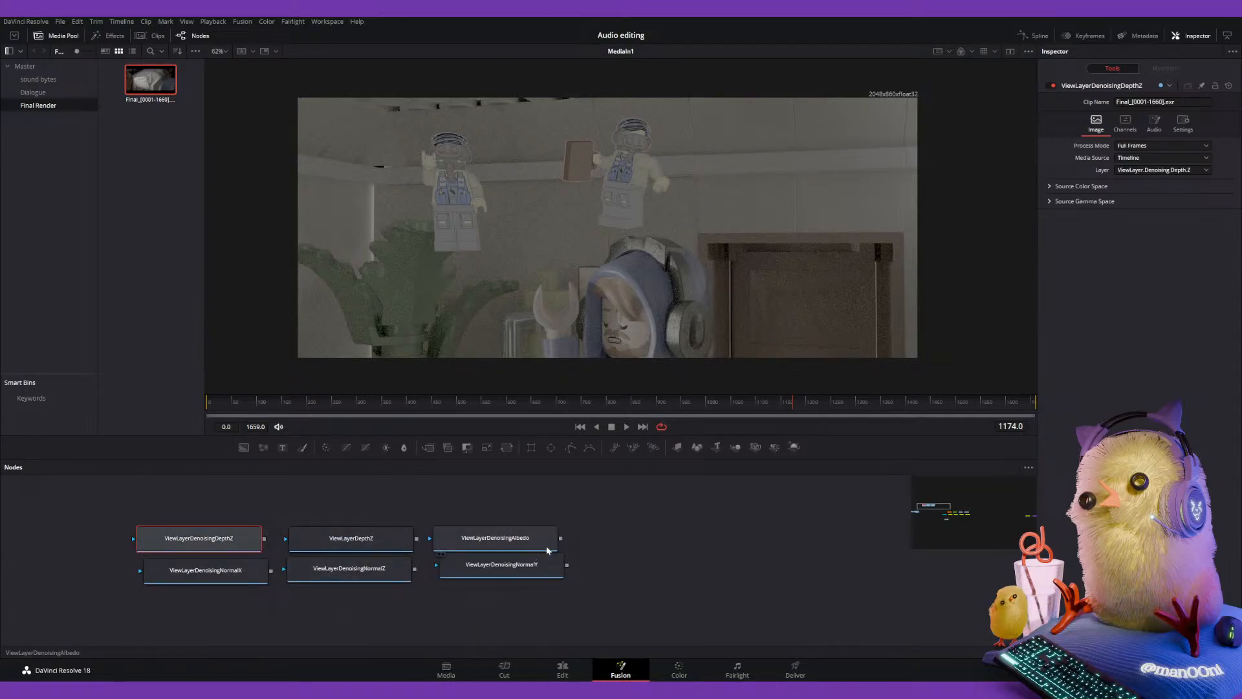
pyautogui.click(526, 548)
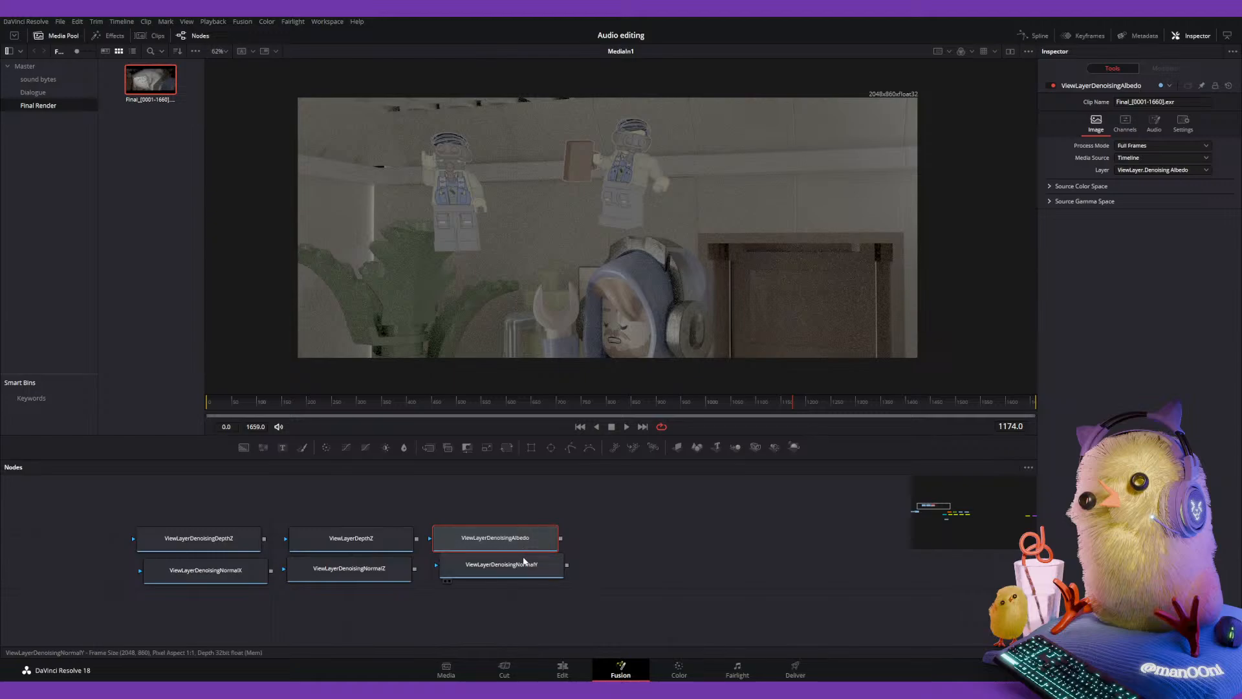
# Move ViewLayerDenoisingAlbedo clear of ViewLayerDenoisingNormalY and view both passes in turn.
pyautogui.moveTo(516, 541); pyautogui.dragTo(516, 525)
pyautogui.press('1')
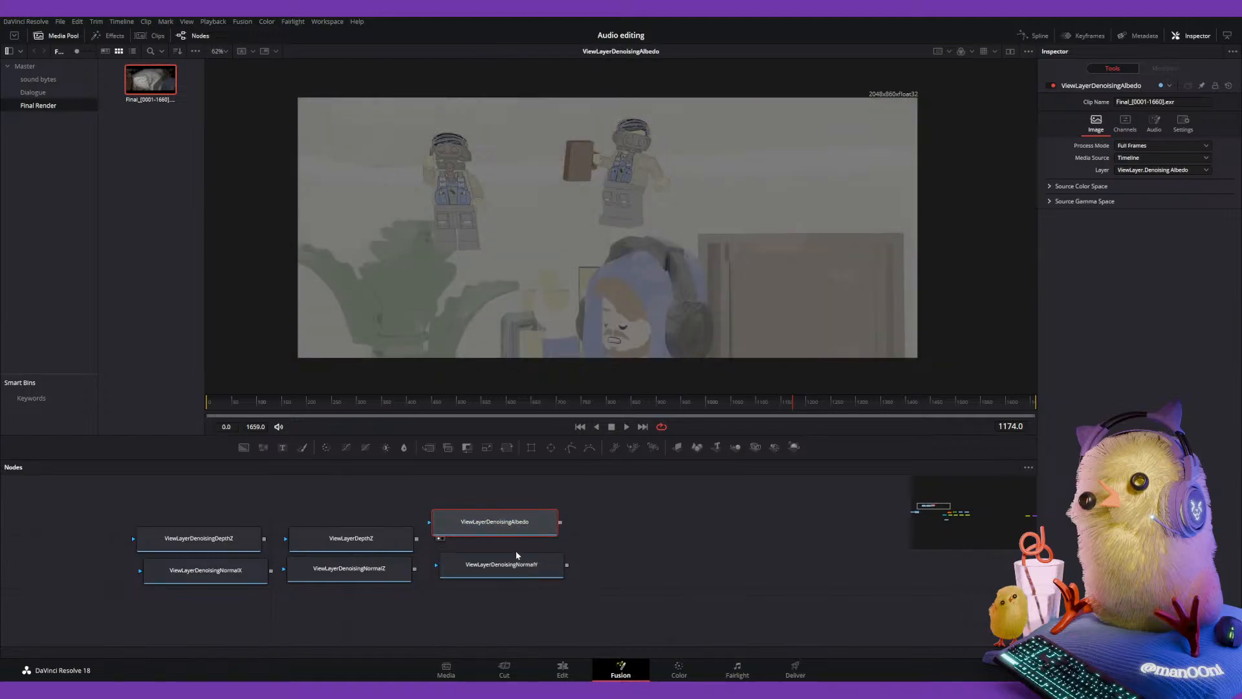
pyautogui.click(516, 559)
pyautogui.press('1')
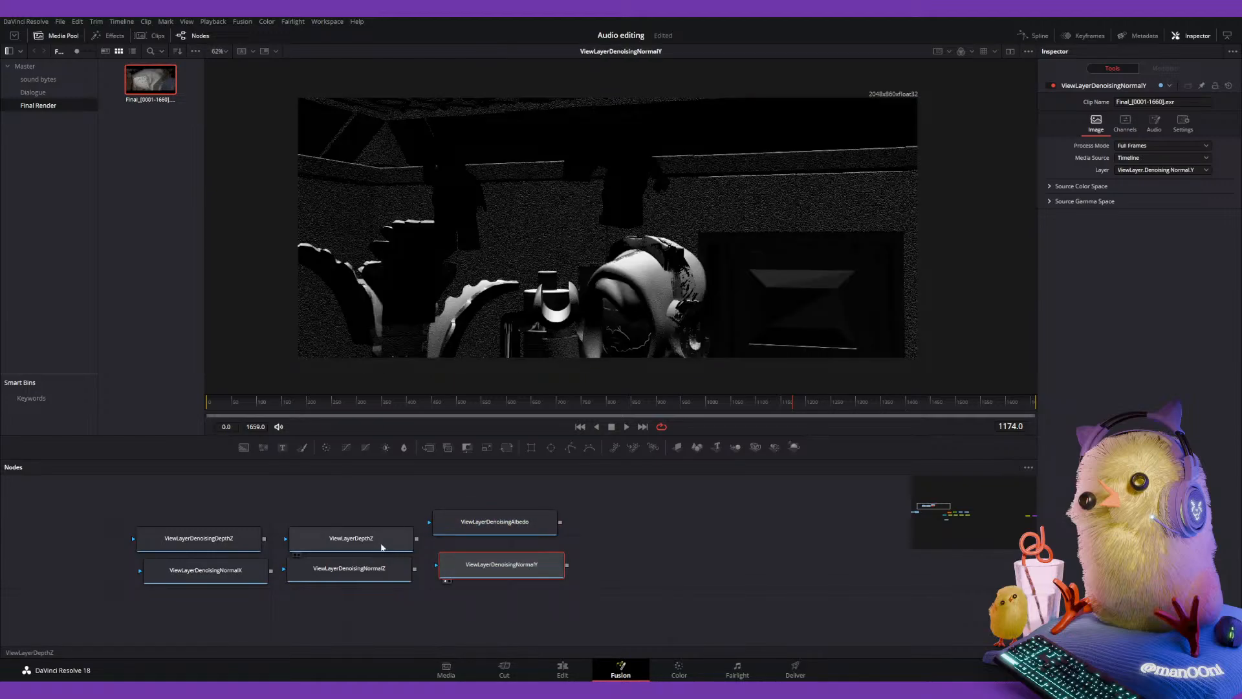
# View the ViewLayerDepthZ, ViewLayerDenoisingNormalZ, ViewLayerDenoisingNormalX and ViewLayerDenoisingDepthZ passes one after another.
pyautogui.click(387, 549)
pyautogui.press('1')
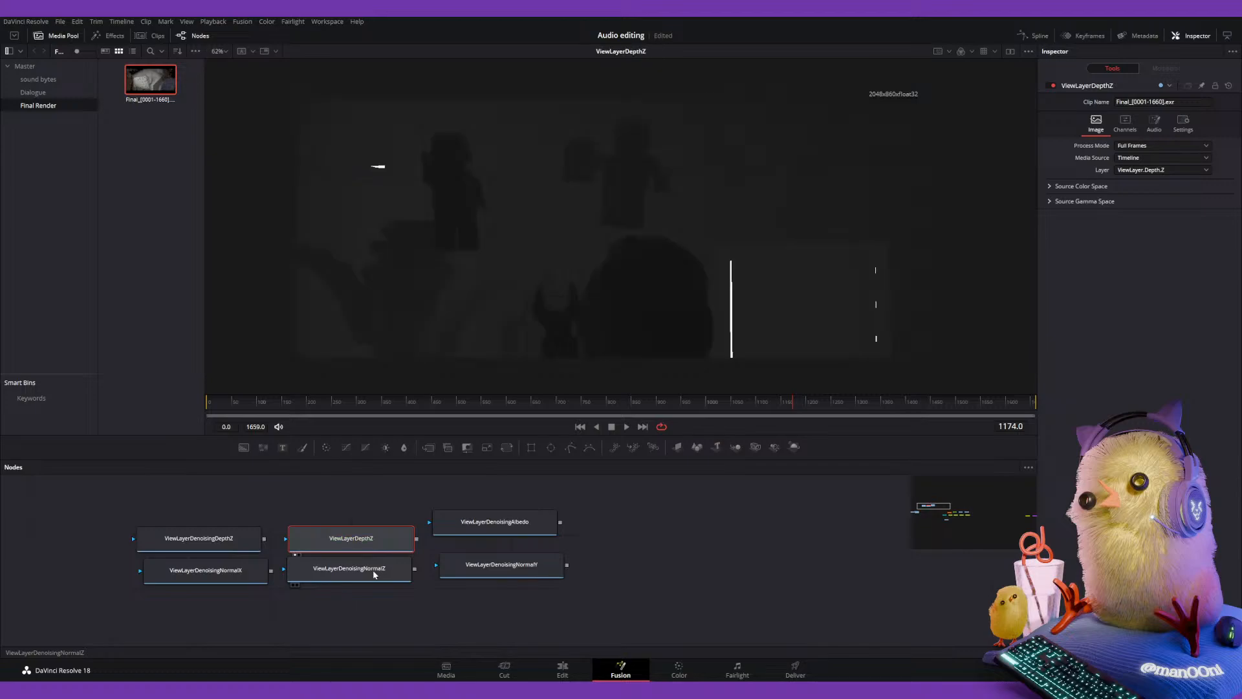
pyautogui.click(374, 573)
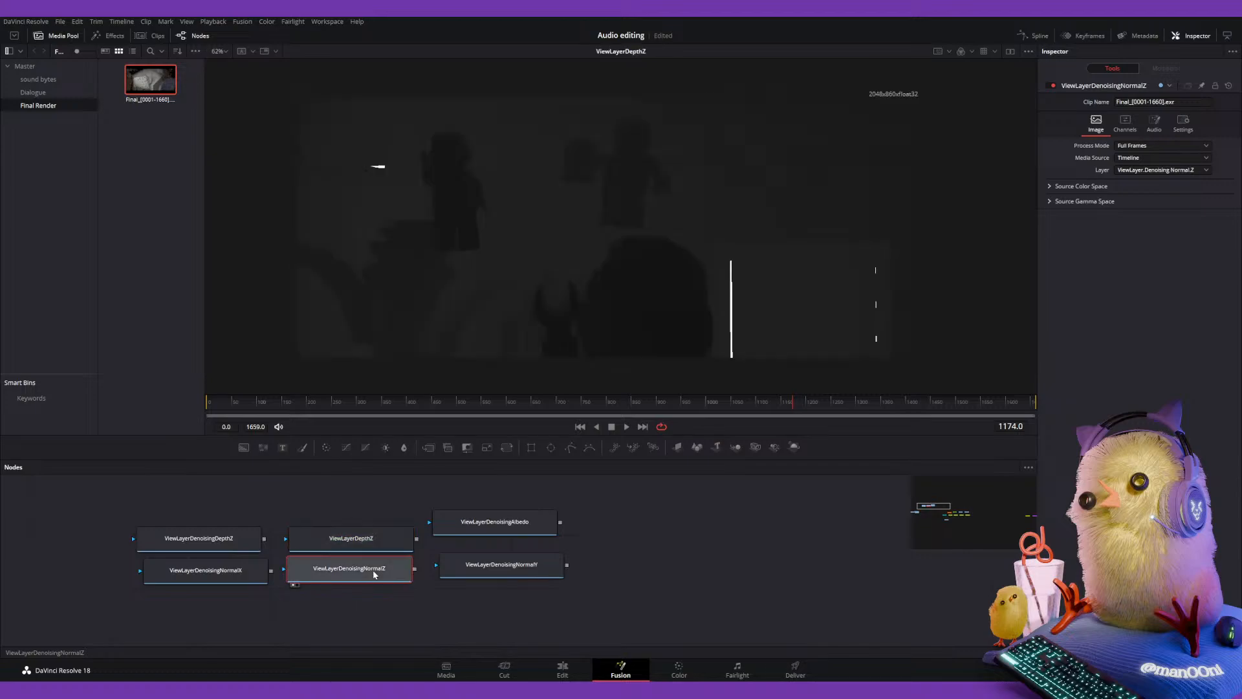
pyautogui.press('1')
pyautogui.click(218, 568)
pyautogui.press('1')
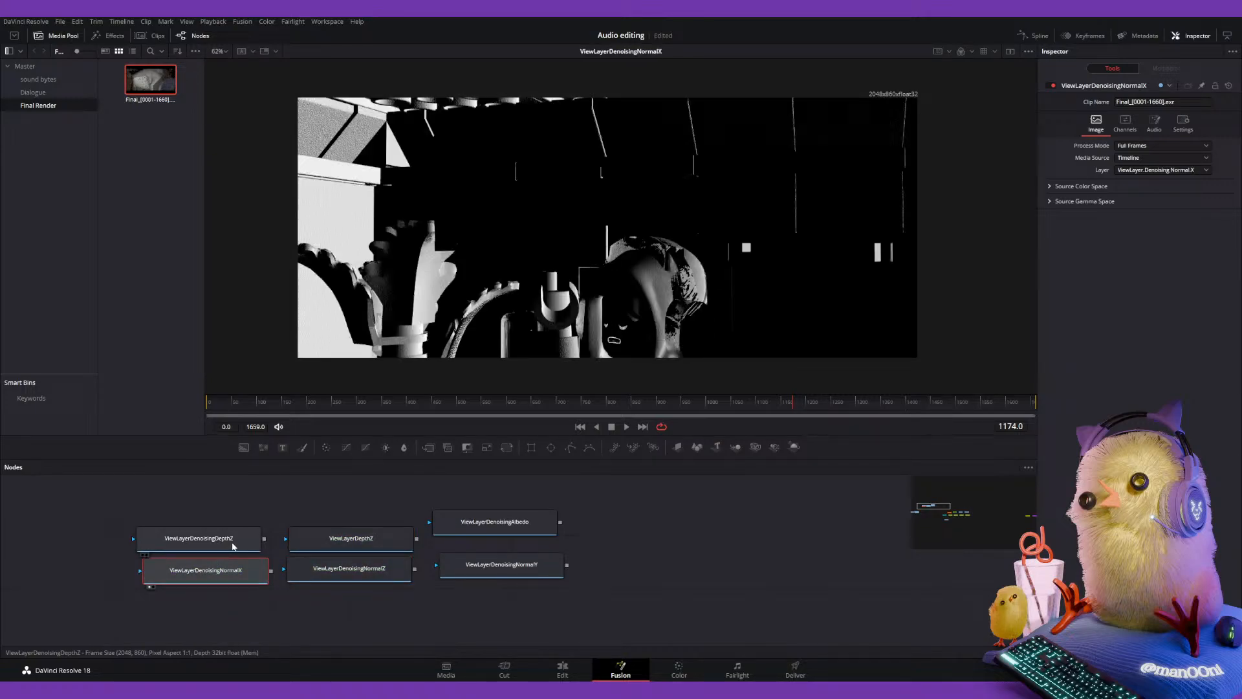
pyautogui.click(233, 547)
pyautogui.moveTo(688, 542); pyautogui.dragTo(452, 537, button='middle')
pyautogui.press('1')
# Move MediaIn1 up to sit just below Group1 at the start of the pass chain.
pyautogui.scroll(-3, 455, 542)
pyautogui.moveTo(649, 573); pyautogui.dragTo(372, 516, button='middle')
pyautogui.keyDown('ctrl'); pyautogui.scroll(-5, 371, 516); pyautogui.keyUp('ctrl')
pyautogui.moveTo(538, 531); pyautogui.dragTo(407, 499, button='middle')
pyautogui.moveTo(311, 607); pyautogui.dragTo(289, 569)
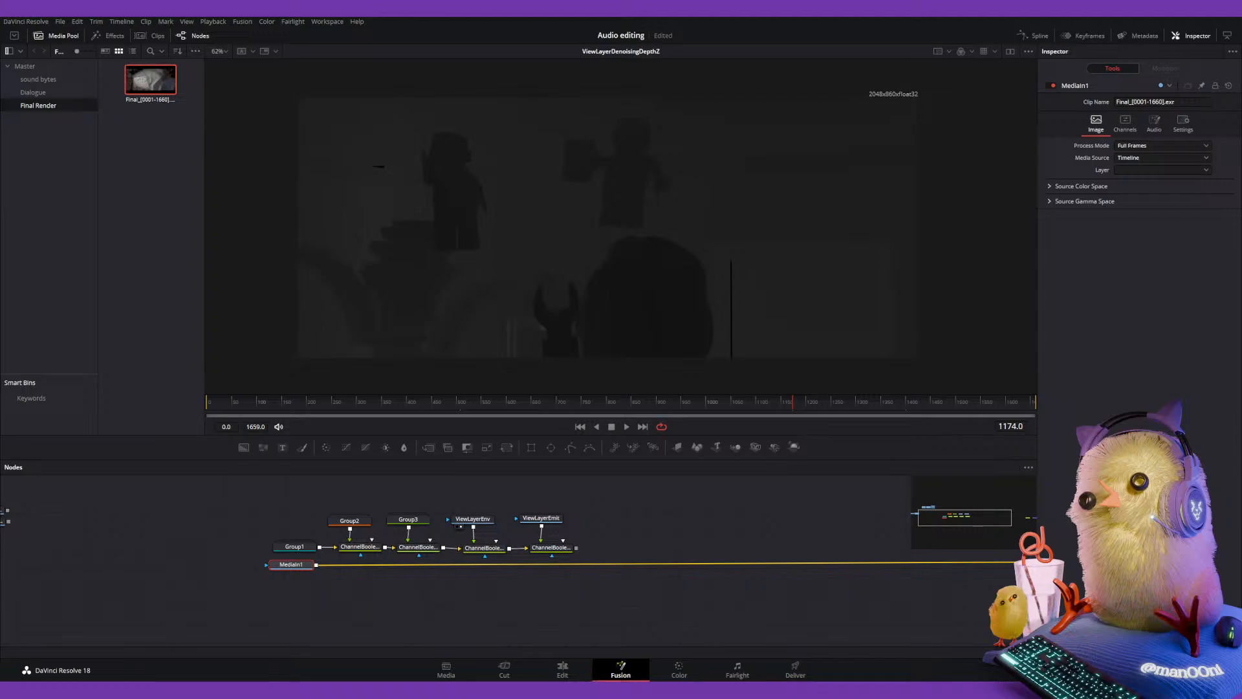
# View OCIOColorspace1 and feed it from the last Channel Booleans node instead of MediaIn1.
pyautogui.moveTo(854, 574); pyautogui.dragTo(424, 582, button='middle')
pyautogui.click(783, 567)
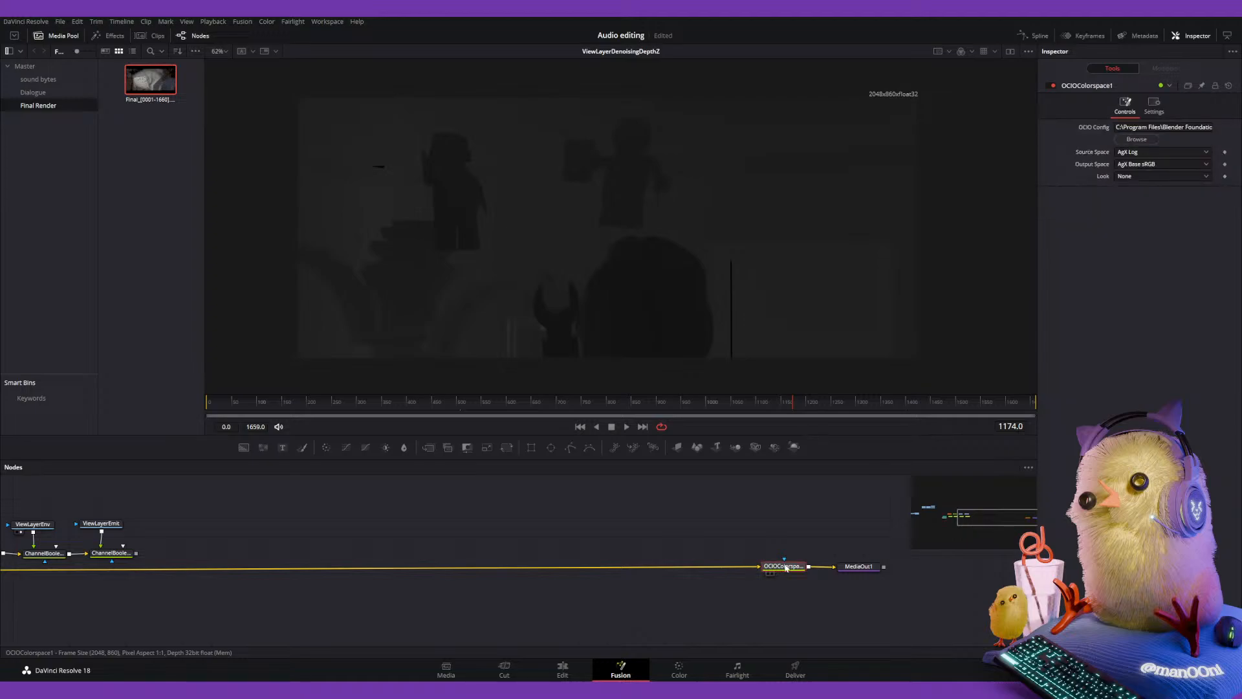
pyautogui.press('1')
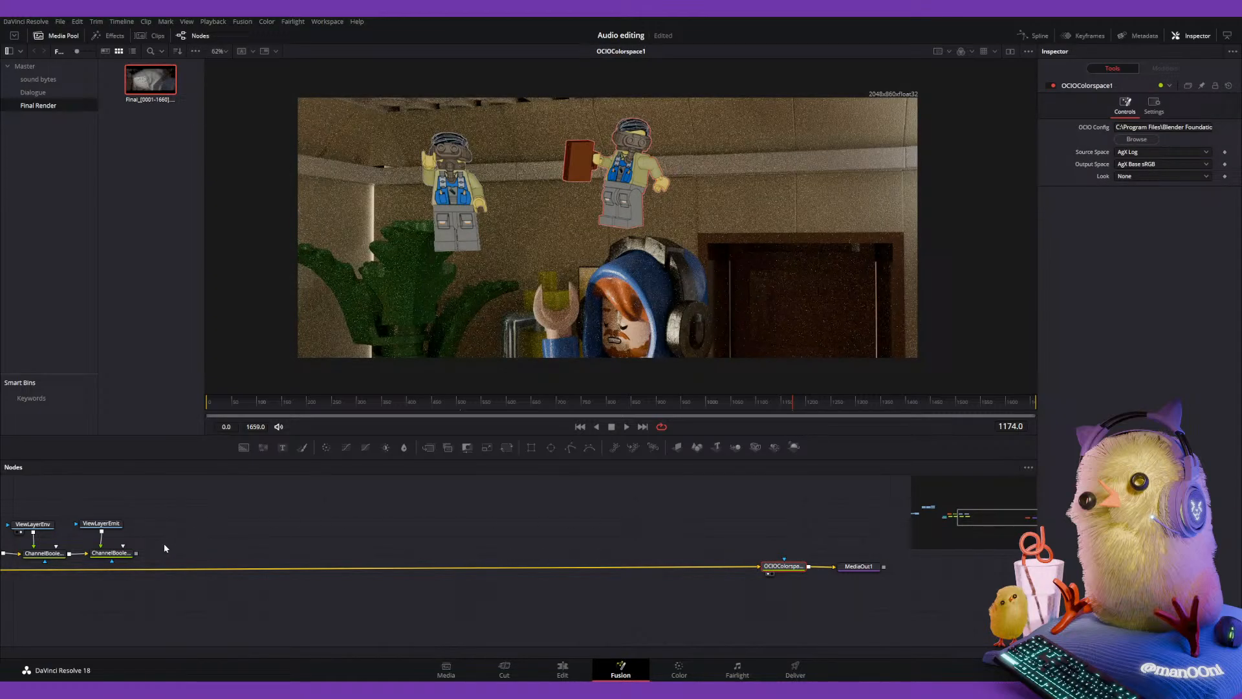
pyautogui.moveTo(136, 553); pyautogui.dragTo(761, 568)
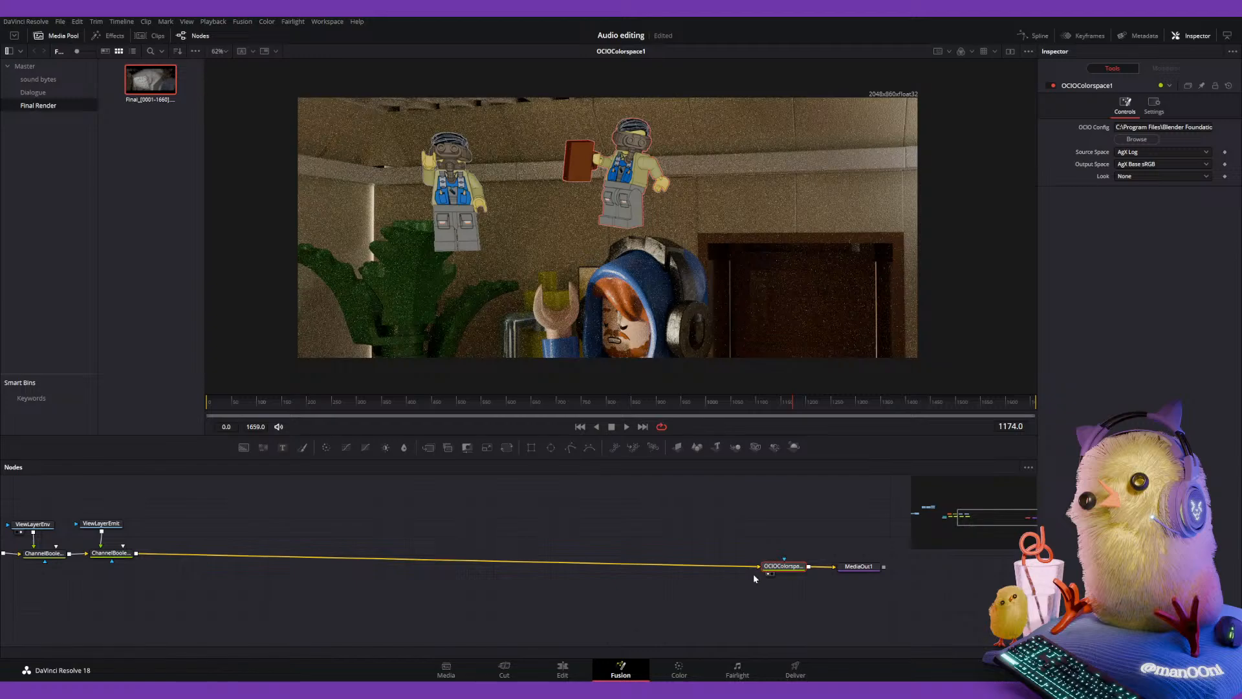
pyautogui.click(853, 568)
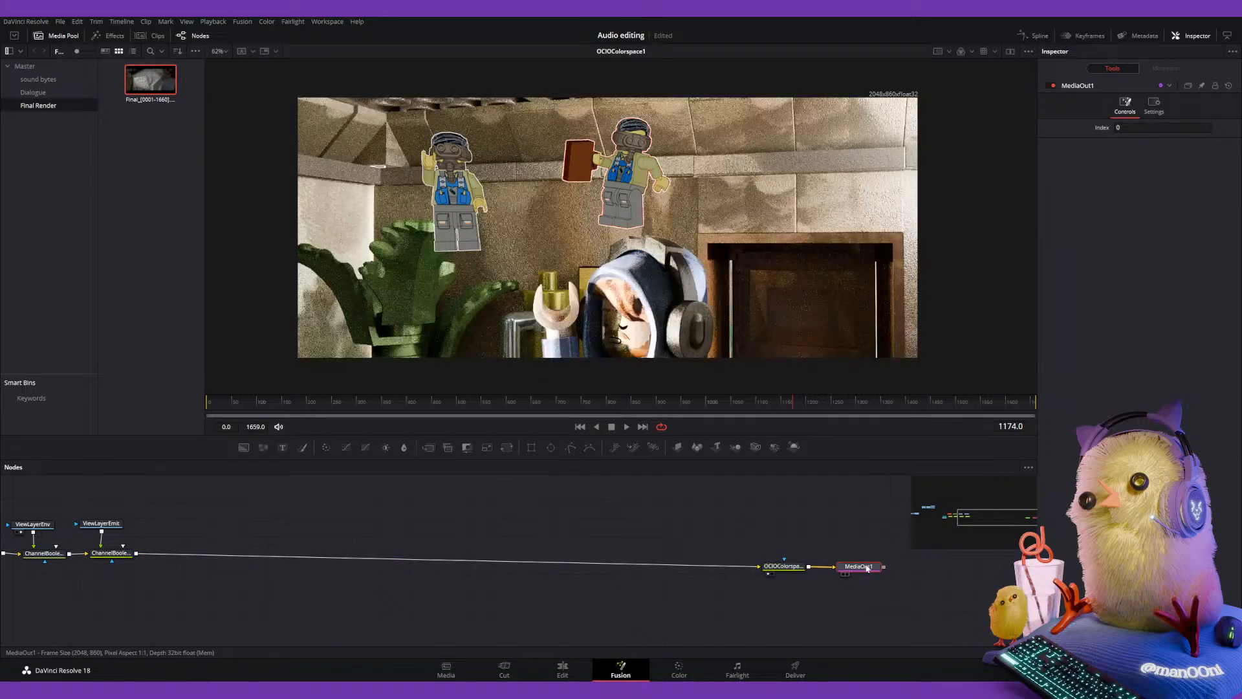
# Alternate the viewer between ChannelBooleans2 and Group2 to see what adding the first two groups does.
pyautogui.moveTo(512, 513); pyautogui.dragTo(850, 509, button='middle')
pyautogui.moveTo(327, 542); pyautogui.dragTo(502, 556, button='middle')
pyautogui.scroll(4, 502, 555)
pyautogui.moveTo(642, 560); pyautogui.dragTo(399, 571, button='middle')
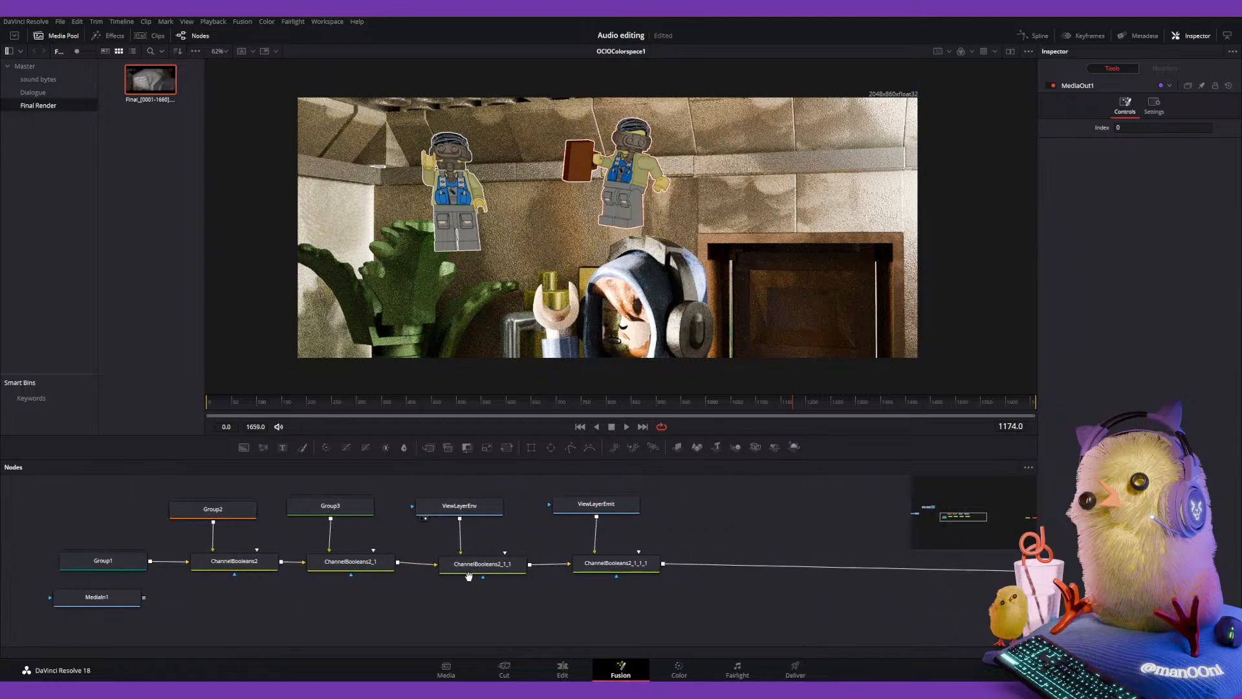
pyautogui.click(100, 562)
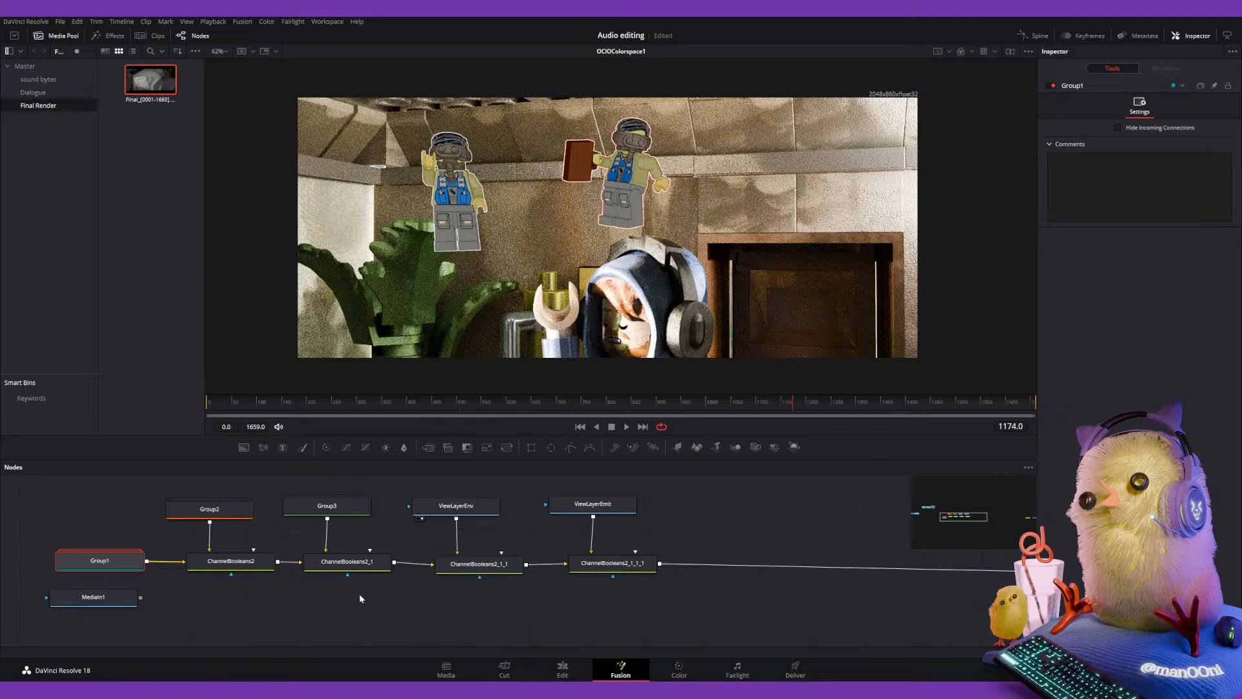
pyautogui.click(222, 558)
pyautogui.press('1')
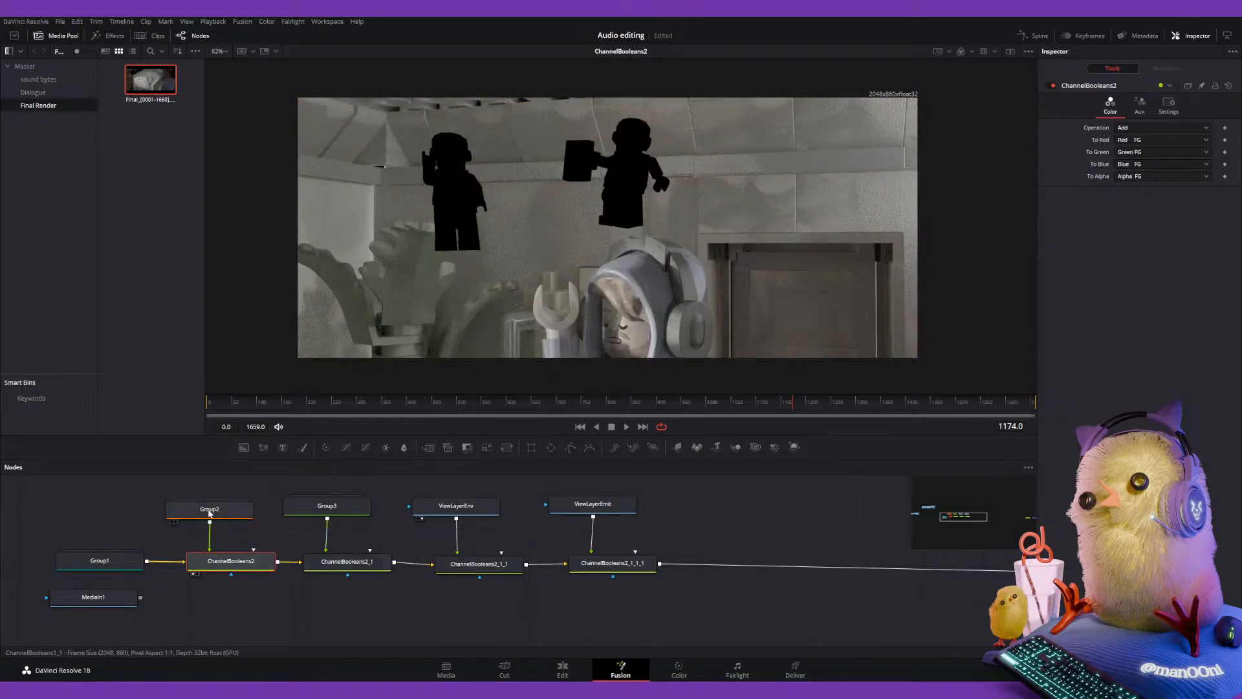
pyautogui.click(210, 512)
pyautogui.press('1')
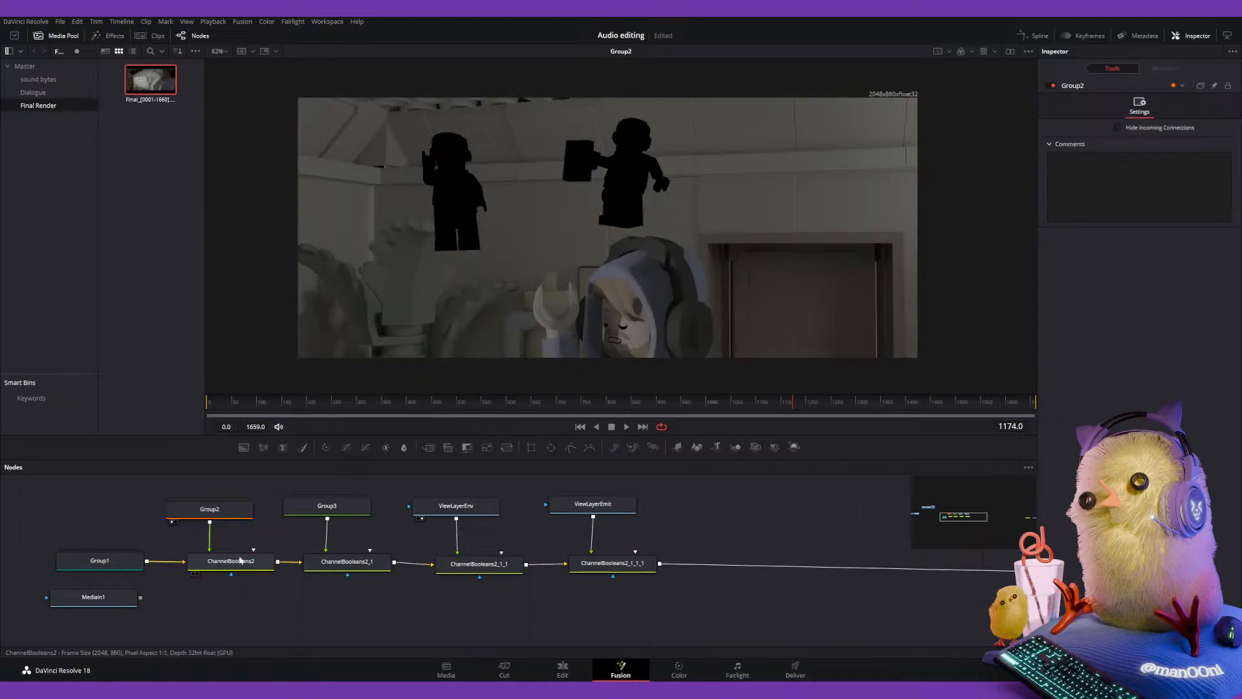
pyautogui.click(239, 557)
pyautogui.press('1')
pyautogui.click(209, 508)
pyautogui.press('1')
pyautogui.click(213, 561)
pyautogui.press('1')
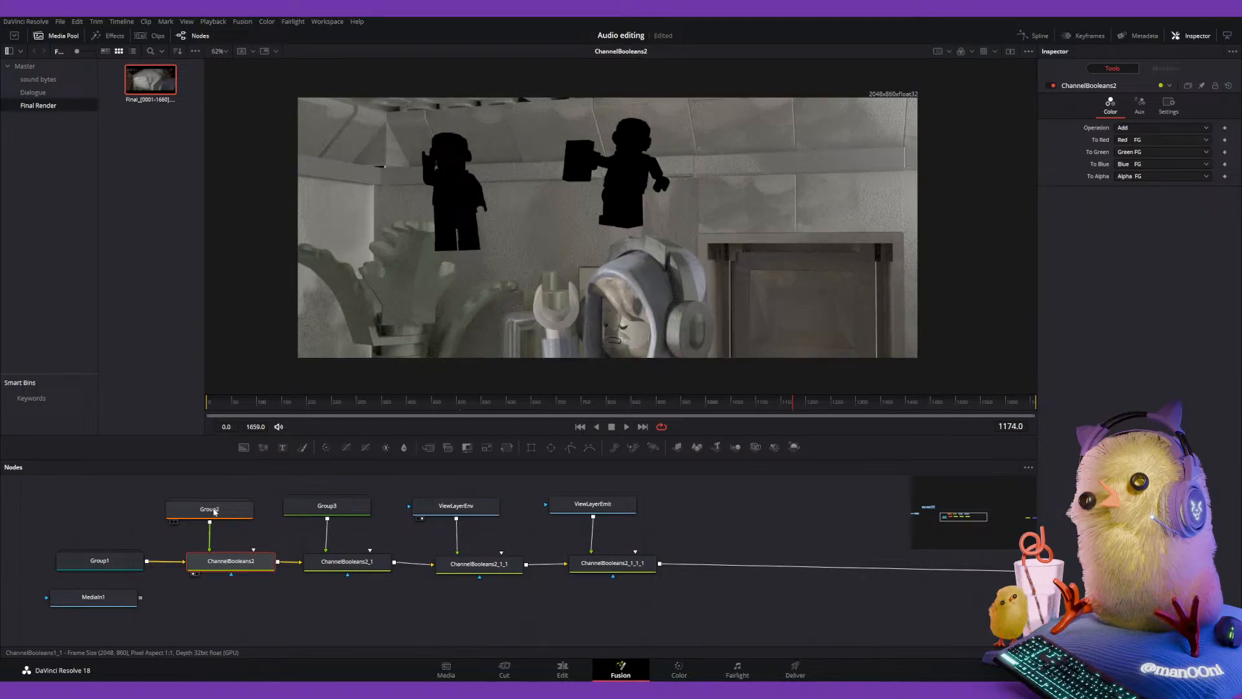
# Compare Group1 and Group2 separately with their combined result in ChannelBooleans2.
pyautogui.click(116, 561)
pyautogui.press('1')
pyautogui.click(204, 513)
pyautogui.press('1')
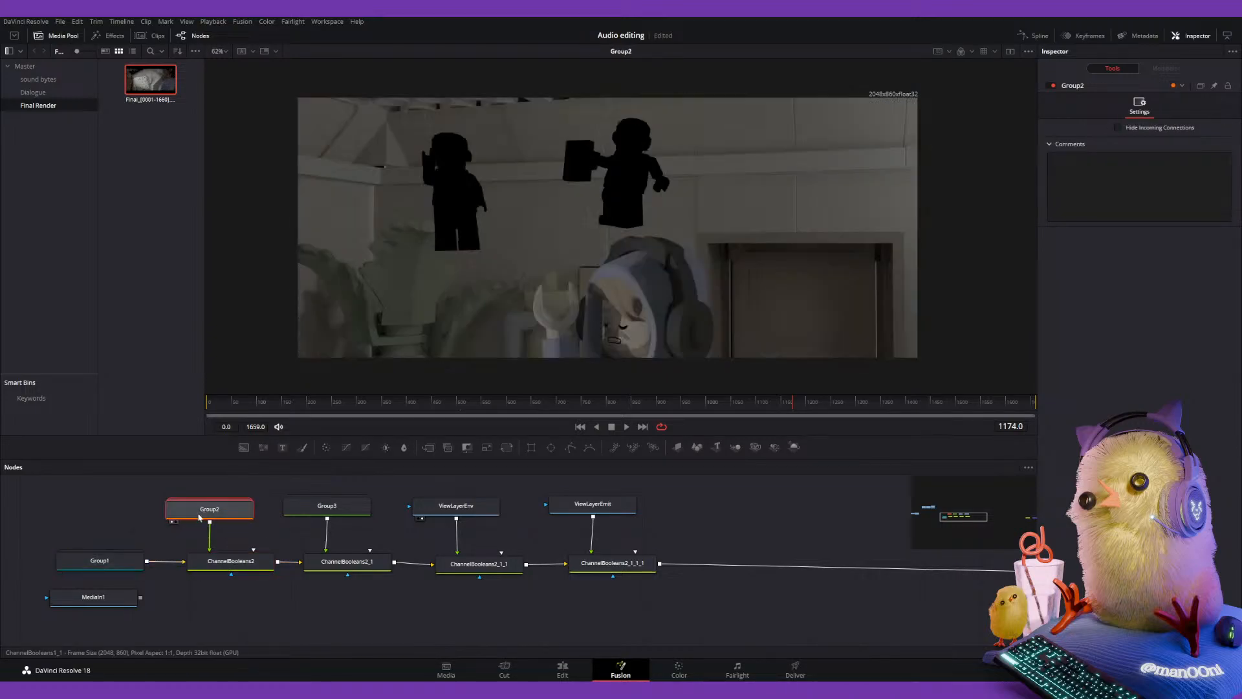
pyautogui.click(117, 560)
pyautogui.press('1')
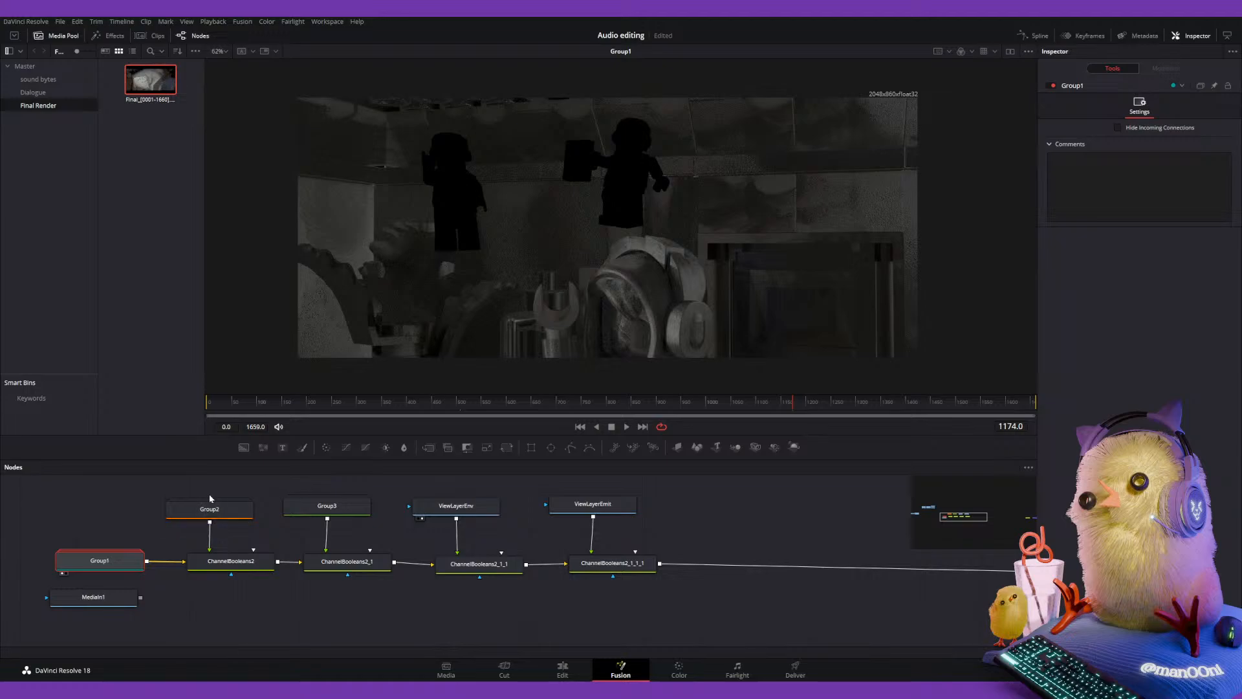
pyautogui.click(221, 568)
pyautogui.press('1')
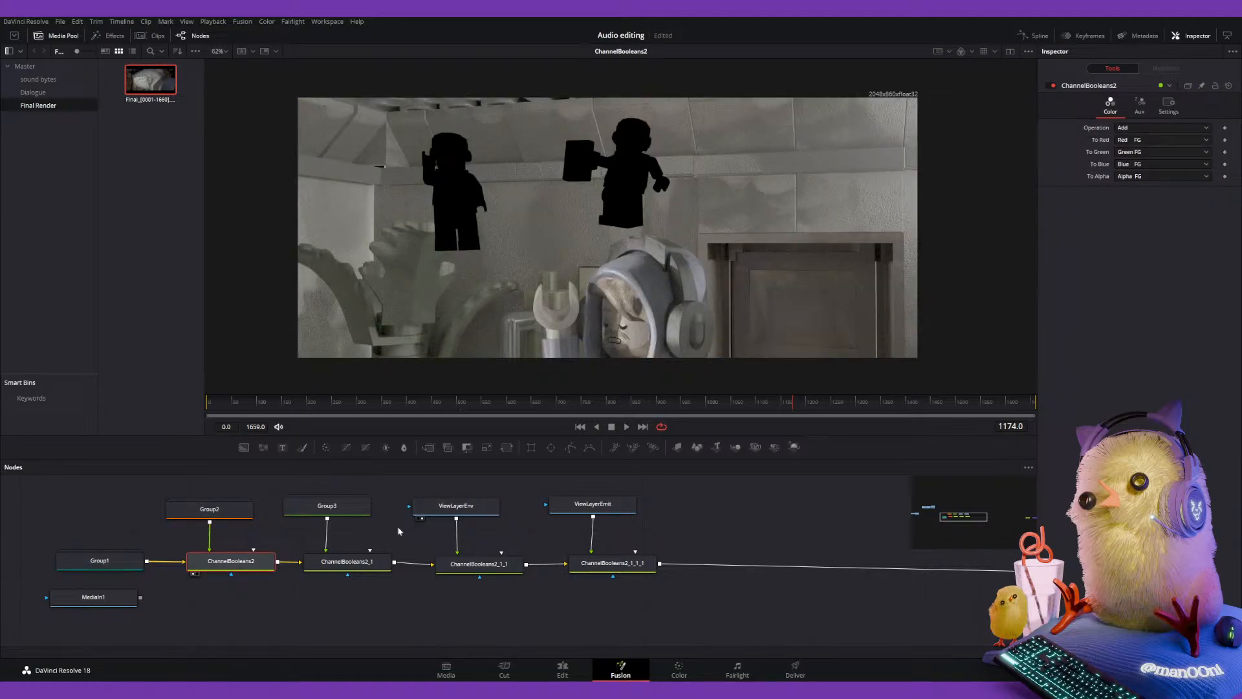
pyautogui.click(116, 560)
pyautogui.press('1')
pyautogui.press('1')
pyautogui.press('1')
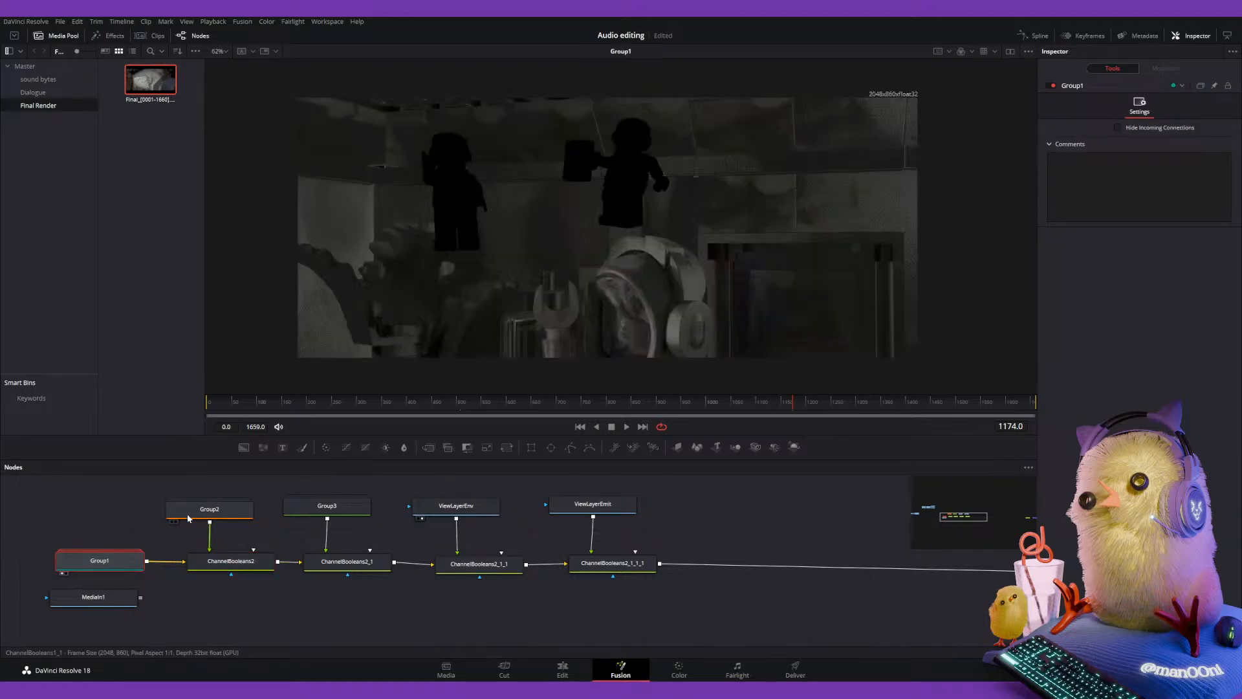
pyautogui.click(187, 515)
pyautogui.press('1')
pyautogui.click(221, 567)
pyautogui.press('1')
# View the end of the chain at OCIOColorspace1 and MediaOut1.
pyautogui.moveTo(727, 571); pyautogui.dragTo(313, 495, button='middle')
pyautogui.moveTo(632, 571); pyautogui.dragTo(739, 573, button='middle')
pyautogui.click(834, 567)
pyautogui.press('1')
pyautogui.click(943, 566)
pyautogui.press('1')
# Move the whole pass chain from Group1 to the last Channel Booleans node close to OCIOColorspace1.
pyautogui.keyDown('ctrl'); pyautogui.scroll(-5, 446, 549); pyautogui.keyUp('ctrl')
pyautogui.moveTo(320, 547); pyautogui.dragTo(602, 549, button='middle')
pyautogui.scroll(1, 605, 547)
pyautogui.moveTo(684, 521); pyautogui.dragTo(388, 485, button='middle')
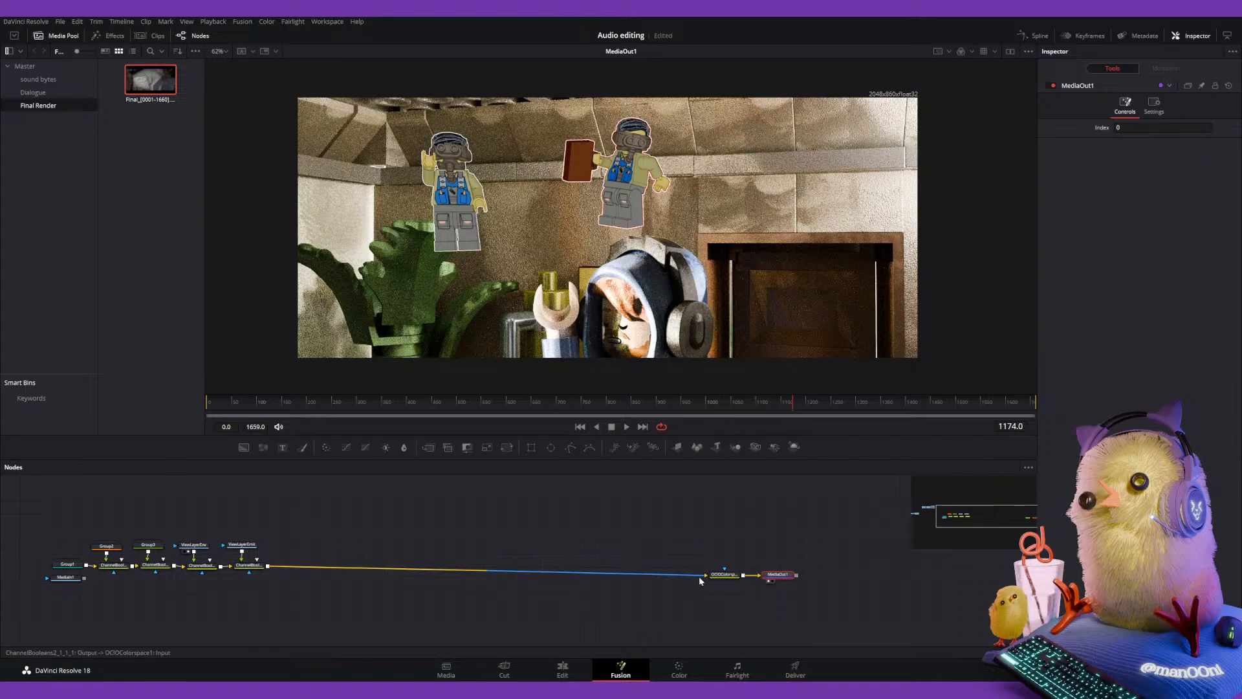
pyautogui.moveTo(364, 499); pyautogui.dragTo(61, 578)
pyautogui.moveTo(69, 568); pyautogui.dragTo(488, 577)
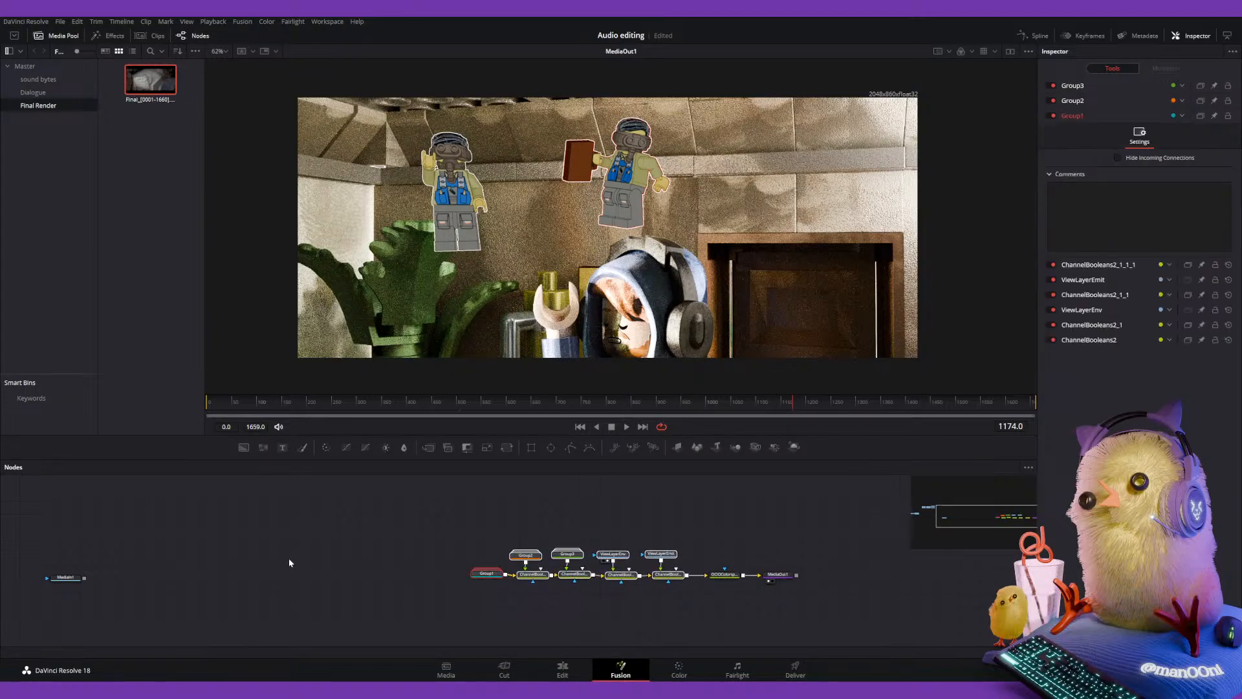
# Move MediaIn1 together with the Cryptomatte, denoising and depth layer nodes closer to the pass chain.
pyautogui.moveTo(85, 548); pyautogui.dragTo(561, 547, button='middle')
pyautogui.moveTo(179, 478); pyautogui.dragTo(956, 599)
pyautogui.moveTo(897, 602); pyautogui.dragTo(382, 613, button='middle')
pyautogui.keyDown('ctrl'); pyautogui.scroll(4, 626, 598); pyautogui.keyUp('ctrl')
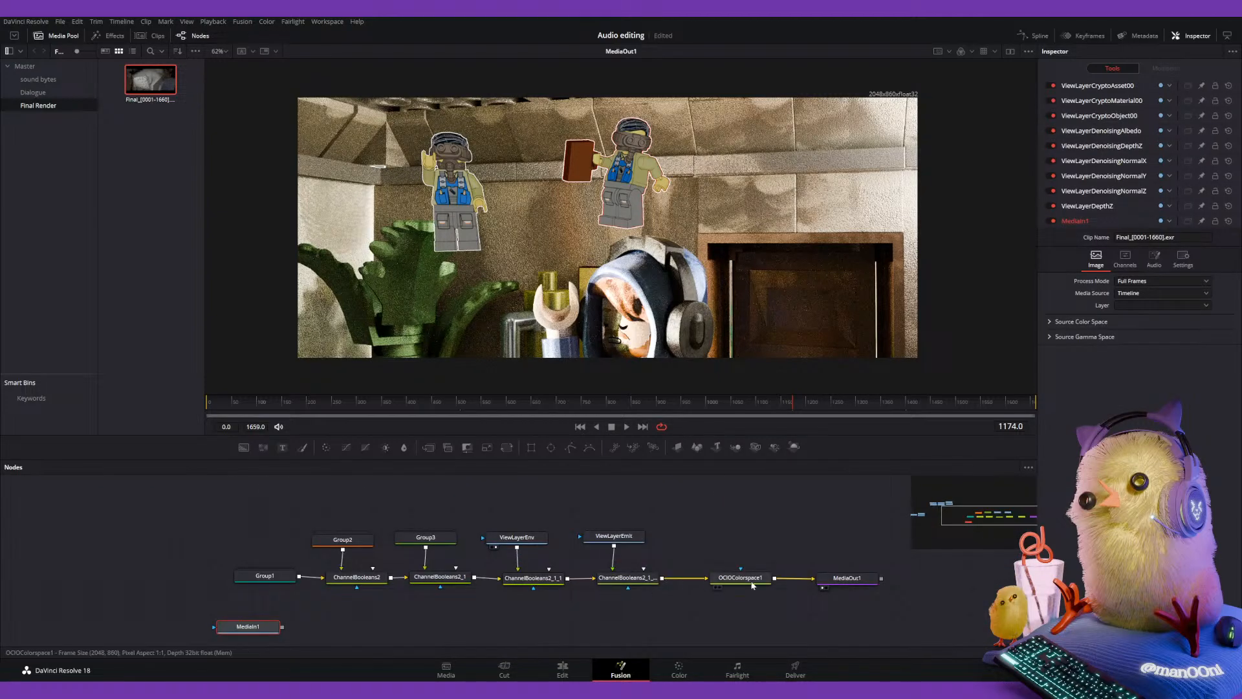
pyautogui.click(752, 579)
pyautogui.moveTo(751, 576)
pyautogui.mouseDown()
pyautogui.moveTo(703, 546)
pyautogui.moveTo(759, 545)
pyautogui.moveTo(457, 629)
pyautogui.moveTo(311, 582)
pyautogui.moveTo(727, 579)
pyautogui.mouseUp()
pyautogui.hotkey('ctrl', 'z')
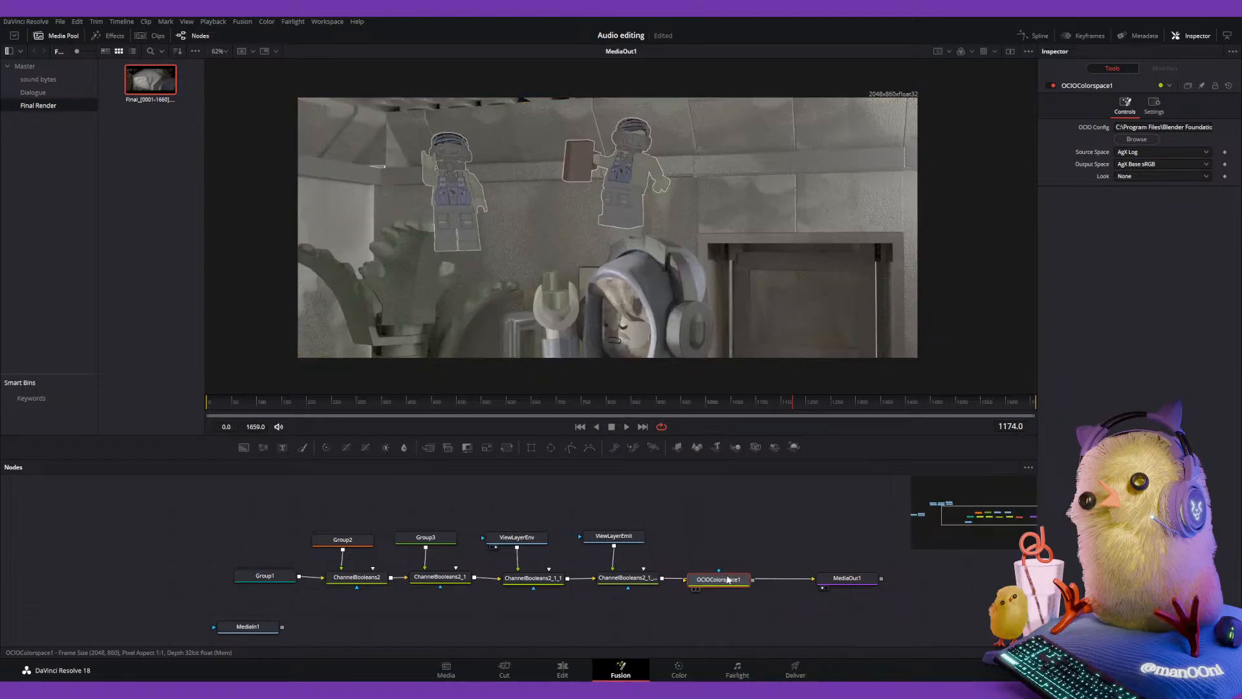
pyautogui.hotkey('ctrl', 'z')
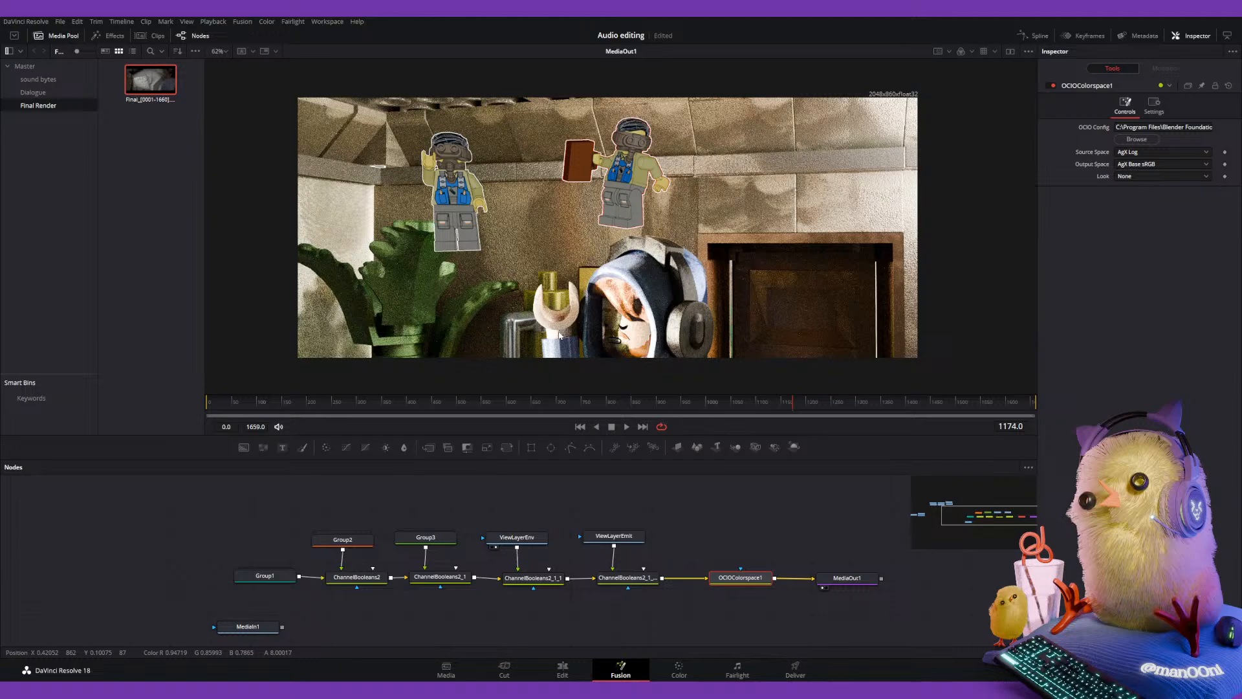
# Move MediaIn1 farther away from Group1, before the start of the chain.
pyautogui.moveTo(321, 551); pyautogui.dragTo(542, 528, button='middle')
pyautogui.moveTo(463, 606); pyautogui.dragTo(367, 594)
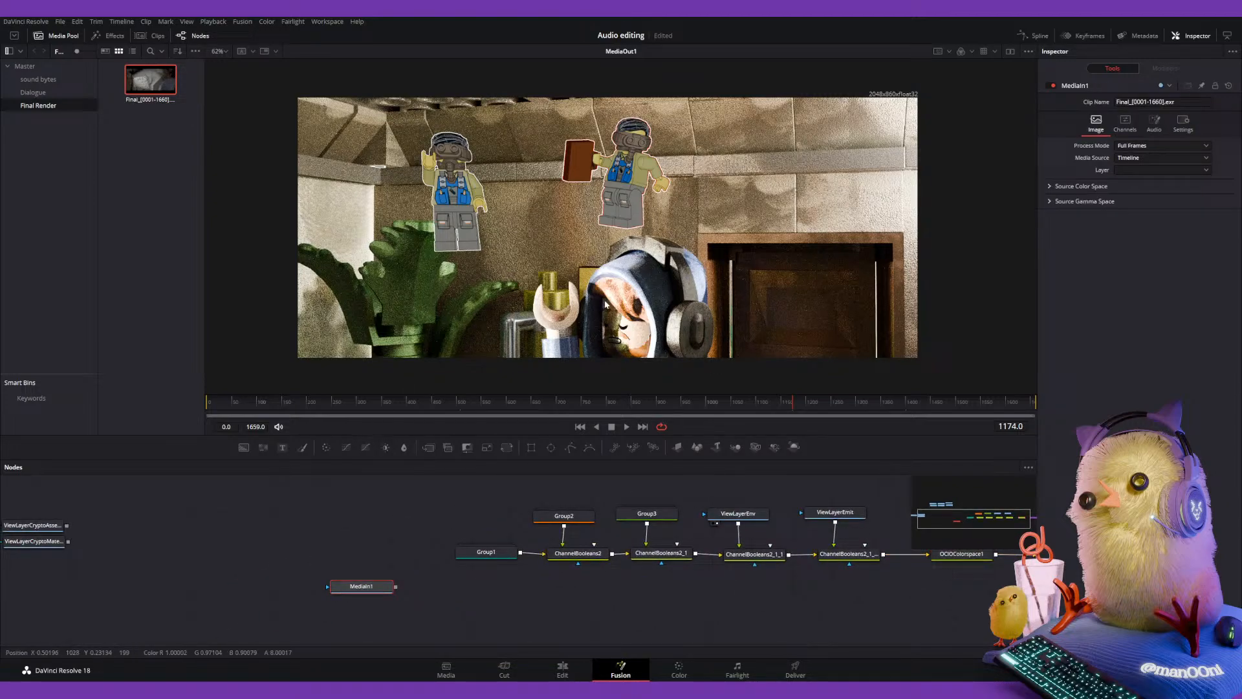
# Show Group1 in a second viewer beside MediaOut1 and hide the media pool for more room.
pyautogui.click(493, 553)
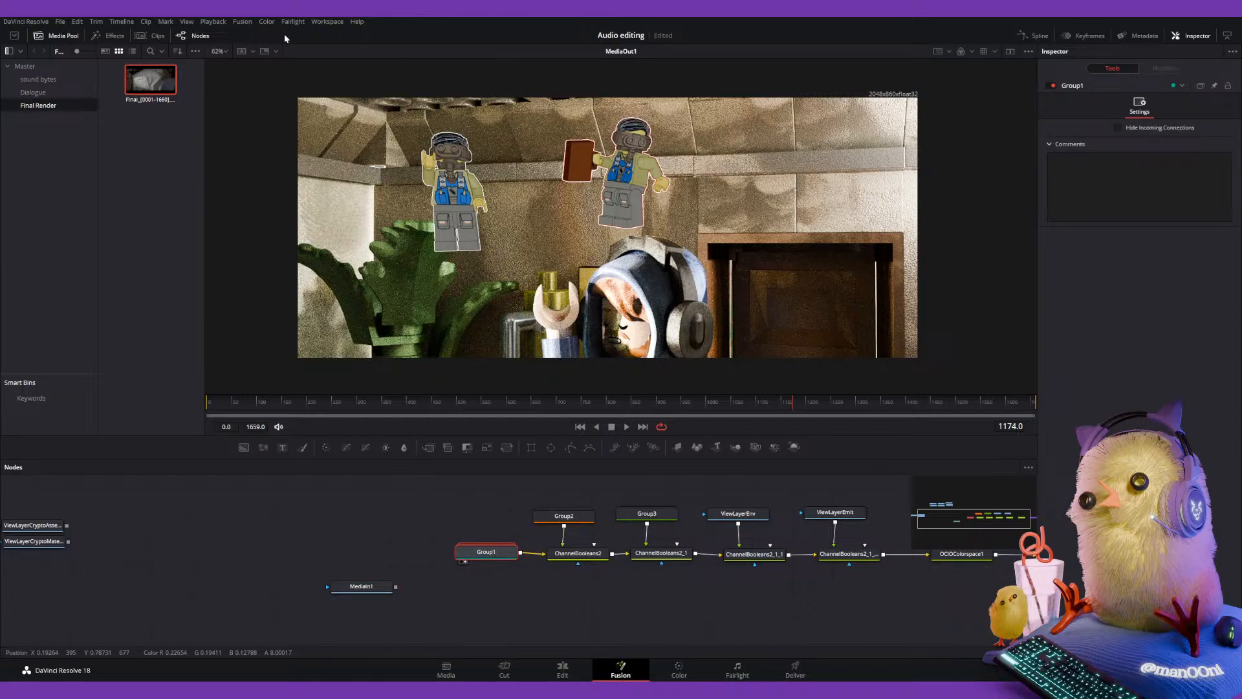
pyautogui.click(1011, 53)
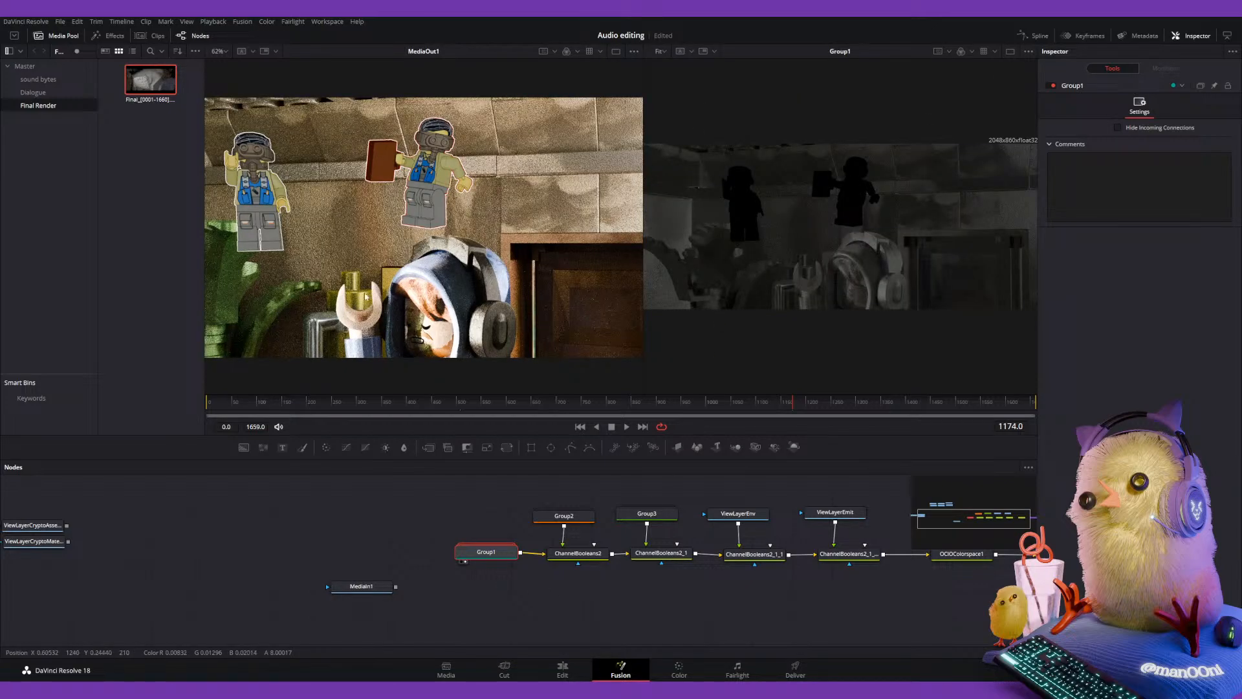
pyautogui.click(56, 36)
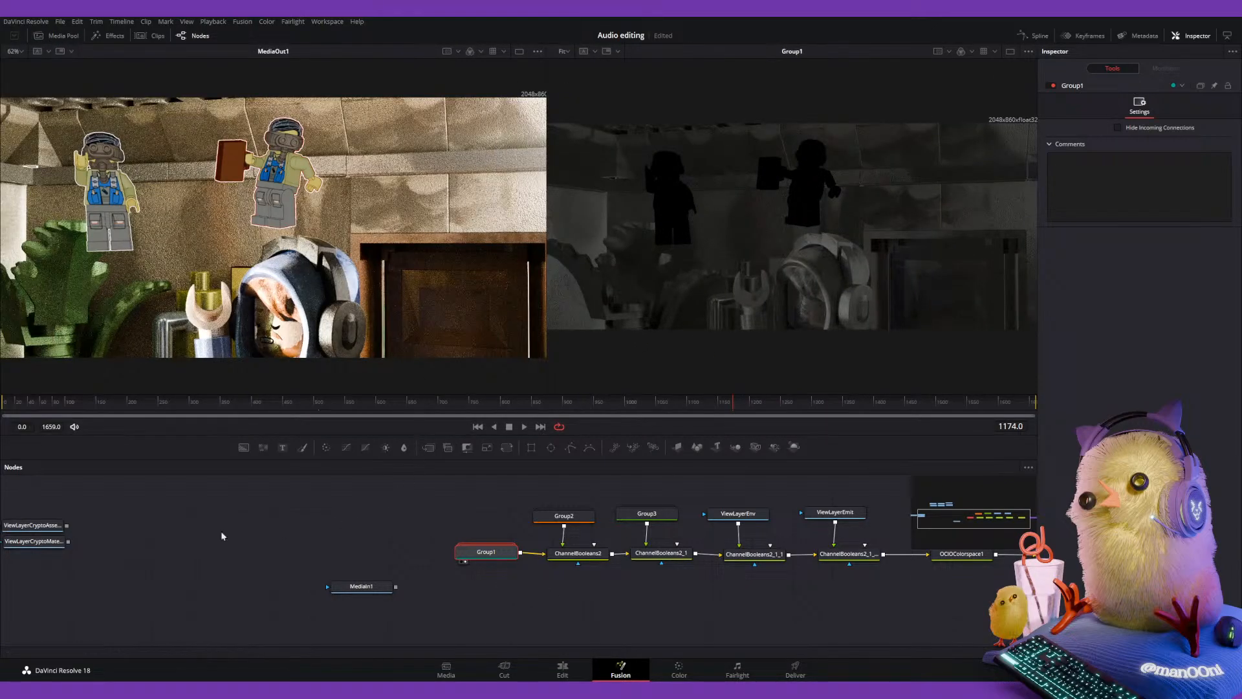
# Spread out the chain by moving Group1 away from ChannelBooleans2 and raising Group2 above the other inputs.
pyautogui.scroll(2, 469, 519)
pyautogui.scroll(-1, 492, 544)
pyautogui.moveTo(487, 580); pyautogui.dragTo(378, 580)
pyautogui.moveTo(571, 542); pyautogui.dragTo(571, 514)
pyautogui.moveTo(764, 518); pyautogui.dragTo(751, 523, button='middle')
pyautogui.moveTo(495, 542); pyautogui.dragTo(573, 495, button='middle')
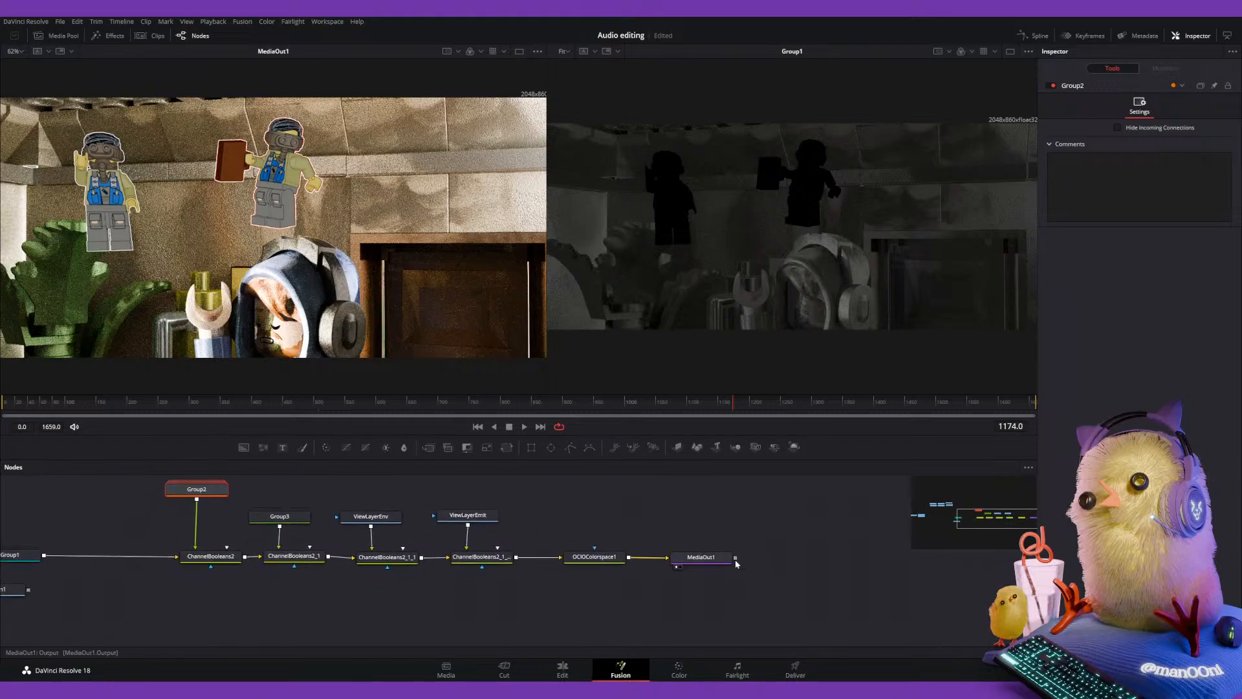
# Show MediaOut1 in the second viewer and Group1 in the first viewer.
pyautogui.click(720, 560)
pyautogui.press('2')
pyautogui.moveTo(415, 539); pyautogui.dragTo(490, 525, button='middle')
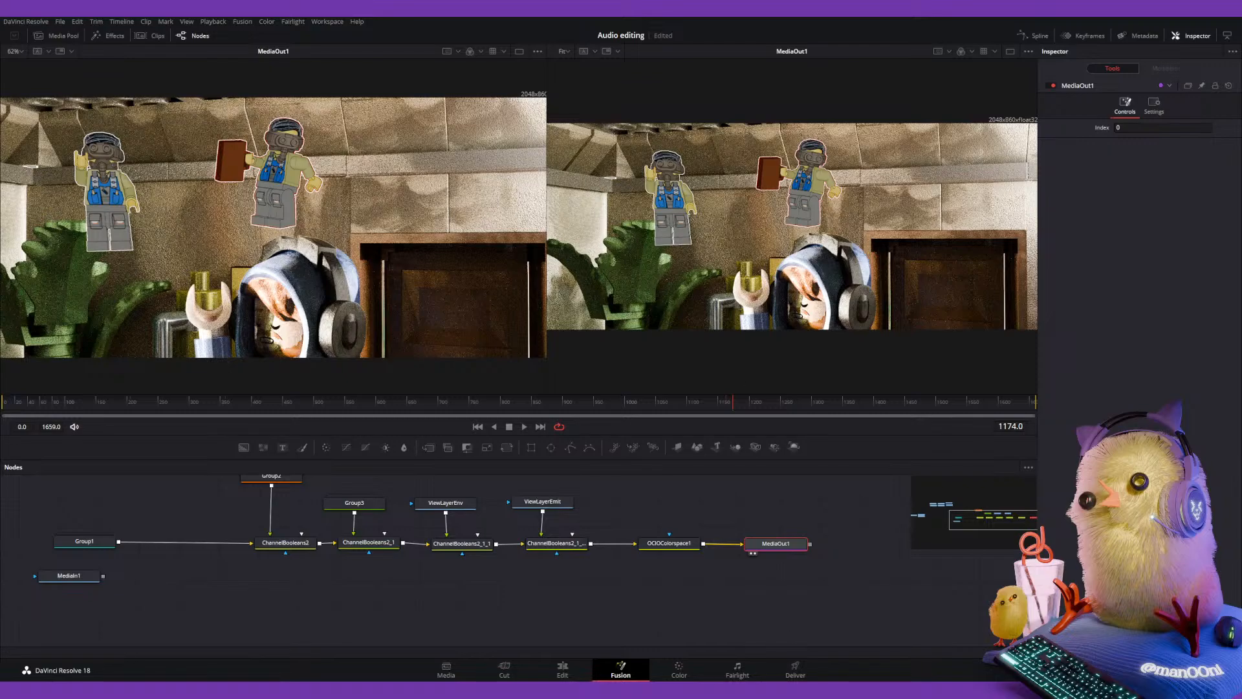
pyautogui.moveTo(95, 541); pyautogui.dragTo(231, 550, button='middle')
pyautogui.click(230, 550)
pyautogui.press('1')
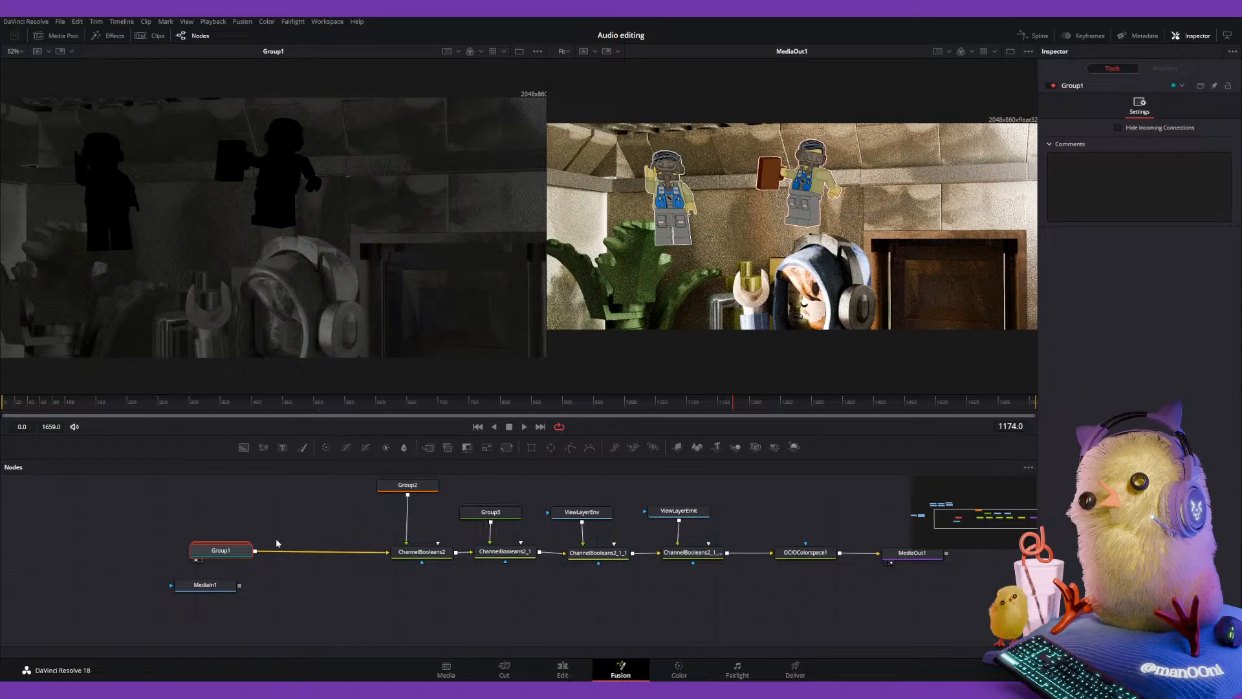
# Expand Group1 and place it clear of the chain, with MediaIn1 moved below and out of its way.
pyautogui.moveTo(251, 556); pyautogui.dragTo(275, 535, button='middle')
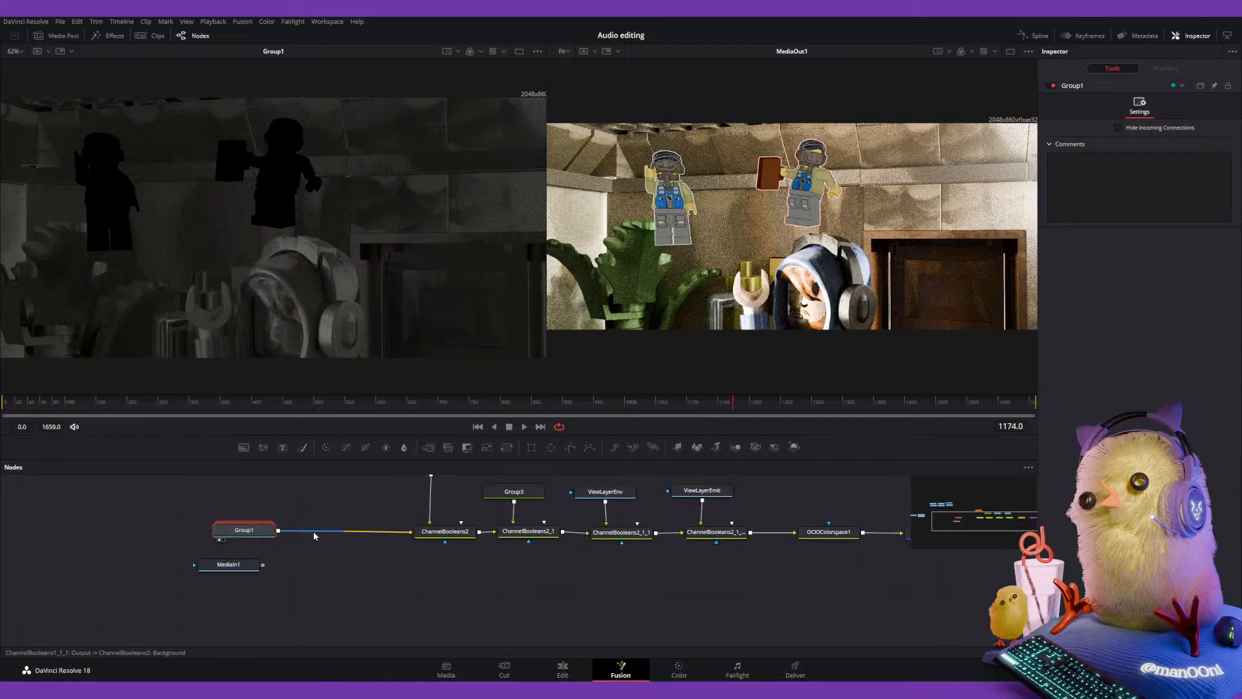
pyautogui.doubleClick(252, 536)
pyautogui.click(258, 531)
pyautogui.moveTo(219, 516); pyautogui.dragTo(93, 488)
pyautogui.moveTo(226, 569); pyautogui.dragTo(321, 630)
pyautogui.moveTo(204, 533); pyautogui.dragTo(313, 549, button='middle')
pyautogui.moveTo(221, 511); pyautogui.dragTo(196, 521)
# Inspect the ViewLayerGlossCol, ViewLayerGlossDir and ViewLayerGlossInd nodes inside the expanded Group1.
pyautogui.moveTo(349, 545); pyautogui.dragTo(495, 518, button='middle')
pyautogui.keyDown('ctrl'); pyautogui.scroll(4, 397, 559); pyautogui.keyUp('ctrl')
pyautogui.moveTo(422, 535); pyautogui.dragTo(427, 568, button='middle')
pyautogui.click(417, 550)
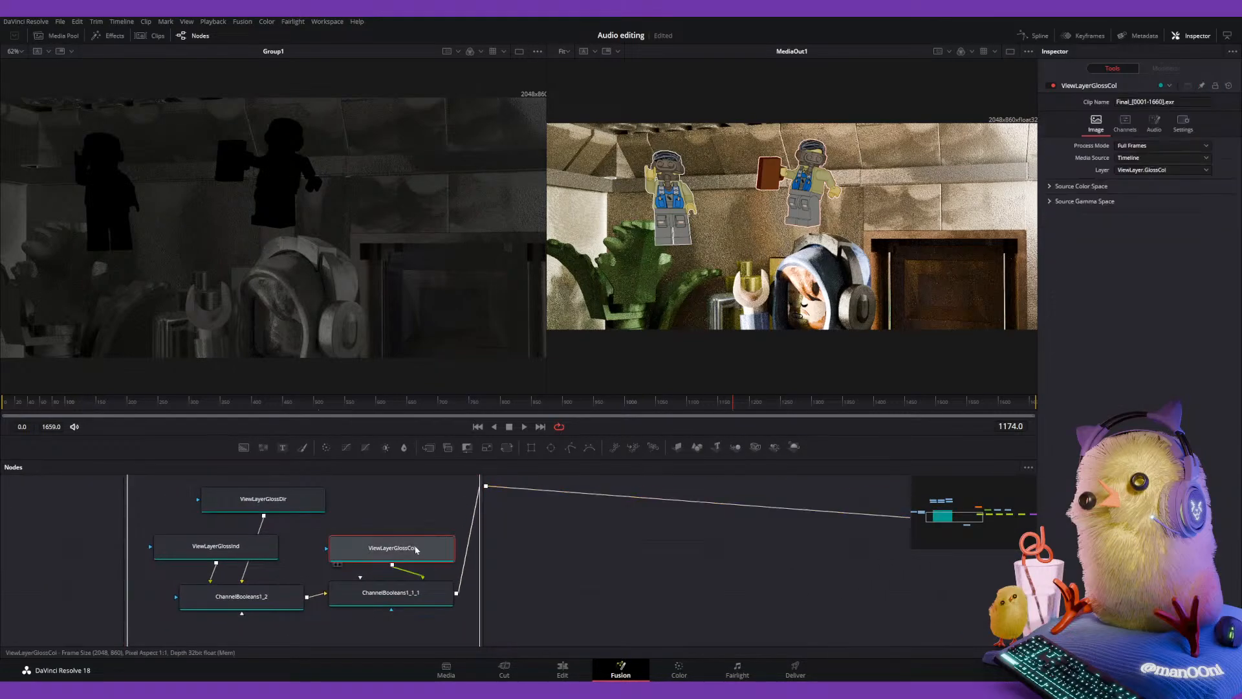
pyautogui.scroll(-1, 418, 550)
pyautogui.keyDown('ctrl'); pyautogui.scroll(-2, 317, 543); pyautogui.keyUp('ctrl')
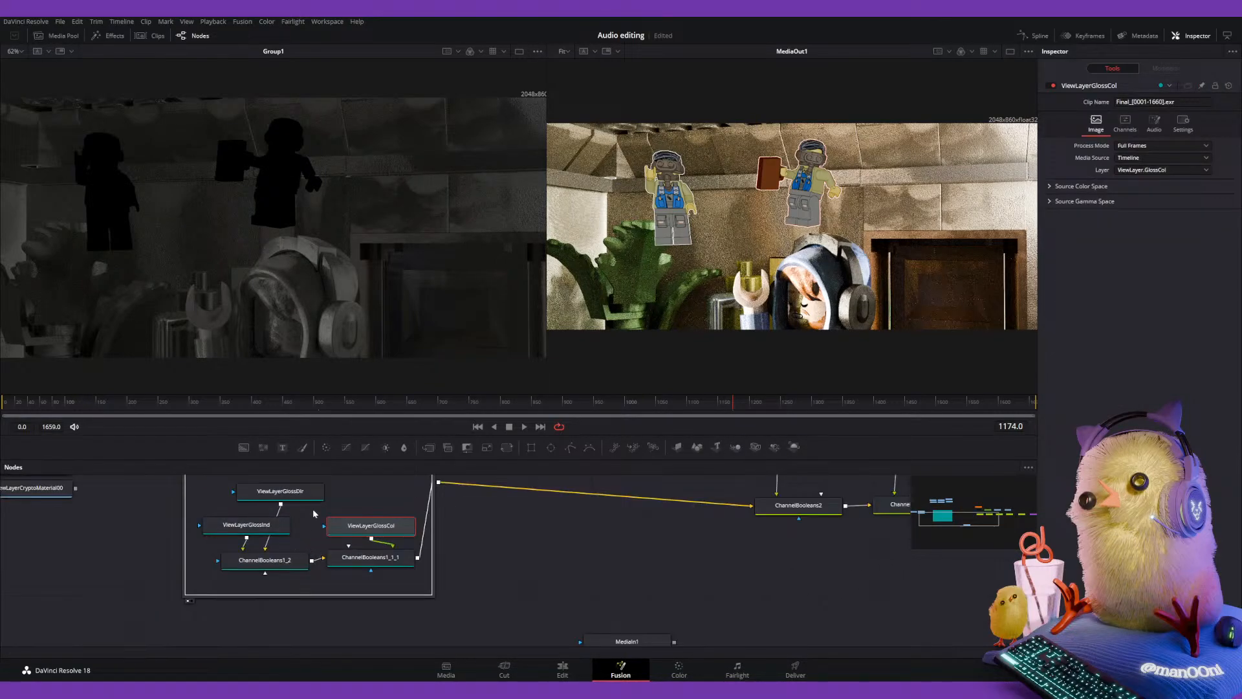
pyautogui.moveTo(312, 512); pyautogui.dragTo(314, 565, button='middle')
pyautogui.click(295, 549)
pyautogui.click(278, 578)
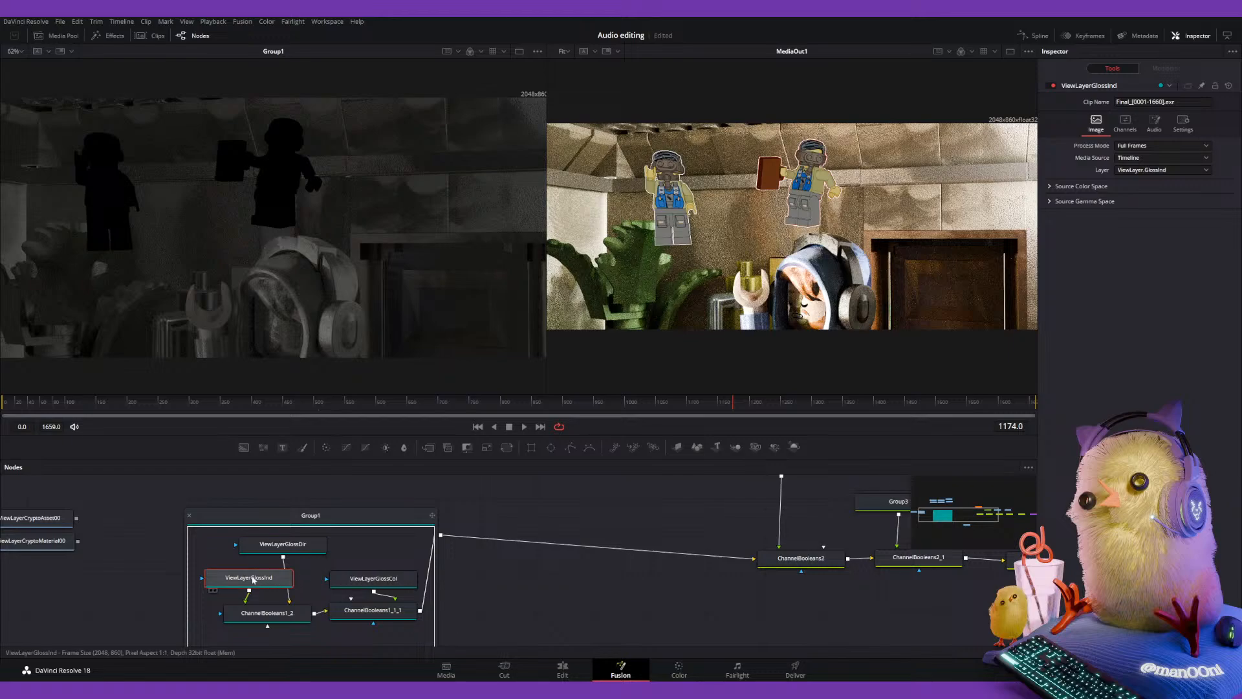
# Show ViewLayerGlossDir in the first viewer and make room inside Group1 by lowering ChannelBooleans1_2 and shifting ViewLayerGlossInd aside.
pyautogui.click(281, 547)
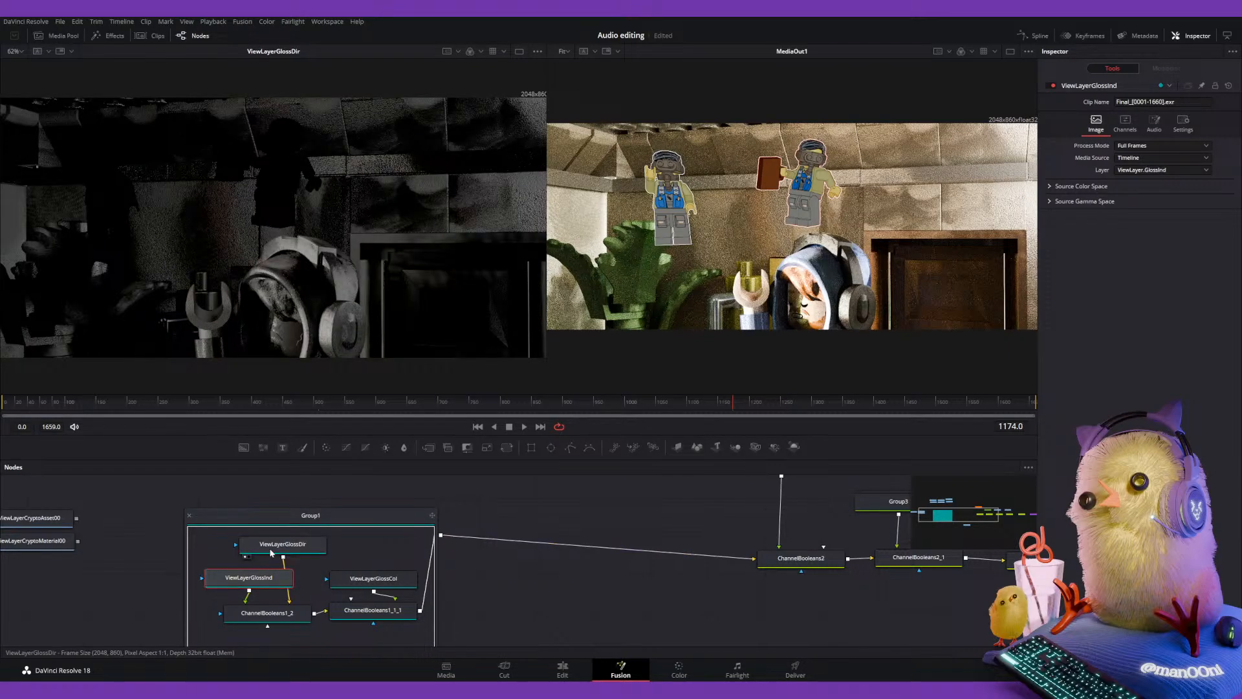
pyautogui.moveTo(582, 551); pyautogui.dragTo(558, 526, button='middle')
pyautogui.moveTo(204, 555); pyautogui.dragTo(203, 622)
pyautogui.moveTo(239, 562); pyautogui.dragTo(278, 521, button='middle')
pyautogui.moveTo(244, 515); pyautogui.dragTo(235, 514)
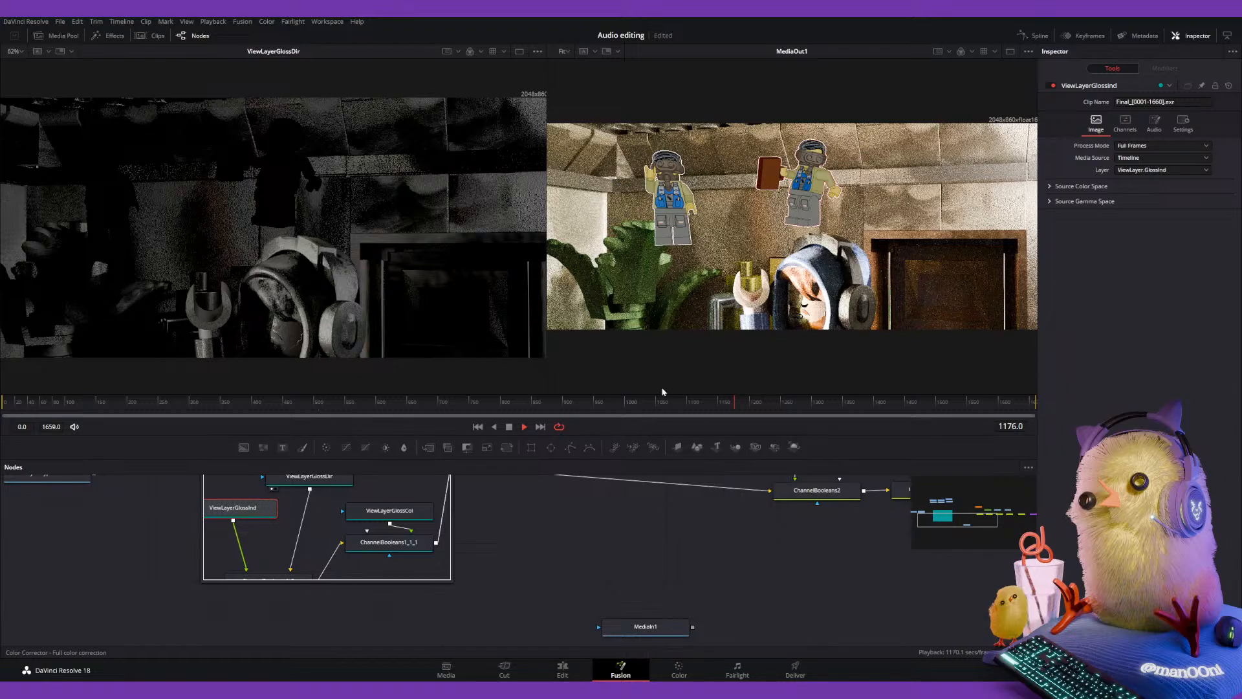
# Insert a Color Corrector between ViewLayerGlossInd and ChannelBooleans1_2 and place it below ViewLayerGlossInd.
pyautogui.moveTo(438, 571); pyautogui.dragTo(607, 656, button='middle')
pyautogui.moveTo(425, 549); pyautogui.dragTo(427, 568, button='middle')
pyautogui.moveTo(426, 569); pyautogui.dragTo(440, 568)
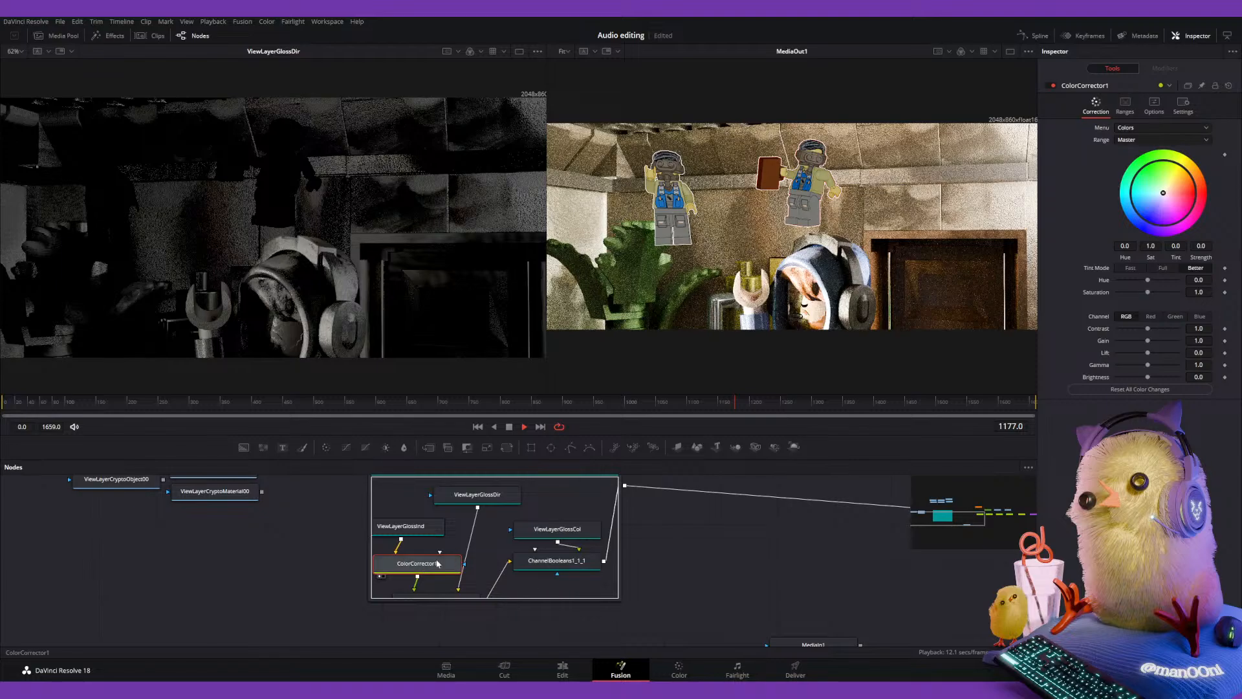
pyautogui.moveTo(662, 558); pyautogui.dragTo(738, 543, button='middle')
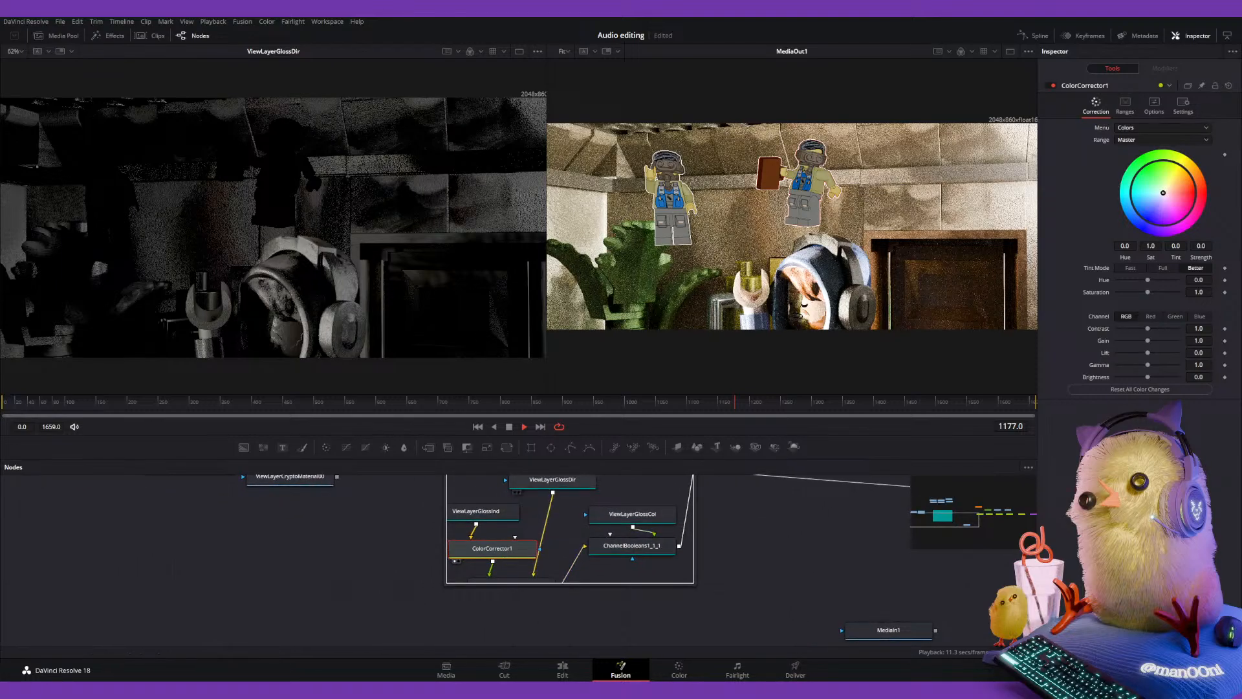
# Try different contrast values on ColorCorrector1, ending at about 1.107.
pyautogui.moveTo(1148, 329); pyautogui.dragTo(1121, 338)
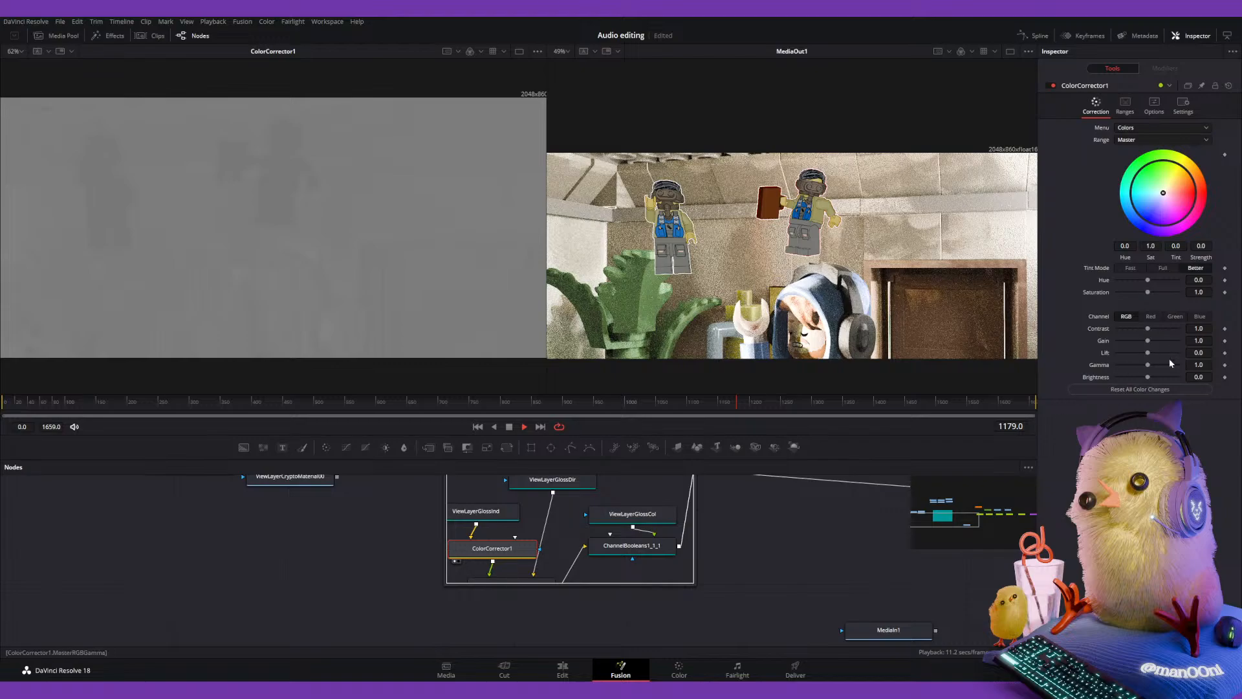
pyautogui.moveTo(519, 564); pyautogui.dragTo(579, 599, button='middle')
pyautogui.moveTo(1149, 330); pyautogui.dragTo(1148, 331)
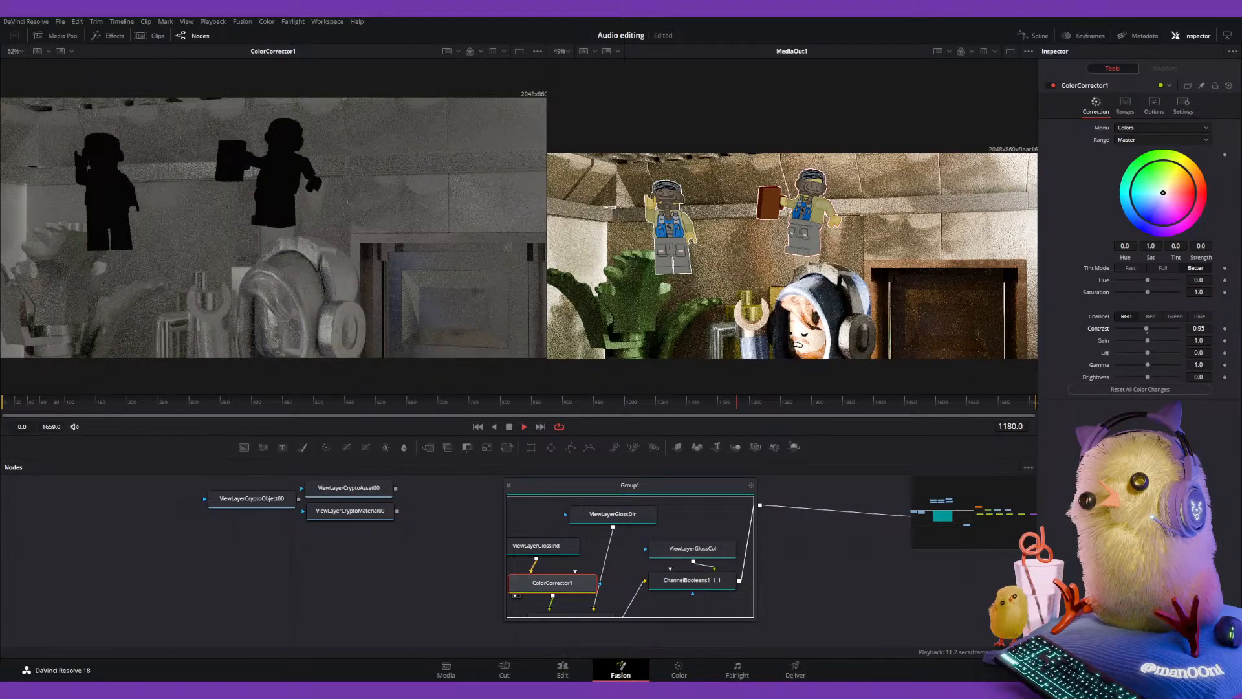
pyautogui.click(1207, 328)
pyautogui.write('7')
pyautogui.moveTo(1188, 328); pyautogui.dragTo(1218, 329)
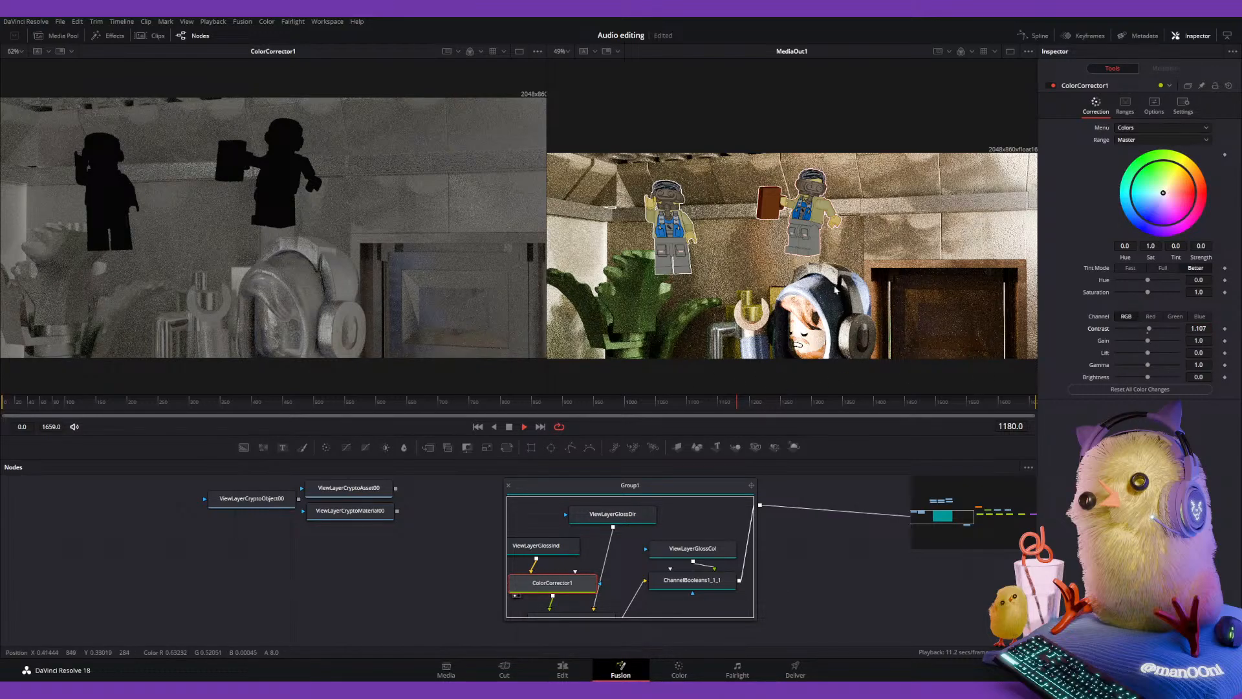
# Try a stronger contrast of about 1.267, compare its effect in the MediaOut1 image, and reset all color changes.
pyautogui.moveTo(751, 324); pyautogui.dragTo(742, 295, button='middle')
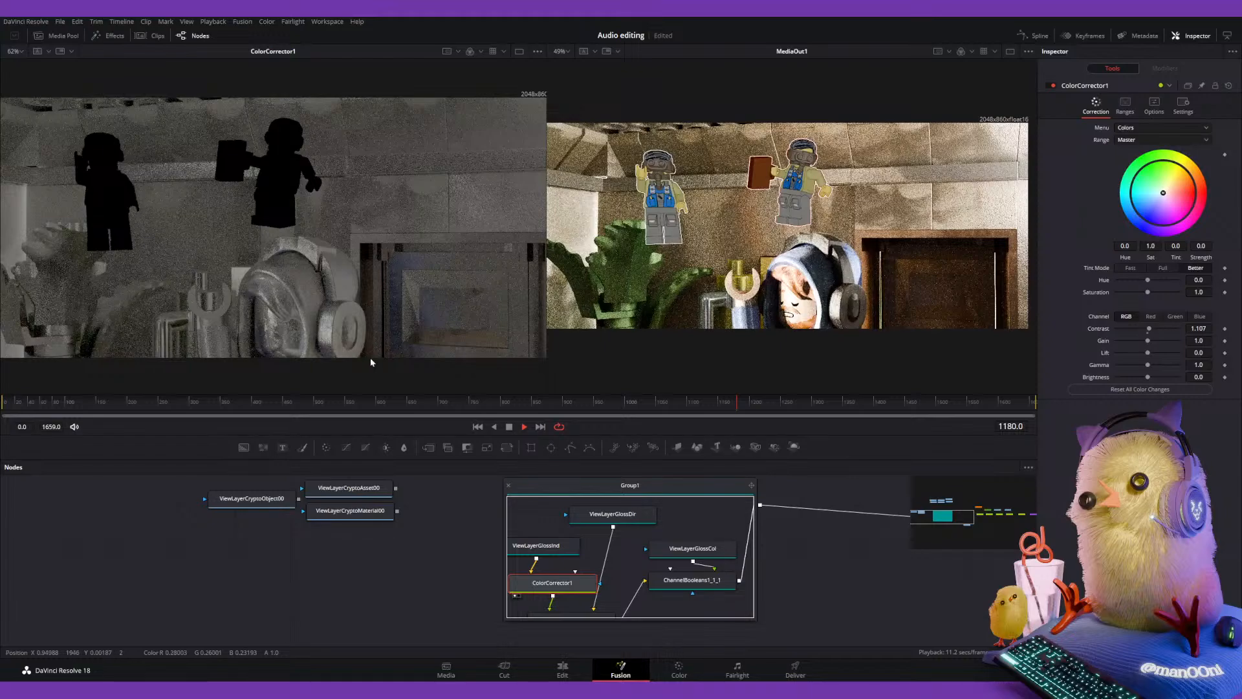
pyautogui.keyDown('ctrl'); pyautogui.scroll(2, 799, 305); pyautogui.keyUp('ctrl')
pyautogui.keyDown('ctrl'); pyautogui.scroll(3, 796, 304); pyautogui.keyUp('ctrl')
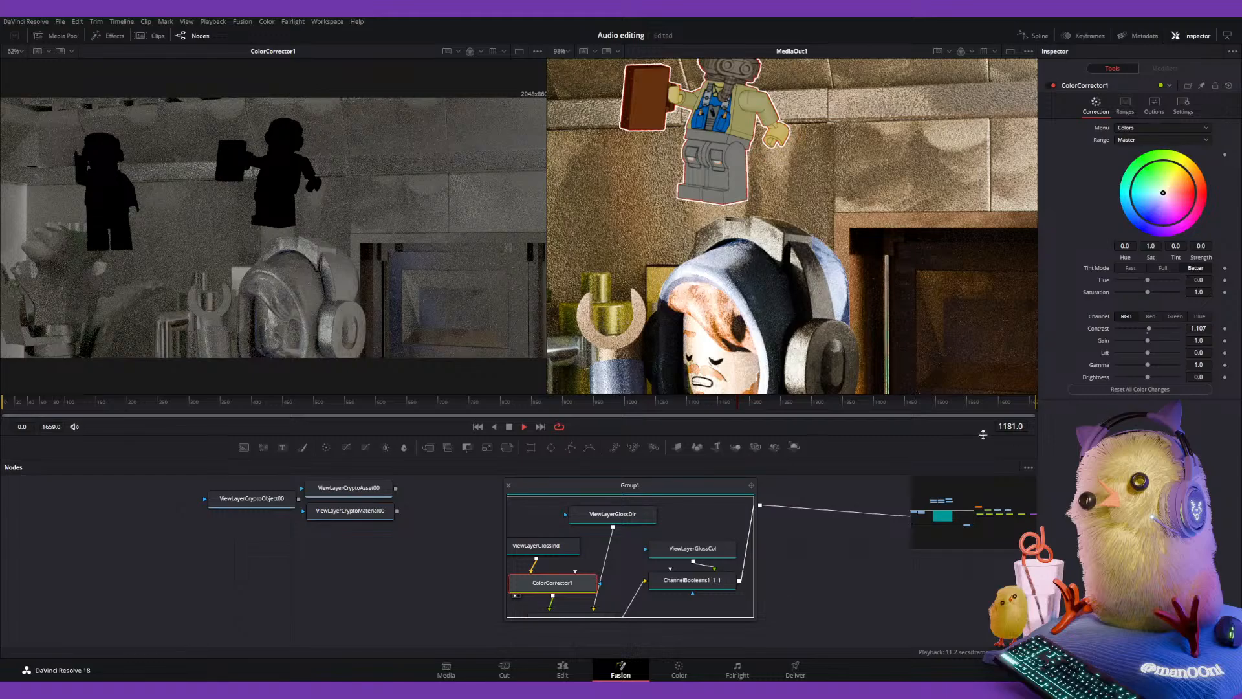
pyautogui.moveTo(1202, 328)
pyautogui.mouseDown()
pyautogui.moveTo(1231, 317)
pyautogui.moveTo(1211, 329)
pyautogui.mouseUp()
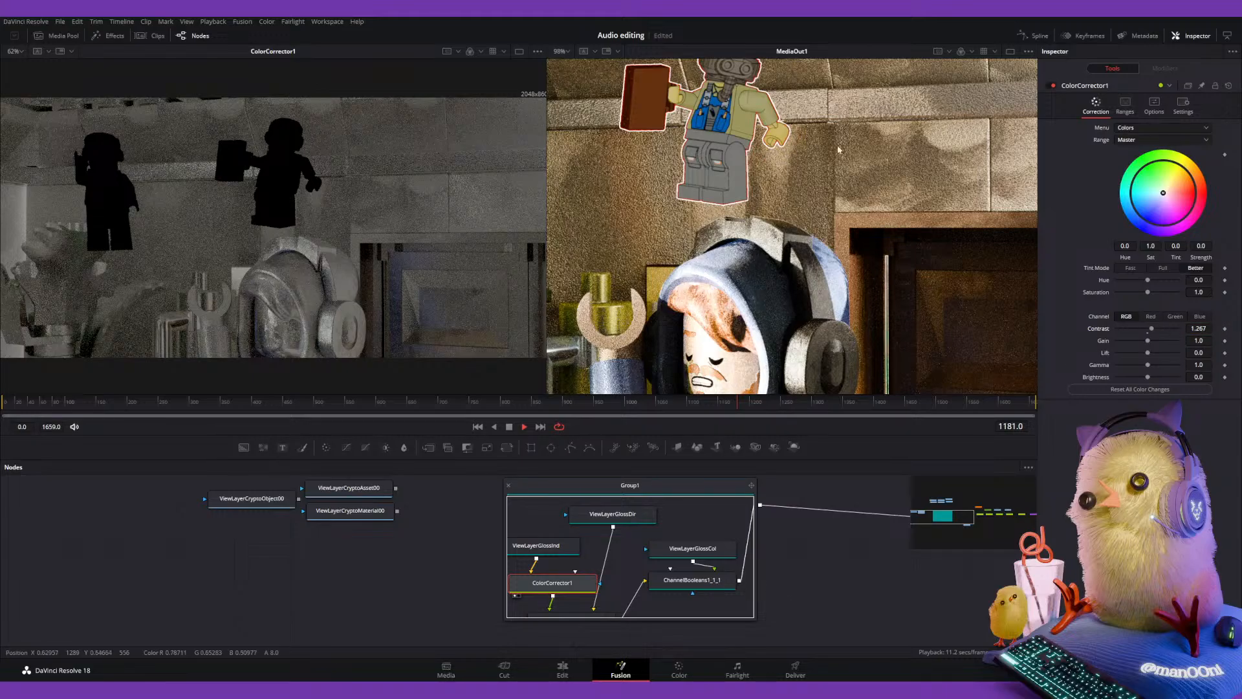
pyautogui.scroll(-2, 900, 234)
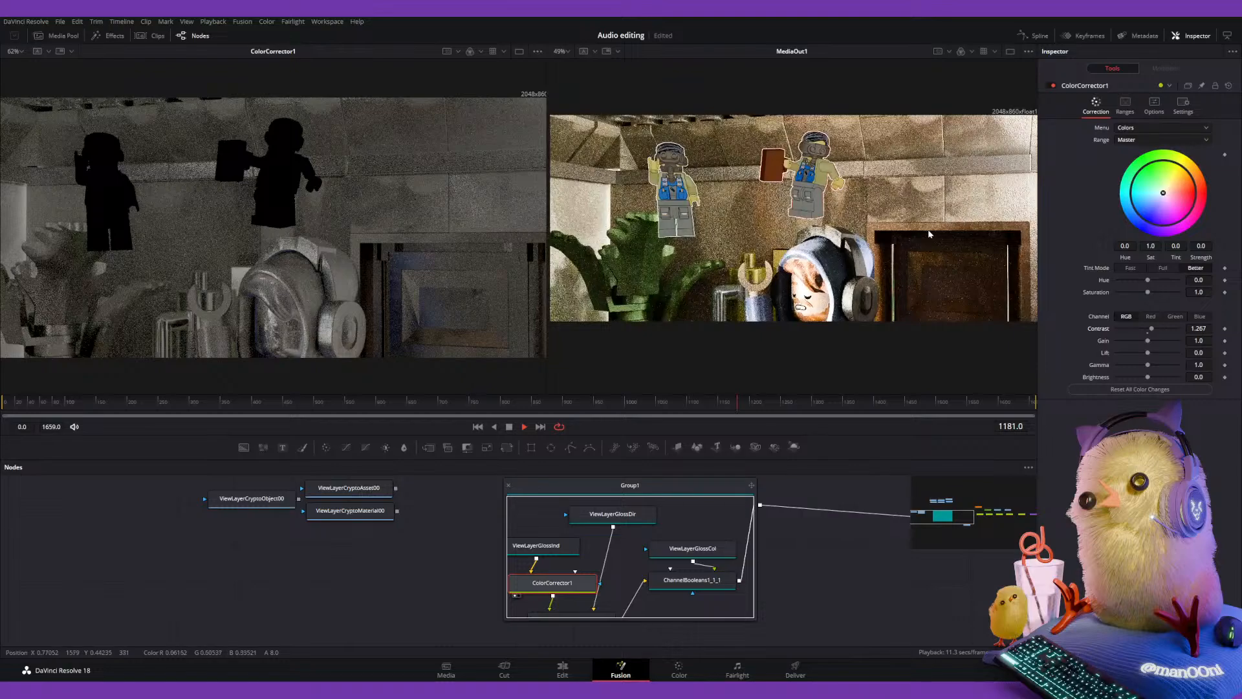
pyautogui.scroll(3, 919, 250)
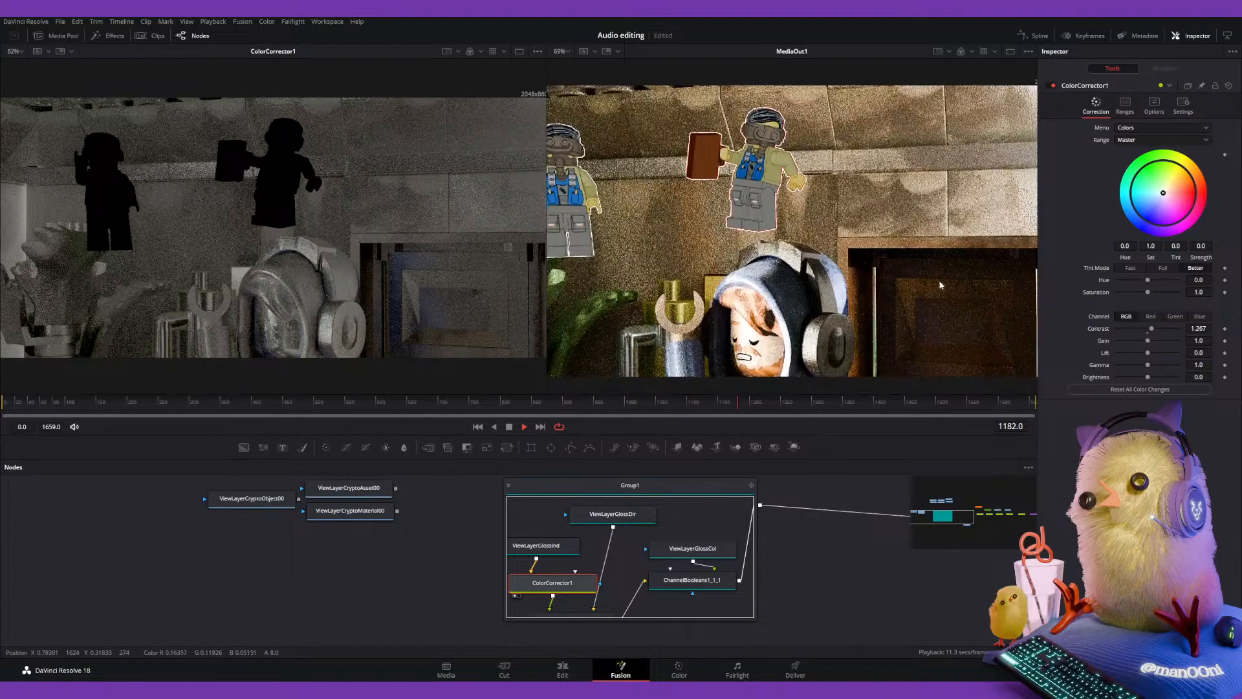
pyautogui.moveTo(795, 277); pyautogui.dragTo(826, 278, button='middle')
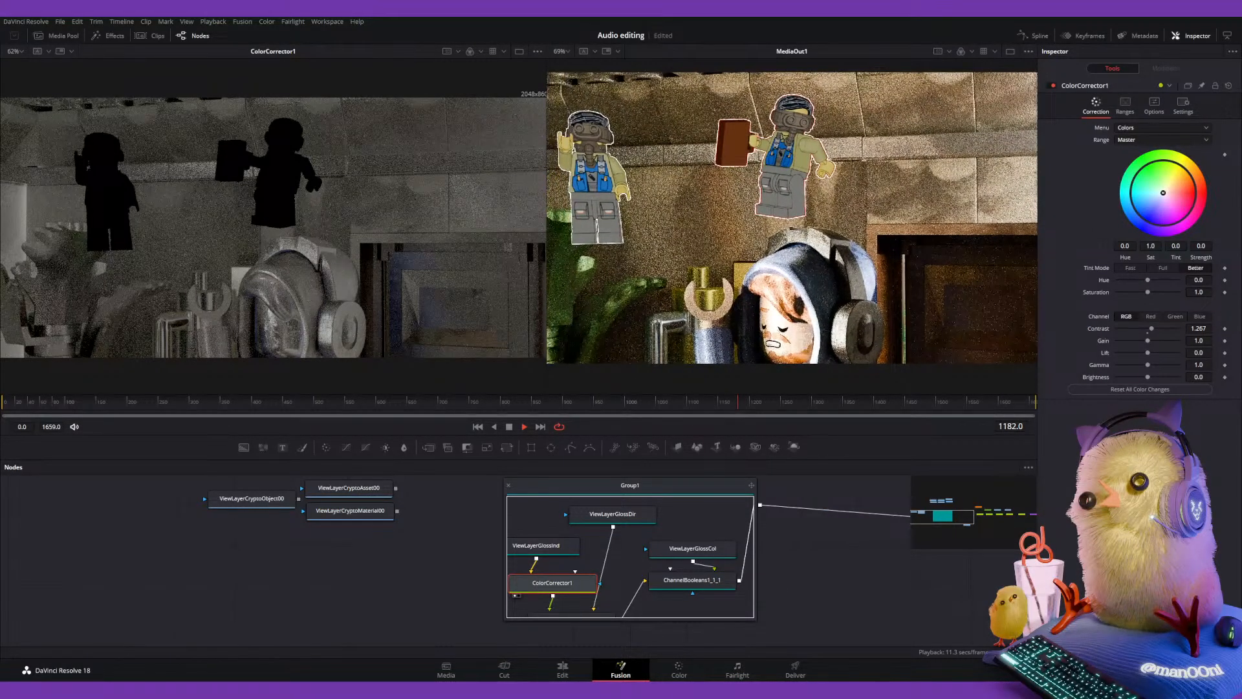
pyautogui.click(1163, 390)
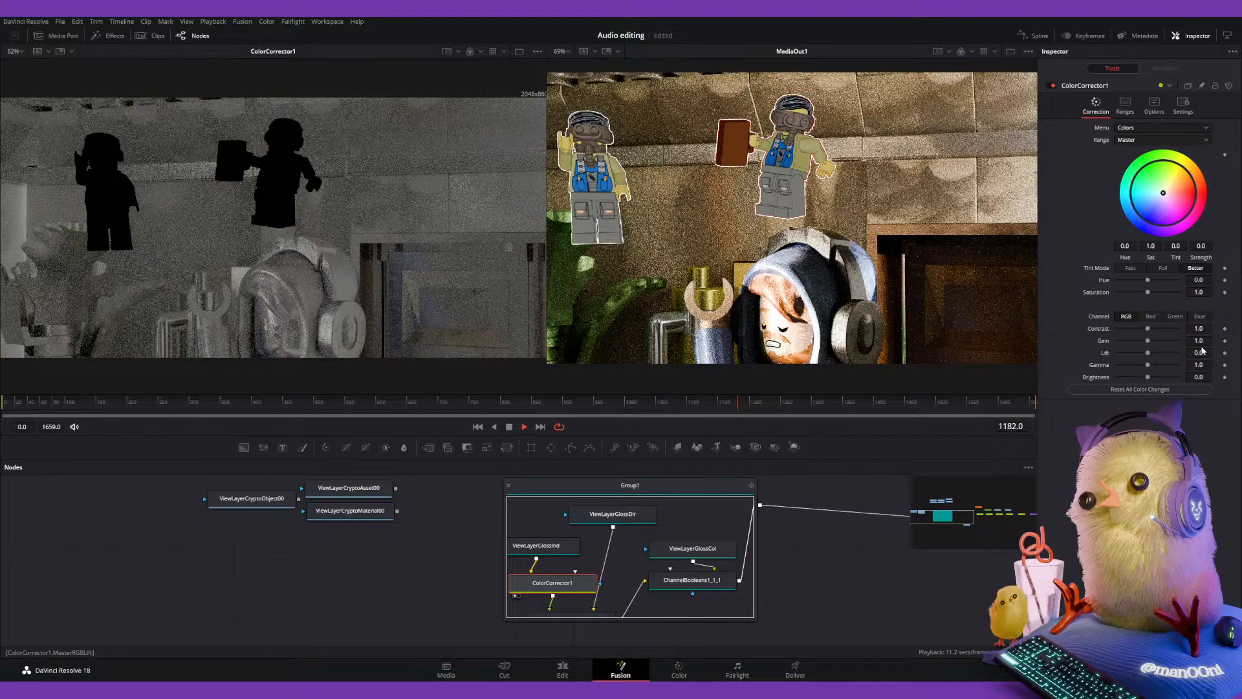
# Try lowering ColorCorrector1's gain to about 0.585 and reset all color changes.
pyautogui.moveTo(1204, 339); pyautogui.dragTo(1196, 340)
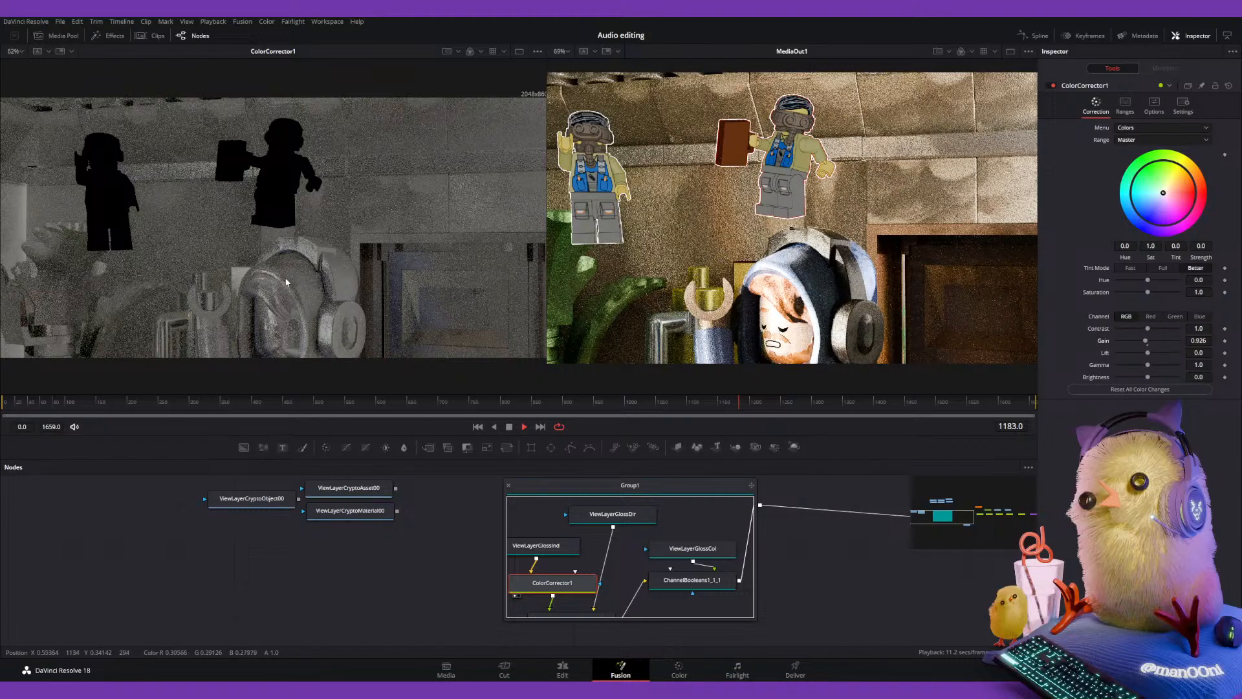
pyautogui.click(1198, 340)
pyautogui.write('0.601')
pyautogui.press('Return')
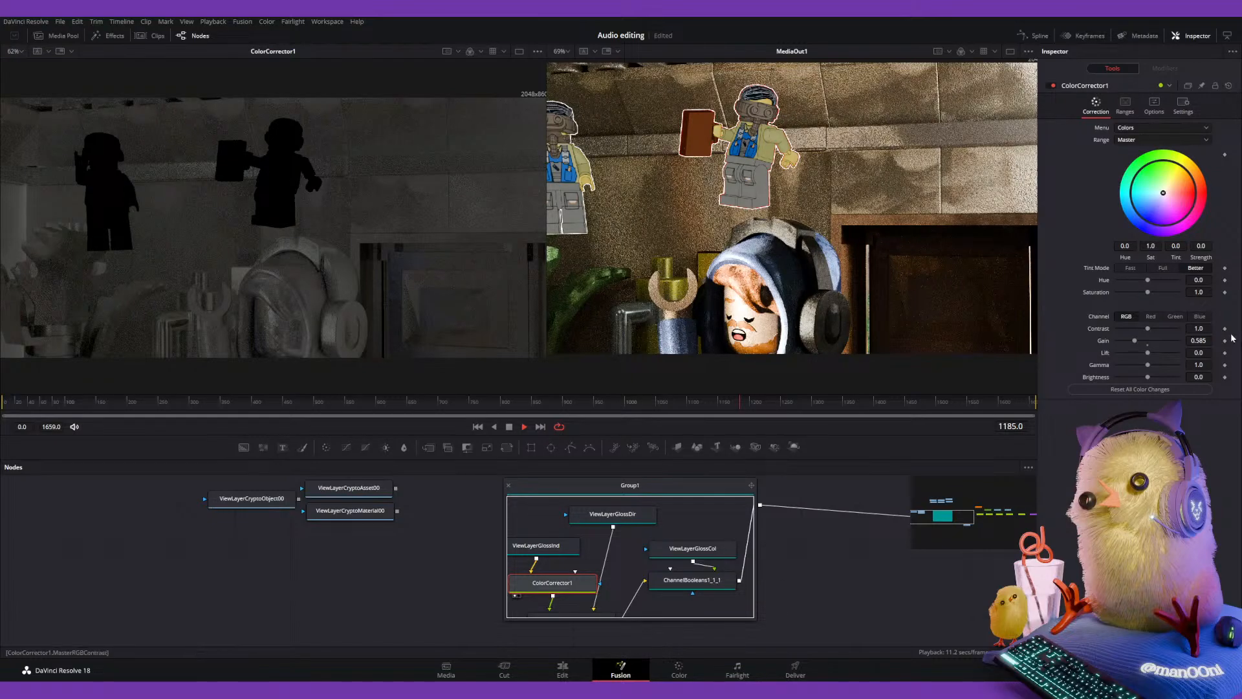
pyautogui.click(1103, 389)
# Try a lift of -0.173 on ColorCorrector1, check the MediaOut1 image, and reset all color changes.
pyautogui.moveTo(1209, 353); pyautogui.dragTo(1204, 353)
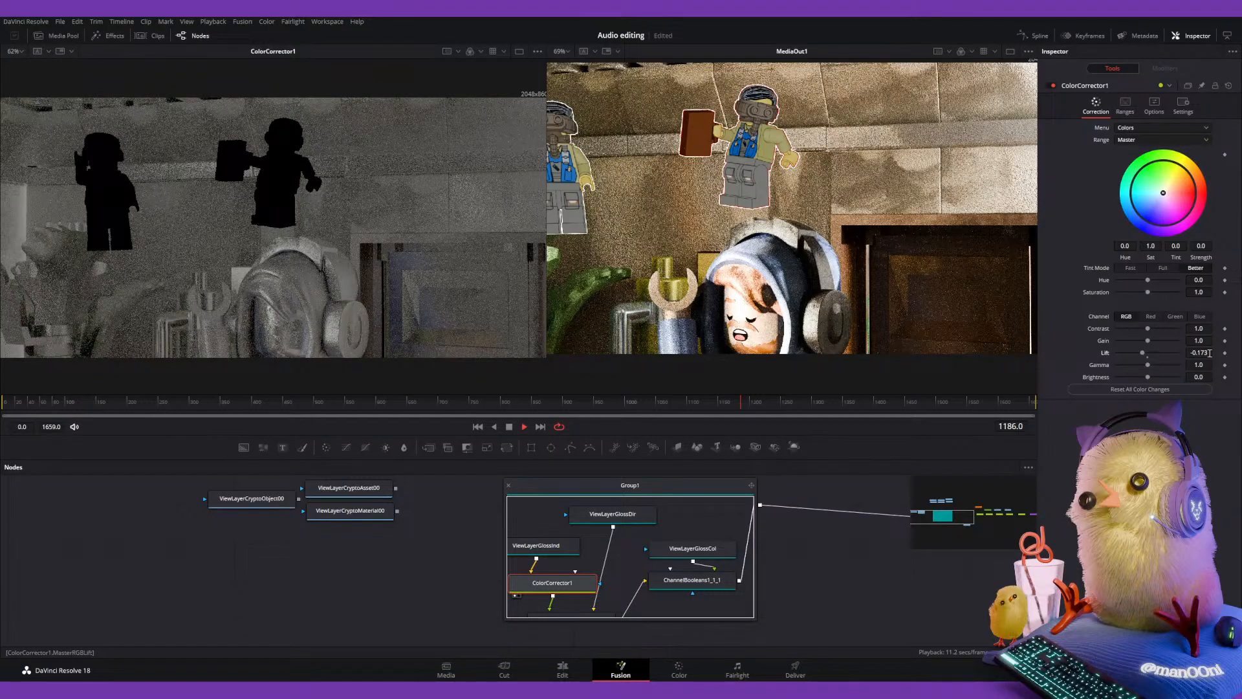
pyautogui.moveTo(734, 205); pyautogui.dragTo(813, 223, button='middle')
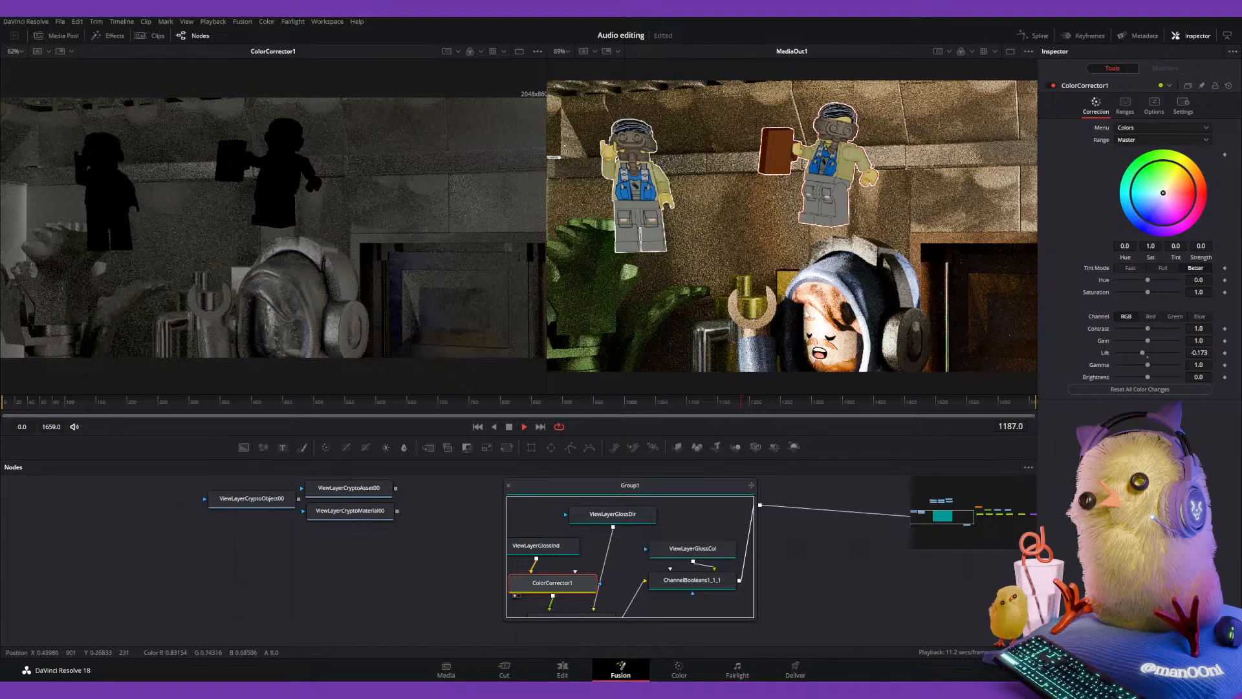
pyautogui.click(1143, 389)
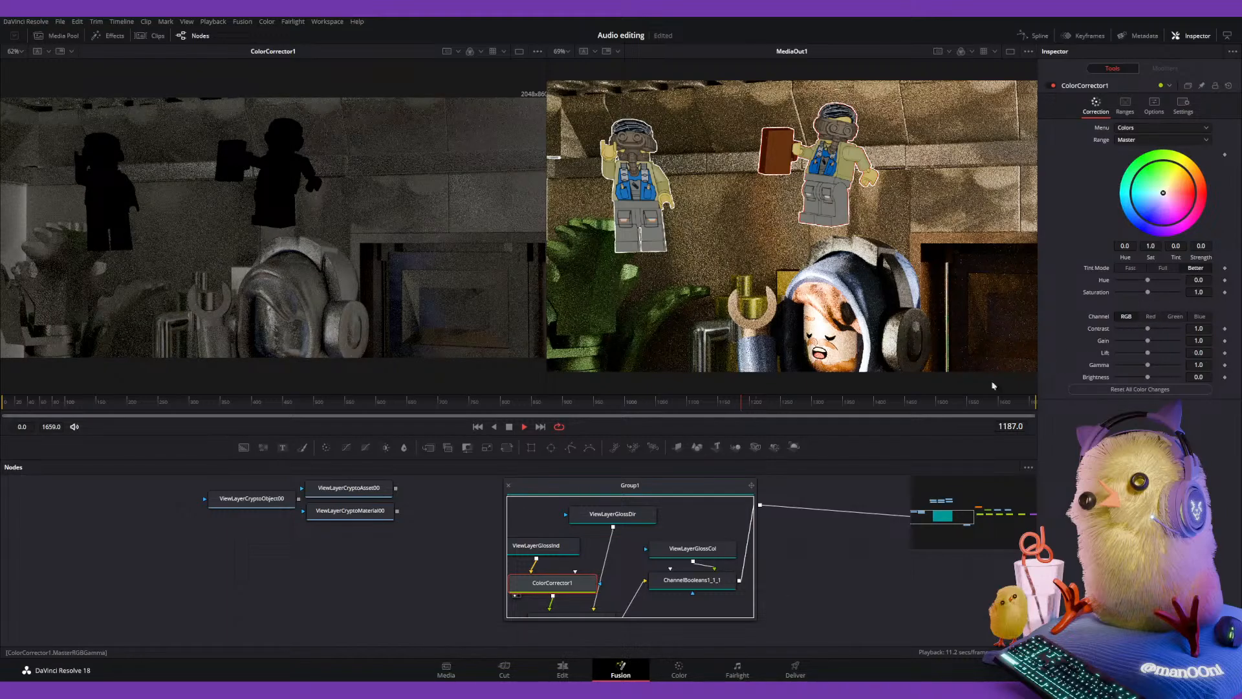
# Switch ColorCorrector1 to the Levels correction and limit it to the Shadows range.
pyautogui.click(1131, 154)
pyautogui.click(1152, 138)
pyautogui.click(1151, 136)
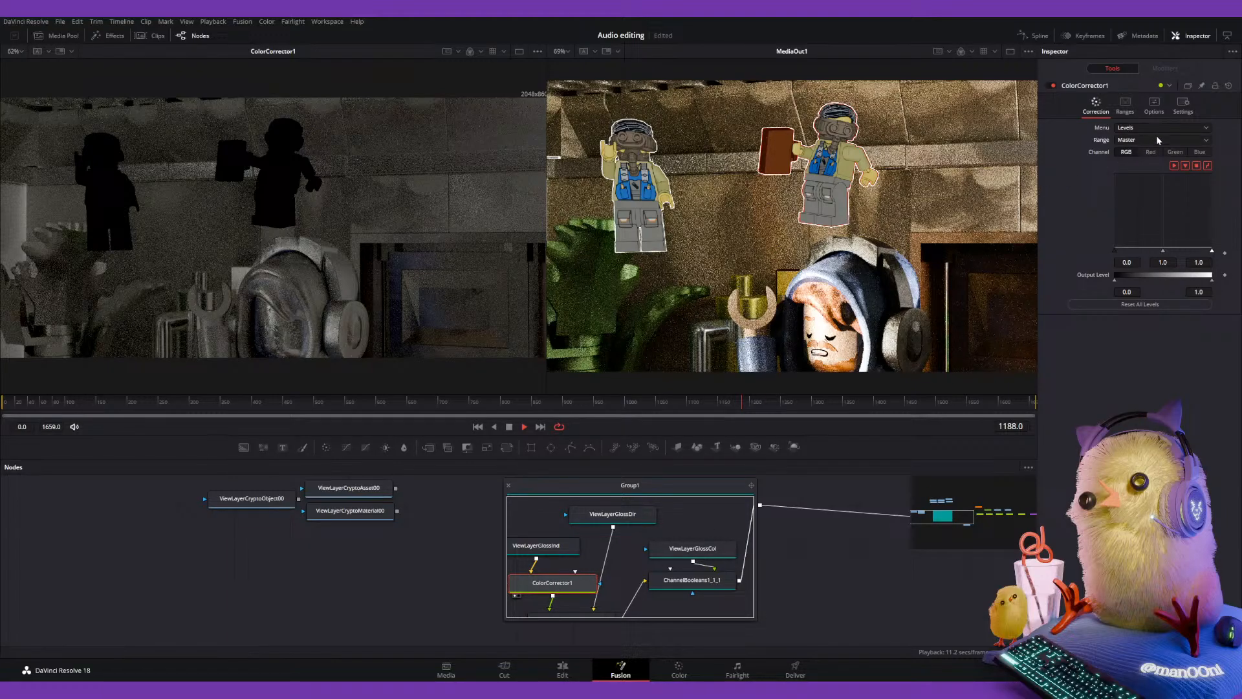
pyautogui.click(1146, 163)
pyautogui.click(1137, 136)
pyautogui.click(1136, 130)
pyautogui.click(1140, 150)
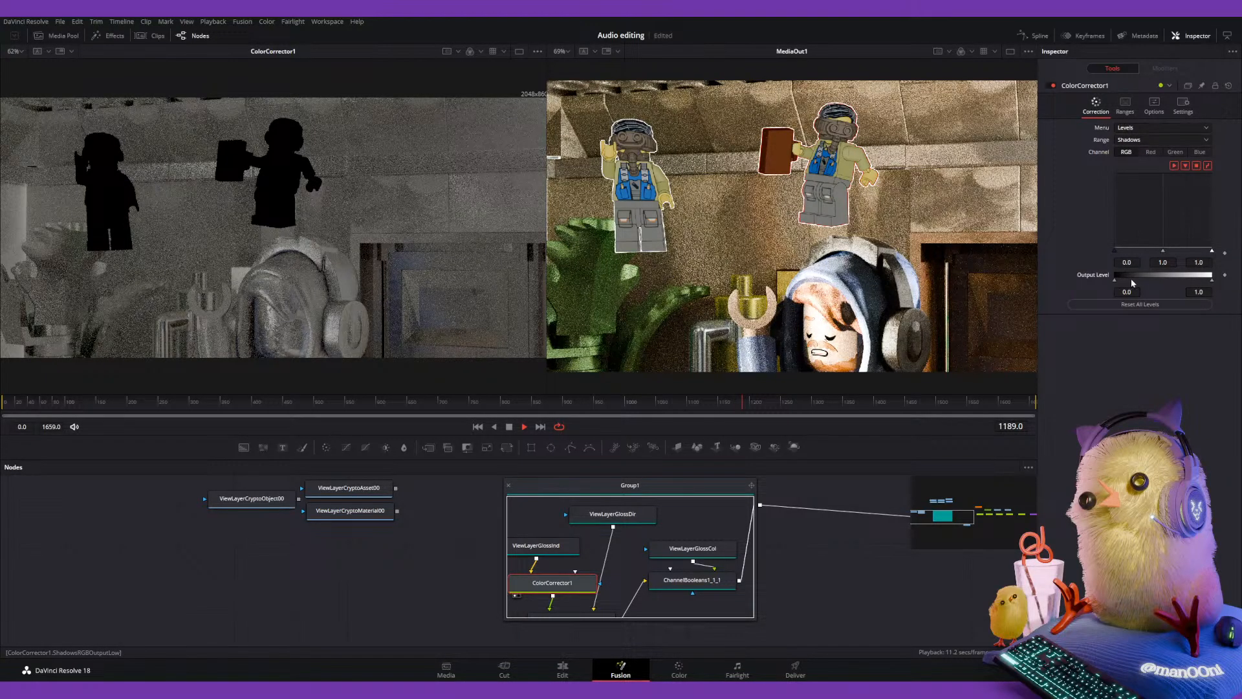
# Set the Shadows output levels of ColorCorrector1 to about 0.269 low and 0.831 high.
pyautogui.moveTo(1115, 283); pyautogui.dragTo(1129, 283)
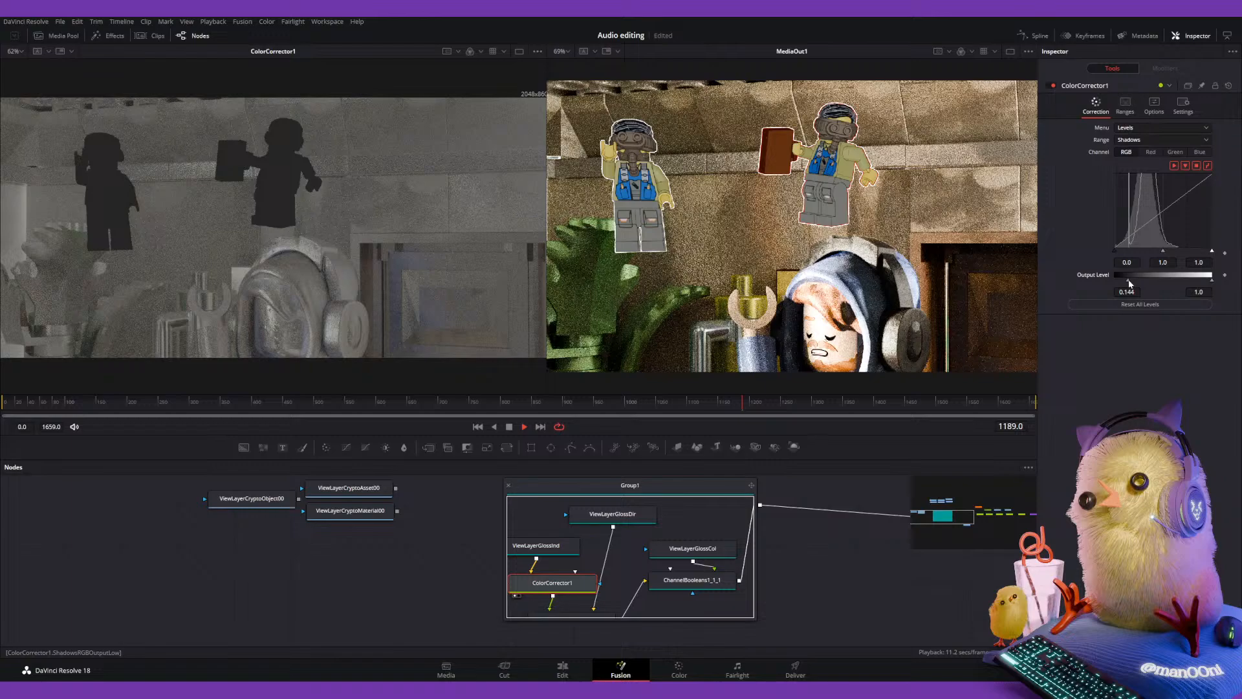
pyautogui.moveTo(1129, 283); pyautogui.dragTo(1196, 283)
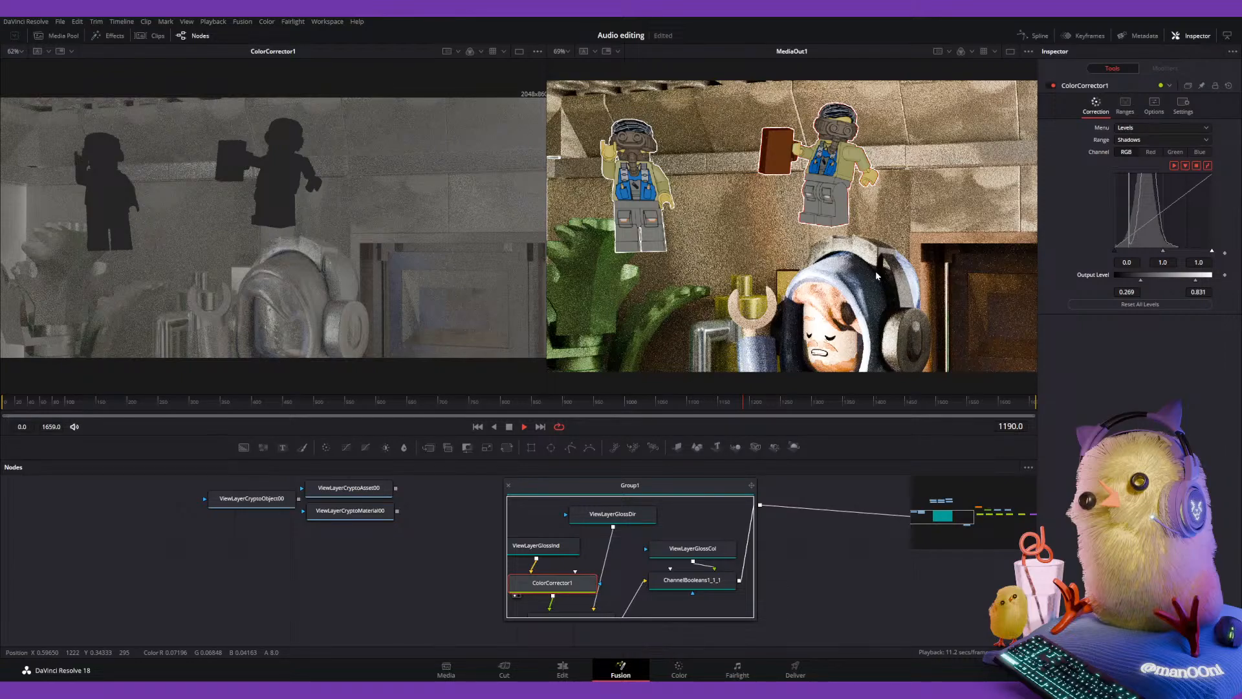
pyautogui.moveTo(876, 272)
pyautogui.mouseDown(button='middle')
pyautogui.moveTo(870, 228)
pyautogui.moveTo(869, 254)
pyautogui.mouseUp(button='middle')
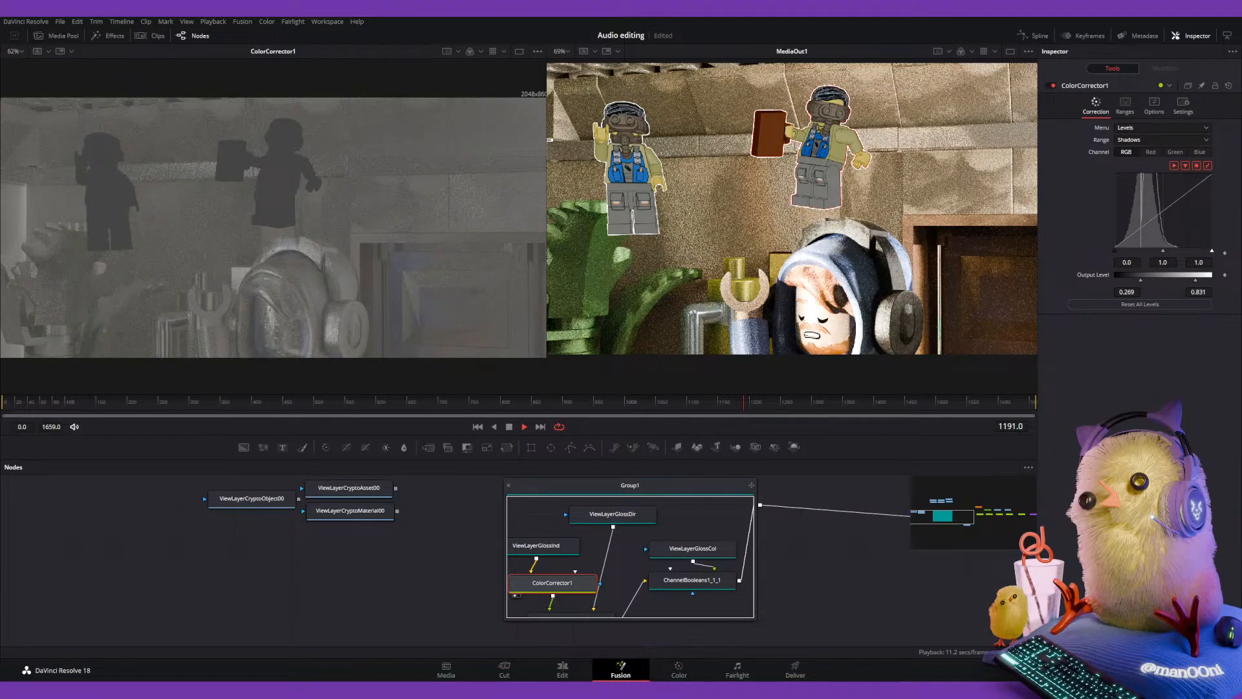
# Reposition the expanded Group1 slightly in the node graph and save the project.
pyautogui.click(558, 492)
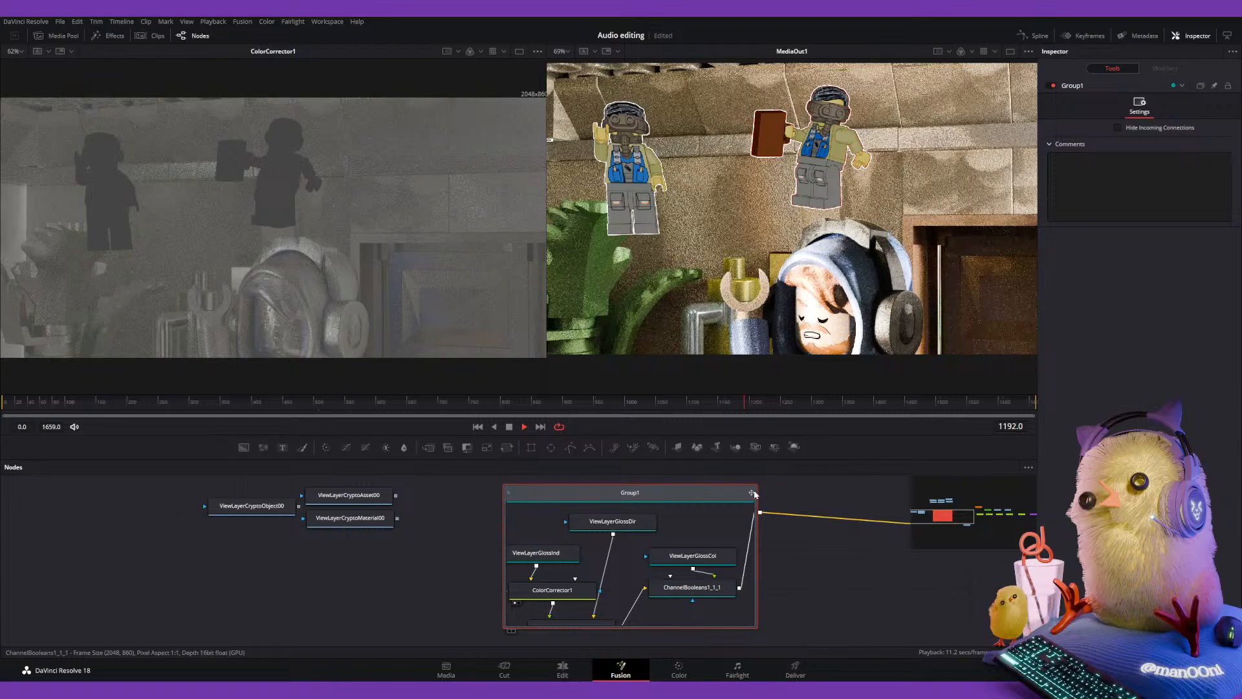
pyautogui.moveTo(739, 494); pyautogui.dragTo(682, 486)
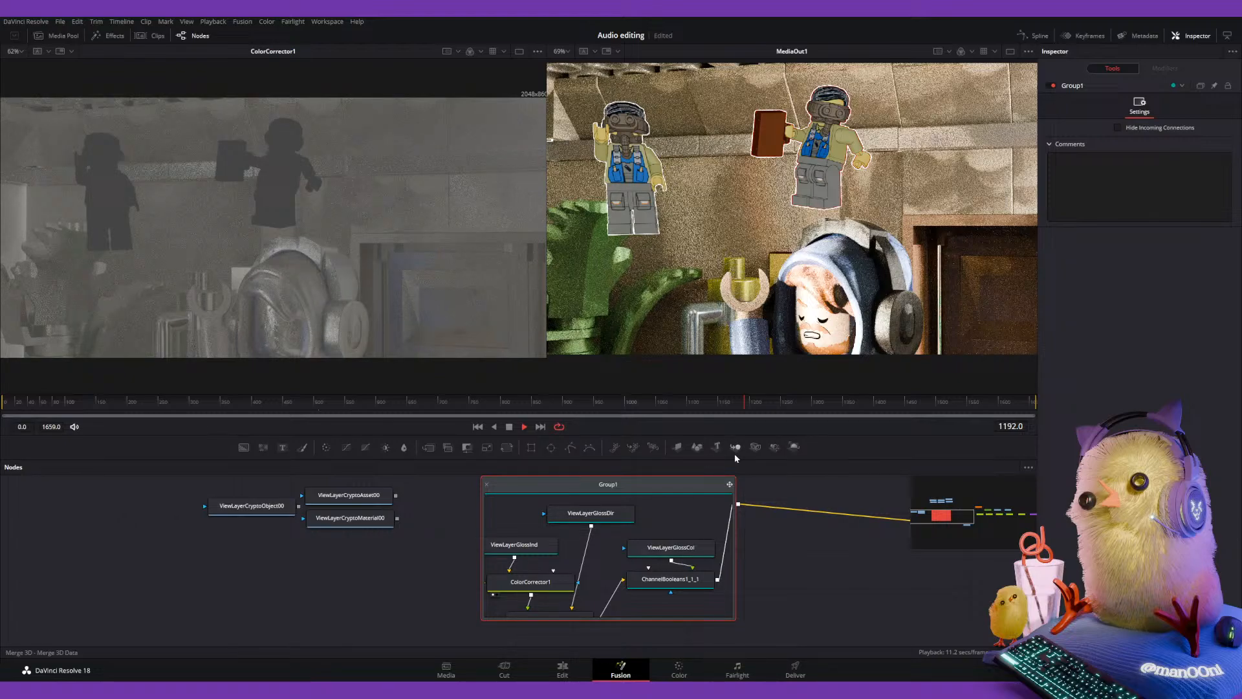
pyautogui.moveTo(781, 552); pyautogui.dragTo(658, 561, button='middle')
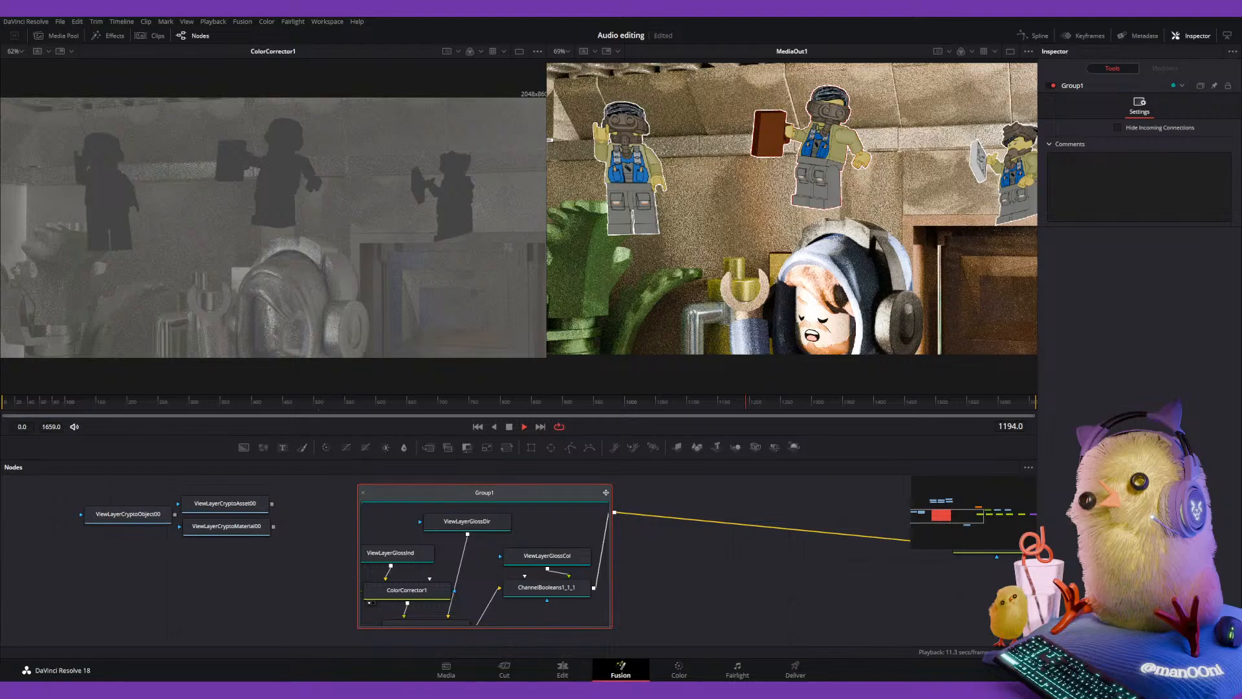
pyautogui.hotkey('ctrl', 's')
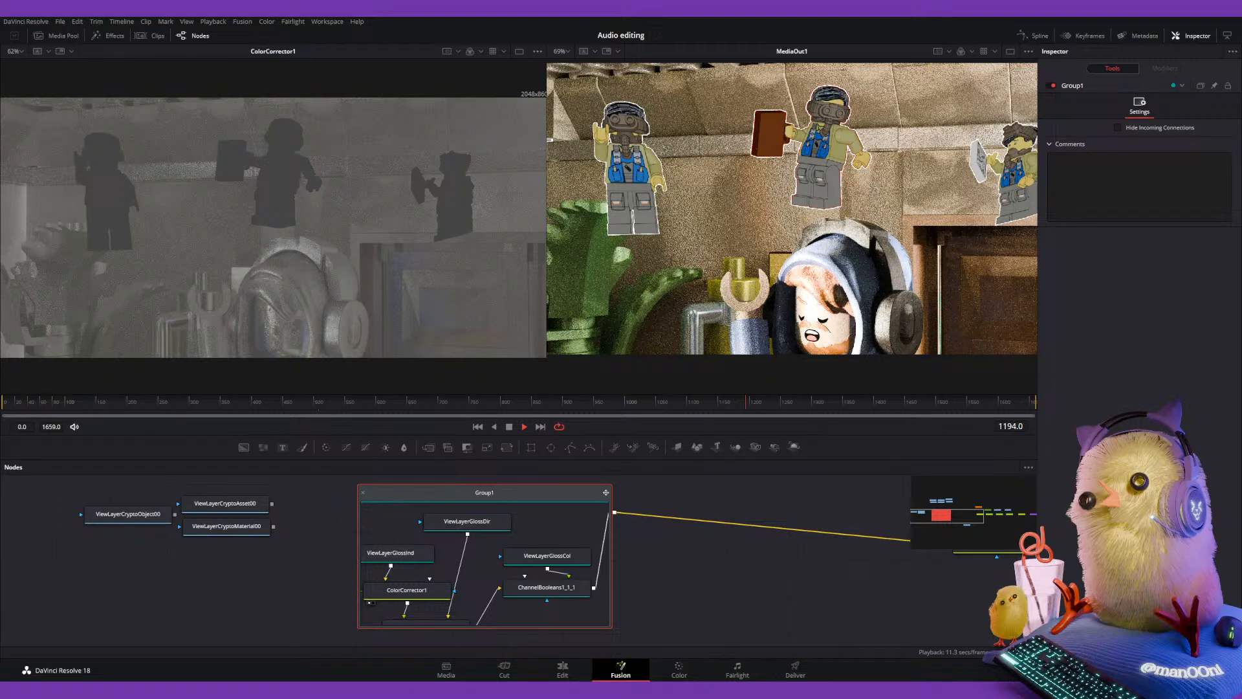
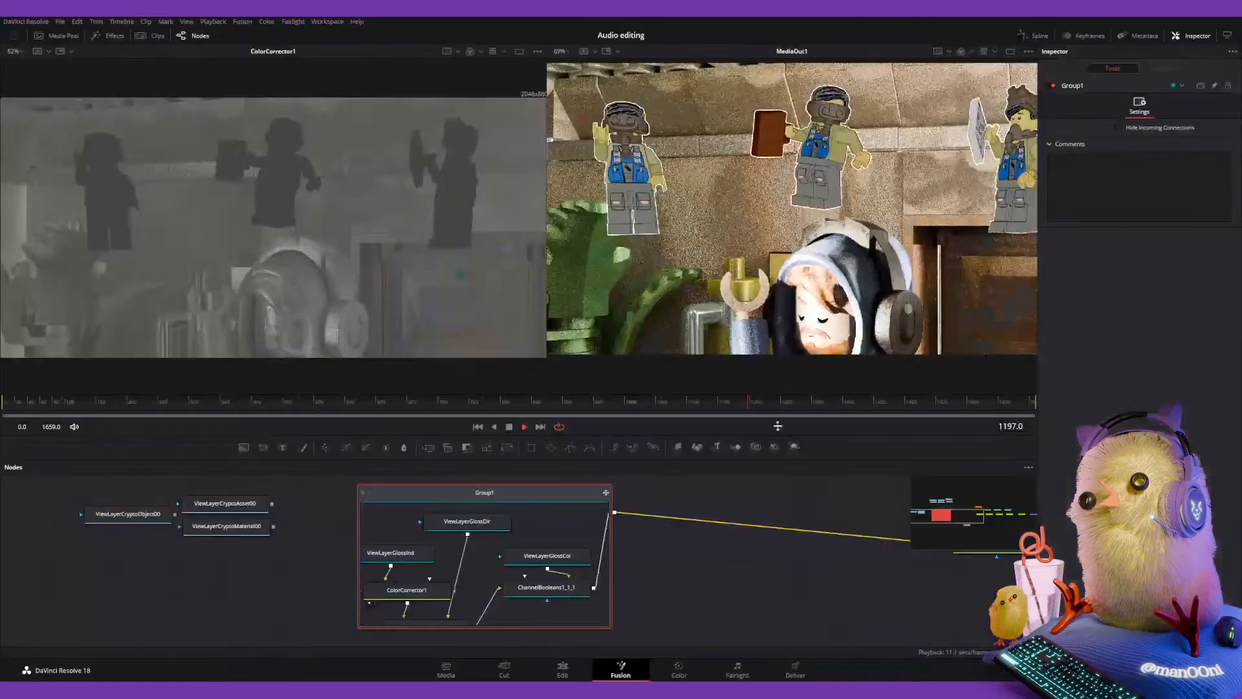
# Check the final render clip in the Edit page timeline and return to its Fusion composition.
pyautogui.click(572, 672)
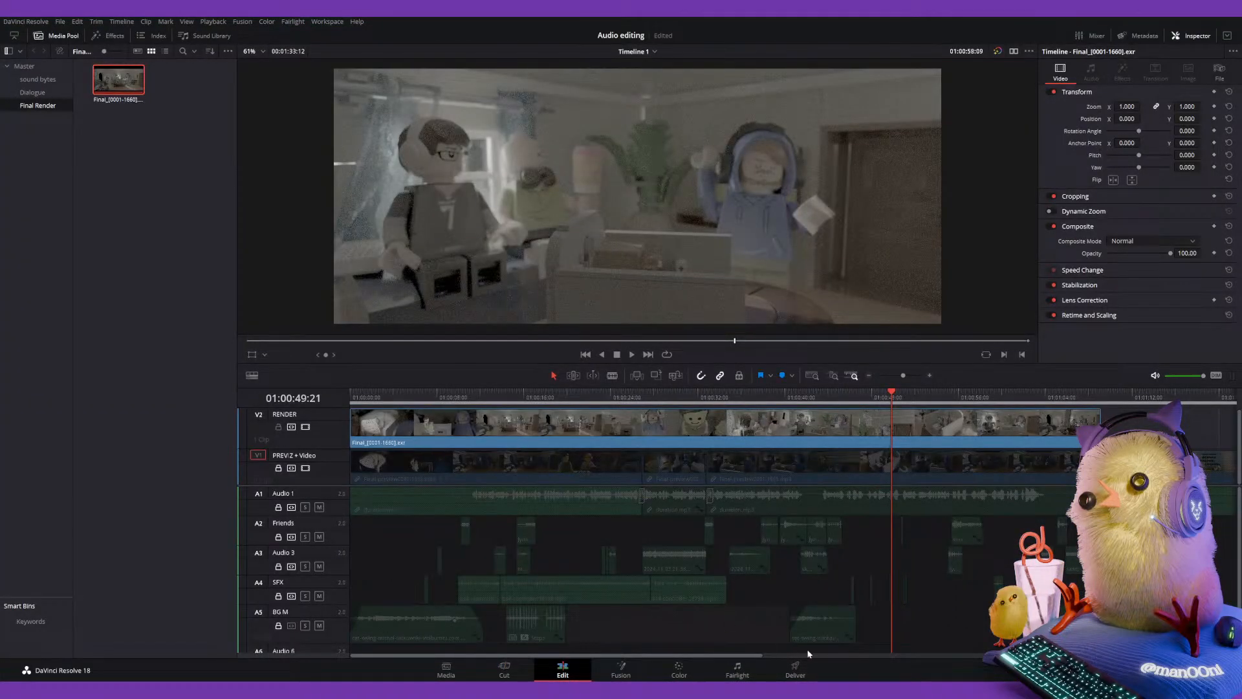
pyautogui.hscroll(5, 543, 580)
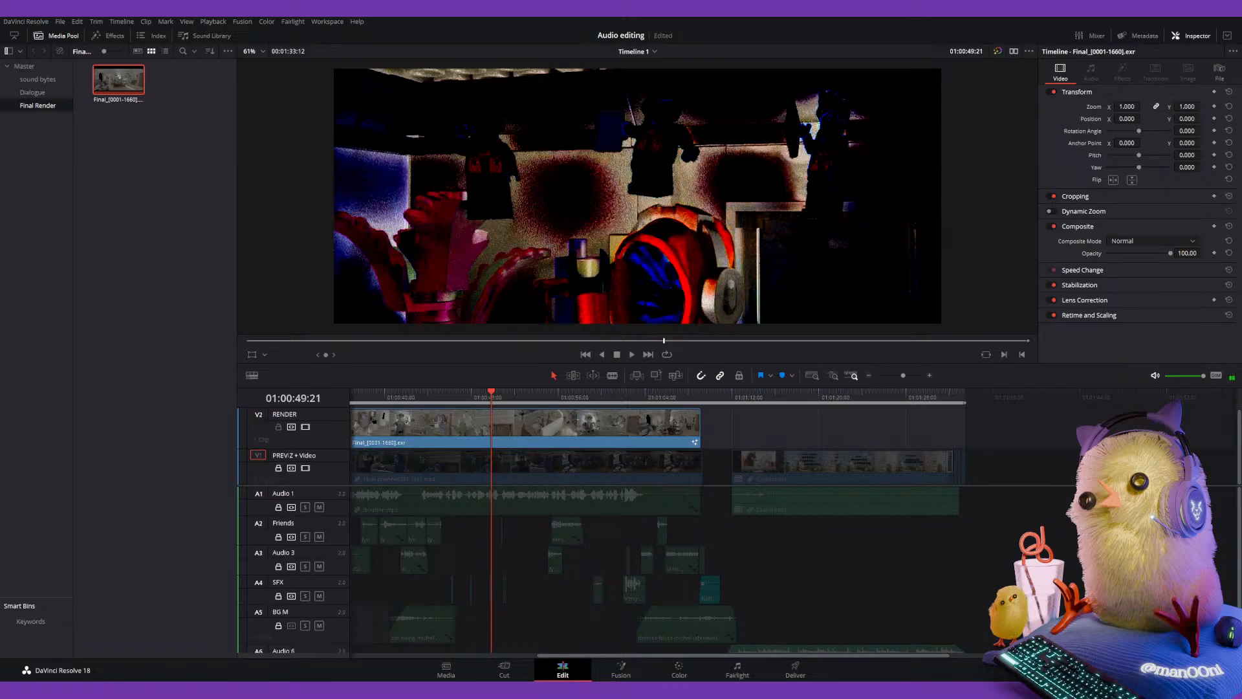
pyautogui.hscroll(-5, 590, 409)
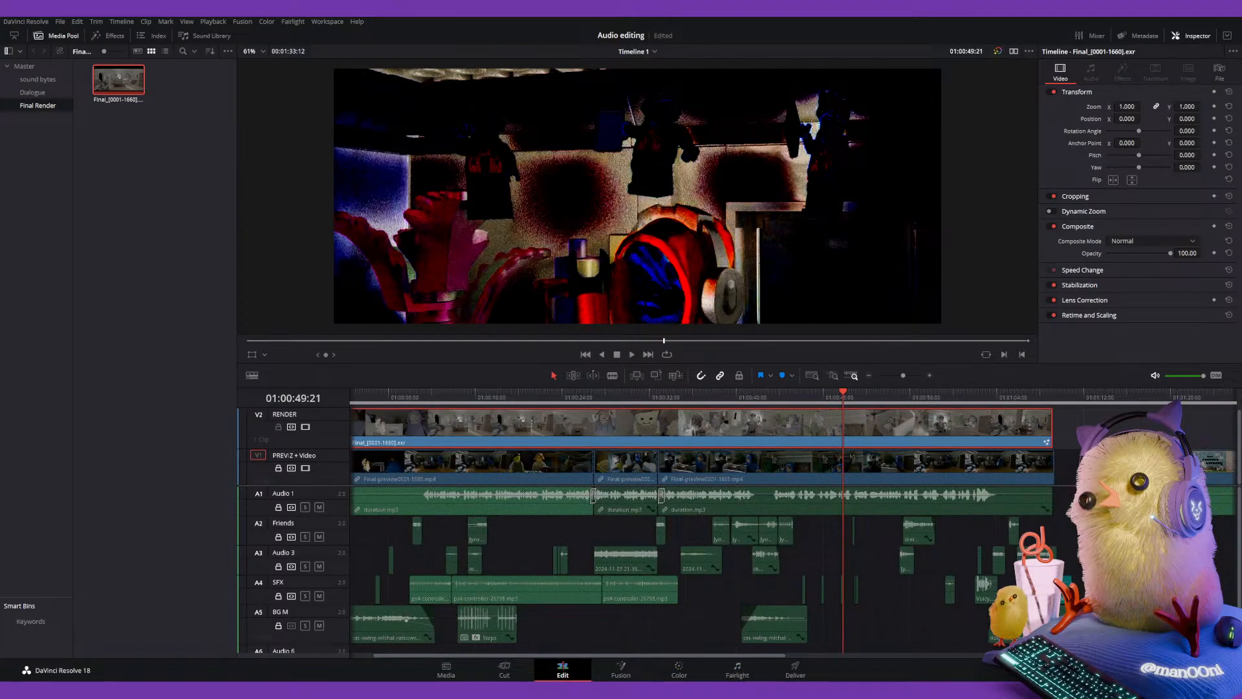
pyautogui.click(620, 669)
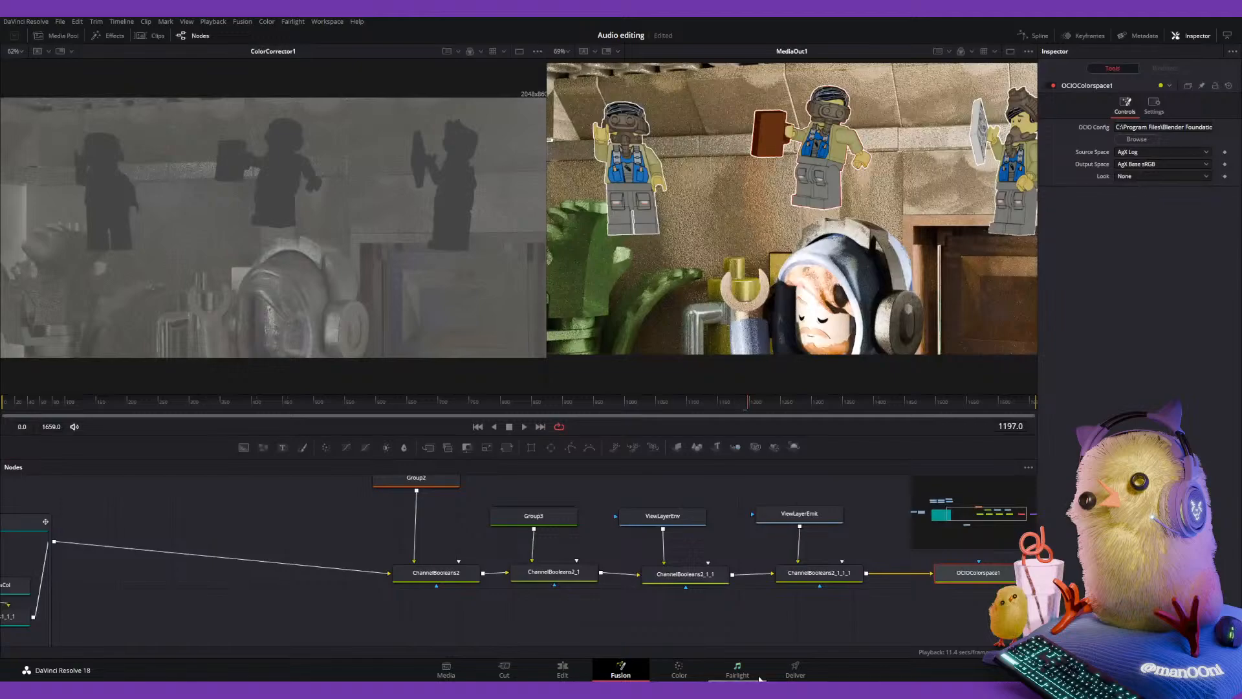
pyautogui.moveTo(806, 553); pyautogui.dragTo(510, 556, button='middle')
pyautogui.click(962, 51)
pyautogui.click(963, 52)
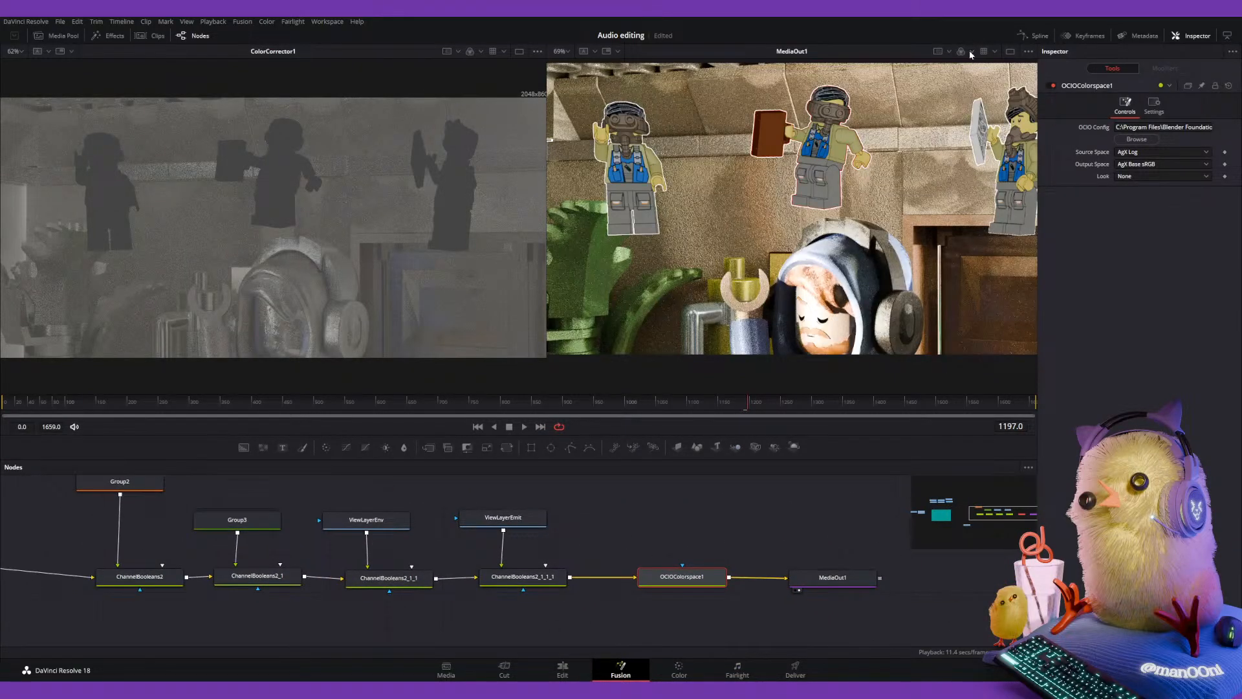
pyautogui.click(984, 52)
pyautogui.moveTo(803, 518); pyautogui.dragTo(754, 518, button='middle')
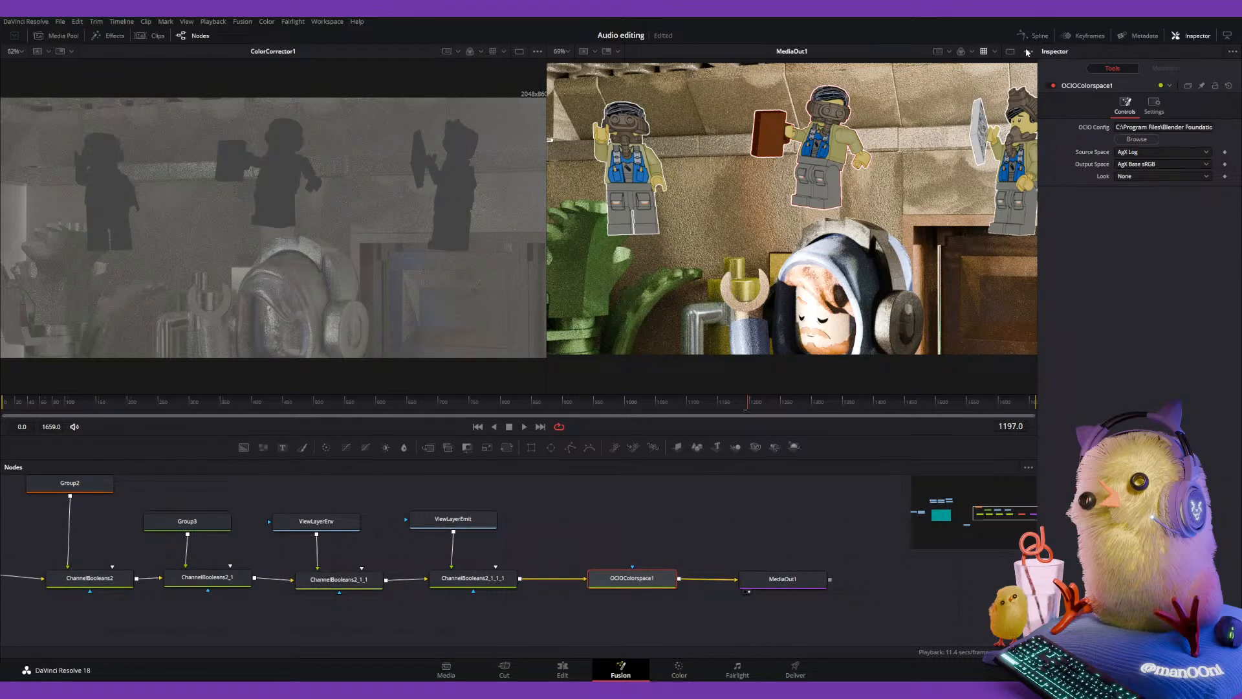
pyautogui.click(472, 577)
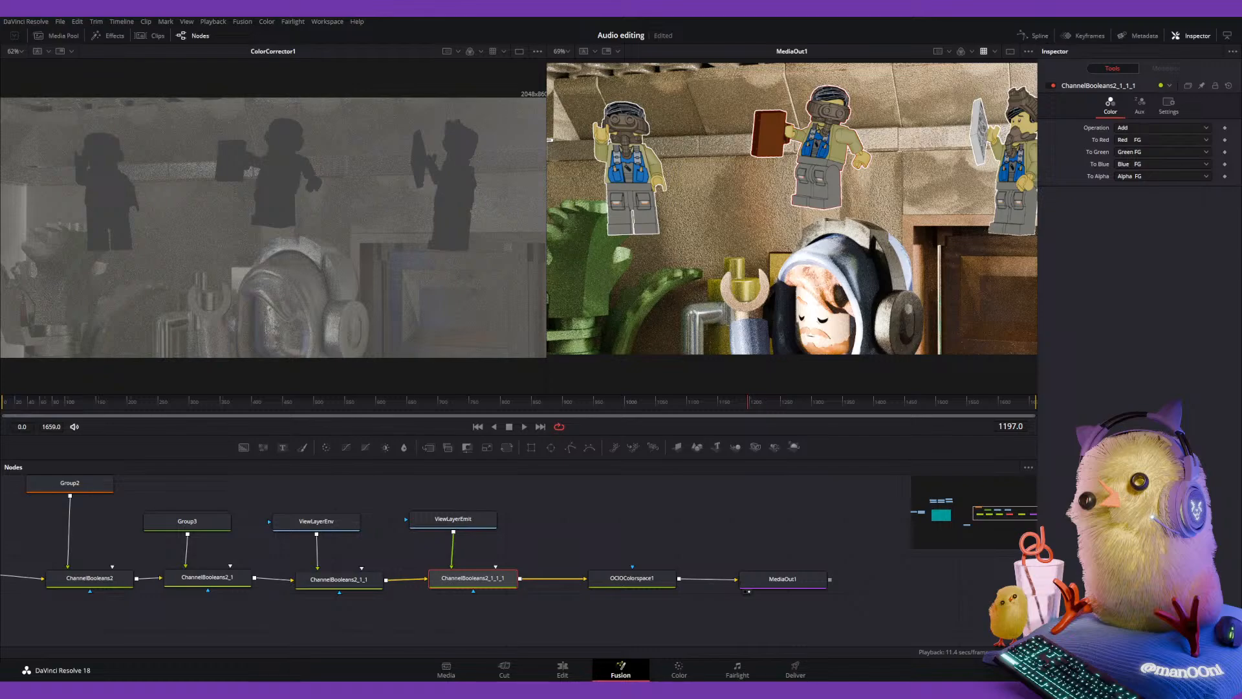
pyautogui.keyDown('ctrl'); pyautogui.scroll(-5, 627, 527); pyautogui.keyUp('ctrl')
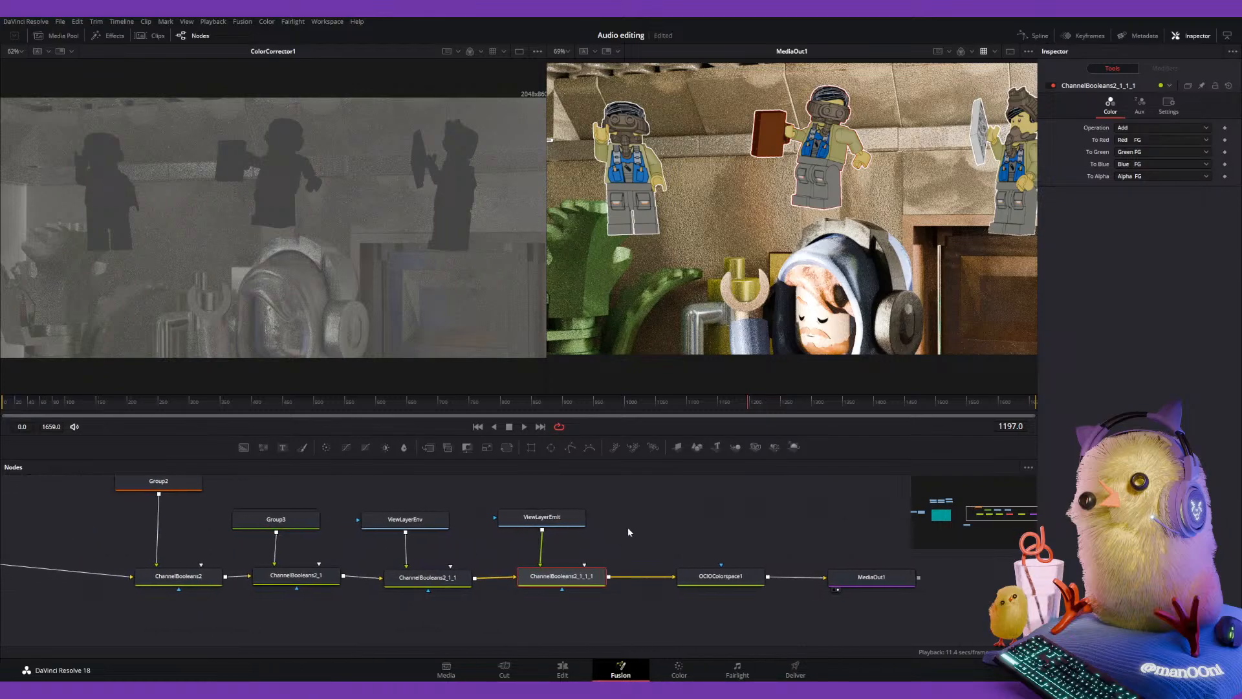
pyautogui.moveTo(362, 542); pyautogui.dragTo(630, 542, button='middle')
# Collapse Group1 and move it closer to the ChannelBooleans chain.
pyautogui.click(283, 519)
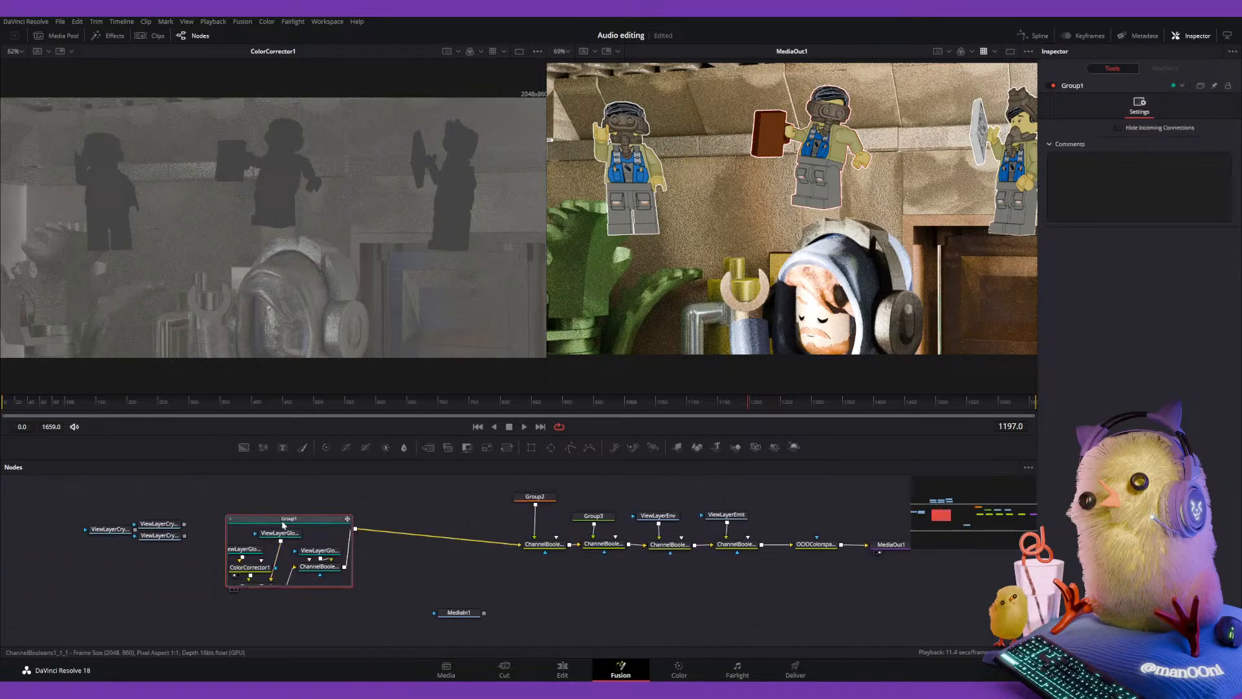
pyautogui.click(230, 518)
pyautogui.moveTo(277, 530); pyautogui.dragTo(388, 539)
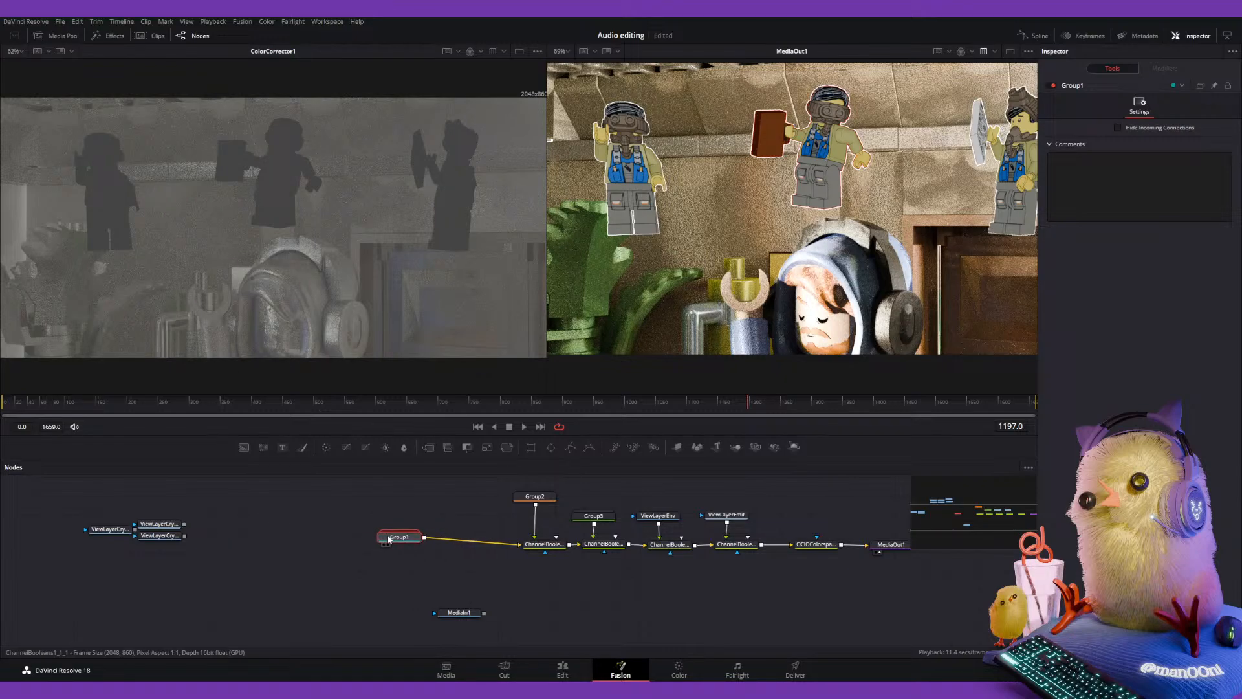
# Delete ColorCorrector1 from inside Group1, then collapse the group and place it directly before the first ChannelBooleans node.
pyautogui.click(388, 539)
pyautogui.click(371, 574)
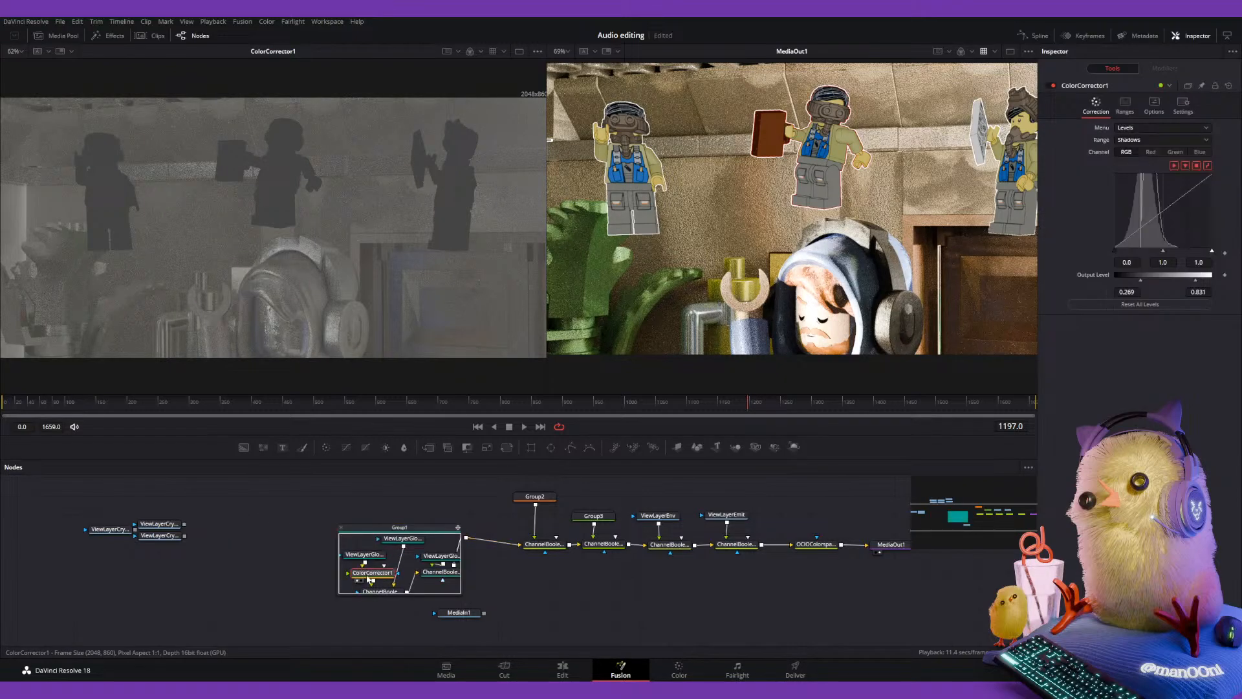
pyautogui.press('Delete')
pyautogui.click(342, 527)
pyautogui.moveTo(414, 540); pyautogui.dragTo(492, 548)
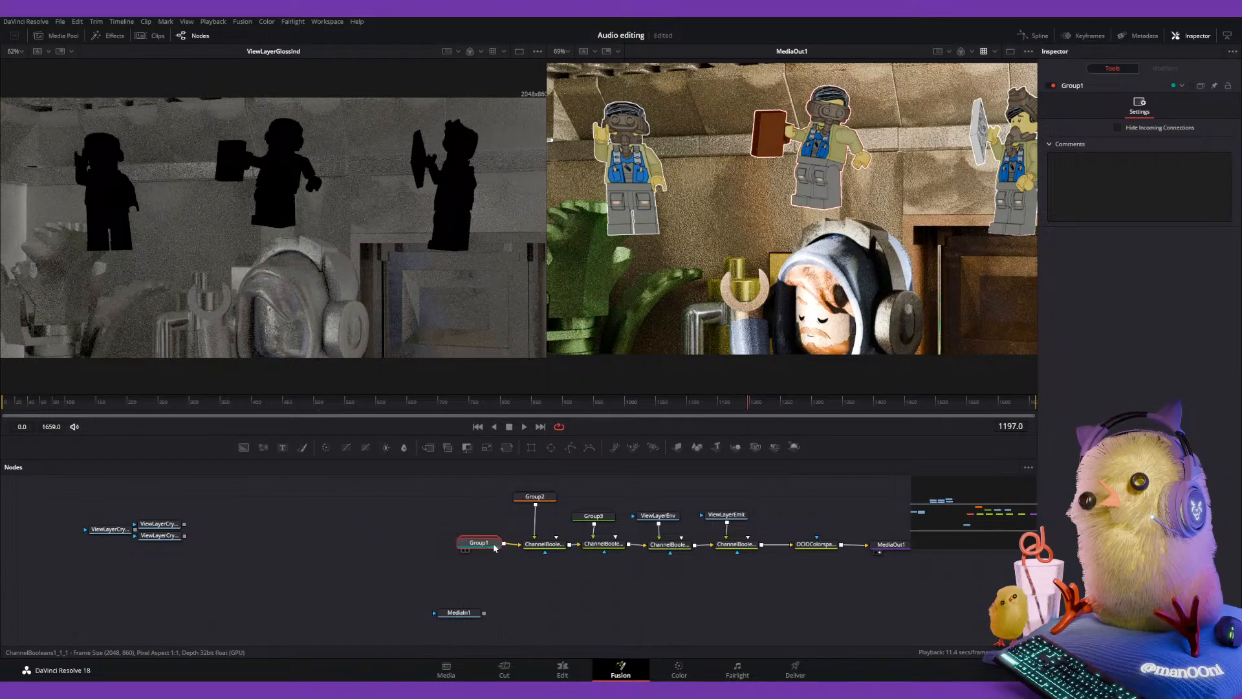
# Align Group2 level with Group3 and move MediaIn1 beneath the last ChannelBooleans node.
pyautogui.moveTo(492, 548); pyautogui.dragTo(404, 551, button='middle')
pyautogui.moveTo(448, 501); pyautogui.dragTo(405, 549)
pyautogui.moveTo(378, 619); pyautogui.dragTo(658, 577)
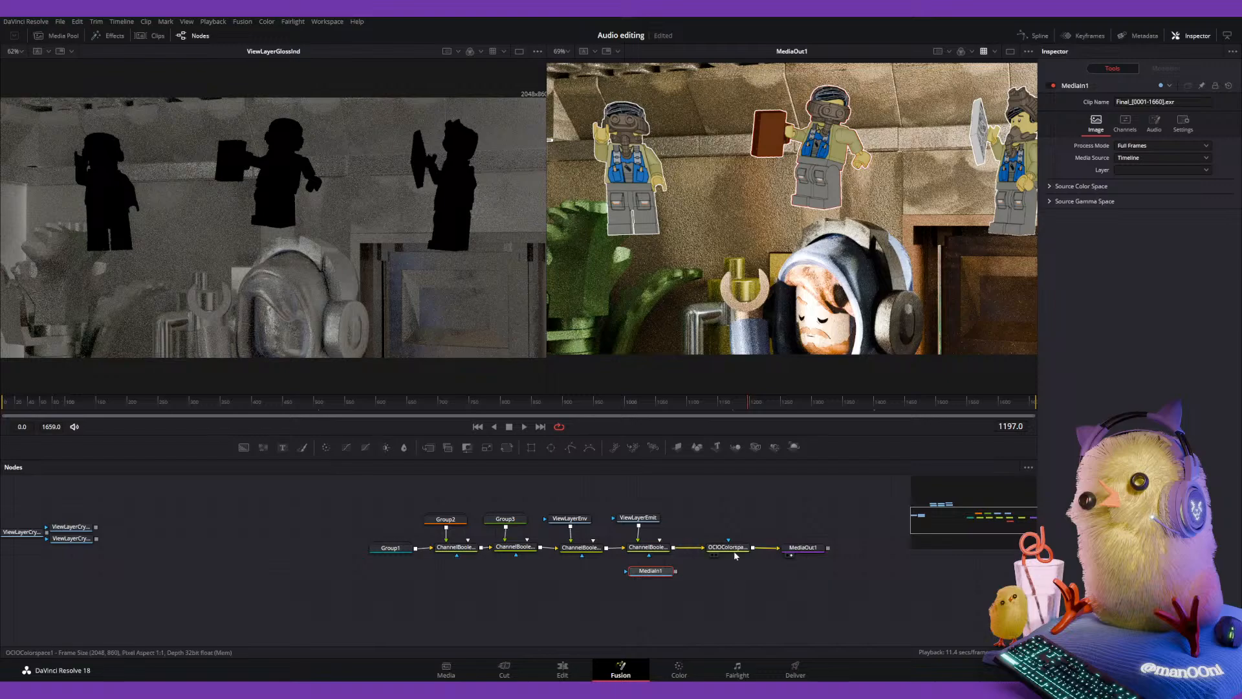
# Paste a copy of OCIOColorspace1 below the original and route MediaIn1 through it into MediaOut1.
pyautogui.hotkey('ctrl', 'v')
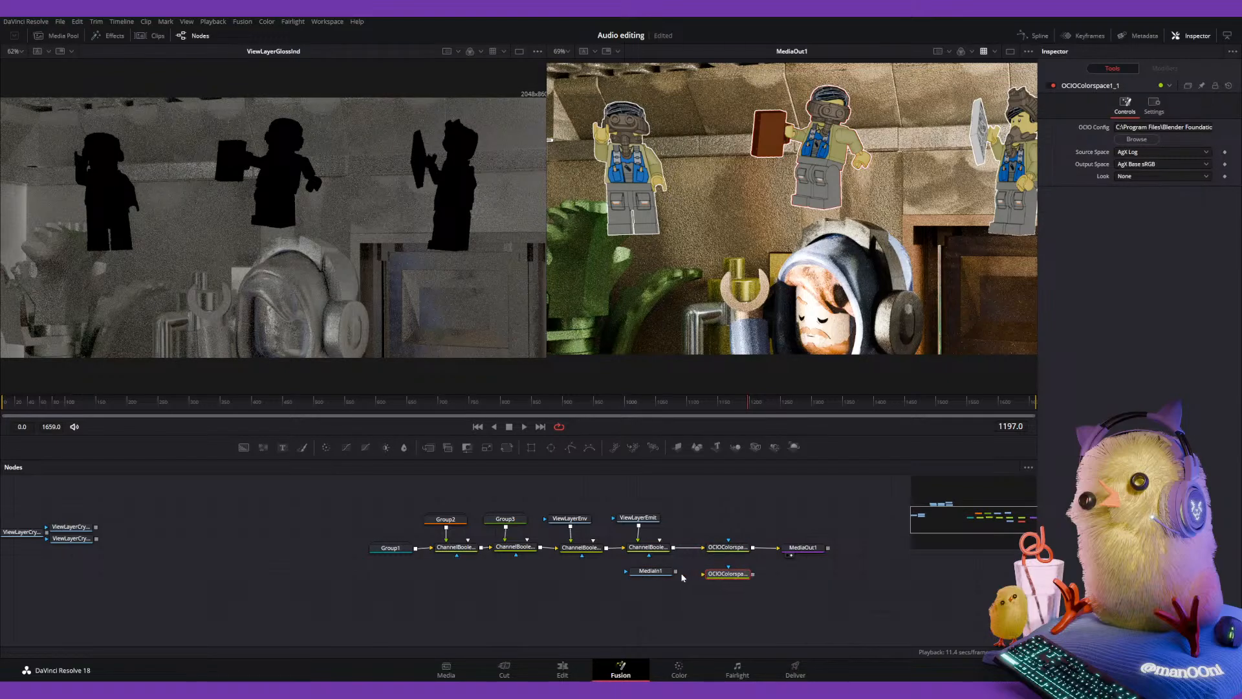
pyautogui.moveTo(675, 571); pyautogui.dragTo(724, 574)
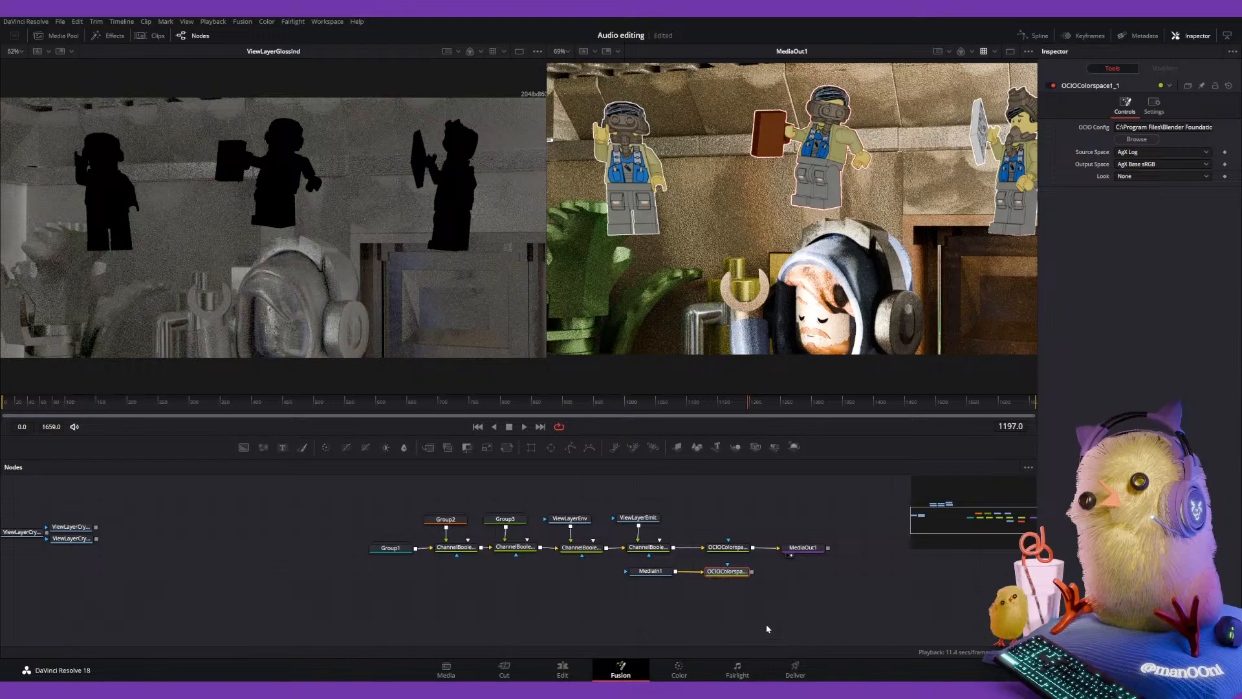
pyautogui.moveTo(768, 610); pyautogui.dragTo(734, 610, button='middle')
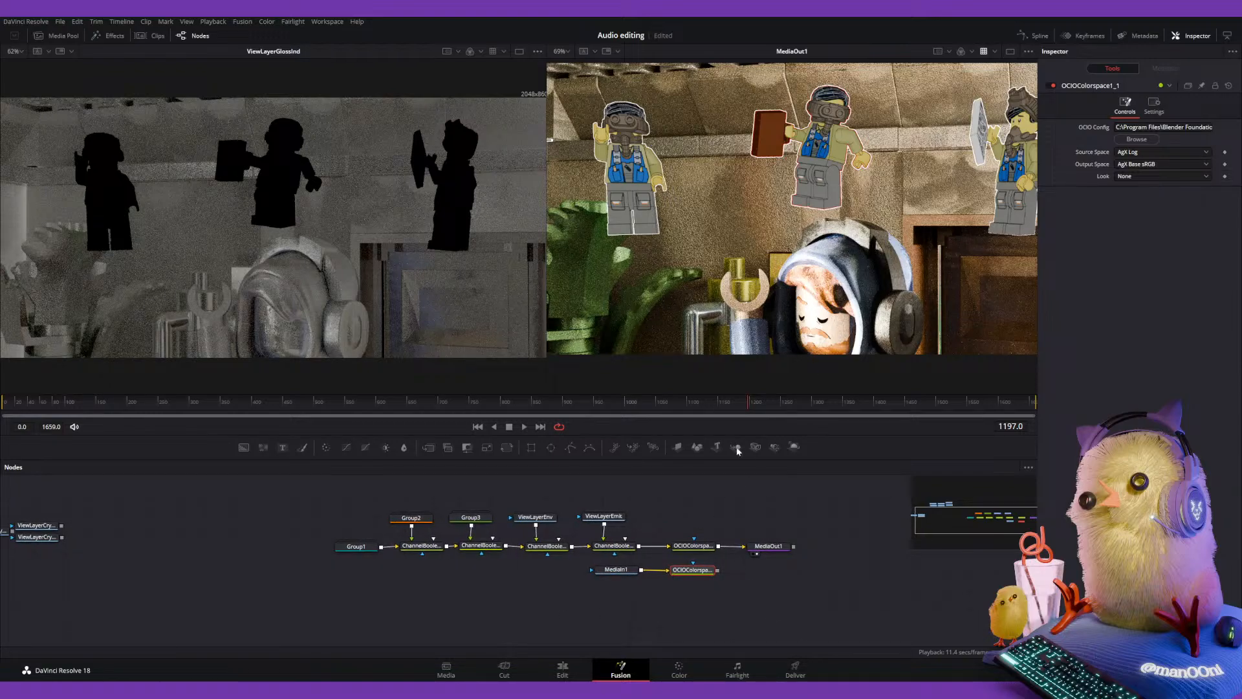
pyautogui.moveTo(717, 569); pyautogui.dragTo(745, 552)
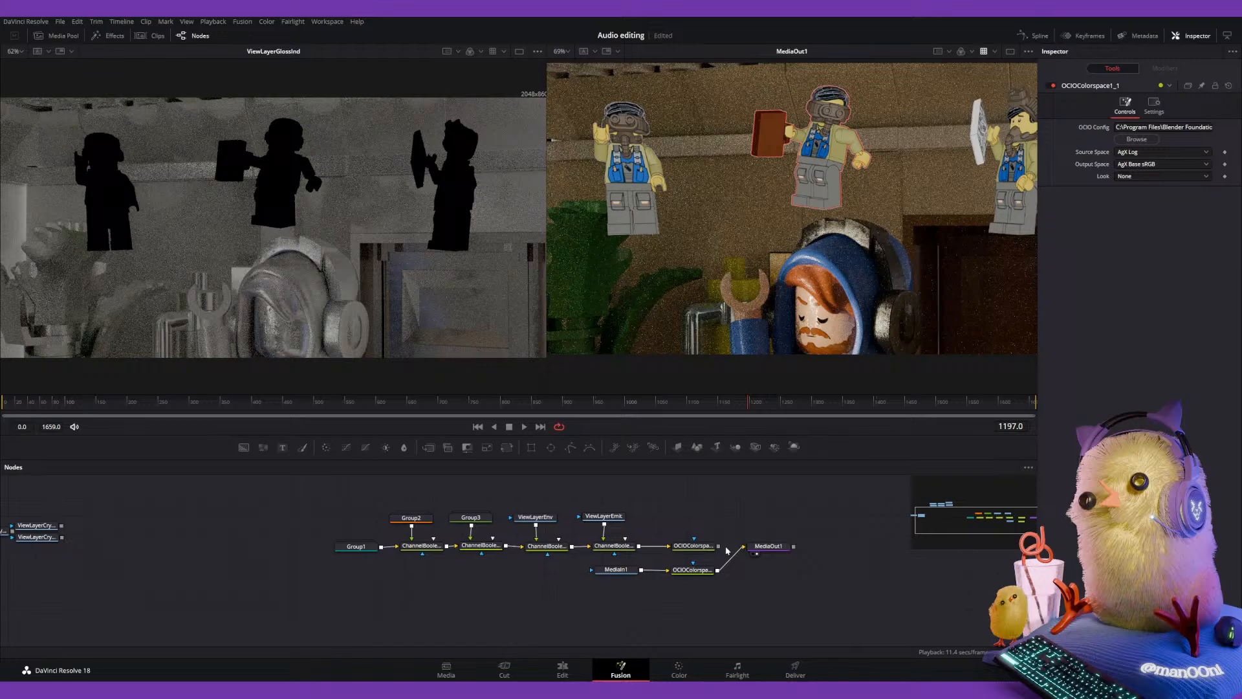
pyautogui.moveTo(739, 548)
pyautogui.mouseDown()
pyautogui.moveTo(734, 559)
pyautogui.moveTo(743, 550)
pyautogui.mouseUp()
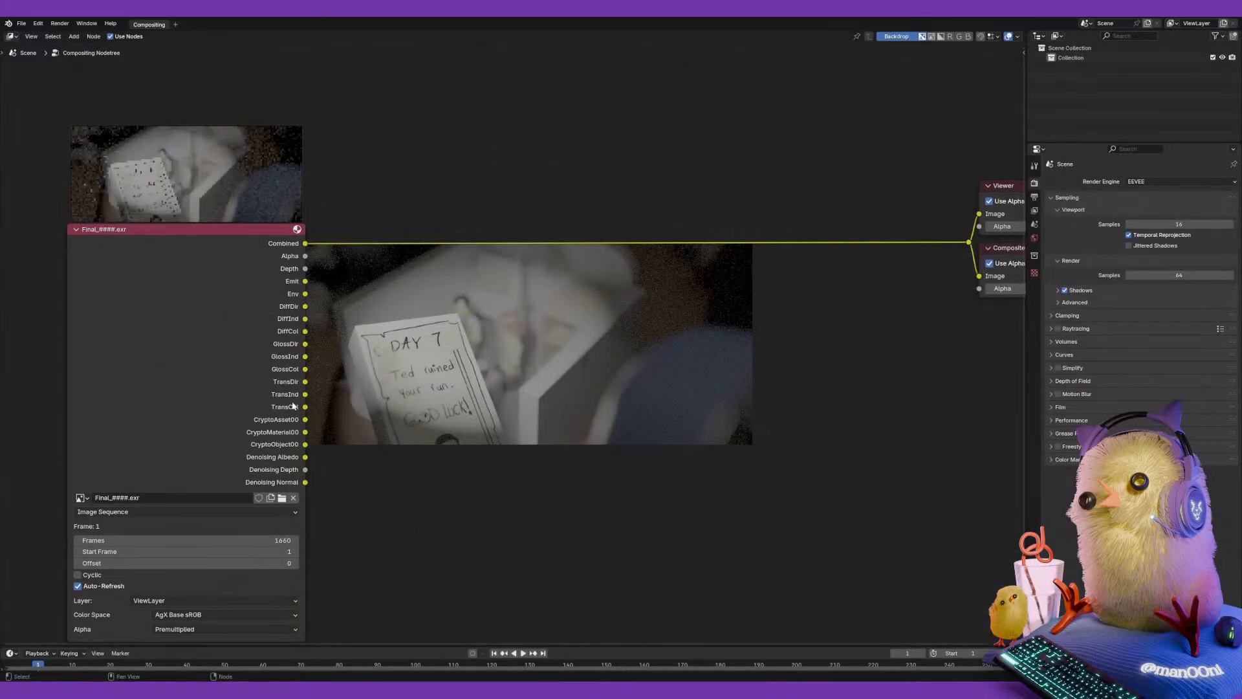
# In Blender's compositor, inspect the color space options of the Final_####.exr image sequence node.
pyautogui.moveTo(456, 309); pyautogui.dragTo(400, 305, button='middle')
pyautogui.moveTo(516, 310)
pyautogui.mouseDown(button='middle')
pyautogui.moveTo(516, 355)
pyautogui.moveTo(521, 294)
pyautogui.mouseUp(button='middle')
pyautogui.click(96, 287)
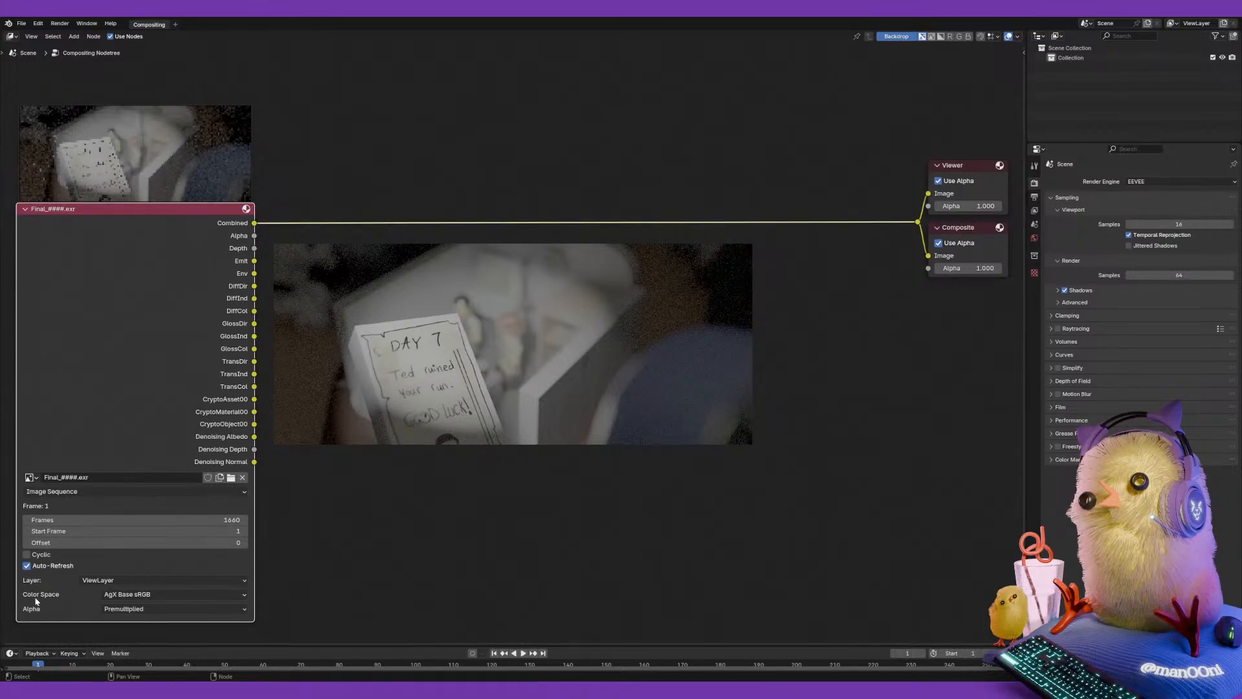
pyautogui.click(103, 596)
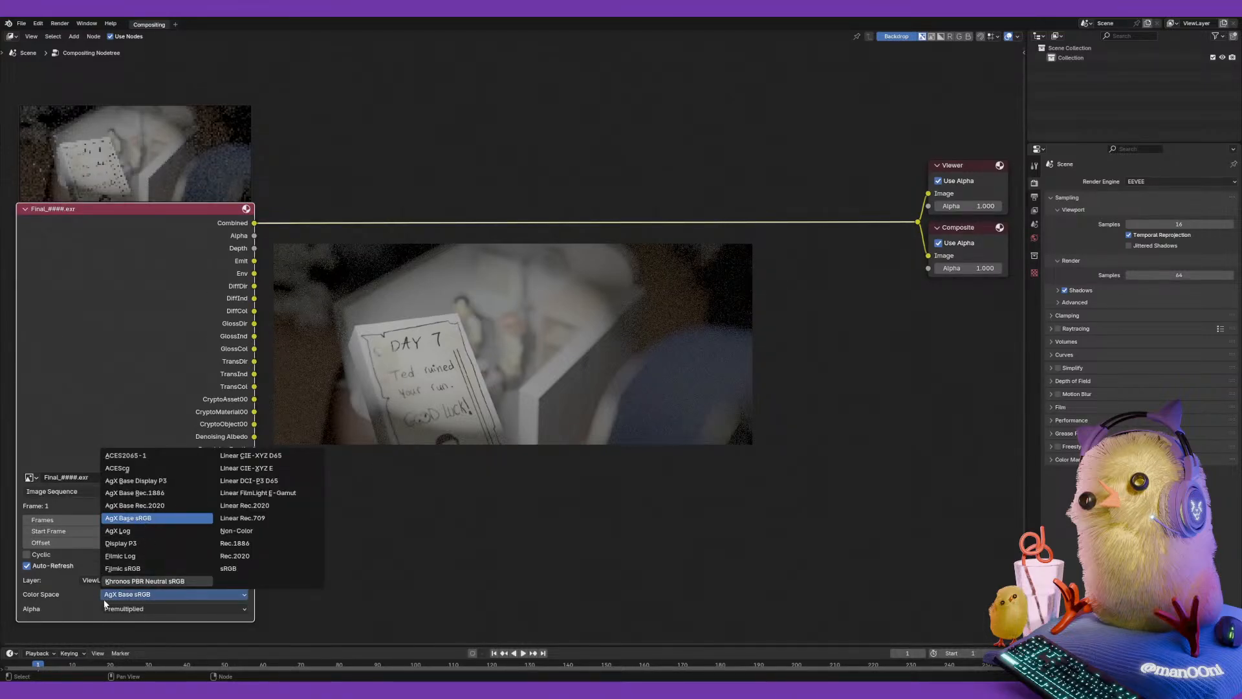
# Add a Mix Color node beside the Final_####.exr image node.
pyautogui.moveTo(432, 329); pyautogui.dragTo(396, 335, button='middle')
pyautogui.hotkey('shift', 'a')
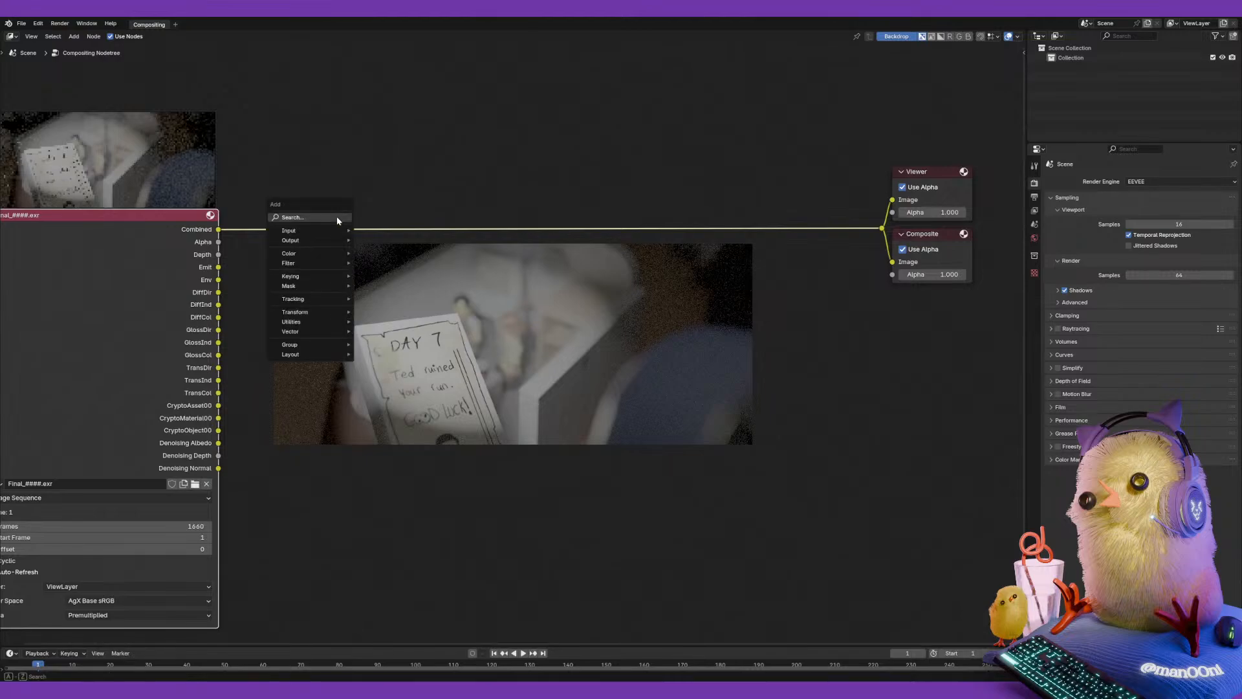
pyautogui.click(337, 217)
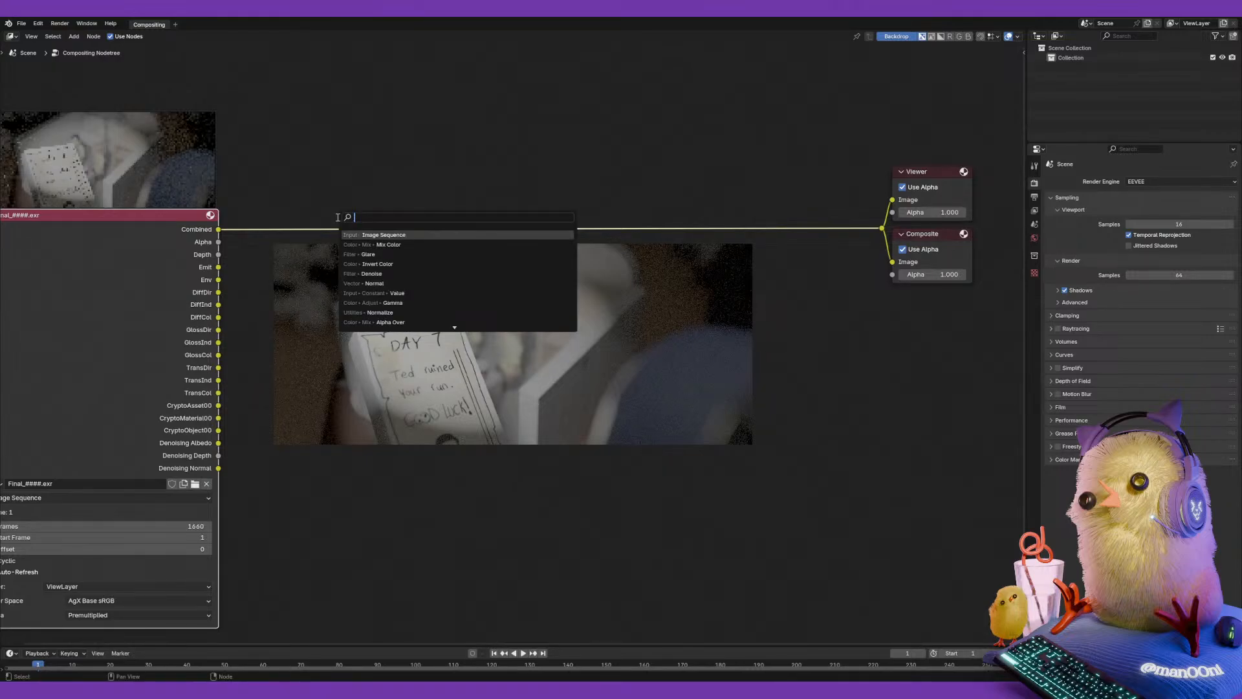
pyautogui.write('mi')
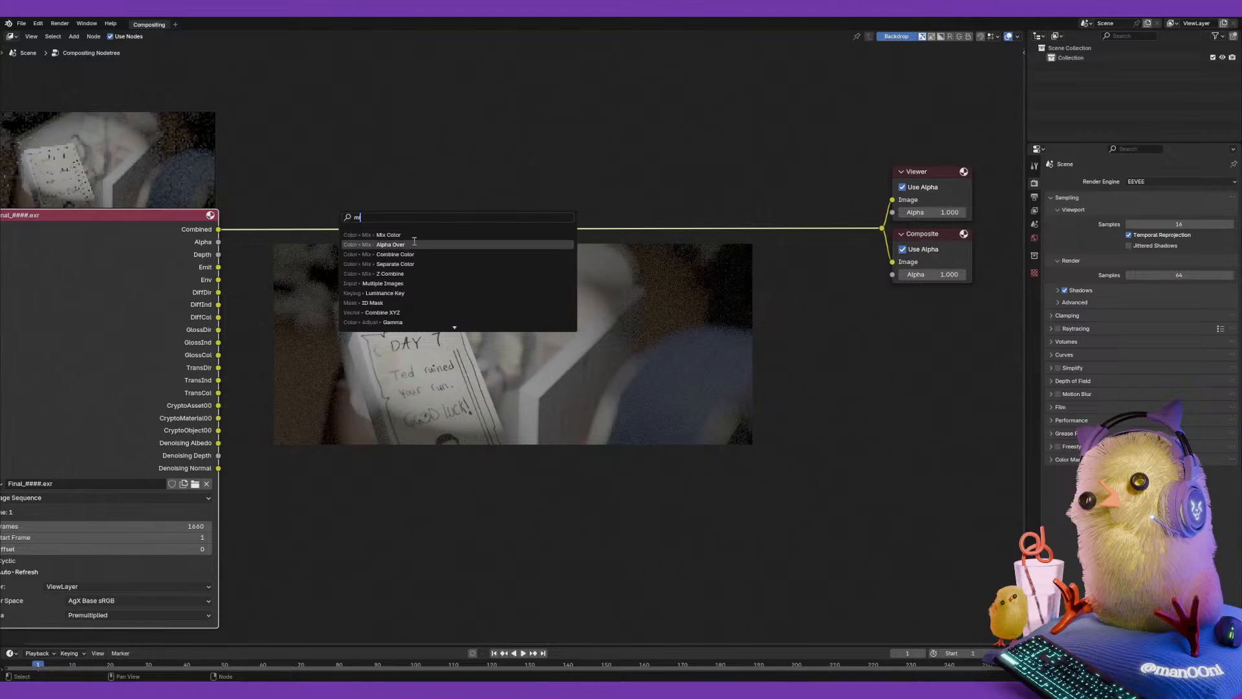
pyautogui.click(416, 234)
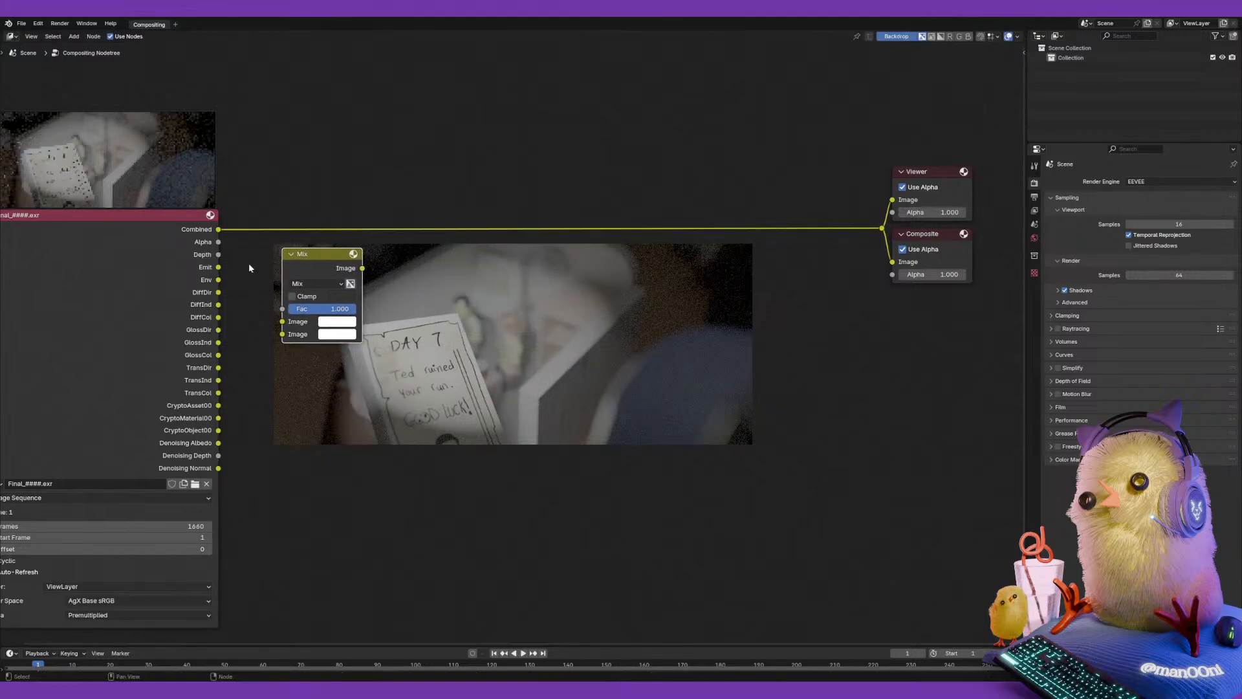
# Feed the DiffDir and DiffInd passes into the Mix node, preview its output, and set its blend mode to Add.
pyautogui.keyDown('ctrl'); pyautogui.keyDown('shift'); pyautogui.click(209, 296); pyautogui.keyUp('shift'); pyautogui.keyUp('ctrl')
pyautogui.keyDown('ctrl'); pyautogui.keyDown('shift'); pyautogui.click(209, 305); pyautogui.keyUp('shift'); pyautogui.keyUp('ctrl')
pyautogui.moveTo(218, 304); pyautogui.dragTo(282, 333)
pyautogui.keyDown('ctrl'); pyautogui.keyDown('shift'); pyautogui.click(317, 268); pyautogui.keyUp('shift'); pyautogui.keyUp('ctrl')
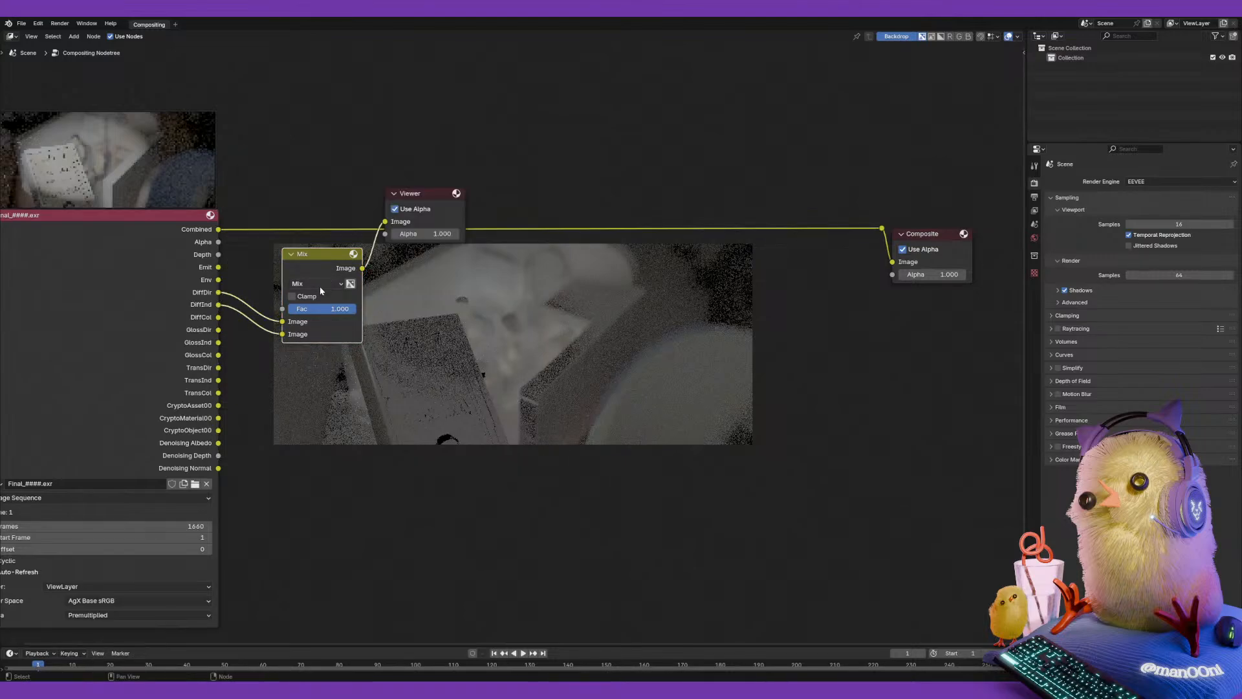
pyautogui.click(316, 284)
pyautogui.click(310, 410)
# Place the Viewer below the Composite node, fed from the Combined pass's reroute, and tidy the positions of all three nodes.
pyautogui.moveTo(432, 202); pyautogui.dragTo(952, 304)
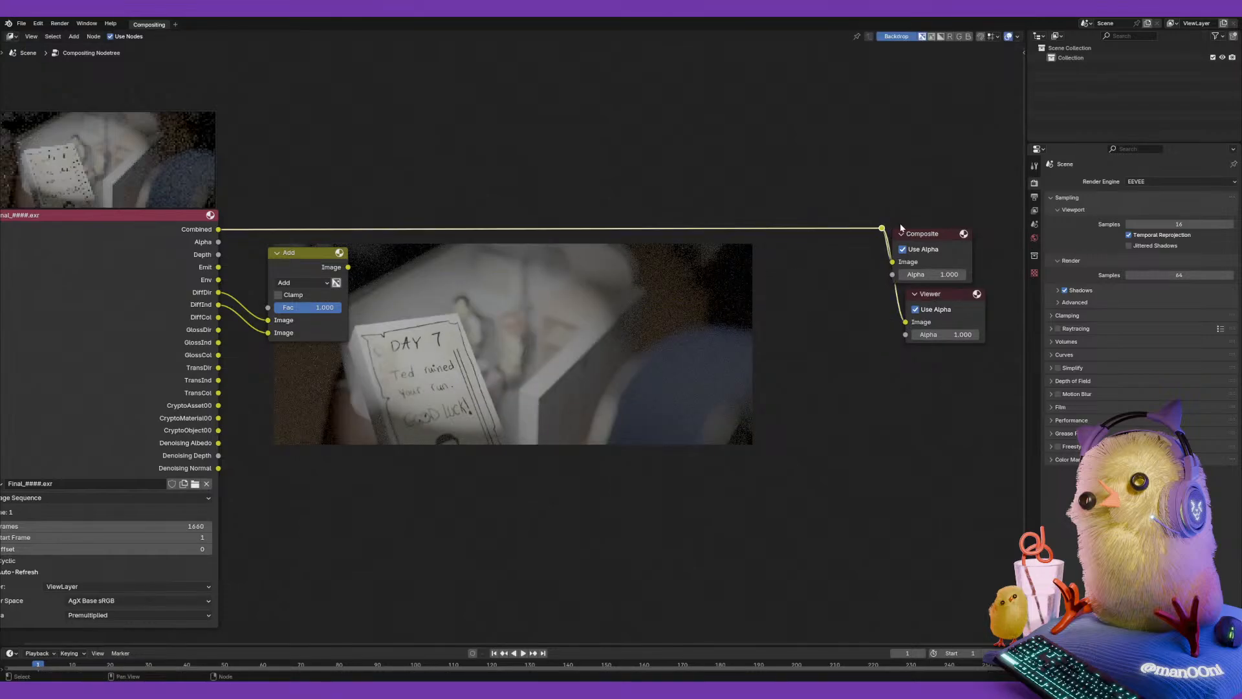
pyautogui.press('g')
pyautogui.click(899, 283)
pyautogui.moveTo(919, 233); pyautogui.dragTo(941, 230)
pyautogui.moveTo(935, 295); pyautogui.dragTo(948, 290)
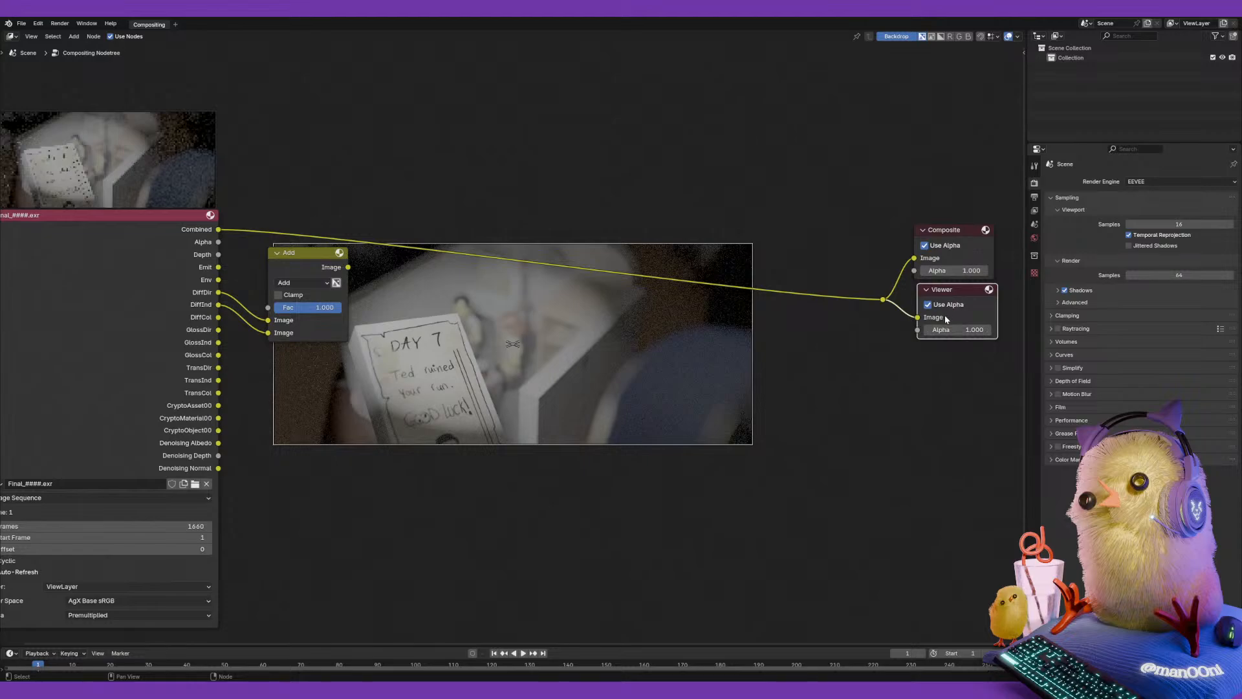
pyautogui.rightClick(947, 318)
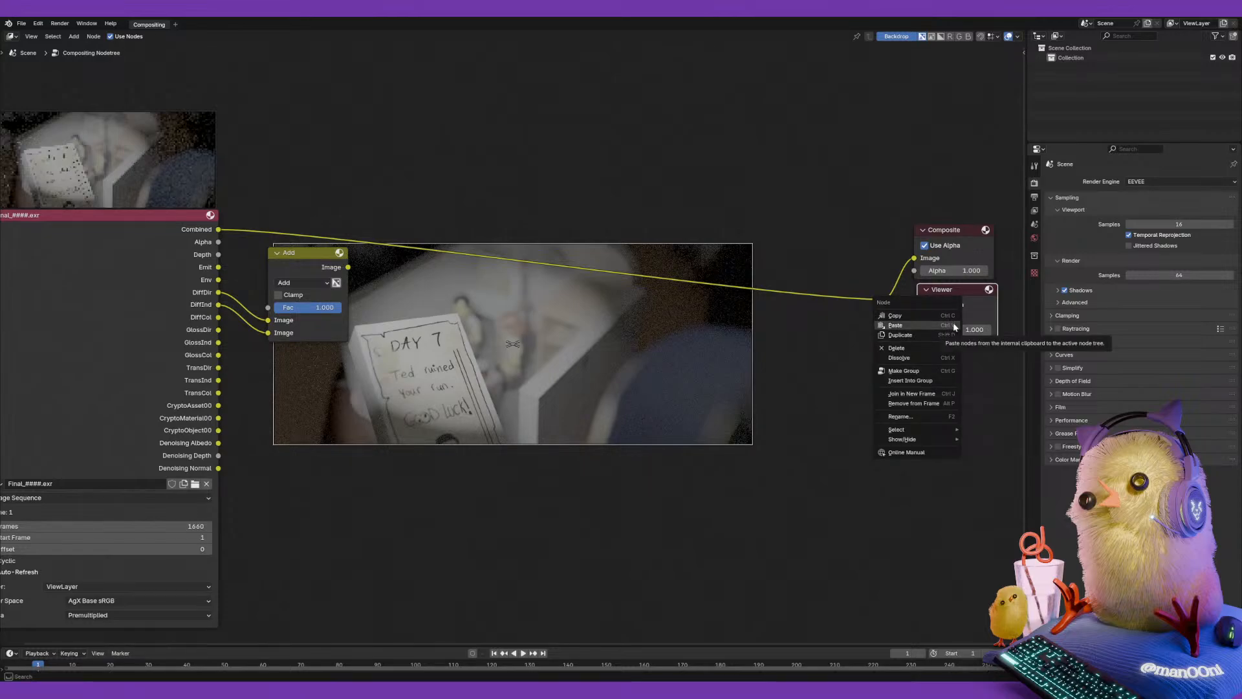
# Duplicate the Add node along the X axis and place the copy beside the original.
pyautogui.moveTo(357, 283)
pyautogui.mouseDown(button='middle')
pyautogui.moveTo(399, 285)
pyautogui.moveTo(378, 282)
pyautogui.mouseUp(button='middle')
pyautogui.click(335, 258)
pyautogui.hotkey('shift', 'd')
pyautogui.press('x')
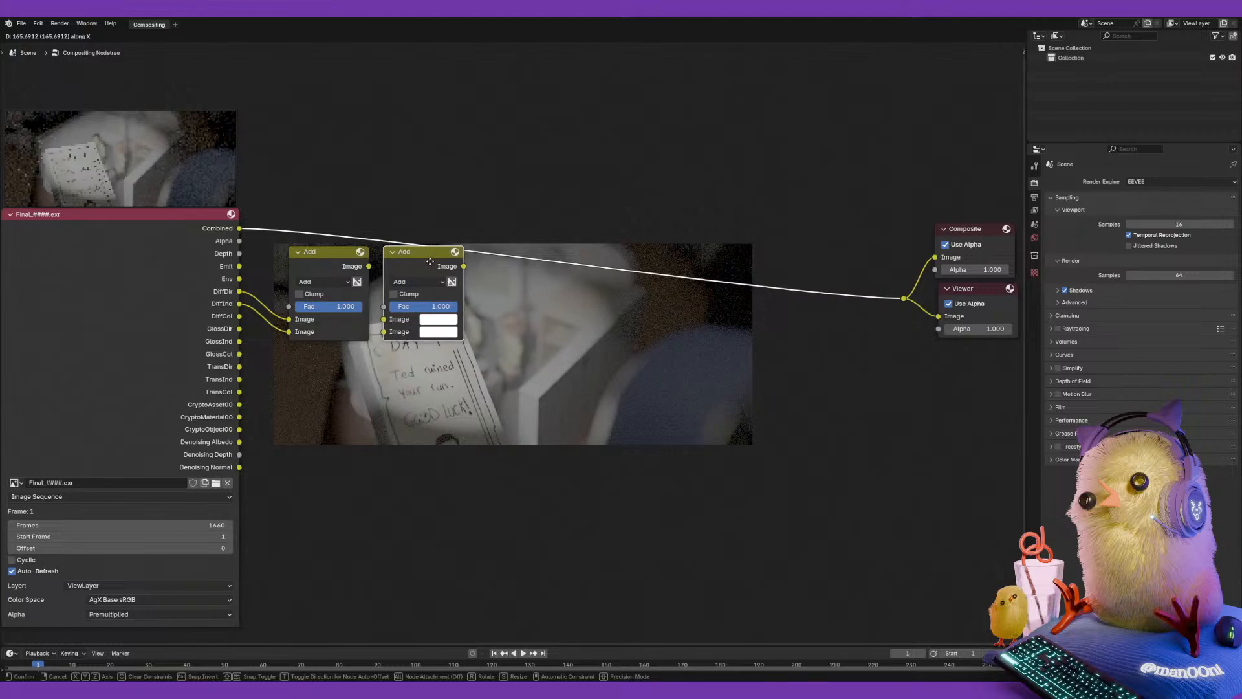
pyautogui.click(422, 262)
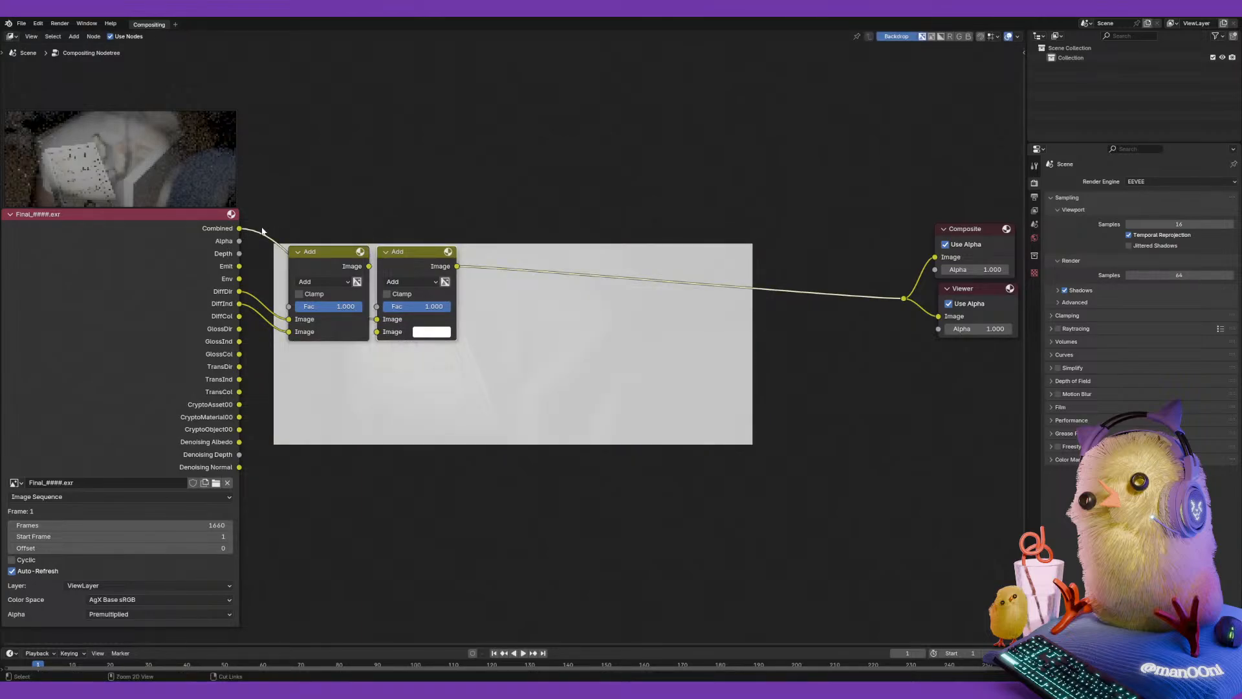
# Cut the duplicate Add node's existing links, feed it the first Add node's output and DiffCol, and collapse the first Add node near the passes.
pyautogui.keyDown('ctrl'); pyautogui.moveTo(271, 223); pyautogui.dragTo(249, 254, button='right'); pyautogui.keyUp('ctrl')
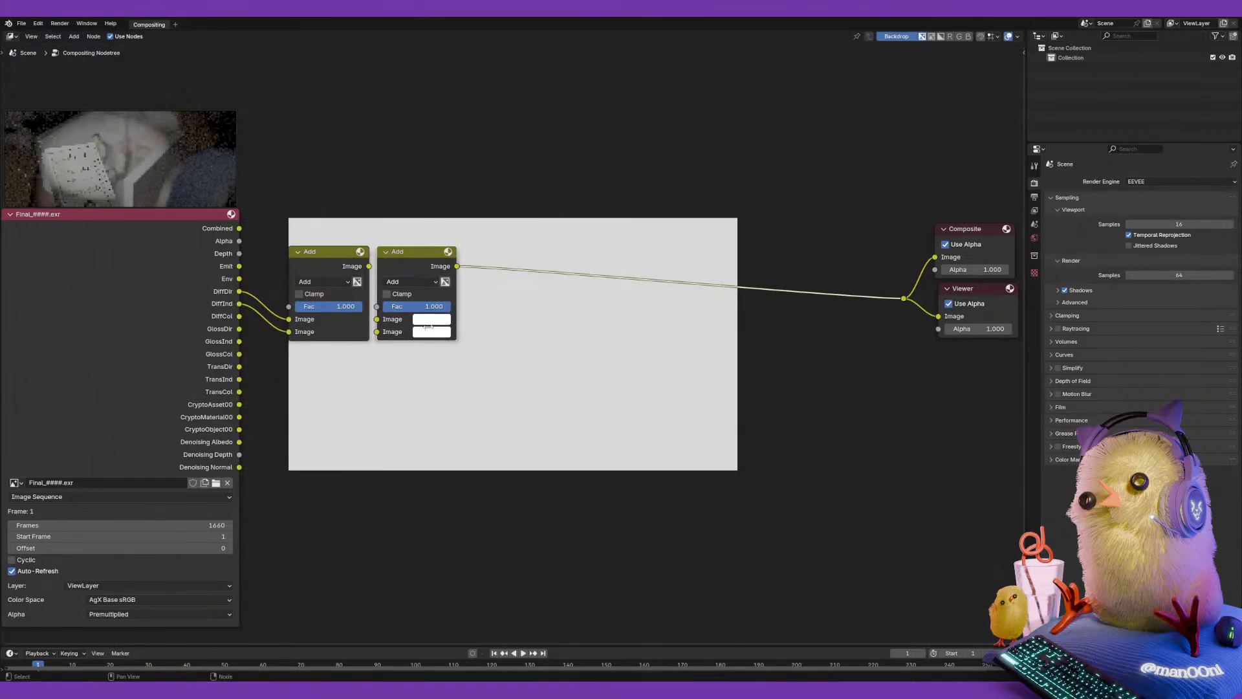
pyautogui.keyDown('ctrl'); pyautogui.moveTo(493, 251); pyautogui.dragTo(479, 286, button='right'); pyautogui.keyUp('ctrl')
pyautogui.moveTo(239, 317); pyautogui.dragTo(289, 319)
pyautogui.moveTo(368, 266); pyautogui.dragTo(388, 316)
pyautogui.moveTo(325, 253); pyautogui.dragTo(283, 293)
pyautogui.click(297, 229)
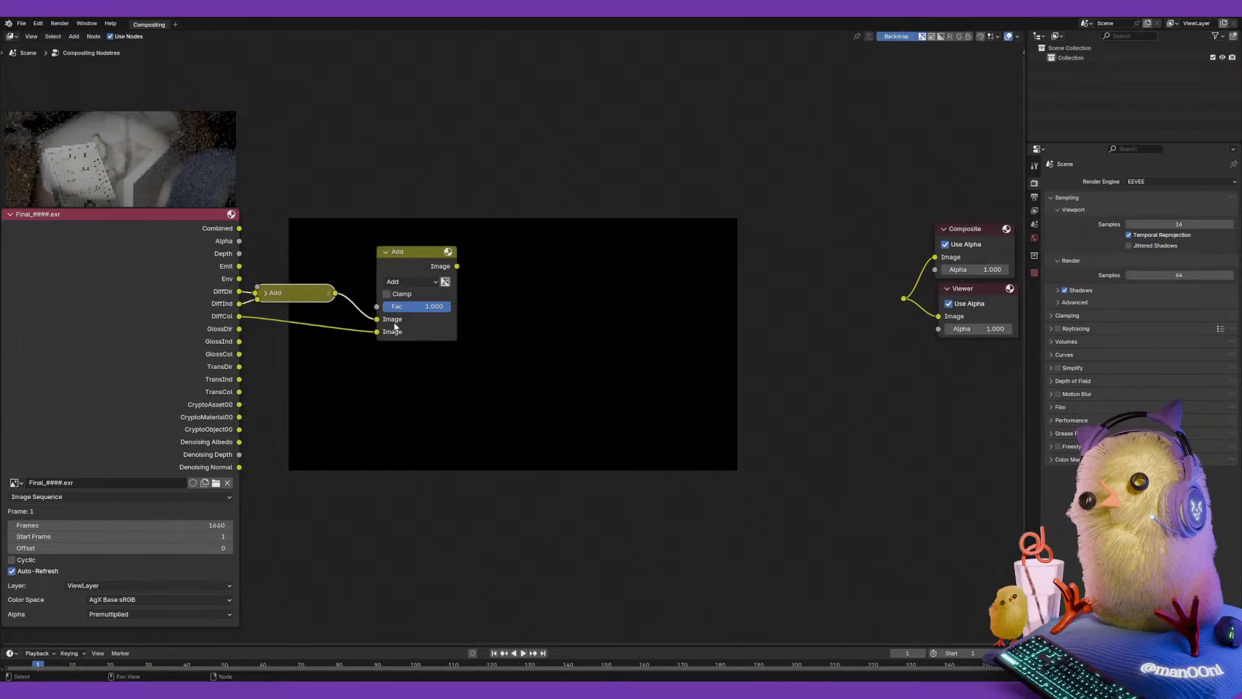
# Align the second Add node with the DiffCol output, set its blend mode to Multiply, and preview its result.
pyautogui.moveTo(410, 256); pyautogui.dragTo(398, 241)
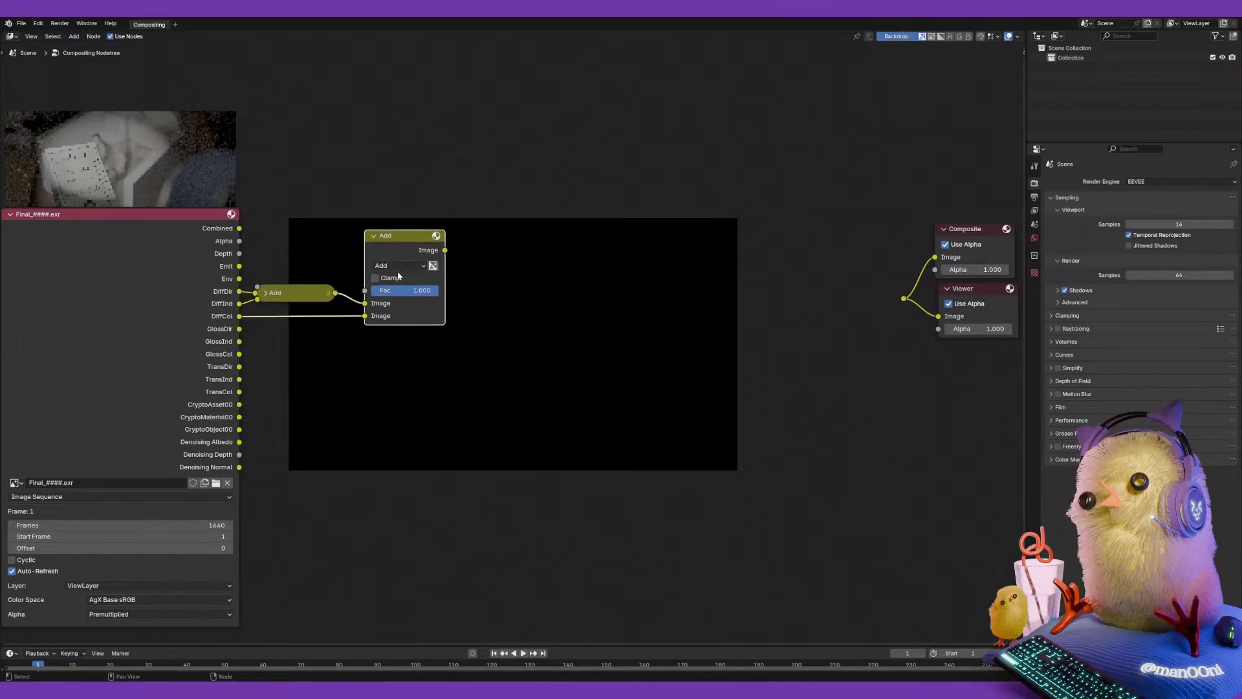
pyautogui.click(397, 266)
pyautogui.click(409, 324)
pyautogui.keyDown('ctrl'); pyautogui.keyDown('shift'); pyautogui.click(407, 258); pyautogui.keyUp('shift'); pyautogui.keyUp('ctrl')
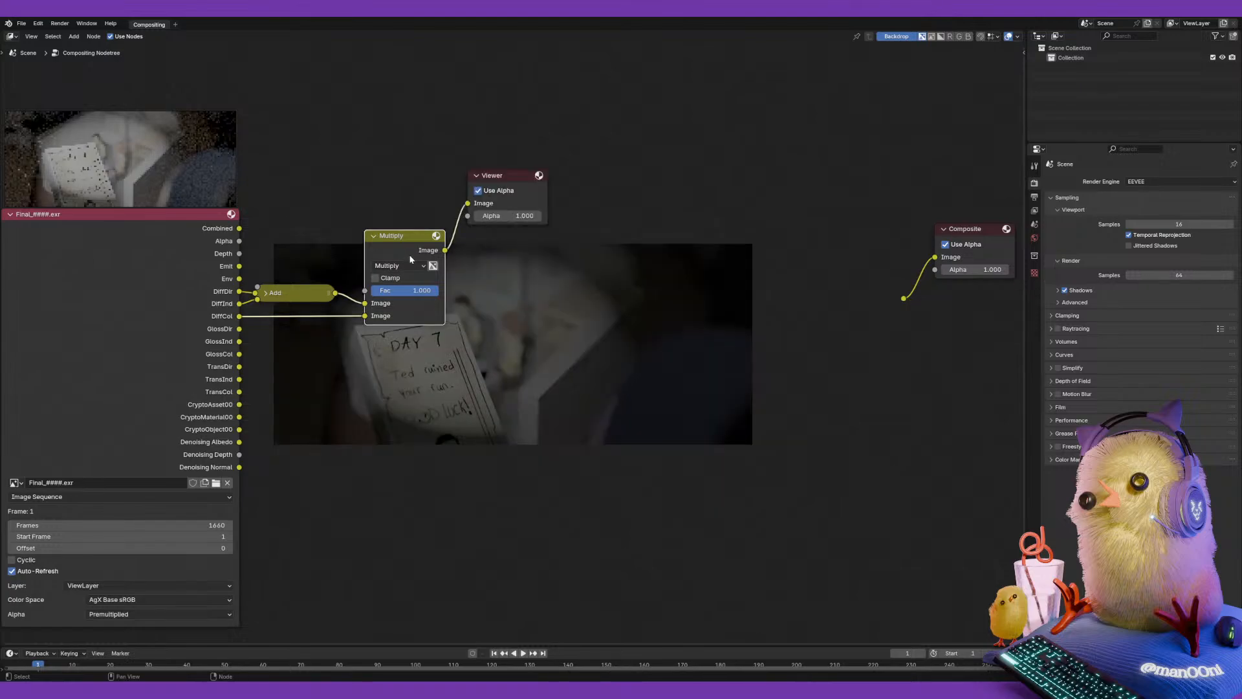
# Return the Viewer below the Composite node and link the Multiply output through the reroute to both outputs.
pyautogui.moveTo(511, 175); pyautogui.dragTo(904, 298)
pyautogui.keyDown('ctrl'); pyautogui.keyDown('shift'); pyautogui.click(904, 299); pyautogui.keyUp('shift'); pyautogui.keyUp('ctrl')
pyautogui.moveTo(799, 257); pyautogui.dragTo(770, 318, button='middle')
pyautogui.keyDown('ctrl'); pyautogui.moveTo(672, 243); pyautogui.dragTo(592, 255, button='middle'); pyautogui.keyUp('ctrl')
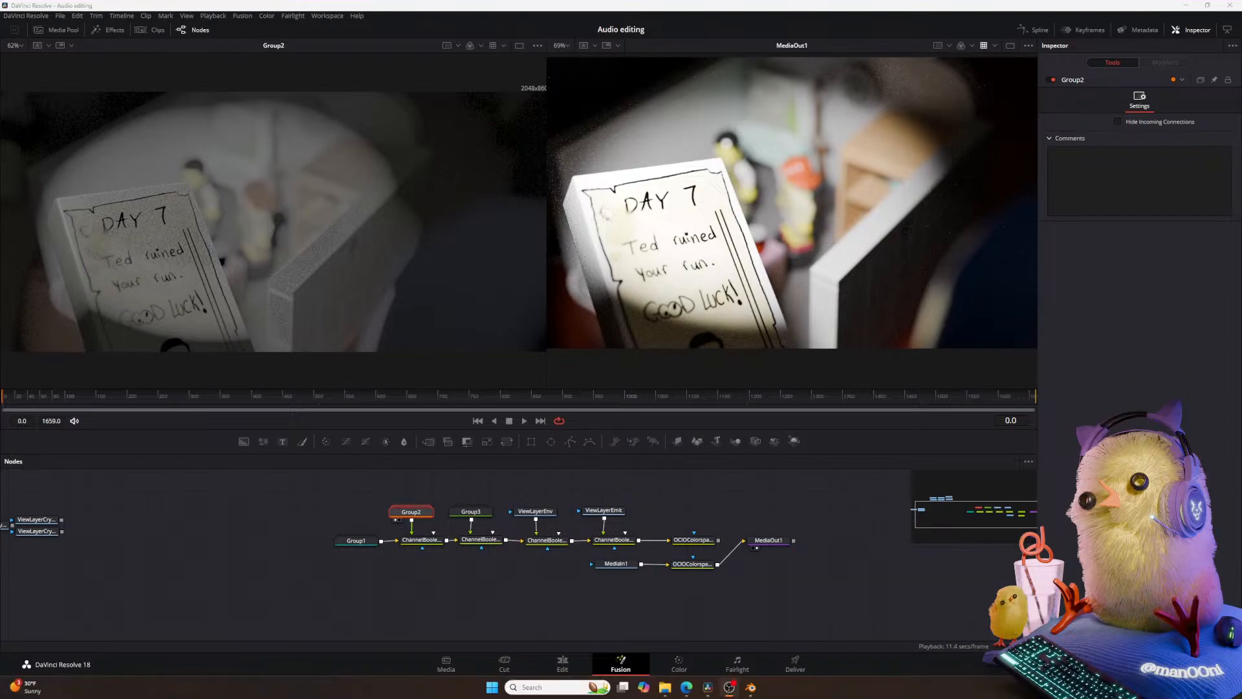
# Switch between Blender and DaVinci Resolve to compare the multiplied diffuse result with Resolve's Group2 output.
pyautogui.click(751, 690)
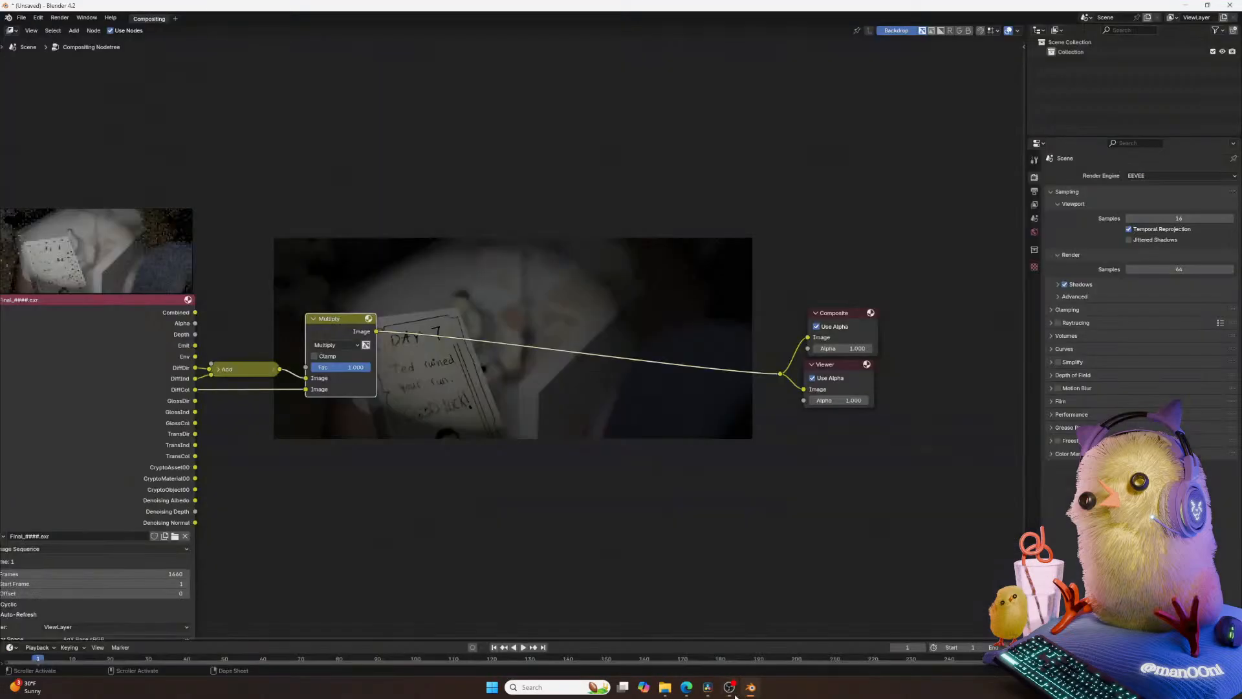
pyautogui.click(712, 691)
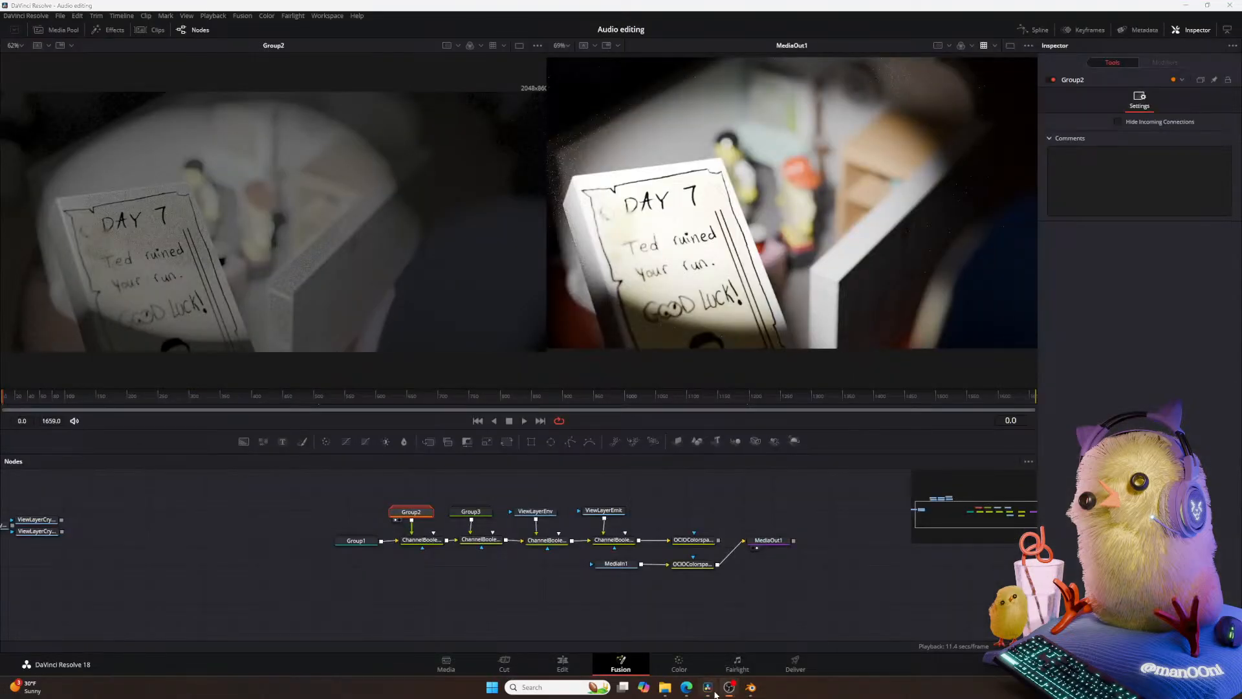
pyautogui.click(716, 693)
pyautogui.click(716, 694)
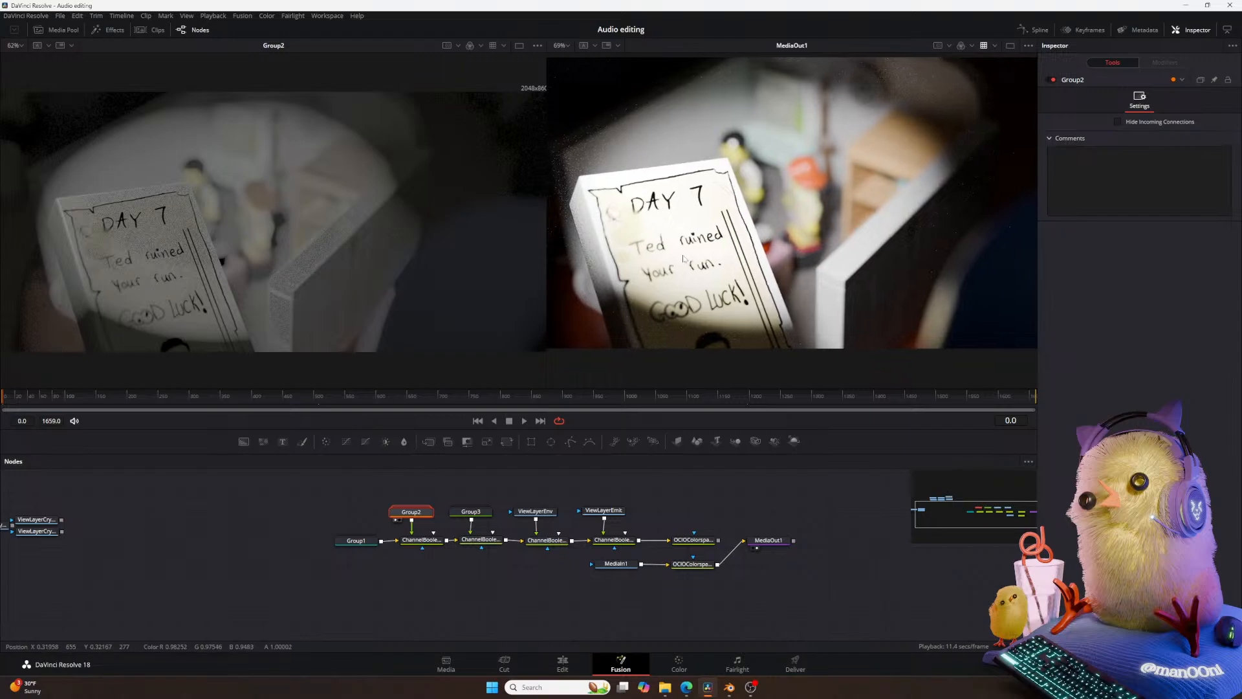
pyautogui.click(729, 689)
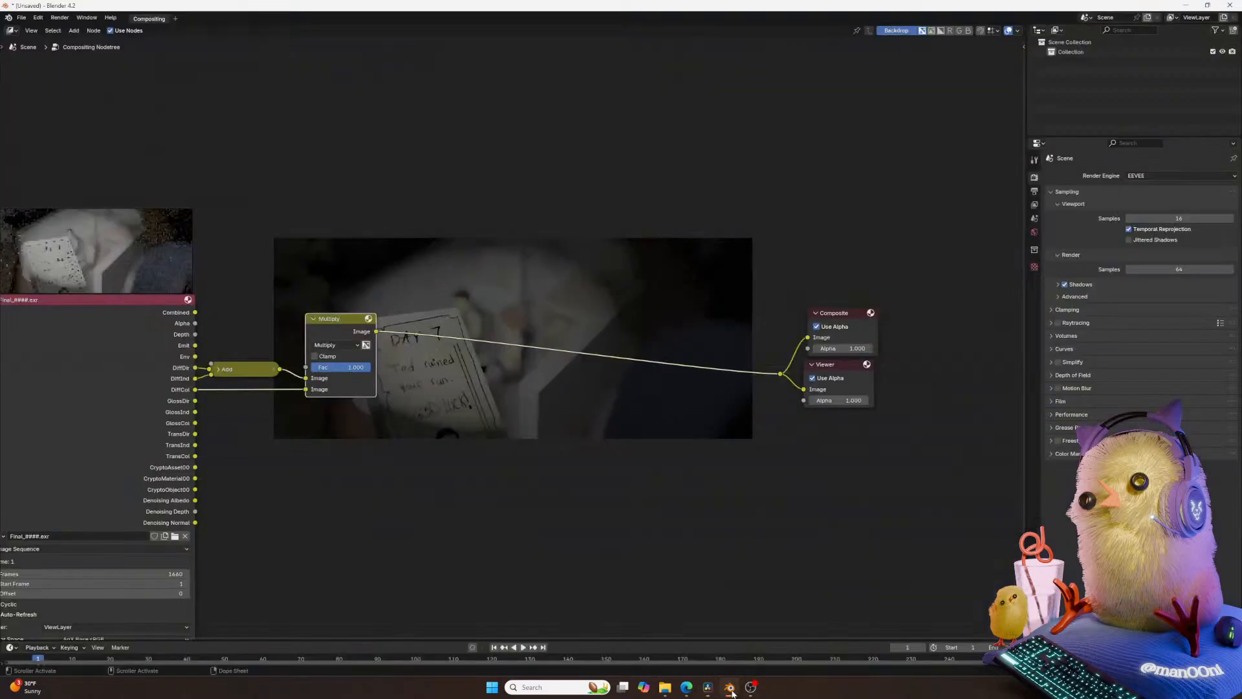
pyautogui.scroll(1, 525, 448)
pyautogui.scroll(-2, 525, 449)
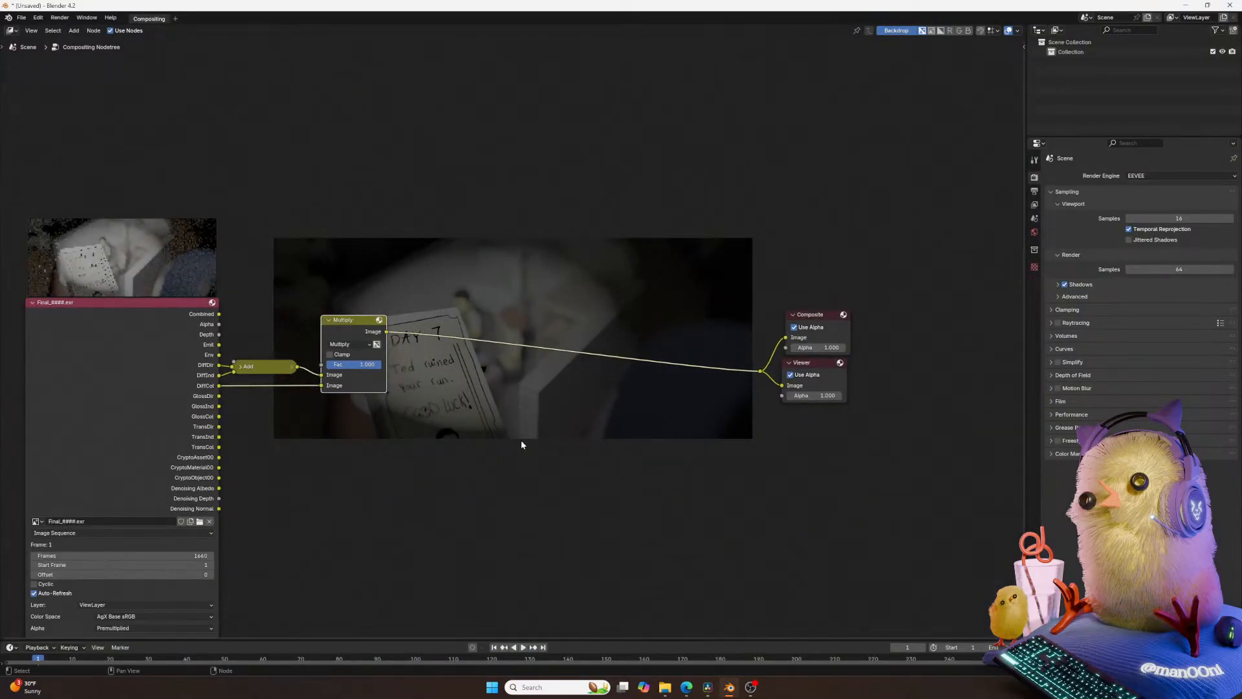
pyautogui.press('ctrl+KP_Add')
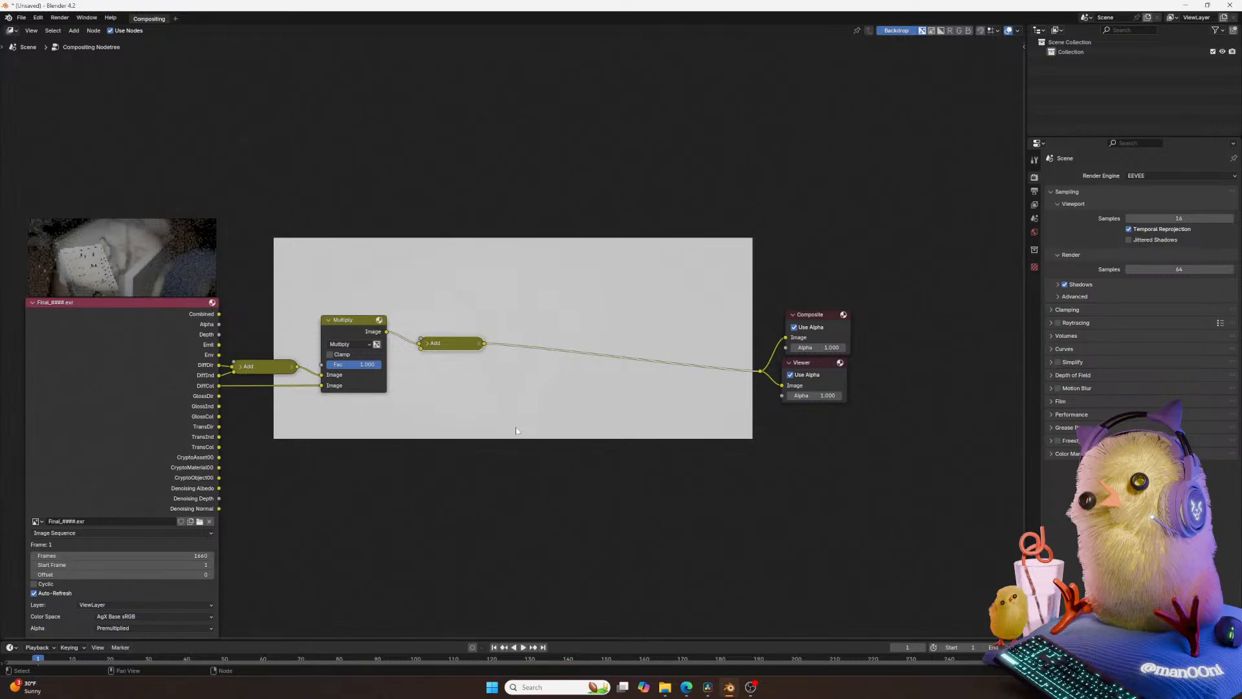
pyautogui.hotkey('ctrl', 'z')
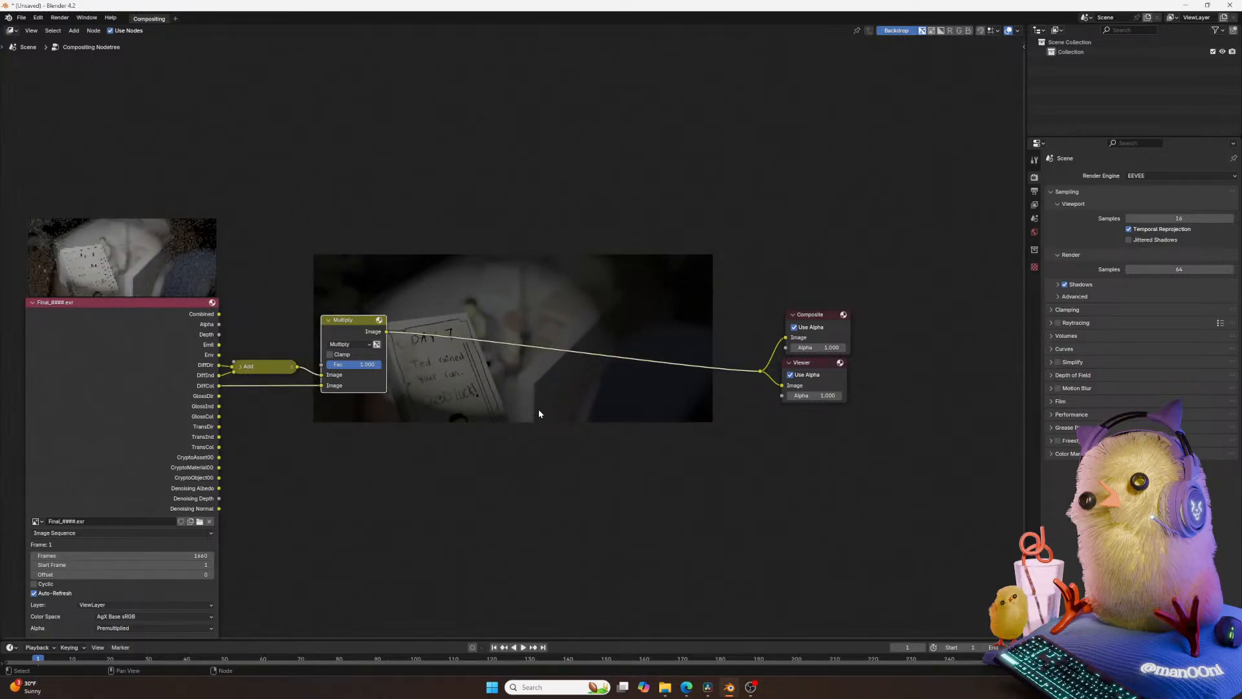
# Enlarge the backdrop image behind the compositor nodes.
pyautogui.hotkey('ctrl', 'v')
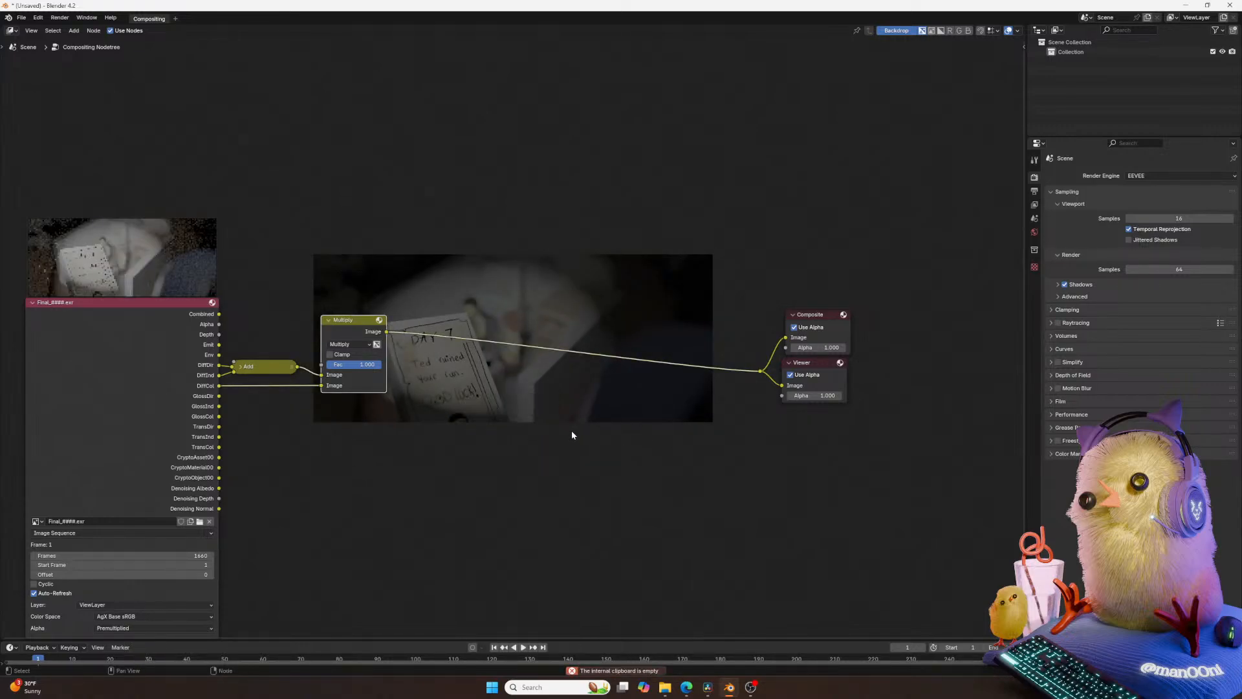
pyautogui.hotkey('alt', 'v')
pyautogui.hotkey('alt', 'v')
pyautogui.hotkey('alt', 'v')
pyautogui.hotkey('alt', 'v')
pyautogui.moveTo(610, 405); pyautogui.dragTo(666, 415, button='middle')
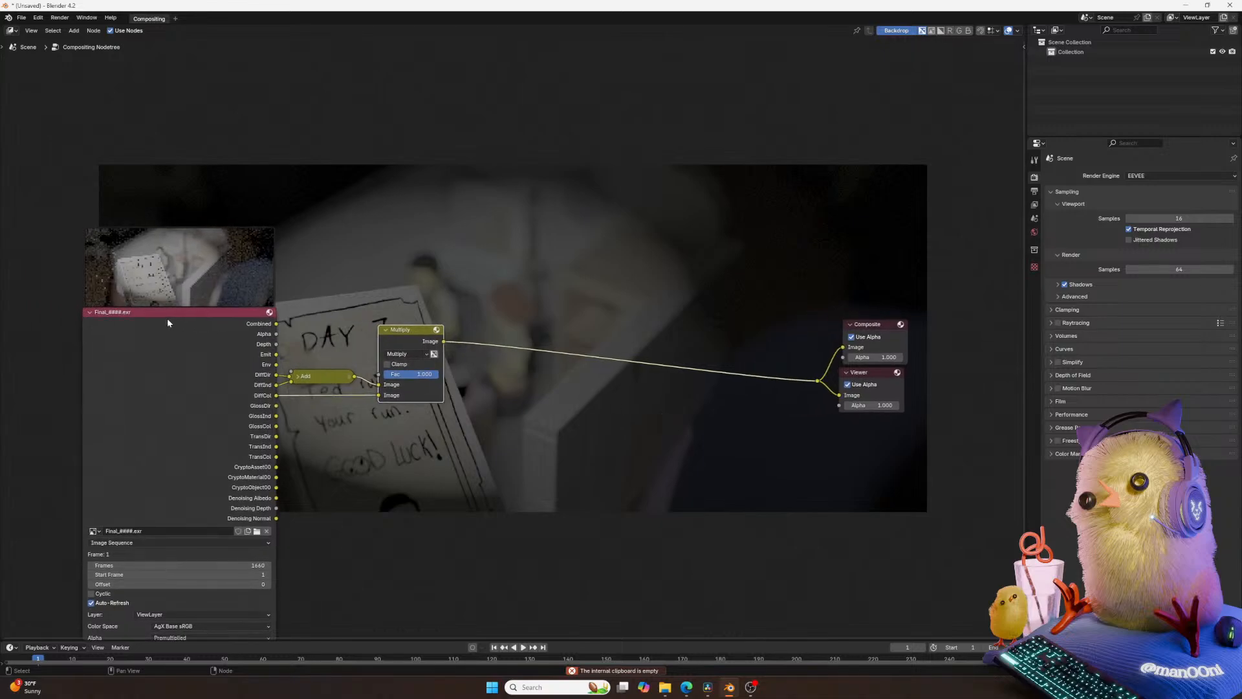
# Hide the image sequence node's preview, then reposition it with the Add node and a collapsed Multiply node in a compact chain.
pyautogui.click(269, 312)
pyautogui.moveTo(163, 311); pyautogui.dragTo(77, 250)
pyautogui.moveTo(316, 377); pyautogui.dragTo(233, 316)
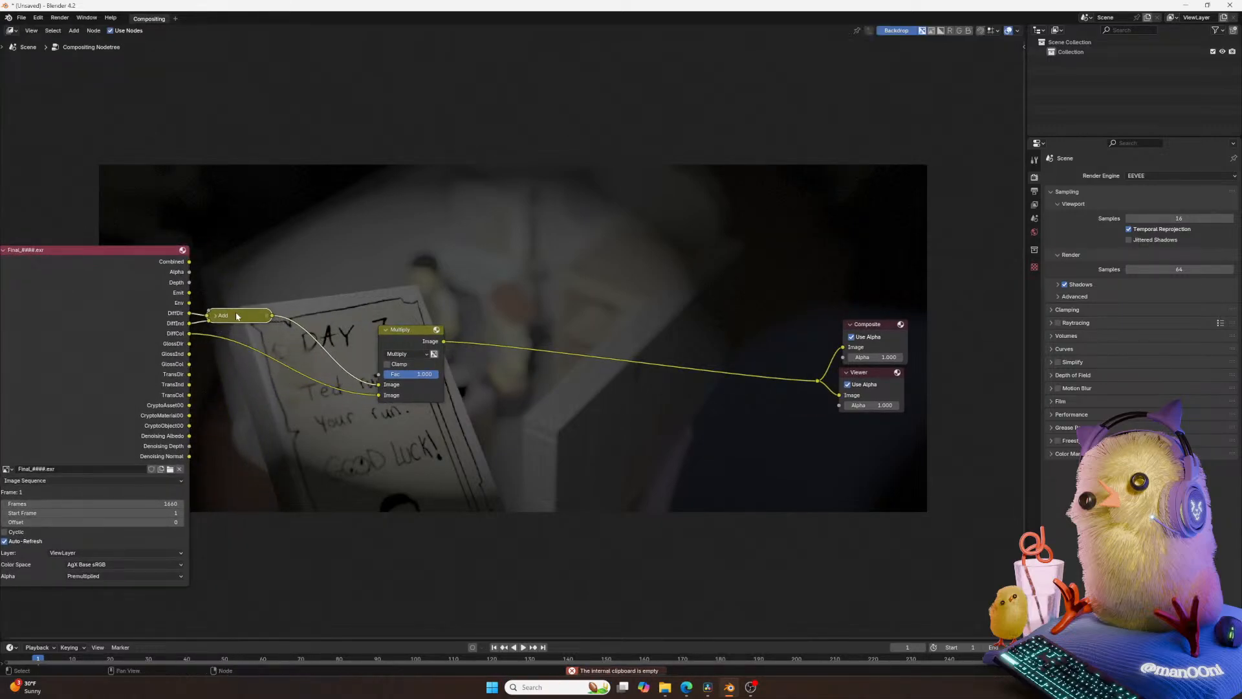
pyautogui.moveTo(405, 331); pyautogui.dragTo(300, 324)
pyautogui.click(309, 308)
pyautogui.moveTo(409, 344); pyautogui.dragTo(380, 357, button='middle')
pyautogui.moveTo(312, 484); pyautogui.dragTo(319, 501, button='middle')
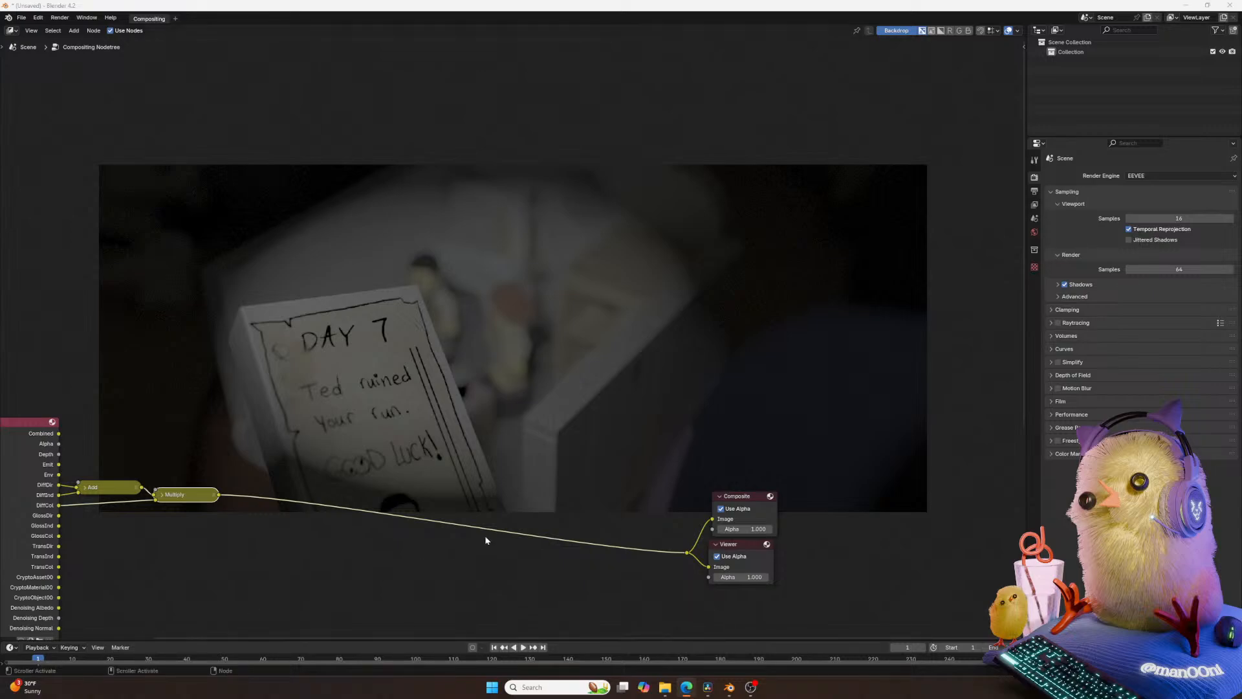
pyautogui.moveTo(427, 469); pyautogui.dragTo(467, 484, button='middle')
pyautogui.moveTo(217, 510); pyautogui.dragTo(215, 517)
# Move the Composite, Viewer and reroute nodes together farther right, with the reroute level with the Multiply output.
pyautogui.moveTo(843, 476); pyautogui.dragTo(670, 650)
pyautogui.press('s')
pyautogui.press('x')
pyautogui.rightClick(923, 459)
pyautogui.press('s')
pyautogui.press('x')
pyautogui.press('0')
pyautogui.click(832, 526)
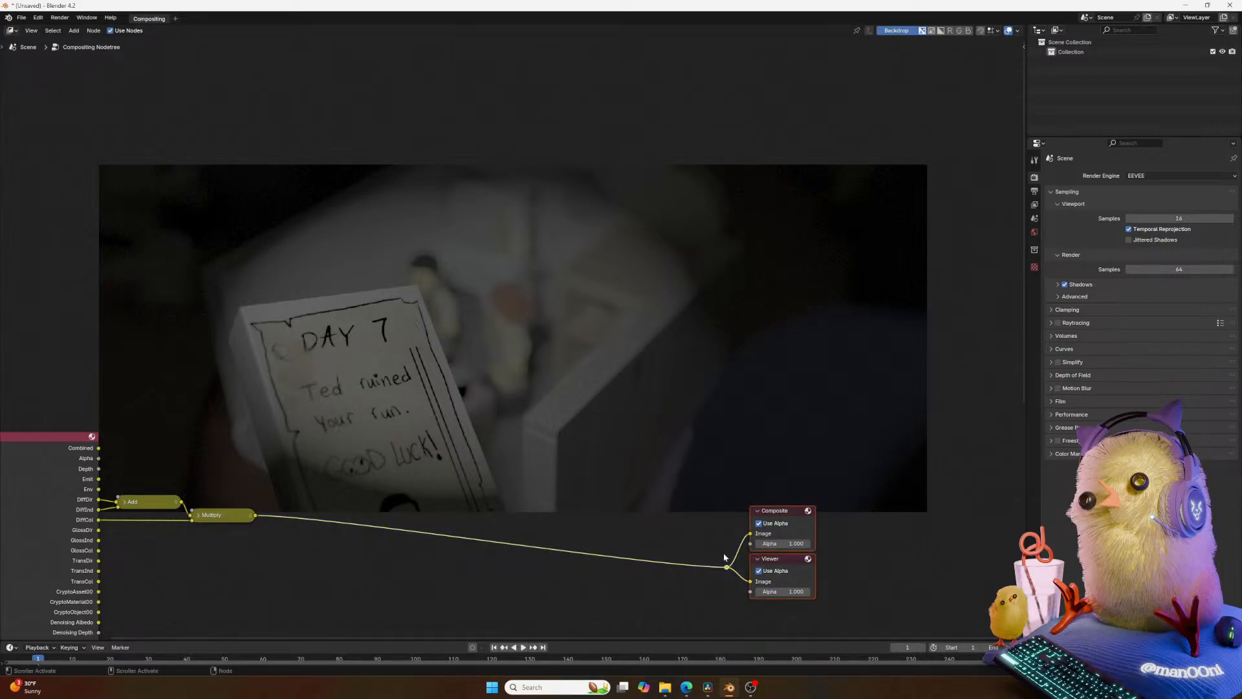
pyautogui.press('g')
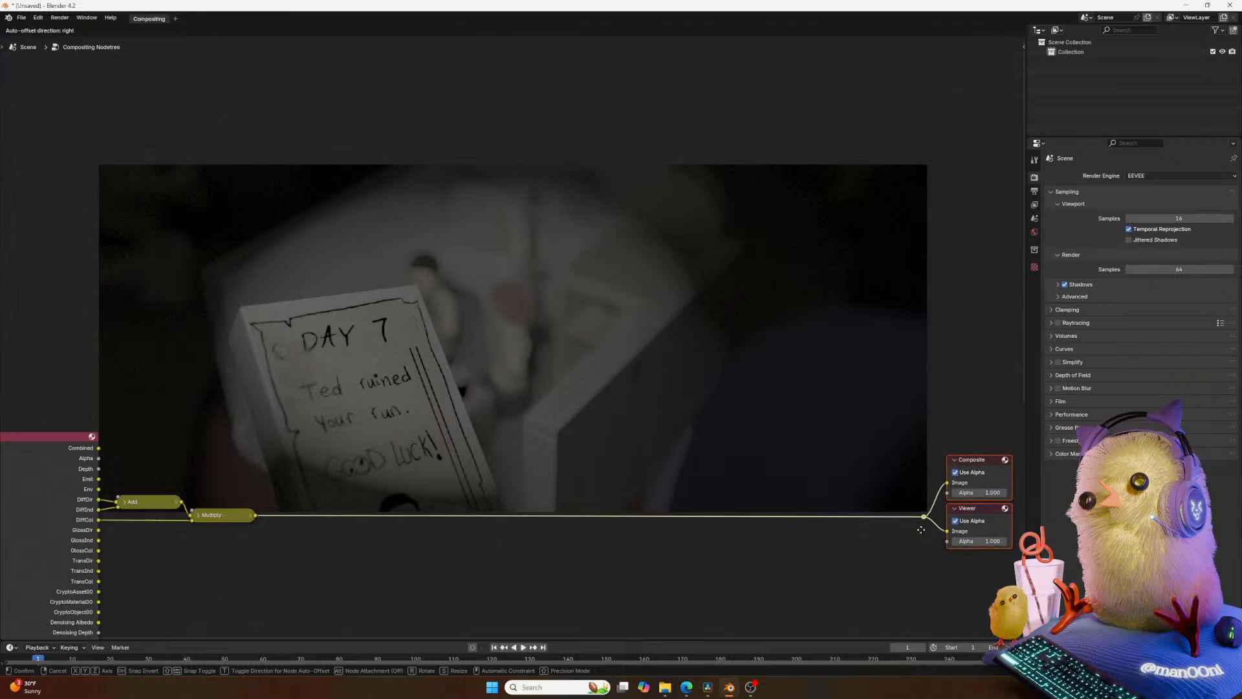
pyautogui.click(894, 547)
pyautogui.moveTo(792, 579)
pyautogui.mouseDown(button='middle')
pyautogui.moveTo(771, 591)
pyautogui.moveTo(786, 582)
pyautogui.mouseUp(button='middle')
pyautogui.moveTo(635, 583); pyautogui.dragTo(653, 586, button='middle')
pyautogui.moveTo(479, 589); pyautogui.dragTo(432, 574, button='middle')
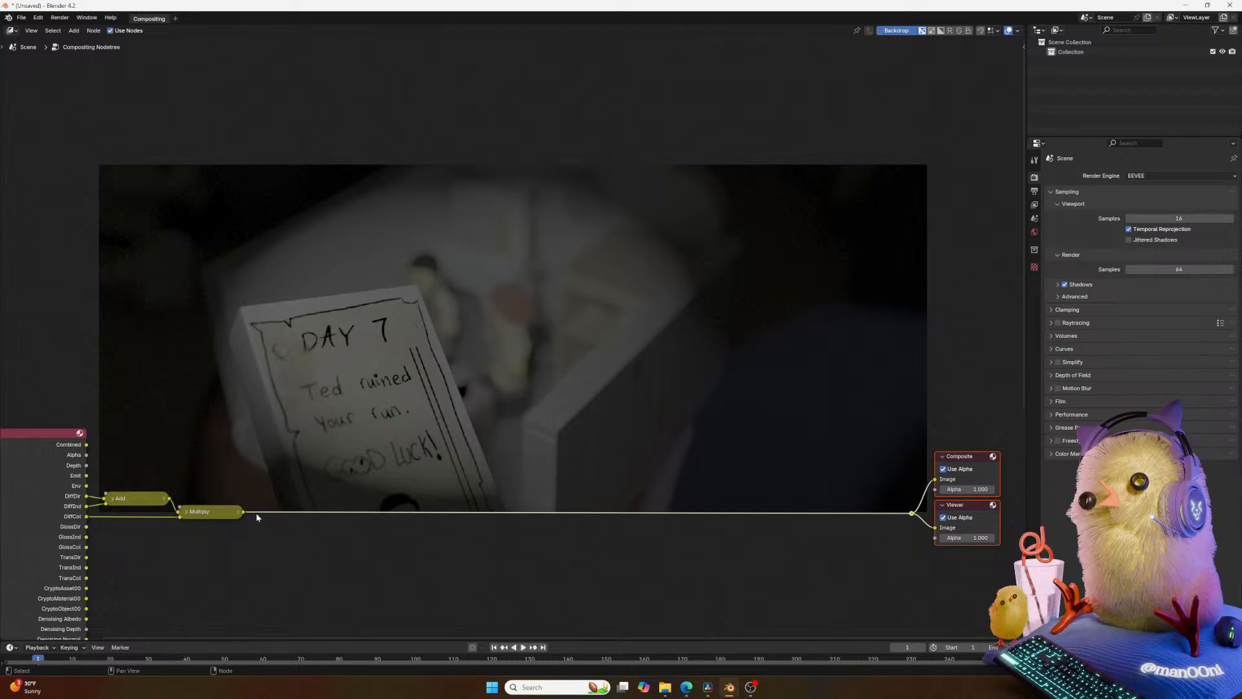
pyautogui.click(752, 687)
pyautogui.click(752, 687)
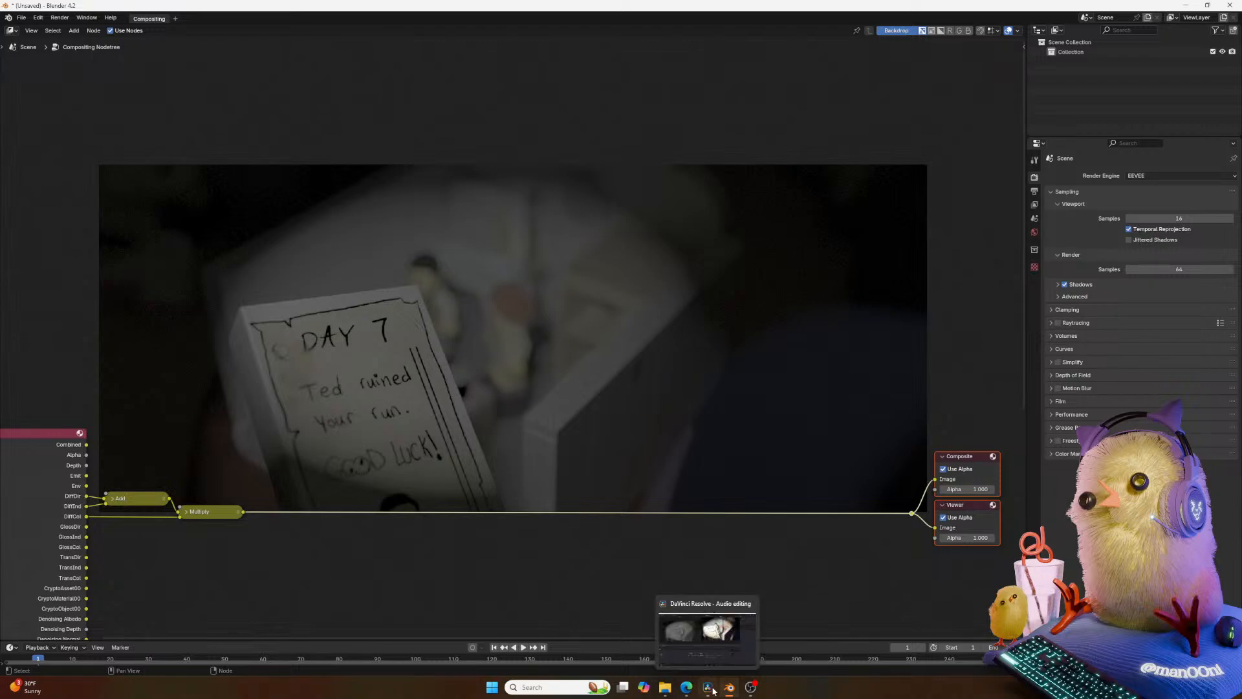
pyautogui.moveTo(274, 551); pyautogui.dragTo(285, 552, button='middle')
pyautogui.click(218, 461)
pyautogui.moveTo(203, 479); pyautogui.dragTo(266, 465, button='middle')
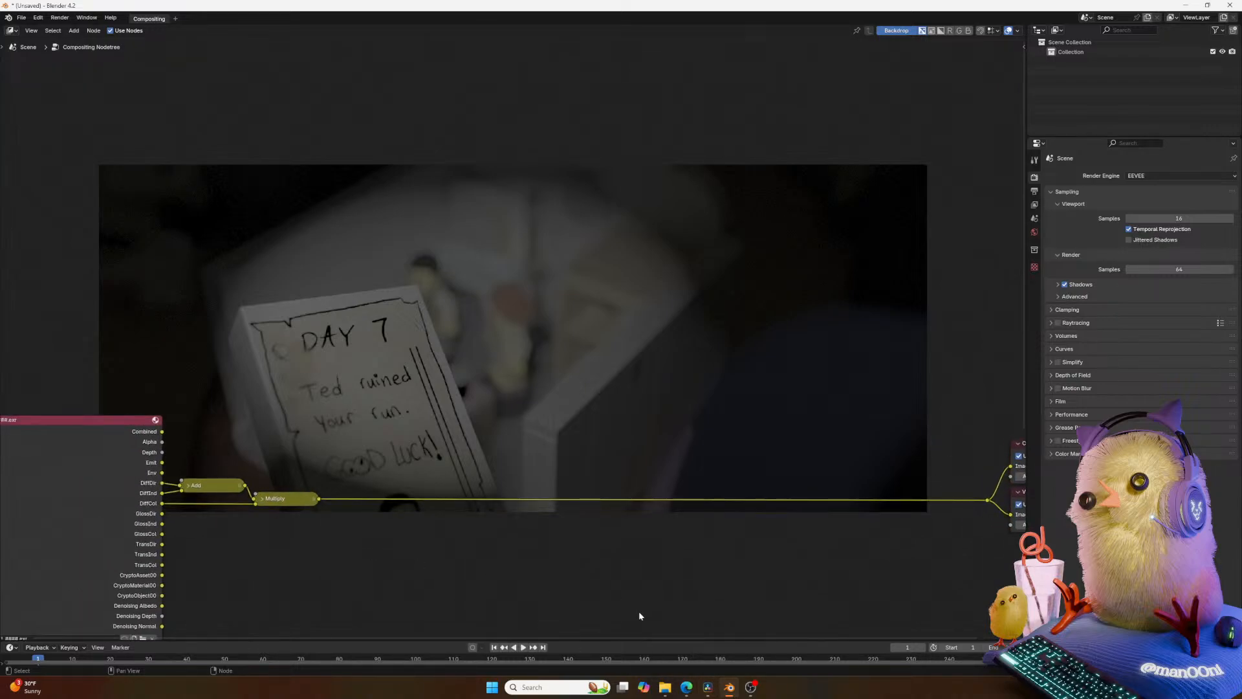
pyautogui.moveTo(357, 550); pyautogui.dragTo(271, 551, button='middle')
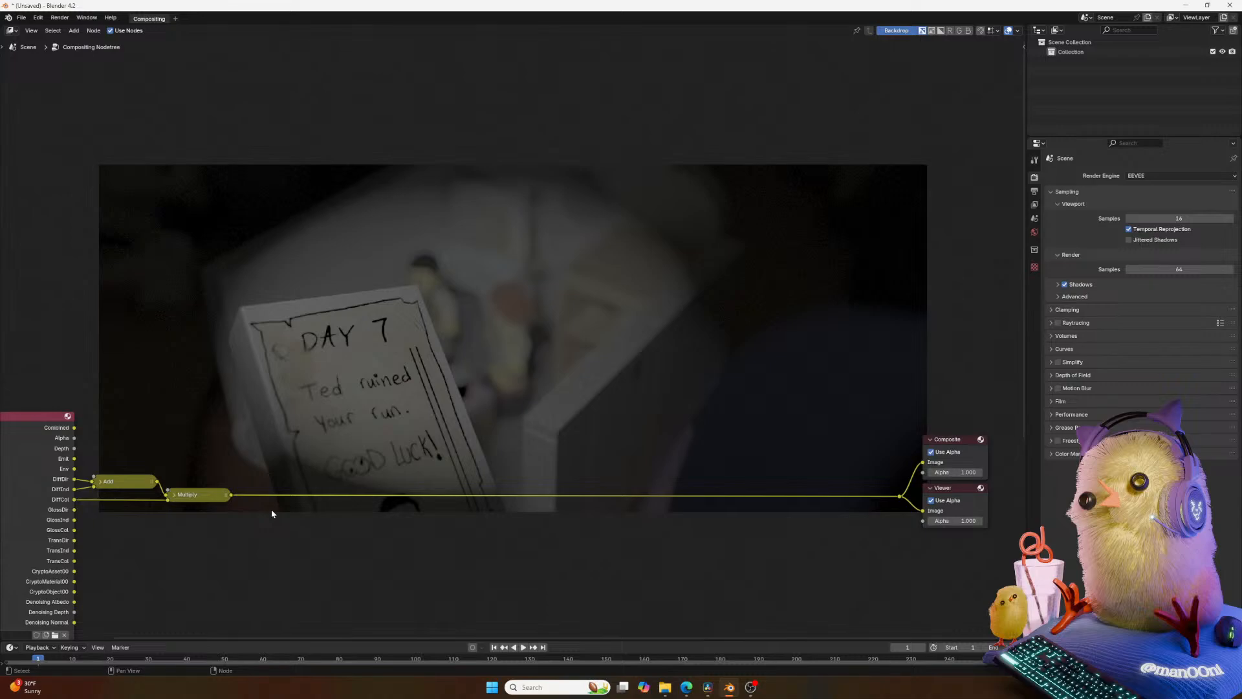
pyautogui.moveTo(352, 517); pyautogui.dragTo(356, 519, button='middle')
pyautogui.moveTo(128, 527); pyautogui.dragTo(142, 506, button='middle')
pyautogui.click(141, 467)
# Check Group2 in DaVinci Resolve, return to Blender, and zoom the backdrop to examine the multiplied diffuse result.
pyautogui.click(707, 685)
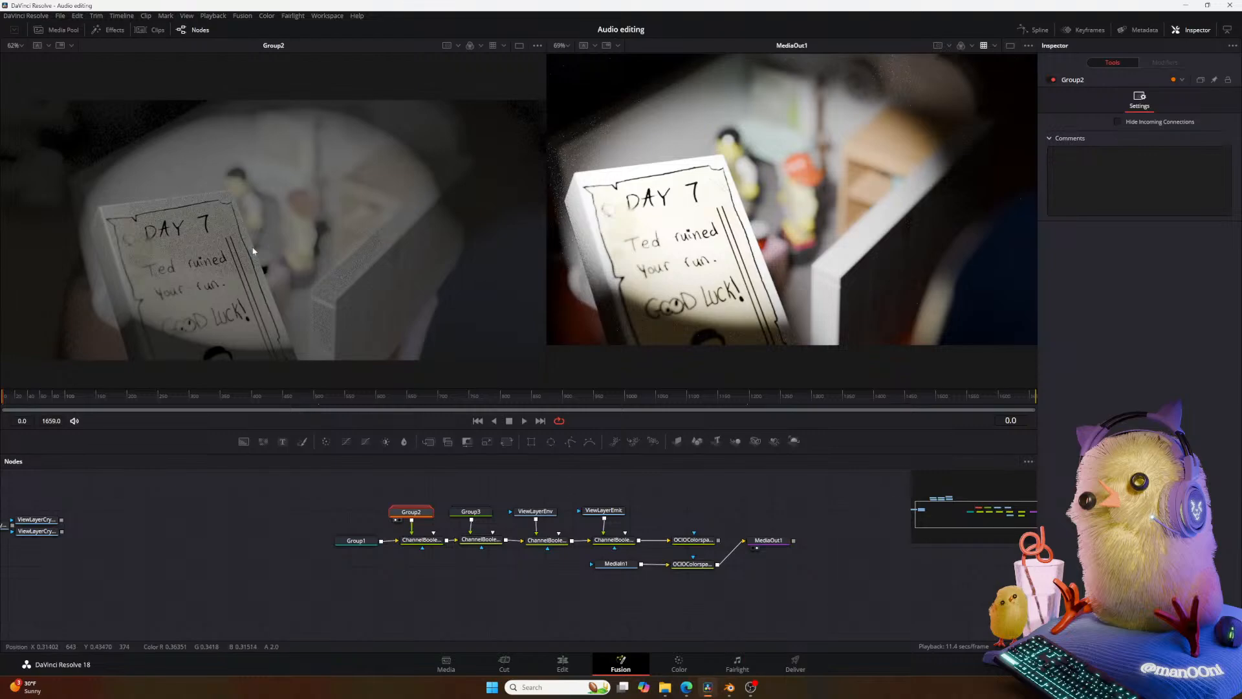
pyautogui.click(730, 688)
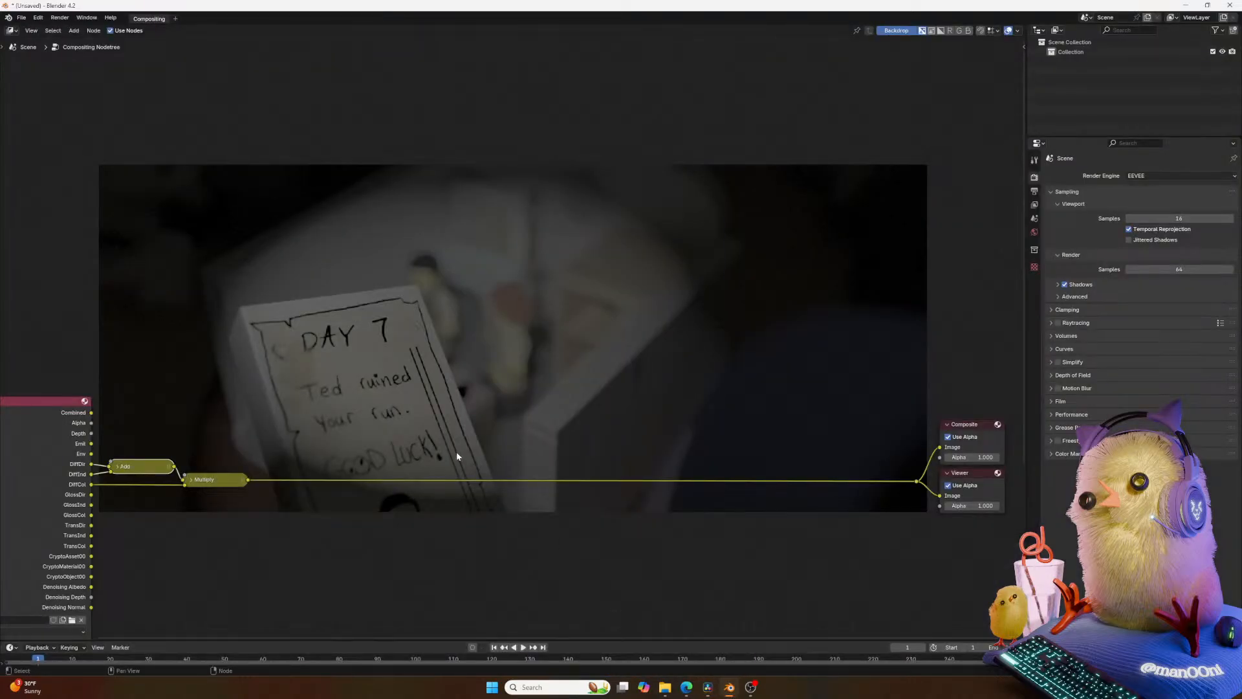
pyautogui.scroll(1, 458, 452)
pyautogui.scroll(-1, 440, 447)
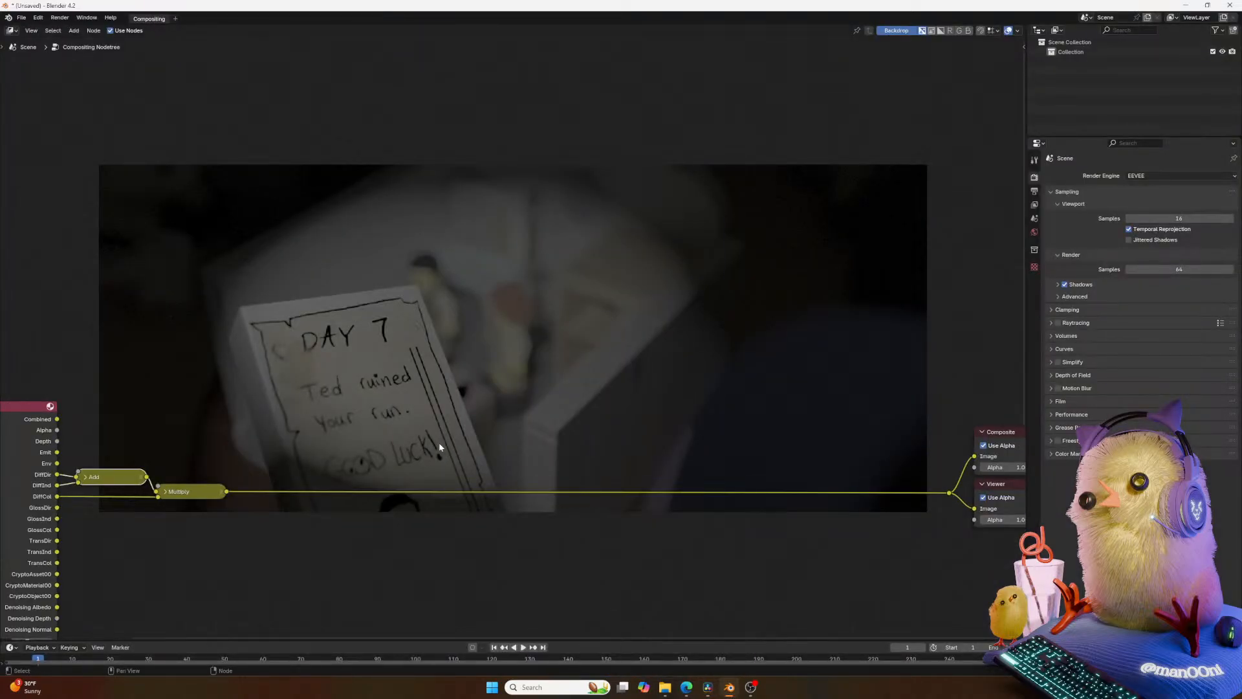
pyautogui.press('v')
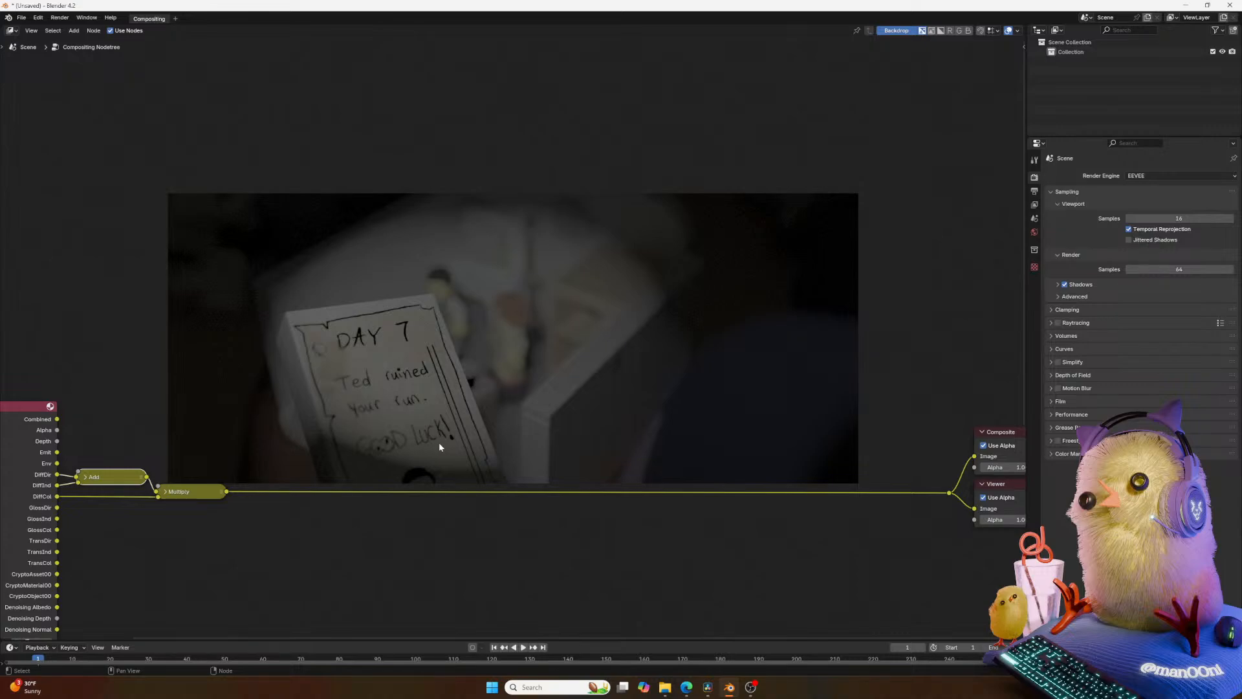
pyautogui.hotkey('alt', 'v')
pyautogui.hotkey('alt', 'v')
pyautogui.hotkey('alt', 'v')
pyautogui.hotkey('alt', 'v')
pyautogui.hotkey('alt', 'v')
pyautogui.hotkey('alt', 'v')
pyautogui.hotkey('alt', 'v')
pyautogui.hotkey('alt', 'v')
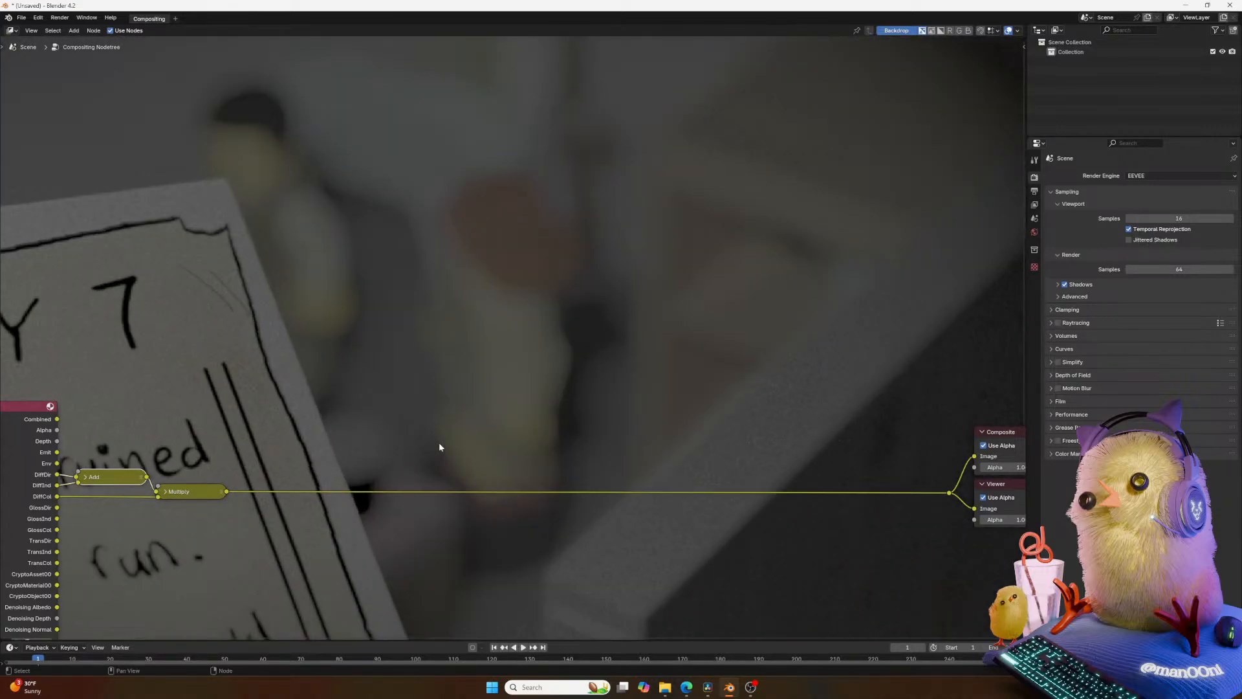
pyautogui.press('v')
pyautogui.press('v')
pyautogui.press('v')
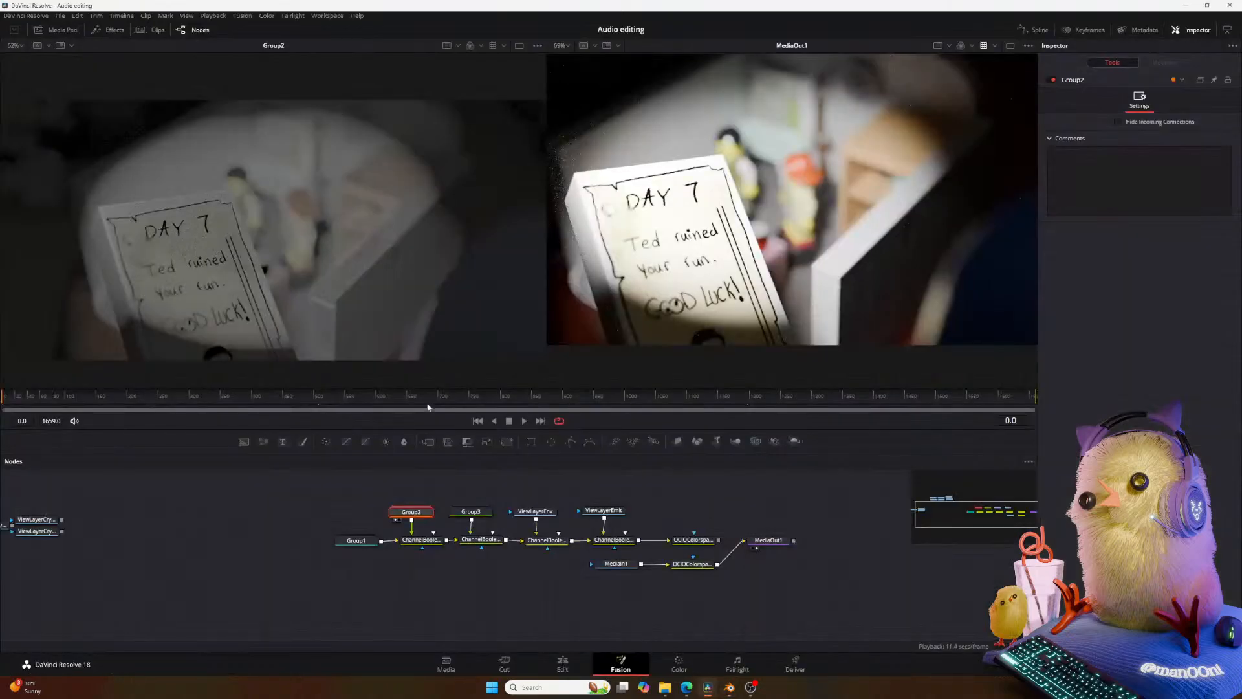
# Zoom and pan the Group2 viewer in DaVinci Resolve to examine the noise on the card and walls.
pyautogui.press('v')
pyautogui.press('v')
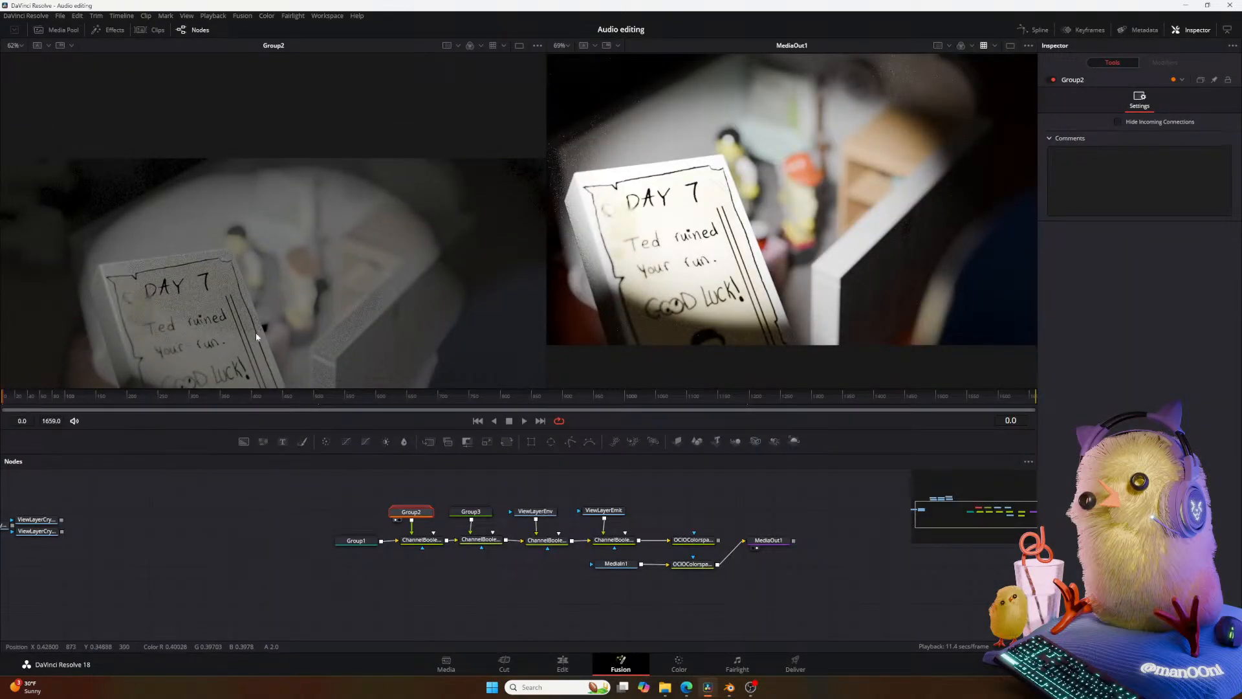
pyautogui.scroll(-2, 258, 337)
pyautogui.keyDown('ctrl'); pyautogui.scroll(7, 255, 349); pyautogui.keyUp('ctrl')
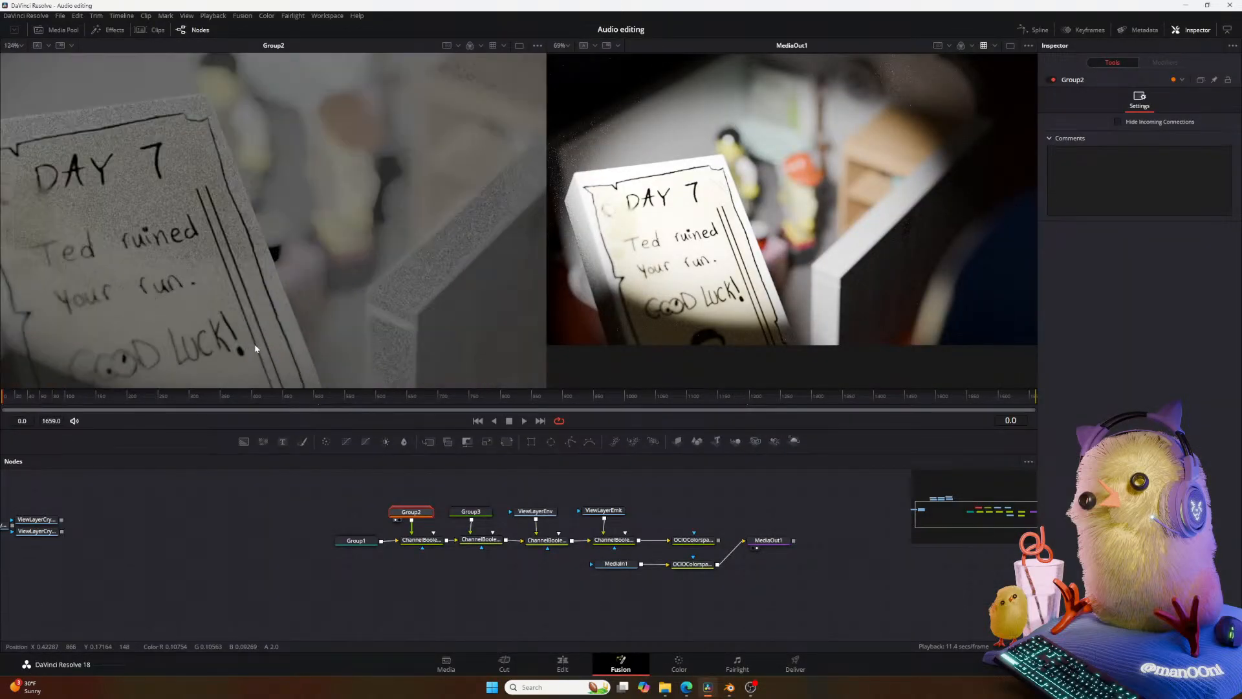
pyautogui.keyDown('ctrl'); pyautogui.scroll(-3, 255, 349); pyautogui.keyUp('ctrl')
pyautogui.moveTo(329, 317); pyautogui.dragTo(310, 328, button='middle')
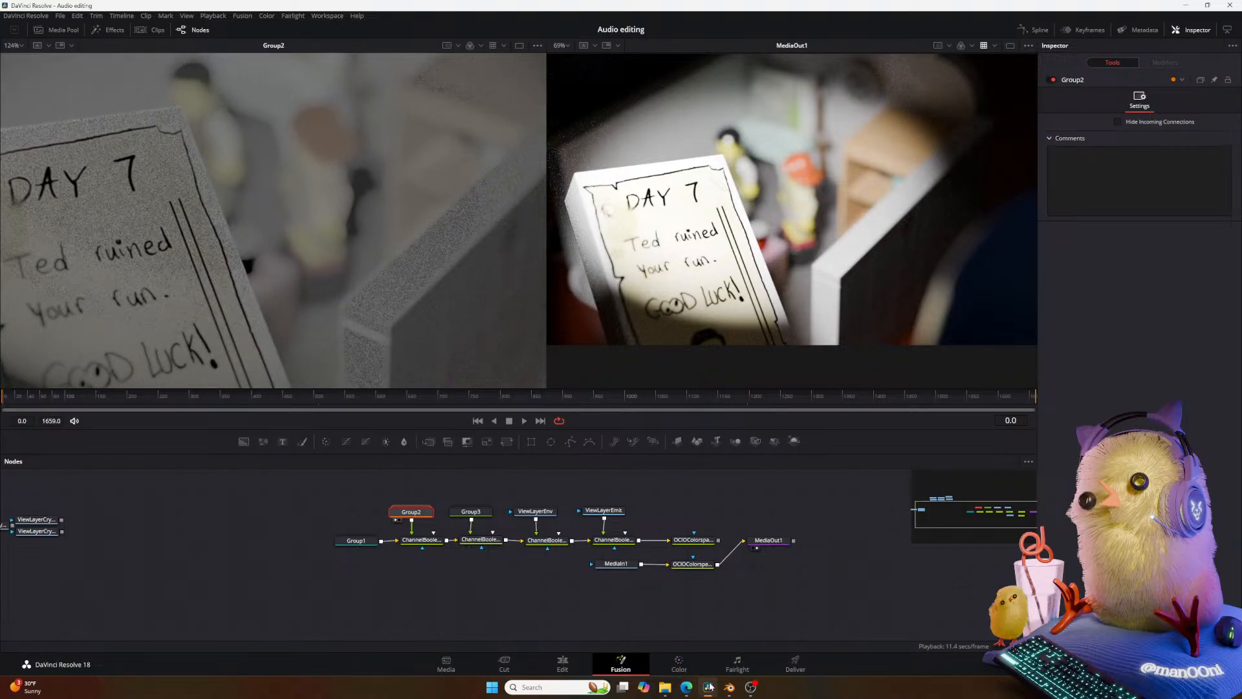
pyautogui.moveTo(455, 325); pyautogui.dragTo(412, 336, button='middle')
pyautogui.moveTo(299, 327); pyautogui.dragTo(408, 360, button='middle')
pyautogui.moveTo(266, 346); pyautogui.dragTo(429, 286, button='middle')
# Switch back to Blender and look at the render engine choices without changing the engine.
pyautogui.click(729, 686)
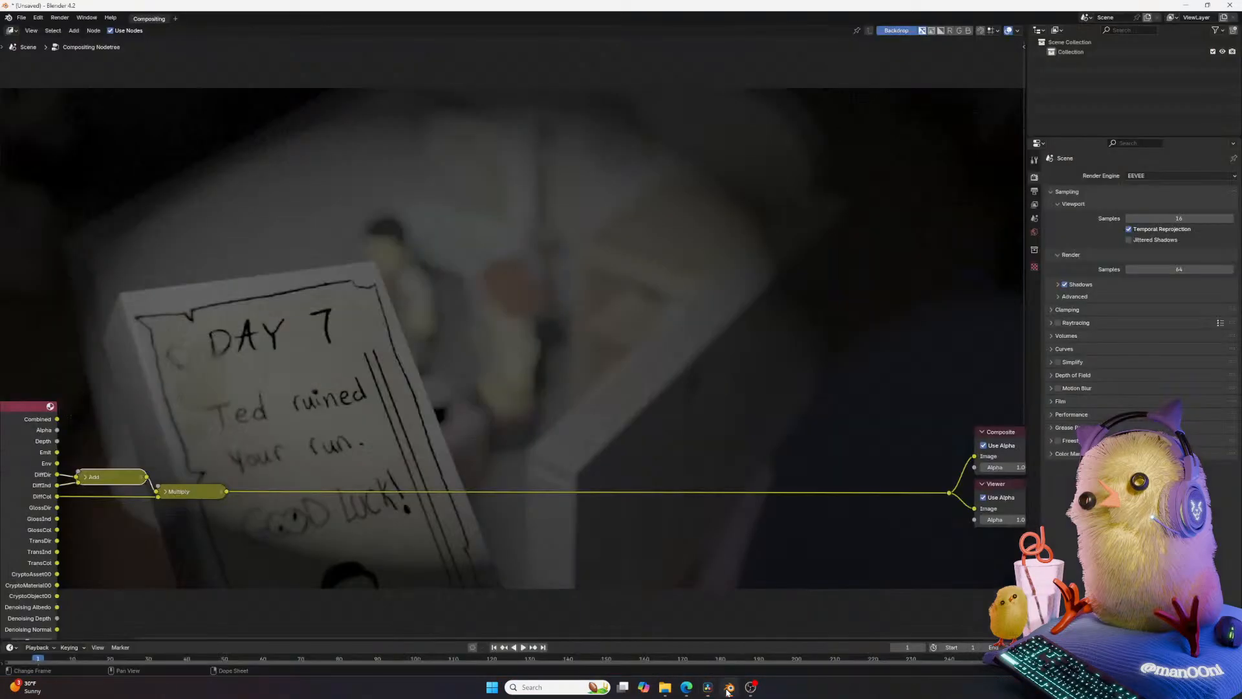
pyautogui.moveTo(249, 377); pyautogui.dragTo(272, 376, button='middle')
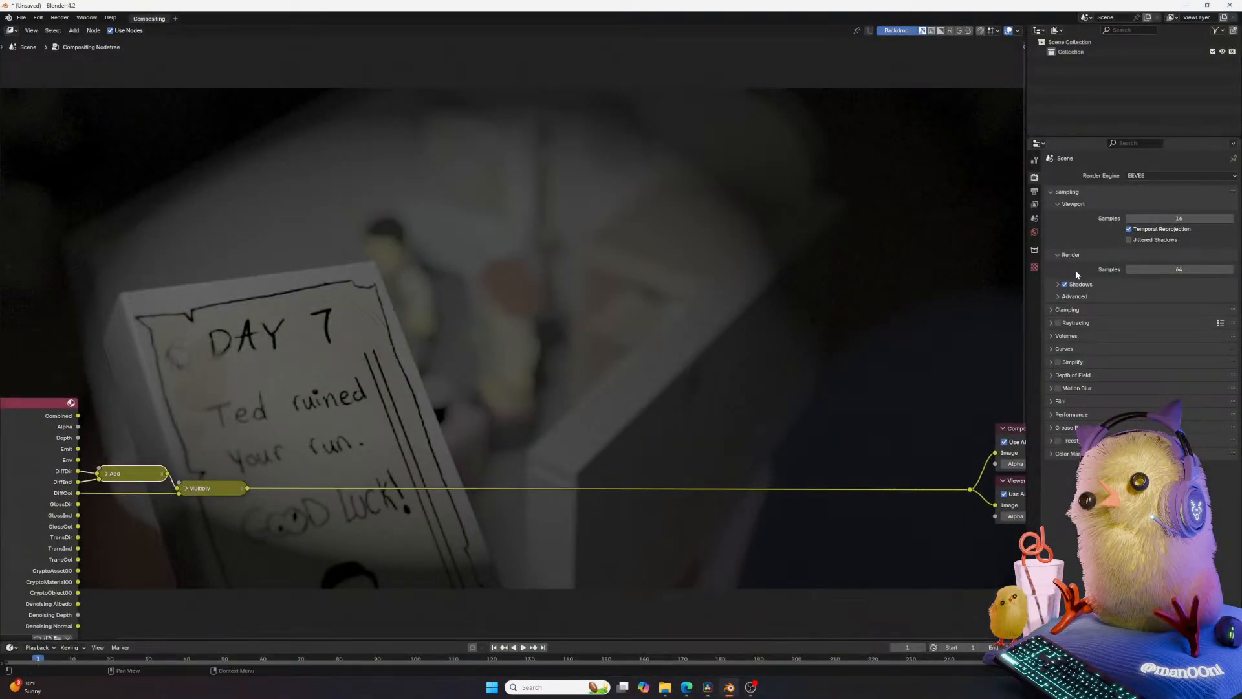
pyautogui.click(1161, 176)
pyautogui.click(1161, 177)
pyautogui.moveTo(254, 330); pyautogui.dragTo(256, 248, button='middle')
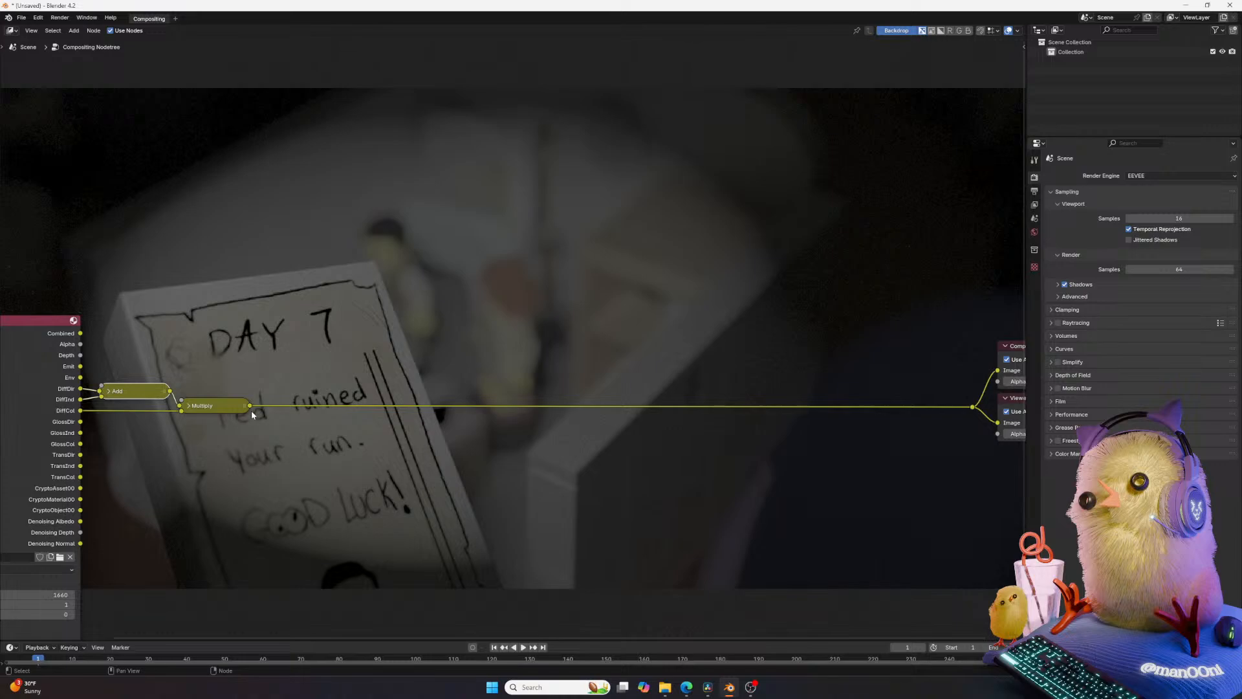
pyautogui.moveTo(323, 359); pyautogui.dragTo(363, 387, button='middle')
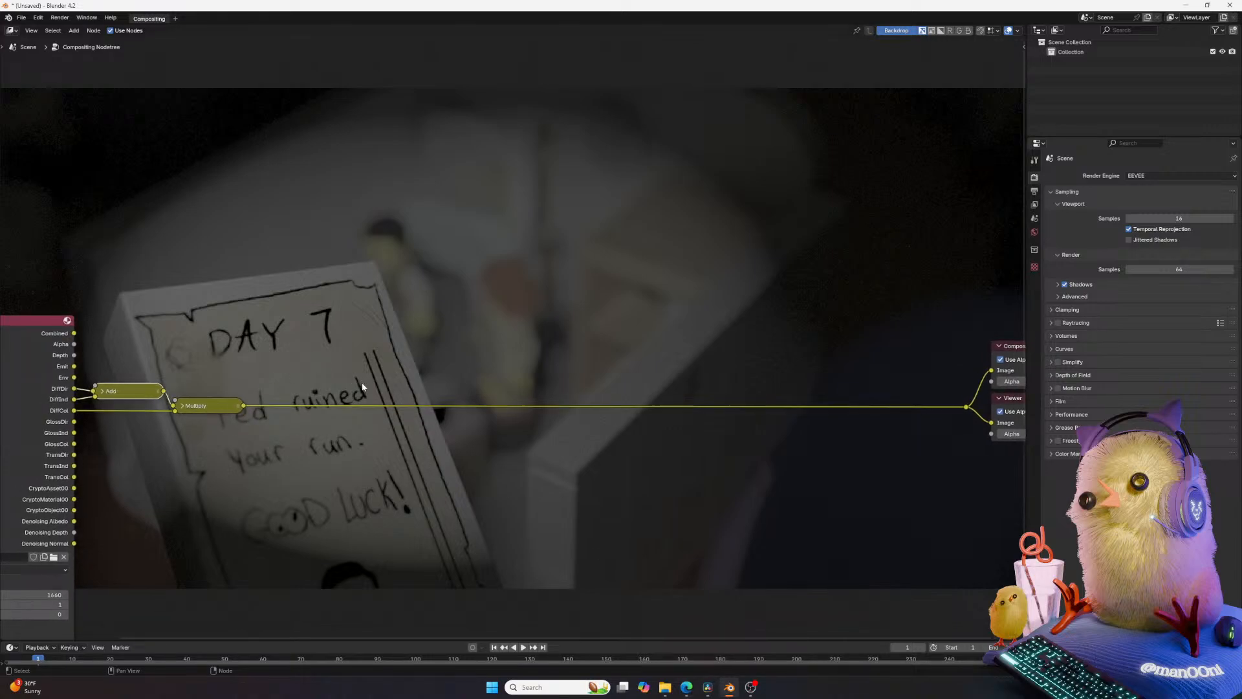
# Show the Add node's properties and give it a custom blue colour with hue 0.556, saturation 0.645 and value 0.608.
pyautogui.rightClick(129, 386)
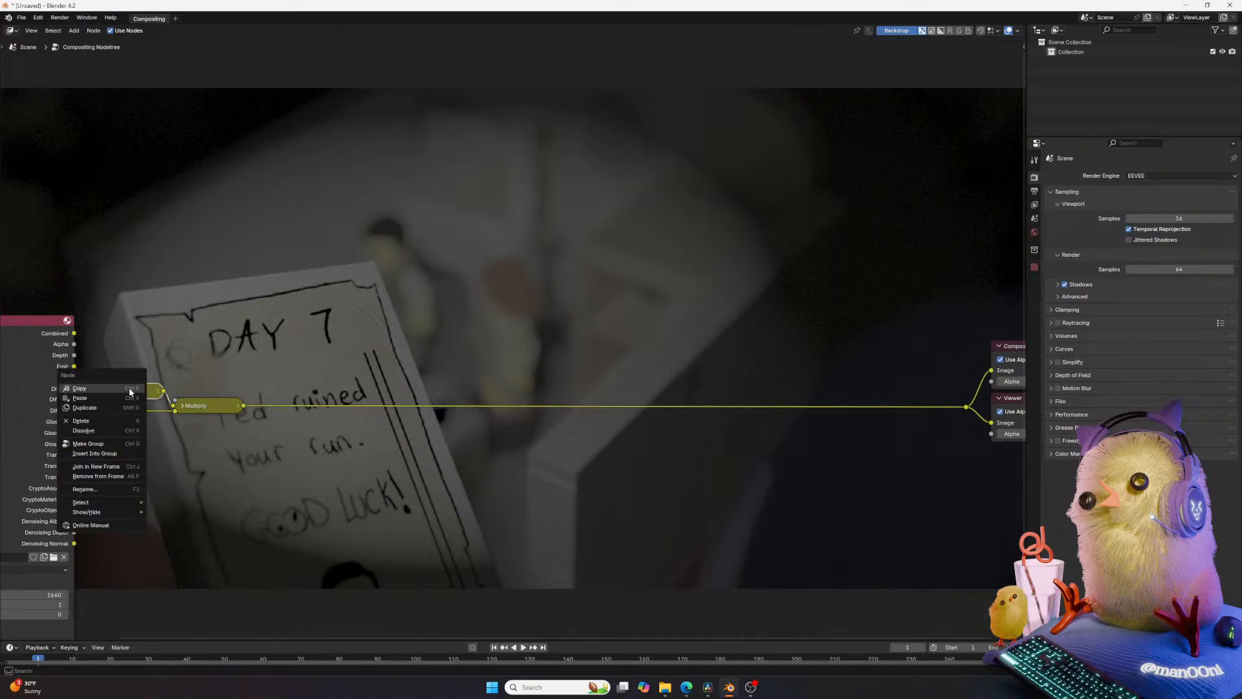
pyautogui.click(129, 389)
pyautogui.press('n')
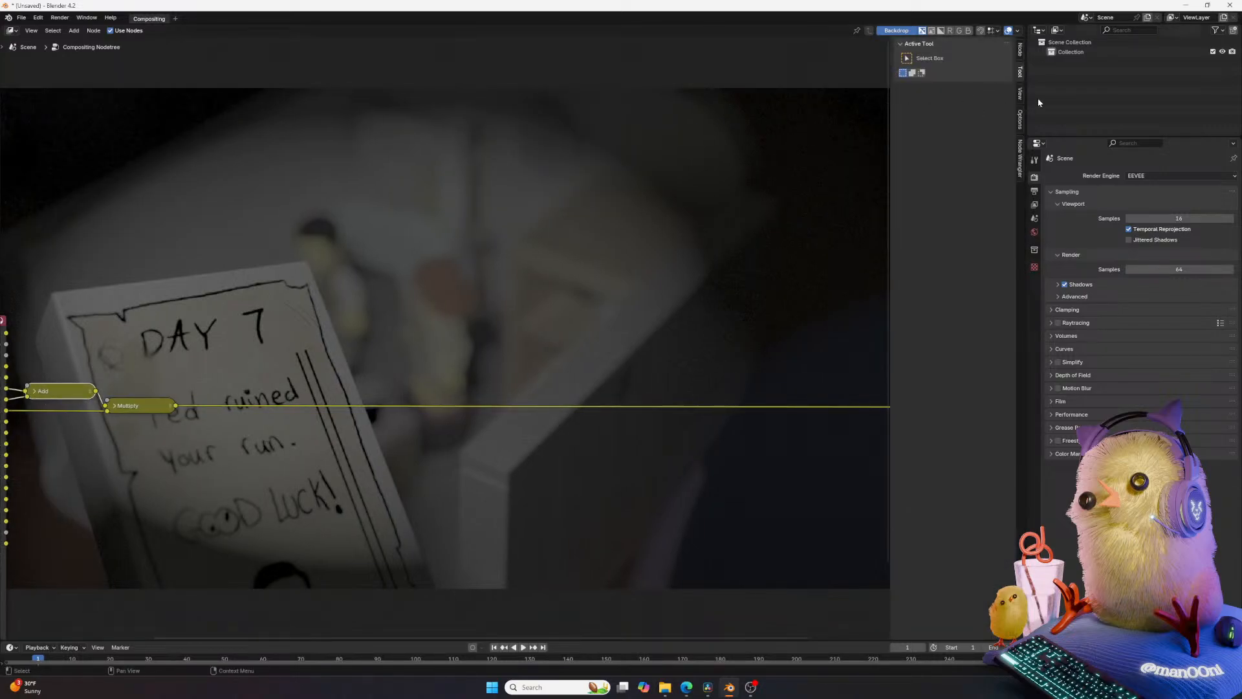
pyautogui.click(1021, 49)
pyautogui.click(915, 103)
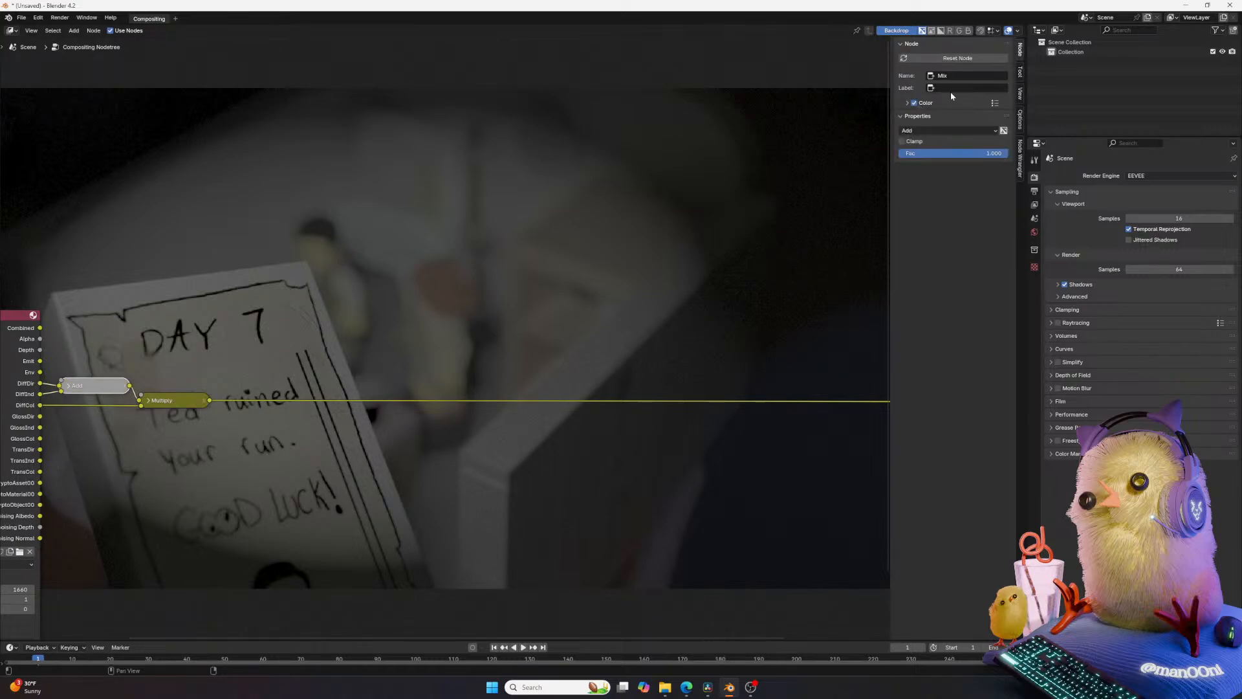
pyautogui.click(943, 104)
pyautogui.click(939, 118)
pyautogui.click(955, 142)
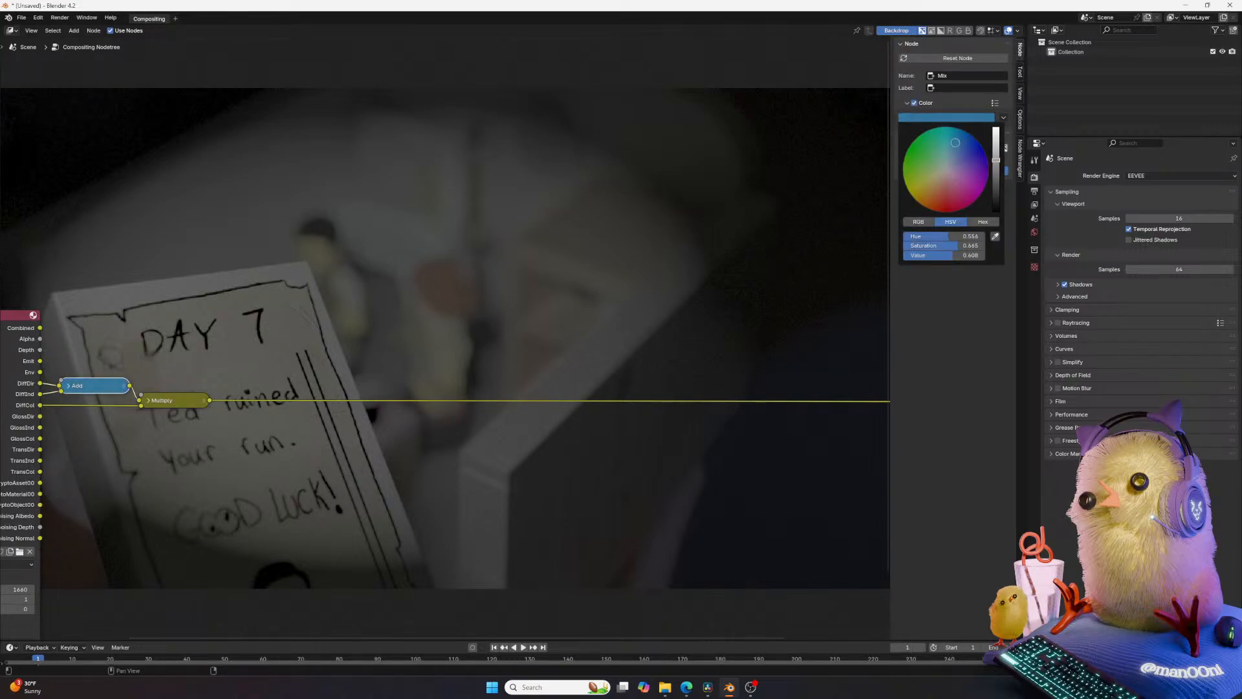
# Give the Multiply node a custom purple colour.
pyautogui.click(160, 405)
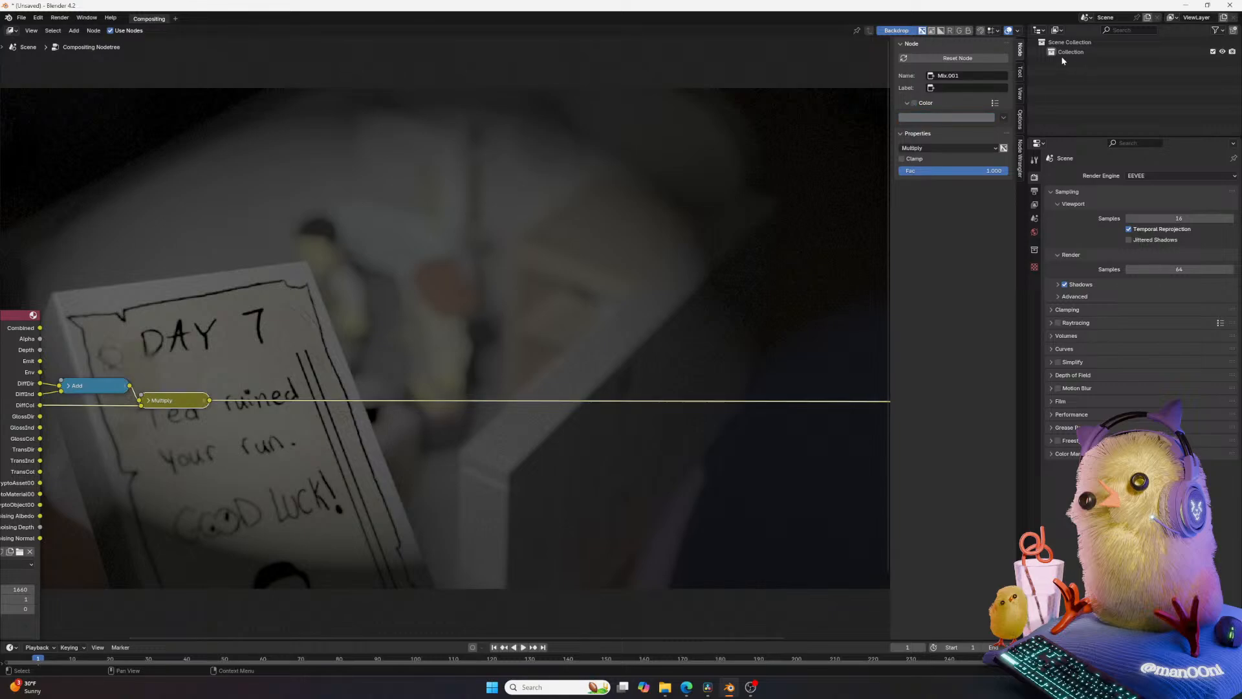
pyautogui.click(914, 103)
pyautogui.click(935, 117)
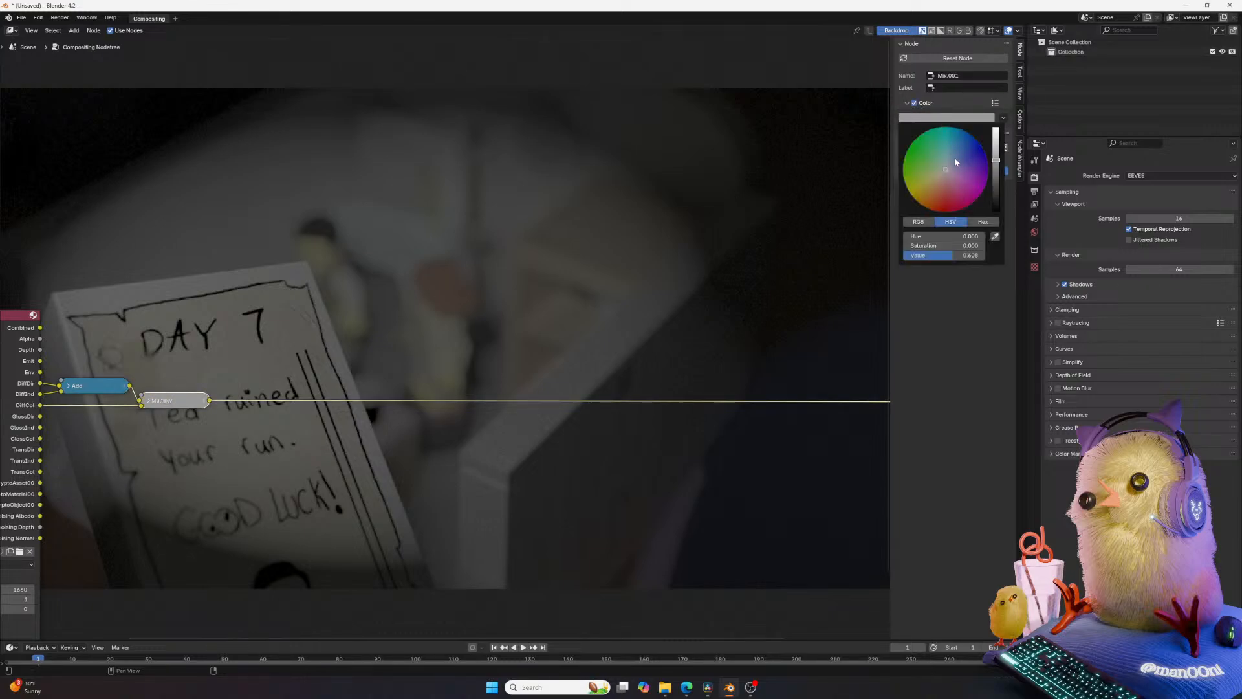
pyautogui.click(959, 174)
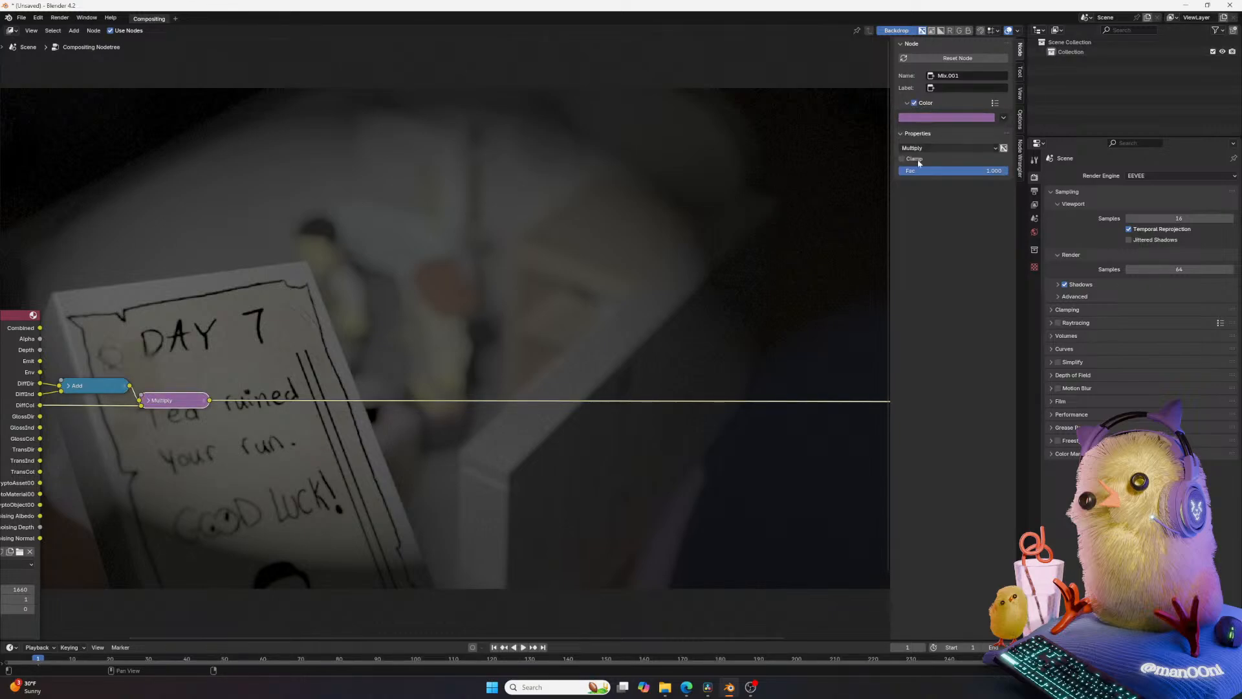
# Duplicate the Add and Multiply nodes and place the copies directly below the originals.
pyautogui.moveTo(236, 378); pyautogui.dragTo(325, 377, button='middle')
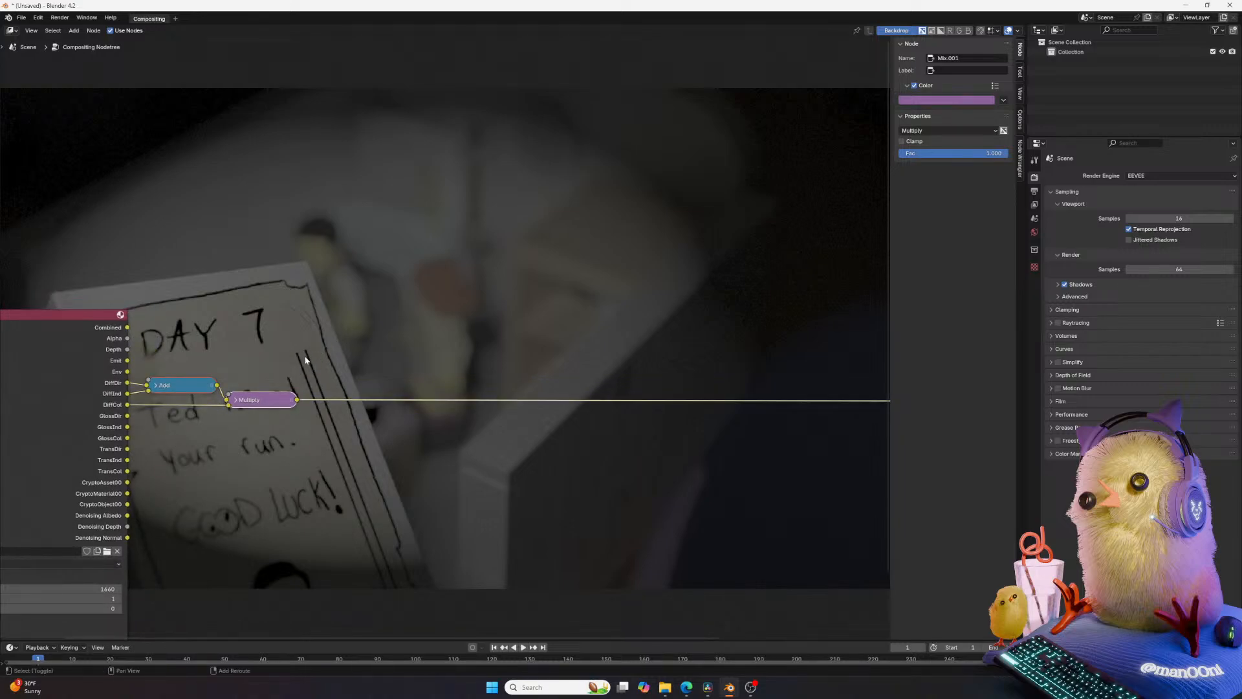
pyautogui.hotkey('shift', 'd')
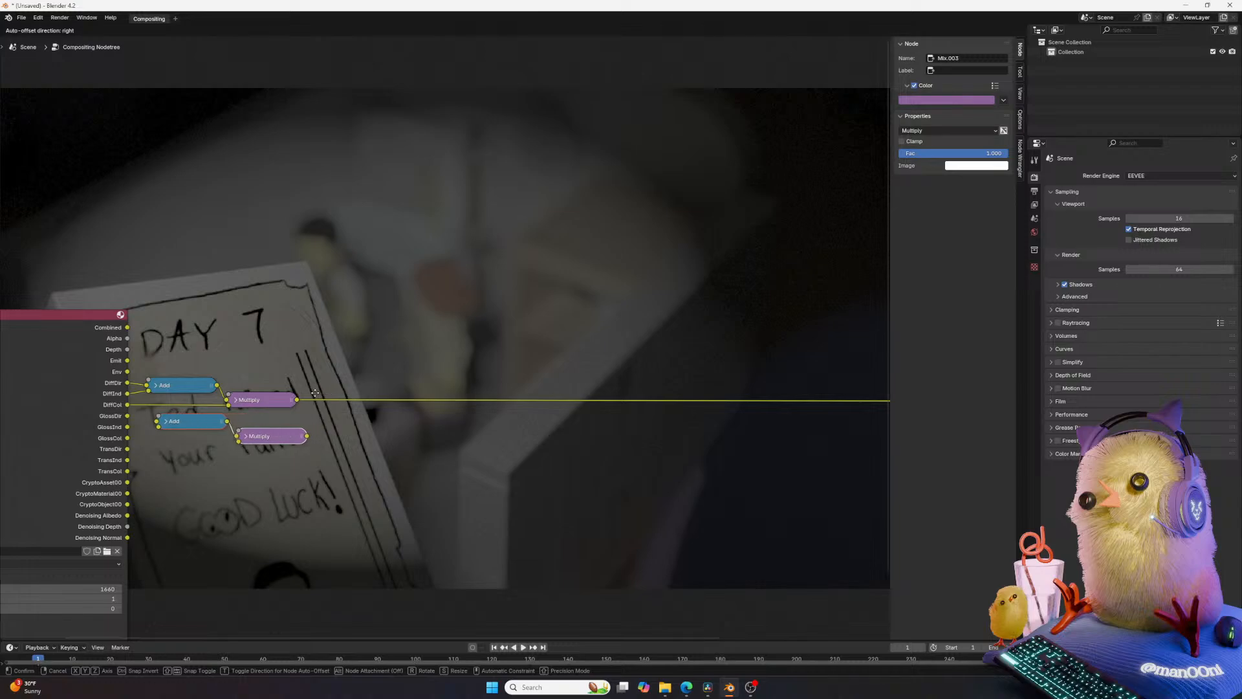
pyautogui.click(306, 403)
pyautogui.moveTo(238, 393); pyautogui.dragTo(312, 347, button='middle')
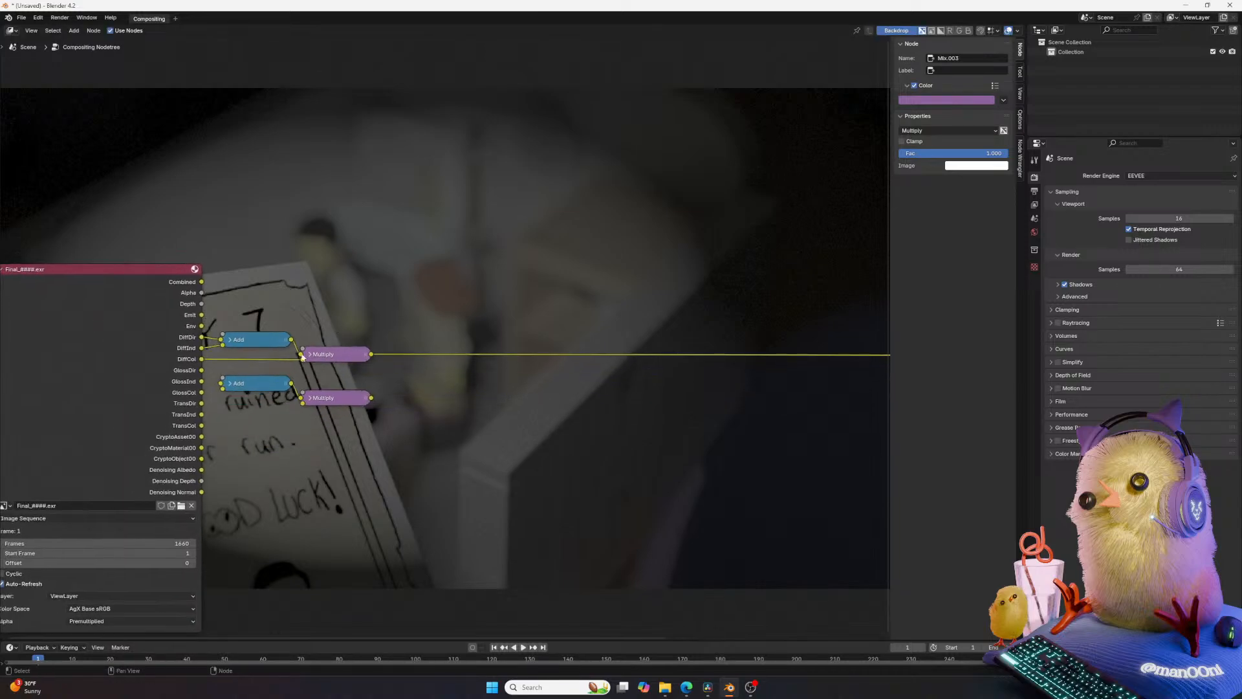
# Feed the second Add node from the GlossDir and GlossInd passes and preview its result.
pyautogui.moveTo(202, 370); pyautogui.dragTo(228, 390)
pyautogui.keyDown('ctrl'); pyautogui.keyDown('shift'); pyautogui.click(244, 384); pyautogui.keyUp('shift'); pyautogui.keyUp('ctrl')
pyautogui.moveTo(415, 284); pyautogui.dragTo(373, 395, button='middle')
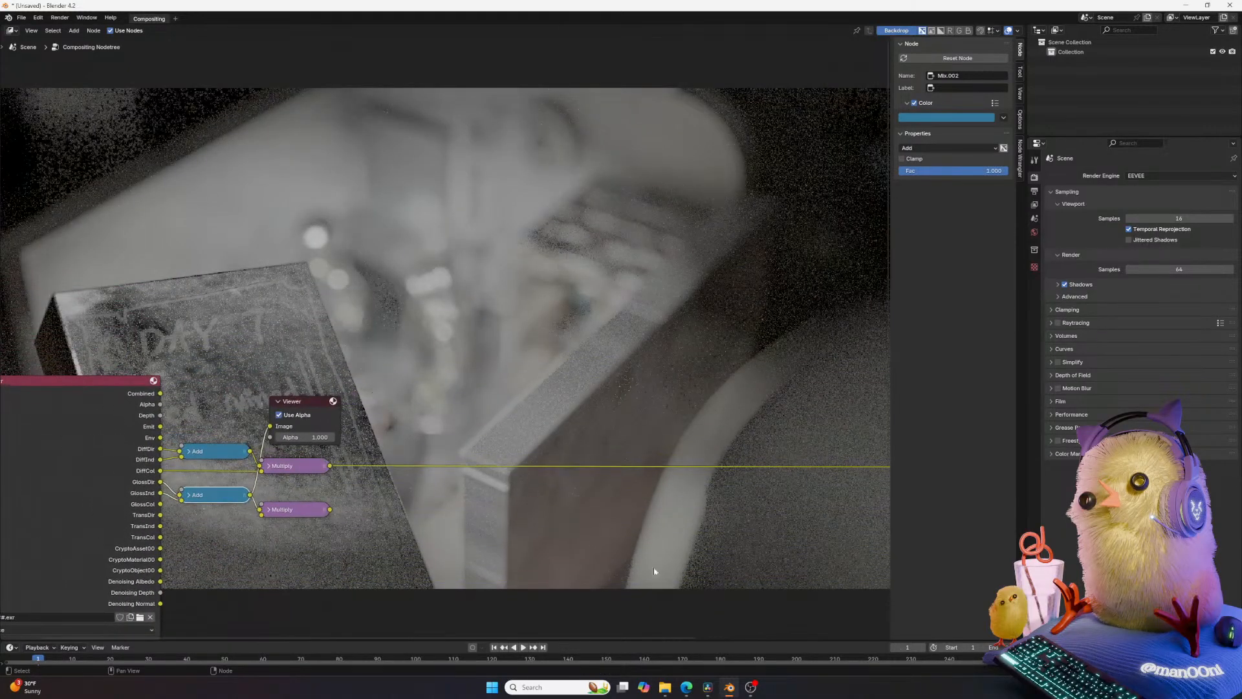
# Preview the GlossInd, GlossDir and GlossCol passes and the second Add node's output one by one.
pyautogui.click(707, 687)
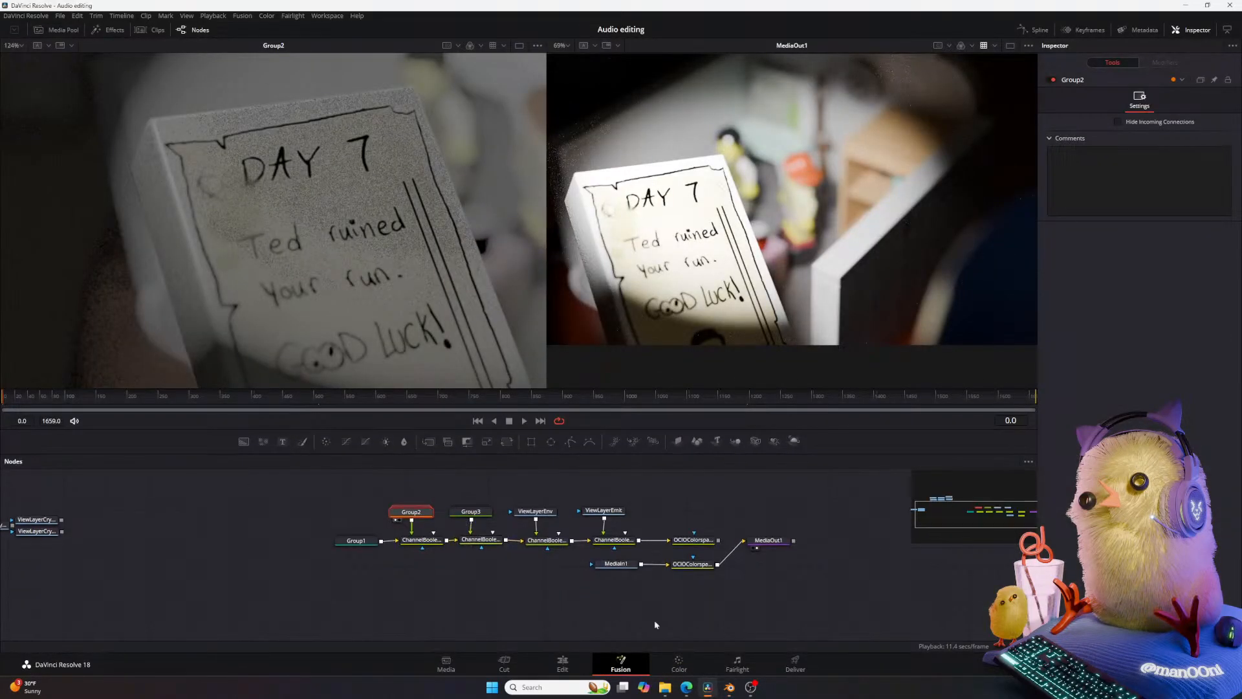
pyautogui.click(733, 687)
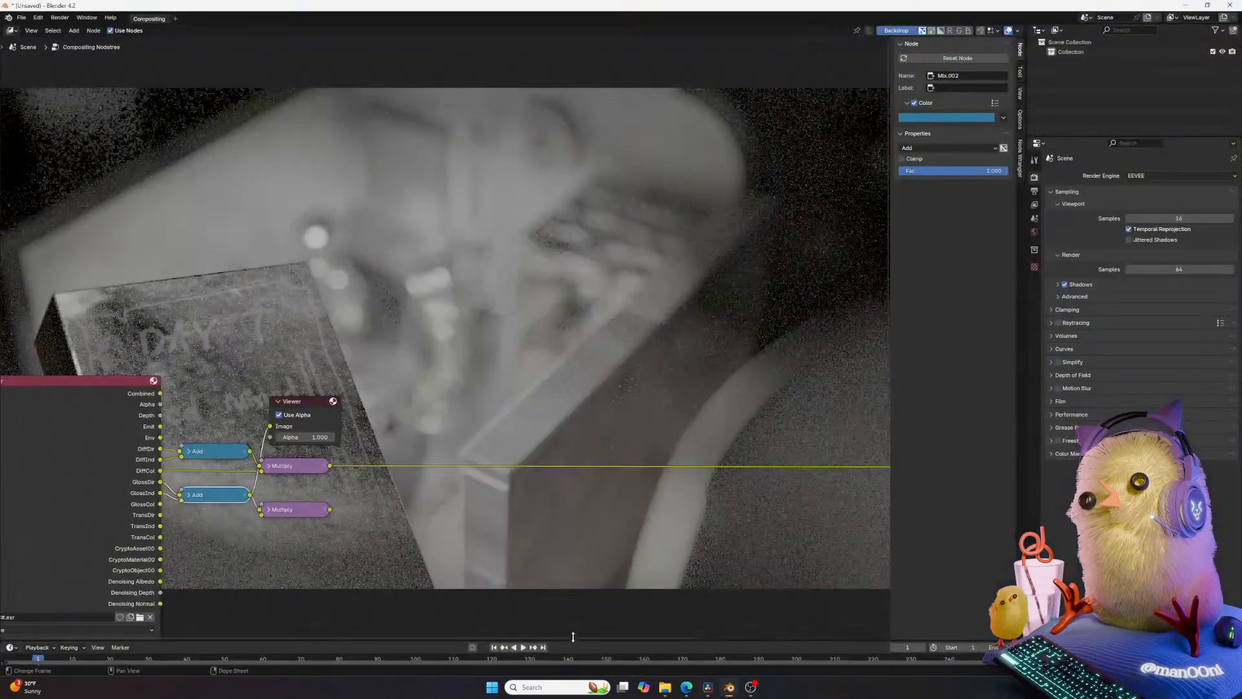
pyautogui.click(159, 512)
pyautogui.keyDown('ctrl'); pyautogui.keyDown('shift'); pyautogui.click(152, 505); pyautogui.keyUp('shift'); pyautogui.keyUp('ctrl')
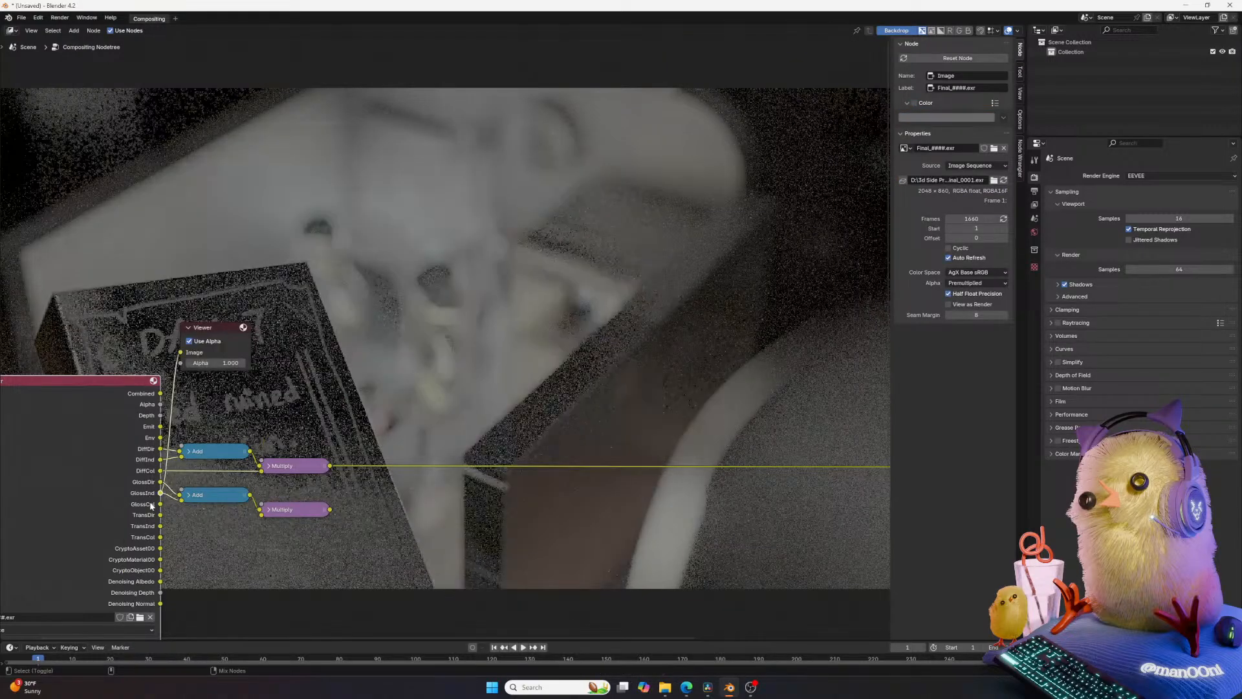
pyautogui.keyDown('ctrl'); pyautogui.keyDown('shift'); pyautogui.click(155, 487); pyautogui.keyUp('shift'); pyautogui.keyUp('ctrl')
pyautogui.keyDown('ctrl'); pyautogui.keyDown('shift'); pyautogui.click(156, 498); pyautogui.keyUp('shift'); pyautogui.keyUp('ctrl')
pyautogui.keyDown('ctrl'); pyautogui.keyDown('shift'); pyautogui.click(225, 498); pyautogui.keyUp('shift'); pyautogui.keyUp('ctrl')
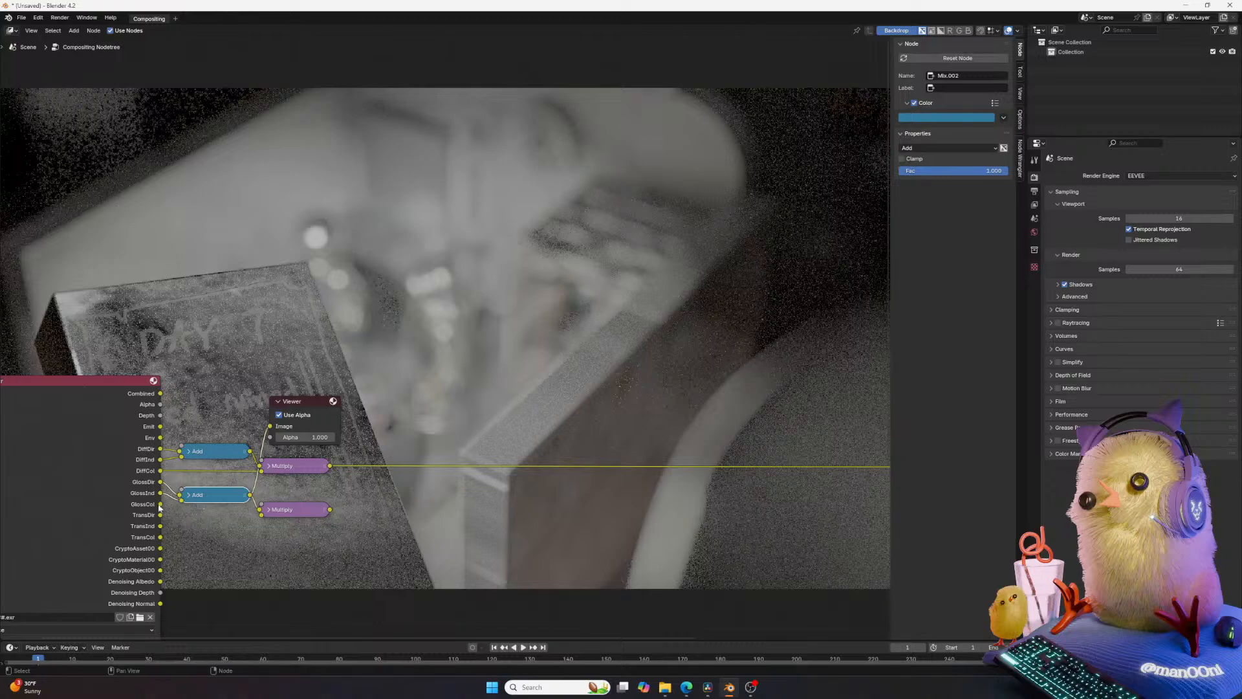
pyautogui.keyDown('ctrl'); pyautogui.keyDown('shift'); pyautogui.click(159, 508); pyautogui.keyUp('shift'); pyautogui.keyUp('ctrl')
# Connect the GlossCol pass to the second Multiply node and preview the multiplied result.
pyautogui.moveTo(331, 344); pyautogui.dragTo(412, 344, button='middle')
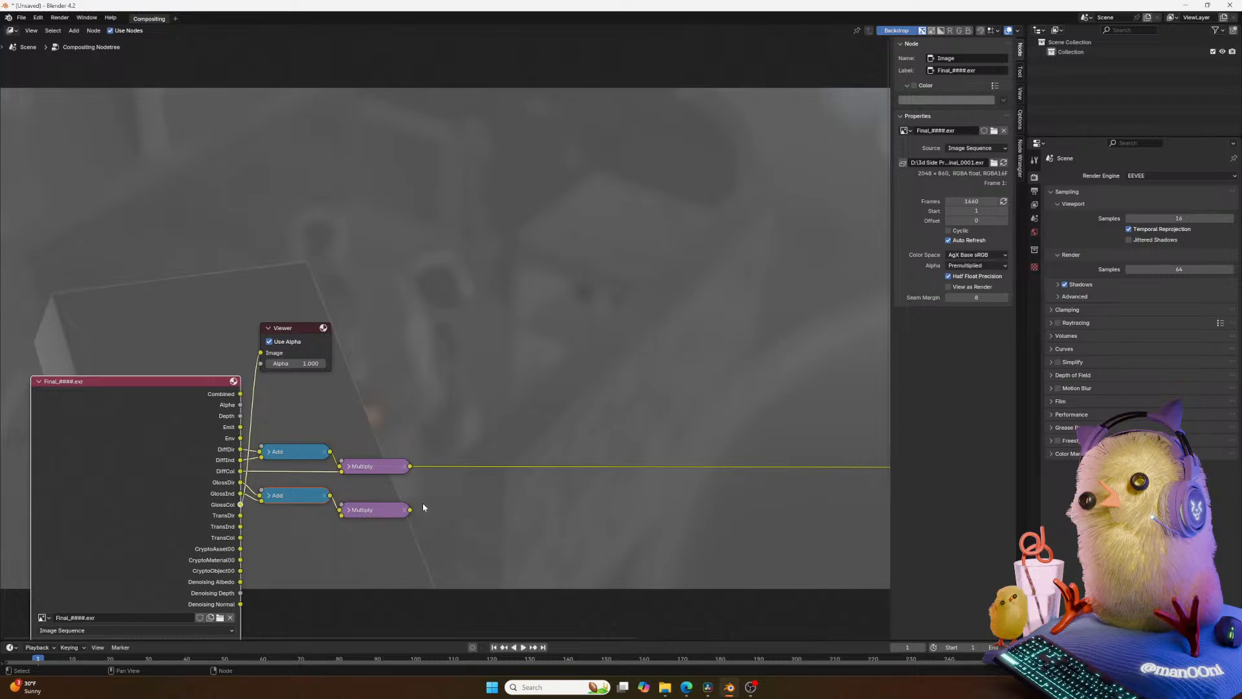
pyautogui.moveTo(240, 505); pyautogui.dragTo(342, 516)
pyautogui.keyDown('ctrl'); pyautogui.keyDown('shift'); pyautogui.click(352, 512); pyautogui.keyUp('shift'); pyautogui.keyUp('ctrl')
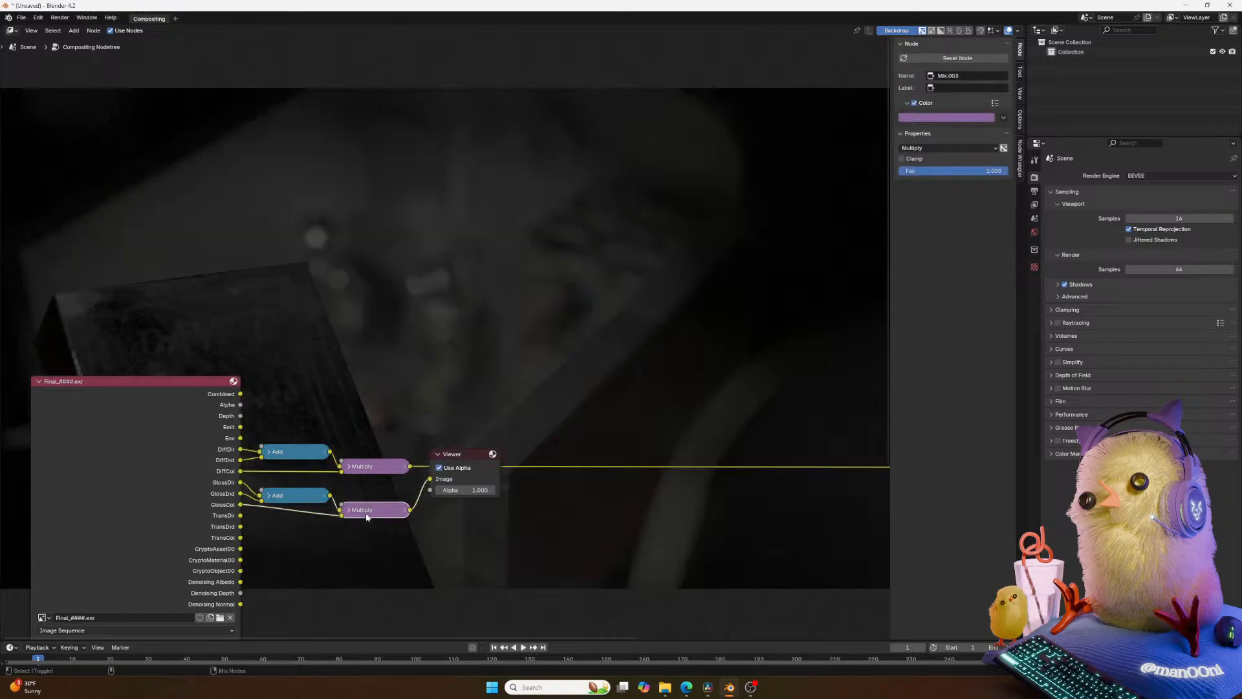
pyautogui.moveTo(405, 513); pyautogui.dragTo(427, 602, button='middle')
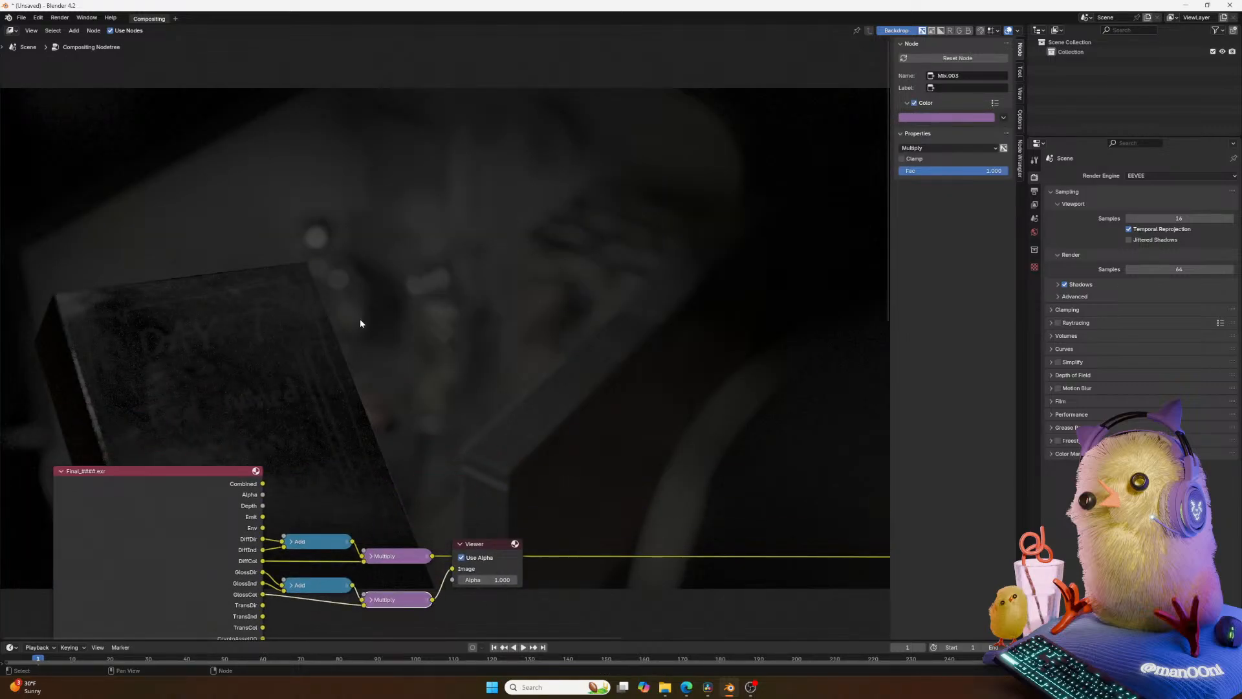
# Hide the node editor's sidebar and shrink the backdrop until the whole image fits.
pyautogui.press('n')
pyautogui.moveTo(384, 306); pyautogui.dragTo(293, 354, button='middle')
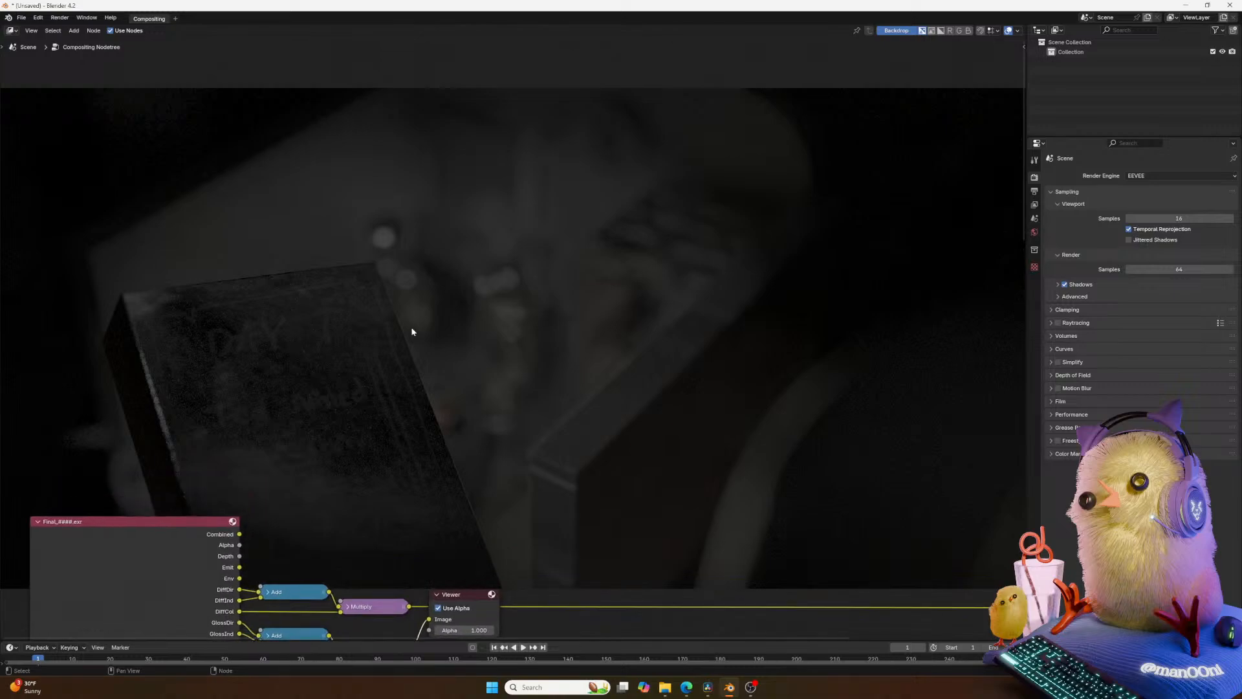
pyautogui.press('v')
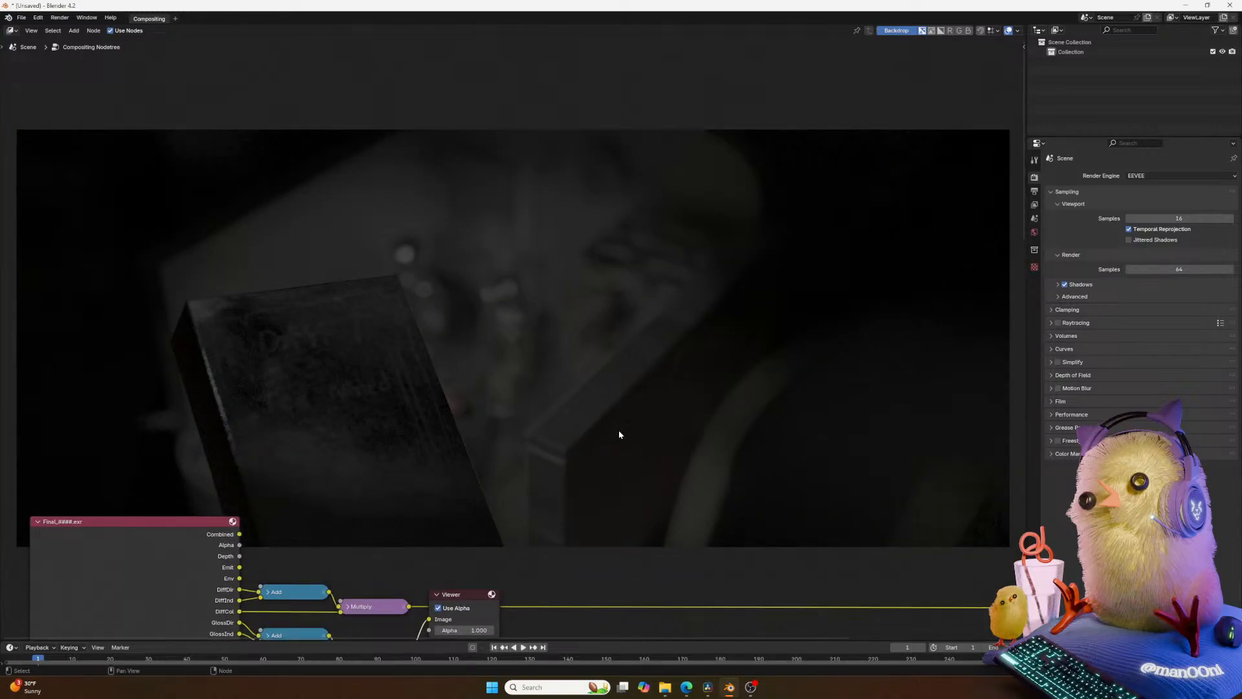
pyautogui.press('v')
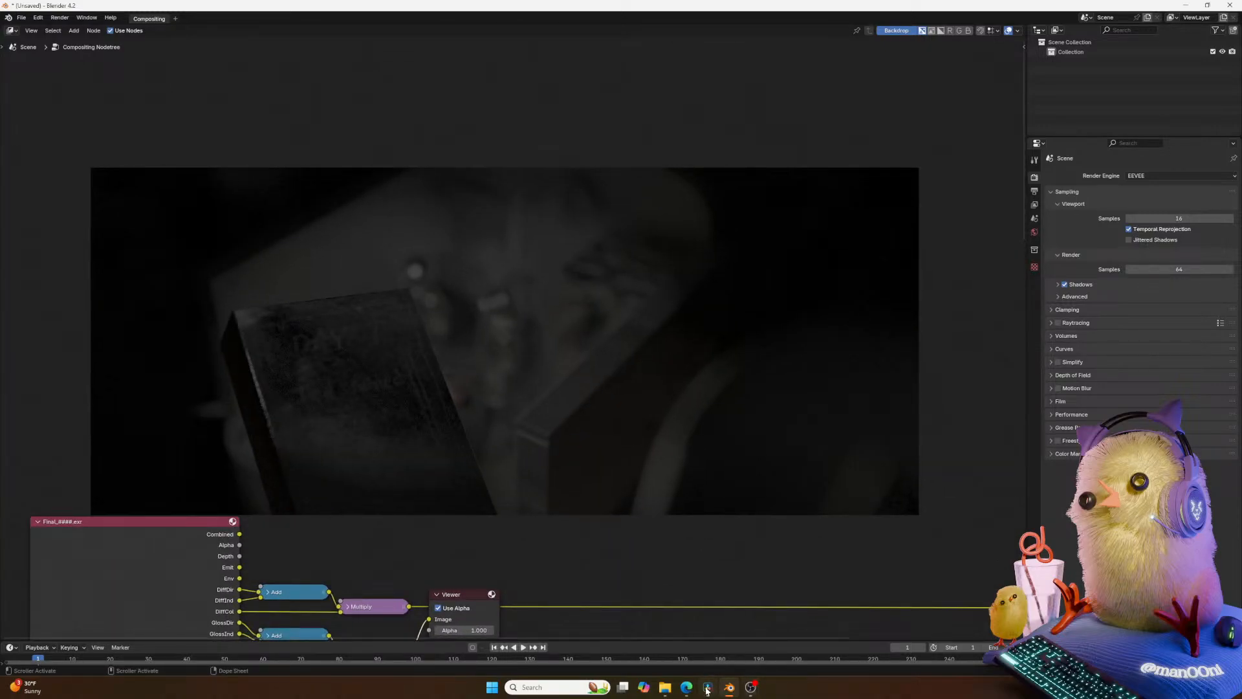
# Switch to DaVinci Resolve, show Group1 in the first viewer and zoom out to the whole image.
pyautogui.click(708, 689)
pyautogui.click(352, 542)
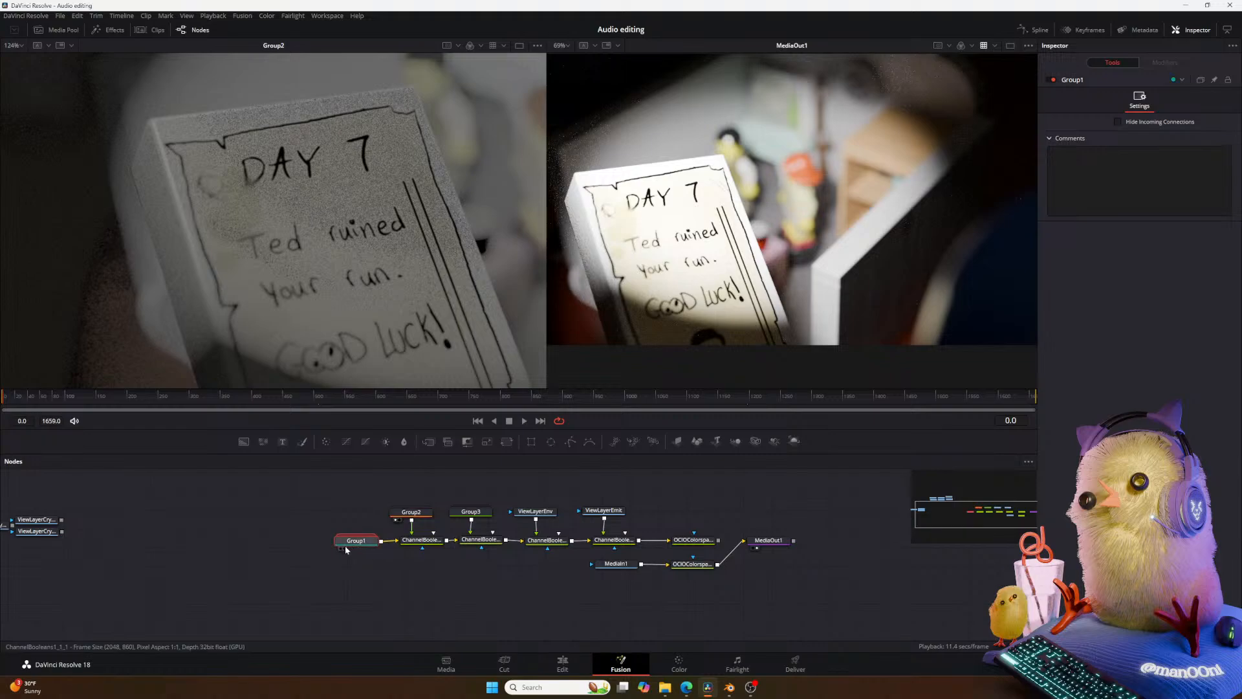
pyautogui.click(341, 549)
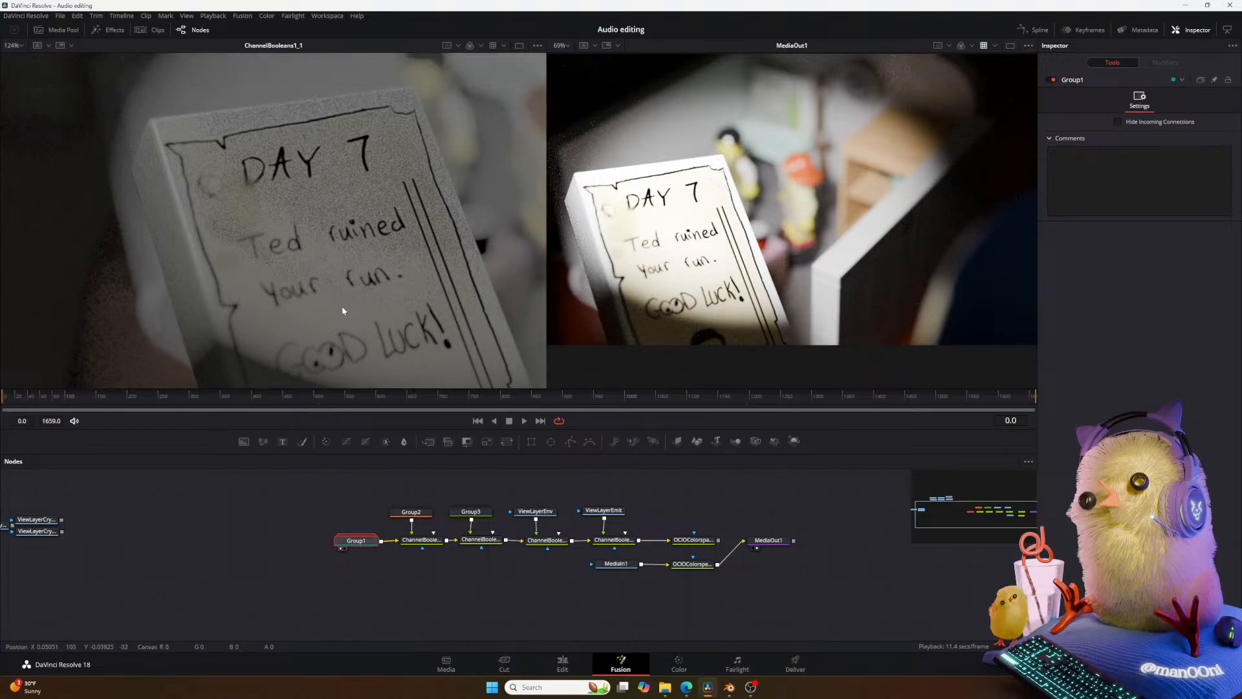
pyautogui.keyDown('ctrl'); pyautogui.scroll(-5, 342, 308); pyautogui.keyUp('ctrl')
pyautogui.moveTo(342, 307); pyautogui.dragTo(209, 277, button='middle')
pyautogui.keyDown('ctrl'); pyautogui.scroll(3, 208, 277); pyautogui.keyUp('ctrl')
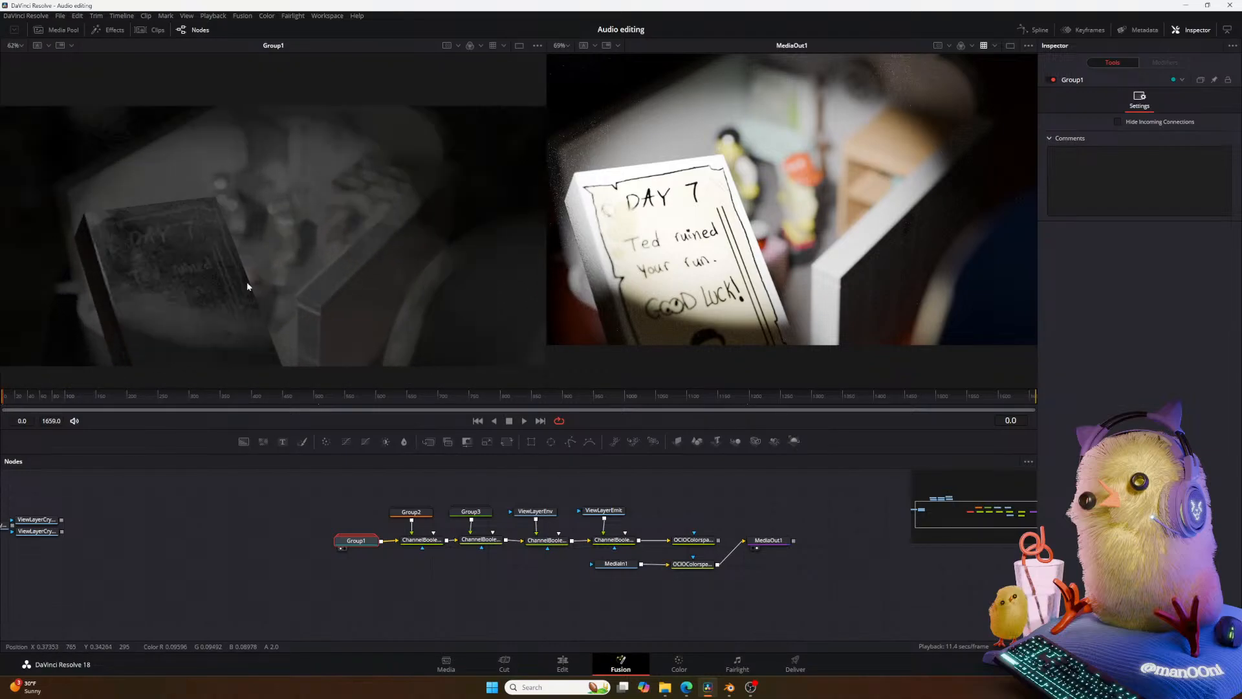
# Alternate between Blender and DaVinci Resolve to compare the glossy result with Group1, finishing in Blender.
pyautogui.click(728, 688)
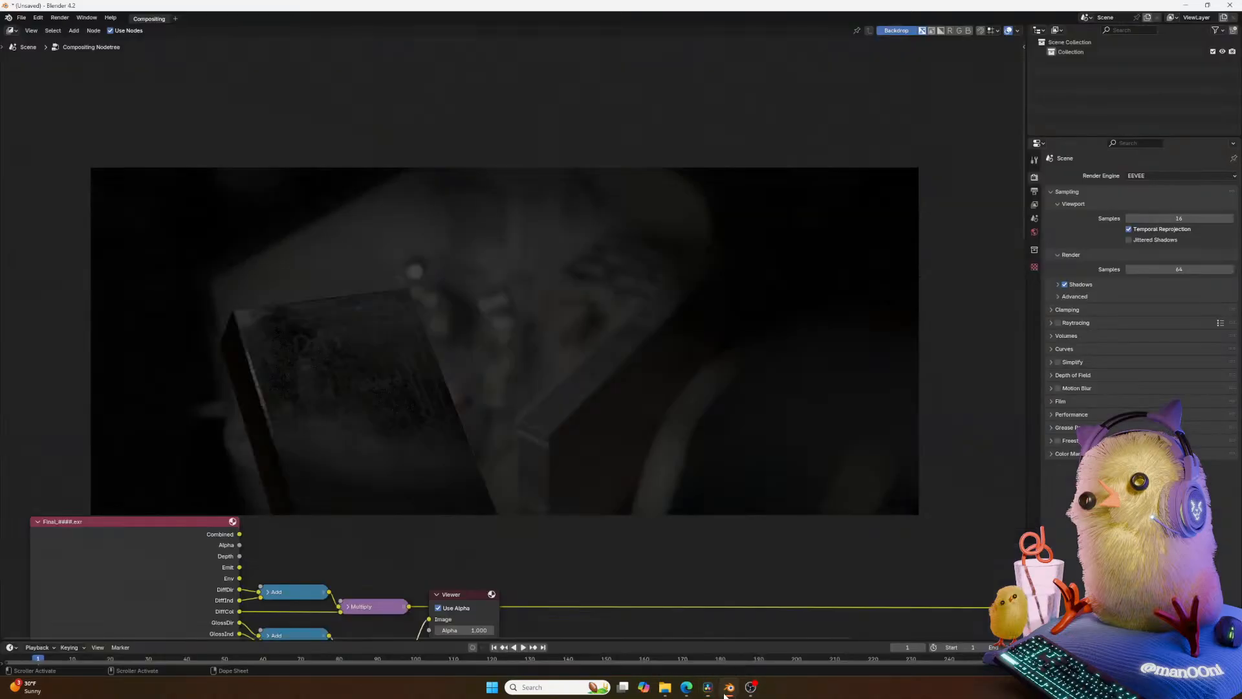
pyautogui.click(710, 691)
pyautogui.click(709, 689)
pyautogui.click(709, 689)
pyautogui.click(709, 689)
pyautogui.click(709, 691)
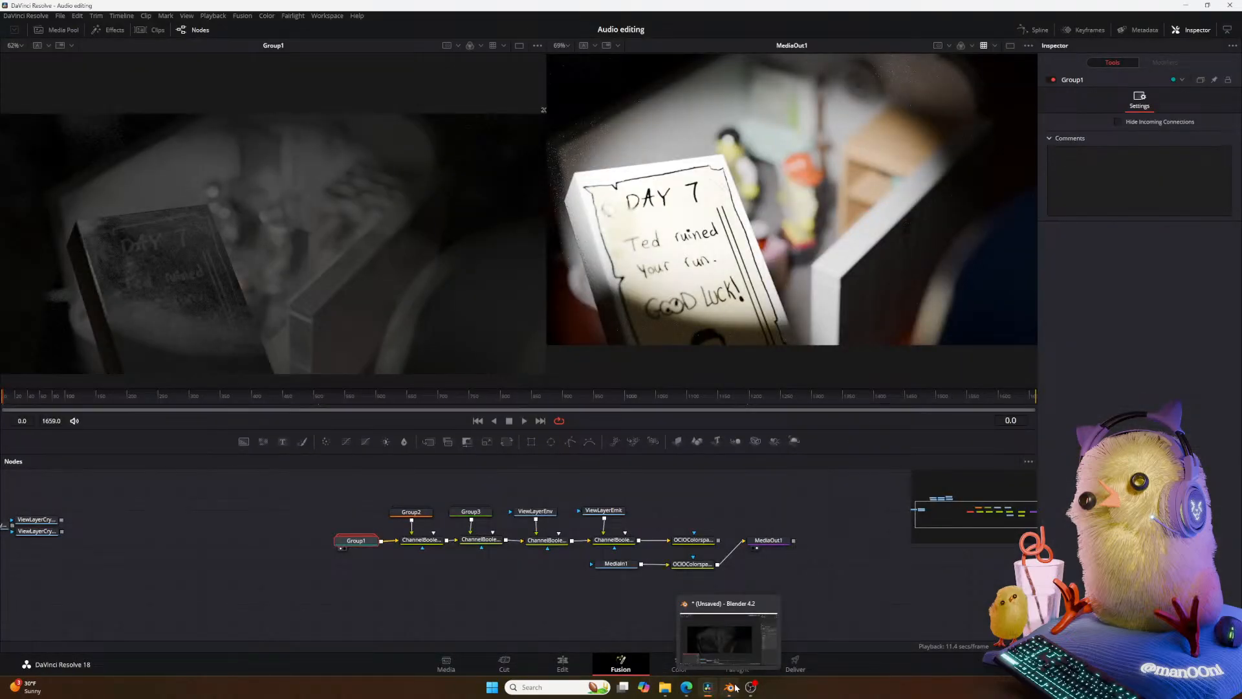
pyautogui.click(735, 687)
pyautogui.click(708, 689)
pyautogui.click(708, 690)
pyautogui.click(707, 691)
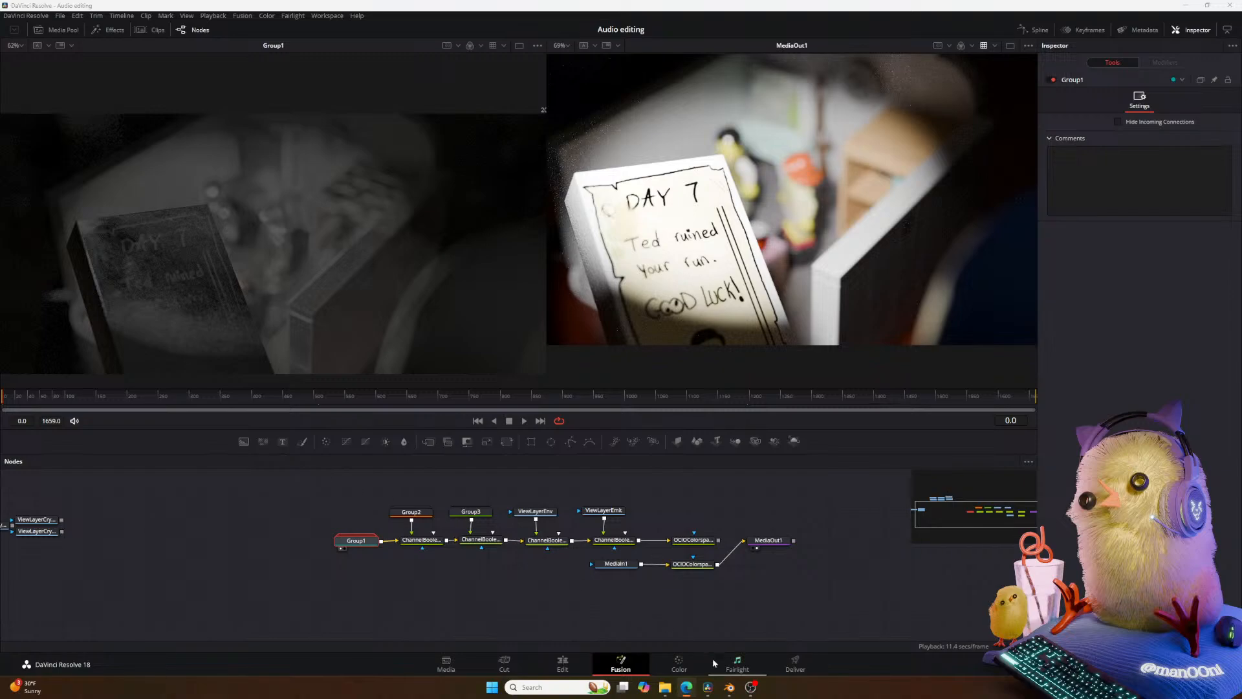
pyautogui.click(729, 691)
pyautogui.click(729, 692)
pyautogui.click(729, 688)
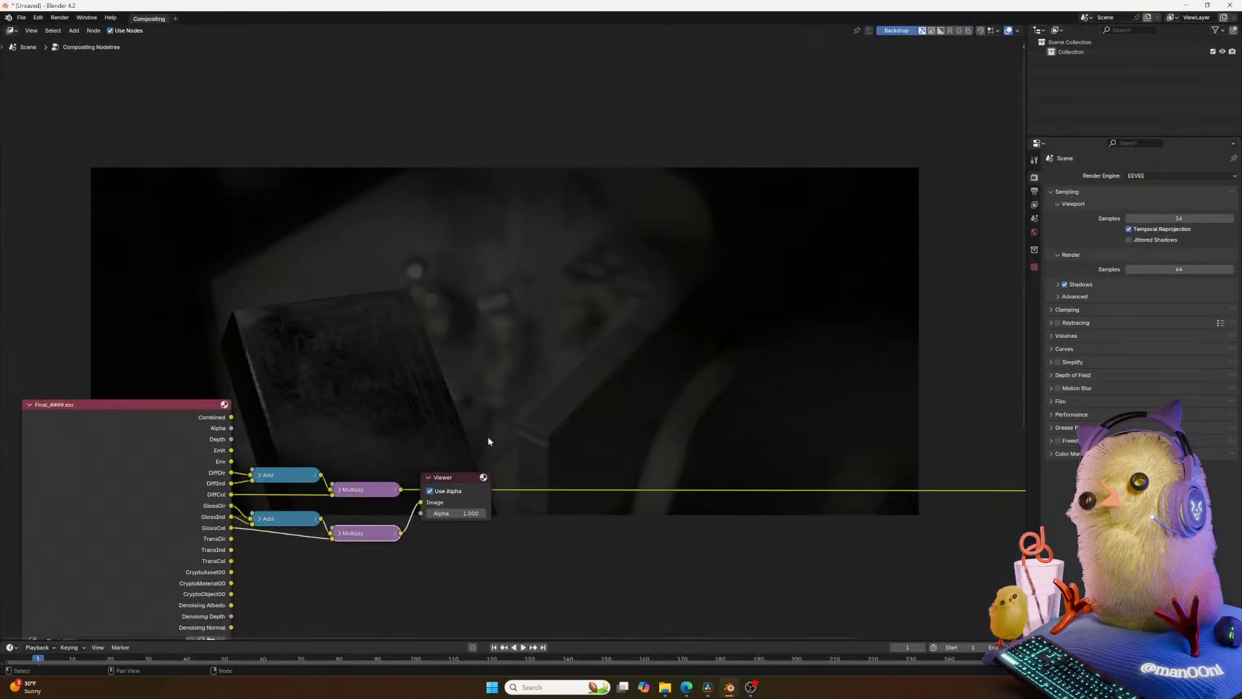
# Preview the reroute feeding the Composite node and move the second Add and Multiply closer beneath the first pair.
pyautogui.moveTo(830, 466); pyautogui.dragTo(511, 468, button='middle')
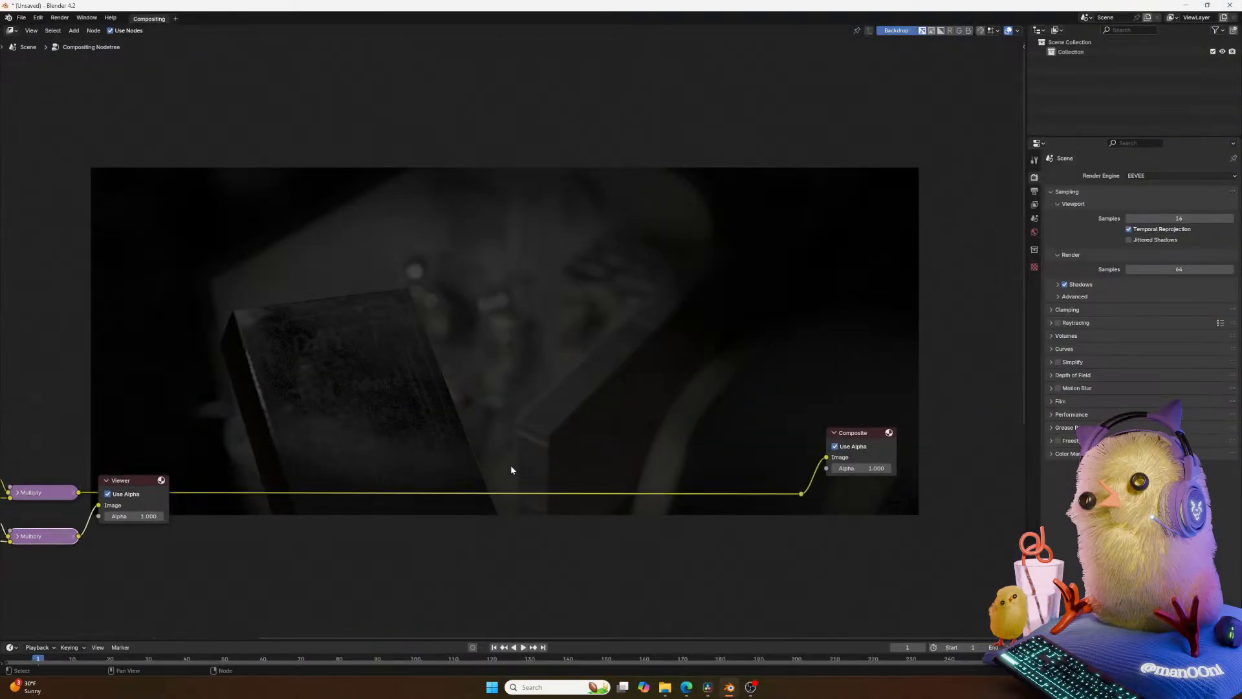
pyautogui.keyDown('ctrl'); pyautogui.keyDown('shift'); pyautogui.click(801, 497); pyautogui.keyUp('shift'); pyautogui.keyUp('ctrl')
pyautogui.moveTo(554, 505); pyautogui.dragTo(755, 483, button='middle')
pyautogui.moveTo(240, 518); pyautogui.dragTo(242, 509)
pyautogui.click(155, 505)
pyautogui.moveTo(154, 504); pyautogui.dragTo(152, 495)
pyautogui.moveTo(252, 505); pyautogui.dragTo(252, 502)
# Duplicate the glossy Add and Multiply pair and place the copies below it beside the transmission outputs.
pyautogui.keyDown('shift'); pyautogui.click(162, 488); pyautogui.keyUp('shift')
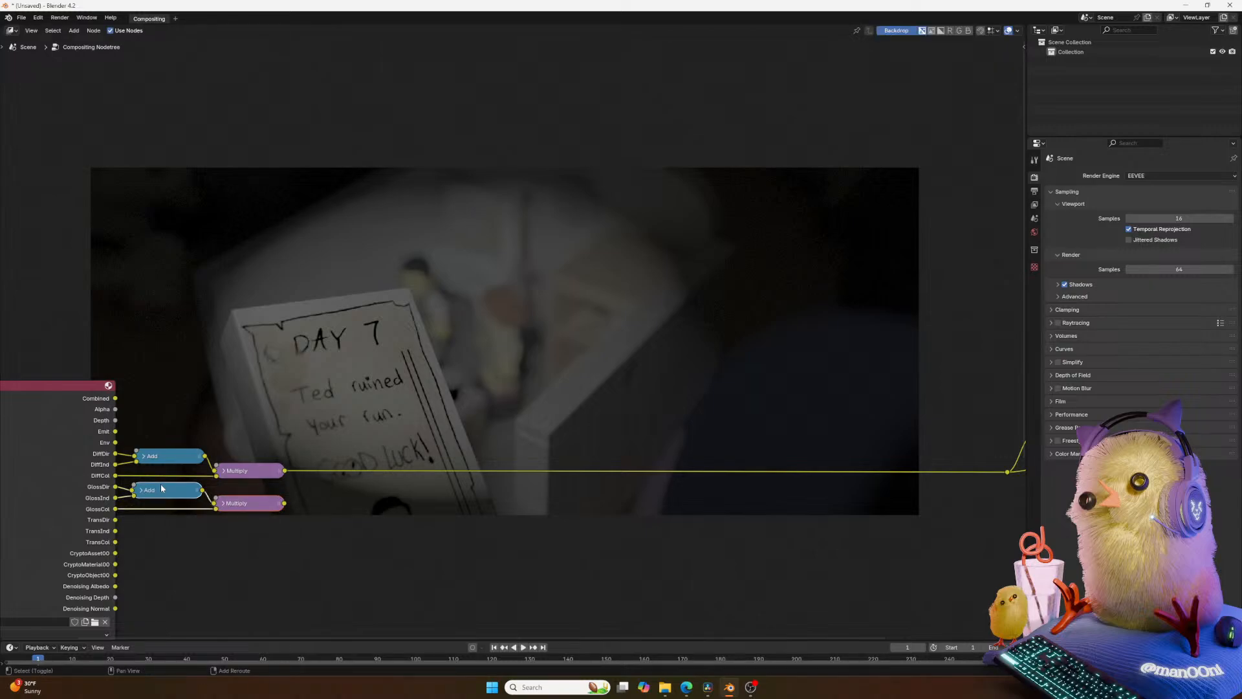
pyautogui.hotkey('shift', 'd')
pyautogui.click(128, 527)
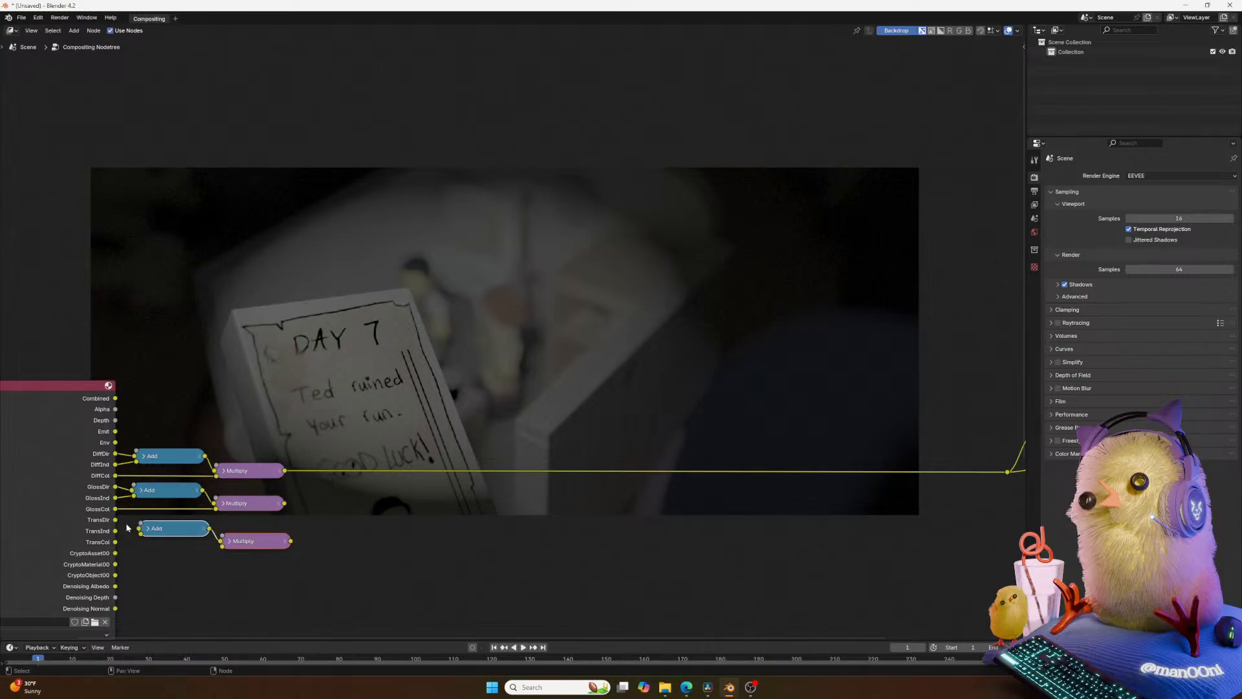
# Preview the TransDir, TransInd and TransCol passes in turn to examine the transmission contribution.
pyautogui.keyDown('ctrl'); pyautogui.keyDown('shift'); pyautogui.click(115, 520); pyautogui.keyUp('shift'); pyautogui.keyUp('ctrl')
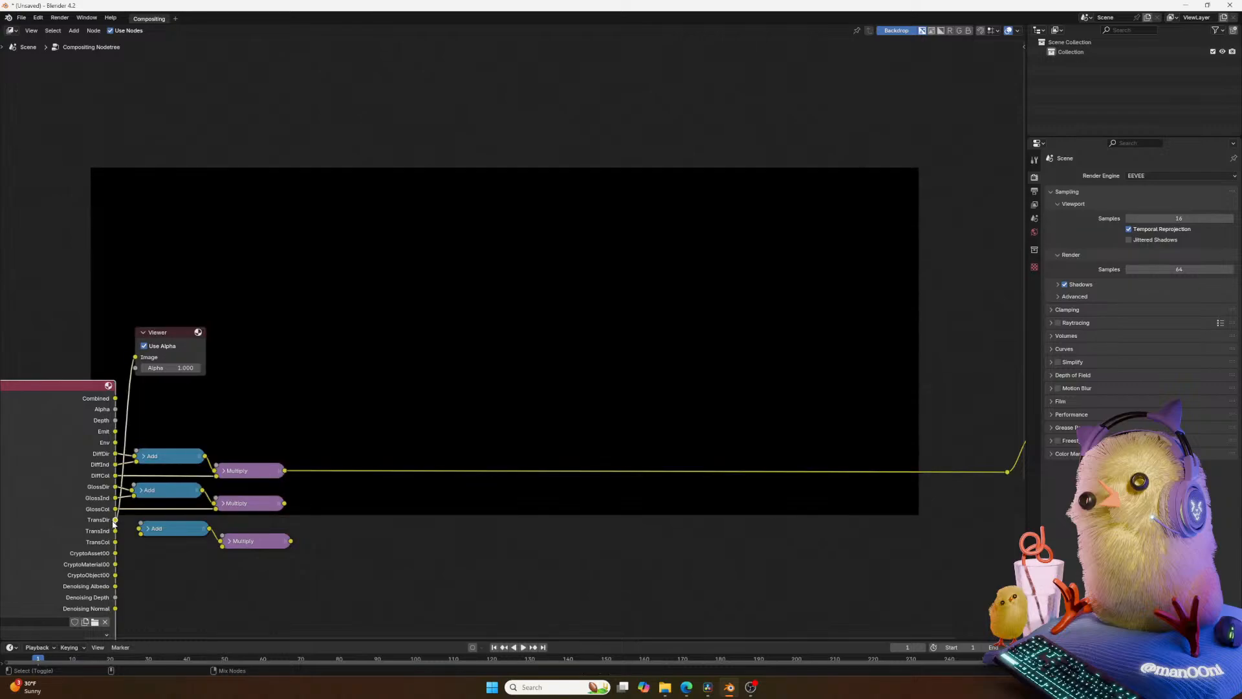
pyautogui.keyDown('ctrl'); pyautogui.keyDown('shift'); pyautogui.click(114, 530); pyautogui.keyUp('shift'); pyautogui.keyUp('ctrl')
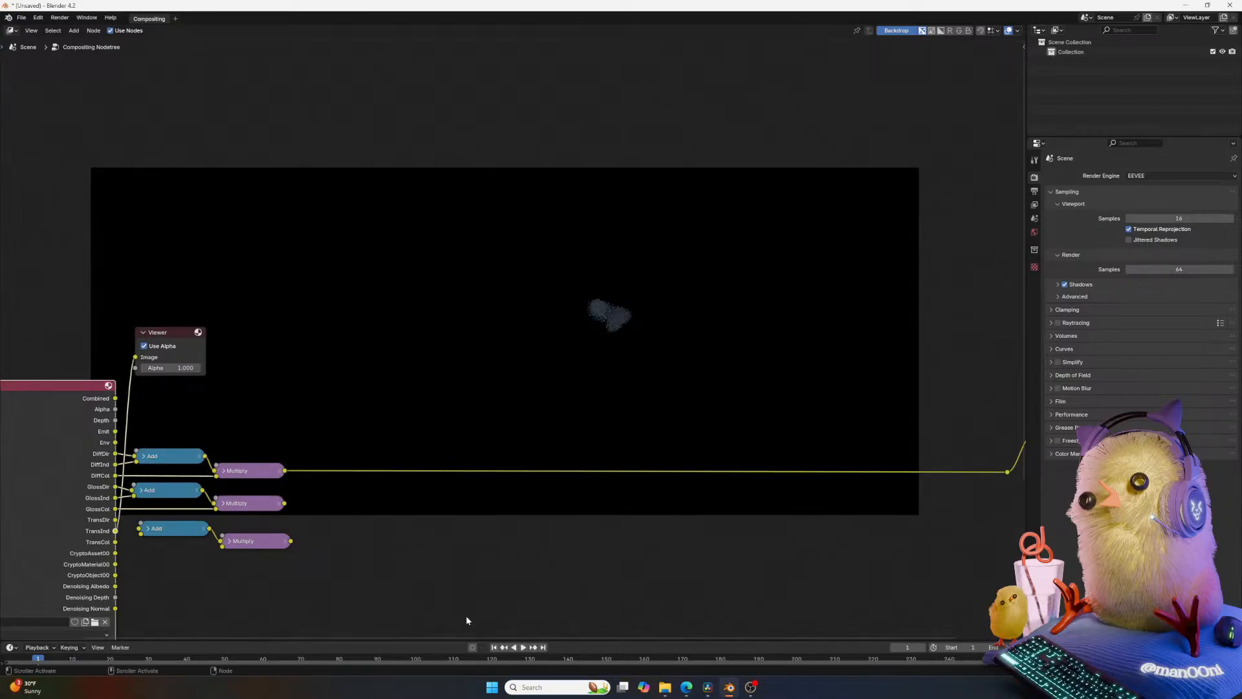
pyautogui.keyDown('ctrl'); pyautogui.keyDown('shift'); pyautogui.click(108, 543); pyautogui.keyUp('shift'); pyautogui.keyUp('ctrl')
pyautogui.keyDown('ctrl'); pyautogui.keyDown('shift'); pyautogui.click(110, 529); pyautogui.keyUp('shift'); pyautogui.keyUp('ctrl')
pyautogui.keyDown('ctrl'); pyautogui.keyDown('shift'); pyautogui.click(108, 520); pyautogui.keyUp('shift'); pyautogui.keyUp('ctrl')
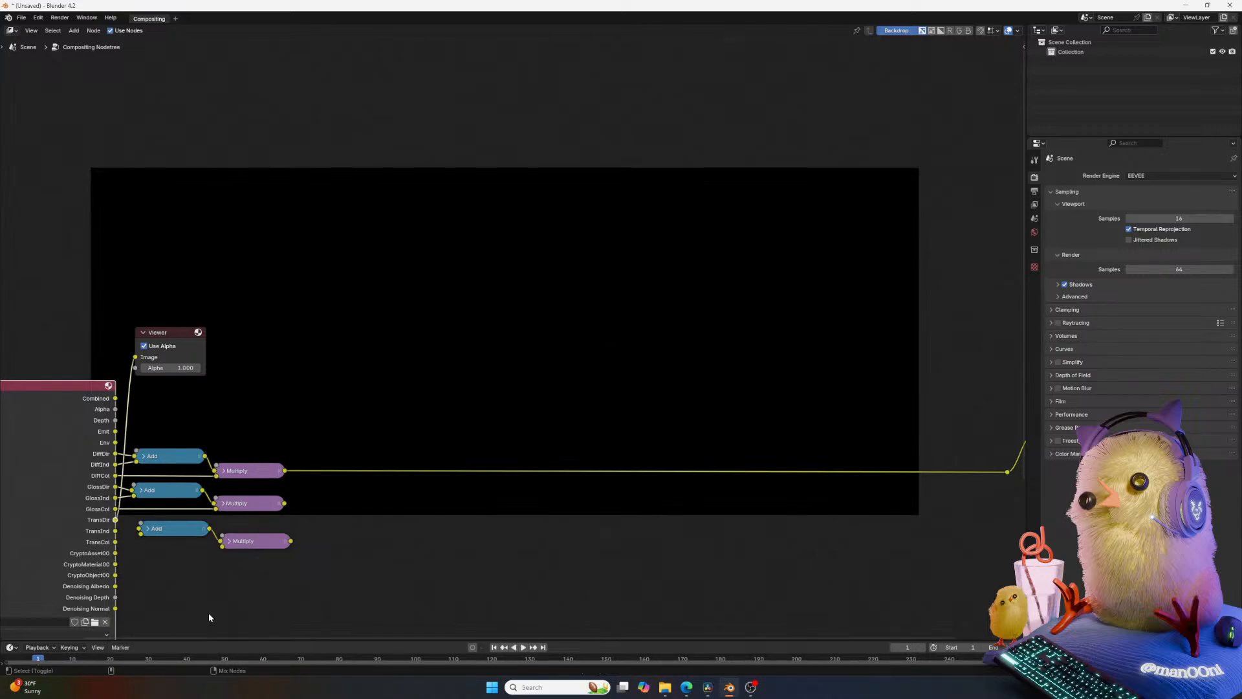
# Enlarge the timeline area and preview the Combined pass.
pyautogui.moveTo(236, 641); pyautogui.dragTo(233, 614)
pyautogui.keyDown('ctrl'); pyautogui.keyDown('shift'); pyautogui.click(100, 396); pyautogui.keyUp('shift'); pyautogui.keyUp('ctrl')
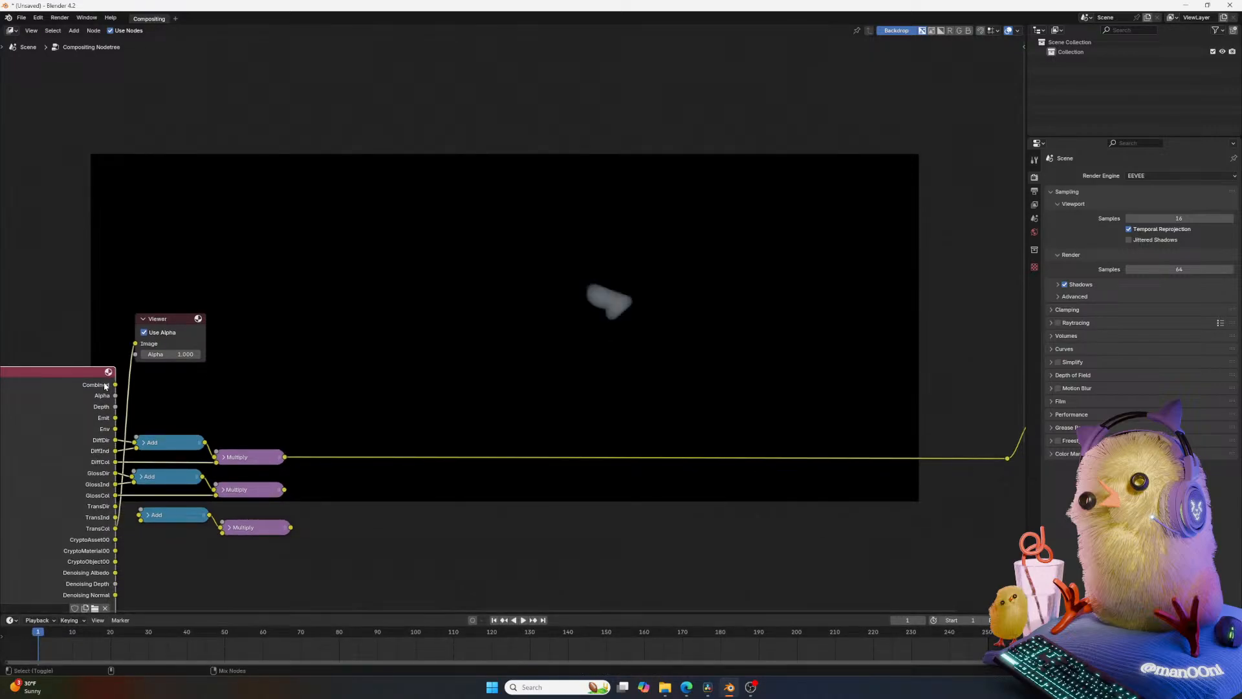
pyautogui.keyDown('ctrl'); pyautogui.keyDown('shift'); pyautogui.click(106, 387); pyautogui.keyUp('shift'); pyautogui.keyUp('ctrl')
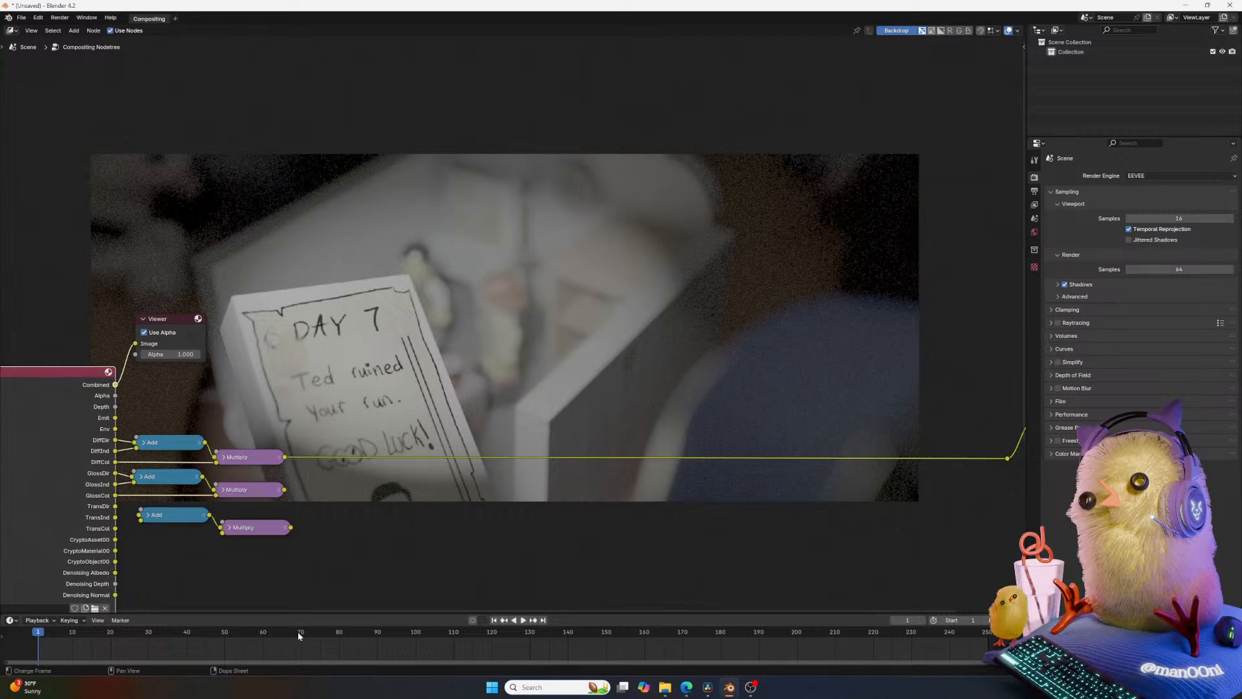
# Look through the image sequence's frames with the Combined pass in view and stop at frame 521.
pyautogui.moveTo(172, 636); pyautogui.dragTo(985, 638)
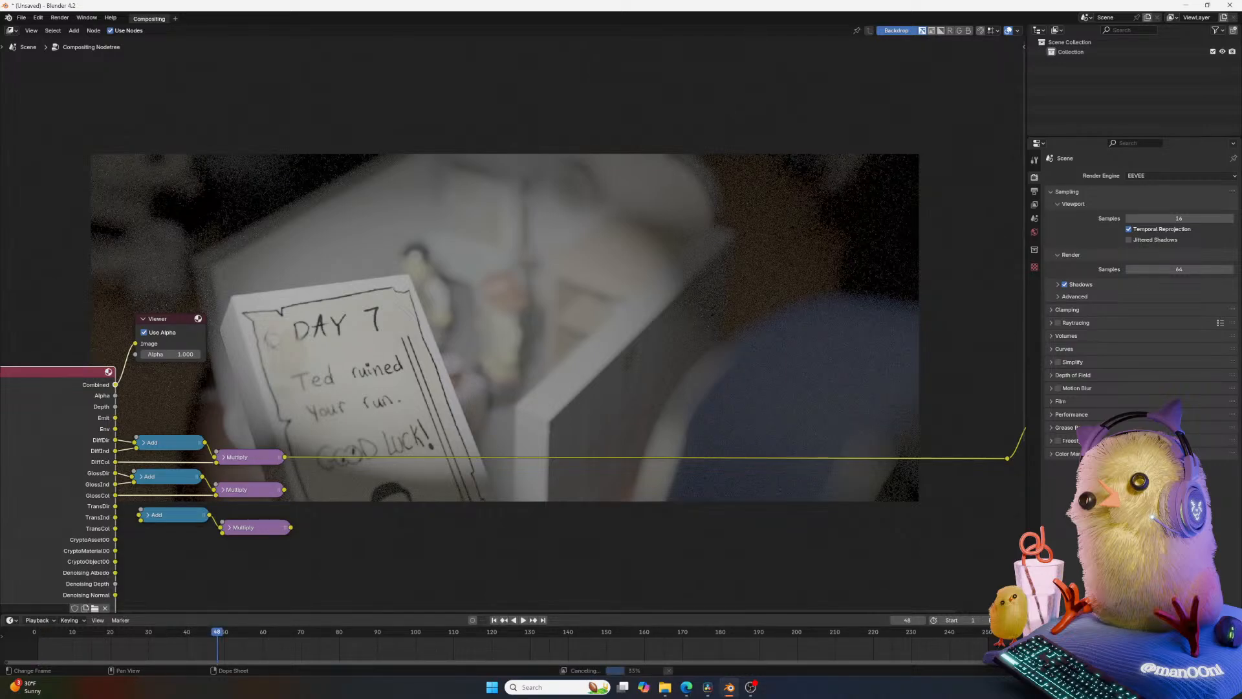
pyautogui.click(1003, 620)
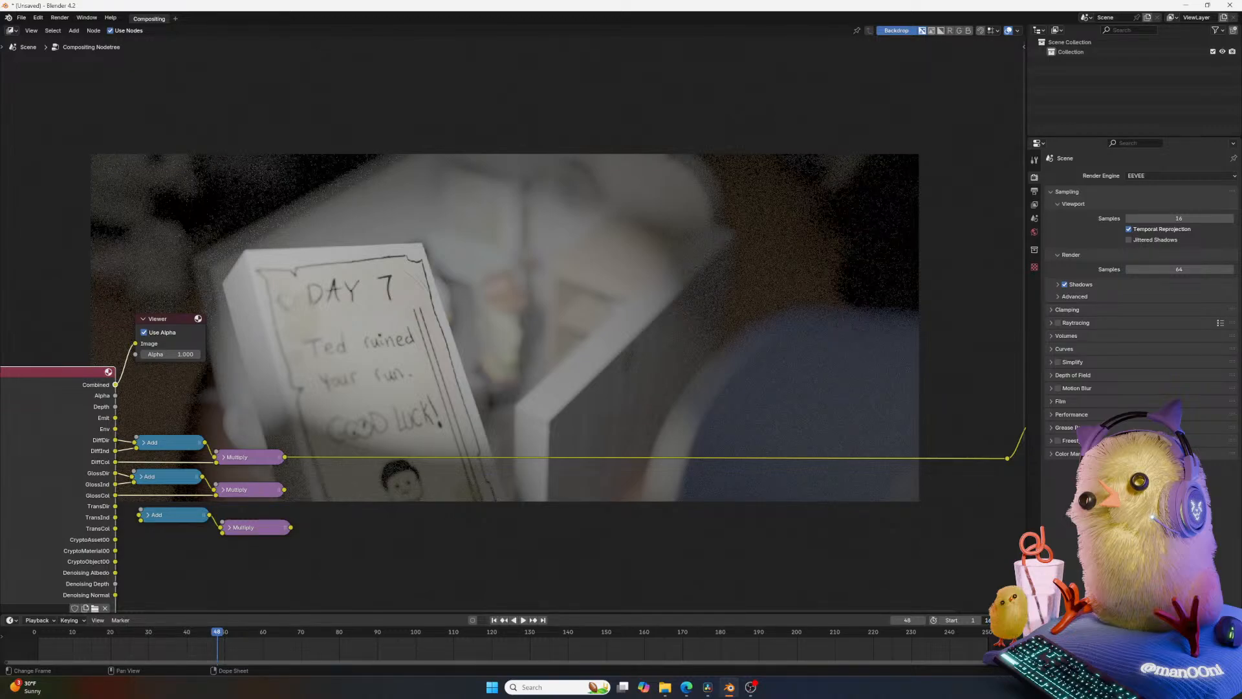
pyautogui.press('Return')
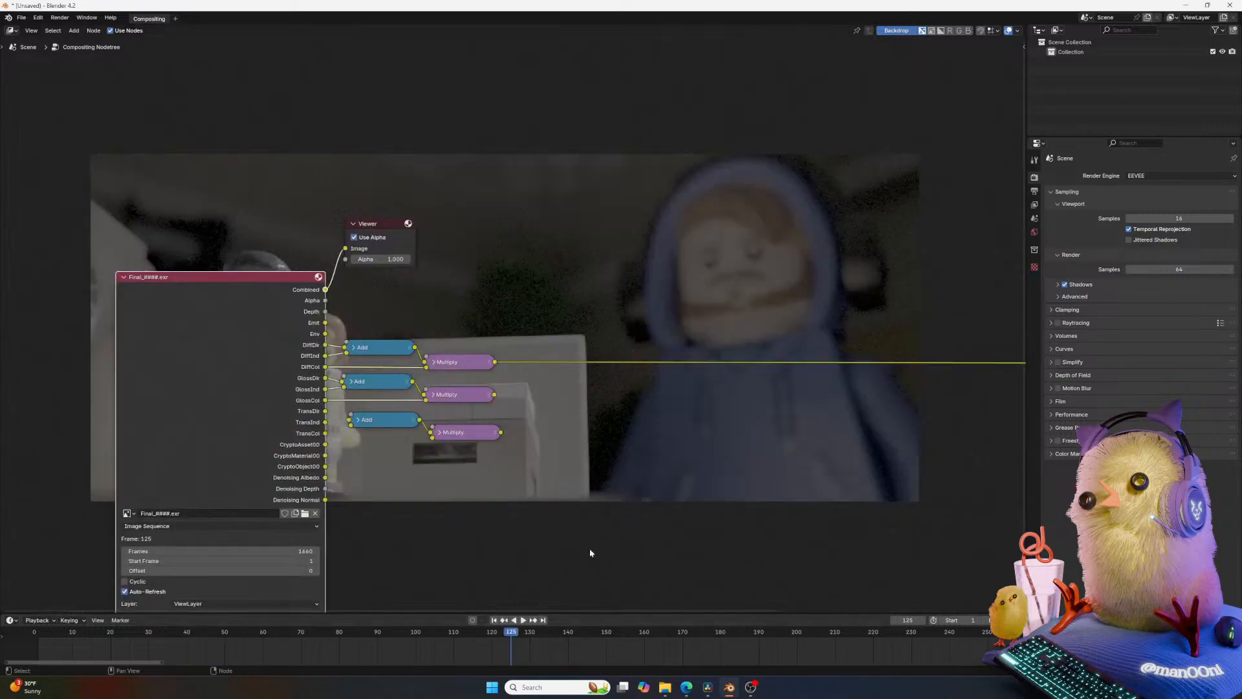
pyautogui.moveTo(590, 551); pyautogui.dragTo(508, 397, button='middle')
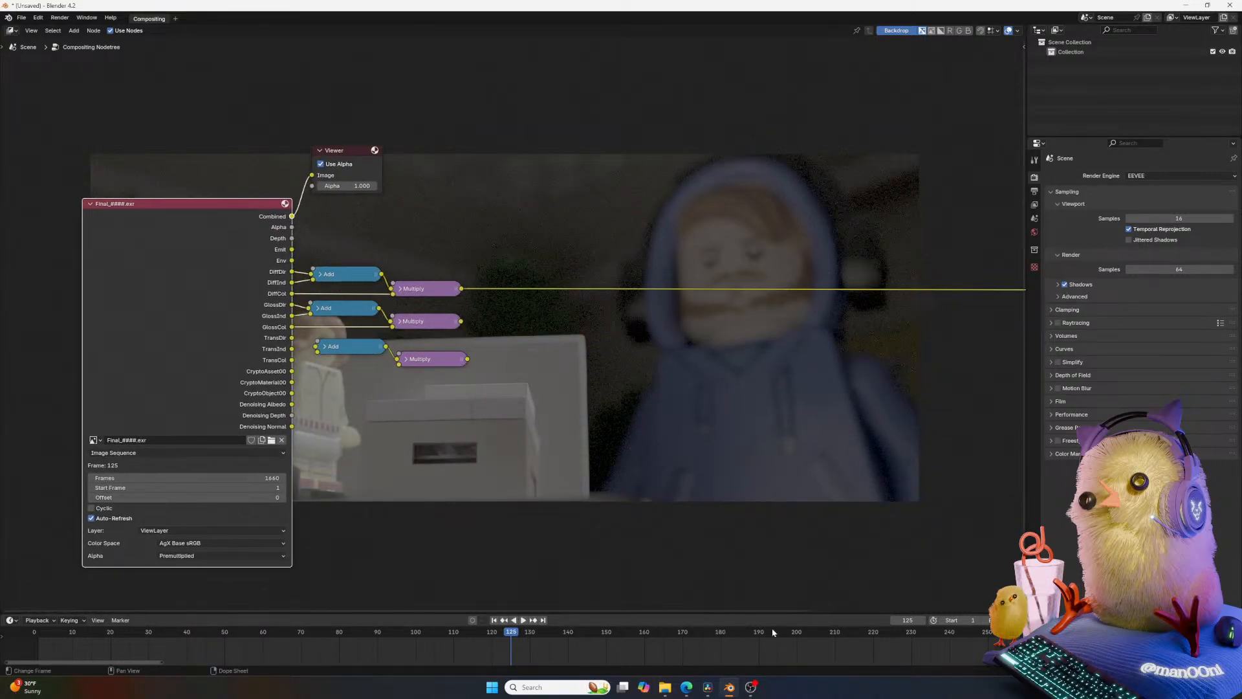
pyautogui.moveTo(606, 497); pyautogui.dragTo(480, 515, button='middle')
pyautogui.scroll(-4, 887, 633)
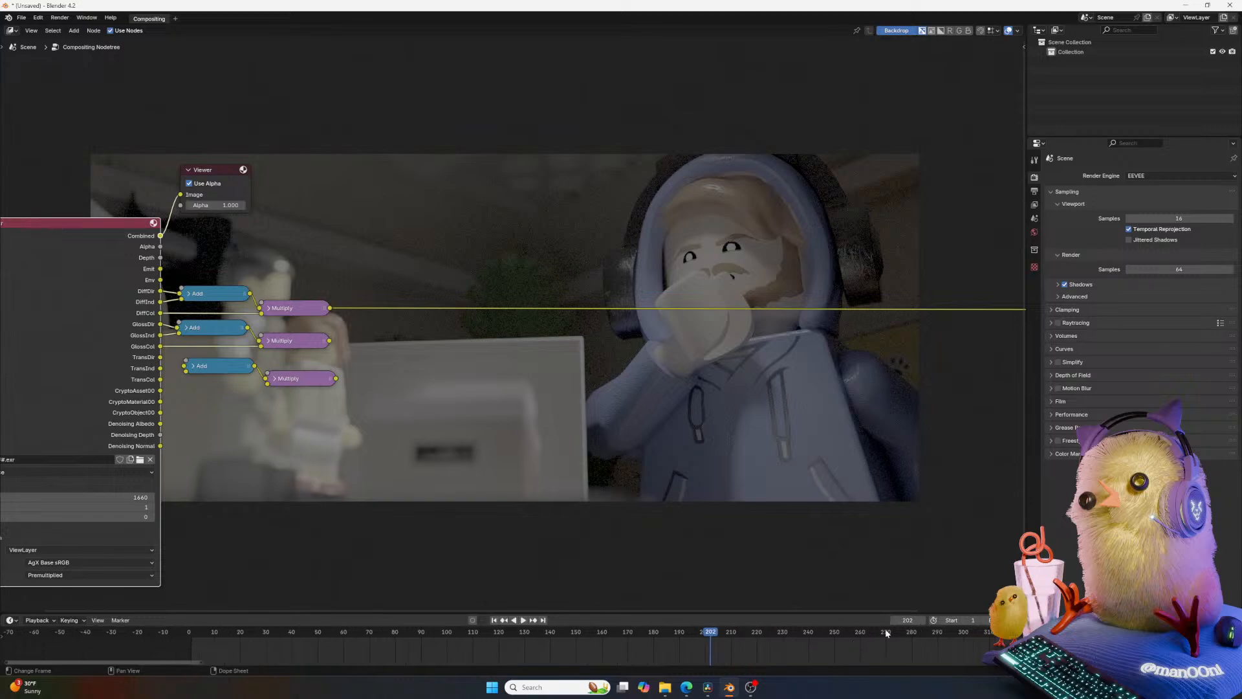
pyautogui.moveTo(797, 656); pyautogui.dragTo(484, 662, button='middle')
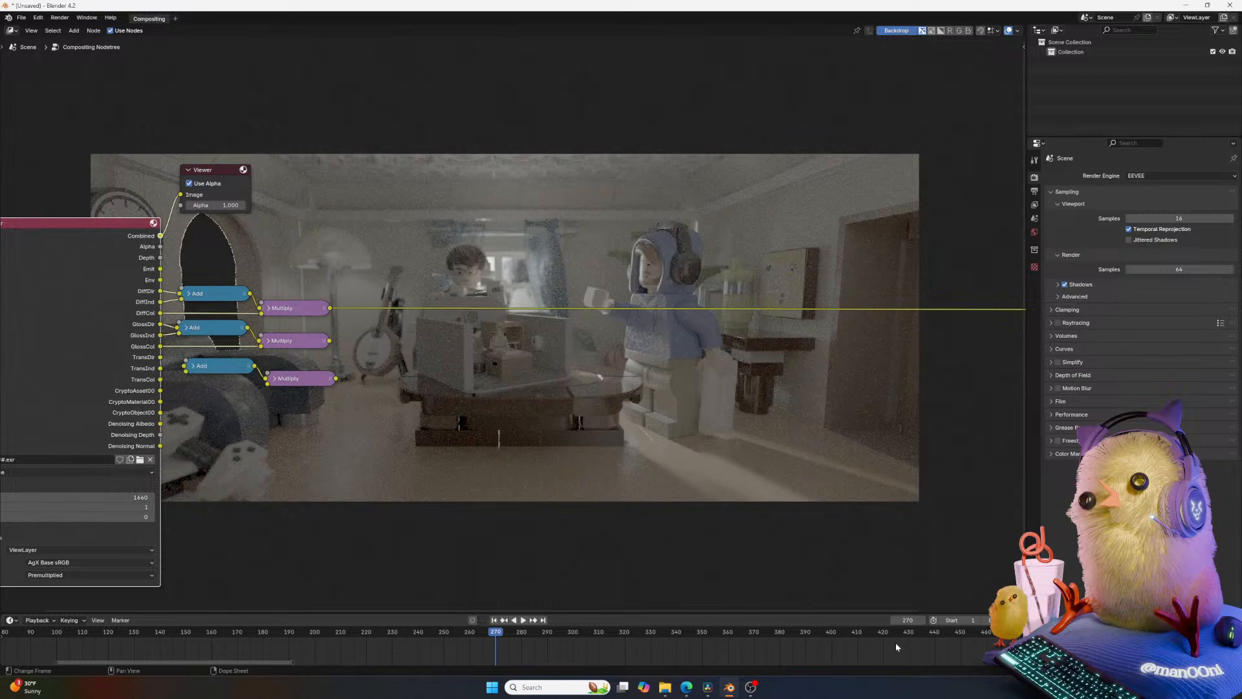
pyautogui.moveTo(828, 647); pyautogui.dragTo(236, 649, button='middle')
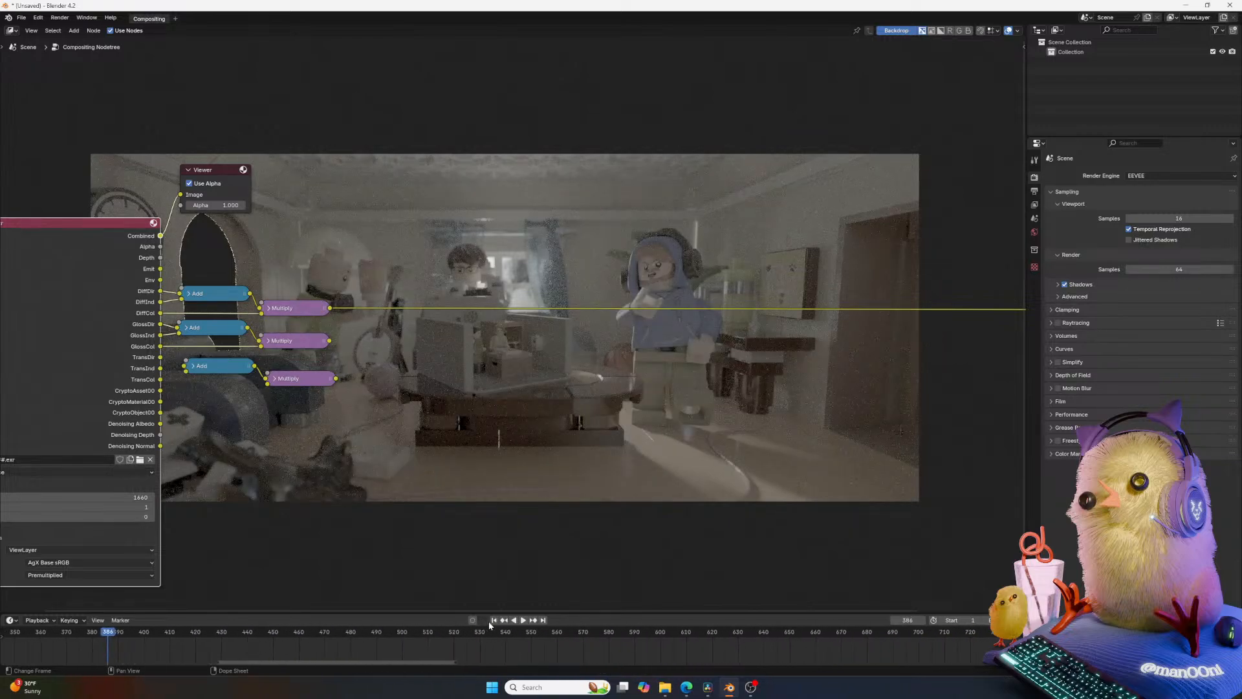
pyautogui.click(456, 632)
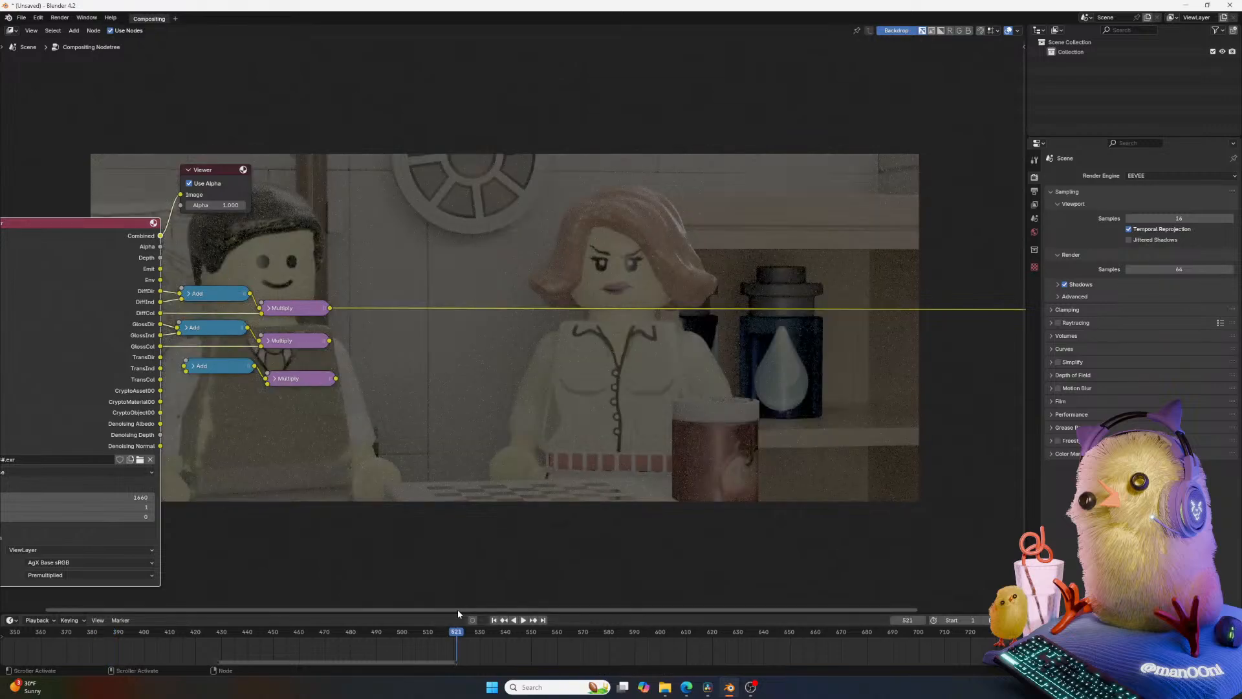
# Preview the TransDir pass at frame 521.
pyautogui.moveTo(353, 386); pyautogui.dragTo(480, 391, button='middle')
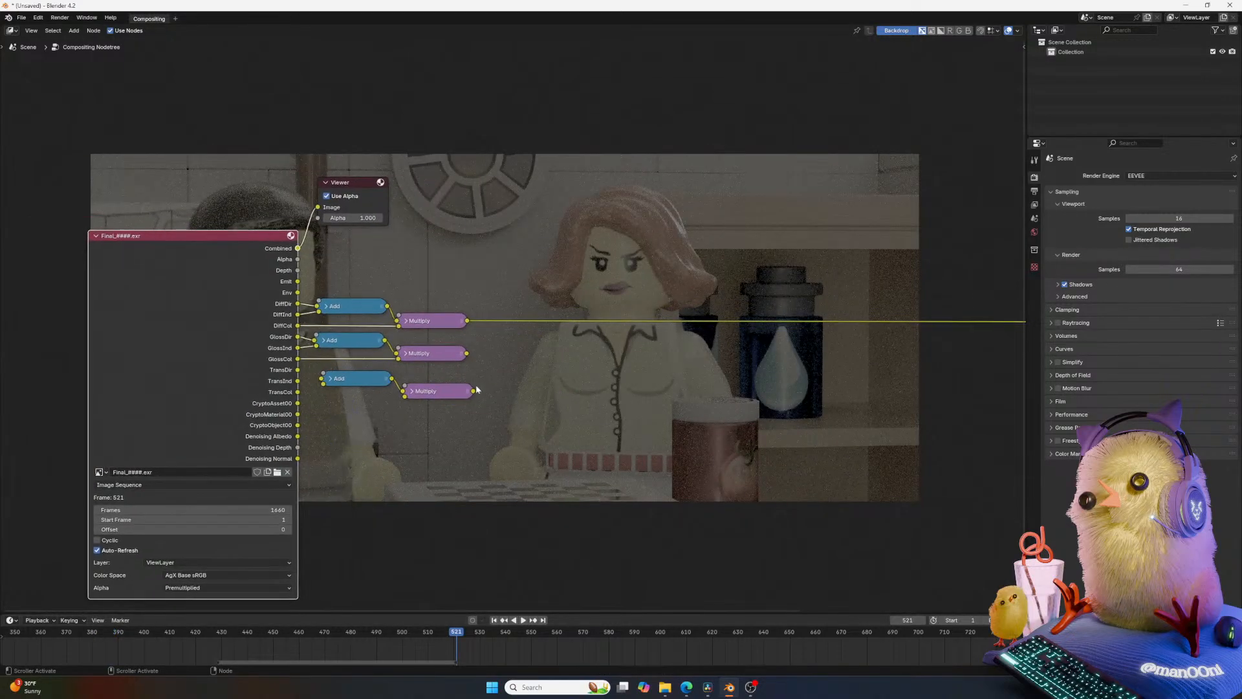
pyautogui.scroll(2, 477, 386)
pyautogui.moveTo(266, 410); pyautogui.dragTo(199, 370, button='middle')
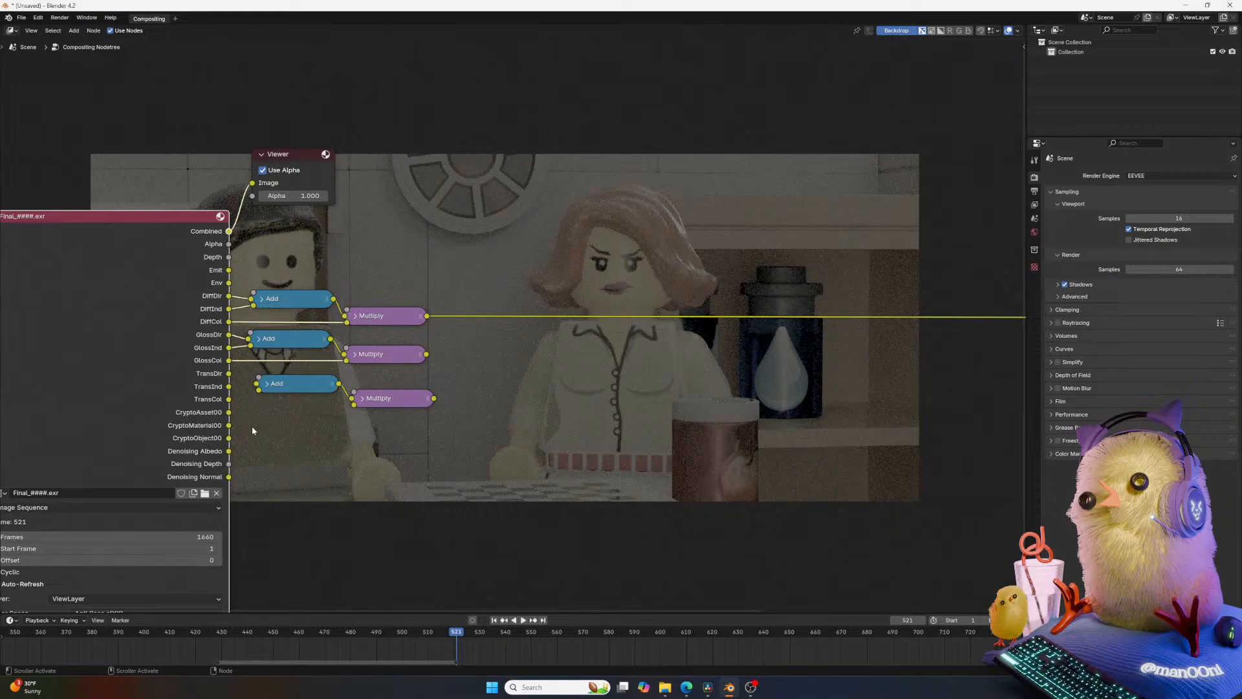
pyautogui.keyDown('ctrl'); pyautogui.keyDown('shift'); pyautogui.click(229, 373); pyautogui.keyUp('shift'); pyautogui.keyUp('ctrl')
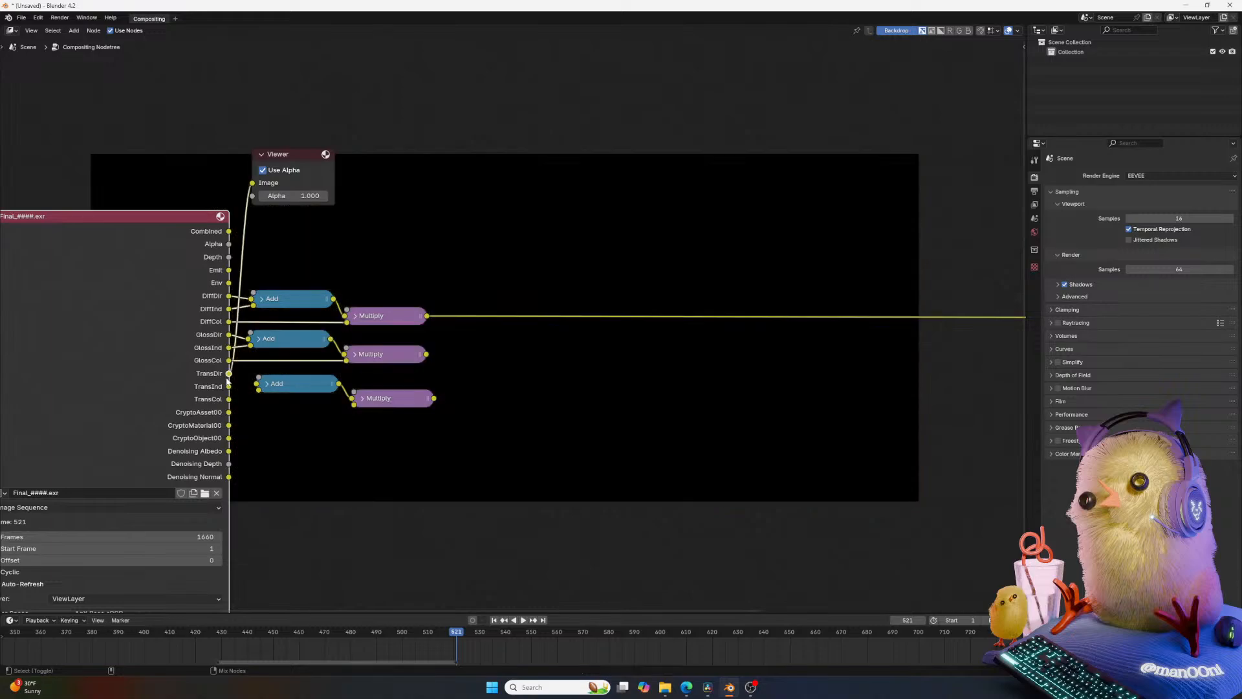
# Preview the TransInd pass, connect TransDir and TransInd to the third Add node, and preview their sum.
pyautogui.keyDown('ctrl'); pyautogui.keyDown('shift'); pyautogui.click(222, 387); pyautogui.keyUp('shift'); pyautogui.keyUp('ctrl')
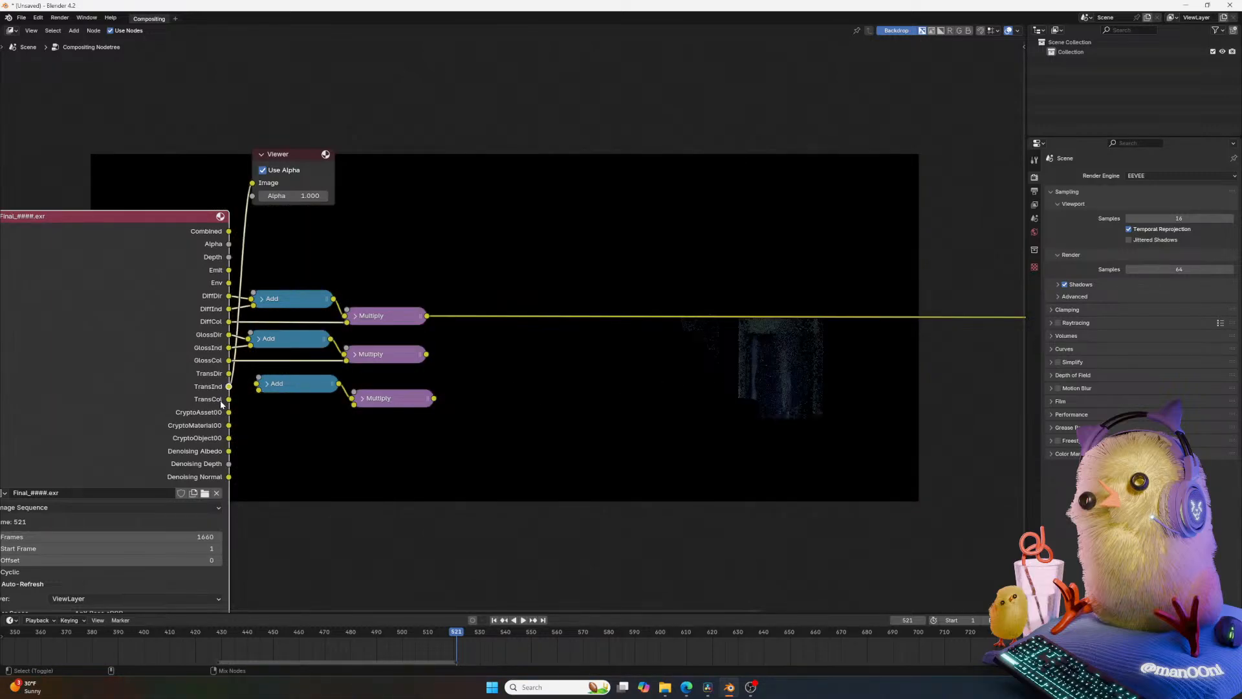
pyautogui.moveTo(789, 345); pyautogui.dragTo(806, 365, button='middle')
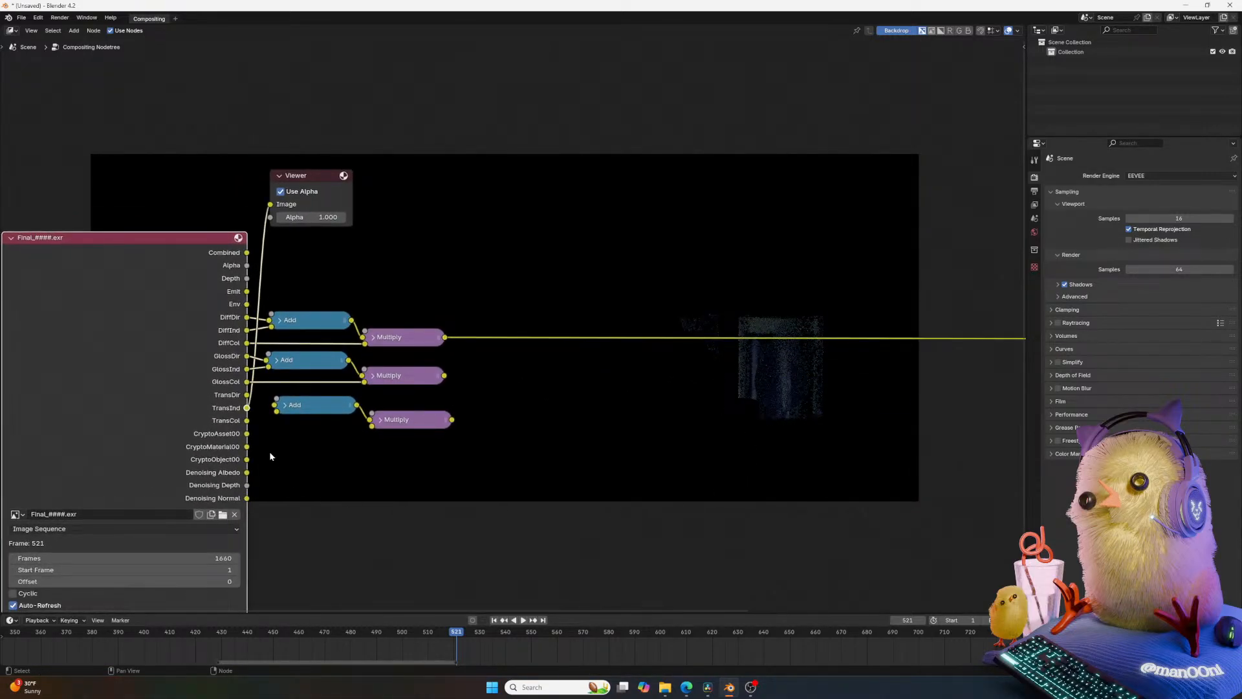
pyautogui.moveTo(522, 409); pyautogui.dragTo(493, 412, button='middle')
pyautogui.moveTo(218, 398); pyautogui.dragTo(248, 414)
pyautogui.click(252, 408)
pyautogui.keyDown('ctrl'); pyautogui.keyDown('shift'); pyautogui.click(288, 409); pyautogui.keyUp('shift'); pyautogui.keyUp('ctrl')
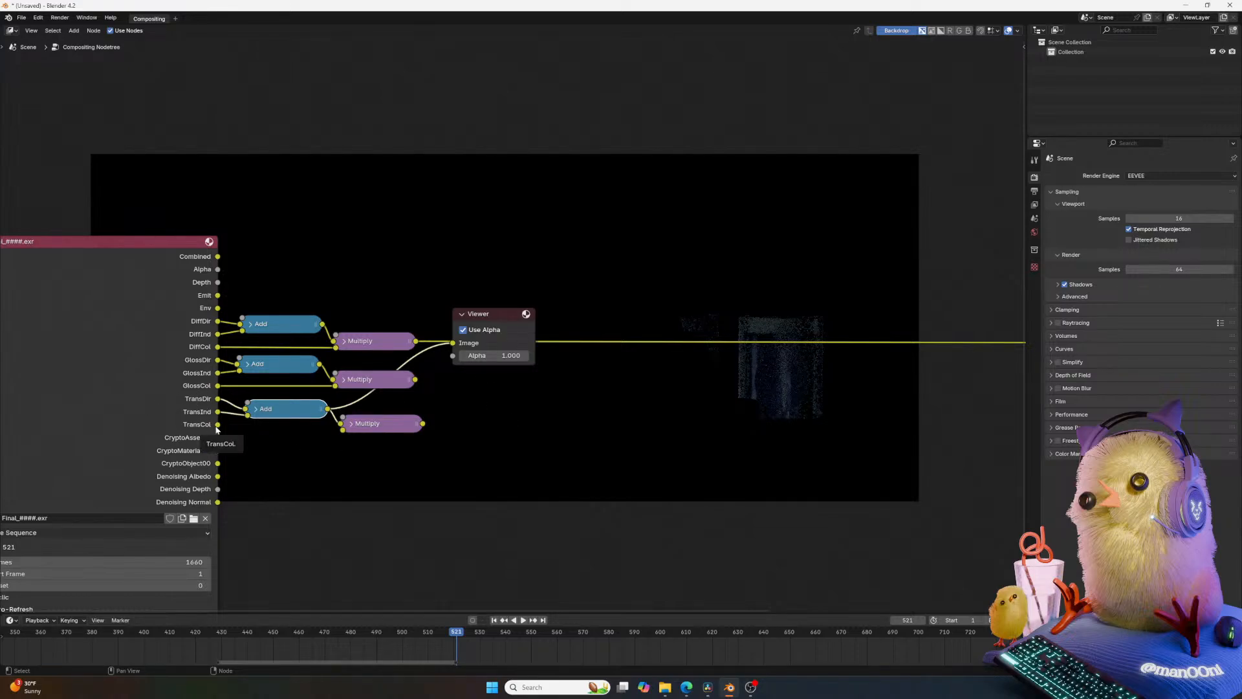
# Connect TransCol to the third Multiply node and preview its output and the result feeding the Composite node.
pyautogui.moveTo(217, 424); pyautogui.dragTo(366, 428)
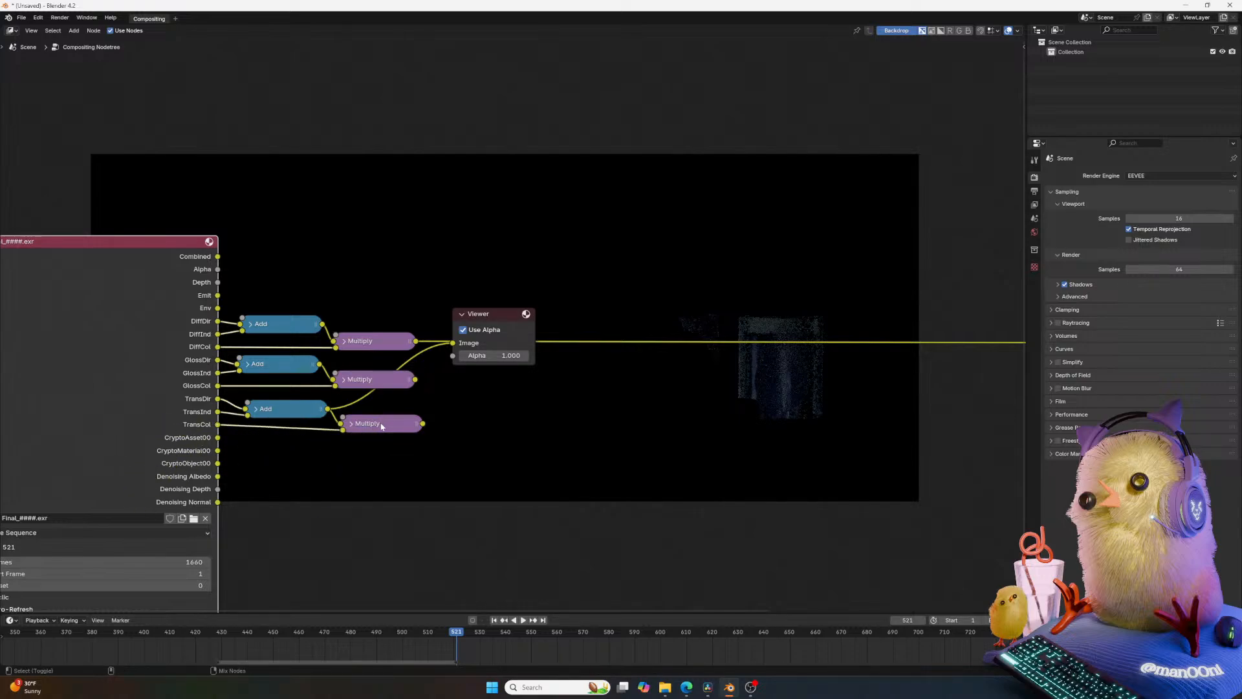
pyautogui.keyDown('ctrl'); pyautogui.keyDown('shift'); pyautogui.click(381, 423); pyautogui.keyUp('shift'); pyautogui.keyUp('ctrl')
pyautogui.moveTo(630, 434); pyautogui.dragTo(563, 541, button='middle')
pyautogui.moveTo(723, 396); pyautogui.dragTo(498, 376, button='middle')
pyautogui.moveTo(844, 430); pyautogui.dragTo(605, 451, button='middle')
pyautogui.keyDown('ctrl'); pyautogui.keyDown('shift'); pyautogui.click(729, 448); pyautogui.keyUp('shift'); pyautogui.keyUp('ctrl')
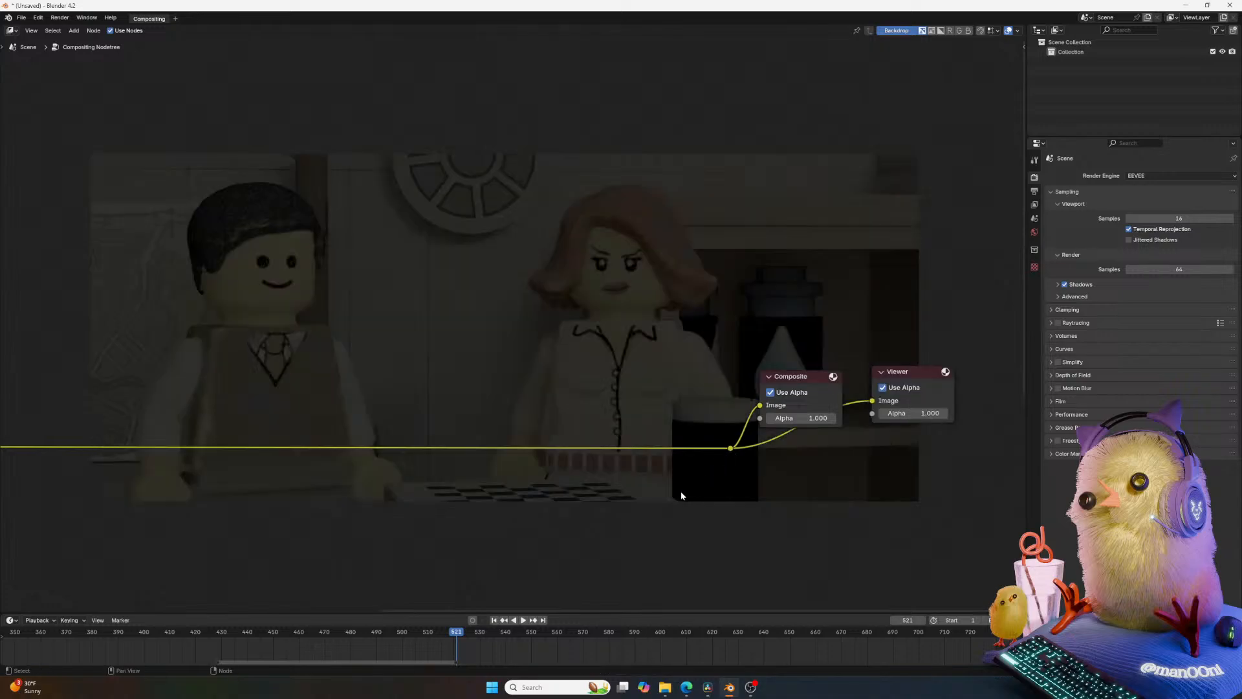
pyautogui.moveTo(686, 492); pyautogui.dragTo(852, 478, button='middle')
# Switch to DaVinci Resolve and display the Group3 node in the first viewer.
pyautogui.click(707, 687)
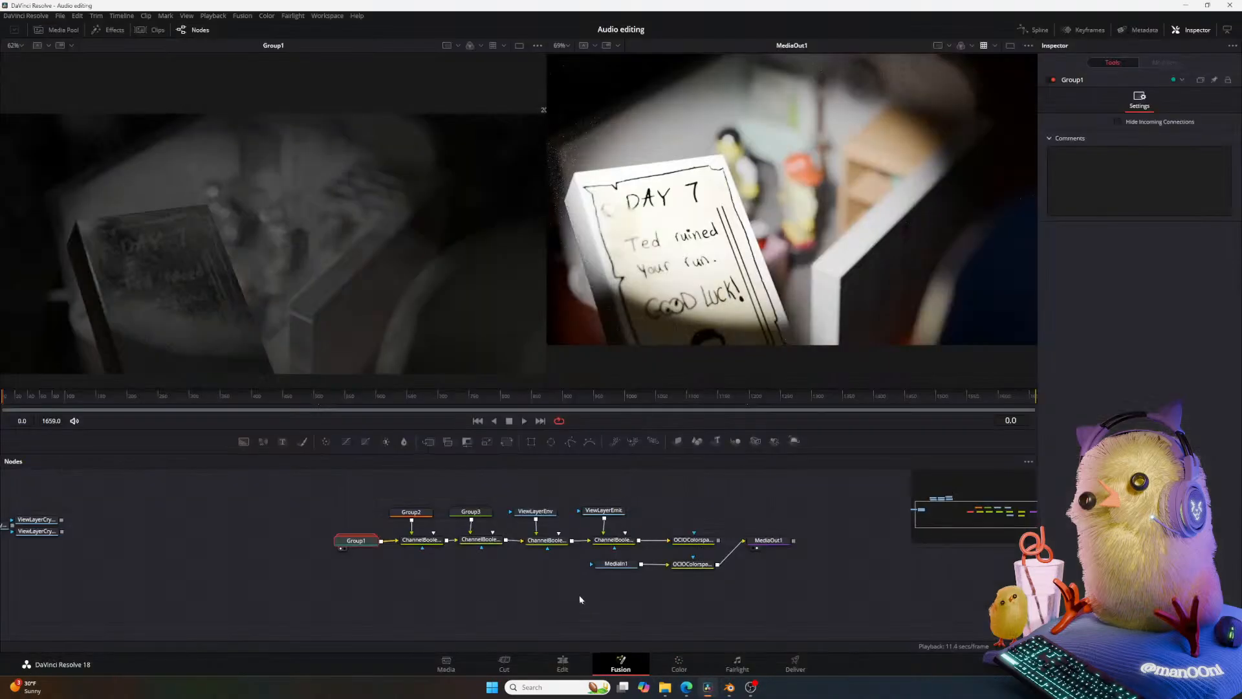
pyautogui.click(480, 514)
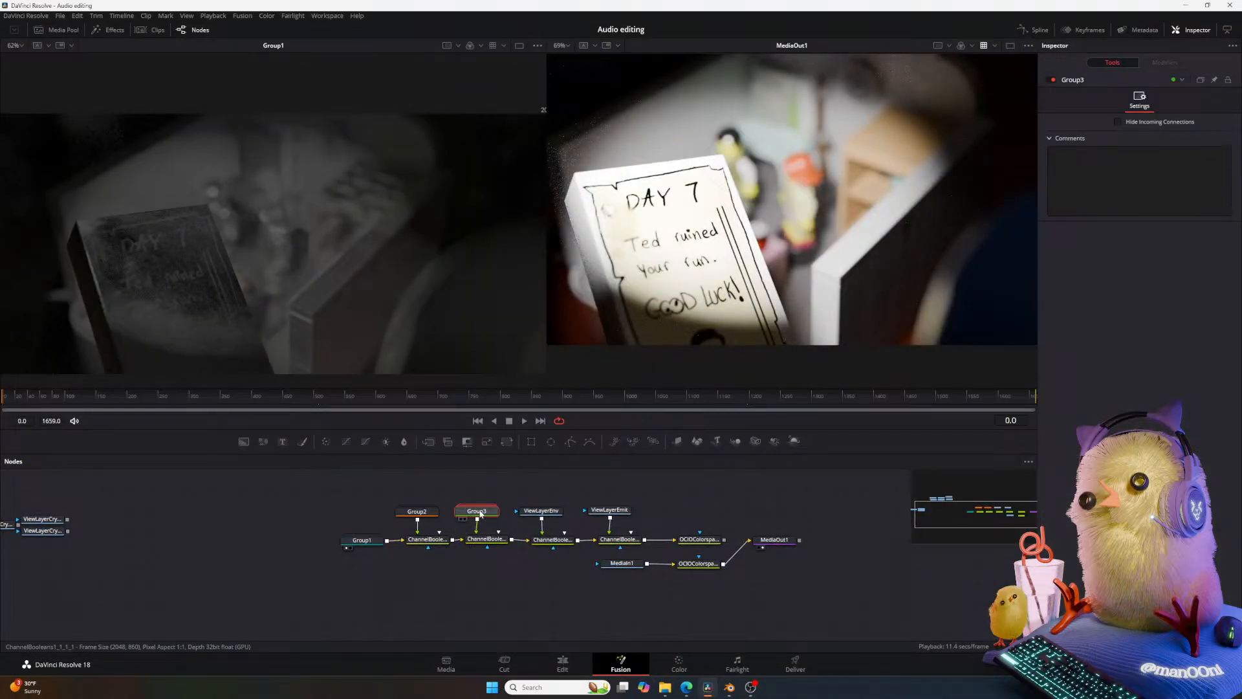
pyautogui.press('1')
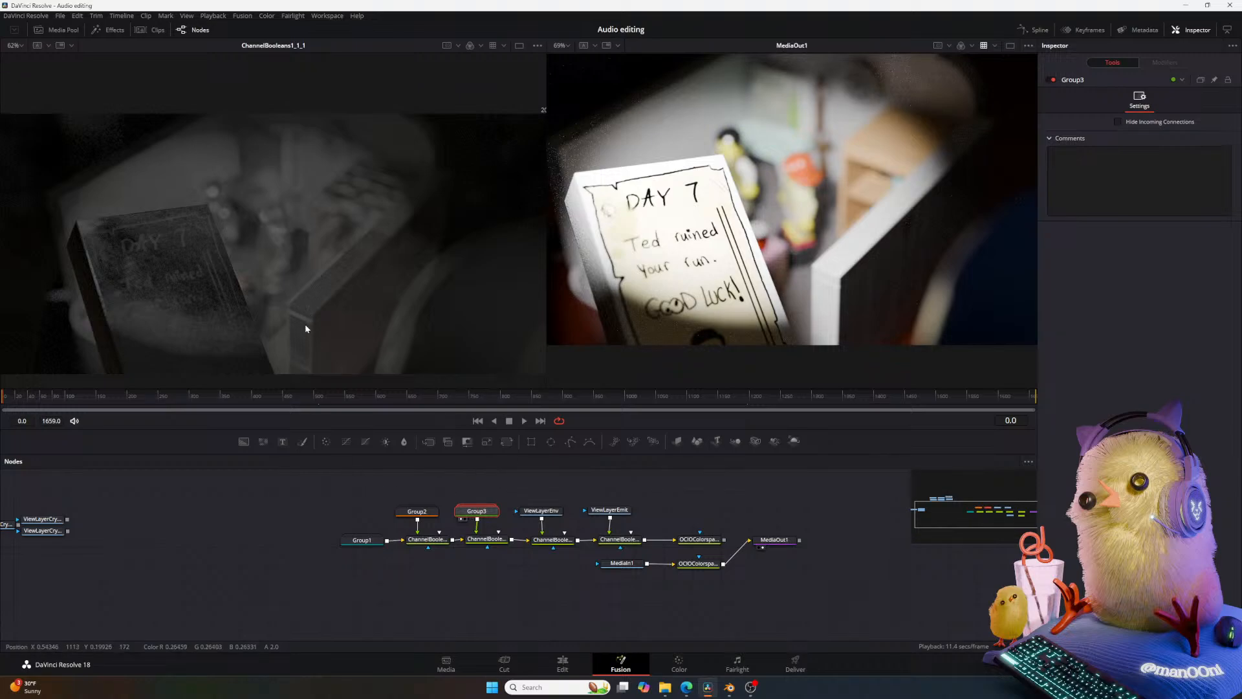
pyautogui.moveTo(283, 326); pyautogui.dragTo(292, 328, button='middle')
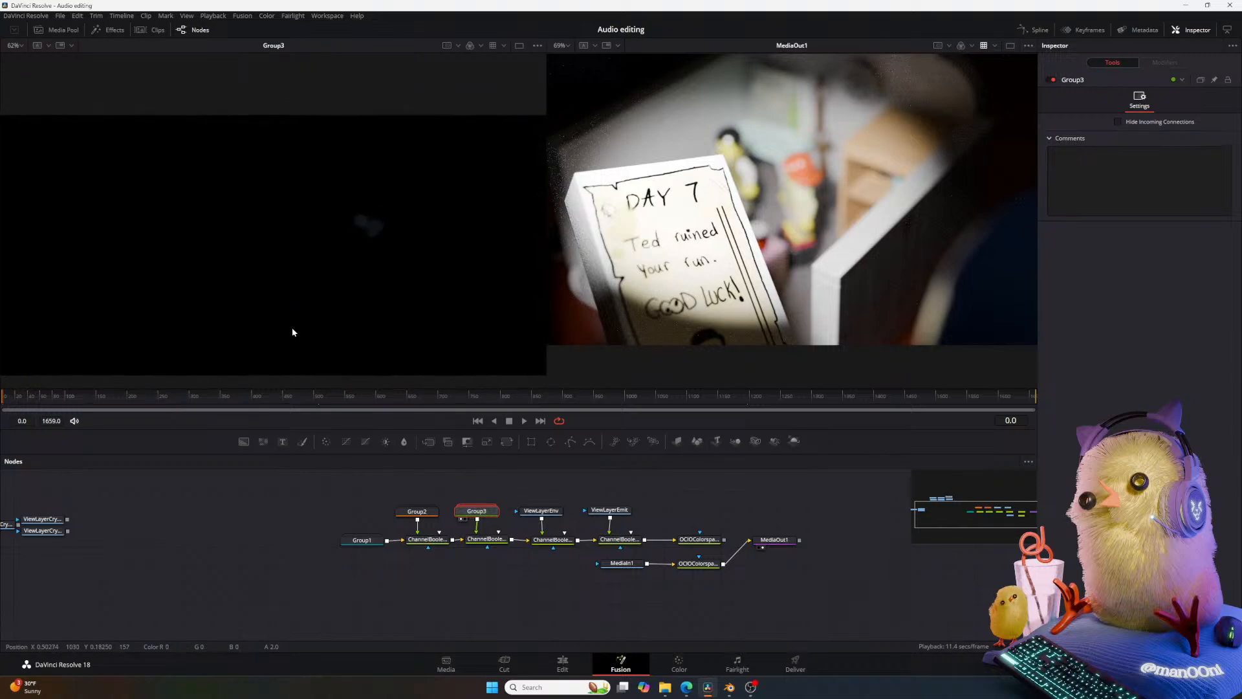
# Switch back to Blender and compare the transmission Multiply output with the diffuse result feeding the Composite node.
pyautogui.click(729, 687)
pyautogui.moveTo(566, 443); pyautogui.dragTo(1007, 427, button='middle')
pyautogui.click(436, 495)
pyautogui.keyDown('ctrl'); pyautogui.keyDown('shift'); pyautogui.click(433, 496); pyautogui.keyUp('shift'); pyautogui.keyUp('ctrl')
pyautogui.moveTo(430, 502); pyautogui.dragTo(41, 505, button='middle')
pyautogui.keyDown('ctrl'); pyautogui.keyDown('shift'); pyautogui.click(905, 418); pyautogui.keyUp('shift'); pyautogui.keyUp('ctrl')
# Add a Mix Color node after the Multiply nodes and set its blending mode to Add.
pyautogui.moveTo(361, 469); pyautogui.dragTo(672, 466, button='middle')
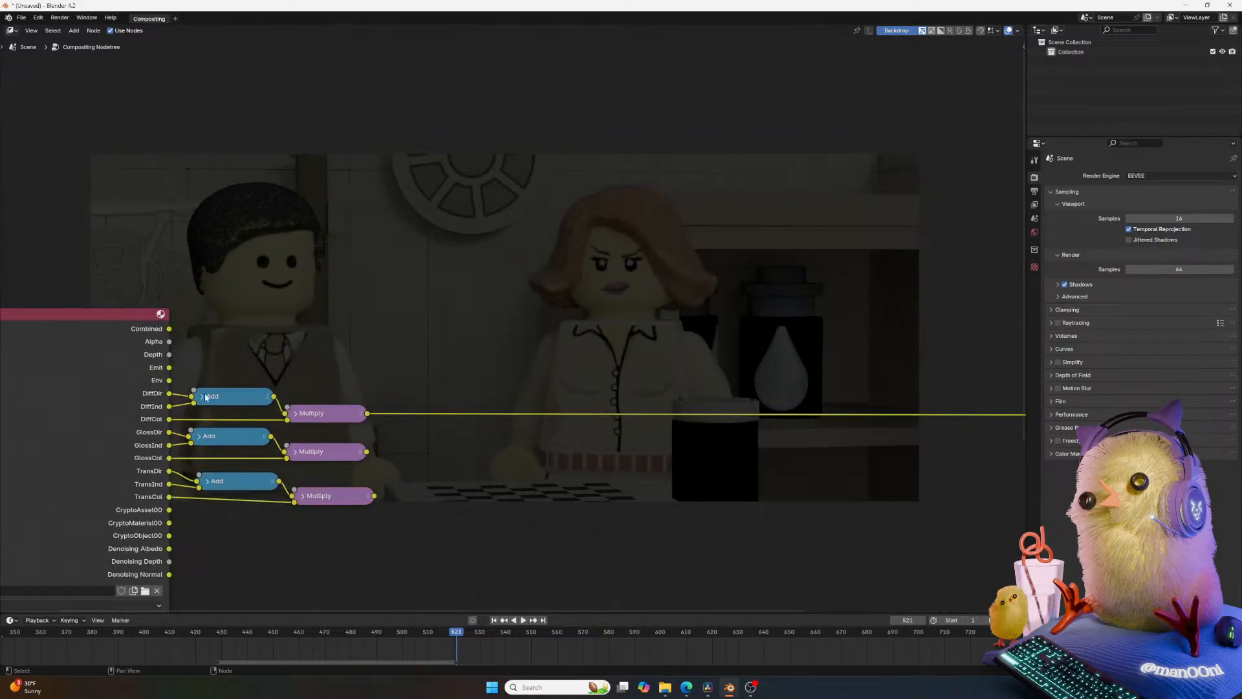
pyautogui.hotkey('shift', 'a')
pyautogui.click(402, 350)
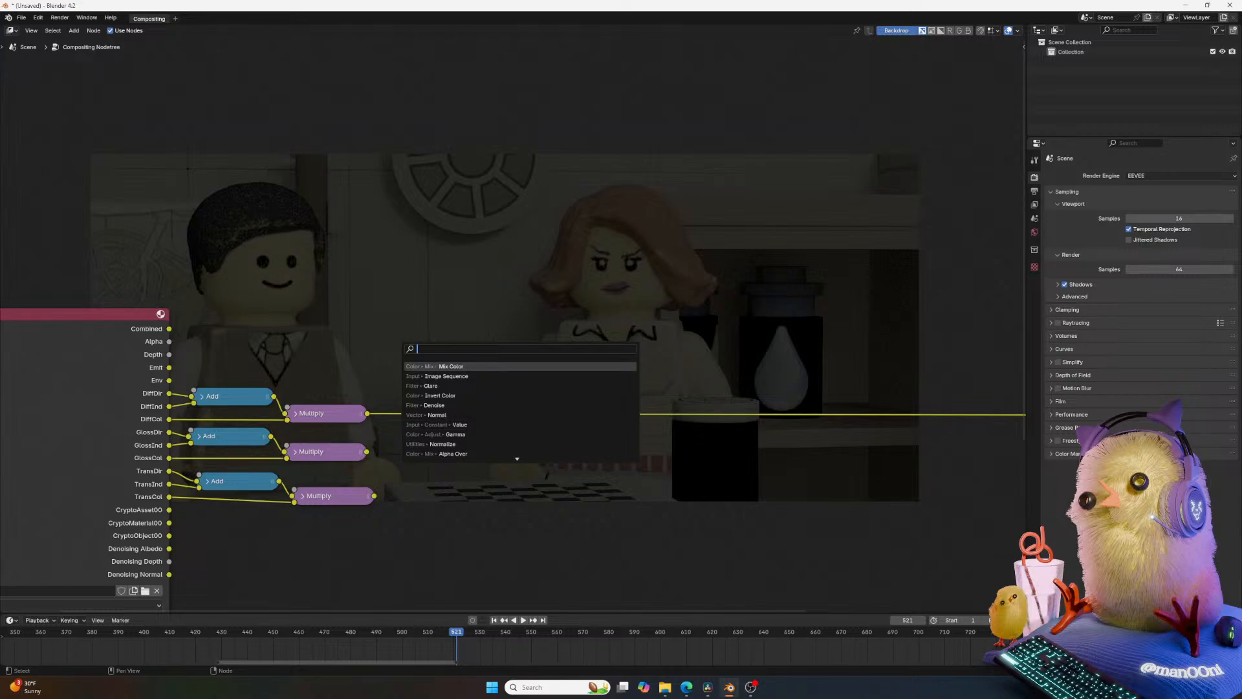
pyautogui.write('mix')
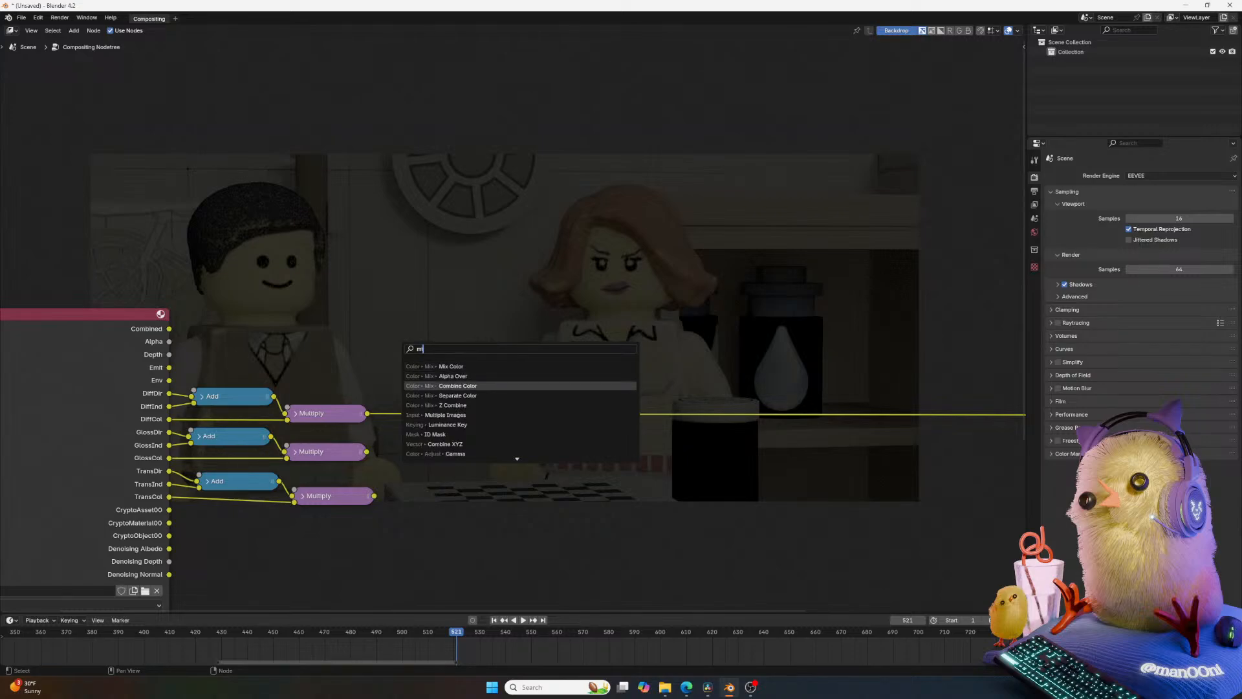
pyautogui.click(457, 367)
pyautogui.click(447, 291)
pyautogui.click(488, 321)
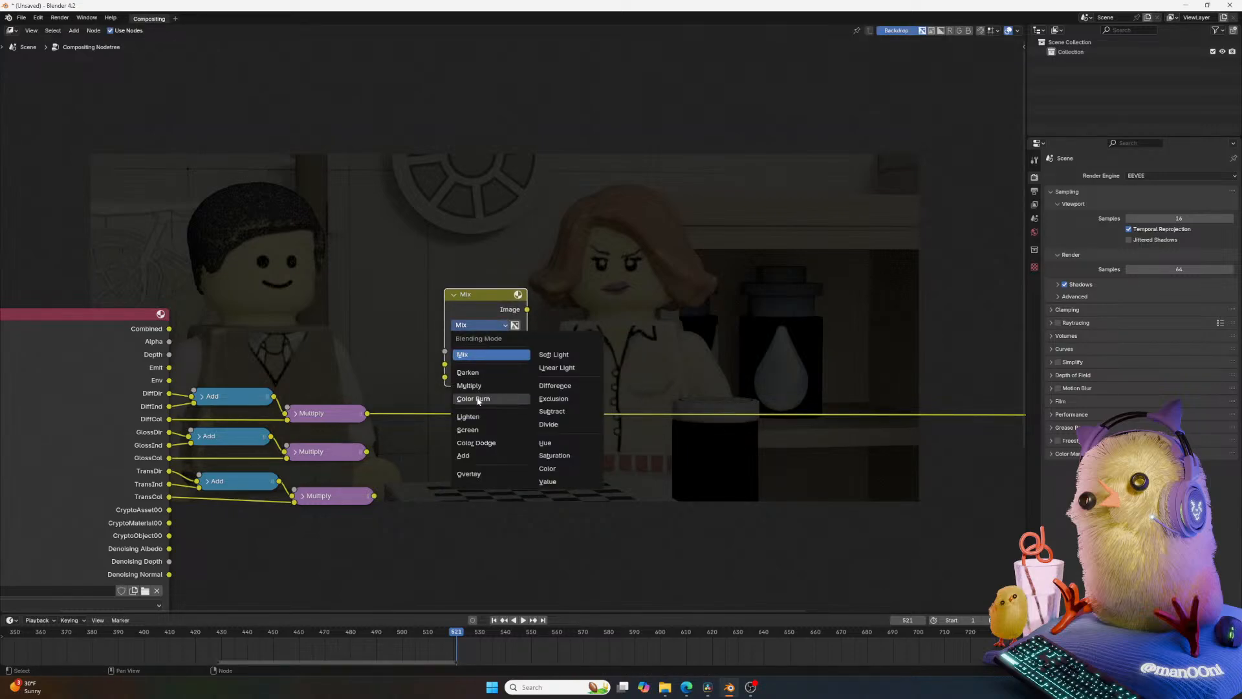
pyautogui.click(463, 456)
# Connect the diffuse and glossy Multiply outputs to the new Add node, preview it, and place it beside them.
pyautogui.moveTo(367, 412); pyautogui.dragTo(444, 363)
pyautogui.moveTo(367, 452); pyautogui.dragTo(444, 377)
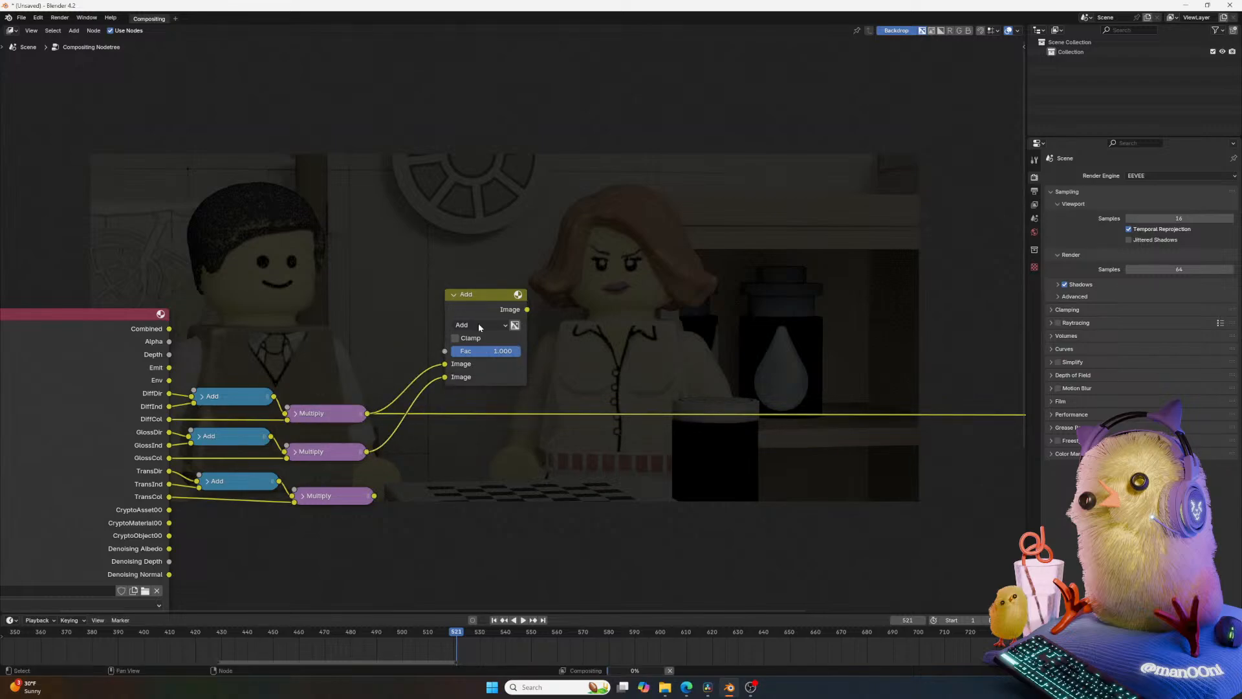
pyautogui.keyDown('ctrl'); pyautogui.keyDown('shift'); pyautogui.click(486, 305); pyautogui.keyUp('shift'); pyautogui.keyUp('ctrl')
pyautogui.moveTo(467, 306); pyautogui.dragTo(456, 369)
# Duplicate the Add node to sum the first Add and transmission Multiply outputs, and preview it in a Viewer placed beside the Composite.
pyautogui.moveTo(374, 496); pyautogui.dragTo(414, 475)
pyautogui.hotkey('shift', 'd')
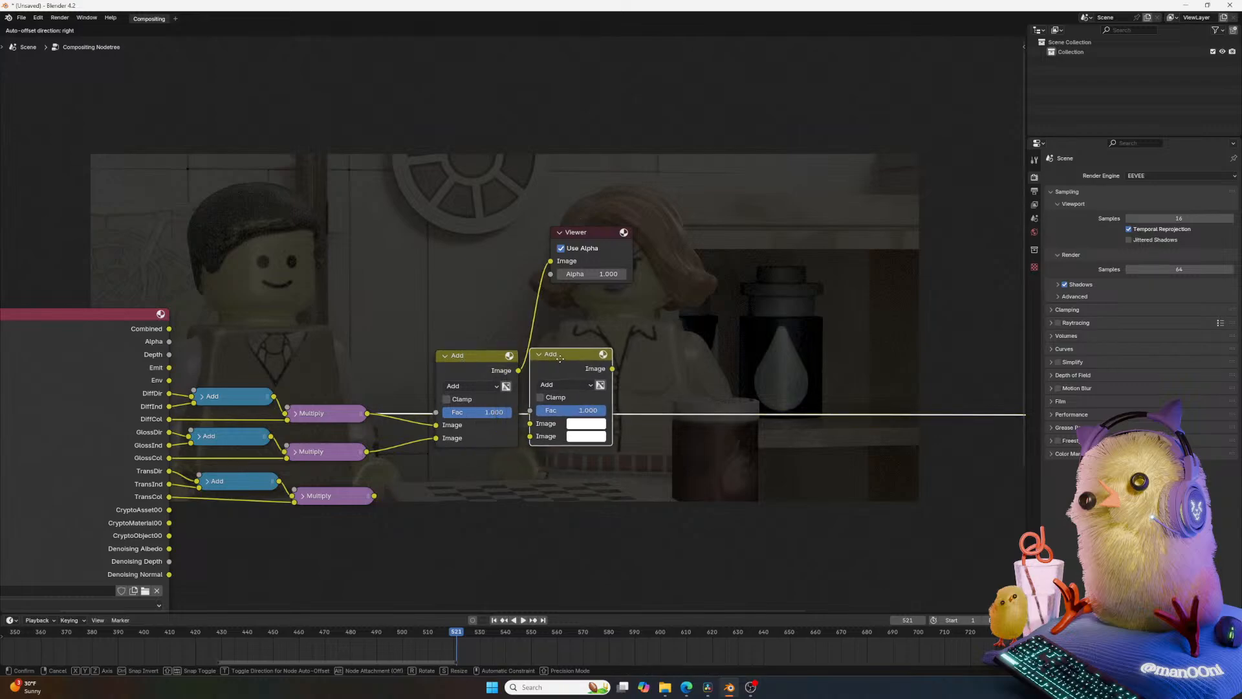
pyautogui.click(573, 360)
pyautogui.moveTo(518, 370); pyautogui.dragTo(546, 421)
pyautogui.moveTo(373, 496); pyautogui.dragTo(550, 435)
pyautogui.hotkey('ctrl', 'z')
pyautogui.keyDown('ctrl'); pyautogui.keyDown('shift'); pyautogui.click(591, 376); pyautogui.keyUp('shift'); pyautogui.keyUp('ctrl')
pyautogui.moveTo(619, 379); pyautogui.dragTo(313, 440, button='middle')
pyautogui.moveTo(424, 360); pyautogui.dragTo(995, 482)
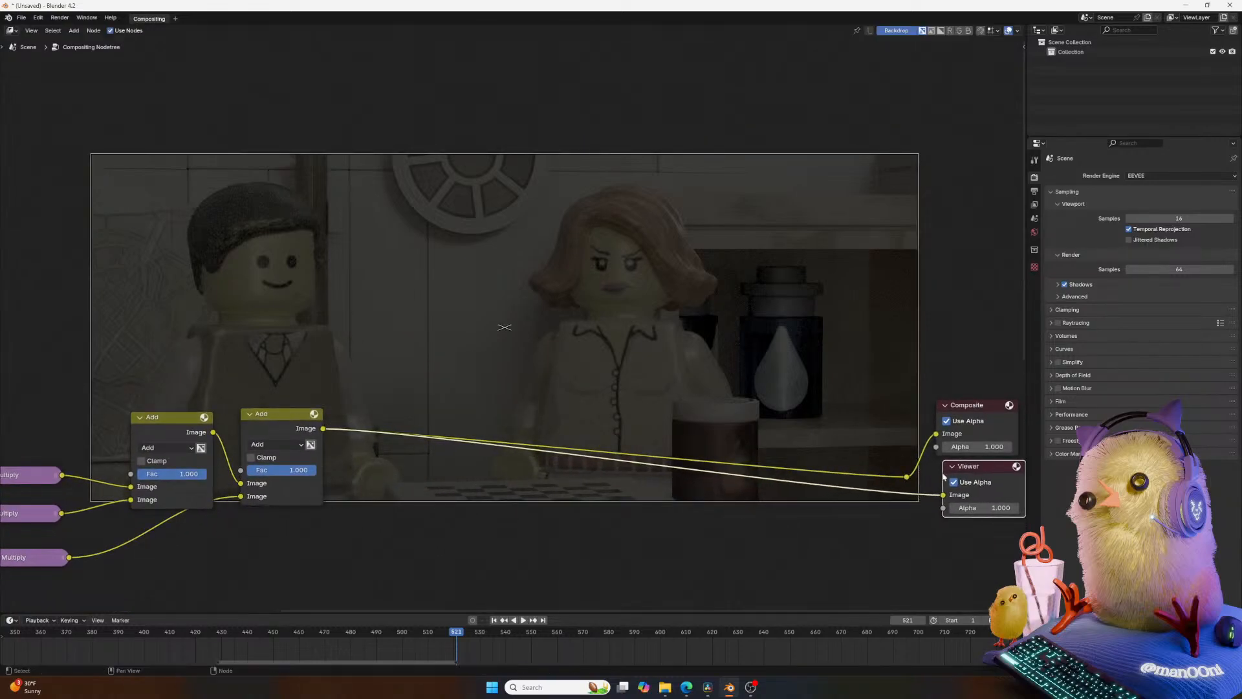
# Collapse the first Mix-based Add node beside the Multiply nodes and compare the Combined pass with the merged result.
pyautogui.moveTo(177, 444); pyautogui.dragTo(458, 444, button='middle')
pyautogui.click(427, 419)
pyautogui.press('h')
pyautogui.moveTo(427, 419); pyautogui.dragTo(371, 488)
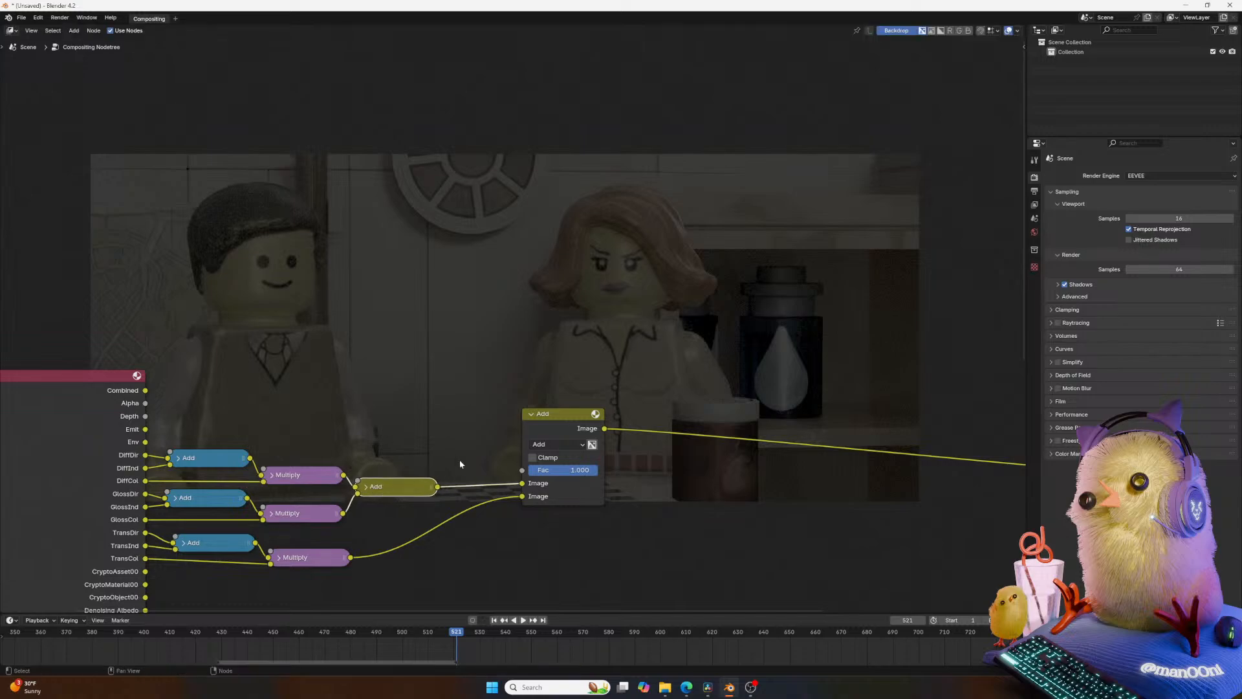
pyautogui.keyDown('ctrl'); pyautogui.keyDown('shift'); pyautogui.click(137, 391); pyautogui.keyUp('shift'); pyautogui.keyUp('ctrl')
pyautogui.moveTo(905, 382); pyautogui.dragTo(490, 370, button='middle')
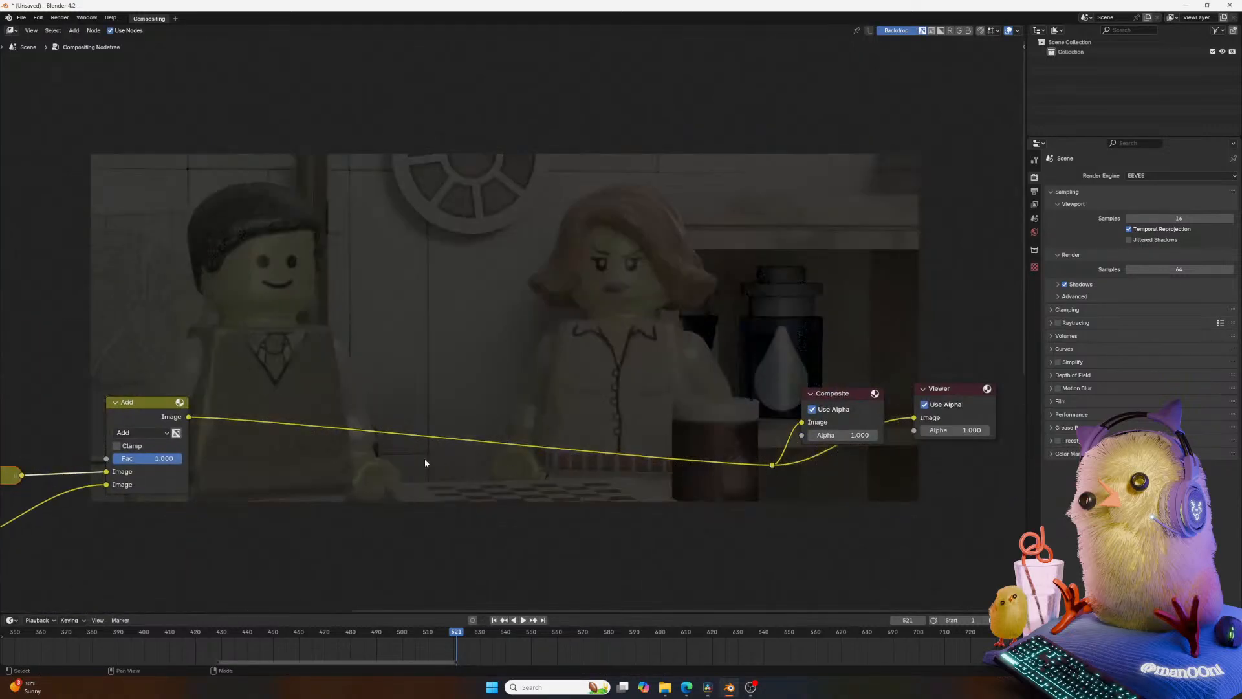
# Collapse the second Mix-based Add node, reposition it, and place a duplicate of it further along the chain.
pyautogui.moveTo(285, 429); pyautogui.dragTo(512, 423, button='middle')
pyautogui.click(343, 398)
pyautogui.moveTo(344, 401); pyautogui.dragTo(295, 471)
pyautogui.hotkey('shift', 'd')
pyautogui.click(412, 443)
# Preview the Combined, Emit and Env passes of the image sequence one after another.
pyautogui.moveTo(238, 503); pyautogui.dragTo(560, 445, button='middle')
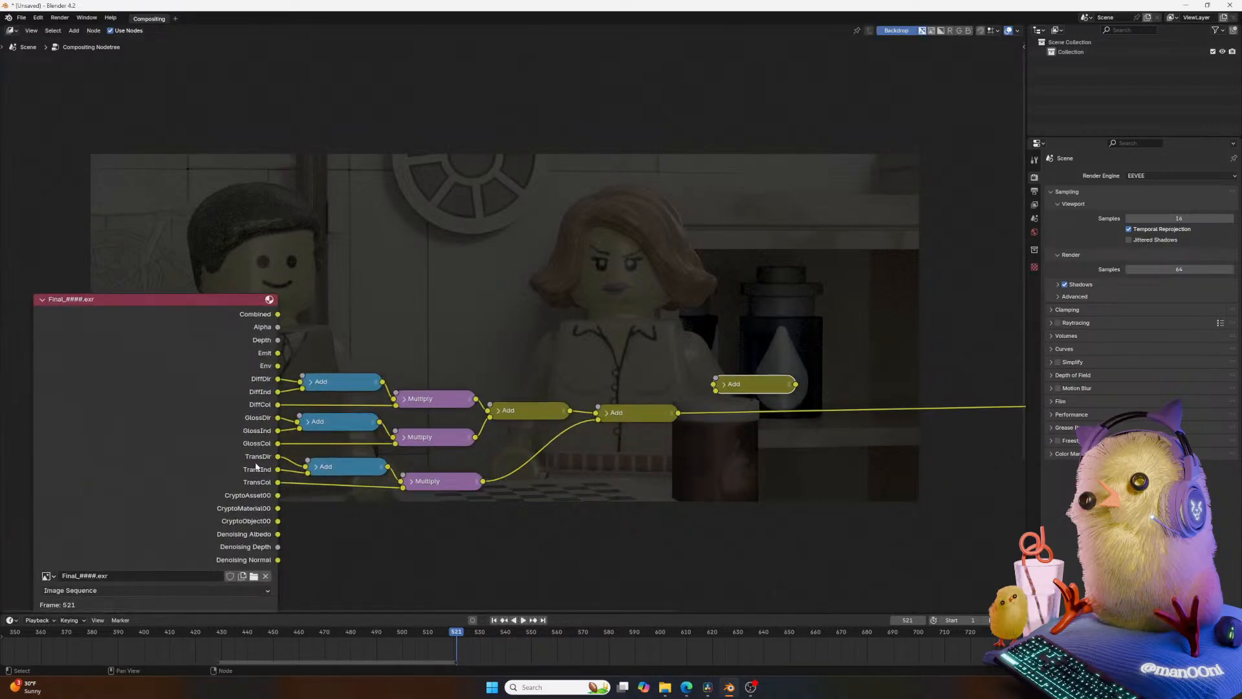
pyautogui.keyDown('ctrl'); pyautogui.keyDown('shift'); pyautogui.click(267, 382); pyautogui.keyUp('shift'); pyautogui.keyUp('ctrl')
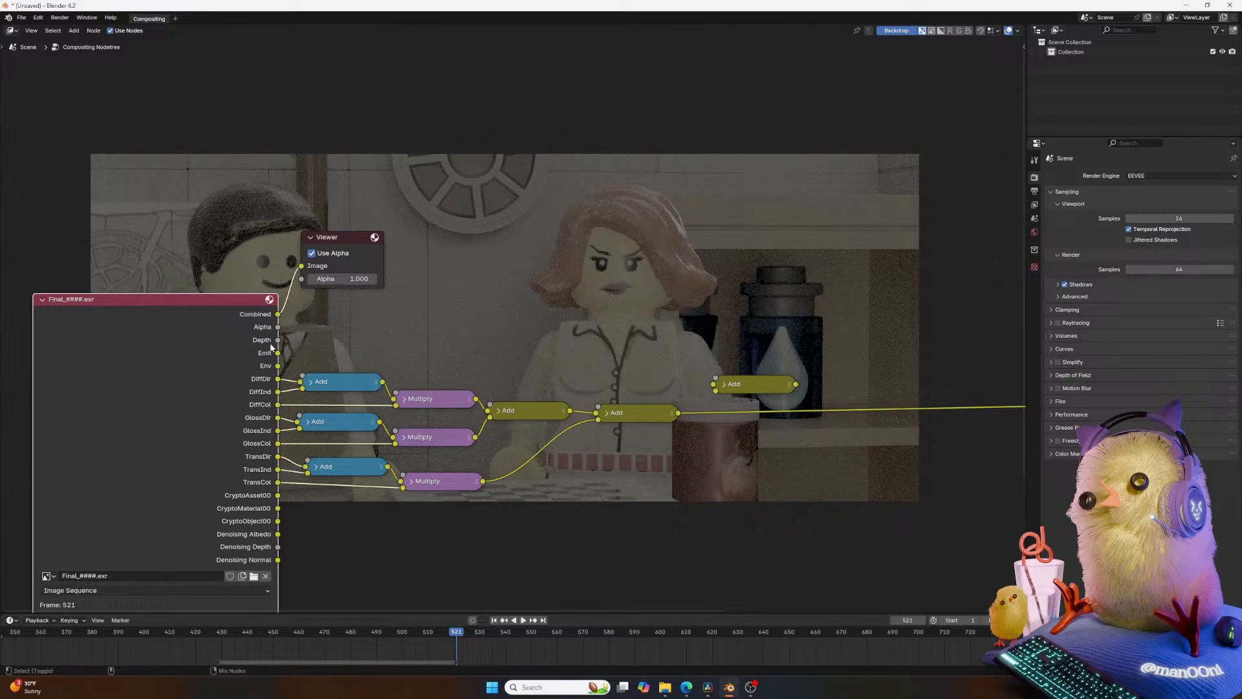
pyautogui.keyDown('ctrl'); pyautogui.keyDown('shift'); pyautogui.click(272, 353); pyautogui.keyUp('shift'); pyautogui.keyUp('ctrl')
pyautogui.keyDown('ctrl'); pyautogui.keyDown('shift'); pyautogui.click(271, 367); pyautogui.keyUp('shift'); pyautogui.keyUp('ctrl')
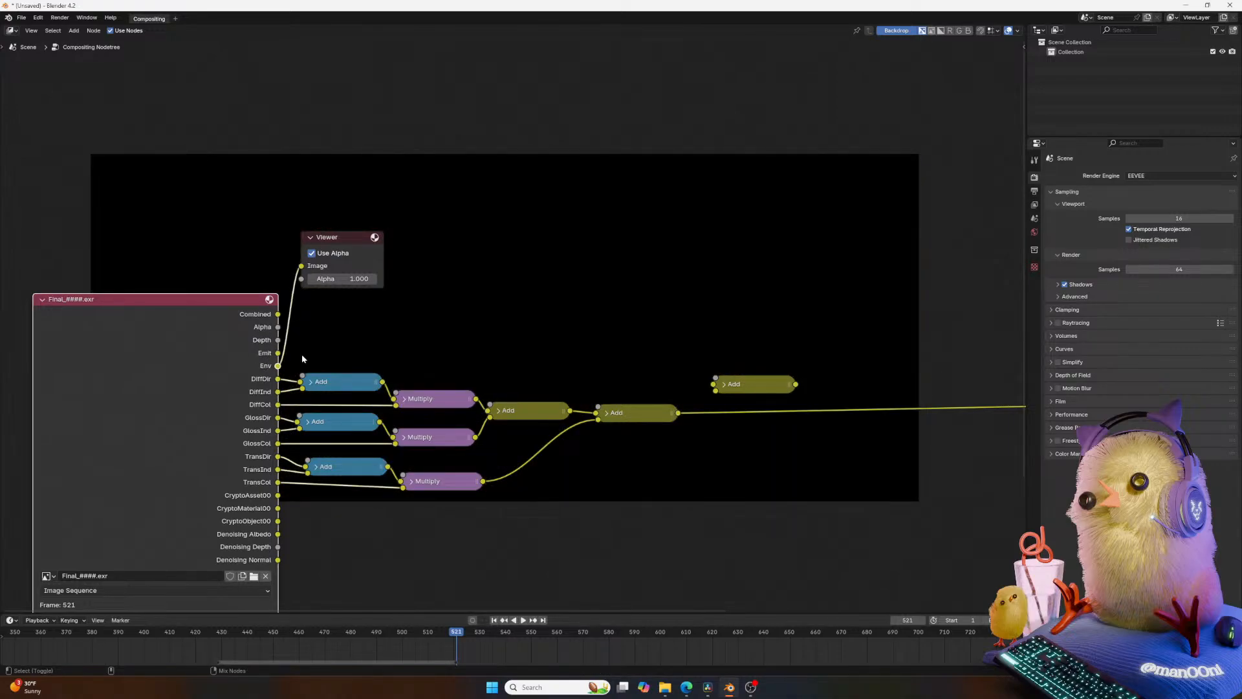
# Connect the Env pass and the merged result to the duplicated Add node and preview the sum.
pyautogui.moveTo(733, 401); pyautogui.dragTo(611, 396, button='middle')
pyautogui.moveTo(156, 351); pyautogui.dragTo(592, 387)
pyautogui.moveTo(157, 361); pyautogui.dragTo(593, 376)
pyautogui.keyDown('ctrl'); pyautogui.keyDown('shift'); pyautogui.click(631, 382); pyautogui.keyUp('shift'); pyautogui.keyUp('ctrl')
# Compare the previews before and after the Env Add node, and place the Viewer near the Composite node.
pyautogui.moveTo(801, 331); pyautogui.dragTo(461, 343, button='middle')
pyautogui.keyDown('ctrl'); pyautogui.keyDown('shift'); pyautogui.click(208, 443); pyautogui.keyUp('shift'); pyautogui.keyUp('ctrl')
pyautogui.keyDown('ctrl'); pyautogui.keyDown('shift'); pyautogui.click(317, 410); pyautogui.keyUp('shift'); pyautogui.keyUp('ctrl')
pyautogui.keyDown('ctrl'); pyautogui.keyDown('shift'); pyautogui.click(252, 436); pyautogui.keyUp('shift'); pyautogui.keyUp('ctrl')
pyautogui.keyDown('ctrl'); pyautogui.keyDown('shift'); pyautogui.click(325, 412); pyautogui.keyUp('shift'); pyautogui.keyUp('ctrl')
pyautogui.moveTo(507, 409); pyautogui.dragTo(329, 409, button='middle')
pyautogui.moveTo(283, 346); pyautogui.dragTo(828, 424)
# Duplicate the Env Add node before the output, connect the Emit pass to it, and preview the final result.
pyautogui.moveTo(156, 423); pyautogui.dragTo(578, 423, button='middle')
pyautogui.moveTo(579, 409); pyautogui.dragTo(653, 436)
pyautogui.hotkey('shift', 'd')
pyautogui.click(641, 432)
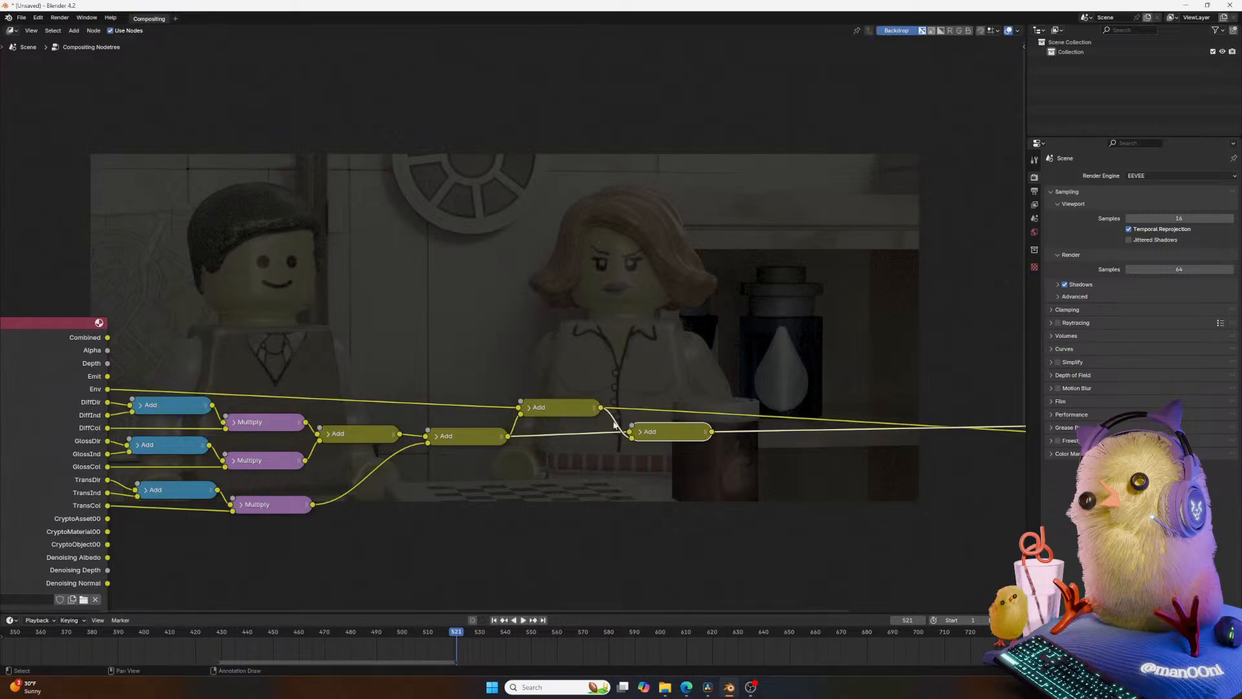
pyautogui.moveTo(108, 377); pyautogui.dragTo(630, 432)
pyautogui.keyDown('ctrl'); pyautogui.keyDown('shift'); pyautogui.click(687, 432); pyautogui.keyUp('shift'); pyautogui.keyUp('ctrl')
pyautogui.moveTo(820, 443); pyautogui.dragTo(543, 457, button='middle')
pyautogui.keyDown('ctrl'); pyautogui.keyDown('shift'); pyautogui.click(877, 440); pyautogui.keyUp('shift'); pyautogui.keyUp('ctrl')
# Look through the Scene properties and the render passes available in the view layer settings.
pyautogui.moveTo(607, 499); pyautogui.dragTo(791, 484, button='middle')
pyautogui.moveTo(517, 521); pyautogui.dragTo(756, 487, button='middle')
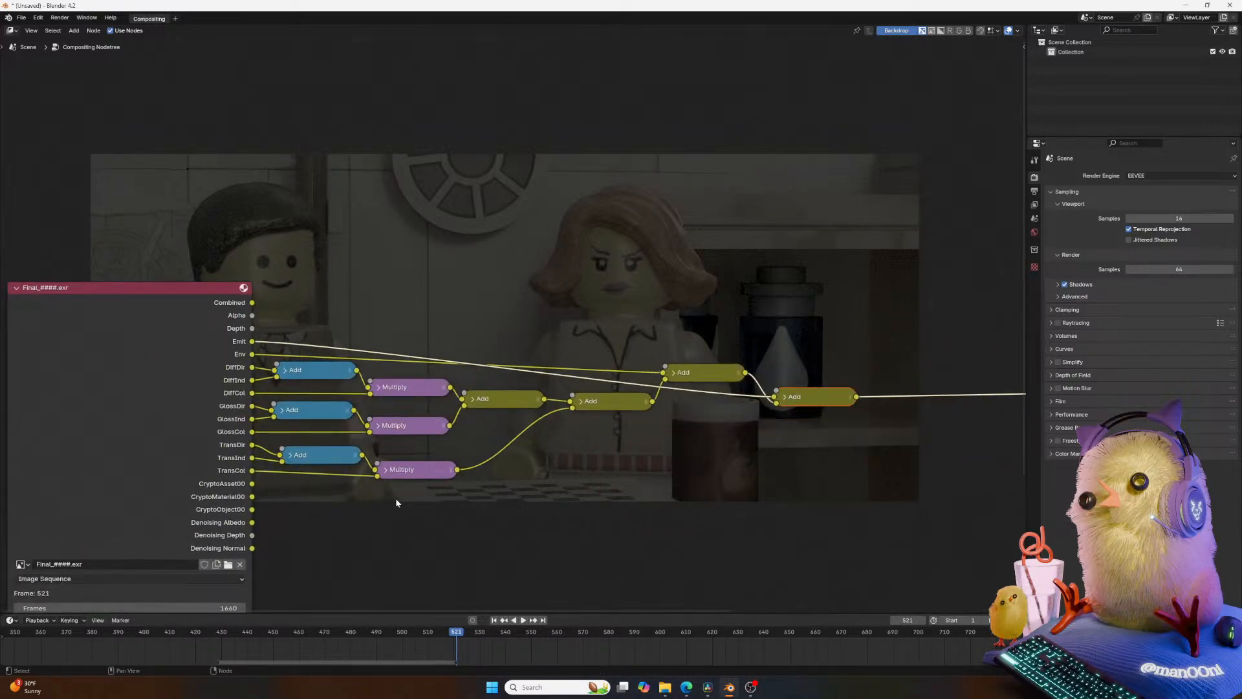
pyautogui.click(1034, 218)
pyautogui.click(1077, 258)
pyautogui.click(1077, 258)
pyautogui.click(1079, 231)
pyautogui.click(1079, 231)
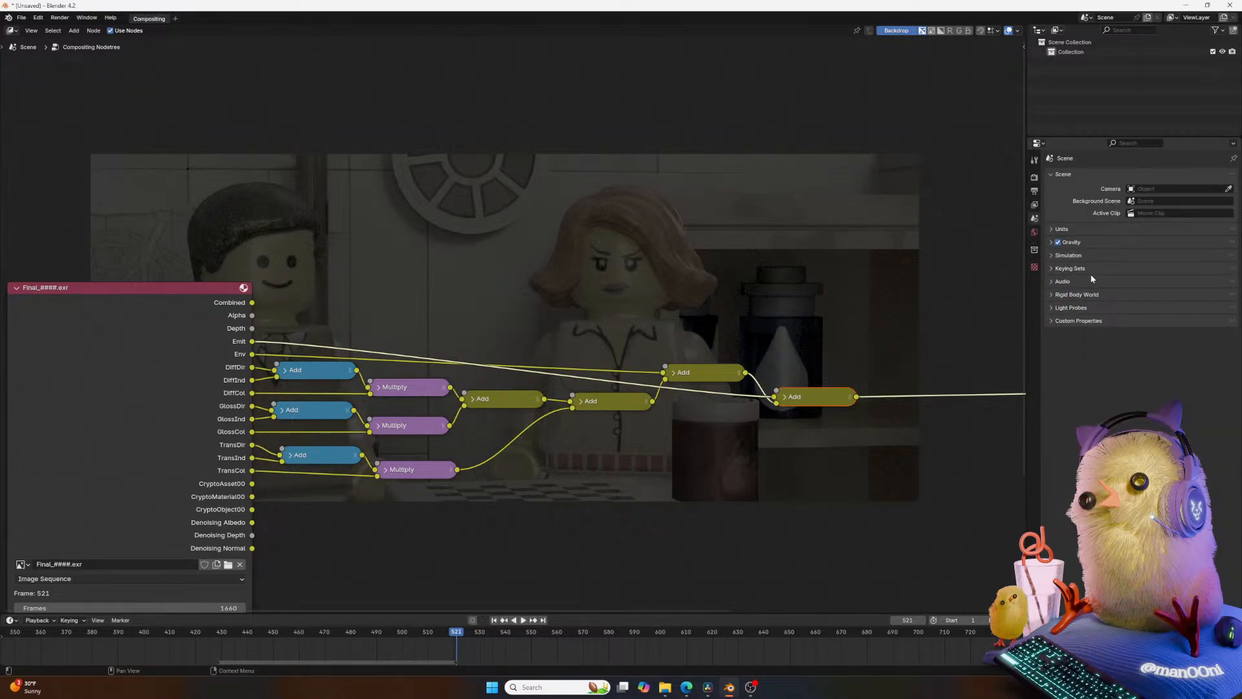
pyautogui.click(1035, 205)
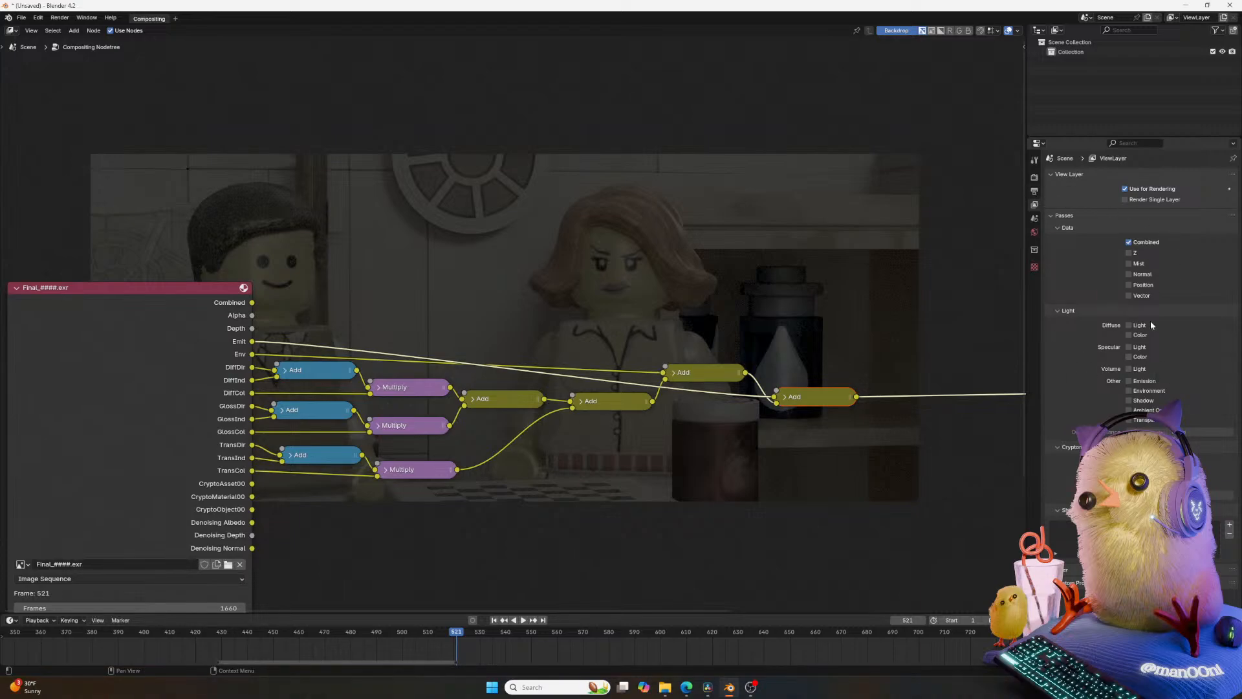
# Set the render engine to Cycles and display the view layer's render passes.
pyautogui.click(1034, 177)
pyautogui.click(1155, 175)
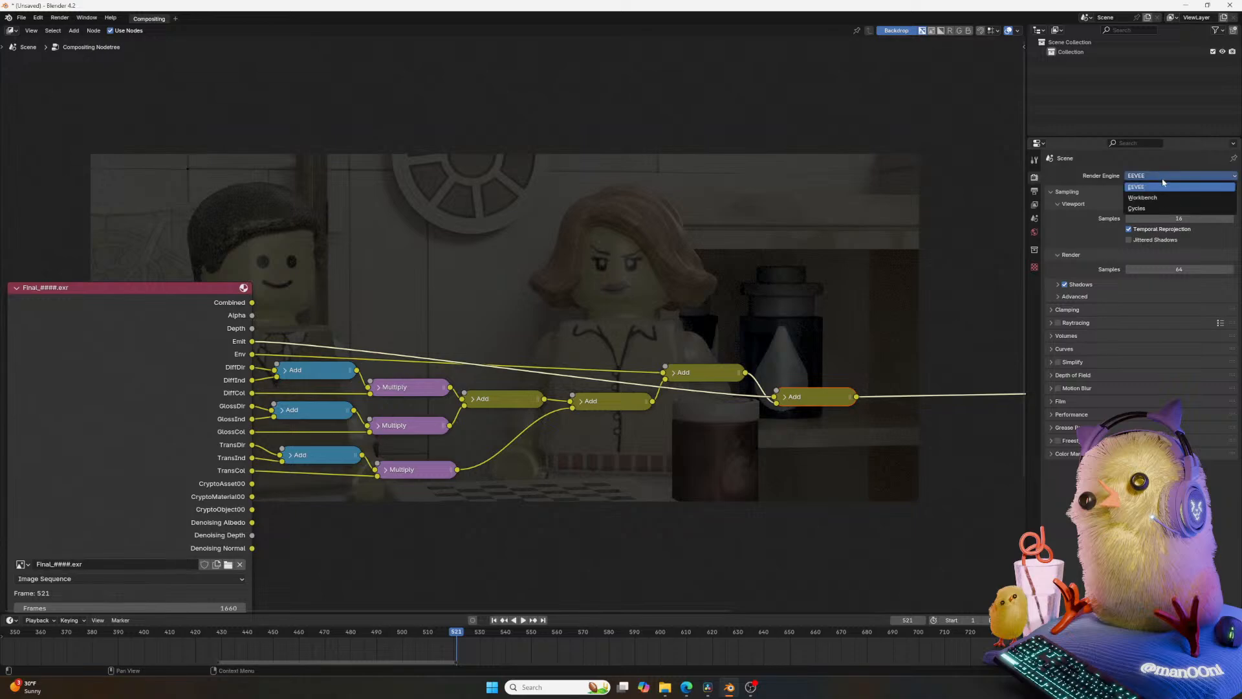
pyautogui.click(1153, 207)
pyautogui.click(1035, 204)
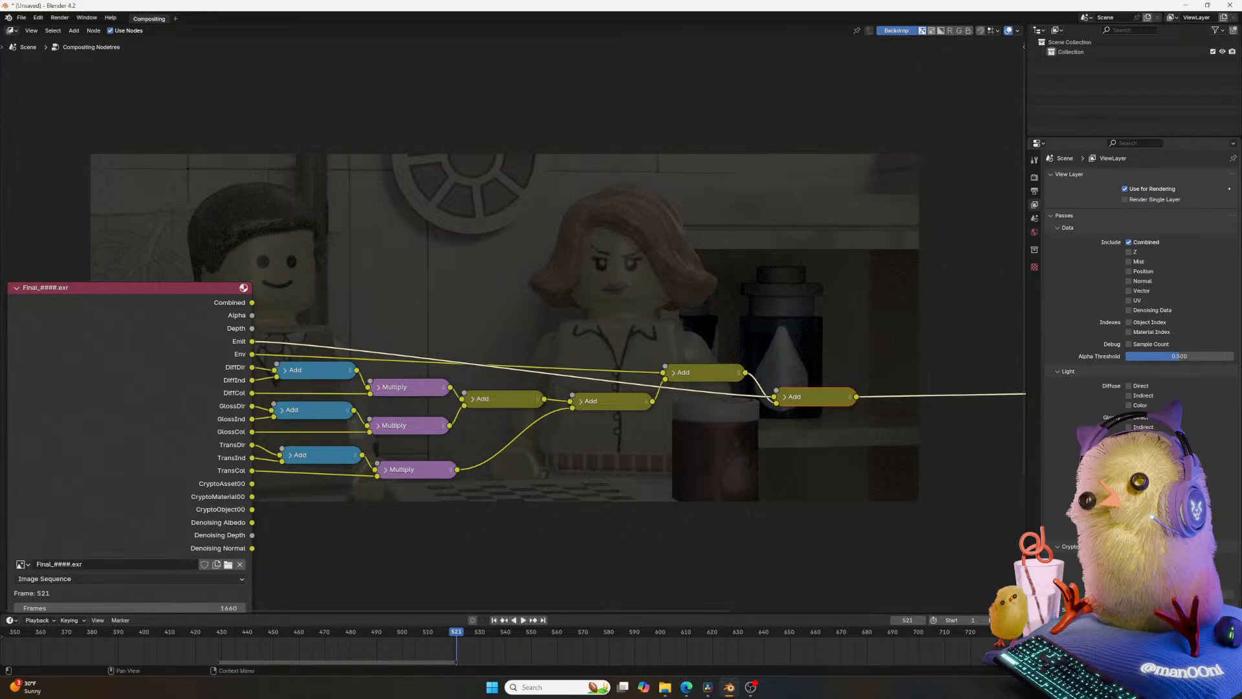
# Examine the composited result at frames 199 and 229 of the sequence.
pyautogui.moveTo(463, 559); pyautogui.dragTo(391, 511, button='middle')
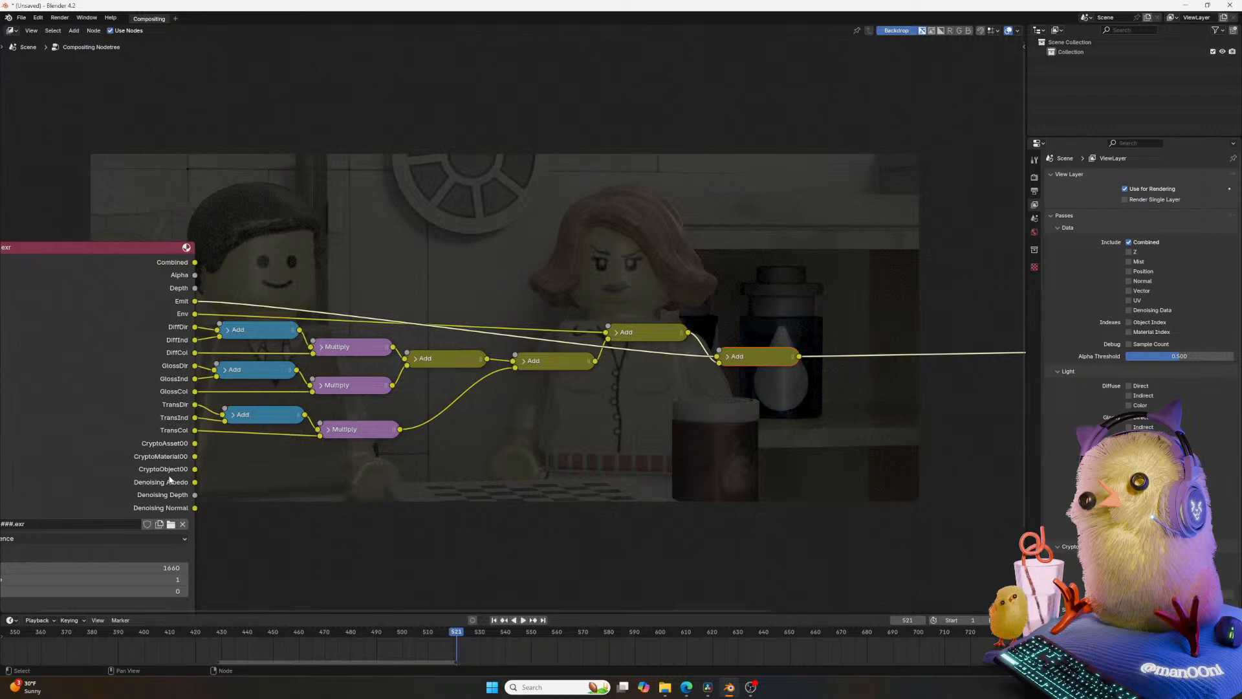
pyautogui.scroll(-7, 125, 643)
pyautogui.moveTo(259, 645); pyautogui.dragTo(318, 642, button='middle')
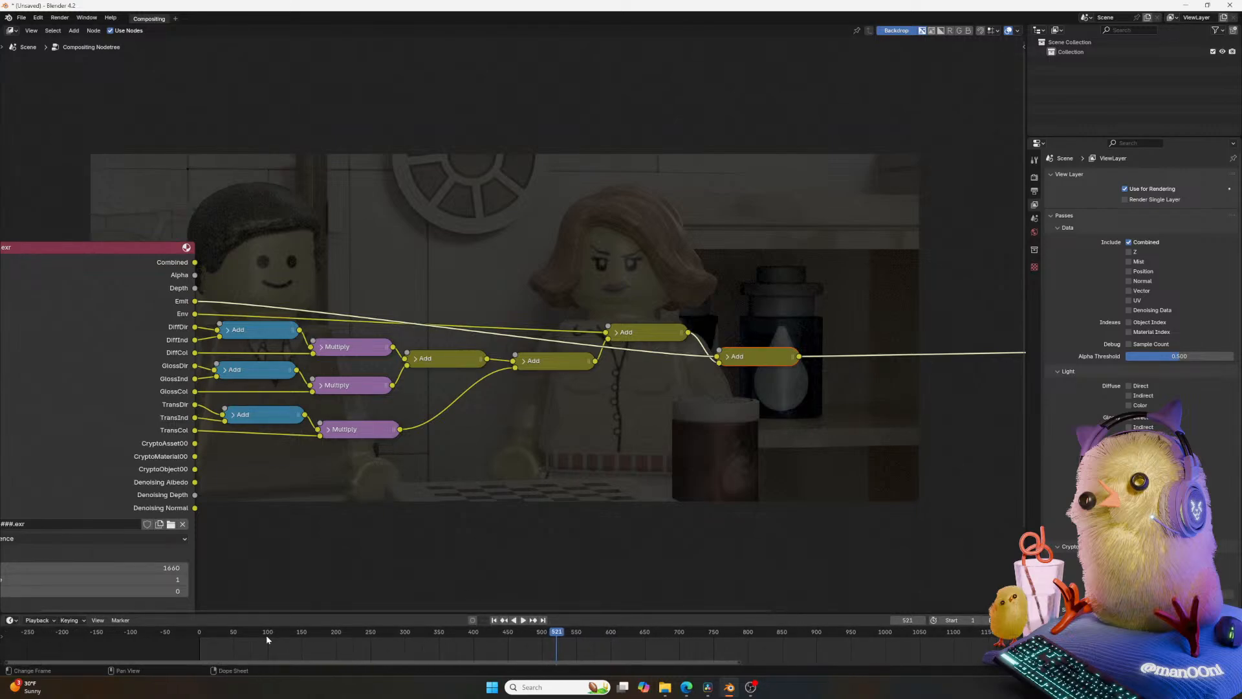
pyautogui.click(267, 640)
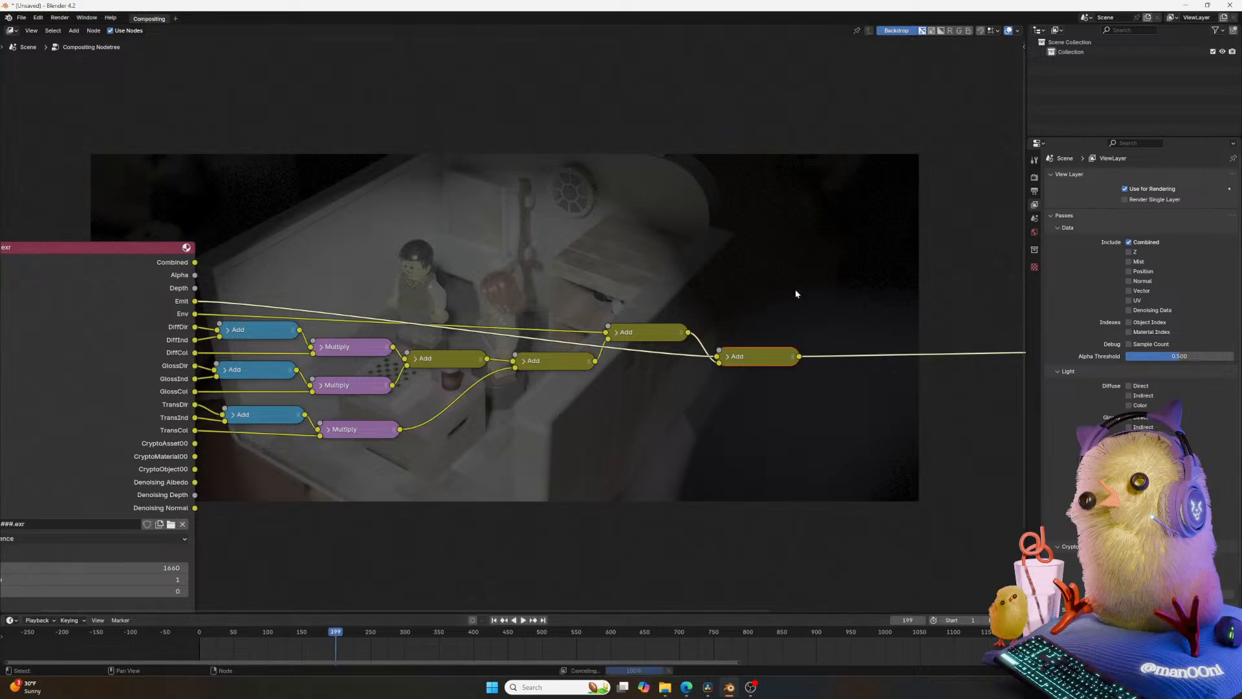
pyautogui.click(336, 639)
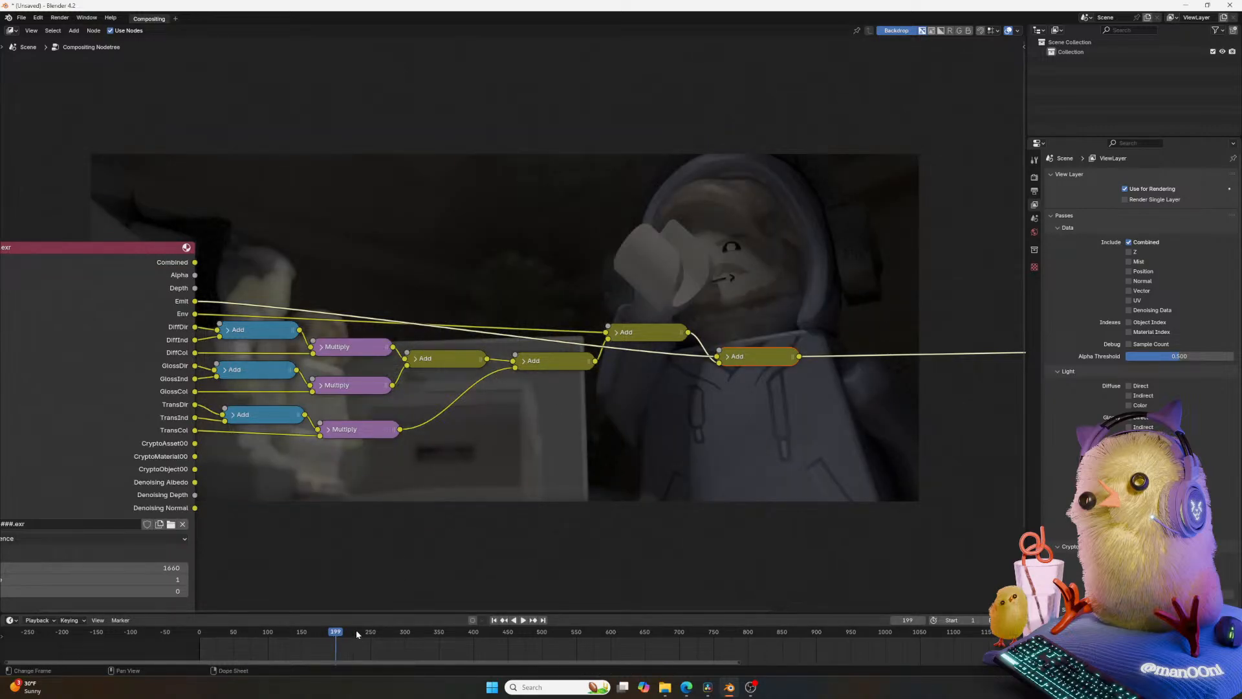
pyautogui.press('space')
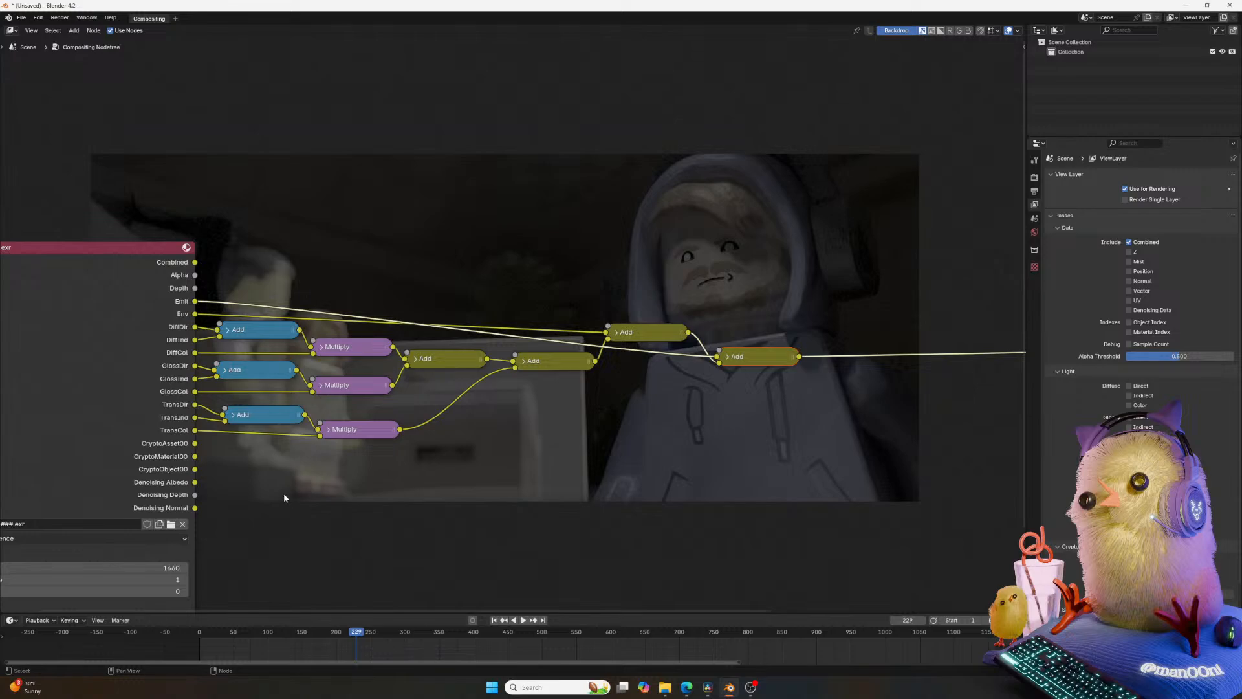
# Preview the Combined pass and set the image sequence node's color space to AgX Log.
pyautogui.keyDown('ctrl'); pyautogui.keyDown('shift'); pyautogui.click(191, 267); pyautogui.keyUp('shift'); pyautogui.keyUp('ctrl')
pyautogui.moveTo(516, 340); pyautogui.dragTo(375, 358, button='middle')
pyautogui.moveTo(617, 375); pyautogui.dragTo(706, 351, button='middle')
pyautogui.press('Home')
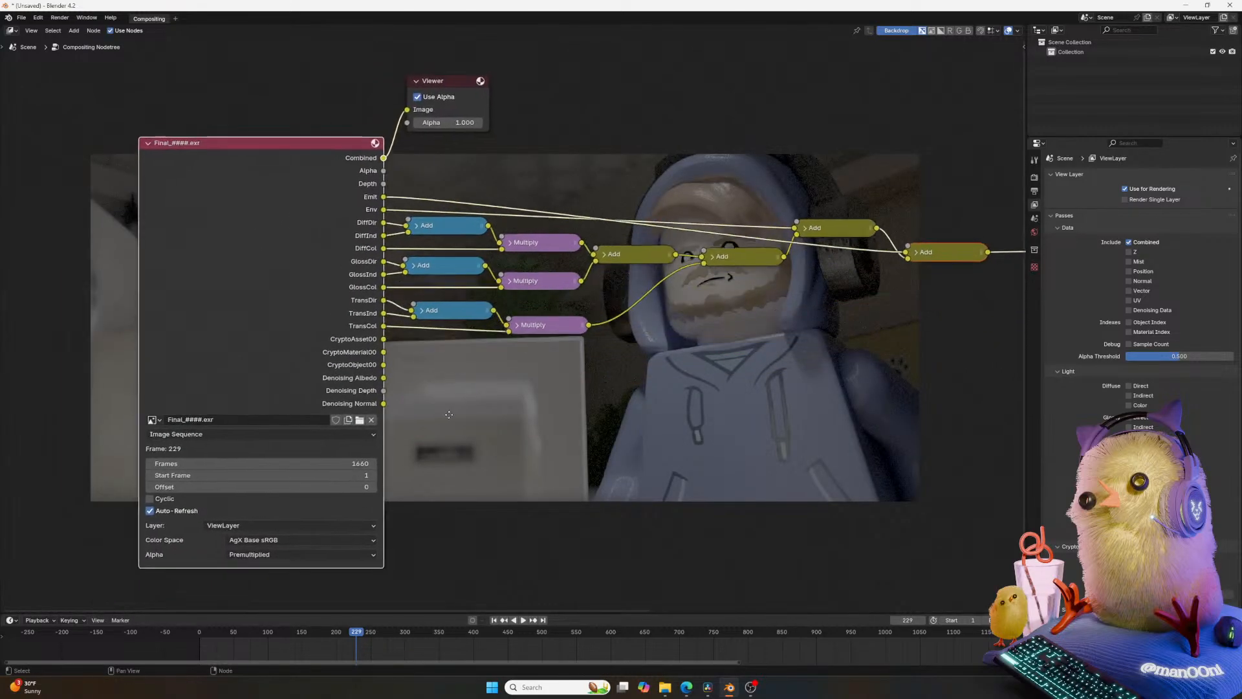
pyautogui.moveTo(272, 544); pyautogui.dragTo(329, 542, button='middle')
pyautogui.click(332, 543)
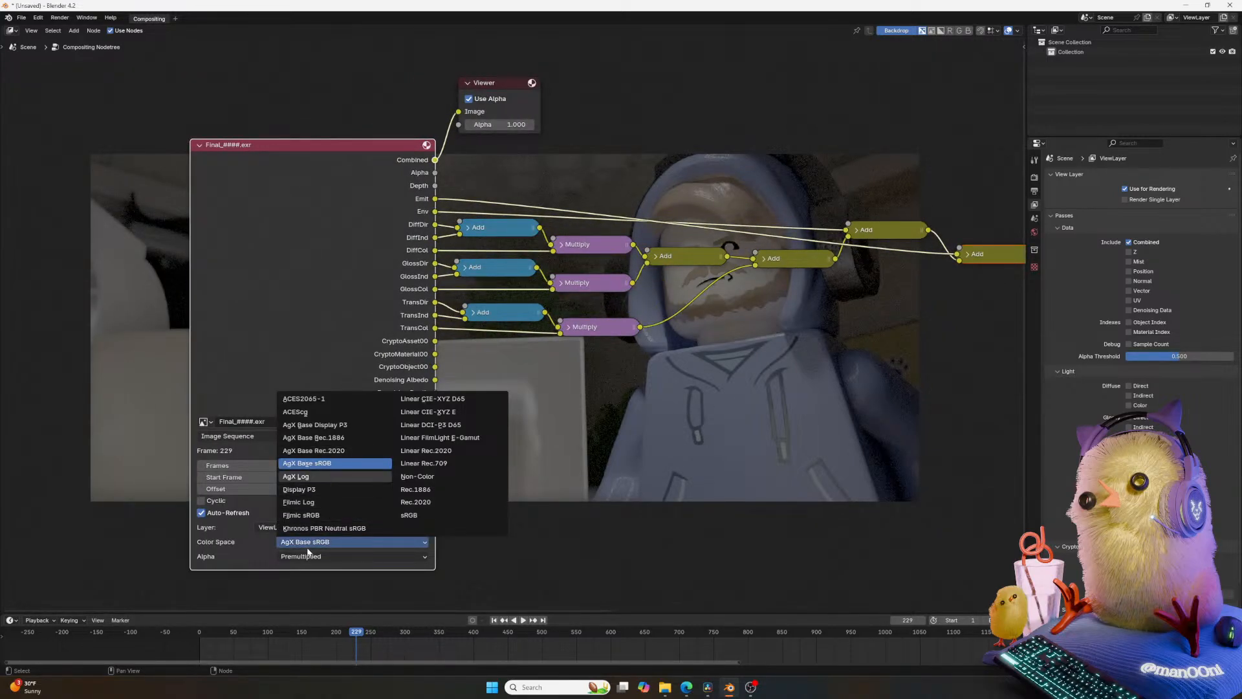
pyautogui.press('Return')
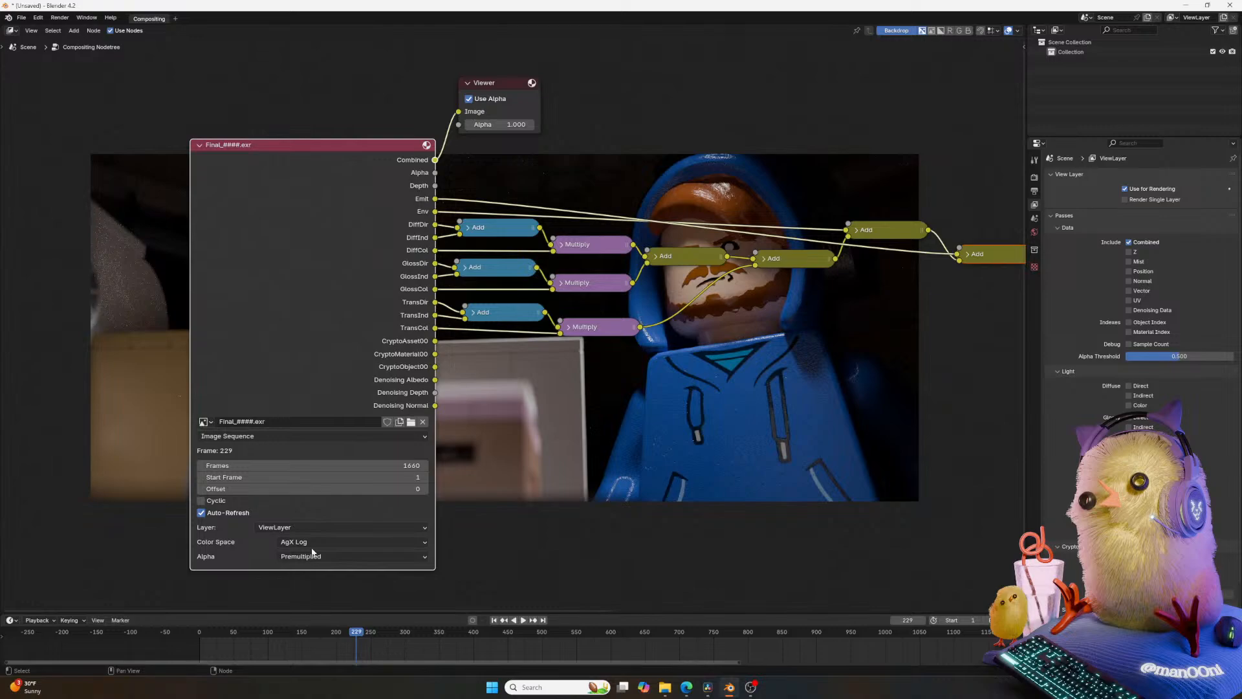
# Preview the rebuilt result through a Viewer fed from the reroute in front of the Composite node.
pyautogui.moveTo(635, 481); pyautogui.dragTo(579, 484, button='middle')
pyautogui.moveTo(703, 421); pyautogui.dragTo(513, 584, button='middle')
pyautogui.moveTo(596, 418); pyautogui.dragTo(353, 425, button='middle')
pyautogui.moveTo(632, 418); pyautogui.dragTo(333, 421, button='middle')
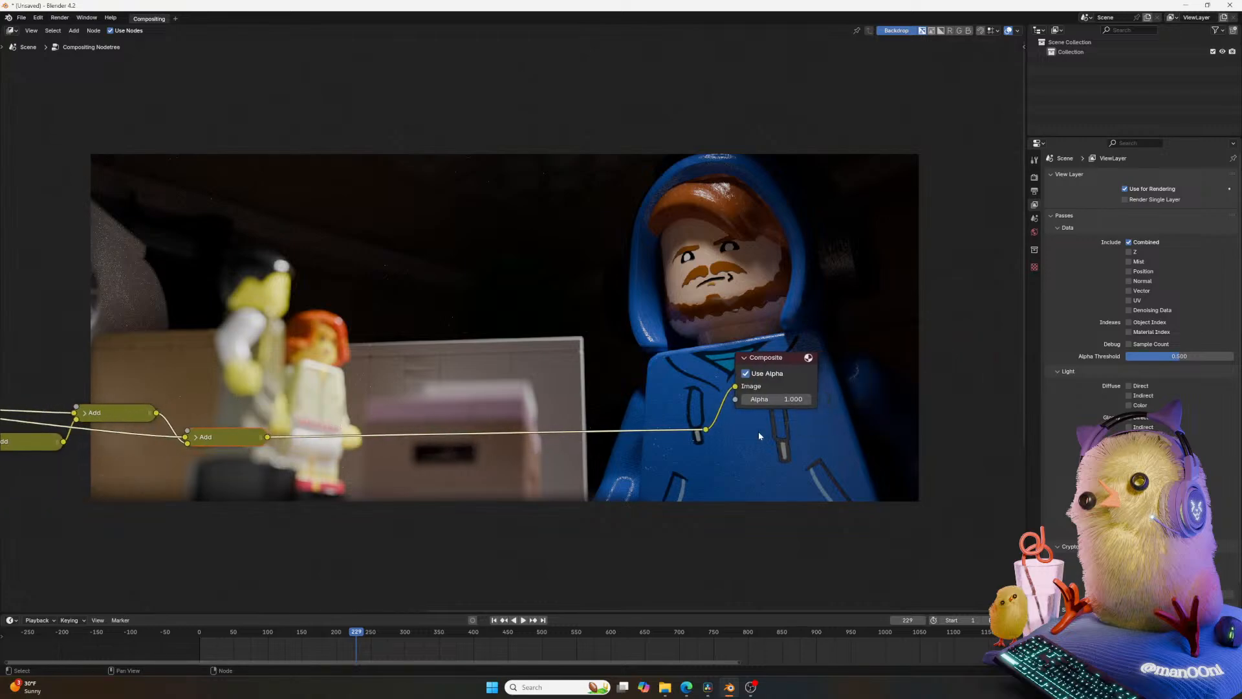
pyautogui.keyDown('ctrl'); pyautogui.keyDown('shift'); pyautogui.click(709, 432); pyautogui.keyUp('shift'); pyautogui.keyUp('ctrl')
pyautogui.moveTo(888, 355); pyautogui.dragTo(780, 419)
# Compare the Combined pass with the output of the last Add node, moving the Env pass's Add node up slightly.
pyautogui.moveTo(148, 359); pyautogui.dragTo(575, 356, button='middle')
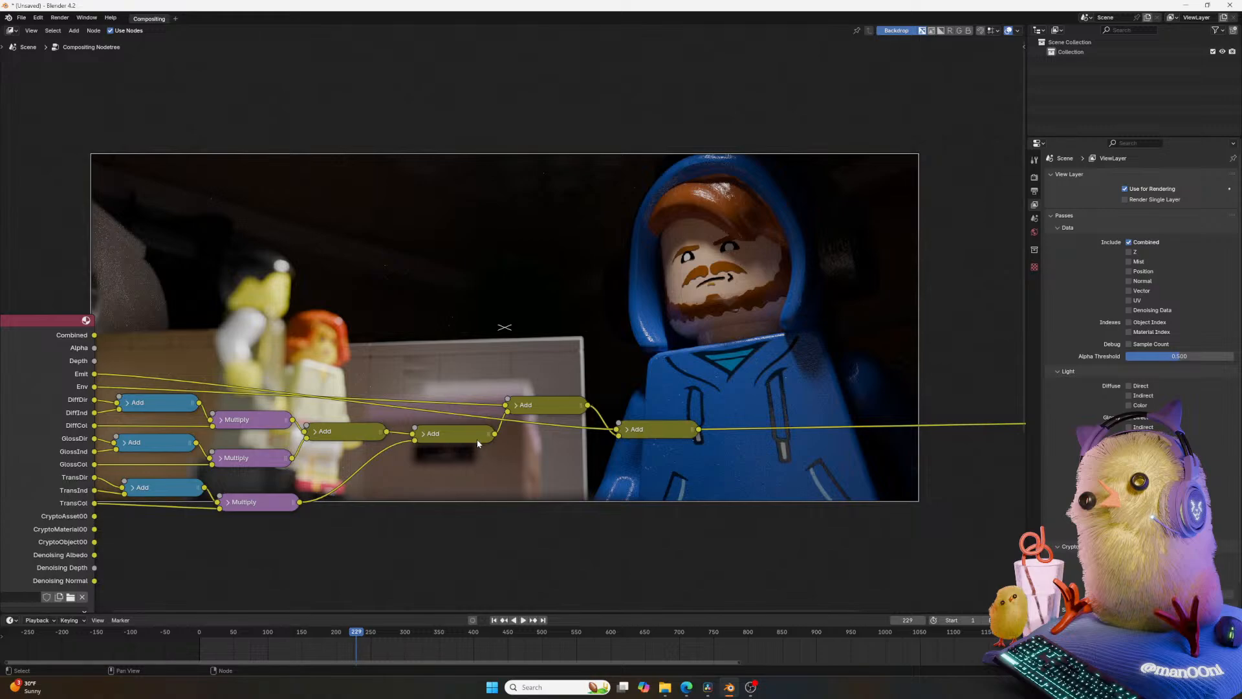
pyautogui.moveTo(547, 411); pyautogui.dragTo(551, 398)
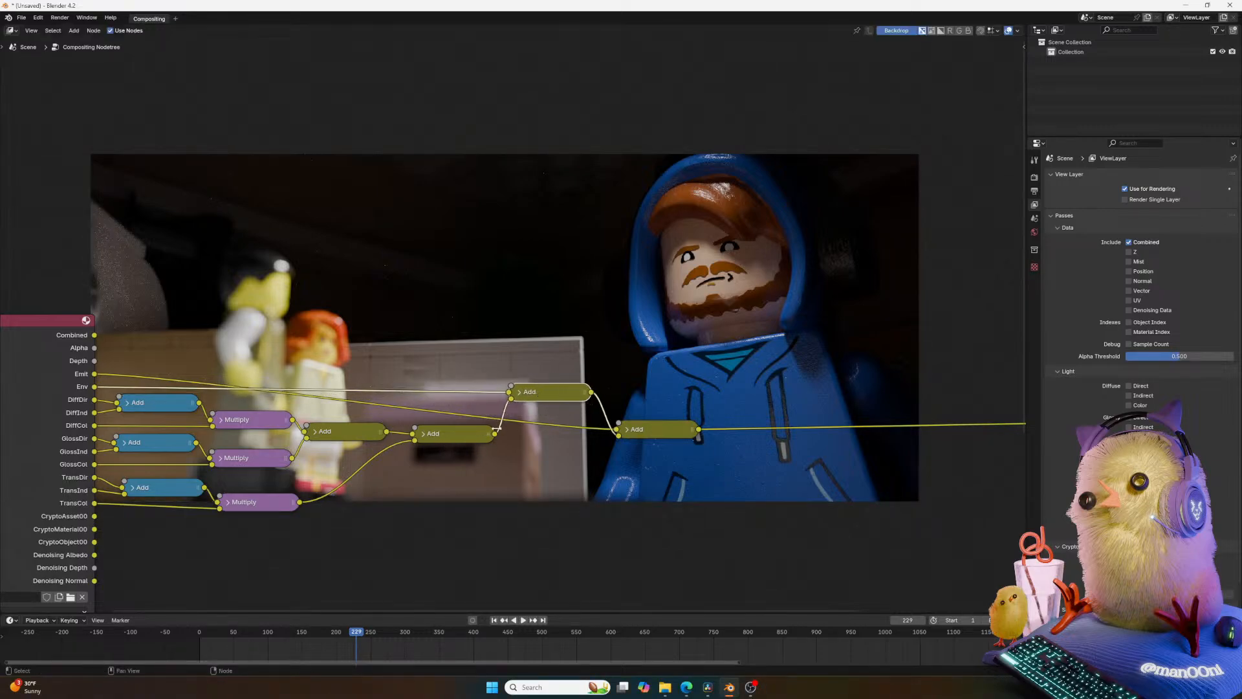
pyautogui.keyDown('ctrl'); pyautogui.keyDown('shift'); pyautogui.click(66, 396); pyautogui.keyUp('shift'); pyautogui.keyUp('ctrl')
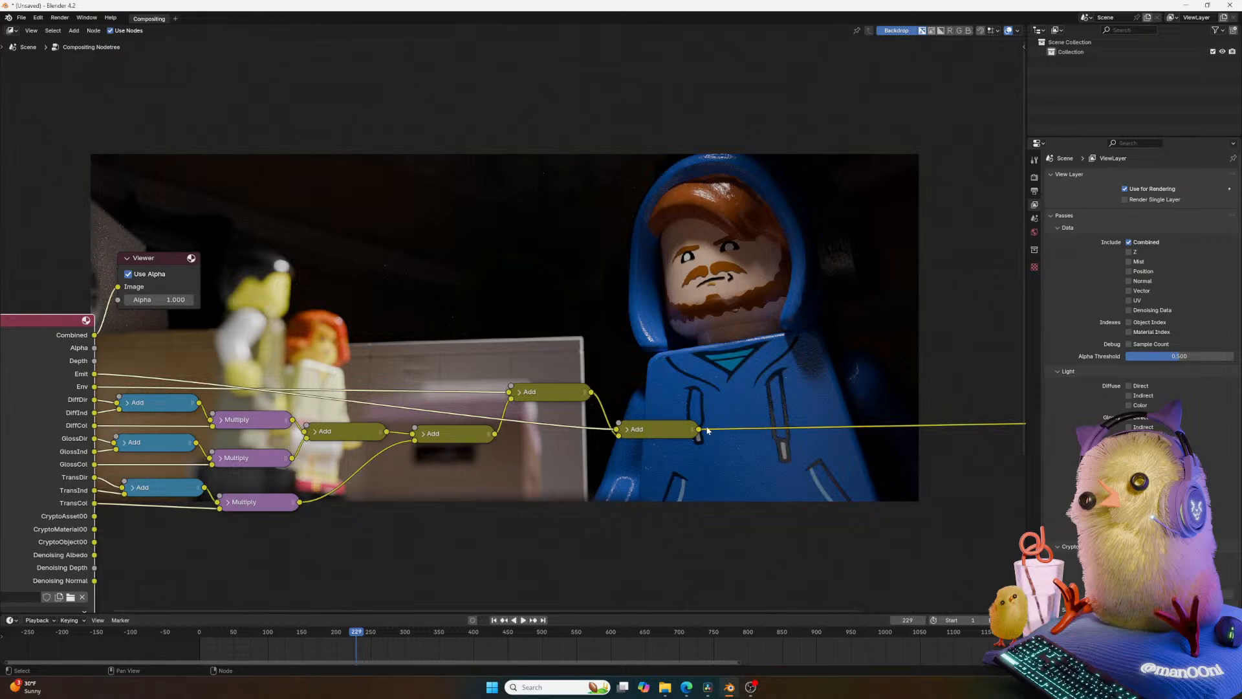
pyautogui.moveTo(743, 432); pyautogui.dragTo(560, 441, button='middle')
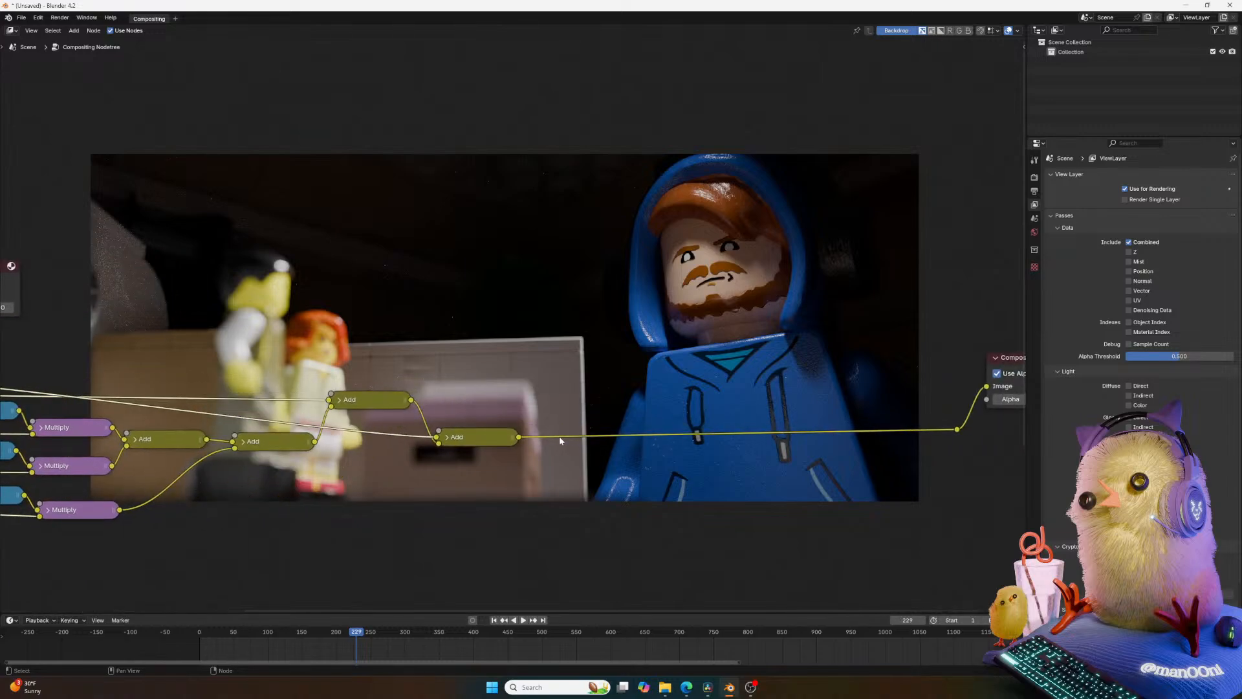
pyautogui.keyDown('ctrl'); pyautogui.keyDown('shift'); pyautogui.click(477, 441); pyautogui.keyUp('shift'); pyautogui.keyUp('ctrl')
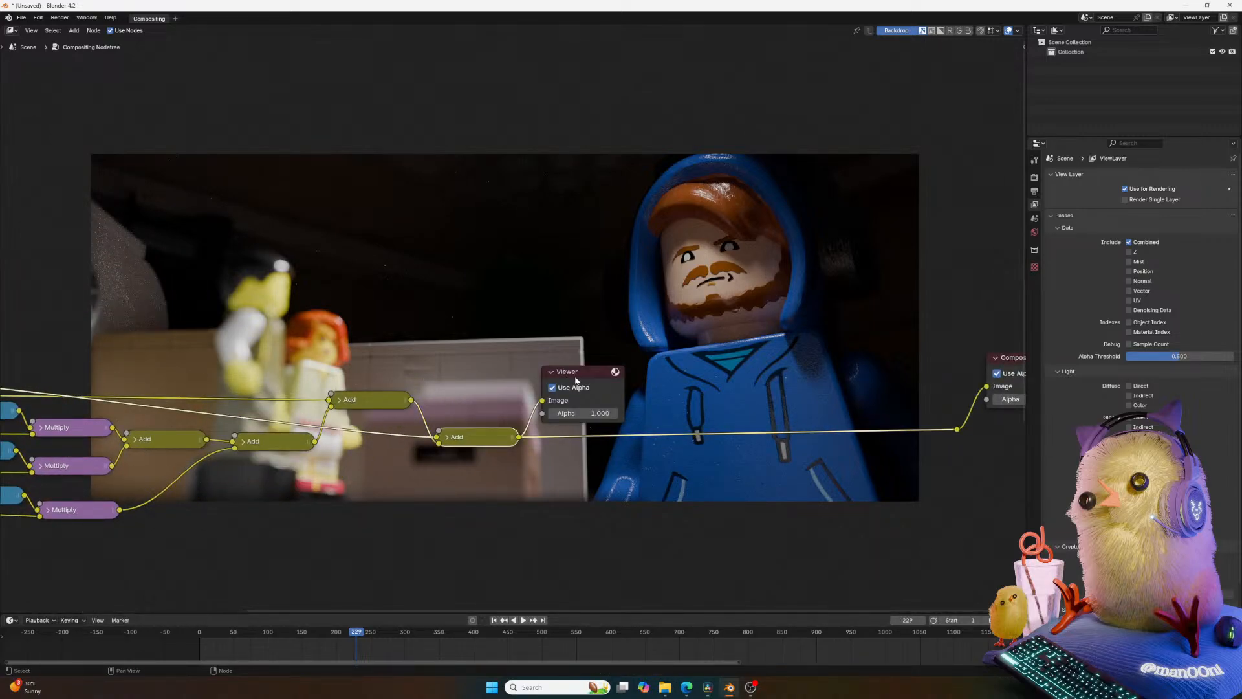
# Collapse the Viewer node, place it beside the Composite node and feed it from the same reroute.
pyautogui.click(551, 372)
pyautogui.moveTo(557, 373); pyautogui.dragTo(982, 429)
pyautogui.moveTo(953, 429); pyautogui.dragTo(695, 460, button='middle')
pyautogui.moveTo(770, 463); pyautogui.dragTo(789, 460)
pyautogui.moveTo(698, 460); pyautogui.dragTo(752, 444)
pyautogui.click(754, 449)
# Collapse the Composite node and stack it with the Viewer node at the end of the main link.
pyautogui.click(759, 390)
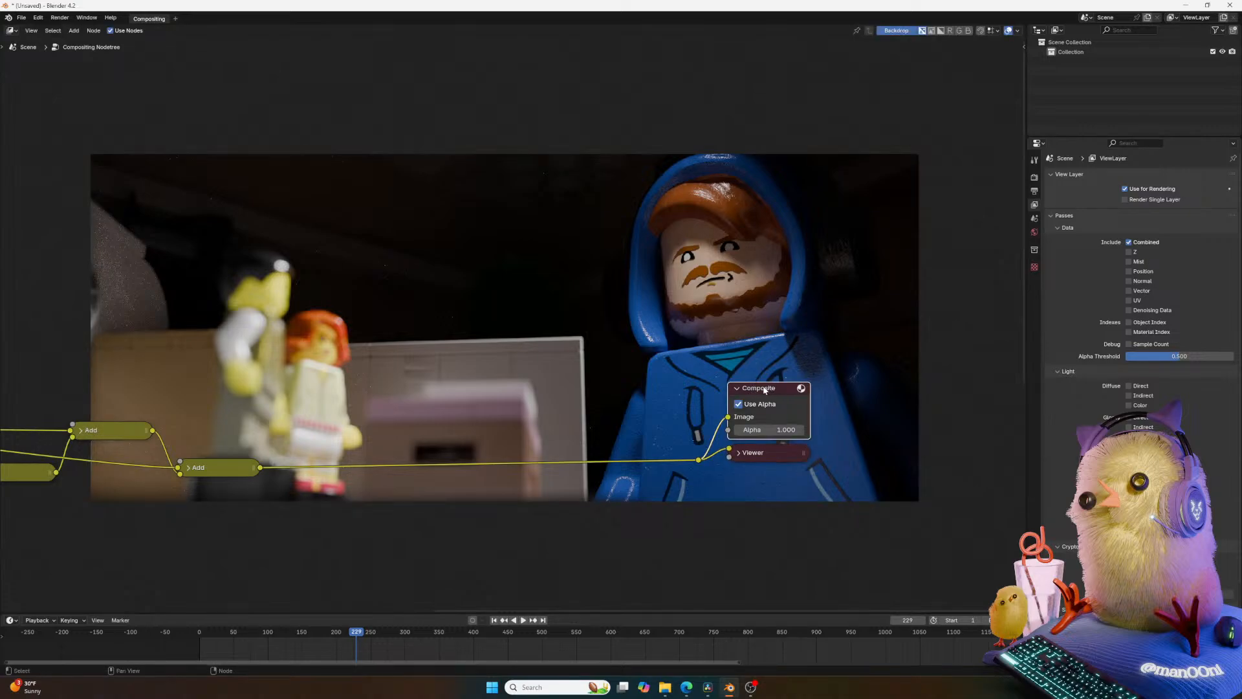
pyautogui.press('h')
pyautogui.moveTo(827, 331); pyautogui.dragTo(760, 465)
pyautogui.press('s')
pyautogui.press('y')
pyautogui.press('g')
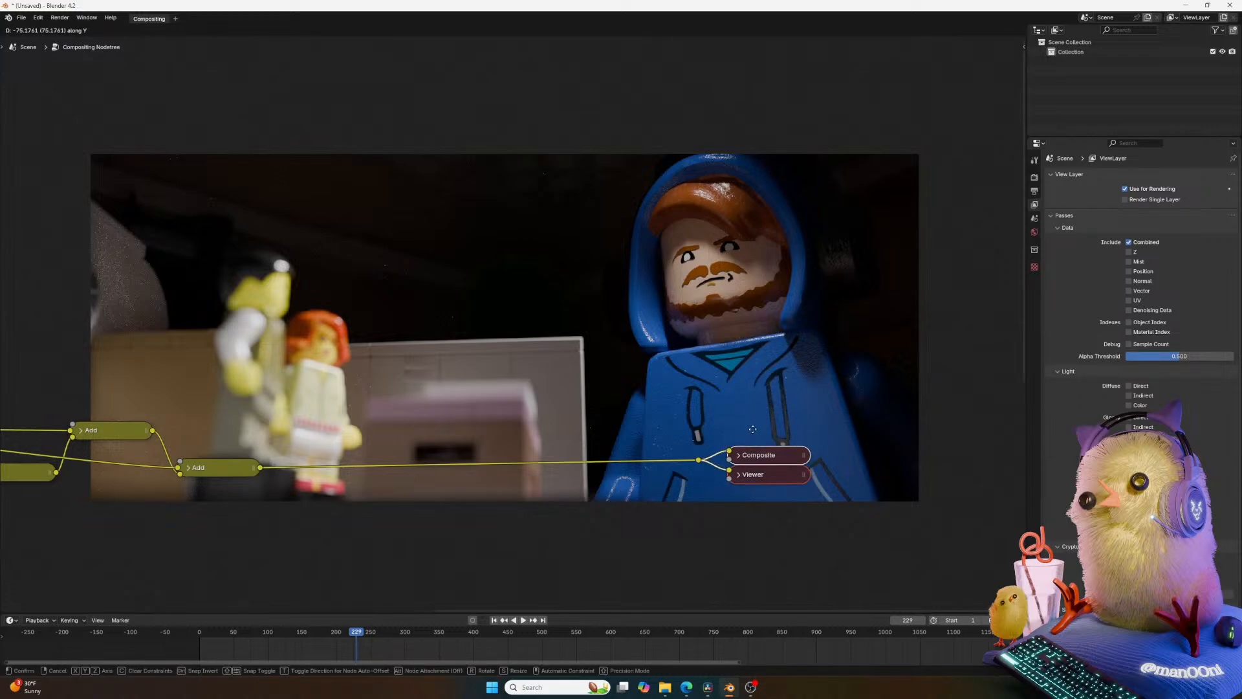
pyautogui.click(768, 428)
# Move the reroute along X so it sits closer to the Composite and Viewer nodes.
pyautogui.moveTo(654, 440); pyautogui.dragTo(580, 416, button='middle')
pyautogui.click(623, 434)
pyautogui.scroll(2, 671, 408)
pyautogui.press('g')
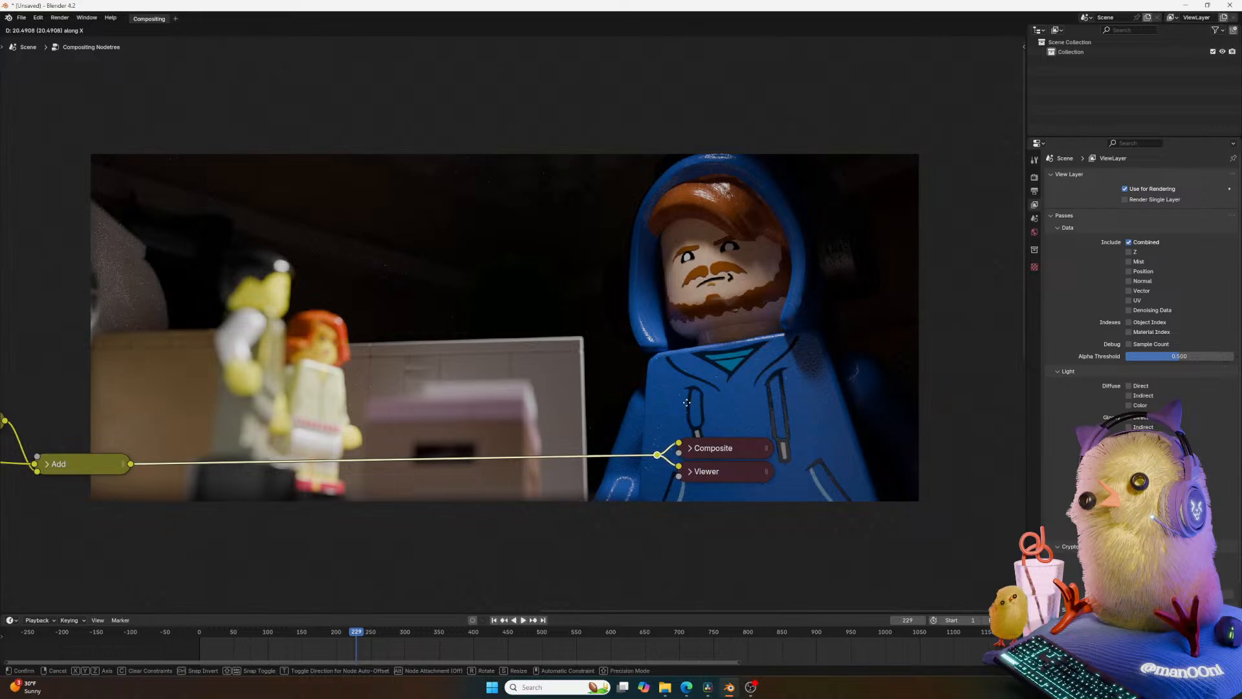
pyautogui.click(697, 402)
# Reposition the Add nodes in the pass chain, lowering the Env pass's Add node into the row.
pyautogui.moveTo(698, 403); pyautogui.dragTo(547, 414, button='middle')
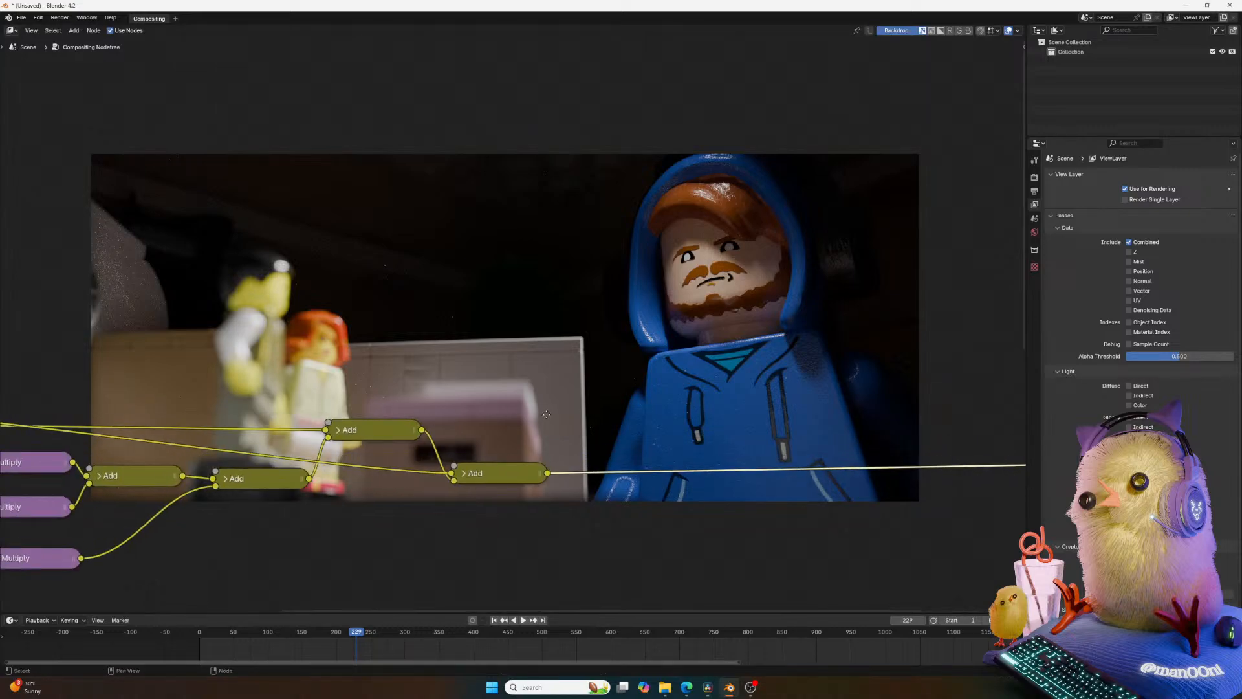
pyautogui.moveTo(669, 398); pyautogui.dragTo(403, 395, button='middle')
pyautogui.moveTo(546, 374); pyautogui.dragTo(822, 353, button='middle')
pyautogui.keyDown('ctrl'); pyautogui.moveTo(648, 355); pyautogui.dragTo(646, 478, button='middle'); pyautogui.keyUp('ctrl')
pyautogui.moveTo(331, 320); pyautogui.dragTo(499, 319, button='middle')
pyautogui.keyDown('ctrl'); pyautogui.moveTo(499, 319); pyautogui.dragTo(499, 193, button='middle'); pyautogui.keyUp('ctrl')
pyautogui.moveTo(438, 456); pyautogui.dragTo(435, 461)
pyautogui.moveTo(580, 466)
pyautogui.mouseDown()
pyautogui.moveTo(554, 510)
pyautogui.moveTo(562, 466)
pyautogui.mouseUp()
pyautogui.hotkey('ctrl', 'z')
pyautogui.click(671, 408)
pyautogui.click(671, 408)
pyautogui.moveTo(695, 413); pyautogui.dragTo(690, 449)
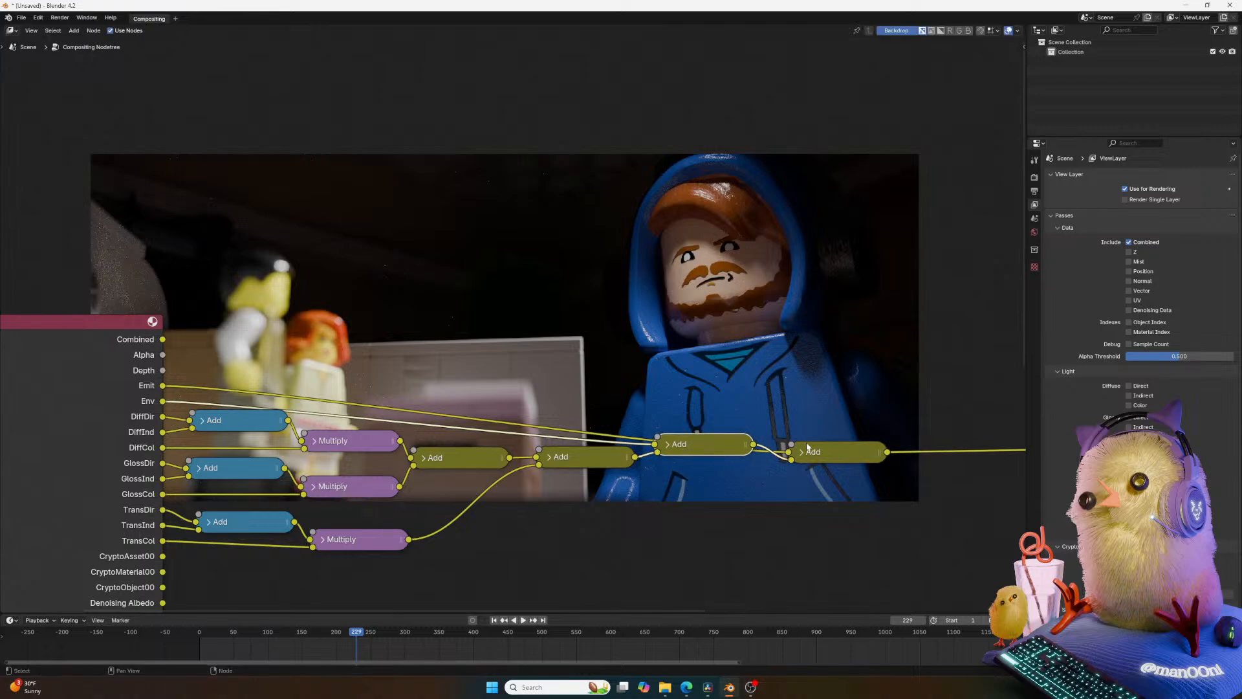
# Move the Add node that brings in the Emit pass into place at the end of the row.
pyautogui.moveTo(805, 449); pyautogui.dragTo(704, 471, button='middle')
pyautogui.click(701, 475)
pyautogui.click(702, 475)
pyautogui.moveTo(730, 477); pyautogui.dragTo(718, 450)
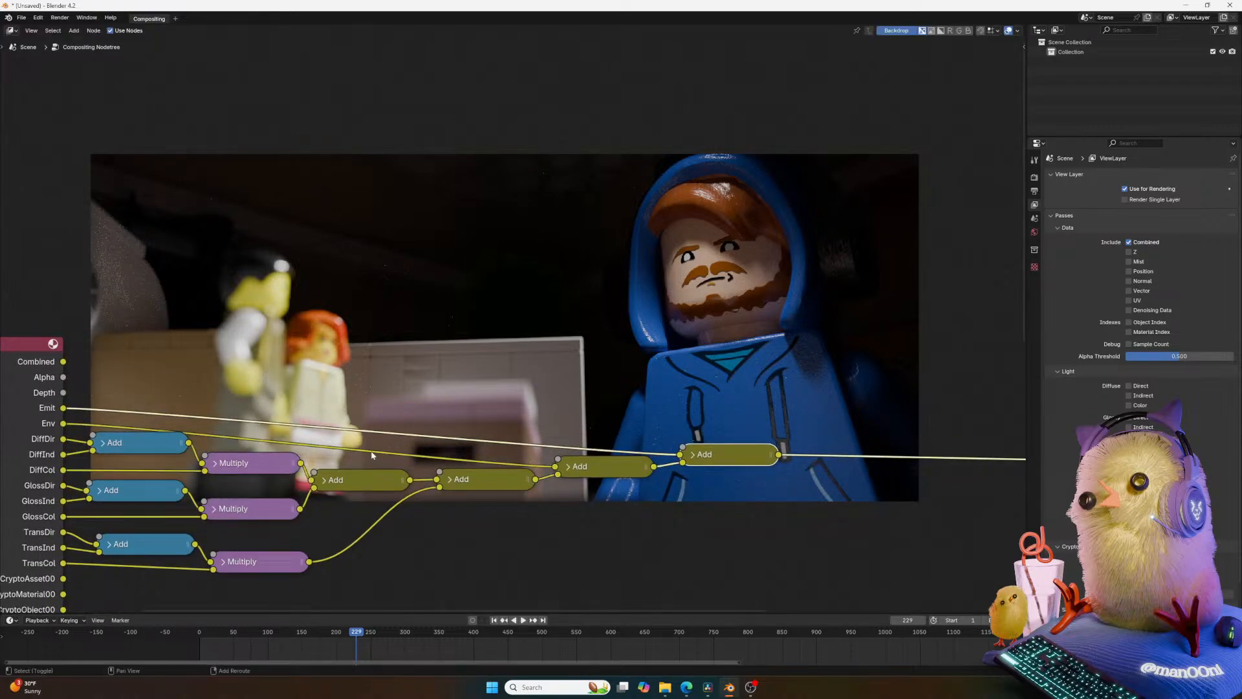
# Tidy the diffuse, glossy and transmission nodes and align the three Multiply nodes by scaling them to 0 along X.
pyautogui.moveTo(372, 452); pyautogui.dragTo(600, 451, button='middle')
pyautogui.moveTo(343, 445); pyautogui.dragTo(335, 456)
pyautogui.click(354, 489)
pyautogui.moveTo(352, 546); pyautogui.dragTo(345, 537)
pyautogui.moveTo(470, 557); pyautogui.dragTo(462, 547)
pyautogui.press('s')
pyautogui.press('x')
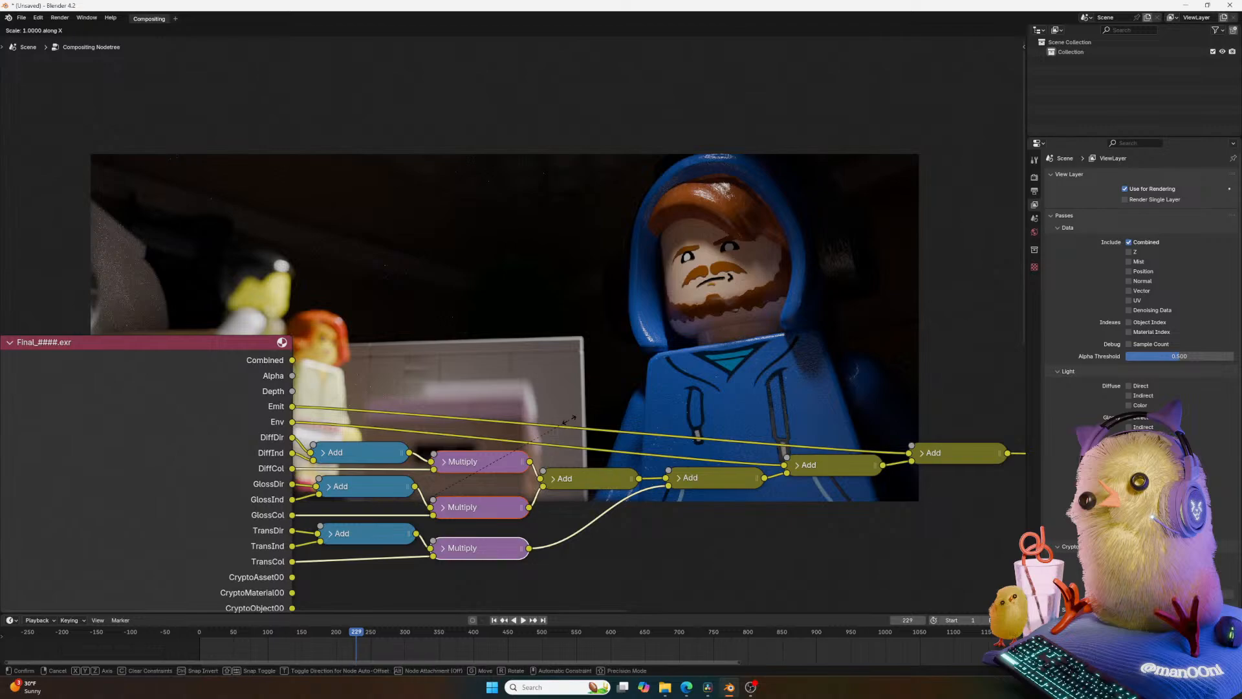
pyautogui.press('0')
pyautogui.press('Return')
# Align the three blue Add nodes beside the image sequence node by scaling them to 0 along X.
pyautogui.moveTo(392, 374); pyautogui.dragTo(383, 537)
pyautogui.press('s')
pyautogui.press('x')
pyautogui.press('0')
pyautogui.press('Return')
# Preview the Combined pass against the final Add node's output, and return the Viewer node below the Composite node.
pyautogui.moveTo(665, 374); pyautogui.dragTo(482, 395, button='middle')
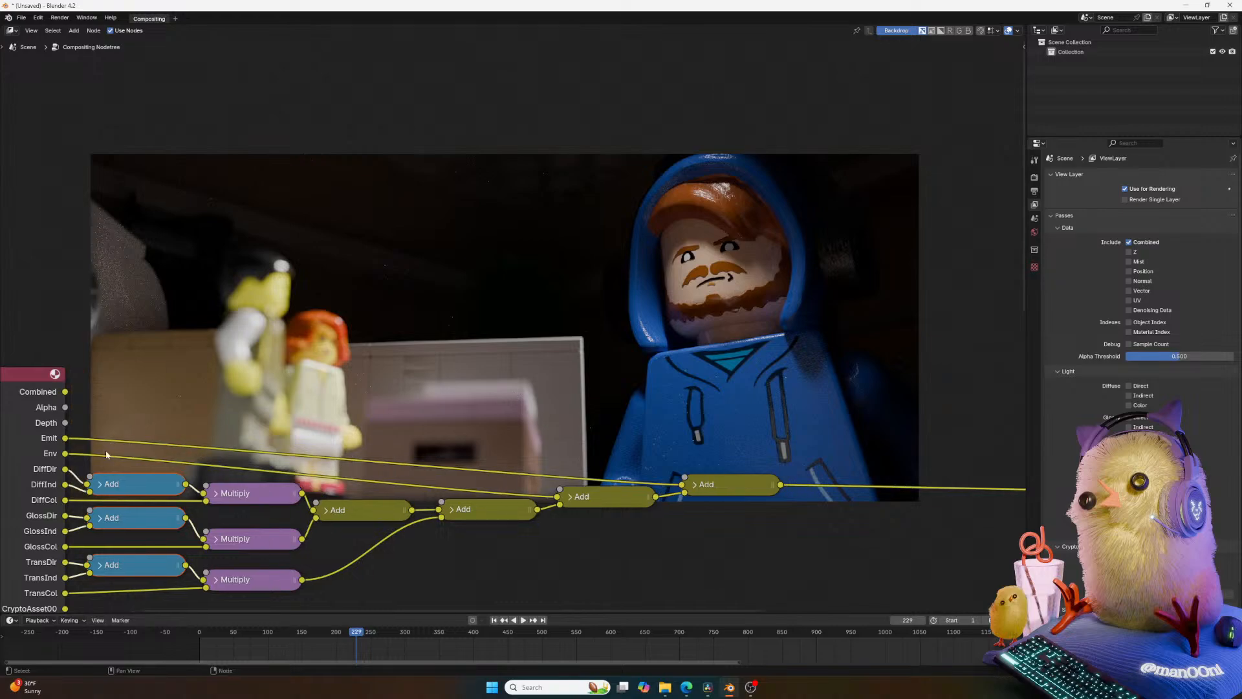
pyautogui.keyDown('ctrl'); pyautogui.keyDown('shift'); pyautogui.click(47, 404); pyautogui.keyUp('shift'); pyautogui.keyUp('ctrl')
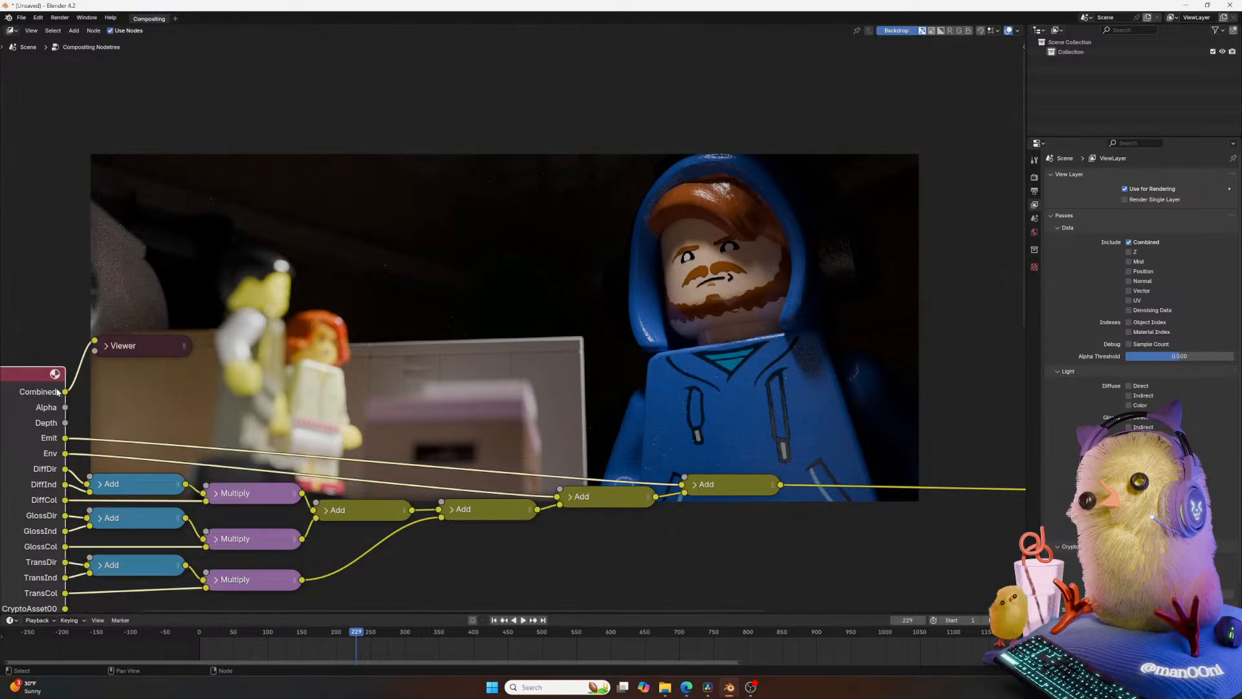
pyautogui.moveTo(324, 382); pyautogui.dragTo(136, 395, button='middle')
pyautogui.moveTo(663, 437); pyautogui.dragTo(446, 421, button='middle')
pyautogui.keyDown('ctrl'); pyautogui.keyDown('shift'); pyautogui.click(164, 452); pyautogui.keyUp('shift'); pyautogui.keyUp('ctrl')
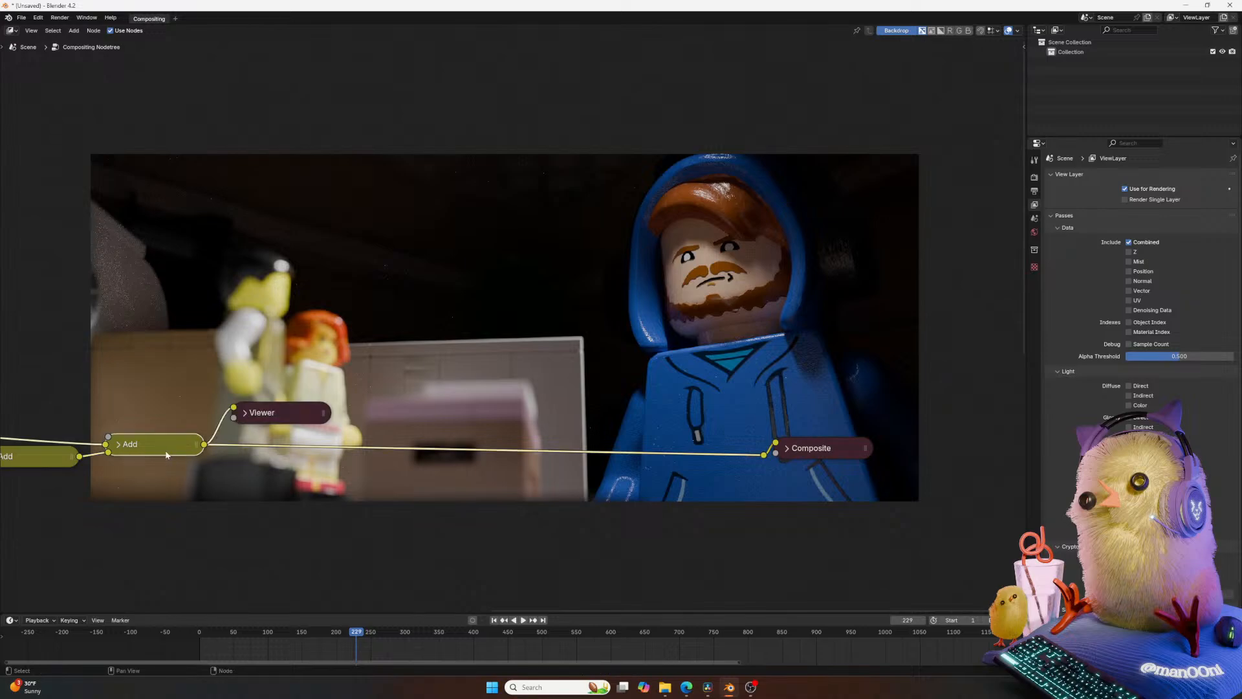
pyautogui.moveTo(298, 409); pyautogui.dragTo(840, 470)
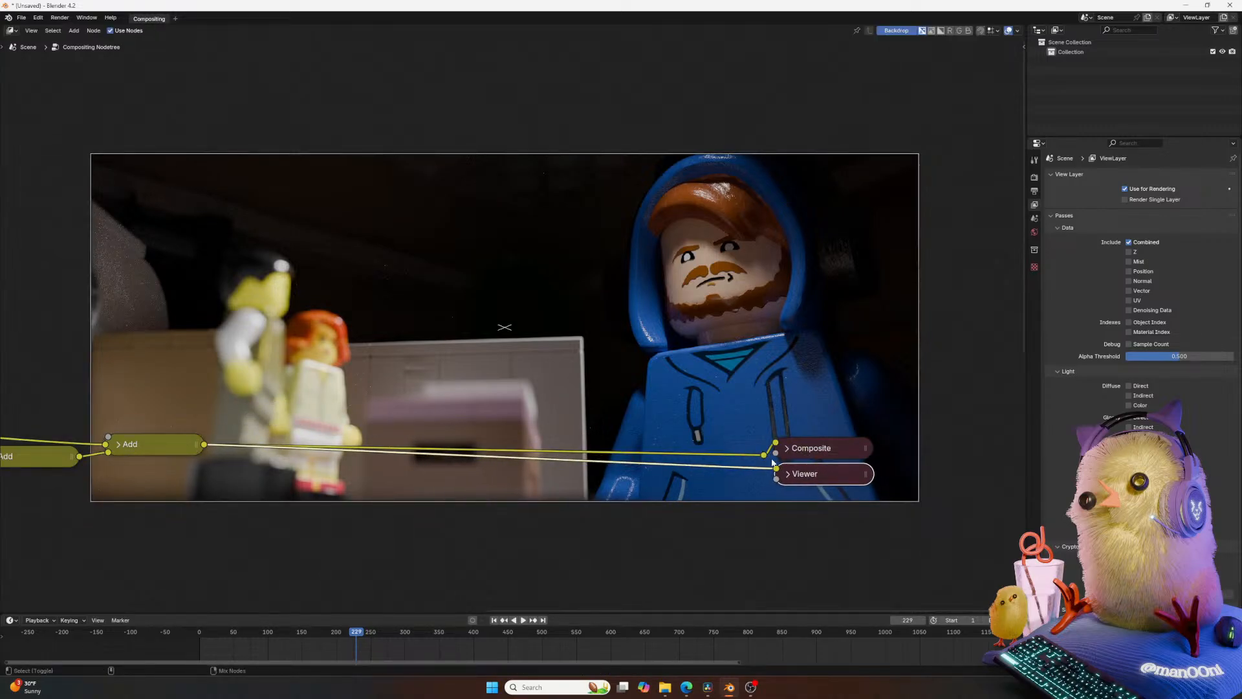
pyautogui.moveTo(505, 506); pyautogui.dragTo(751, 511, button='middle')
pyautogui.moveTo(246, 508); pyautogui.dragTo(795, 452, button='middle')
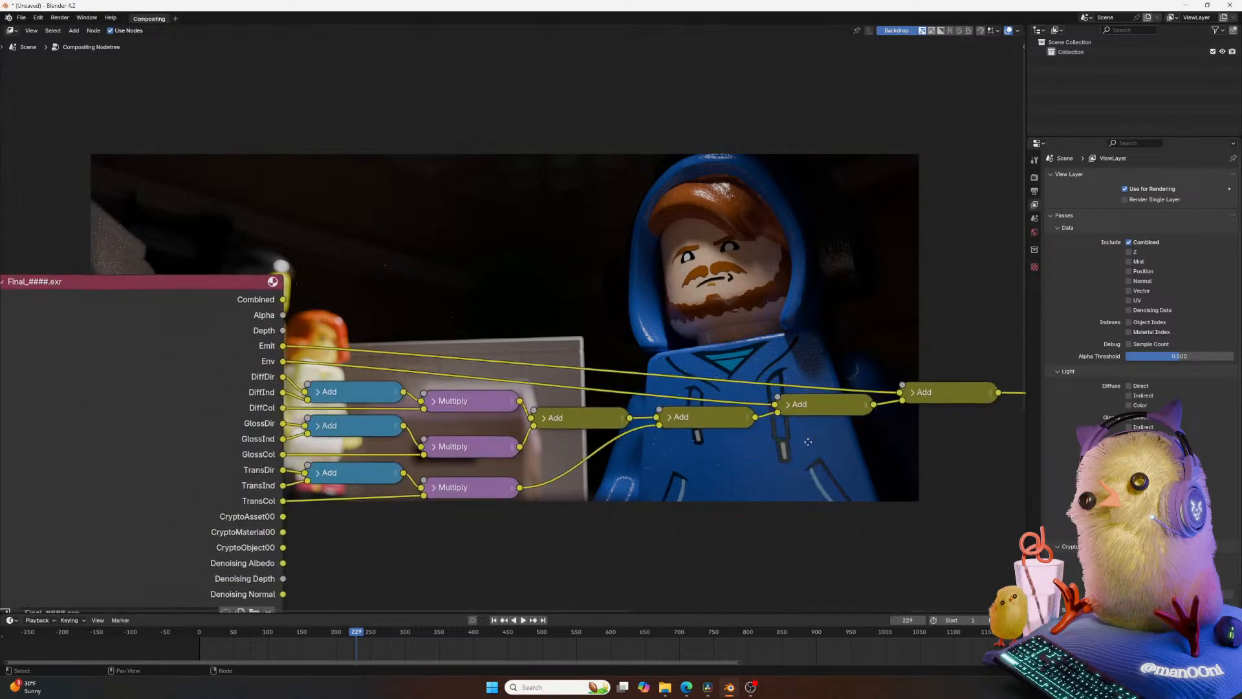
# Switch to DaVinci Resolve and examine the Color, Aux and common settings of the ChannelBooleans2 node.
pyautogui.click(707, 692)
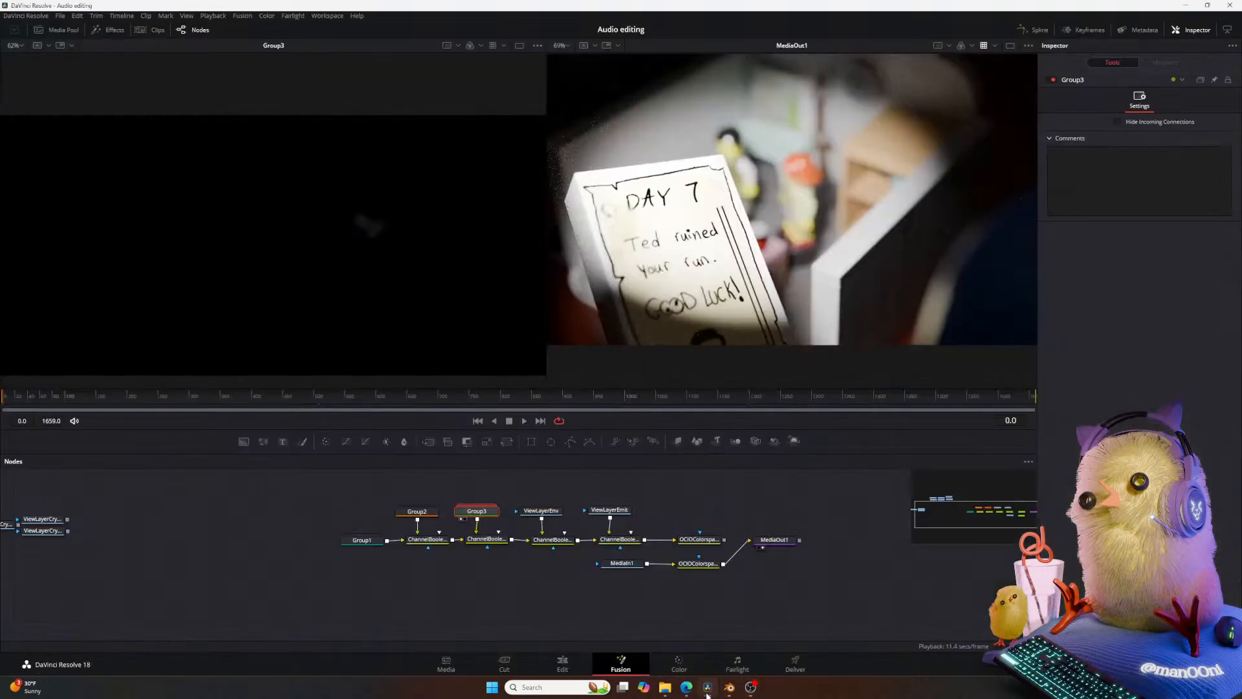
pyautogui.moveTo(449, 570); pyautogui.dragTo(552, 550, button='middle')
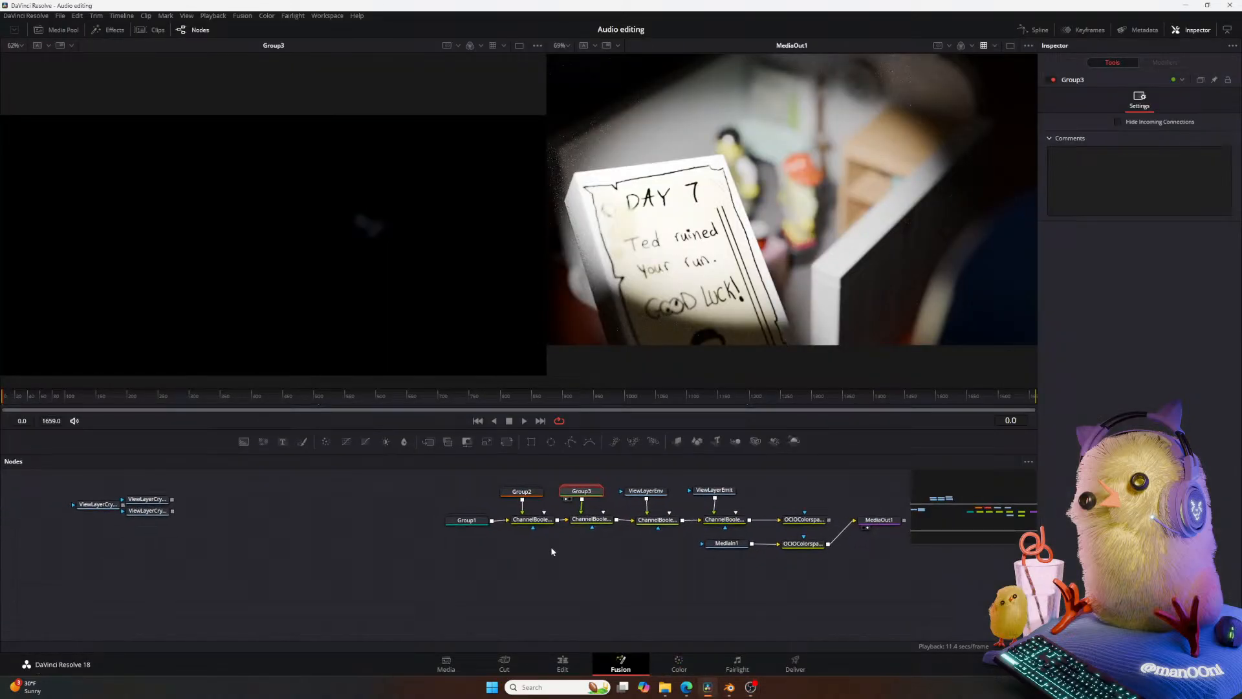
pyautogui.keyDown('ctrl'); pyautogui.scroll(3, 538, 548); pyautogui.keyUp('ctrl')
pyautogui.moveTo(519, 511); pyautogui.dragTo(517, 542, button='middle')
pyautogui.click(519, 502)
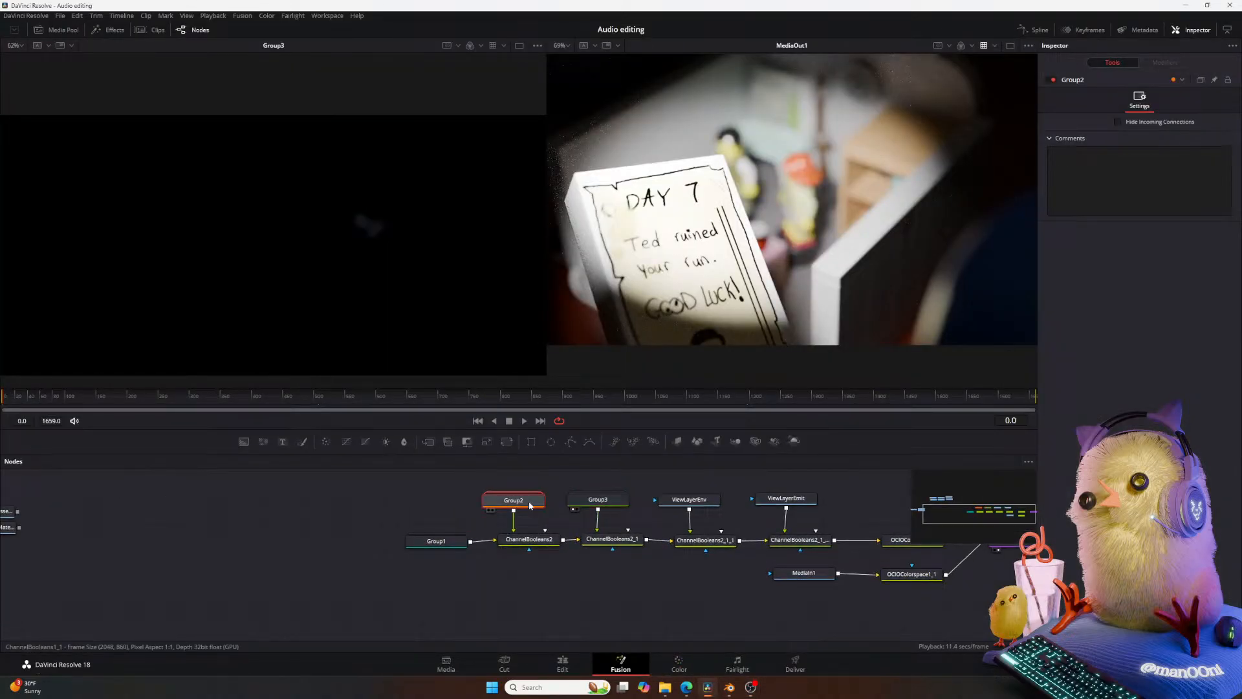
pyautogui.click(534, 541)
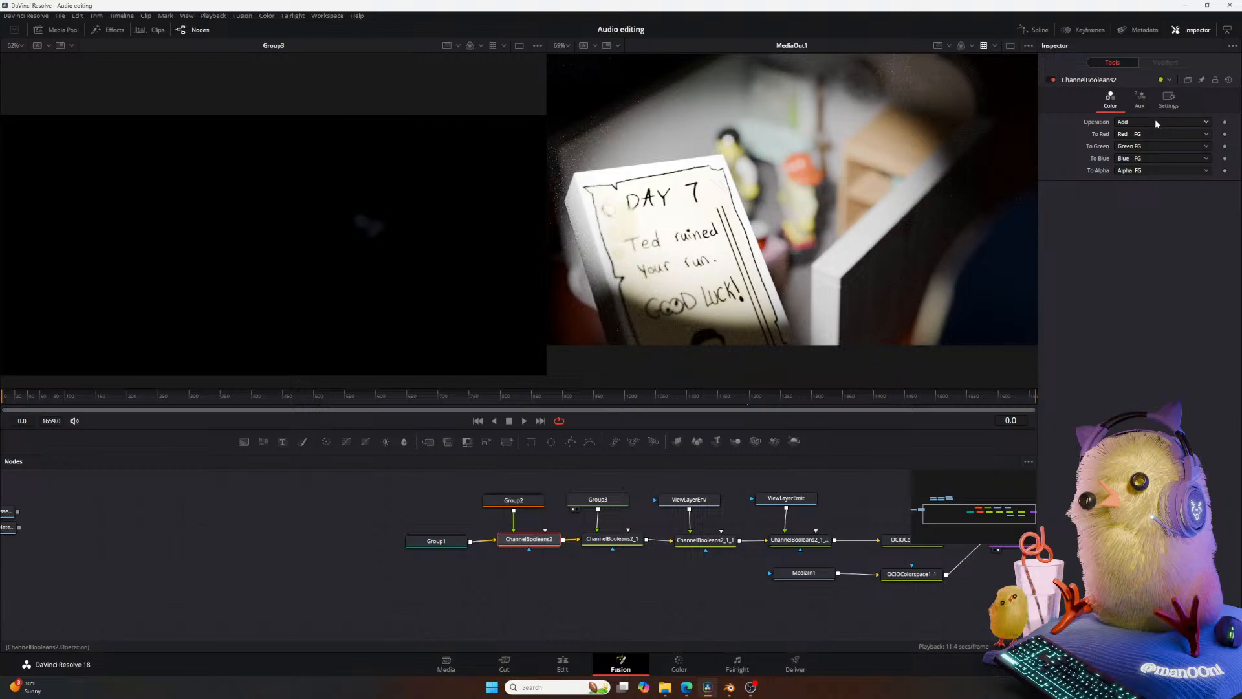
pyautogui.click(1139, 98)
pyautogui.click(1168, 99)
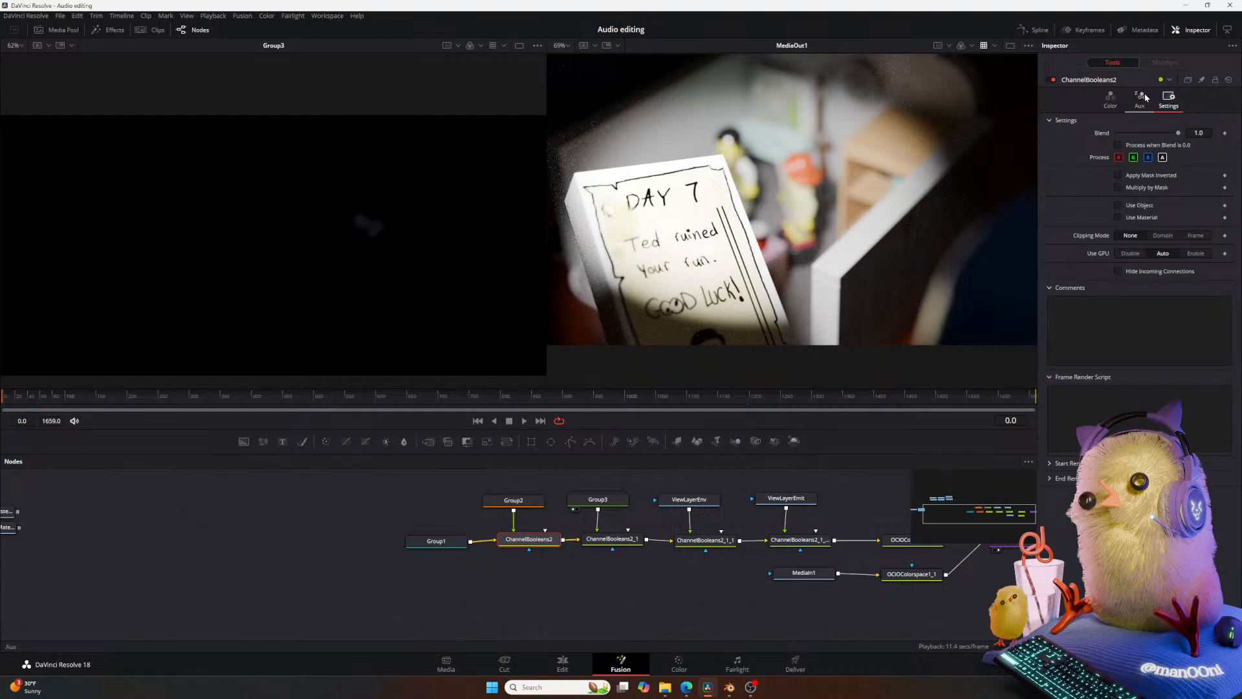
pyautogui.click(1142, 99)
pyautogui.click(1112, 99)
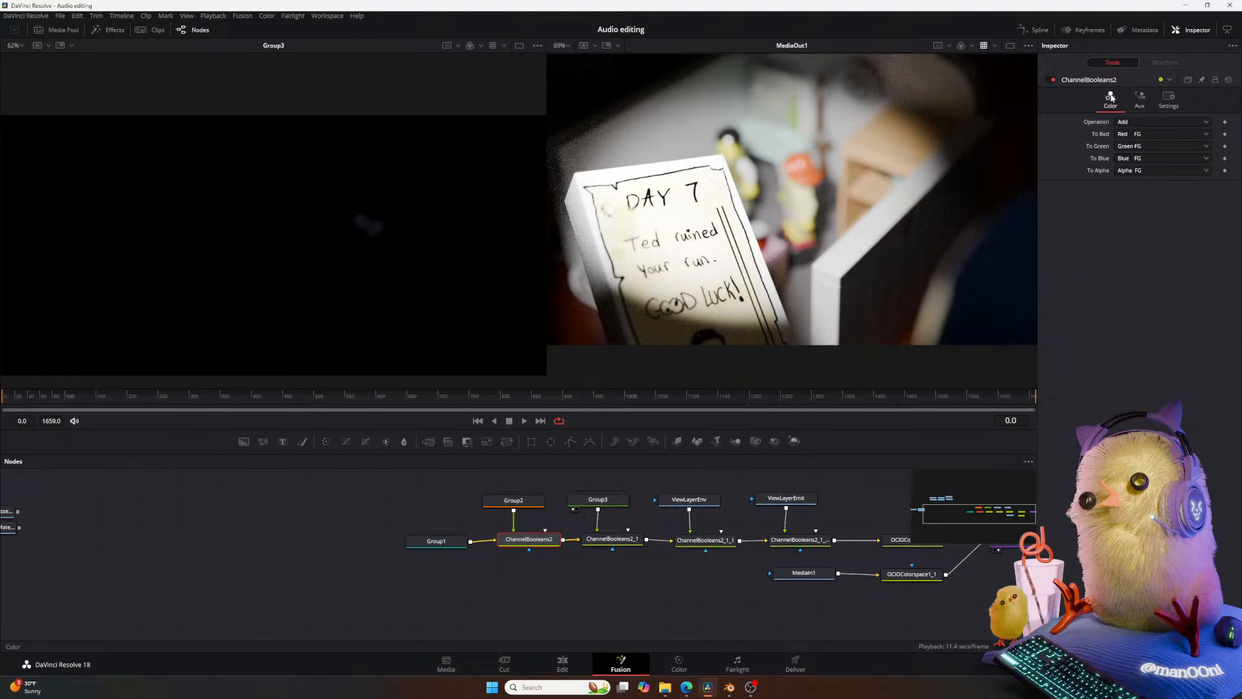
# Compare the rebuilt and original images by feeding MediaOut1 from OCIOColorspace1, and reconnect OCIOColorspace1_1 to it.
pyautogui.moveTo(837, 542); pyautogui.dragTo(420, 549, button='middle')
pyautogui.moveTo(531, 548); pyautogui.dragTo(619, 557)
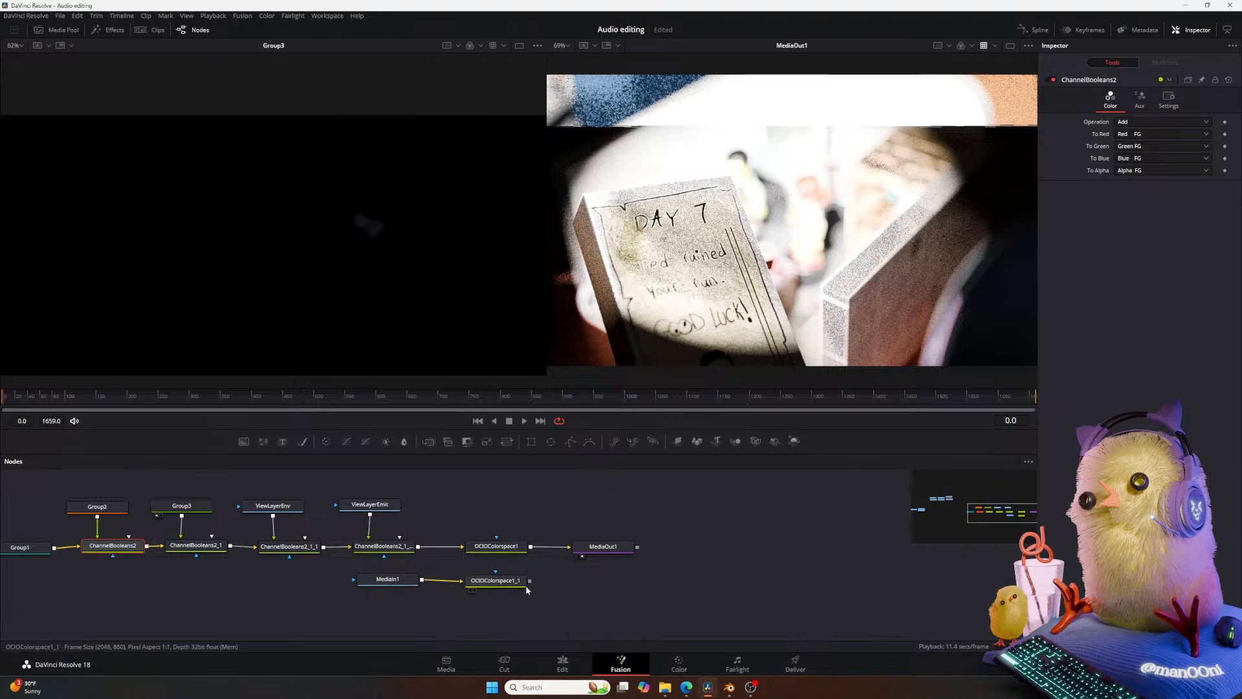
pyautogui.moveTo(529, 580); pyautogui.dragTo(603, 547)
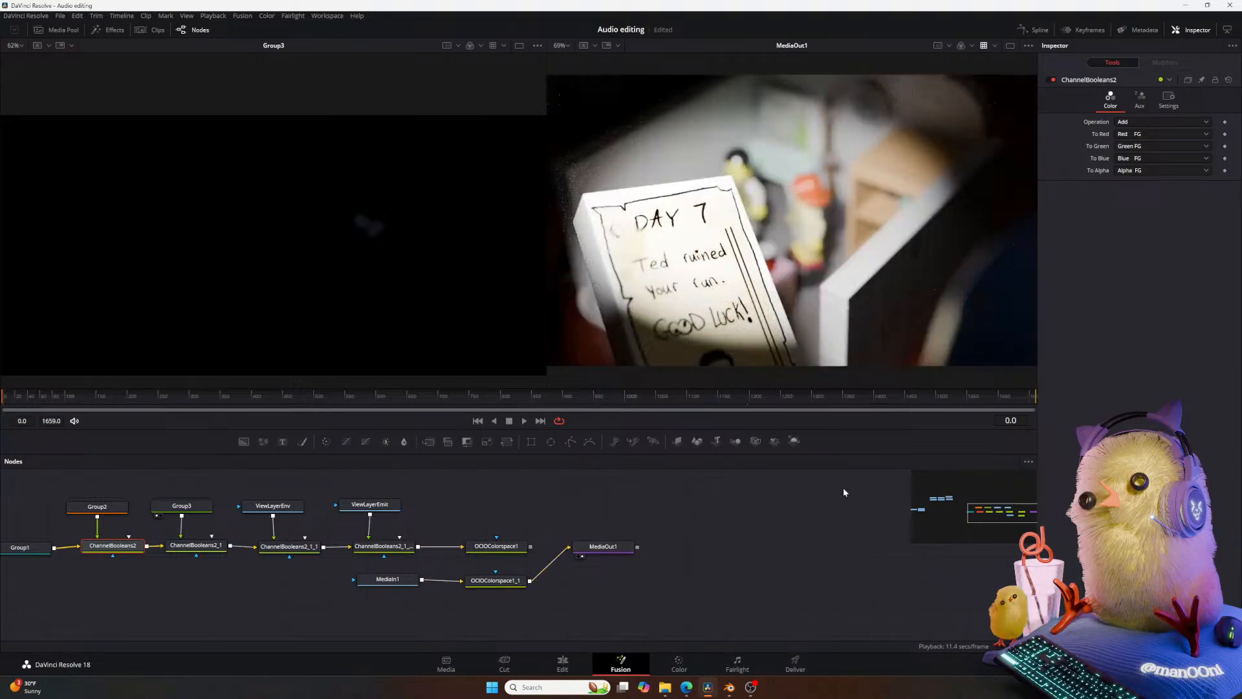
pyautogui.moveTo(585, 586); pyautogui.dragTo(819, 578, button='middle')
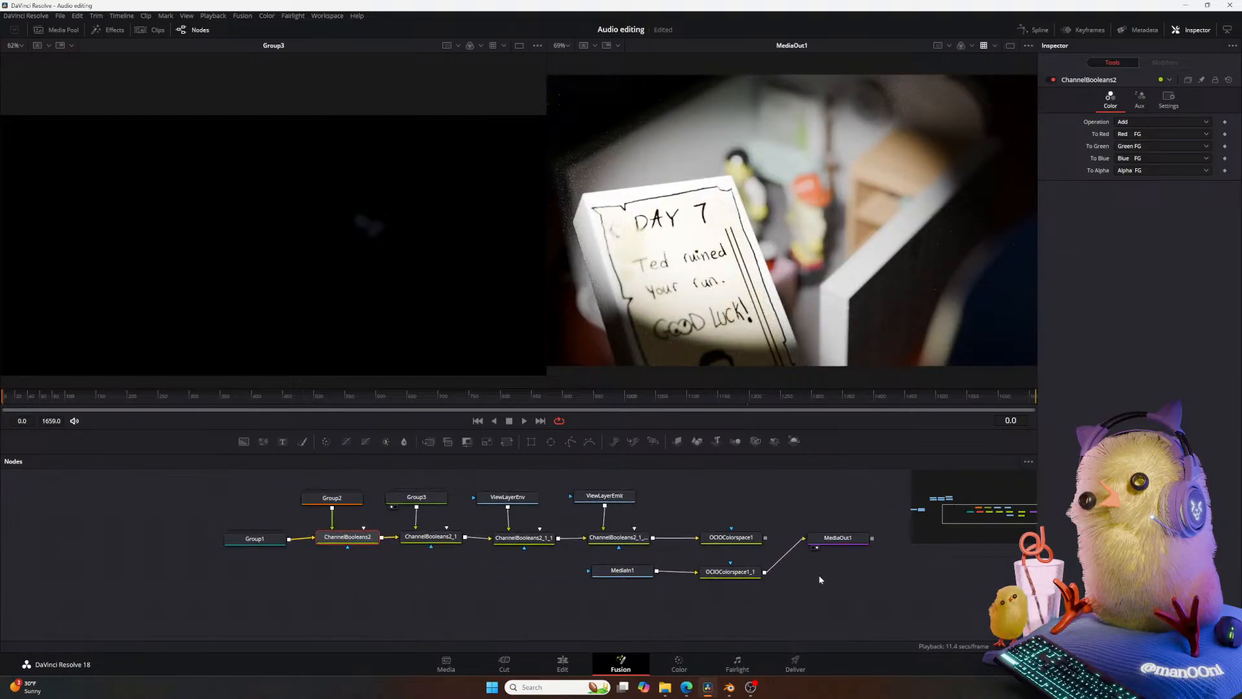
# Switch back to Blender and shift the diffuse, glossy and transmission Add nodes toward the image sequence node.
pyautogui.click(731, 689)
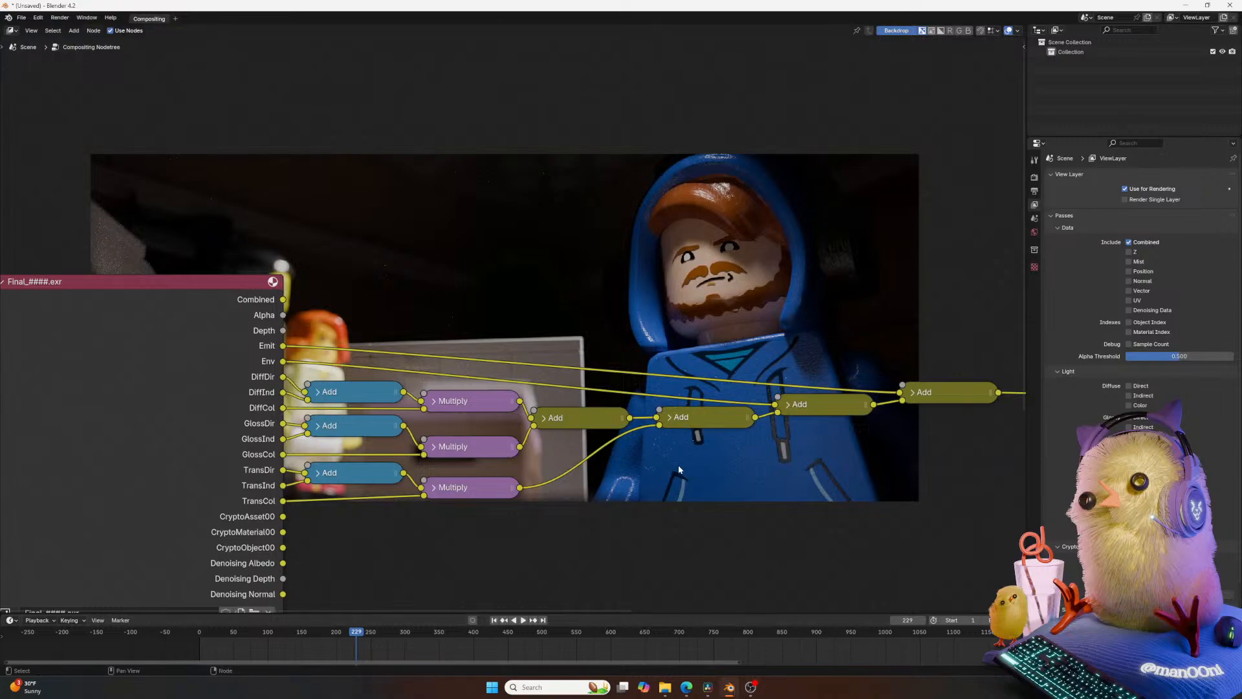
pyautogui.moveTo(678, 465); pyautogui.dragTo(673, 474, button='middle')
pyautogui.moveTo(333, 399); pyautogui.dragTo(324, 388)
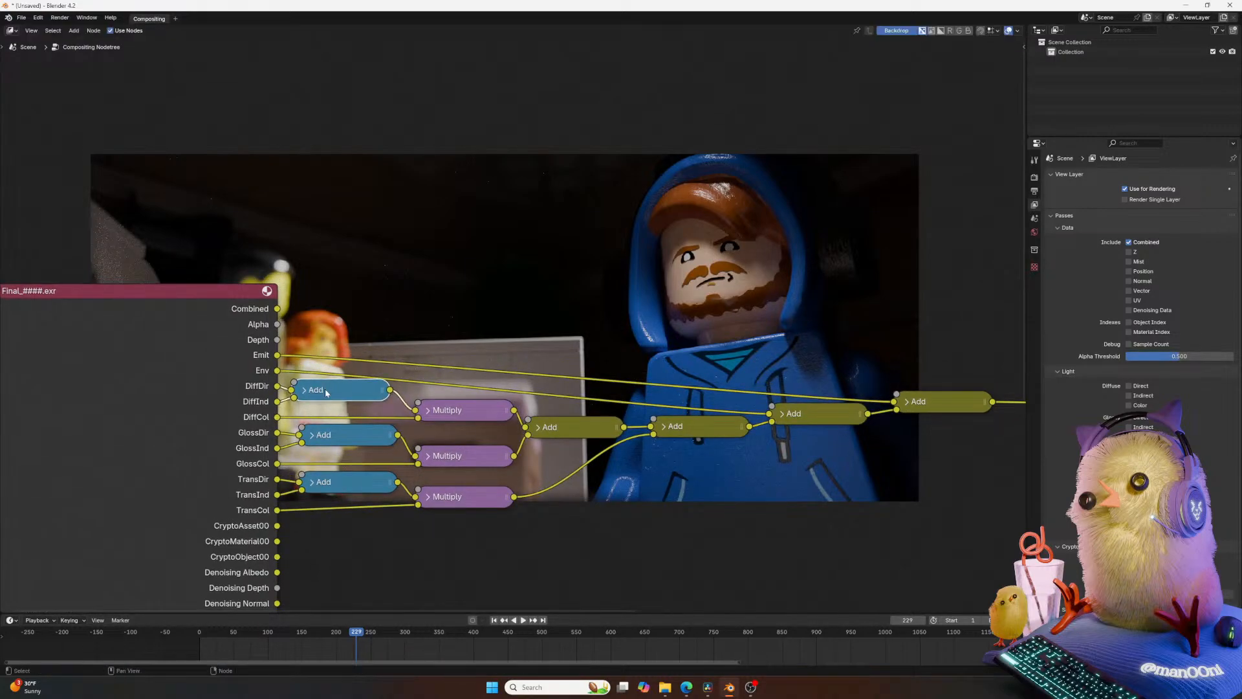
pyautogui.moveTo(320, 439); pyautogui.dragTo(315, 440)
pyautogui.moveTo(324, 489); pyautogui.dragTo(323, 489)
# Nudge the upper two Multiply nodes and realign the Multiply column with an X scale of 0.
pyautogui.moveTo(477, 412); pyautogui.dragTo(458, 409)
pyautogui.moveTo(452, 457); pyautogui.dragTo(444, 456)
pyautogui.press('s')
pyautogui.press('x')
pyautogui.press('0')
pyautogui.press('Return')
# Adjust the spacing of the four olive Add nodes that combine the light groups with the Env and Emit passes.
pyautogui.moveTo(551, 412); pyautogui.dragTo(513, 421, button='middle')
pyautogui.moveTo(526, 439); pyautogui.dragTo(523, 440)
pyautogui.click(625, 436)
pyautogui.click(625, 436)
pyautogui.moveTo(642, 435); pyautogui.dragTo(632, 437)
pyautogui.moveTo(759, 420); pyautogui.dragTo(742, 414)
pyautogui.moveTo(729, 427); pyautogui.dragTo(593, 443, button='middle')
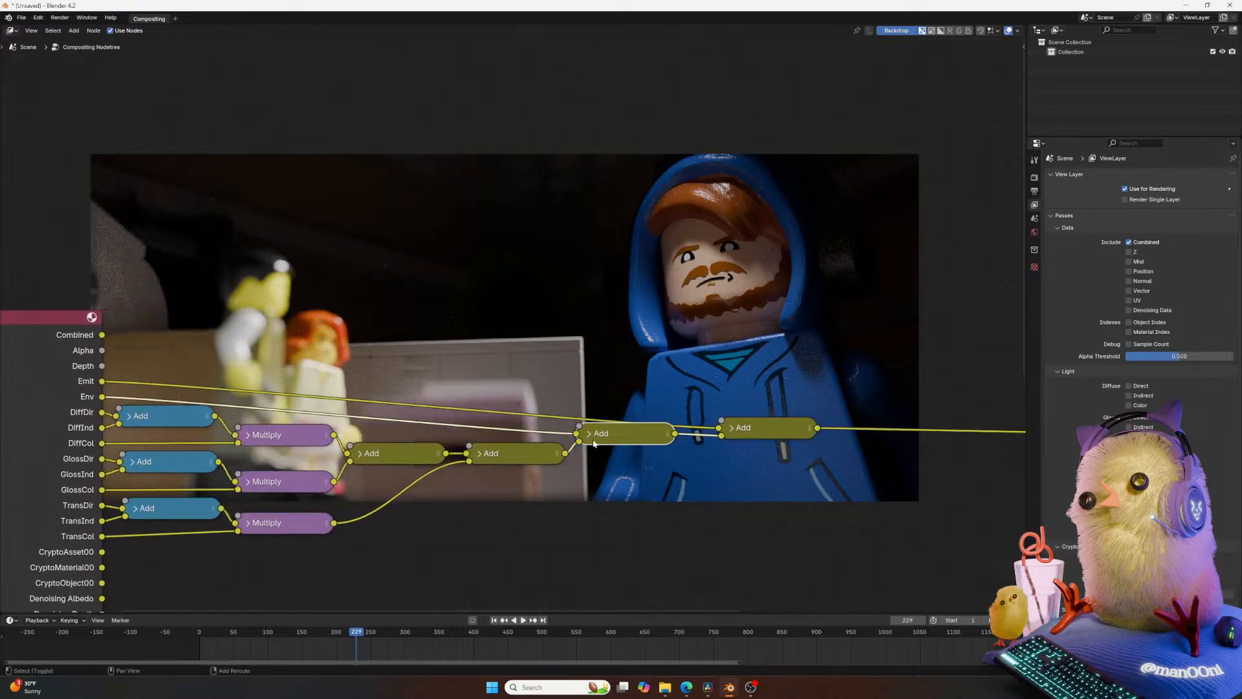
pyautogui.moveTo(773, 433); pyautogui.dragTo(763, 427)
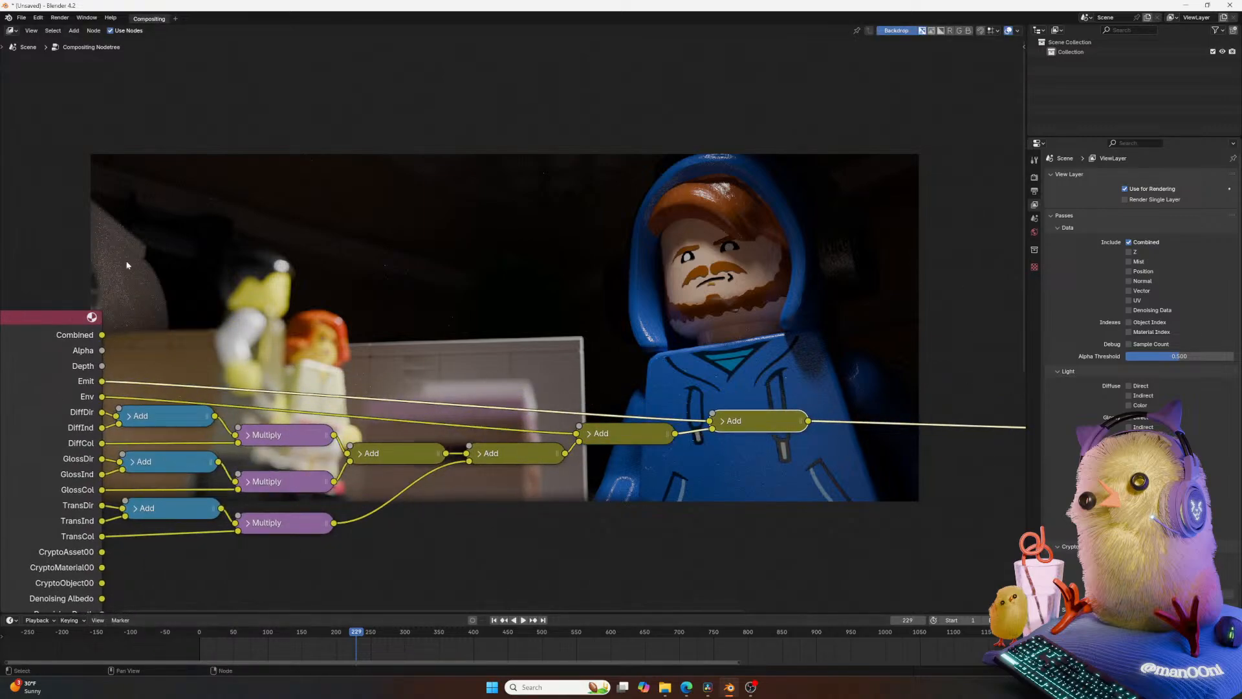
# Widen the compositor editor across the properties area and bring the whole node tree into view.
pyautogui.scroll(-2, 566, 345)
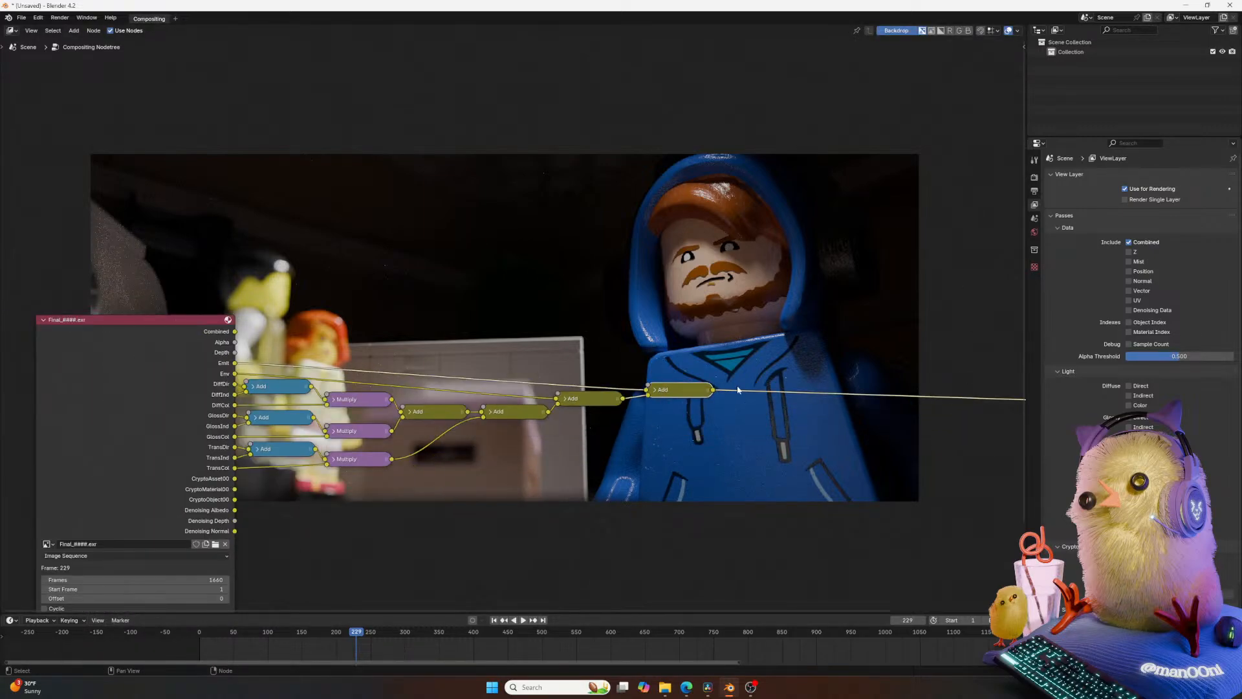
pyautogui.moveTo(1026, 304); pyautogui.dragTo(1237, 304)
pyautogui.moveTo(624, 549); pyautogui.dragTo(517, 471, button='middle')
pyautogui.moveTo(500, 400); pyautogui.dragTo(552, 350, button='middle')
pyautogui.click(250, 311)
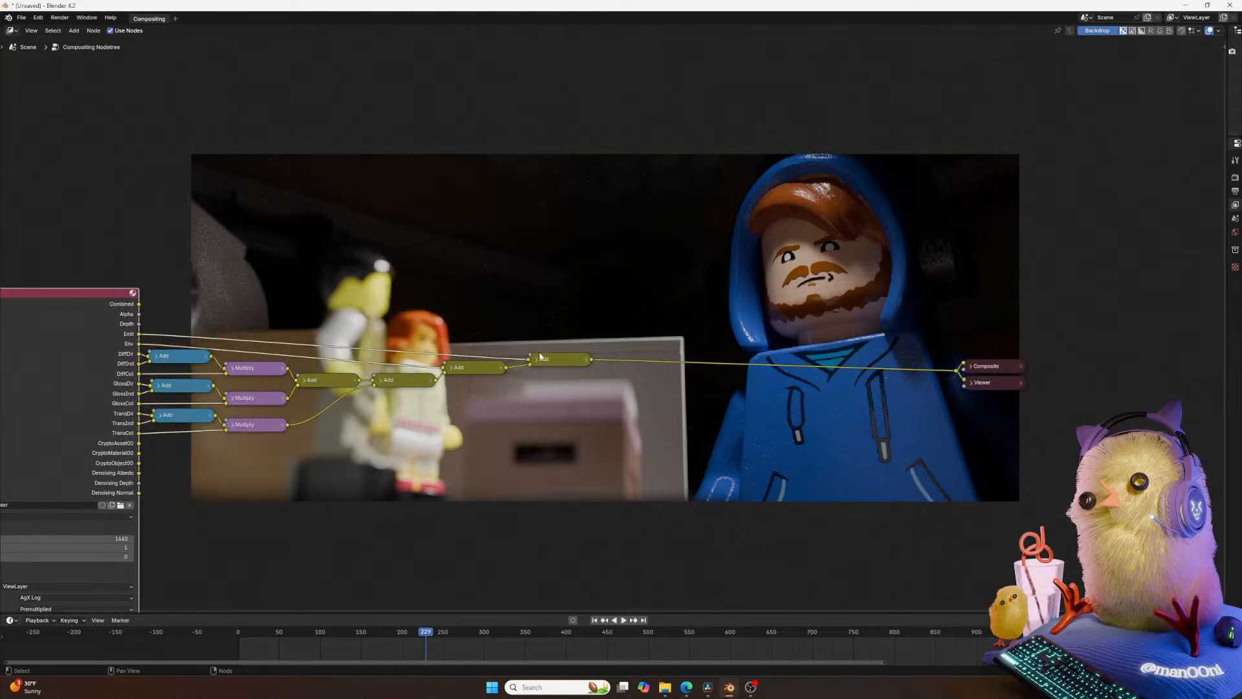
pyautogui.moveTo(408, 379); pyautogui.dragTo(511, 364, button='middle')
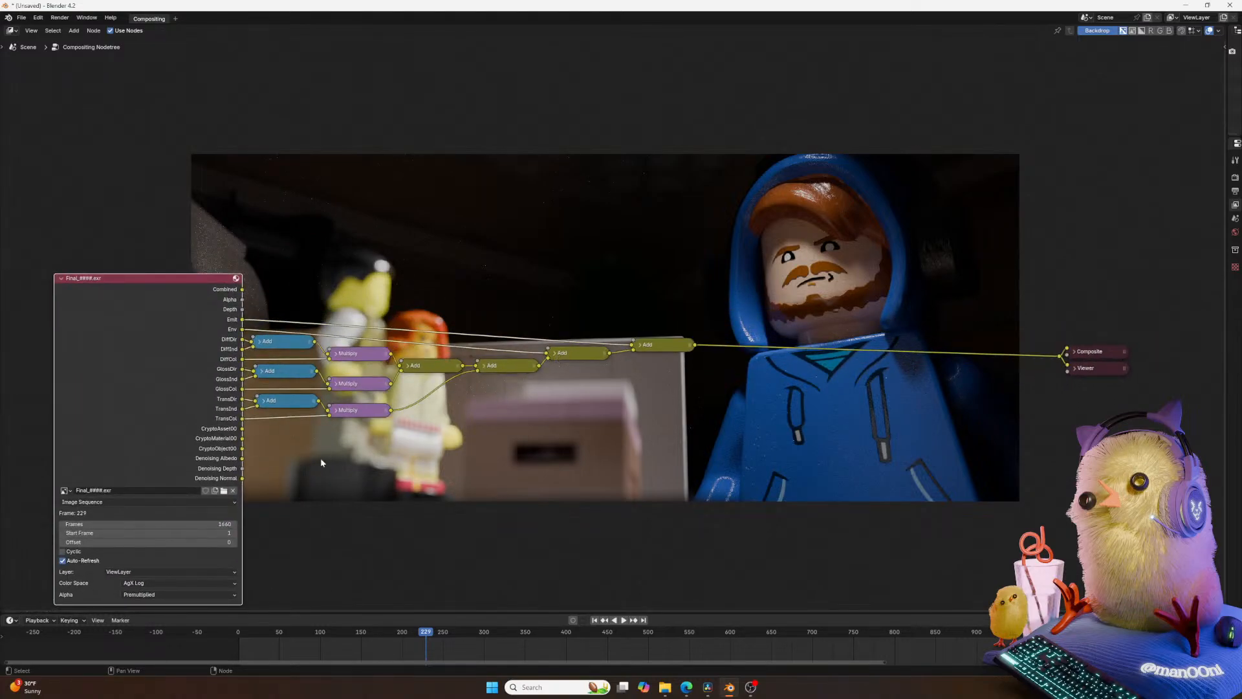
# Add a Cryptomatte node below the Multiply and Add nodes and feed it the image sequence's Combined pass.
pyautogui.scroll(2, 331, 452)
pyautogui.hotkey('shift', 'a')
pyautogui.click(324, 467)
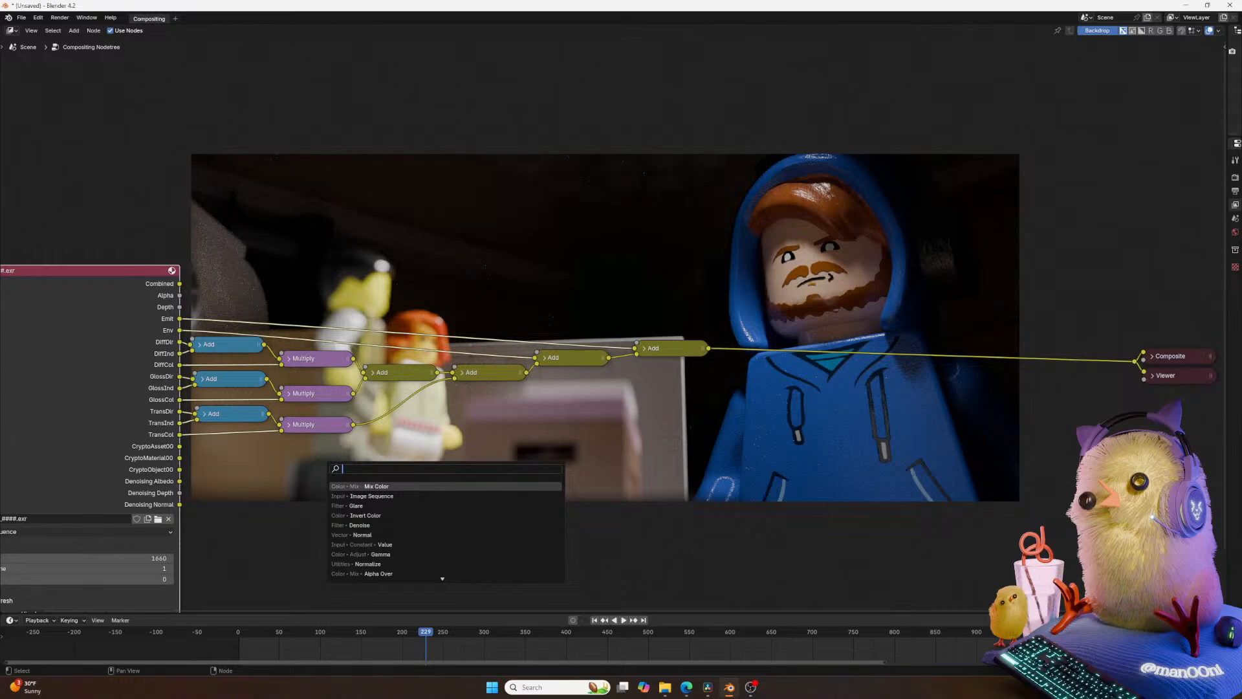
pyautogui.write('cr')
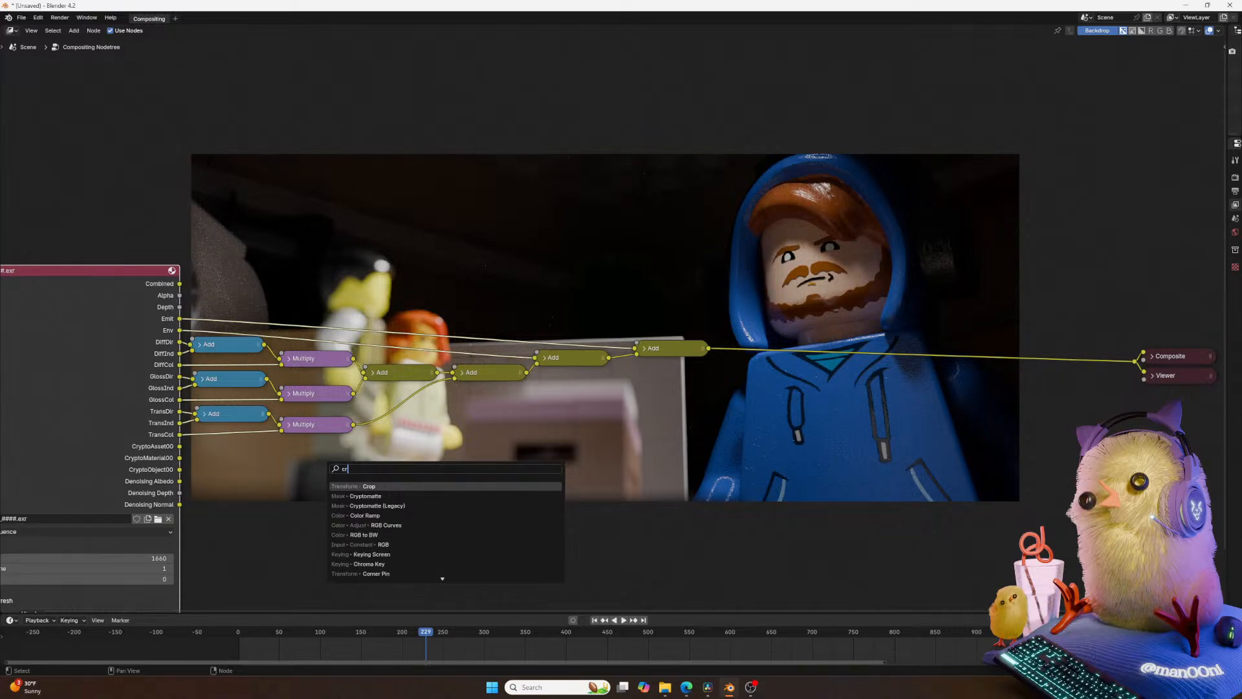
pyautogui.click(383, 497)
pyautogui.click(382, 498)
pyautogui.moveTo(201, 471); pyautogui.dragTo(251, 400, button='middle')
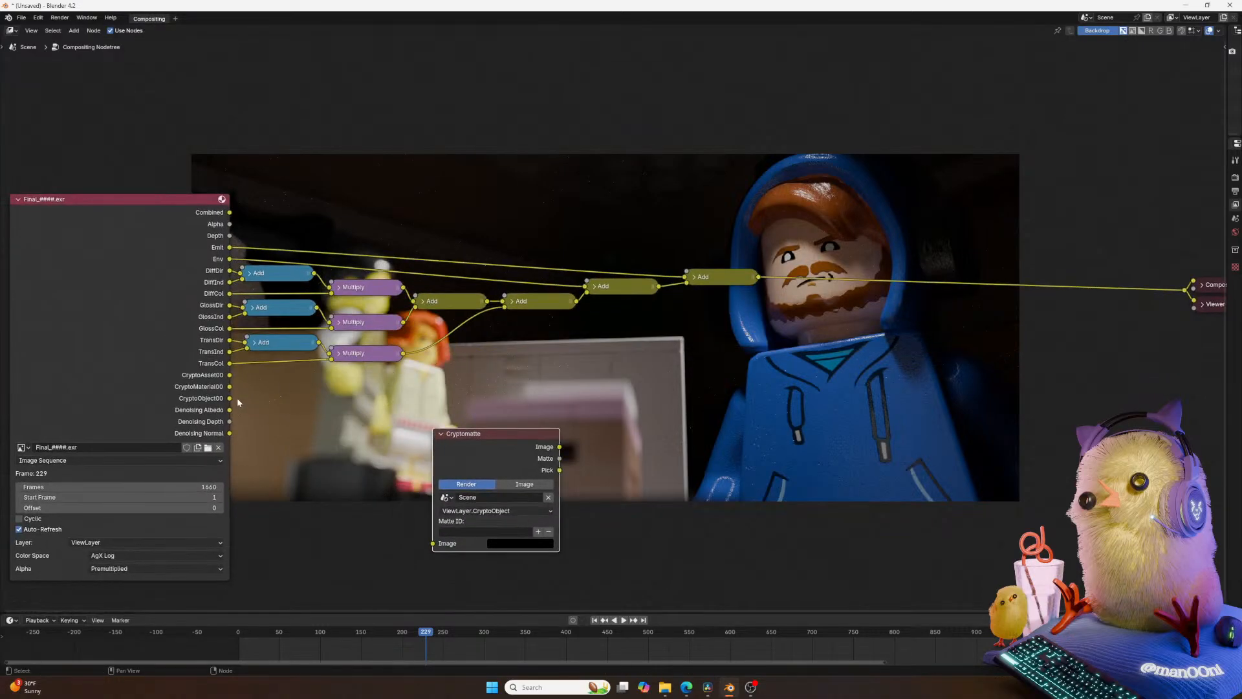
pyautogui.moveTo(229, 212); pyautogui.dragTo(433, 543)
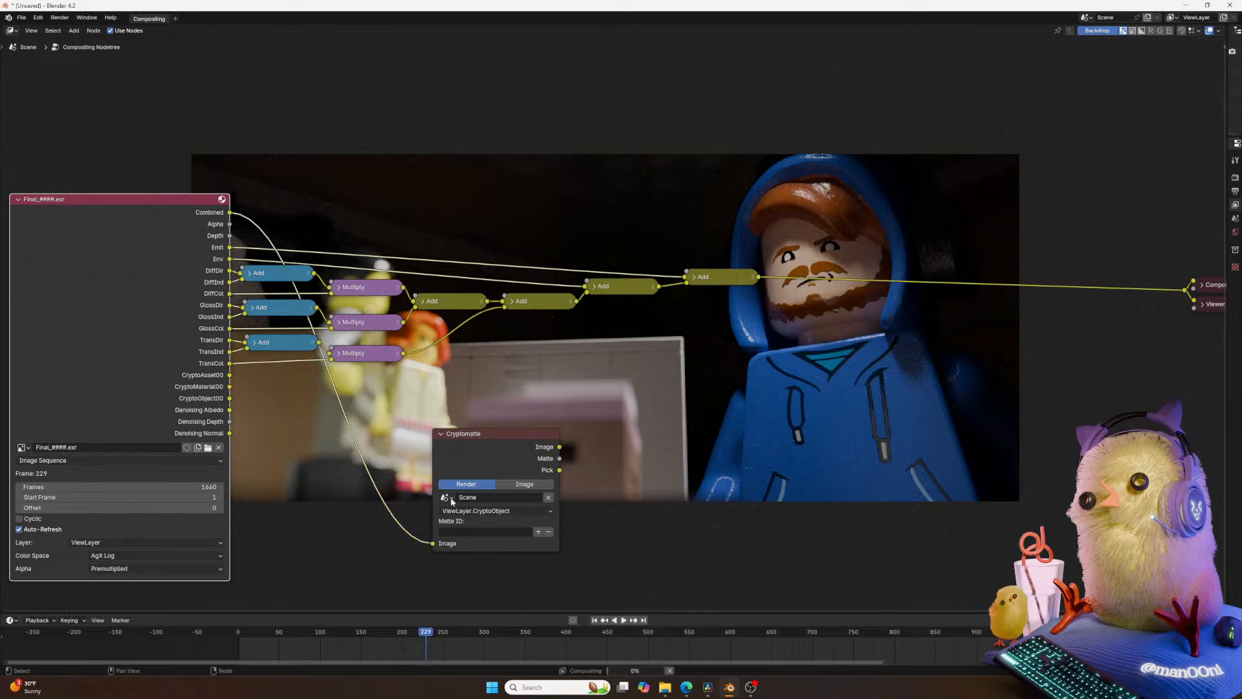
# Preview the Cryptomatte node's outputs in the viewer and switch its layer to ViewLayer.CryptoAsset.
pyautogui.keyDown('ctrl'); pyautogui.keyDown('shift'); pyautogui.click(492, 452); pyautogui.keyUp('shift'); pyautogui.keyUp('ctrl')
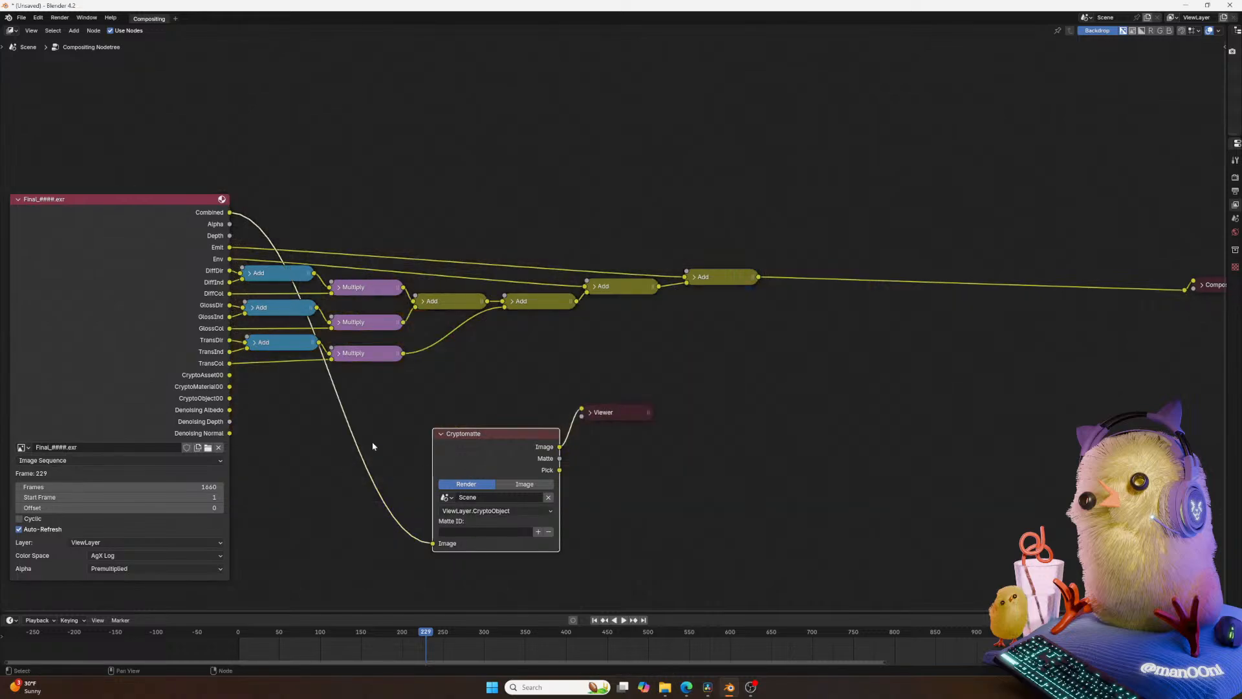
pyautogui.click(474, 511)
pyautogui.click(476, 548)
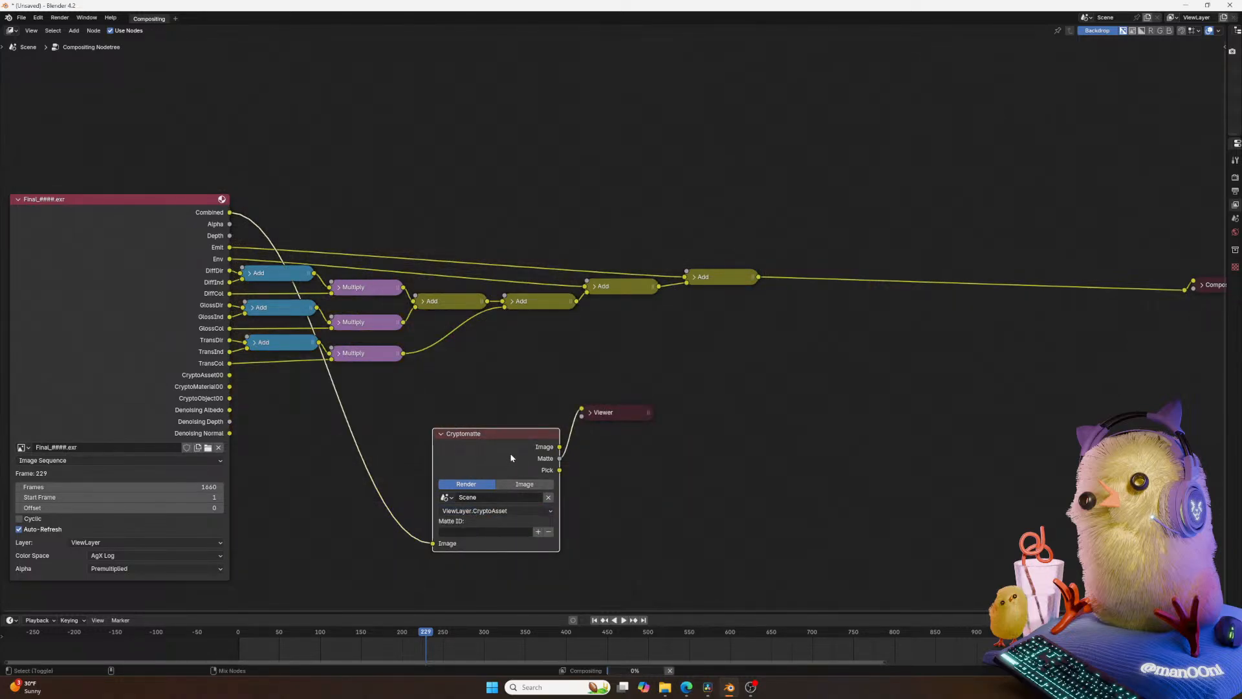
pyautogui.keyDown('ctrl'); pyautogui.keyDown('shift'); pyautogui.click(546, 448); pyautogui.keyUp('shift'); pyautogui.keyUp('ctrl')
pyautogui.keyDown('ctrl'); pyautogui.keyDown('shift'); pyautogui.click(506, 460); pyautogui.keyUp('shift'); pyautogui.keyUp('ctrl')
# Preview the image sequence's CryptoMaterial00, CryptoAsset00 and CryptoObject00 passes in the viewer.
pyautogui.keyDown('ctrl'); pyautogui.keyDown('shift'); pyautogui.click(225, 391); pyautogui.keyUp('shift'); pyautogui.keyUp('ctrl')
pyautogui.moveTo(456, 366); pyautogui.dragTo(423, 392, button='middle')
pyautogui.keyDown('ctrl'); pyautogui.keyDown('shift'); pyautogui.click(187, 403); pyautogui.keyUp('shift'); pyautogui.keyUp('ctrl')
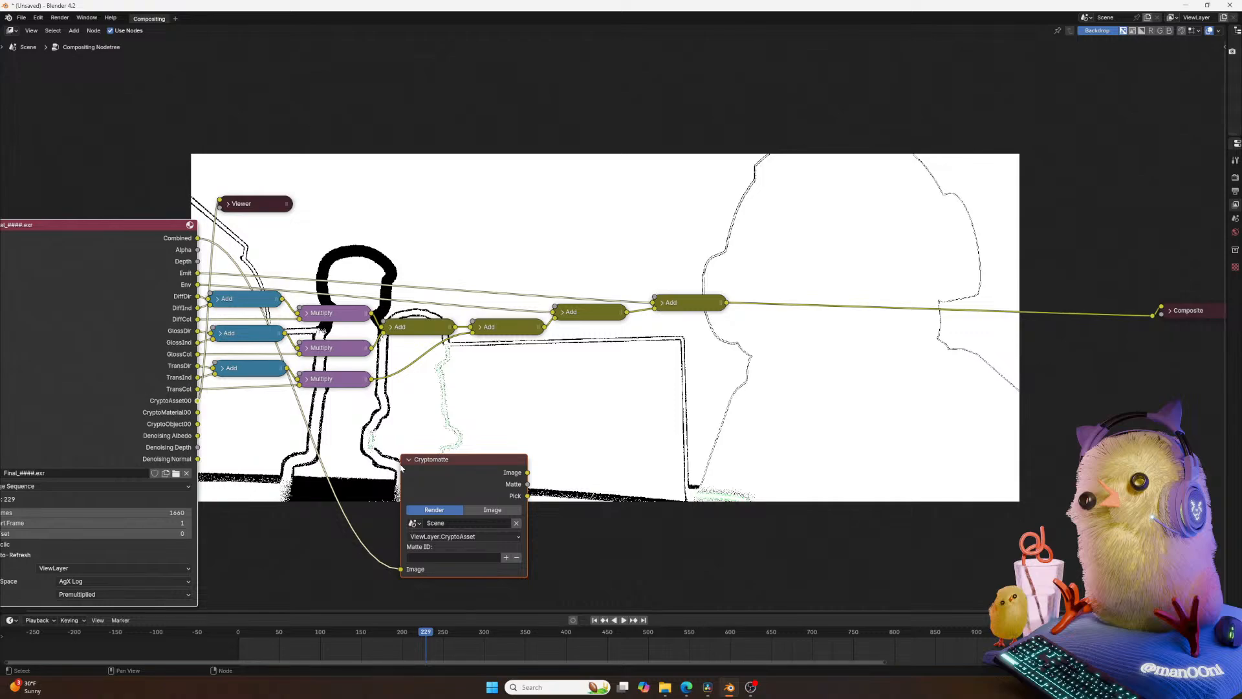
pyautogui.keyDown('ctrl'); pyautogui.keyDown('shift'); pyautogui.click(191, 431); pyautogui.keyUp('shift'); pyautogui.keyUp('ctrl')
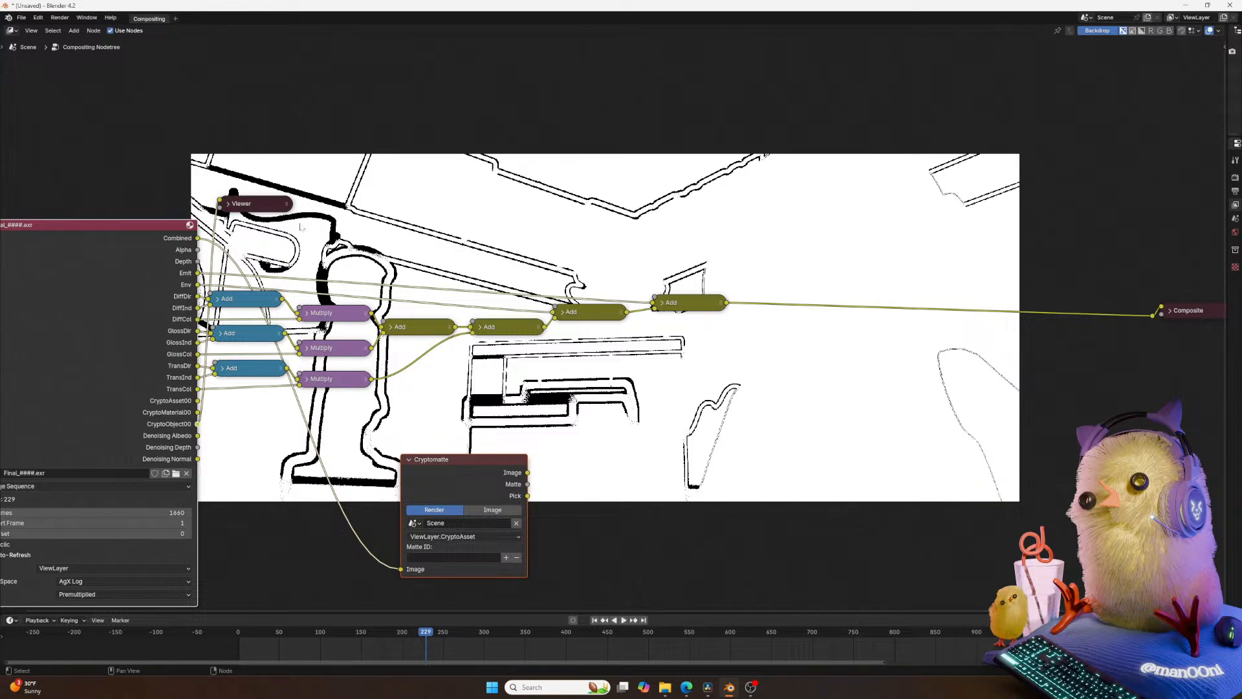
# Preview the Cryptomatte node, set its layer to ViewLayer.CryptoObject, and move the Viewer node farther away from it.
pyautogui.keyDown('ctrl'); pyautogui.keyDown('shift'); pyautogui.click(471, 468); pyautogui.keyUp('shift'); pyautogui.keyUp('ctrl')
pyautogui.click(427, 537)
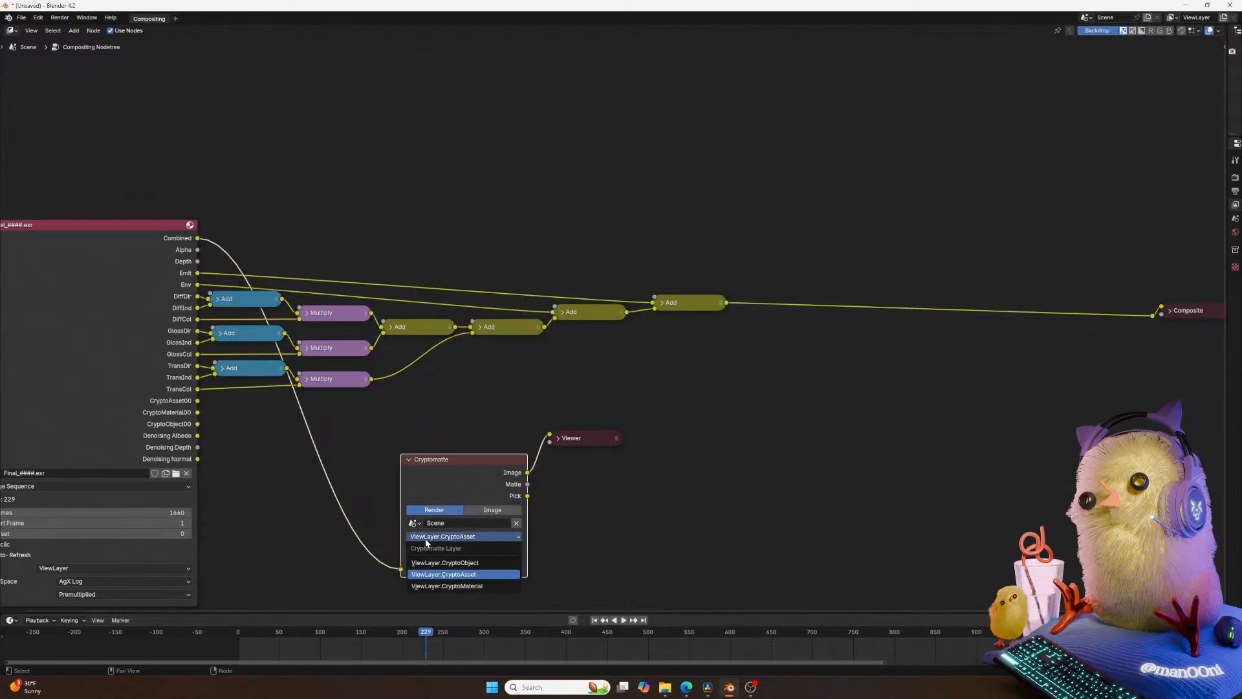
pyautogui.click(445, 562)
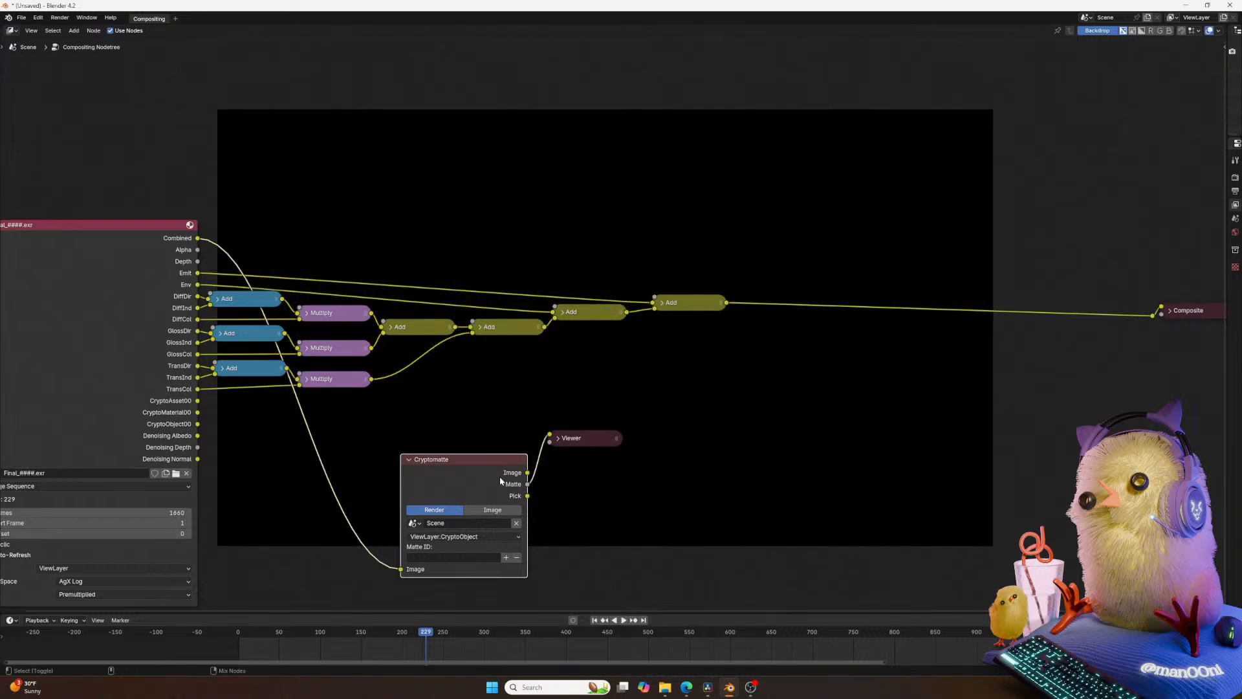
pyautogui.moveTo(613, 438); pyautogui.dragTo(753, 454)
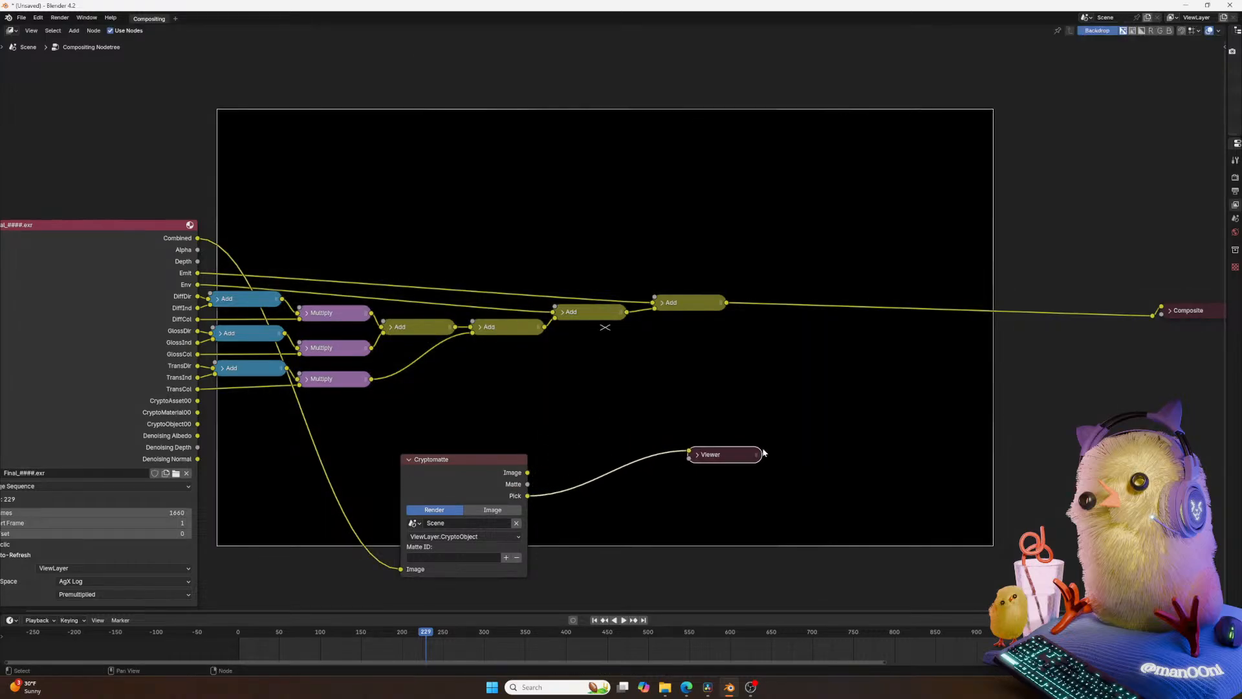
# Cycle the viewer through the Cryptomatte node's outputs and check its available layer and scene options.
pyautogui.click(444, 556)
pyautogui.keyDown('ctrl'); pyautogui.keyDown('shift'); pyautogui.click(465, 489); pyautogui.keyUp('shift'); pyautogui.keyUp('ctrl')
pyautogui.keyDown('ctrl'); pyautogui.keyDown('shift'); pyautogui.click(467, 489); pyautogui.keyUp('shift'); pyautogui.keyUp('ctrl')
pyautogui.keyDown('ctrl'); pyautogui.keyDown('shift'); pyautogui.click(467, 489); pyautogui.keyUp('shift'); pyautogui.keyUp('ctrl')
pyautogui.click(452, 536)
pyautogui.click(451, 536)
pyautogui.click(414, 524)
pyautogui.click(414, 524)
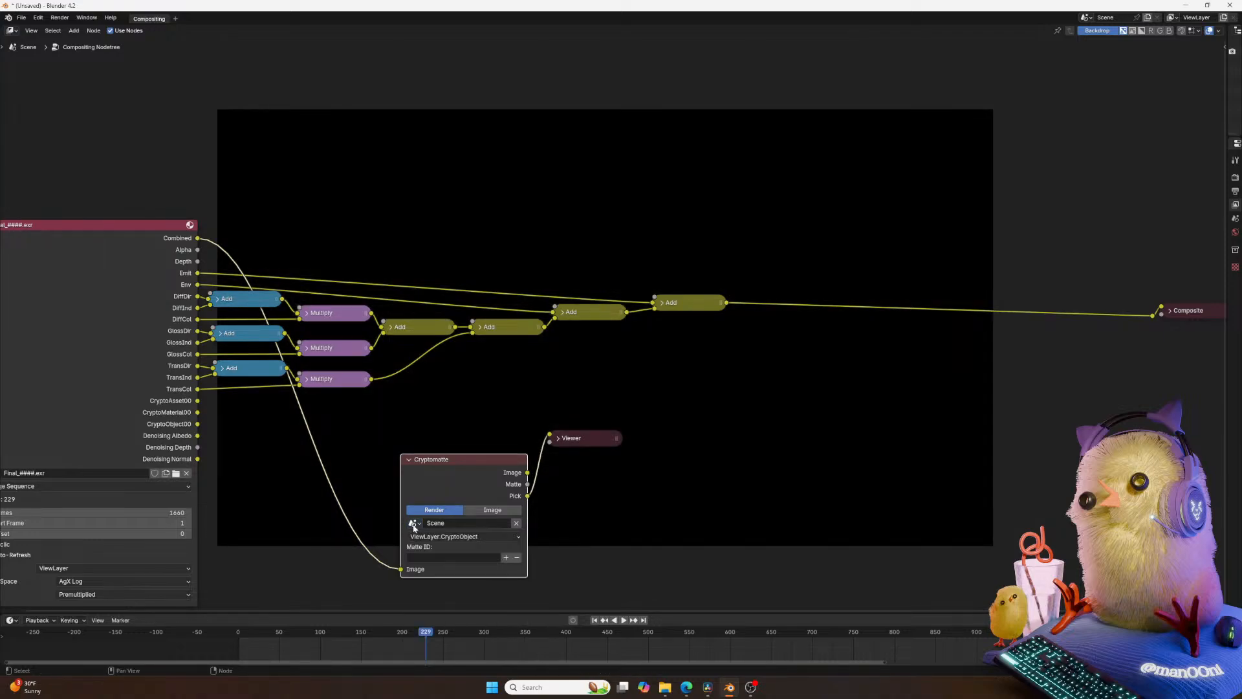
# Try removing the Cryptomatte node while keeping the Combined pass linked to the Viewer, and undo the removal.
pyautogui.moveTo(204, 510); pyautogui.dragTo(332, 474, button='middle')
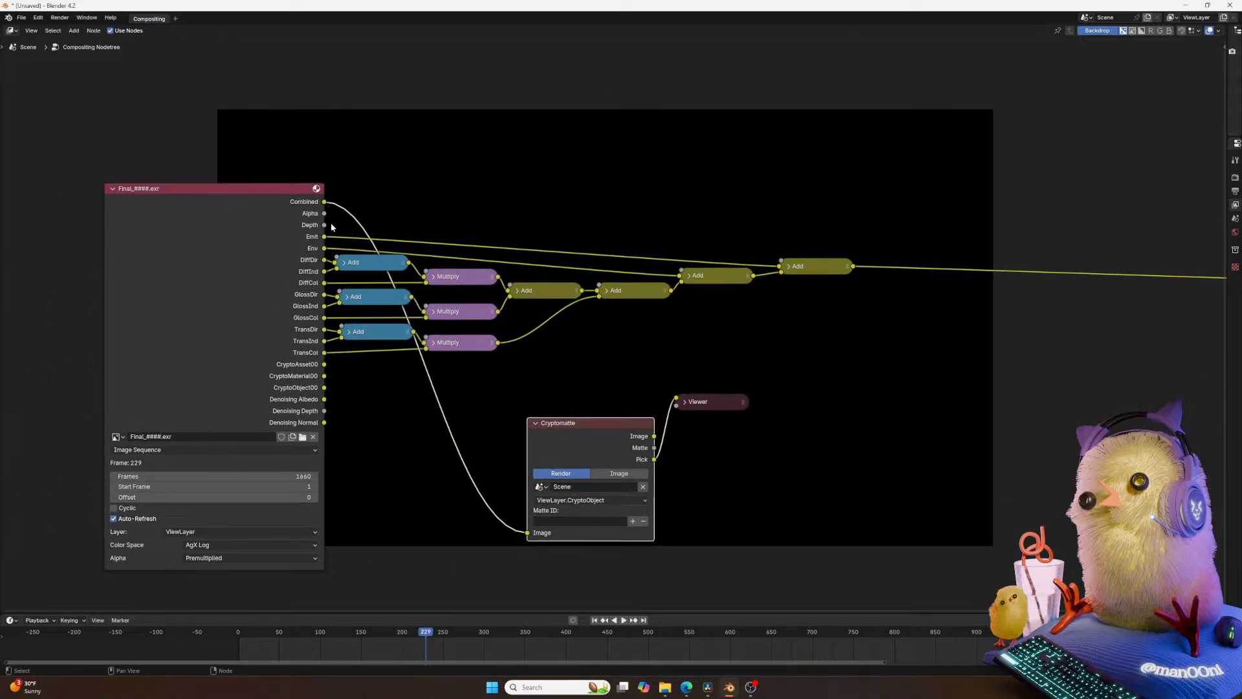
pyautogui.moveTo(324, 366); pyautogui.dragTo(528, 533)
pyautogui.click(592, 437)
pyautogui.hotkey('ctrl', 'x')
pyautogui.moveTo(691, 403); pyautogui.dragTo(526, 462, button='middle')
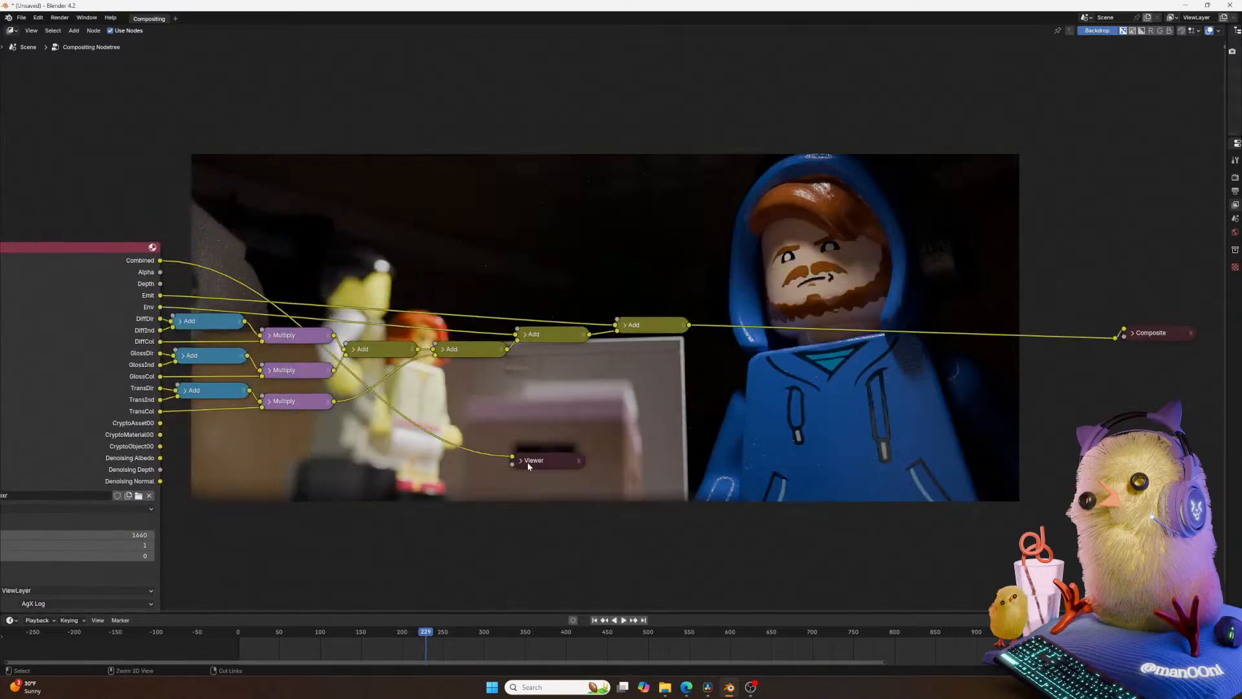
pyautogui.hotkey('ctrl', 'z')
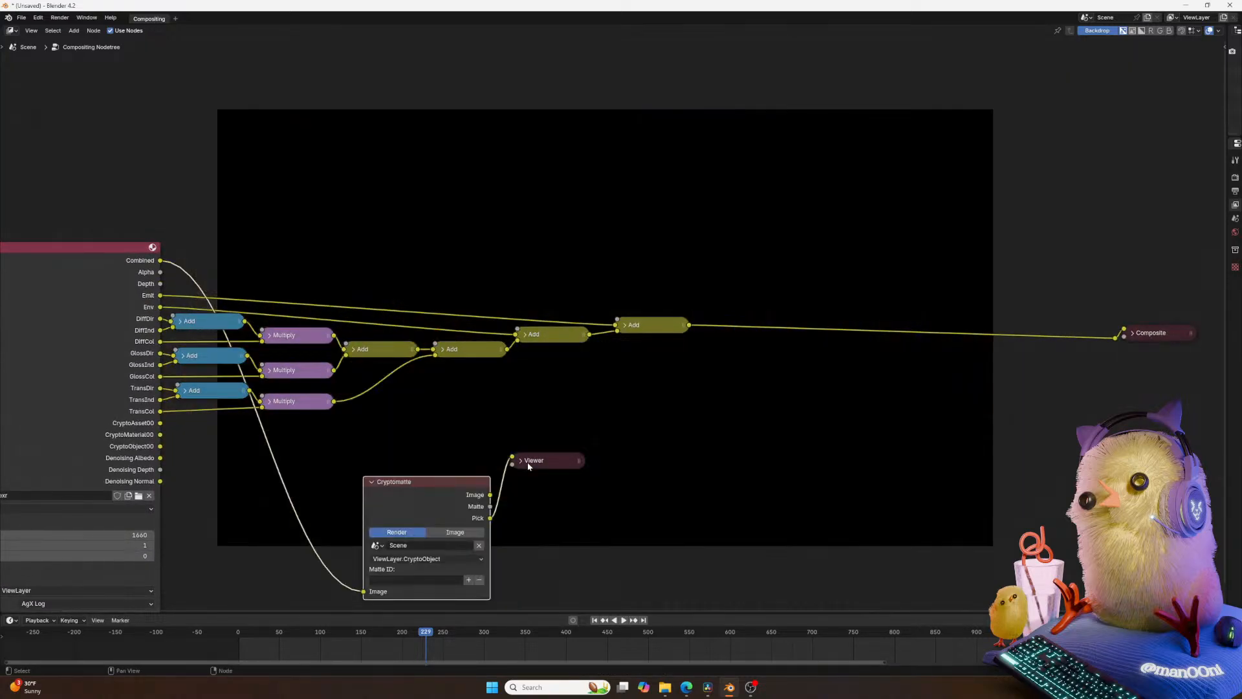
# Set the Cryptomatte layer to ViewLayer.CryptoAsset and view the final Add node's result in the backdrop.
pyautogui.moveTo(420, 562); pyautogui.dragTo(325, 564, button='middle')
pyautogui.click(324, 563)
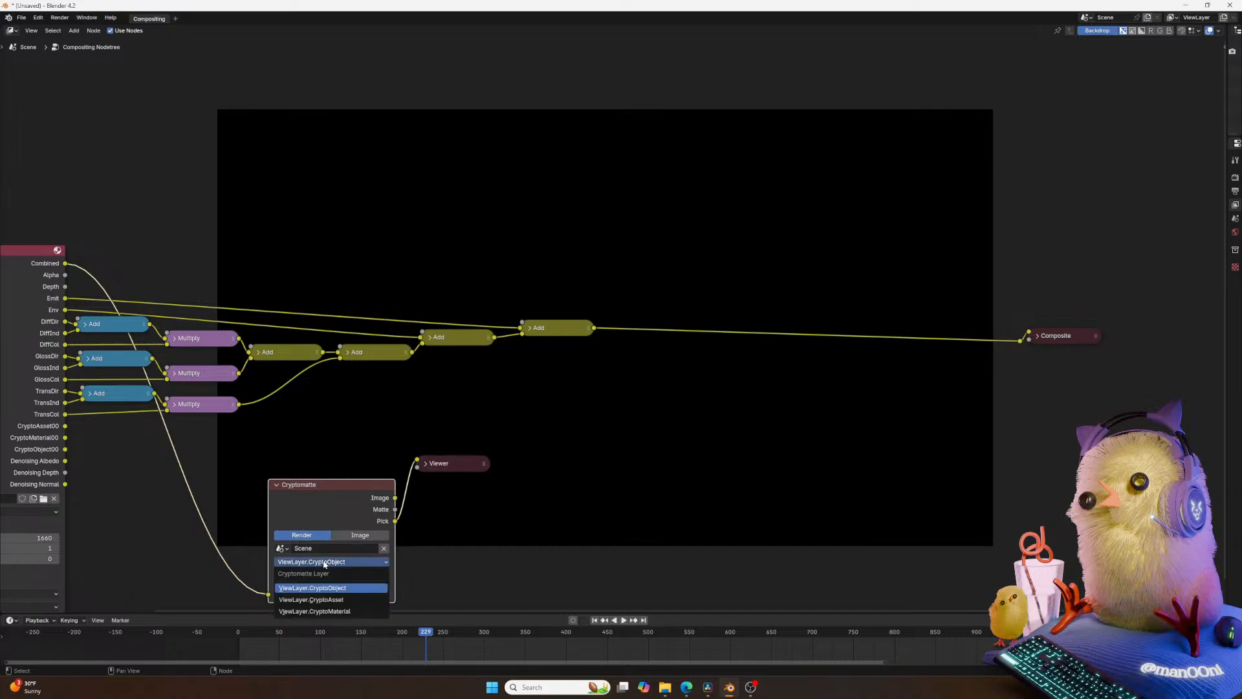
pyautogui.click(340, 604)
pyautogui.moveTo(457, 469); pyautogui.dragTo(1033, 352)
pyautogui.moveTo(474, 541); pyautogui.dragTo(552, 524, button='middle')
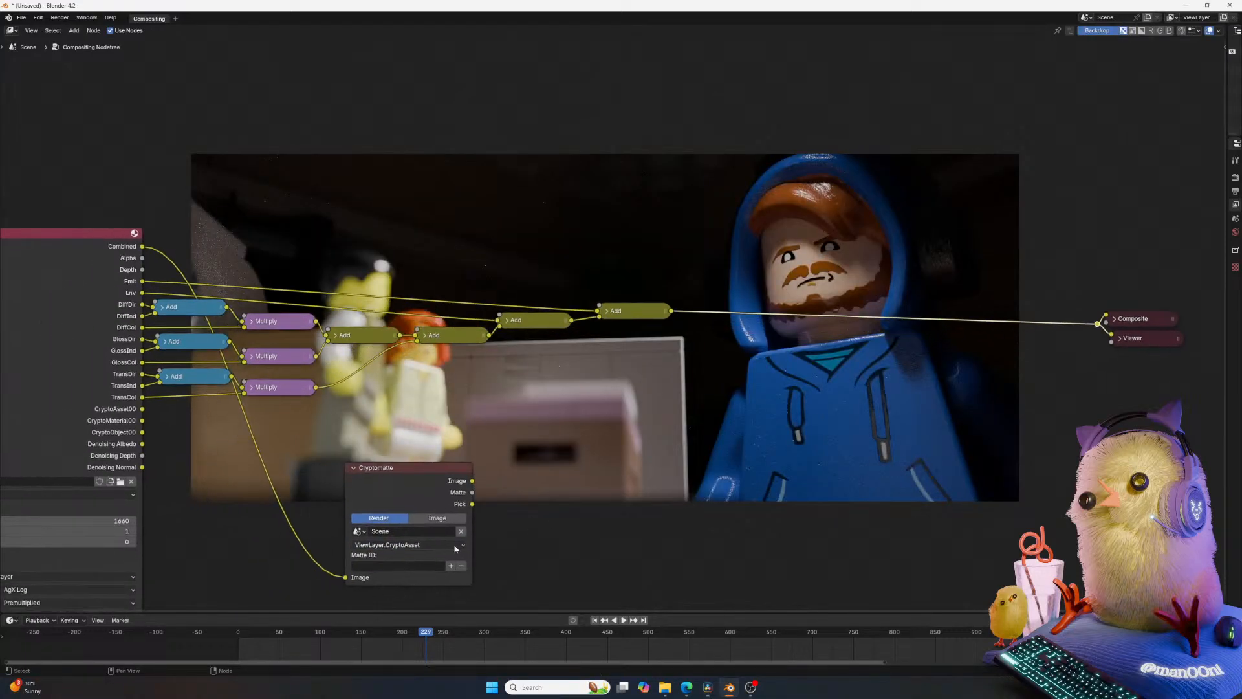
# Send the Cryptomatte node's Pick output to the Viewer and switch its layer to ViewLayer.CryptoMaterial.
pyautogui.keyDown('ctrl'); pyautogui.keyDown('shift'); pyautogui.click(440, 487); pyautogui.keyUp('shift'); pyautogui.keyUp('ctrl')
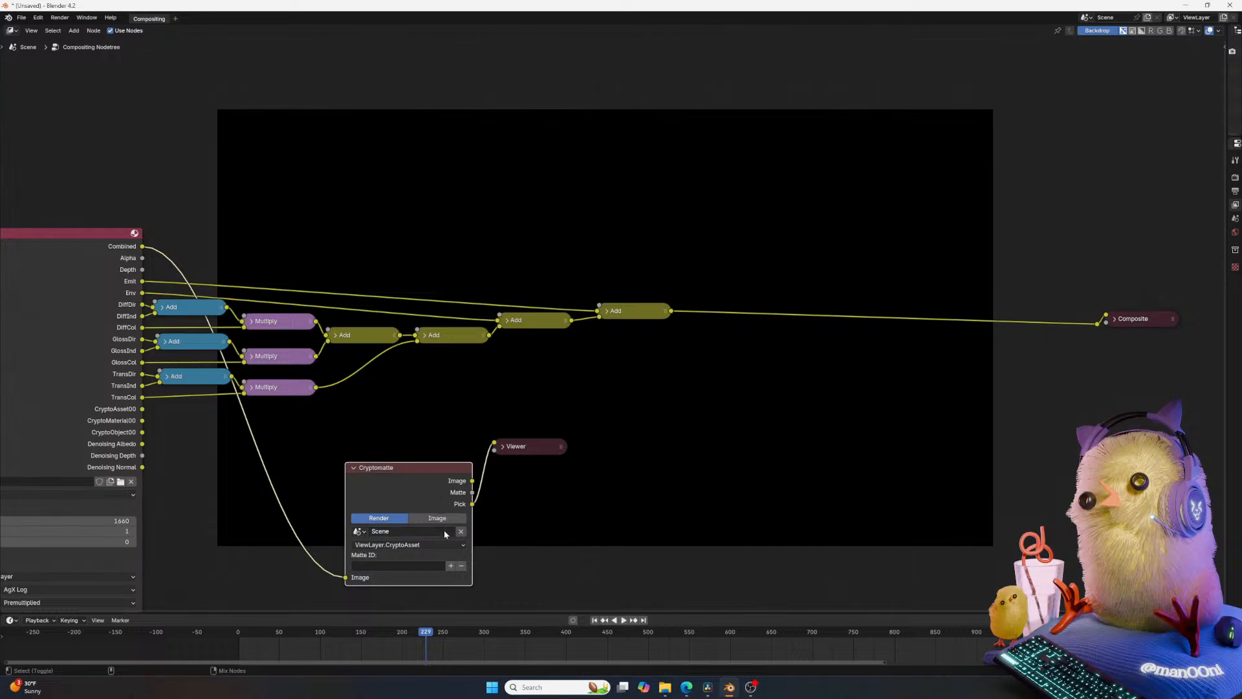
pyautogui.click(414, 544)
pyautogui.click(423, 557)
pyautogui.click(421, 545)
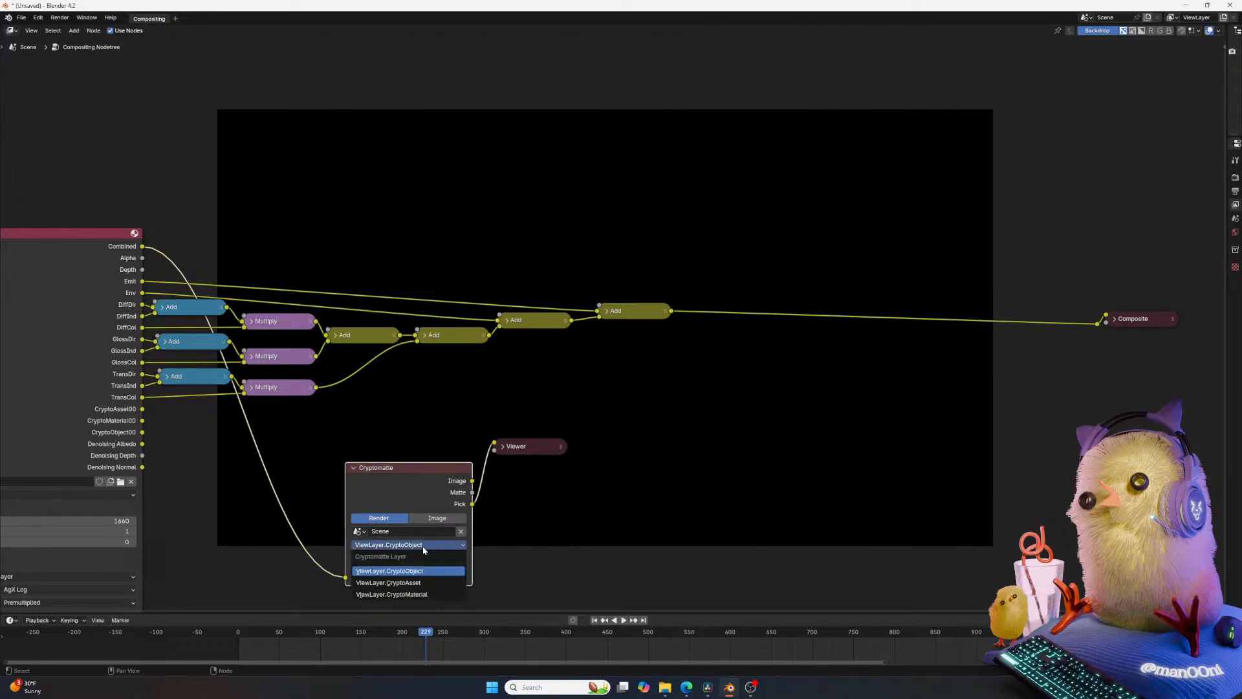
pyautogui.click(401, 596)
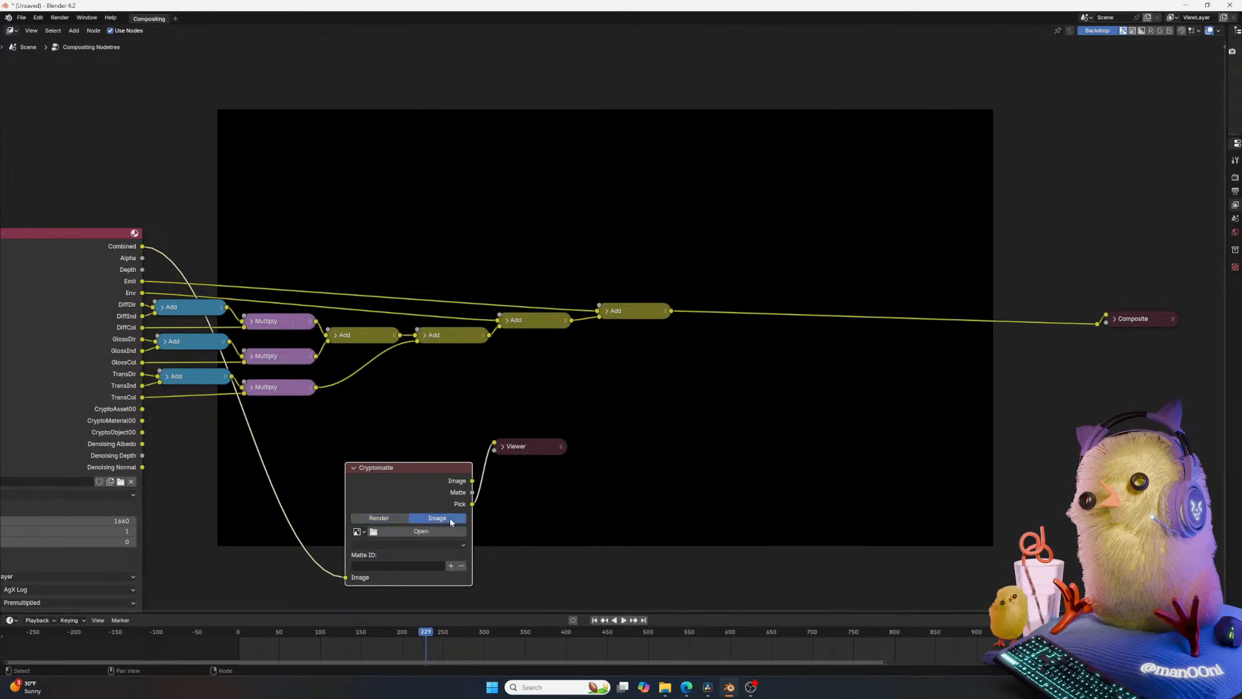
# Change the Cryptomatte source to the Final_####.exr image sequence, with 1660 frames and Auto-Refresh enabled.
pyautogui.click(430, 517)
pyautogui.click(358, 531)
pyautogui.click(390, 548)
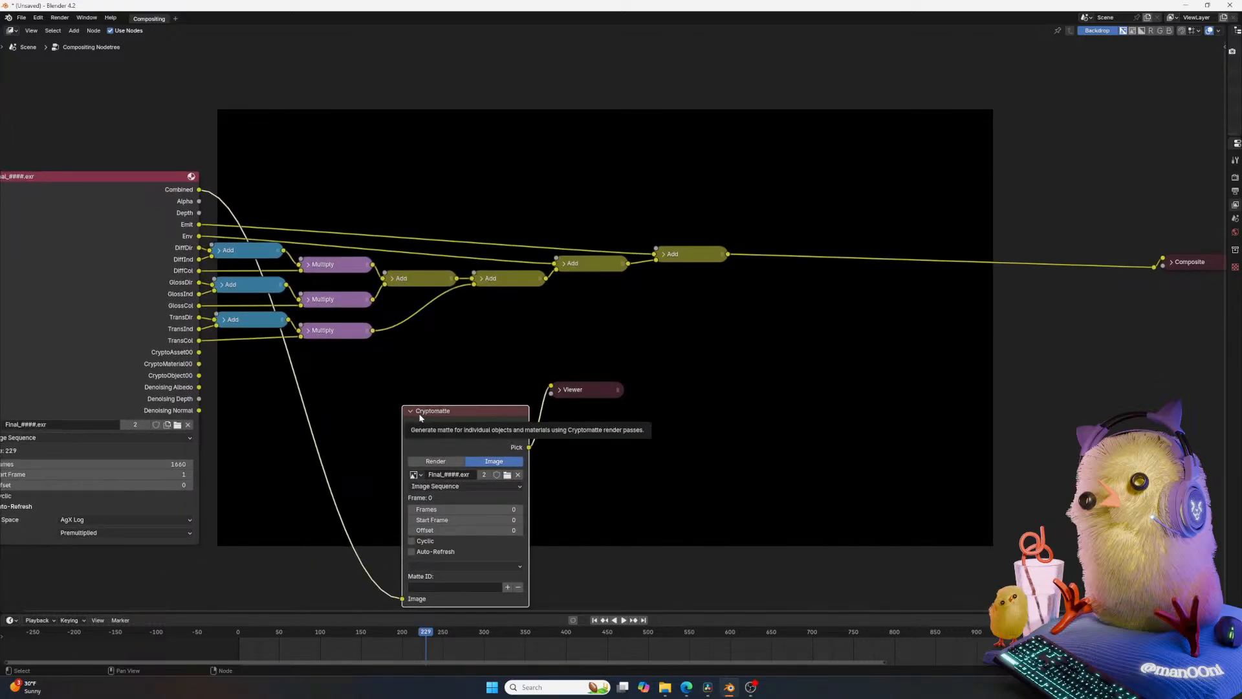
pyautogui.click(448, 509)
pyautogui.write('1660')
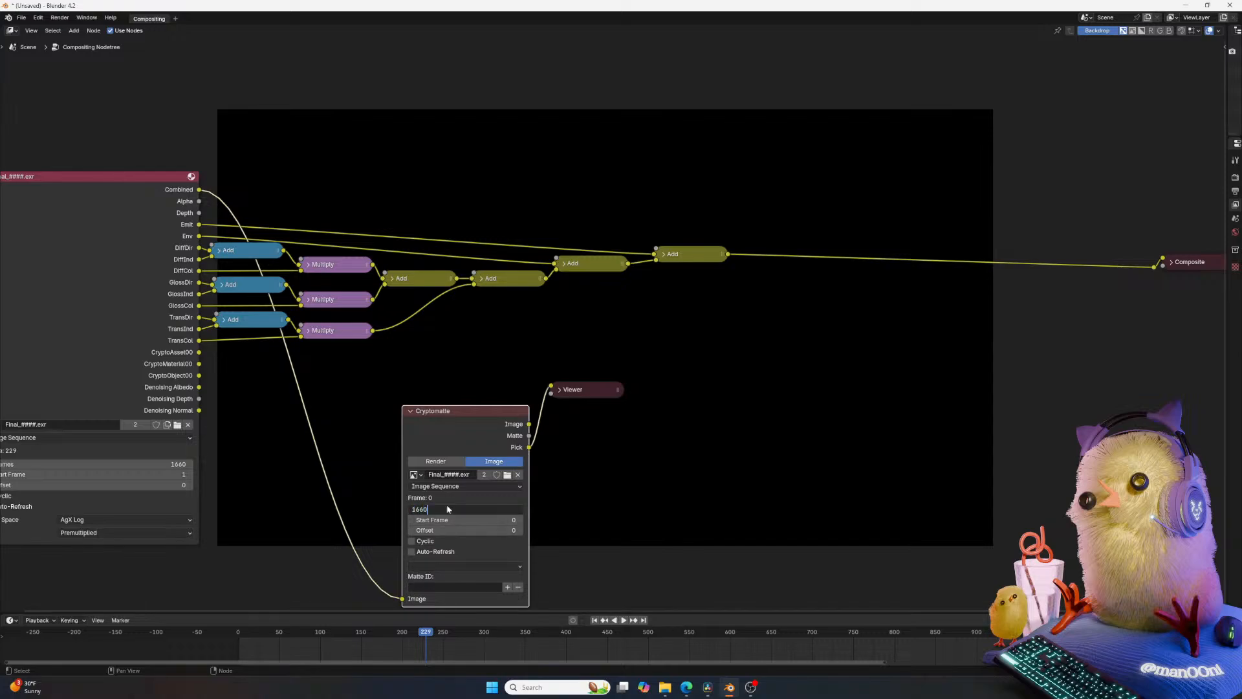
pyautogui.press('Return')
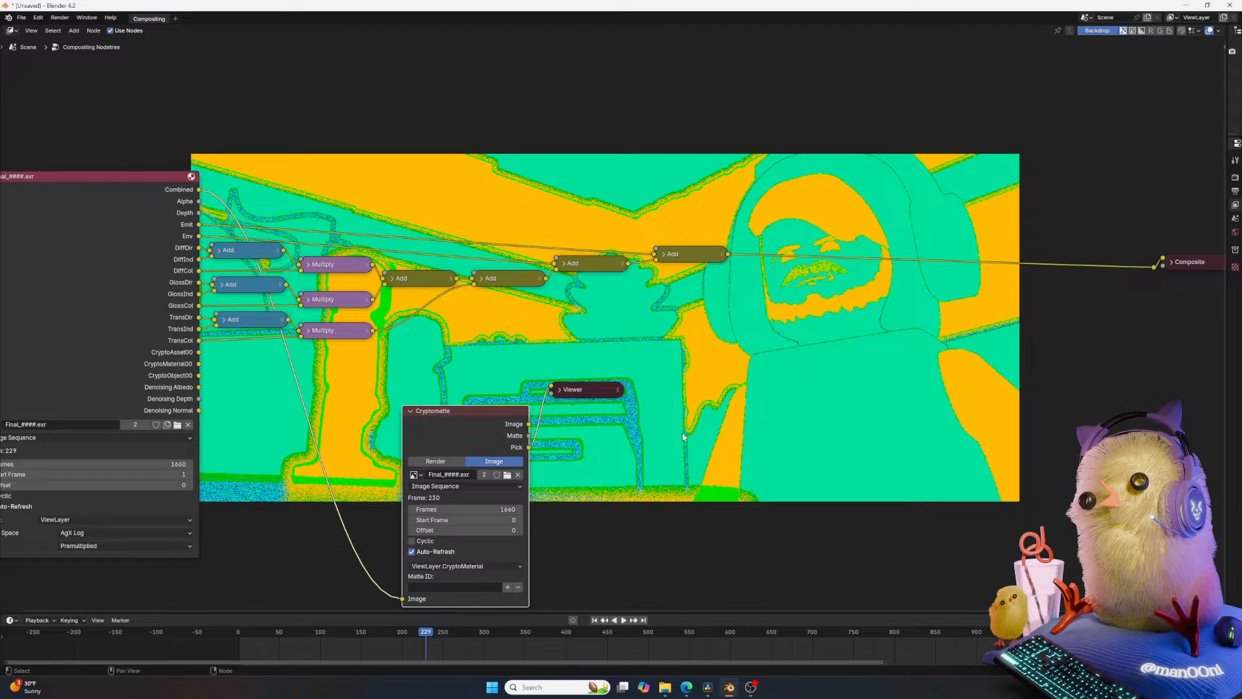
# View the Pick output with ViewLayer.CryptoAsset, and set the Cryptomatte layer to ViewLayer.CryptoObject.
pyautogui.moveTo(478, 418); pyautogui.dragTo(431, 412, button='middle')
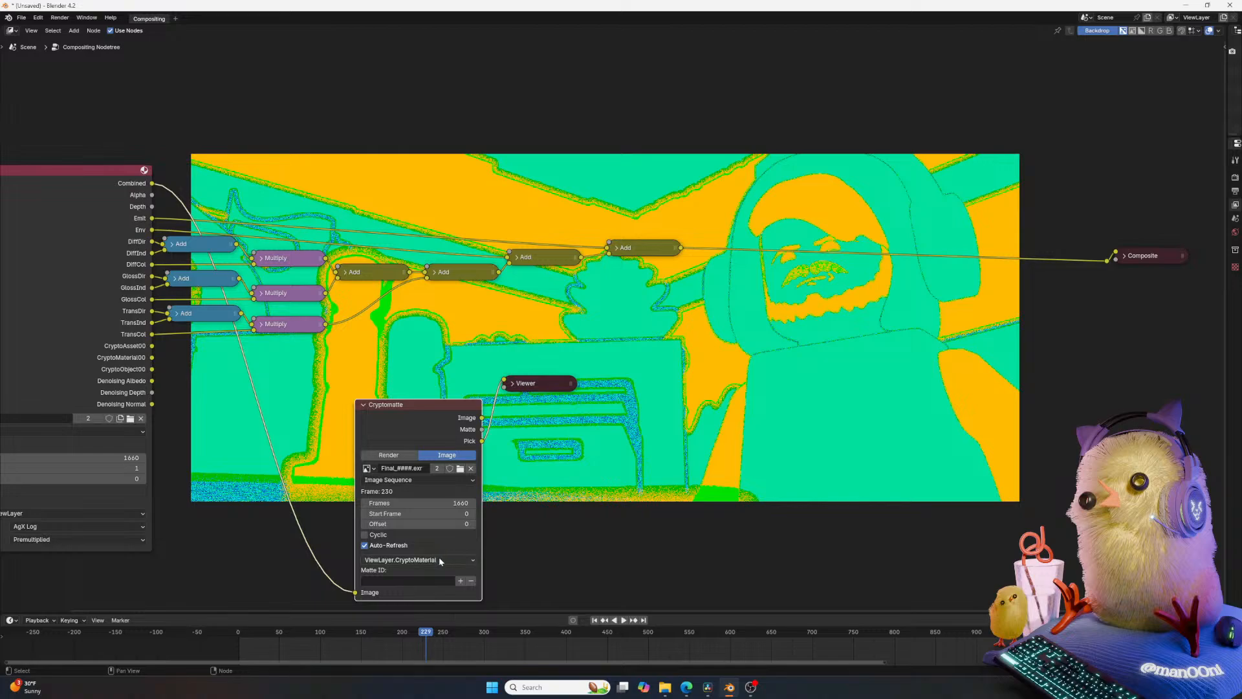
pyautogui.click(414, 559)
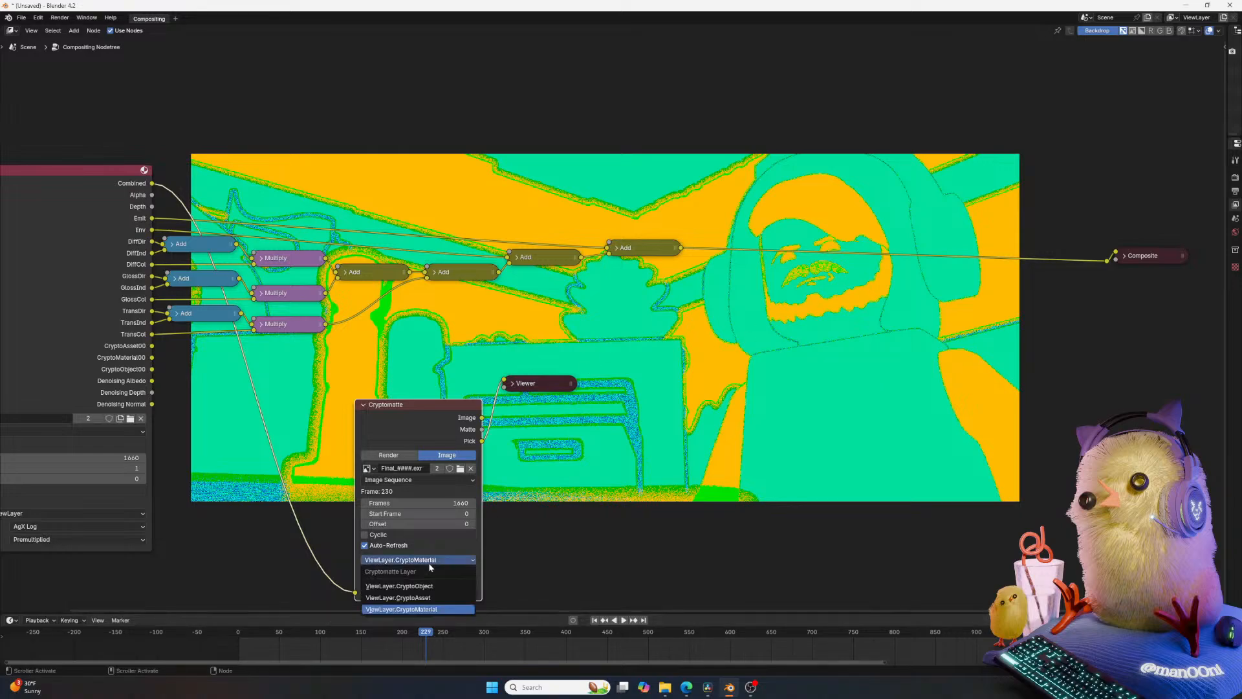
pyautogui.click(429, 597)
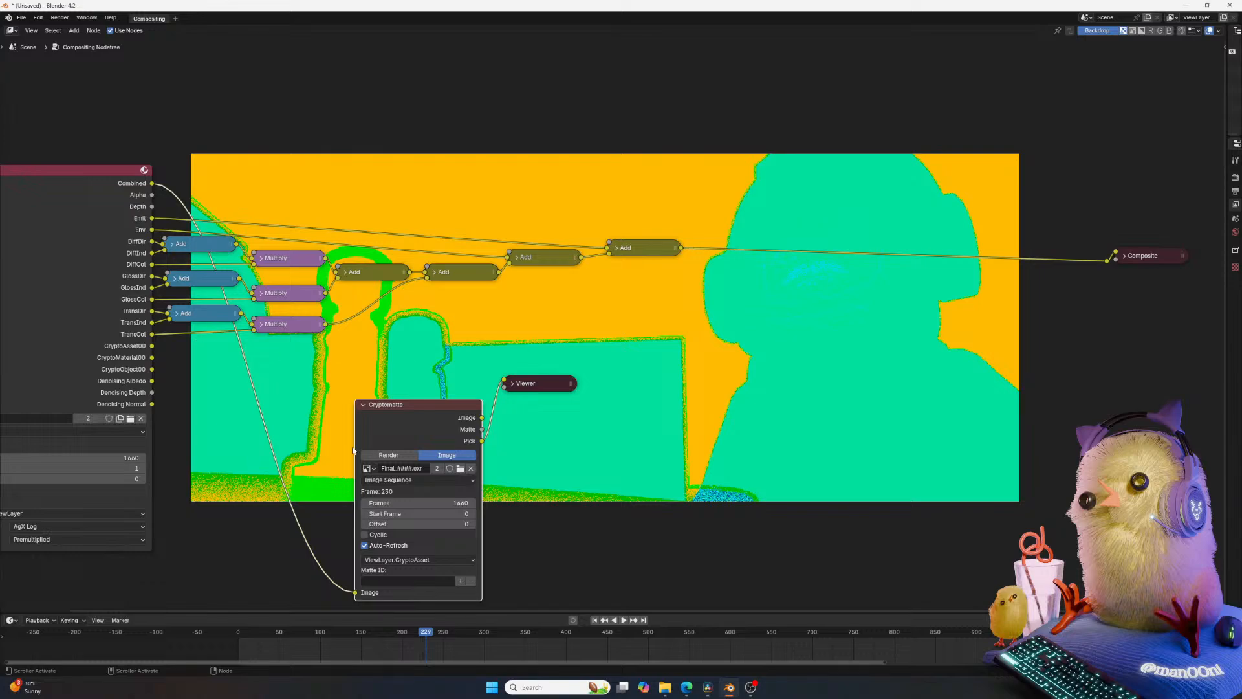
pyautogui.click(418, 561)
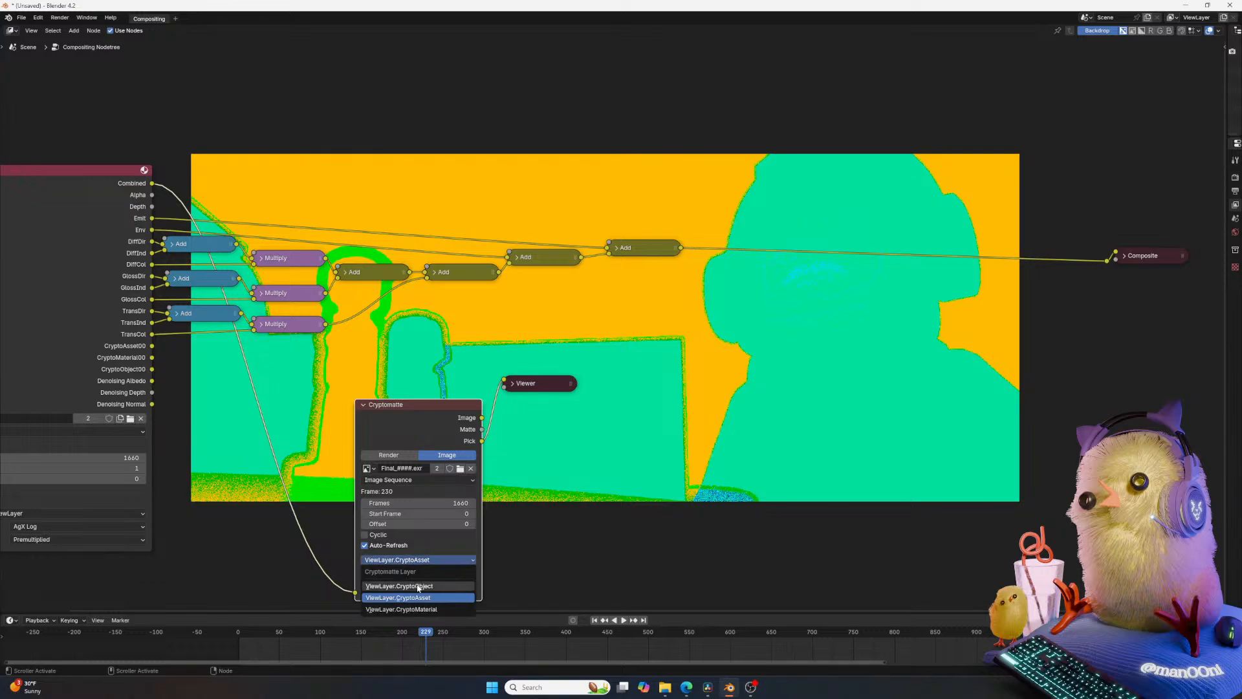
pyautogui.click(399, 585)
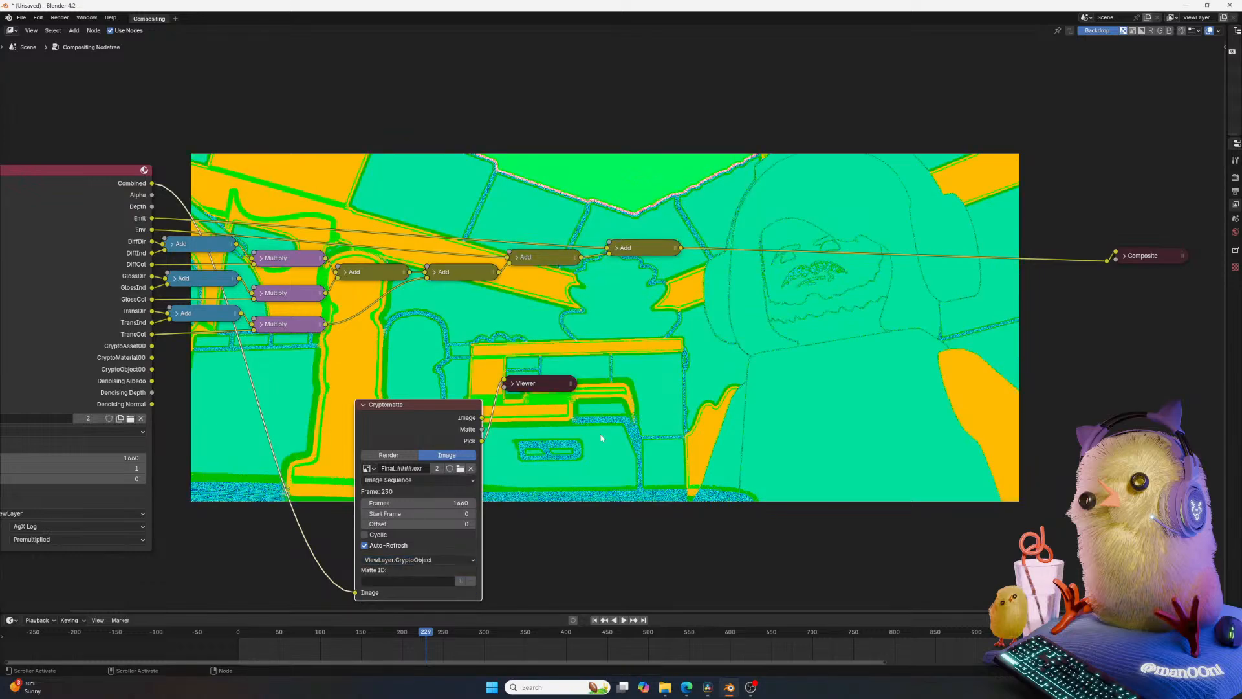
# Collapse the Cryptomatte node, move it closer to the image sequence node, and expand it again.
pyautogui.click(364, 405)
pyautogui.moveTo(390, 406); pyautogui.dragTo(291, 437)
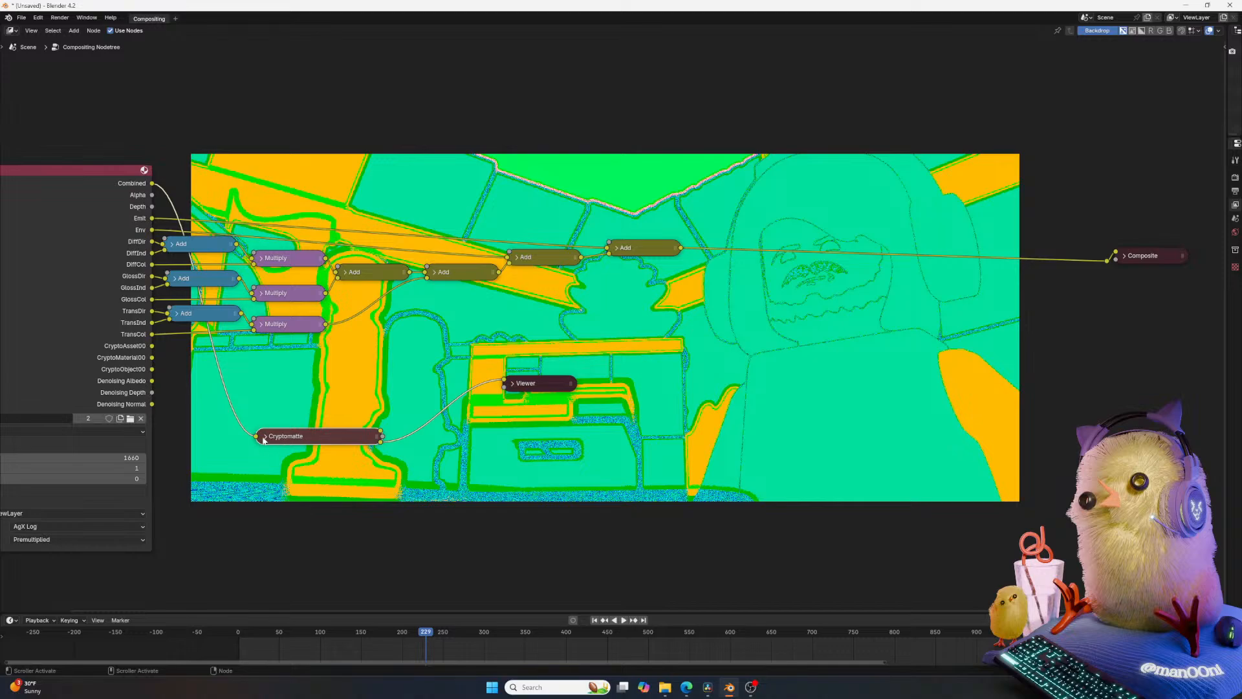
pyautogui.click(265, 436)
pyautogui.moveTo(510, 508); pyautogui.dragTo(531, 466, button='middle')
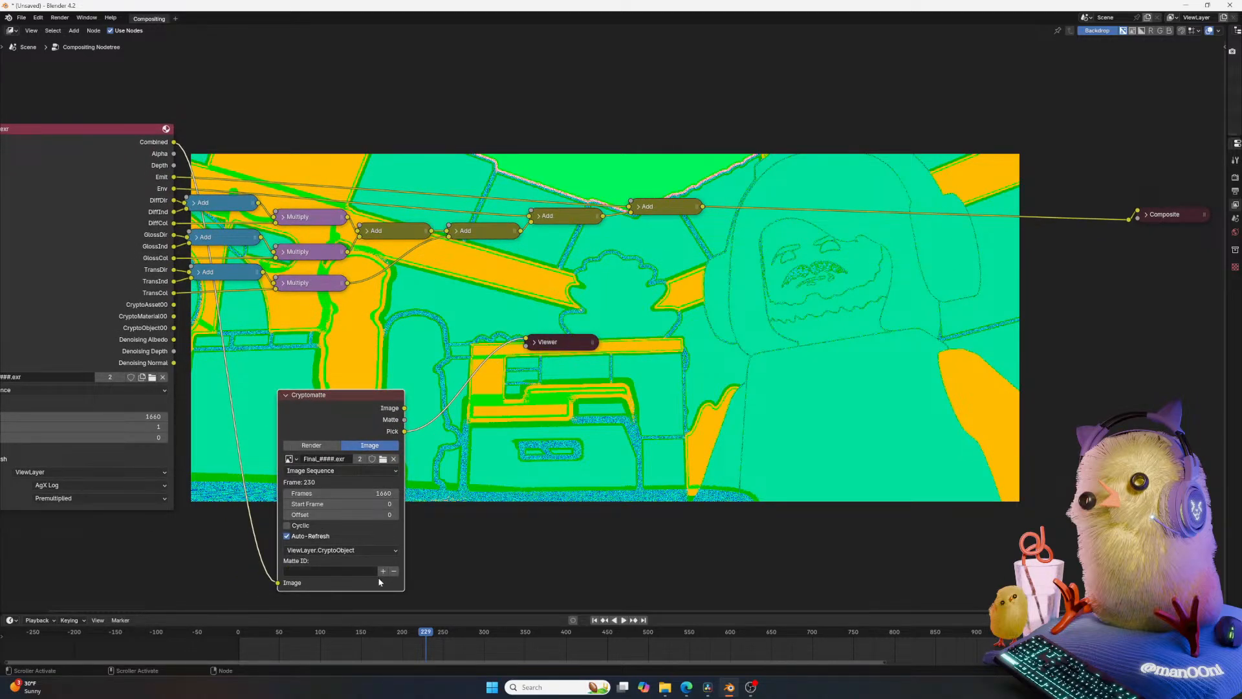
# Sample areas around the background figures in the Pick backdrop into the Cryptomatte node's Matte ID.
pyautogui.click(374, 551)
pyautogui.click(374, 552)
pyautogui.click(430, 484)
pyautogui.click(356, 350)
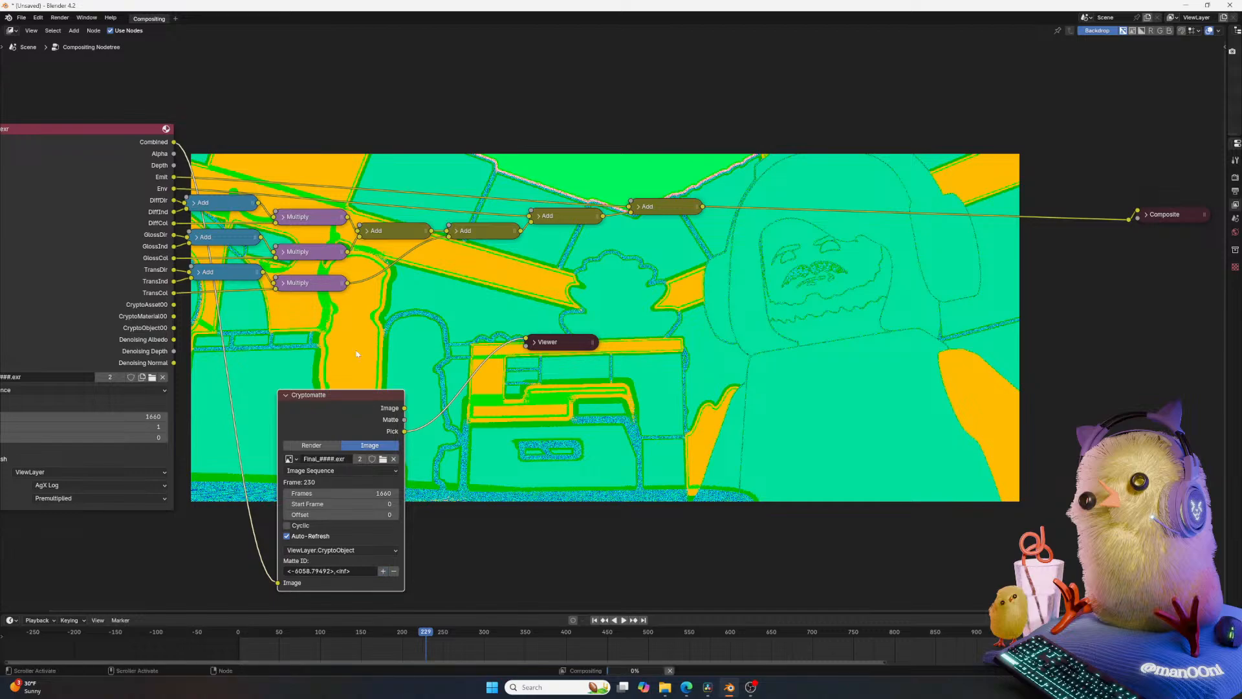
# Compare the Cryptomatte node's Matte and Image outputs in the viewer, ending on the Matte.
pyautogui.keyDown('ctrl'); pyautogui.keyDown('shift'); pyautogui.click(399, 422); pyautogui.keyUp('shift'); pyautogui.keyUp('ctrl')
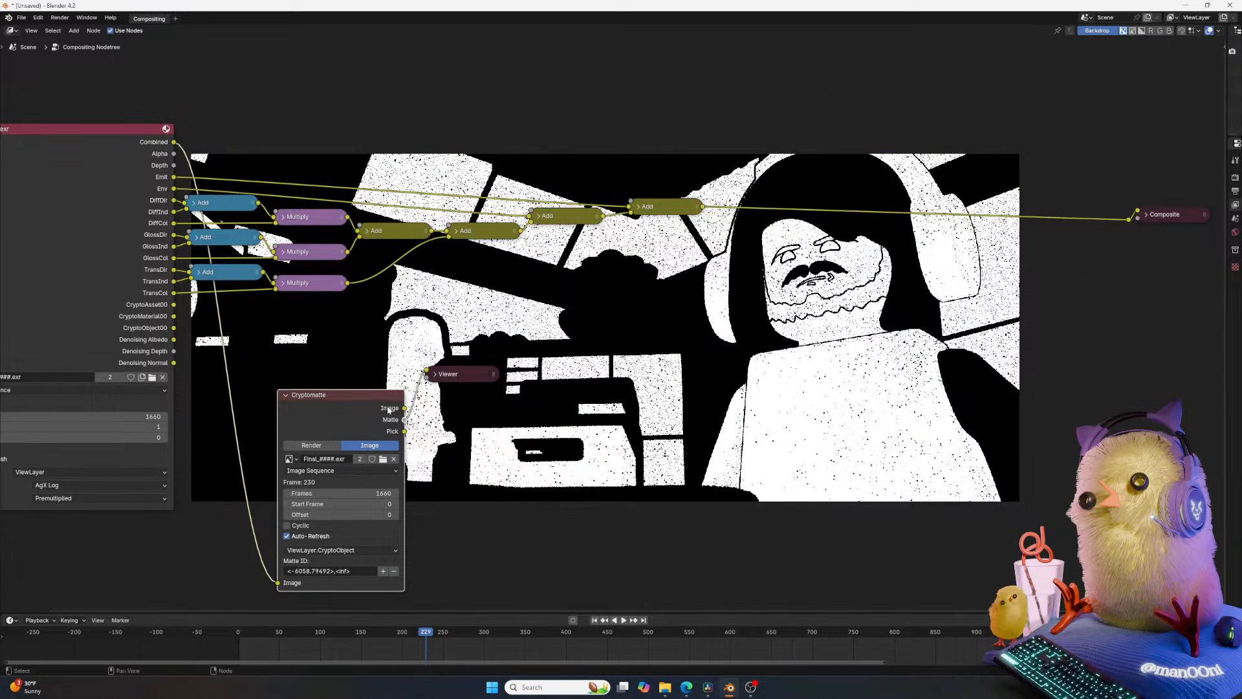
pyautogui.keyDown('ctrl'); pyautogui.keyDown('shift'); pyautogui.click(392, 411); pyautogui.keyUp('shift'); pyautogui.keyUp('ctrl')
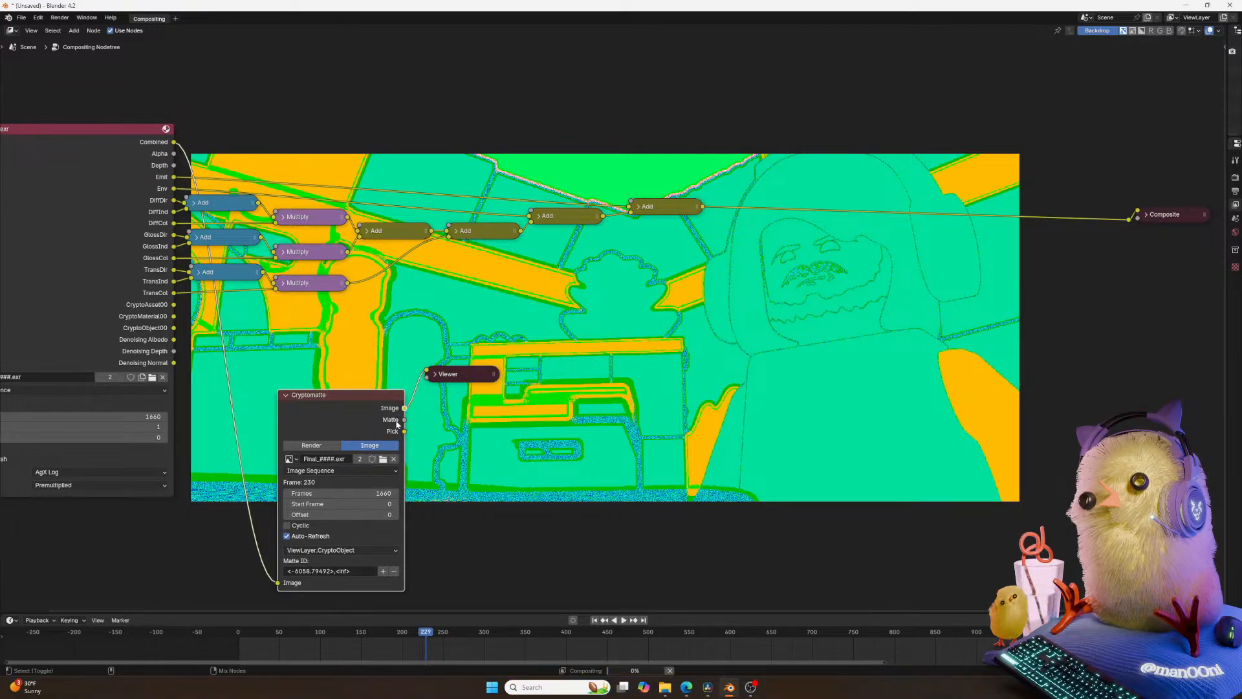
pyautogui.moveTo(439, 452)
pyautogui.mouseDown(button='middle')
pyautogui.moveTo(482, 454)
pyautogui.moveTo(420, 461)
pyautogui.mouseUp(button='middle')
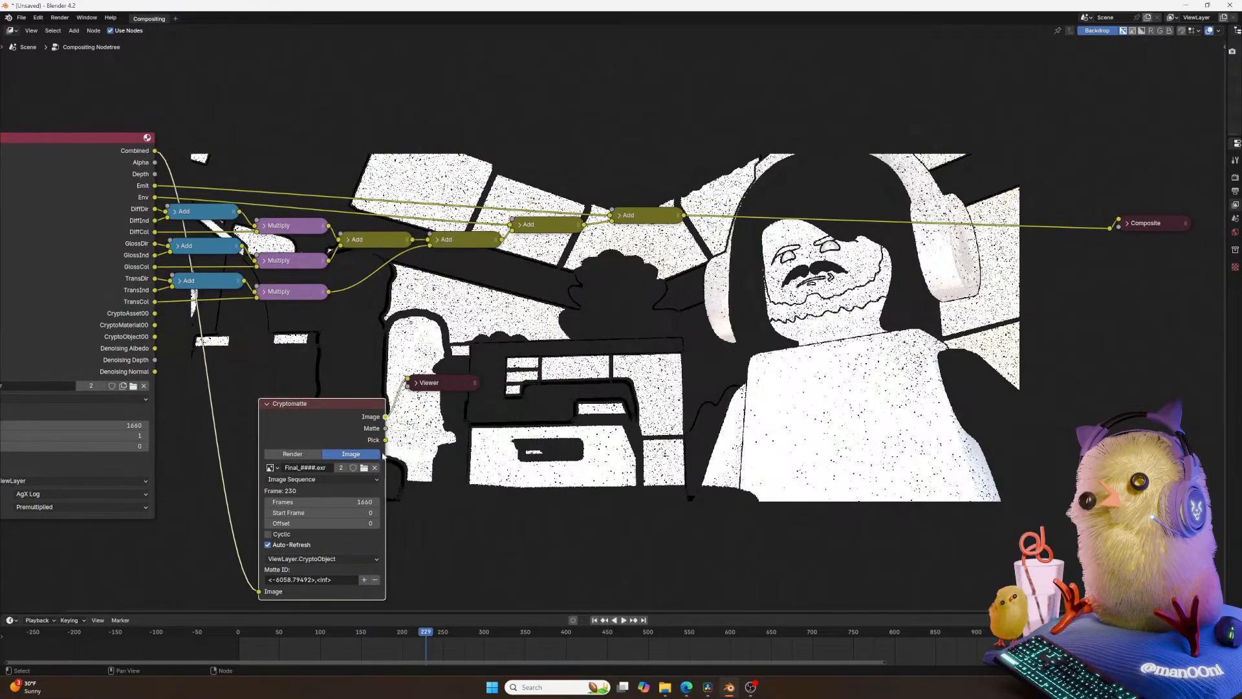
pyautogui.keyDown('ctrl'); pyautogui.keyDown('shift'); pyautogui.click(365, 425); pyautogui.keyUp('shift'); pyautogui.keyUp('ctrl')
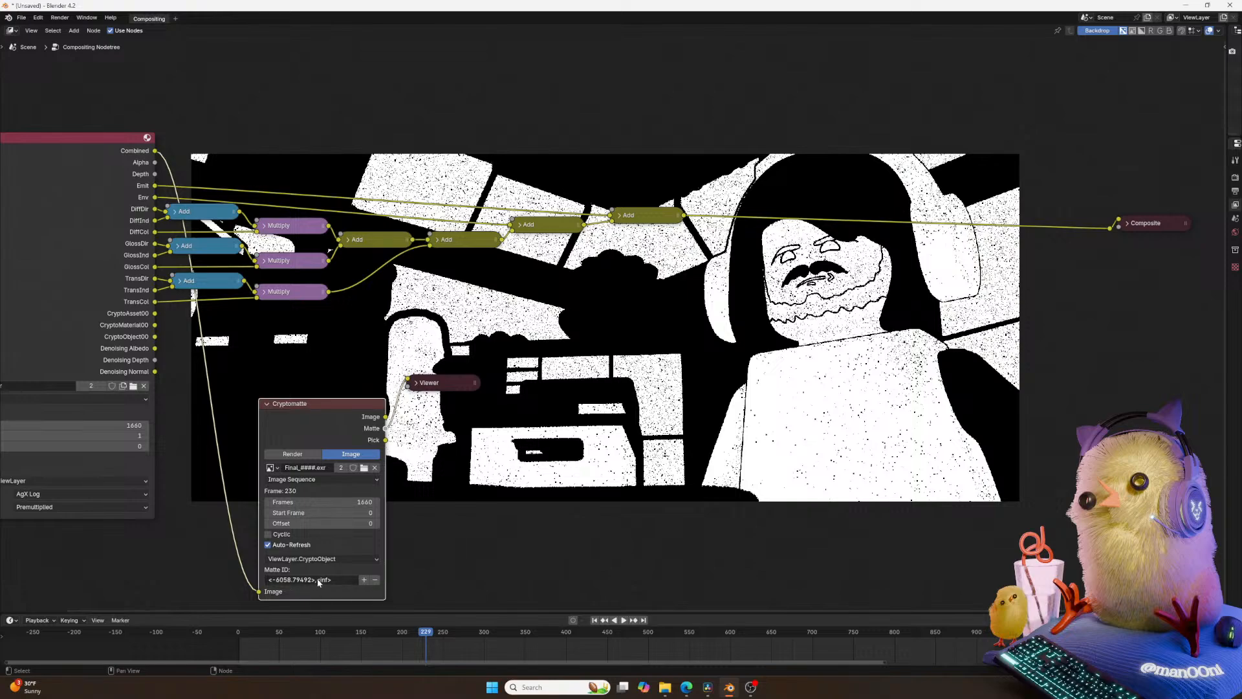
# Remove the inf entry from the Cryptomatte node's Matte ID and shift the node slightly towards the image sequence node.
pyautogui.click(350, 581)
pyautogui.press('End')
pyautogui.press('BackSpace')
pyautogui.press('BackSpace')
pyautogui.press('BackSpace')
pyautogui.press('BackSpace')
pyautogui.press('BackSpace')
pyautogui.moveTo(319, 416); pyautogui.dragTo(288, 405)
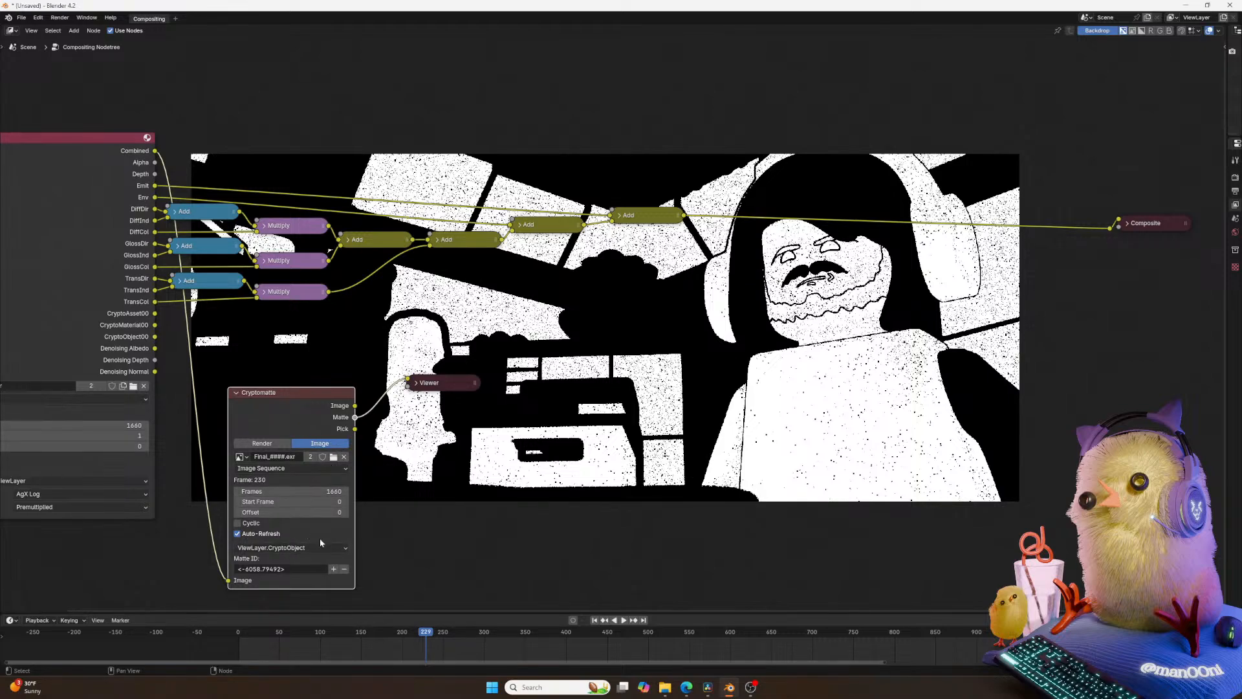
# Set the Cryptomatte layer to ViewLayer.CryptoMaterial, view the node's Image output, and move the Viewer node out of the way.
pyautogui.click(305, 548)
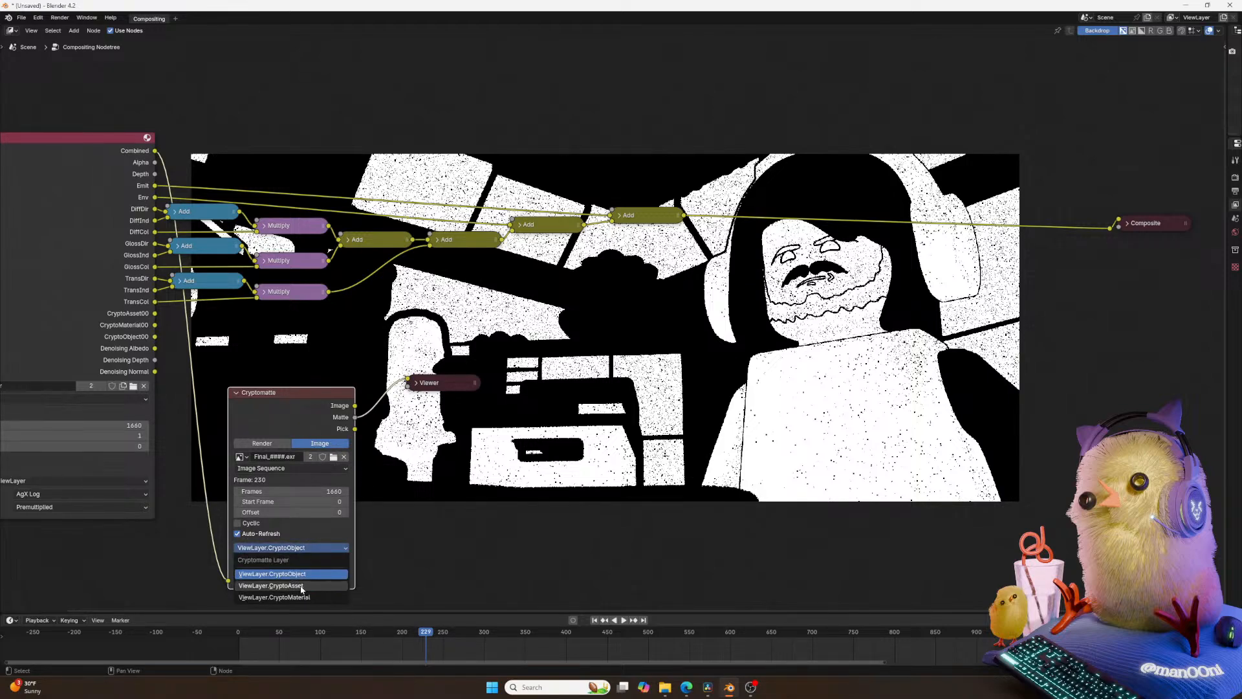
pyautogui.click(275, 597)
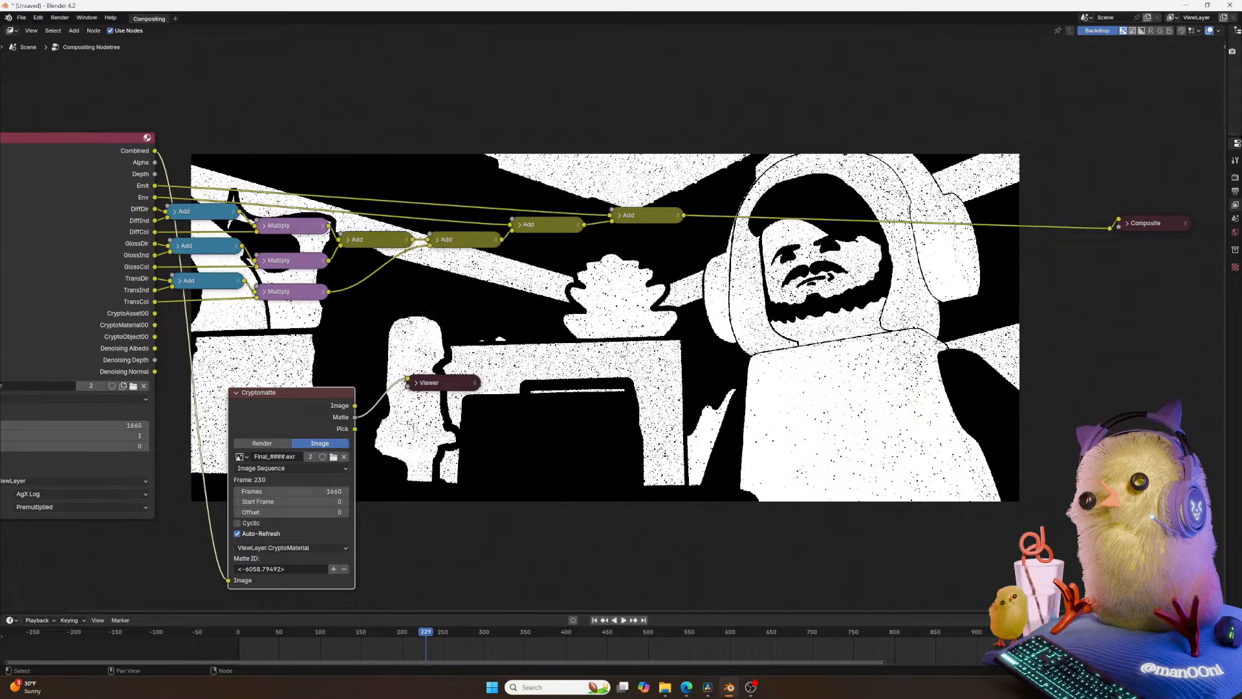
pyautogui.keyDown('ctrl'); pyautogui.keyDown('shift'); pyautogui.click(348, 440); pyautogui.keyUp('shift'); pyautogui.keyUp('ctrl')
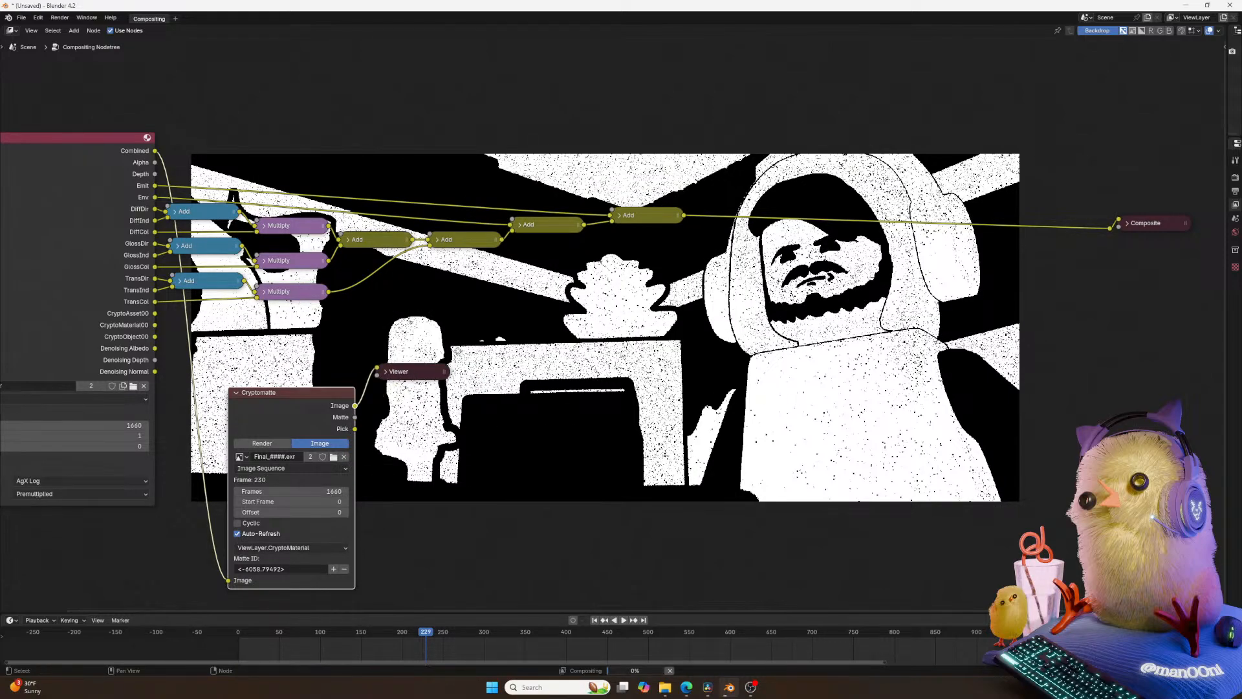
pyautogui.moveTo(414, 371); pyautogui.dragTo(710, 386)
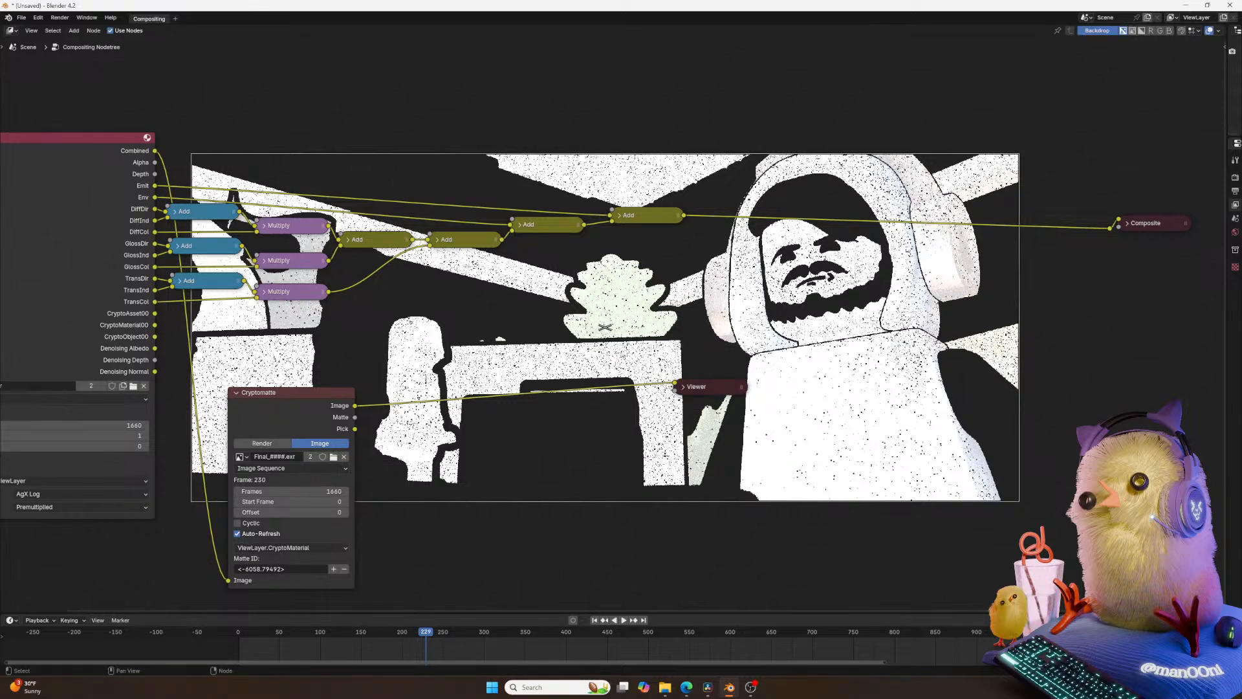
# Clear the Cryptomatte node's Matte ID and switch the viewer to its Pick output.
pyautogui.click(302, 569)
pyautogui.press('BackSpace')
pyautogui.press('Return')
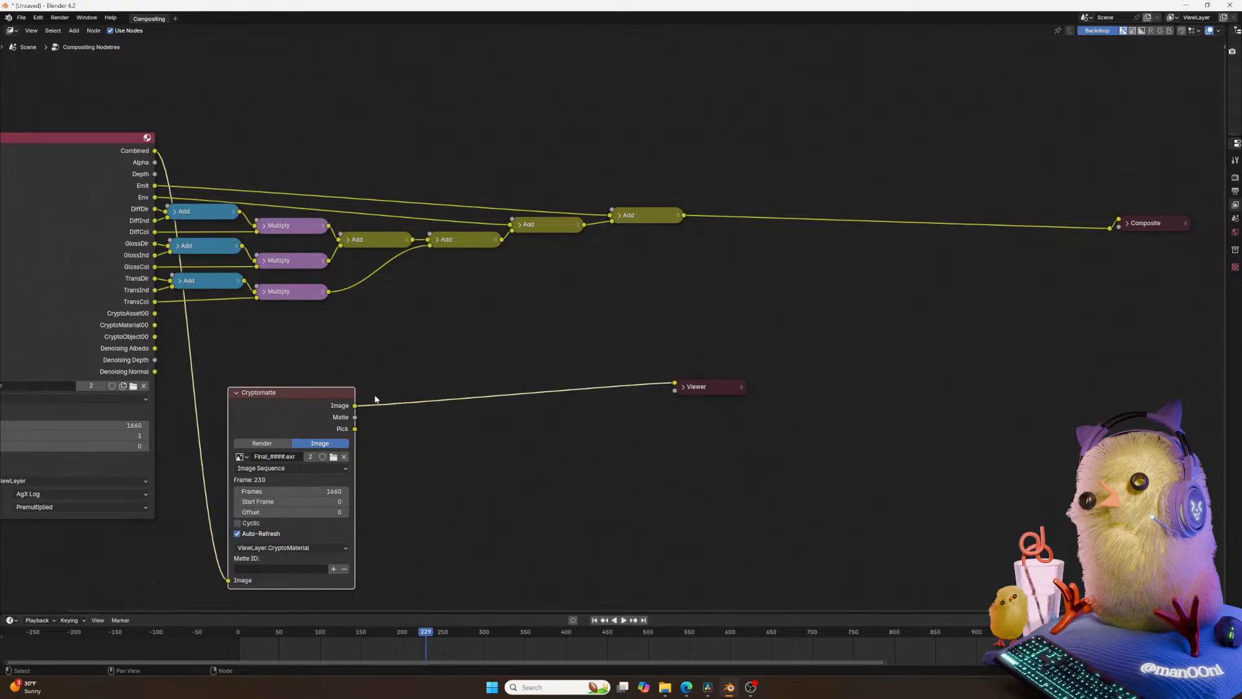
pyautogui.keyDown('ctrl'); pyautogui.keyDown('shift'); pyautogui.click(292, 404); pyautogui.keyUp('shift'); pyautogui.keyUp('ctrl')
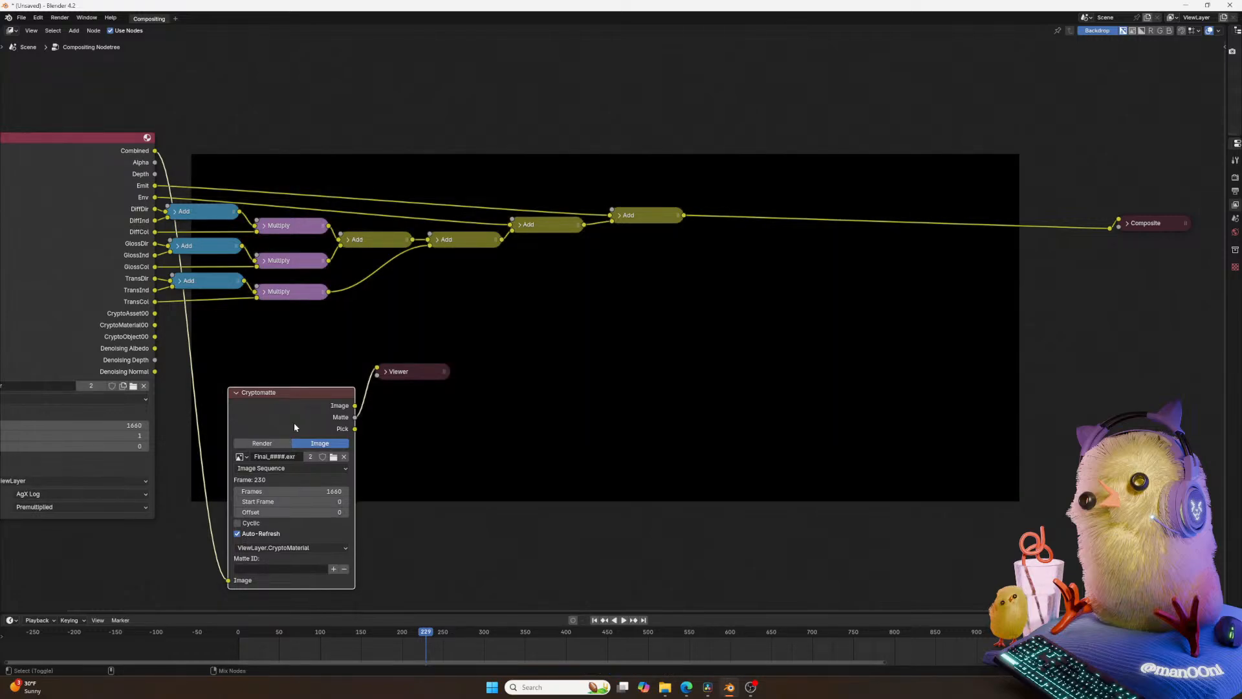
pyautogui.keyDown('ctrl'); pyautogui.keyDown('shift'); pyautogui.click(294, 424); pyautogui.keyUp('shift'); pyautogui.keyUp('ctrl')
pyautogui.moveTo(408, 380); pyautogui.dragTo(916, 401)
# Try sampling the area above the Cryptomatte node in the Pick backdrop, and undo the change.
pyautogui.click(334, 568)
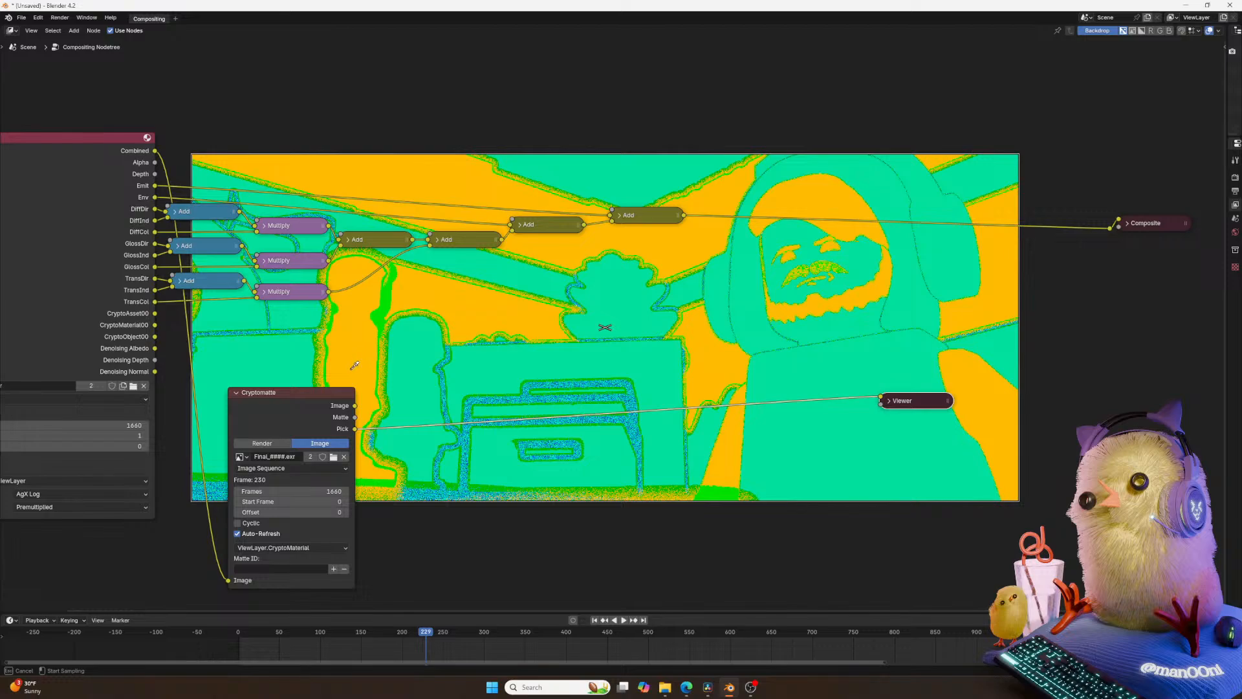
pyautogui.click(355, 327)
pyautogui.hotkey('ctrl', 'z')
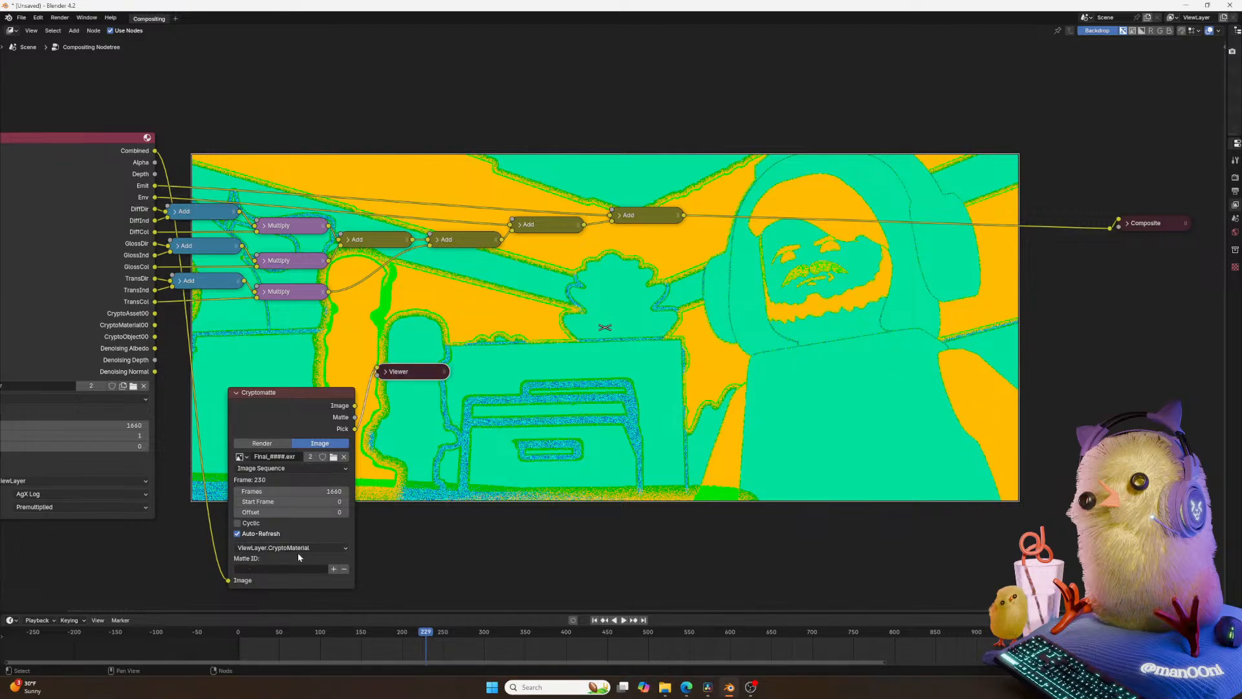
# Feed the Cryptomatte node's Image input from CryptoAsset00, replace it with CryptoMaterial00, and view the Pick output.
pyautogui.moveTo(228, 580); pyautogui.dragTo(307, 396)
pyautogui.keyDown('ctrl'); pyautogui.keyDown('shift'); pyautogui.click(307, 397); pyautogui.keyUp('shift'); pyautogui.keyUp('ctrl')
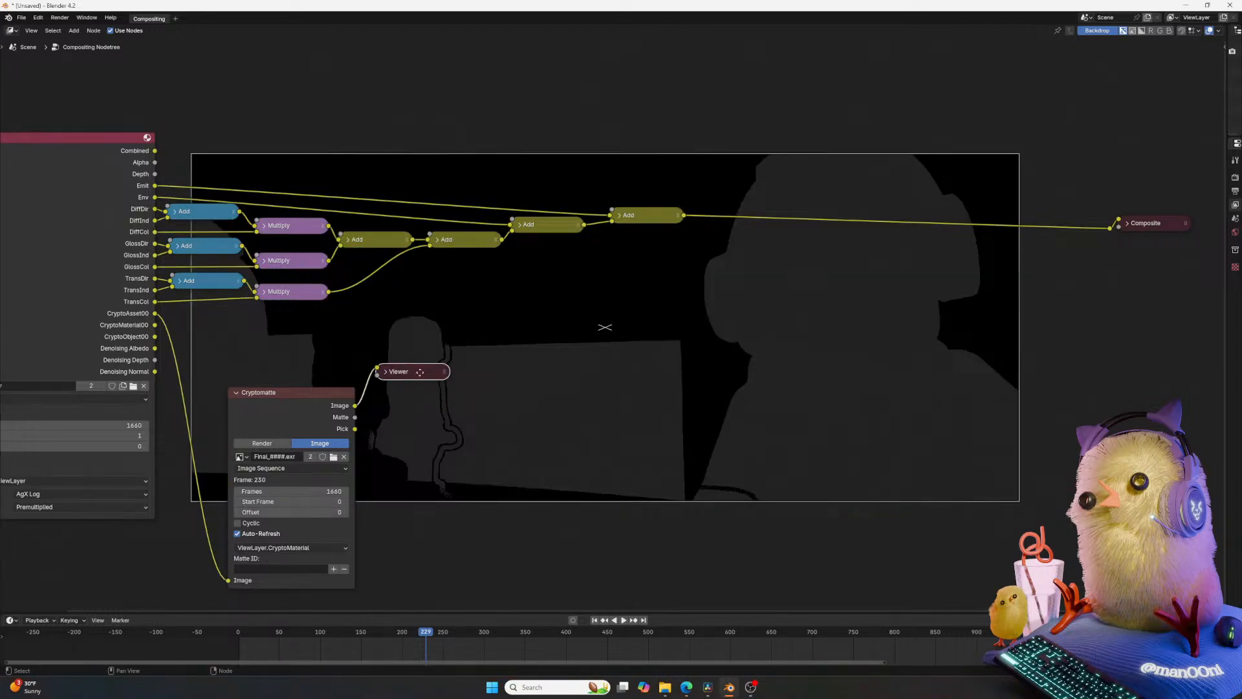
pyautogui.moveTo(412, 377); pyautogui.dragTo(969, 388)
pyautogui.moveTo(155, 325); pyautogui.dragTo(228, 580)
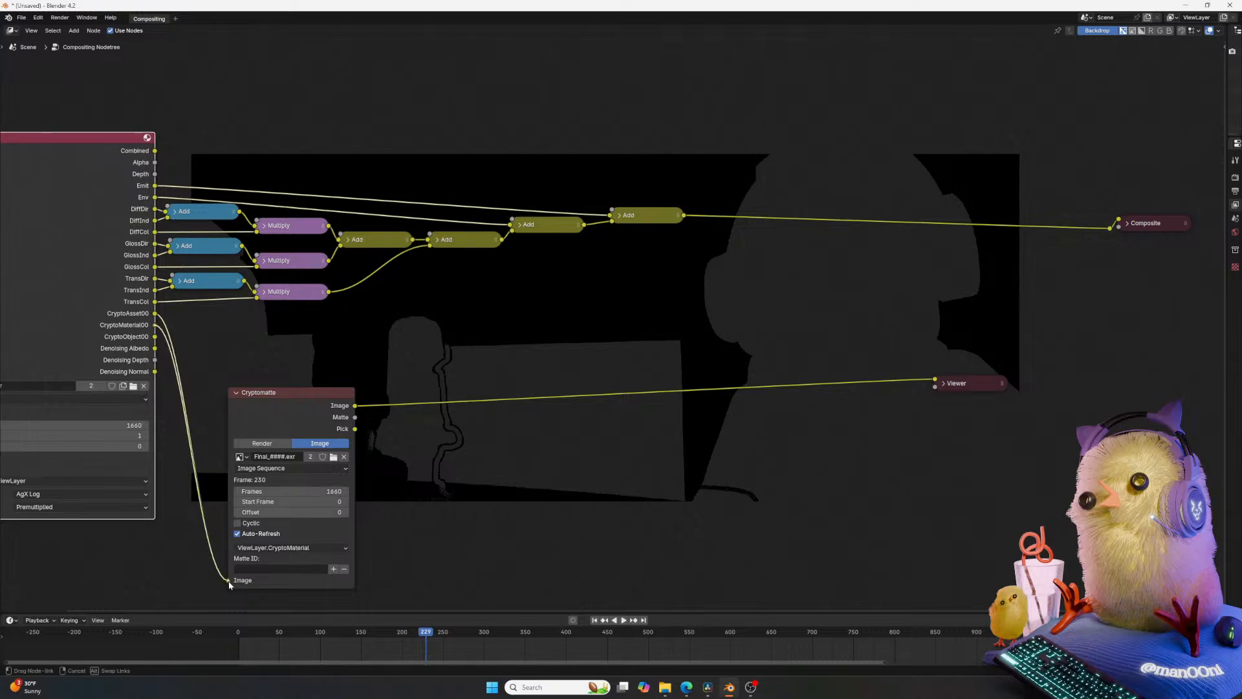
pyautogui.keyDown('ctrl'); pyautogui.keyDown('shift'); pyautogui.click(355, 430); pyautogui.keyUp('shift'); pyautogui.keyUp('ctrl')
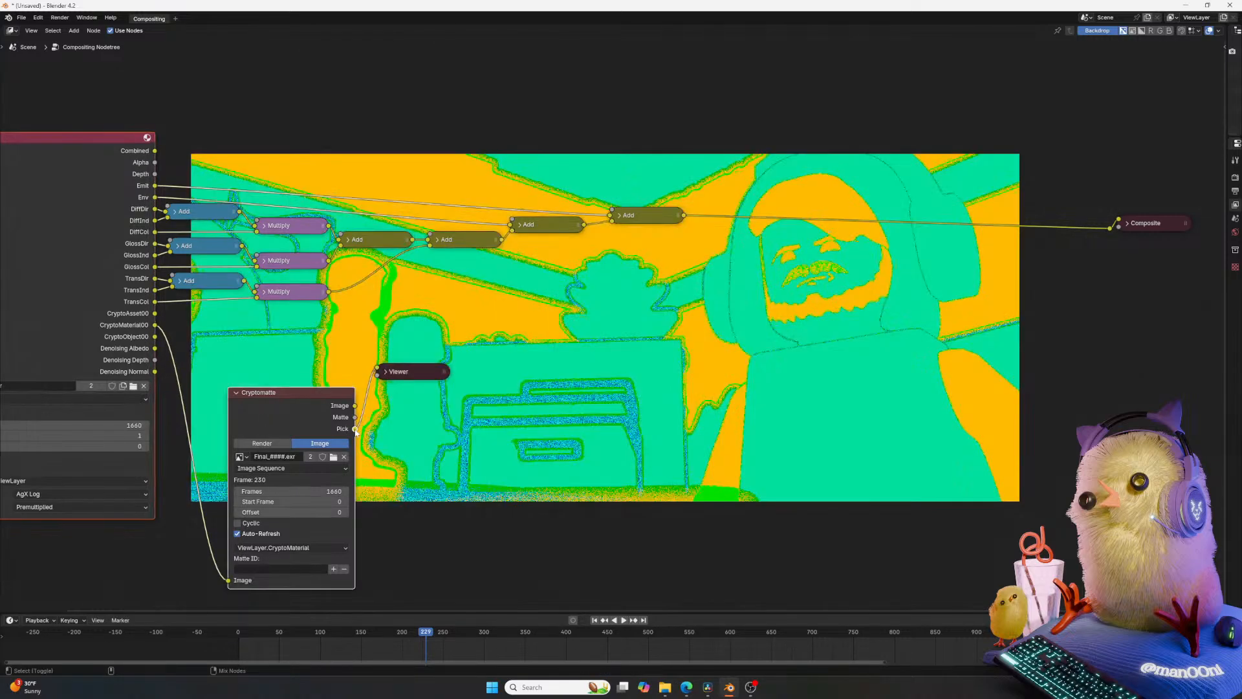
# Try sampling an area of the CryptoMaterial Pick backdrop into the Cryptomatte node's Matte ID.
pyautogui.click(332, 568)
pyautogui.press('Escape')
pyautogui.click(341, 415)
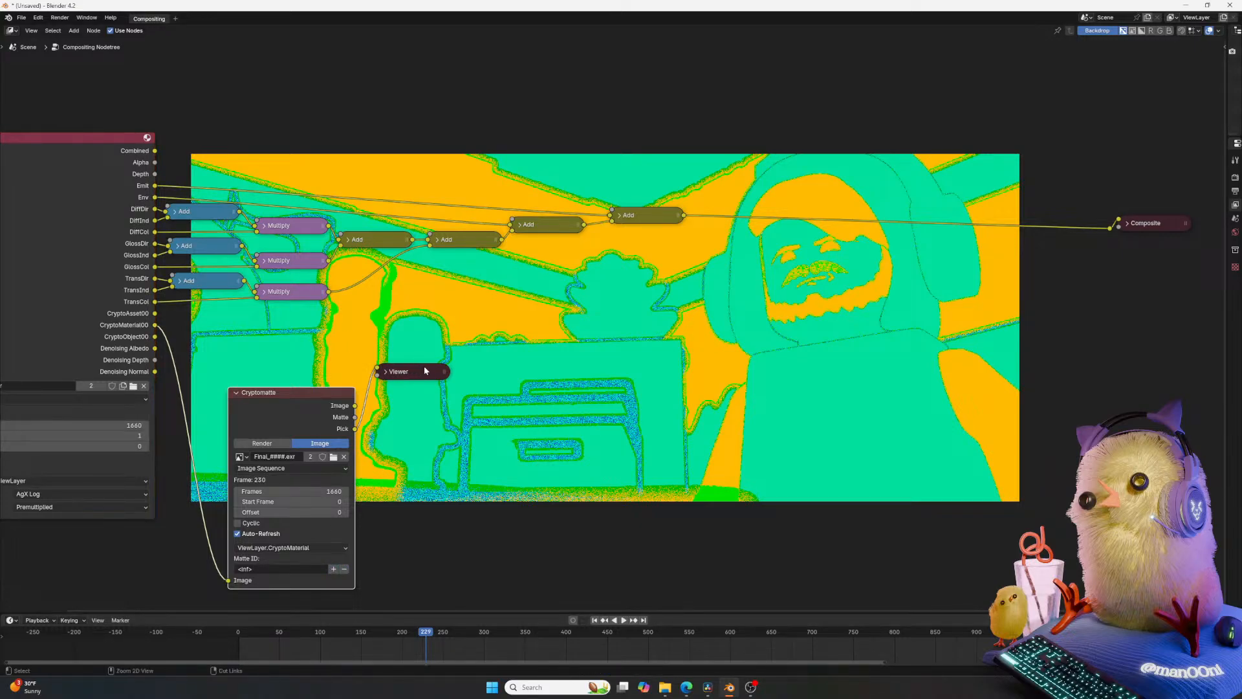
# Delete the Cryptomatte node and its Viewer node from the compositing tree.
pyautogui.hotkey('ctrl', 'x')
pyautogui.click(427, 368)
pyautogui.moveTo(511, 329); pyautogui.dragTo(412, 413)
pyautogui.press('x')
# View the final combined image, place the new Viewer node below the Composite node, and align the two nodes vertically.
pyautogui.moveTo(610, 382); pyautogui.dragTo(504, 453, button='middle')
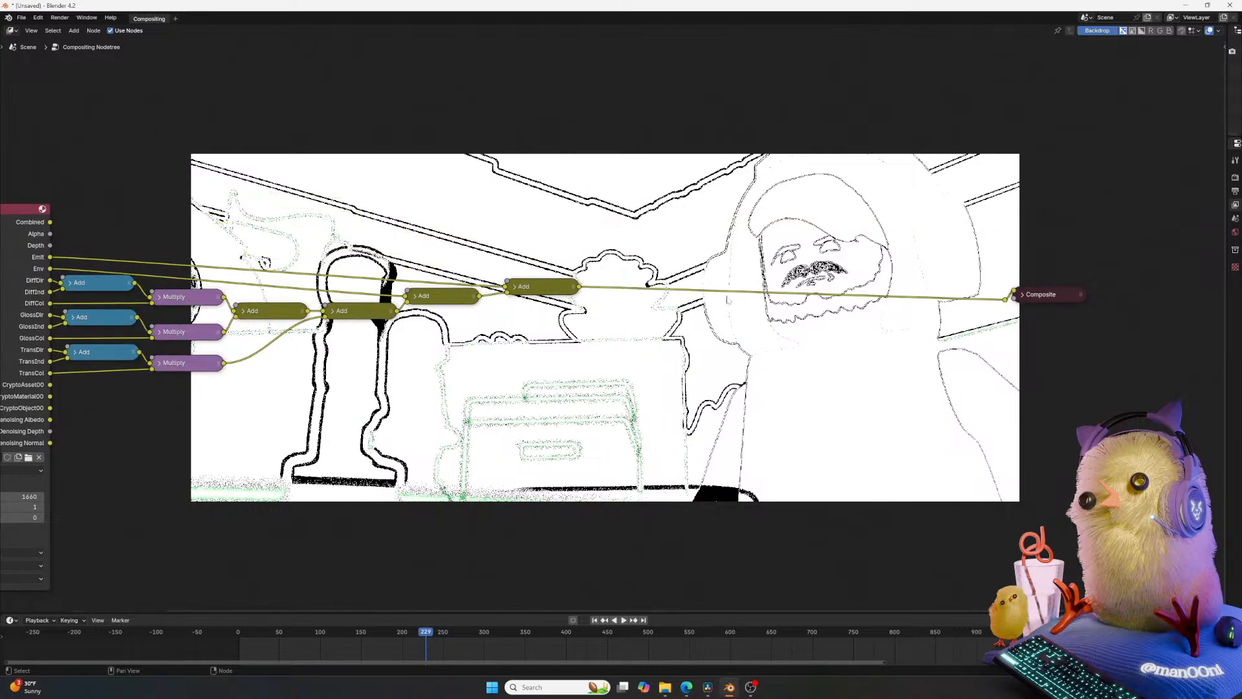
pyautogui.keyDown('ctrl'); pyautogui.keyDown('shift'); pyautogui.click(1034, 298); pyautogui.keyUp('shift'); pyautogui.keyUp('ctrl')
pyautogui.keyDown('ctrl'); pyautogui.keyDown('shift'); pyautogui.click(1035, 298); pyautogui.keyUp('shift'); pyautogui.keyUp('ctrl')
pyautogui.click(1050, 301)
pyautogui.moveTo(1068, 301); pyautogui.dragTo(1037, 316)
pyautogui.moveTo(1102, 257); pyautogui.dragTo(999, 388)
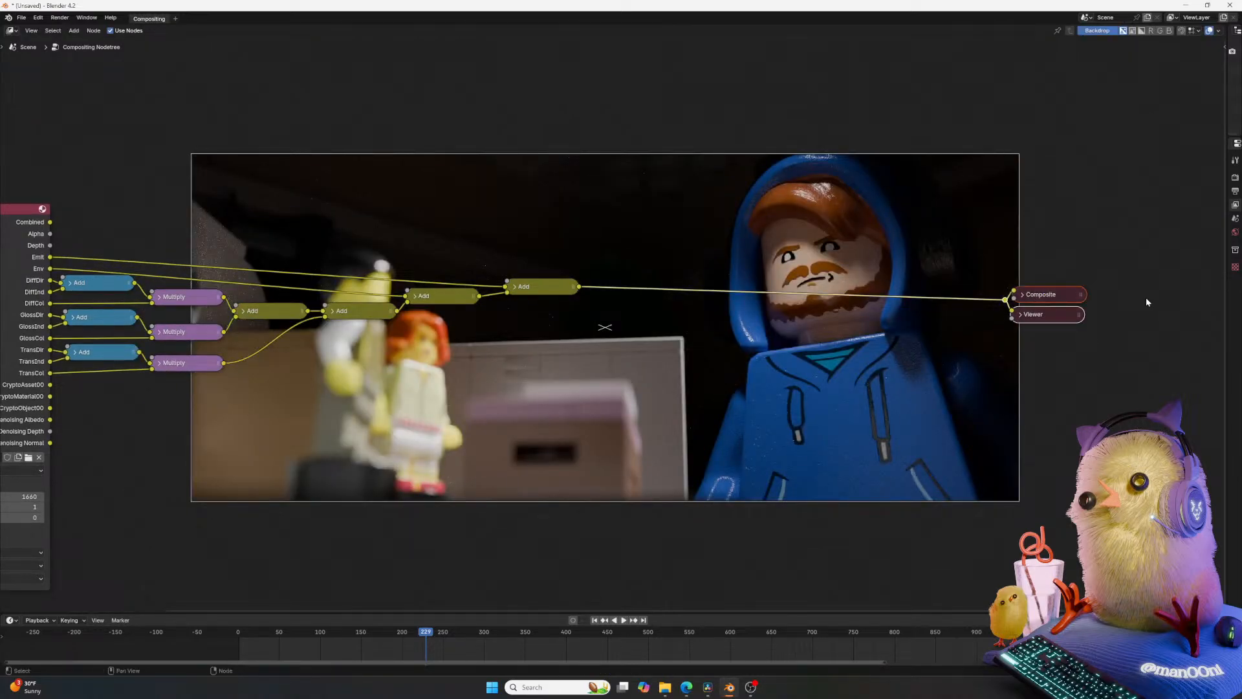
pyautogui.press('s')
pyautogui.press('x')
pyautogui.press('0')
pyautogui.click(1146, 298)
# Add a Gamma node below the Add and Multiply pass nodes.
pyautogui.moveTo(583, 224); pyautogui.dragTo(731, 219, button='middle')
pyautogui.click(469, 473)
pyautogui.moveTo(469, 472); pyautogui.dragTo(477, 515, button='middle')
pyautogui.moveTo(548, 359); pyautogui.dragTo(496, 455, button='middle')
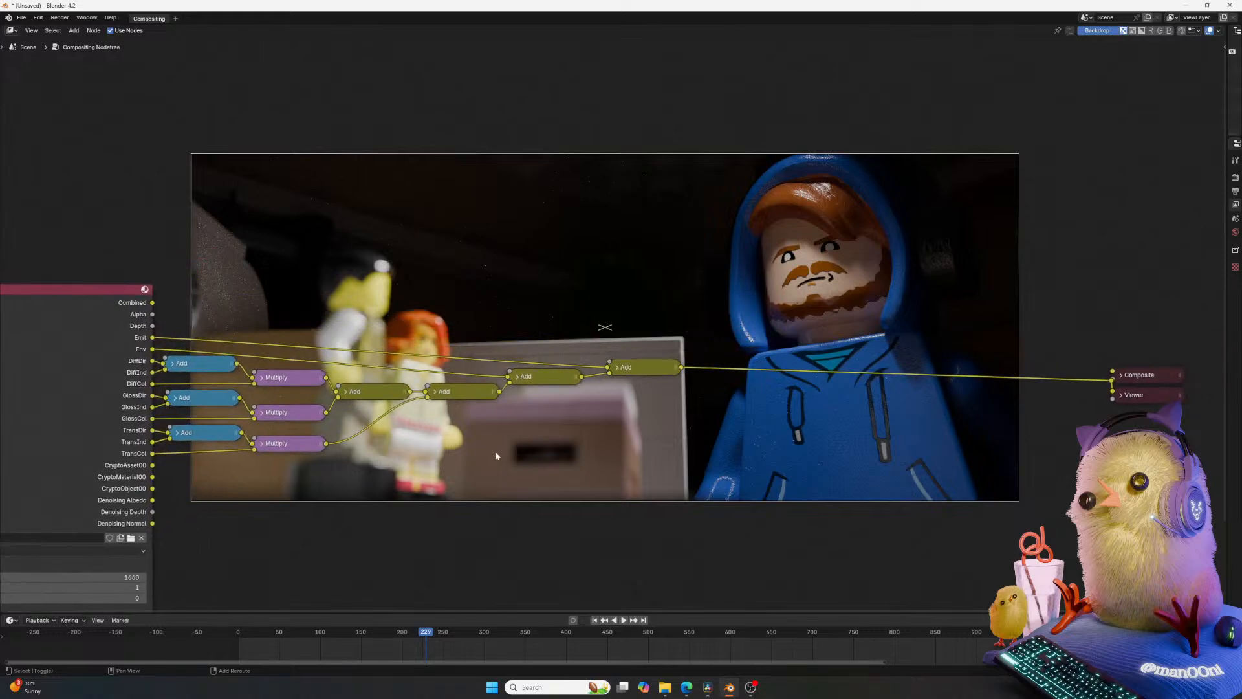
pyautogui.keyDown('shift'); pyautogui.moveTo(632, 311); pyautogui.dragTo(667, 342, button='middle'); pyautogui.keyUp('shift')
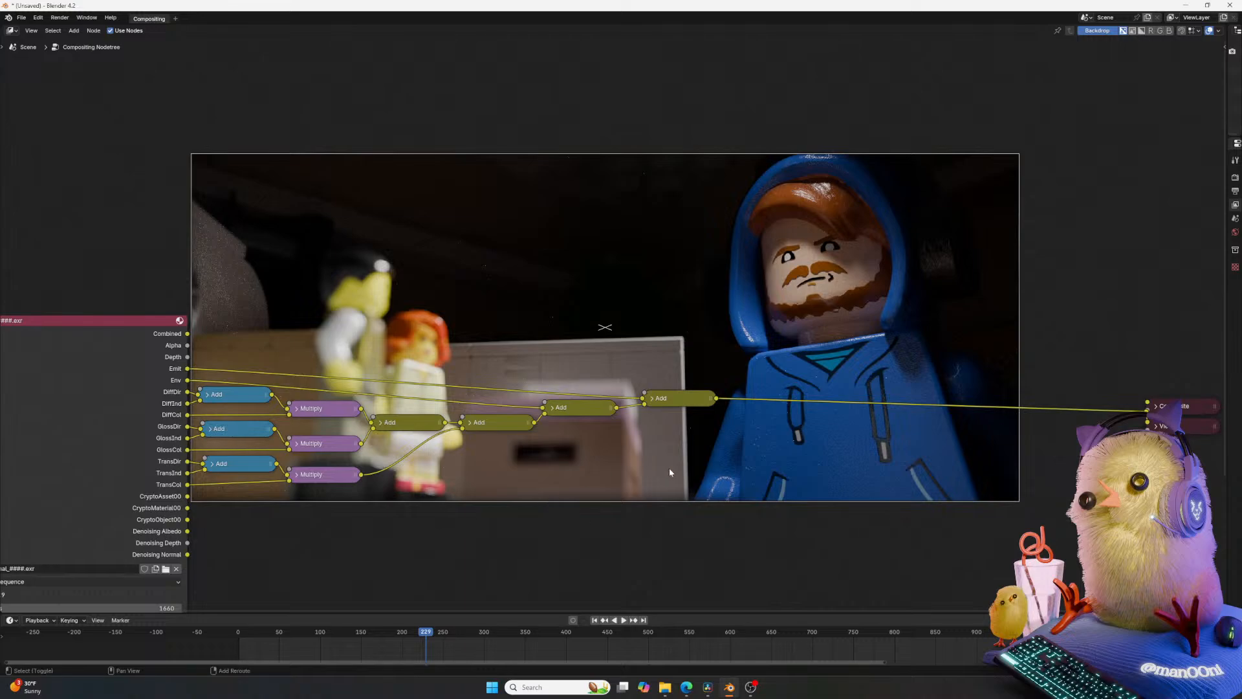
pyautogui.moveTo(669, 468); pyautogui.dragTo(721, 427, button='middle')
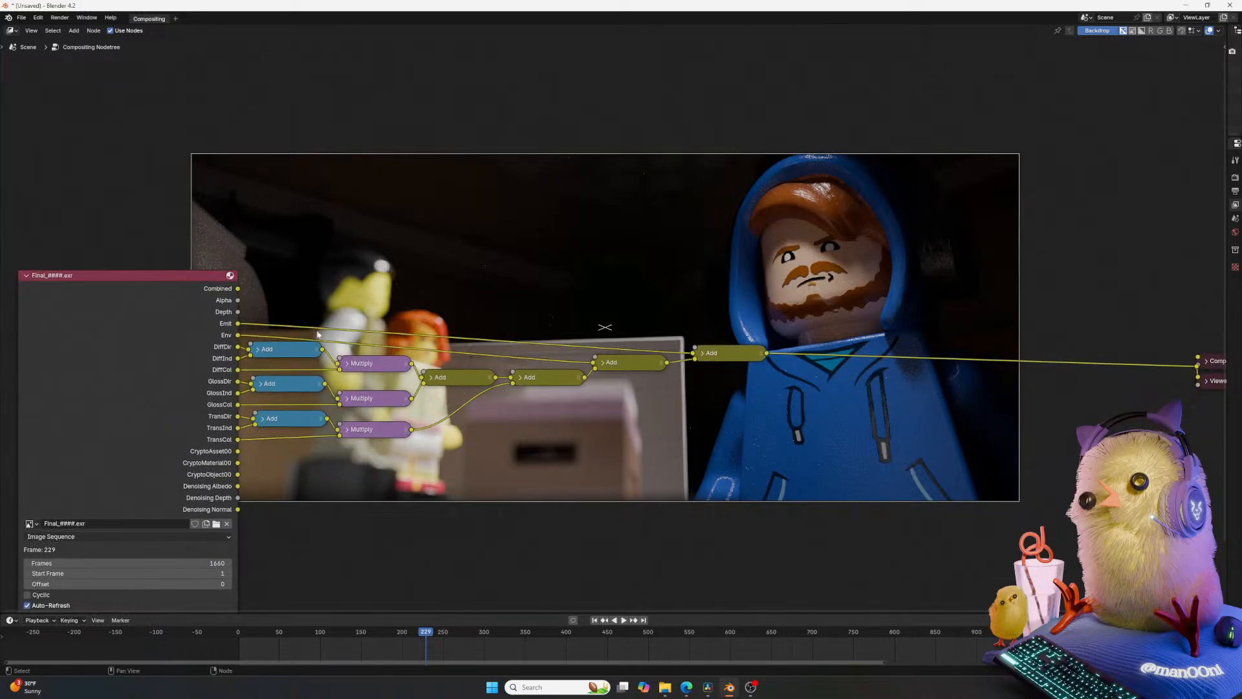
pyautogui.hotkey('shift', 'a')
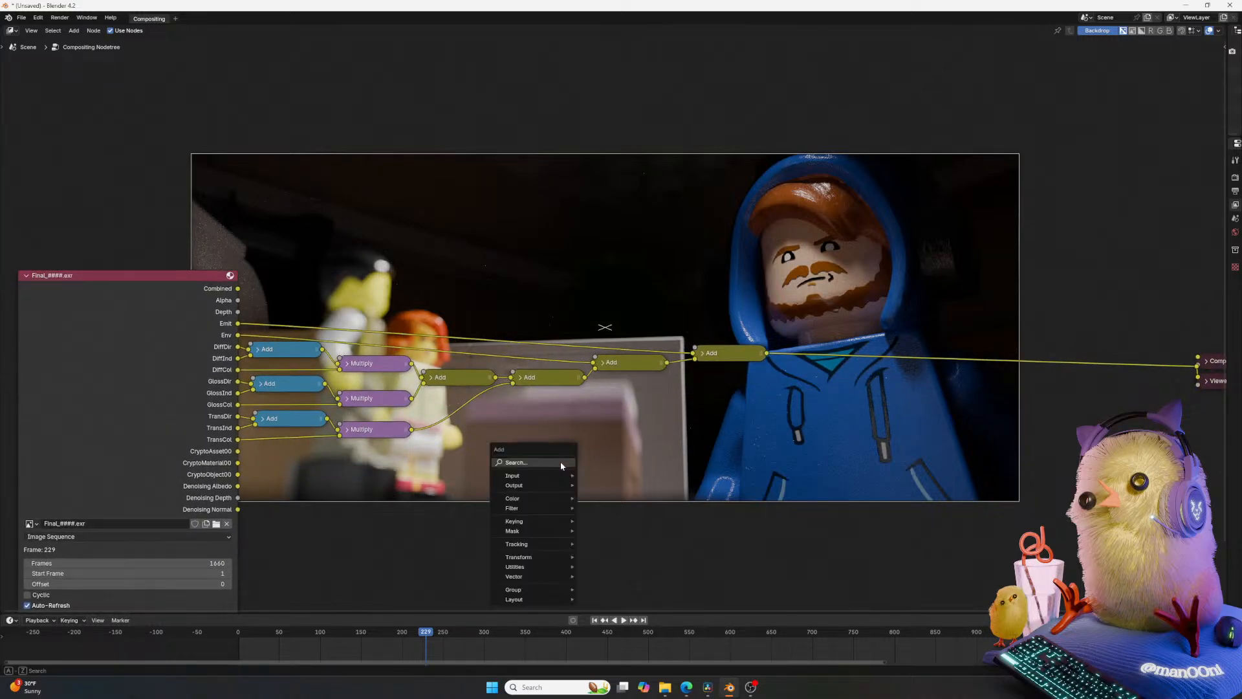
pyautogui.click(563, 464)
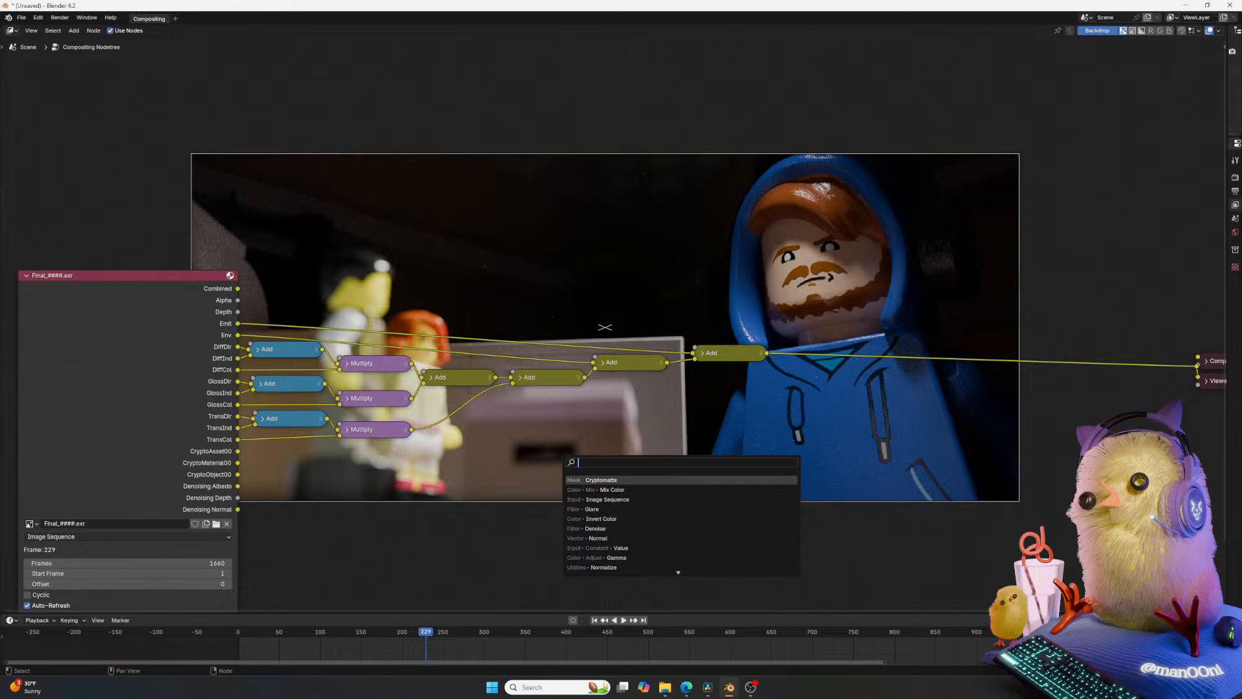
pyautogui.write('ga')
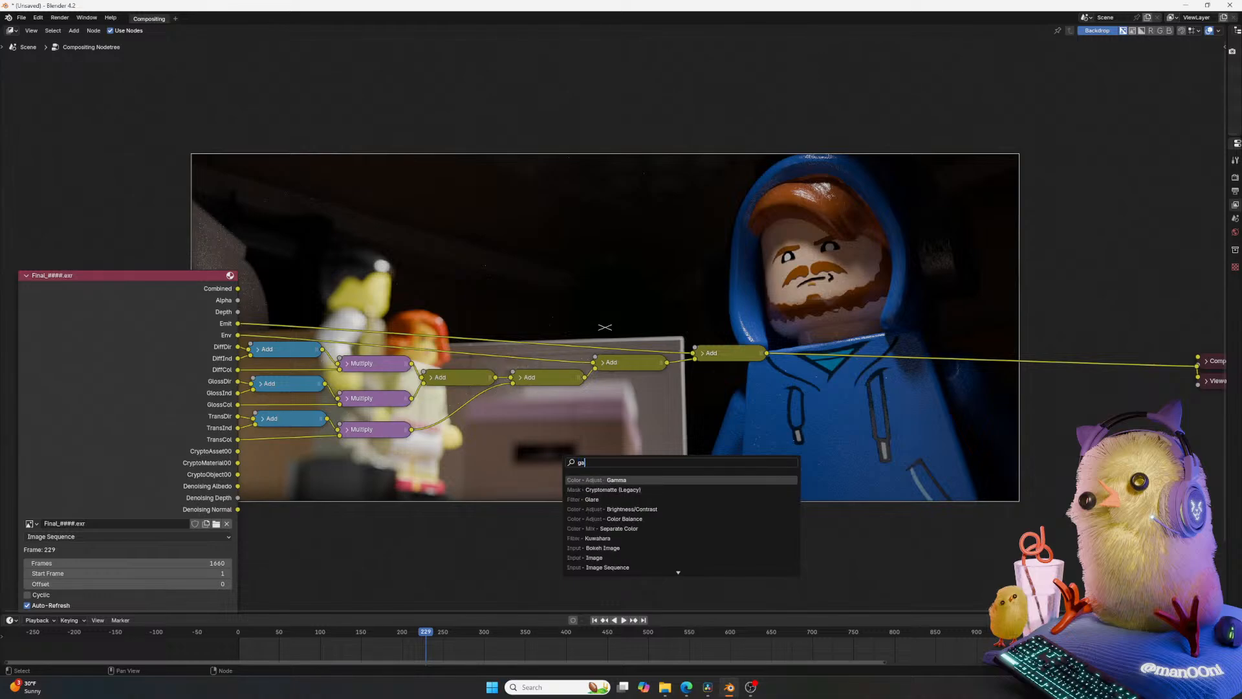
pyautogui.press('Return')
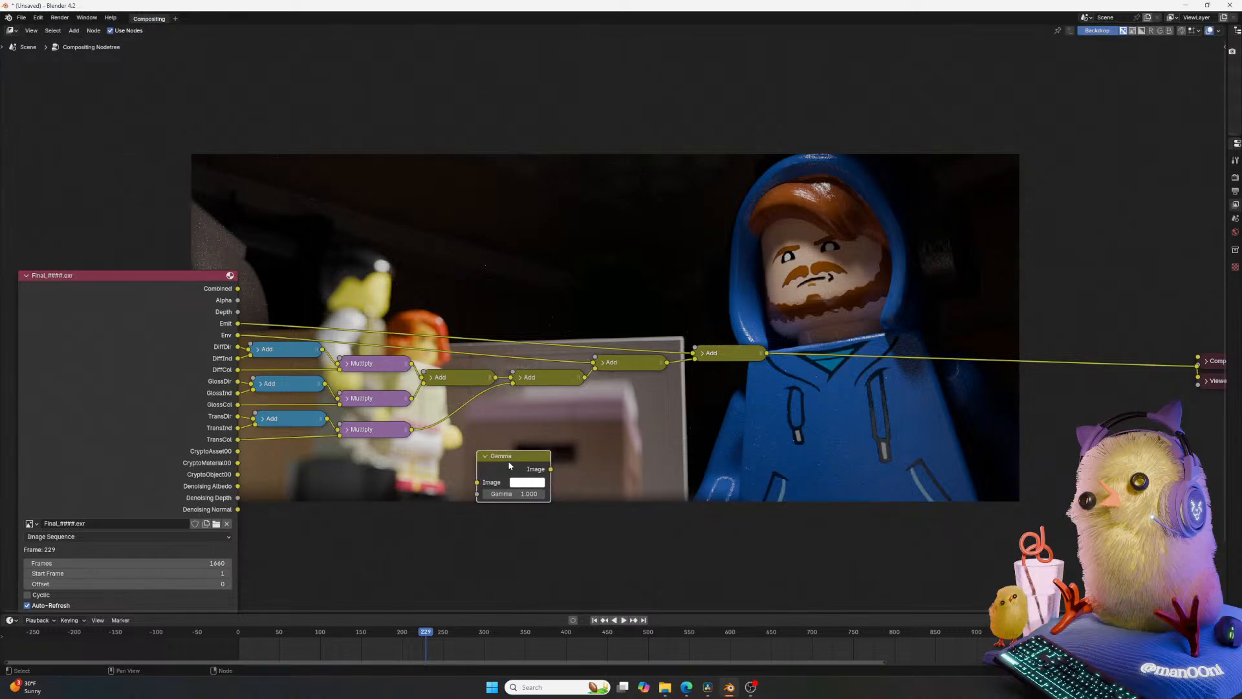
pyautogui.click(438, 462)
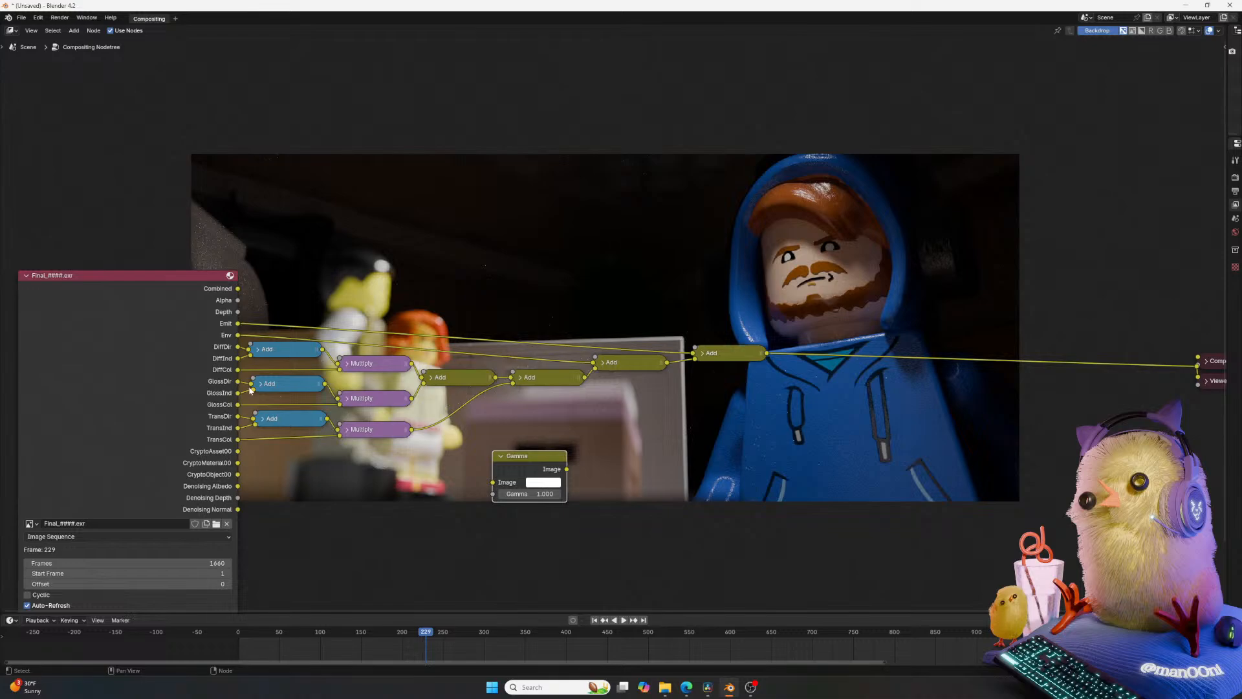
# Compare the combined glossy Add result with the separate GlossDir and GlossInd passes in the viewer.
pyautogui.keyDown('ctrl'); pyautogui.keyDown('shift'); pyautogui.click(248, 389); pyautogui.keyUp('shift'); pyautogui.keyUp('ctrl')
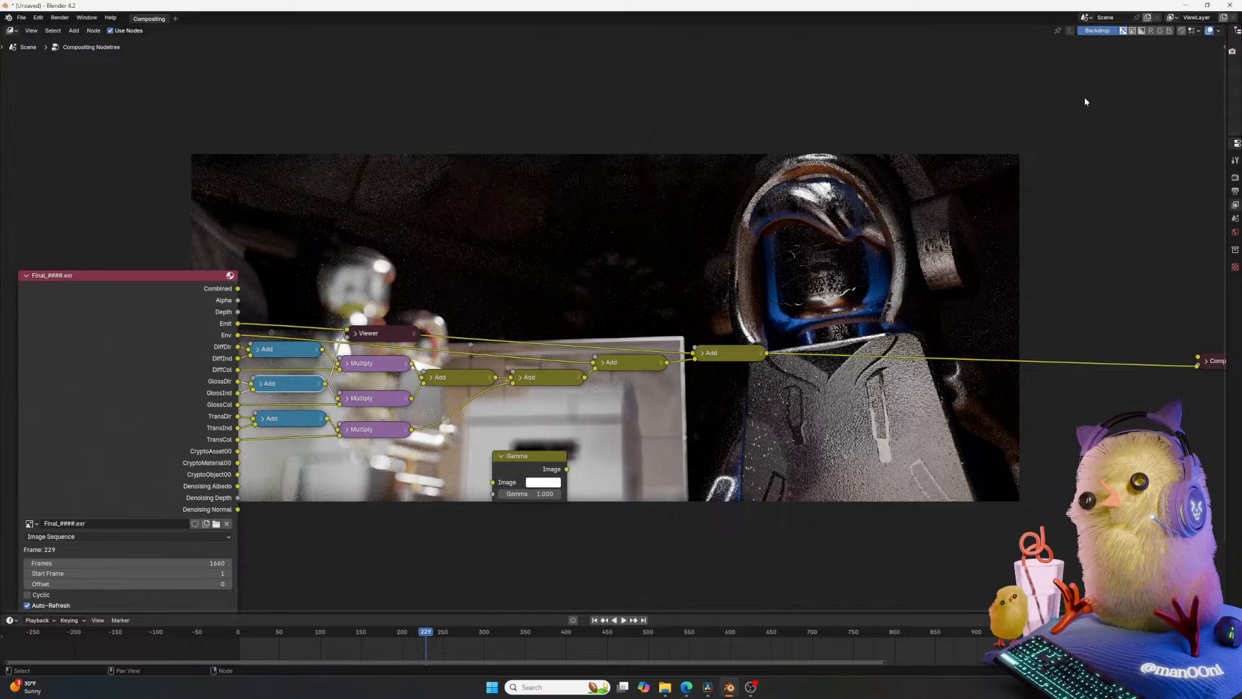
pyautogui.moveTo(838, 277); pyautogui.dragTo(827, 289, button='middle')
pyautogui.scroll(-1, 827, 289)
pyautogui.scroll(1, 827, 289)
pyautogui.scroll(-1, 827, 288)
pyautogui.moveTo(323, 395); pyautogui.dragTo(224, 402, button='middle')
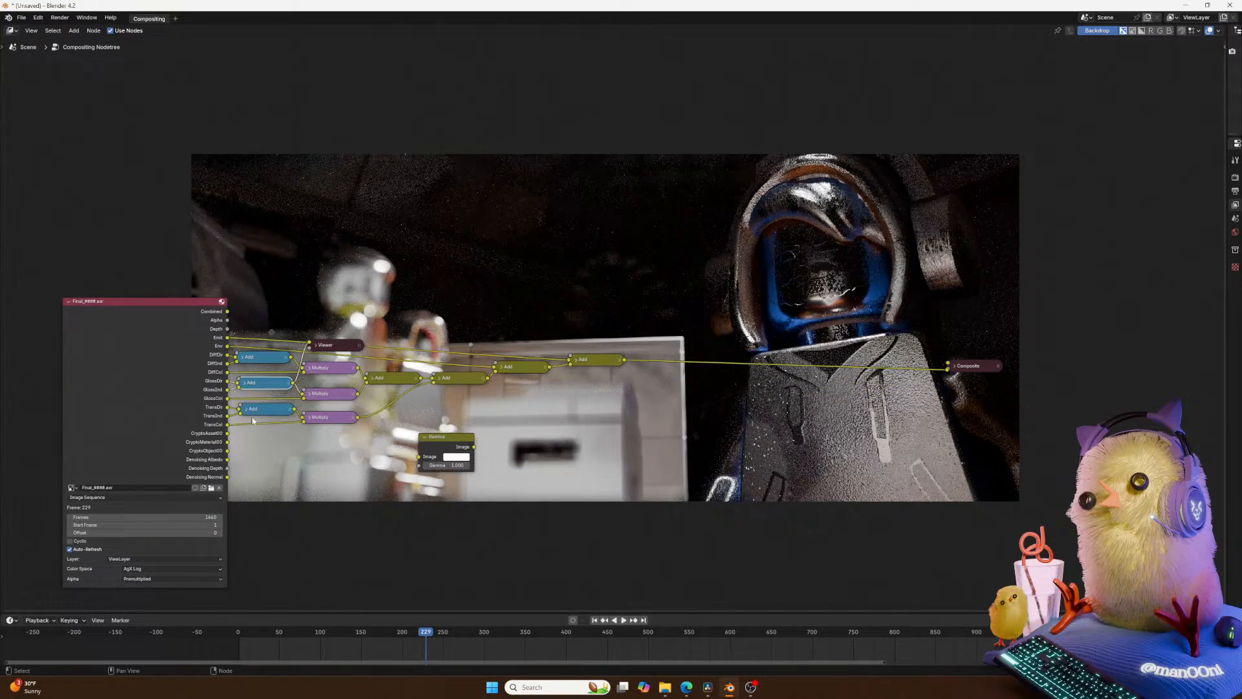
pyautogui.keyDown('ctrl'); pyautogui.keyDown('shift'); pyautogui.click(223, 384); pyautogui.keyUp('shift'); pyautogui.keyUp('ctrl')
pyautogui.keyDown('ctrl'); pyautogui.keyDown('shift'); pyautogui.click(224, 381); pyautogui.keyUp('shift'); pyautogui.keyUp('ctrl')
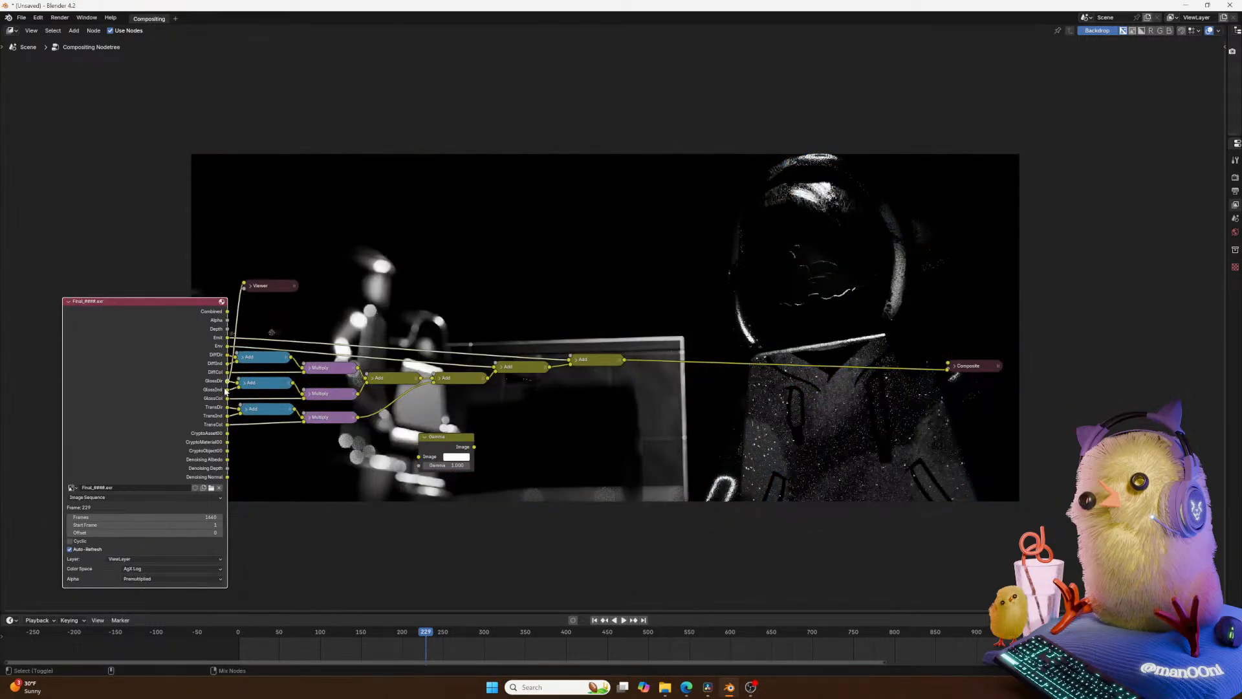
pyautogui.keyDown('ctrl'); pyautogui.keyDown('shift'); pyautogui.click(226, 390); pyautogui.keyUp('shift'); pyautogui.keyUp('ctrl')
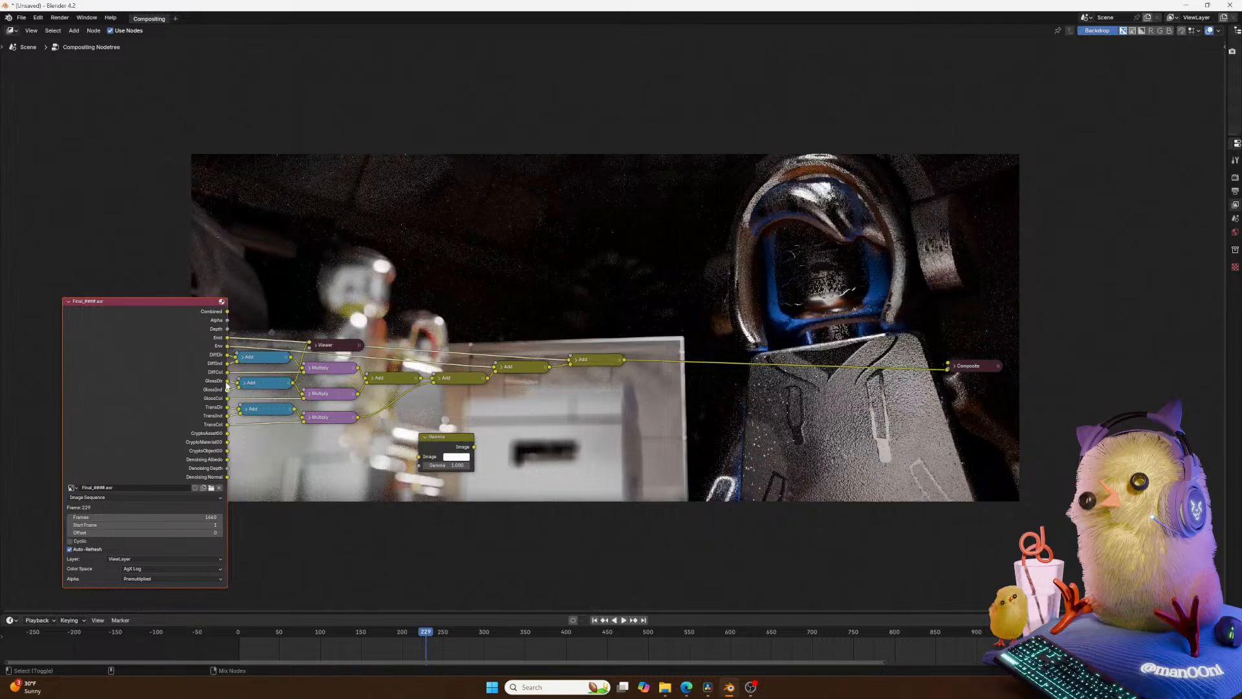
# View the final Add node's output and move the Viewer node next to the Composite node.
pyautogui.keyDown('ctrl'); pyautogui.keyDown('shift'); pyautogui.click(619, 359); pyautogui.keyUp('shift'); pyautogui.keyUp('ctrl')
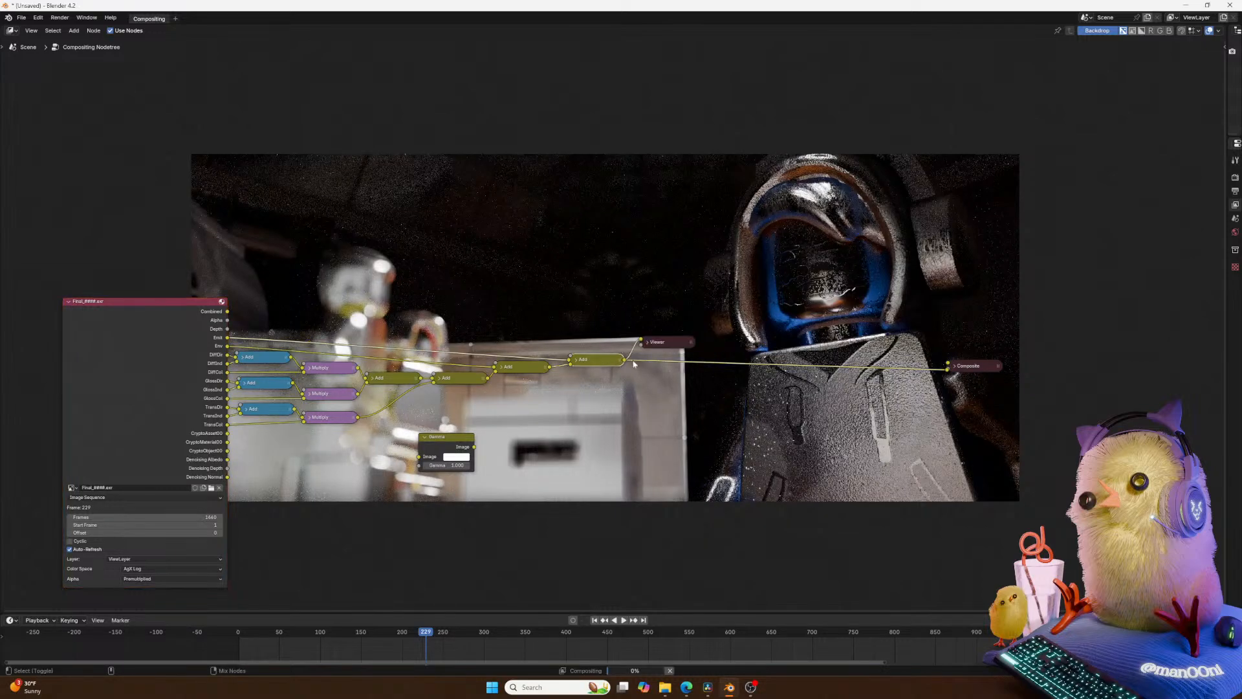
pyautogui.moveTo(669, 343); pyautogui.dragTo(981, 352)
pyautogui.moveTo(468, 405); pyautogui.dragTo(596, 399, button='middle')
# Insert the Gamma node between GlossDir and the glossy Add node, and raise its Gamma to 2.920.
pyautogui.press('super')
pyautogui.click(427, 249)
pyautogui.scroll(3, 362, 401)
pyautogui.moveTo(350, 406); pyautogui.dragTo(508, 364, button='middle')
pyautogui.scroll(5, 395, 406)
pyautogui.moveTo(692, 483); pyautogui.dragTo(363, 388)
pyautogui.keyDown('shift'); pyautogui.moveTo(401, 432); pyautogui.dragTo(534, 433); pyautogui.keyUp('shift')
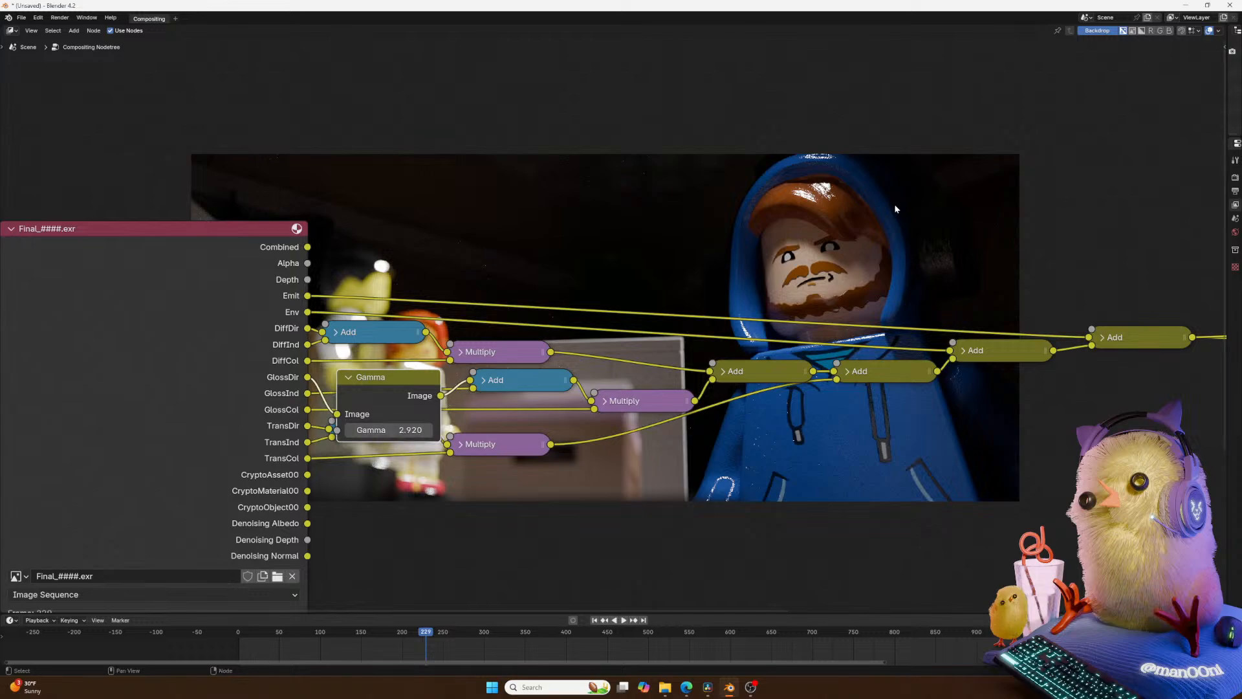
# Lower the glossy pass's Gamma to 0.250, and settle on 0.390.
pyautogui.scroll(2, 365, 446)
pyautogui.moveTo(366, 446); pyautogui.dragTo(170, 446)
pyautogui.press('Escape')
pyautogui.keyDown('shift'); pyautogui.moveTo(373, 446); pyautogui.dragTo(248, 447); pyautogui.keyUp('shift')
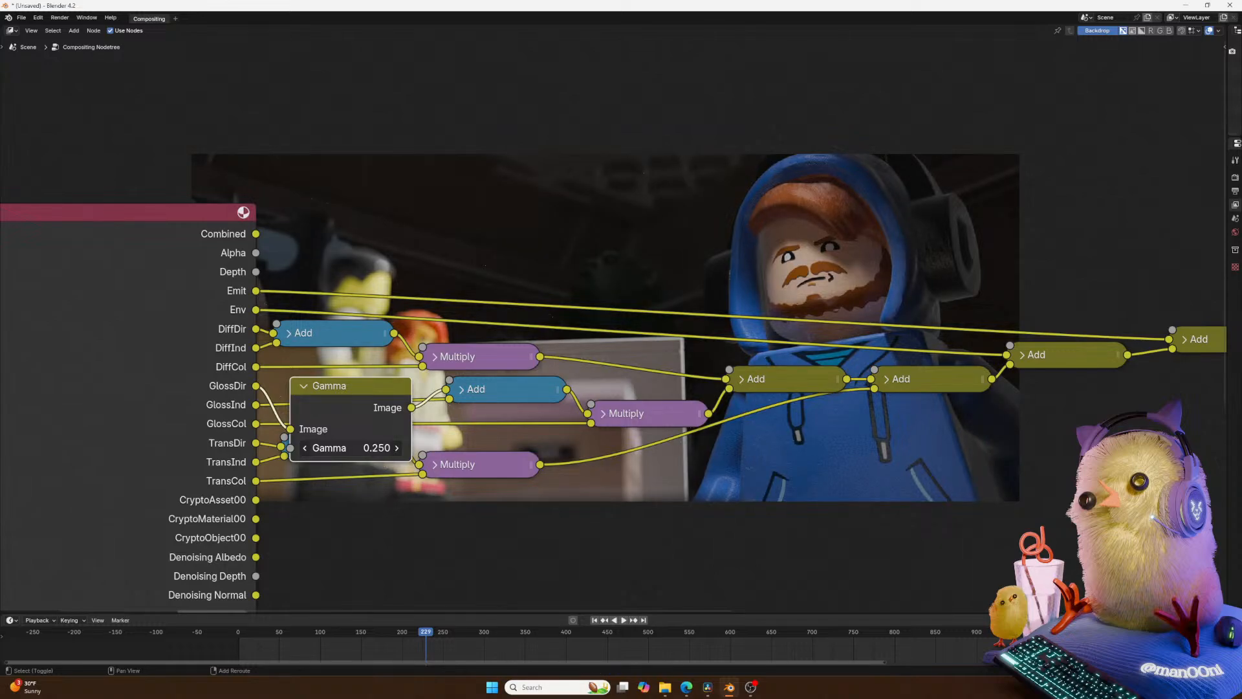
pyautogui.keyDown('shift'); pyautogui.moveTo(249, 446); pyautogui.dragTo(280, 454); pyautogui.keyUp('shift')
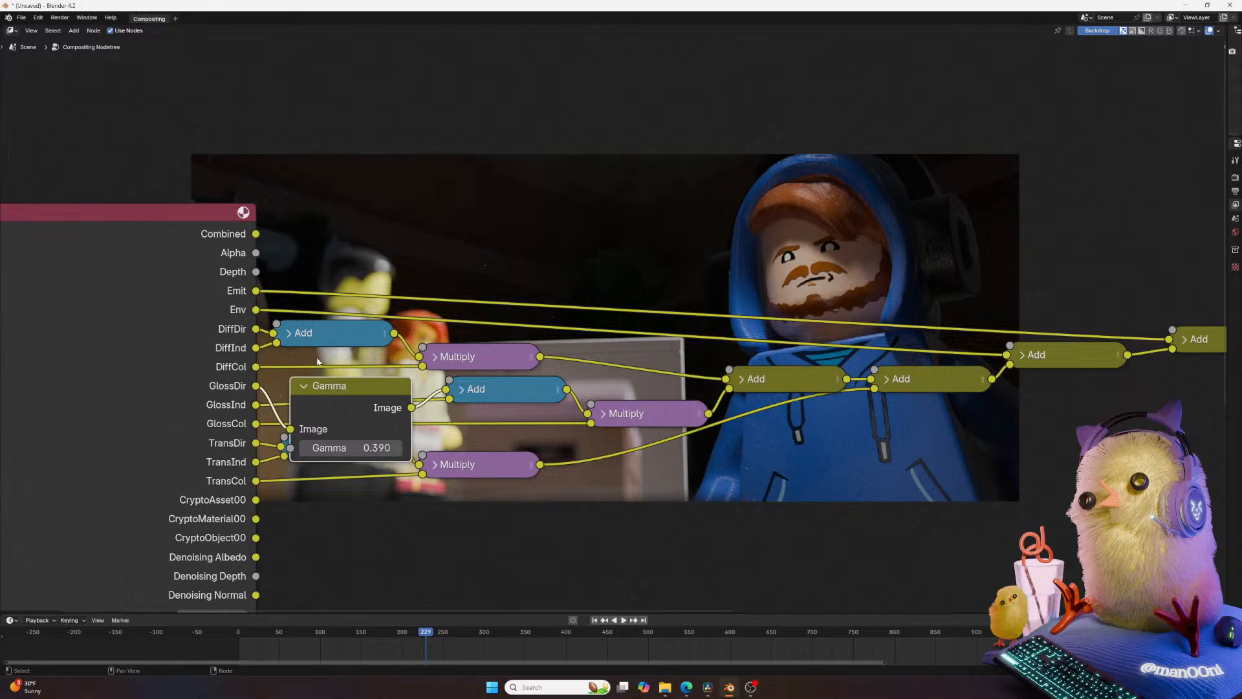
# Detach the Gamma node from the GlossDir link, park it below the tree, and move the glossy Add node back beside the image node.
pyautogui.moveTo(313, 386); pyautogui.dragTo(577, 531)
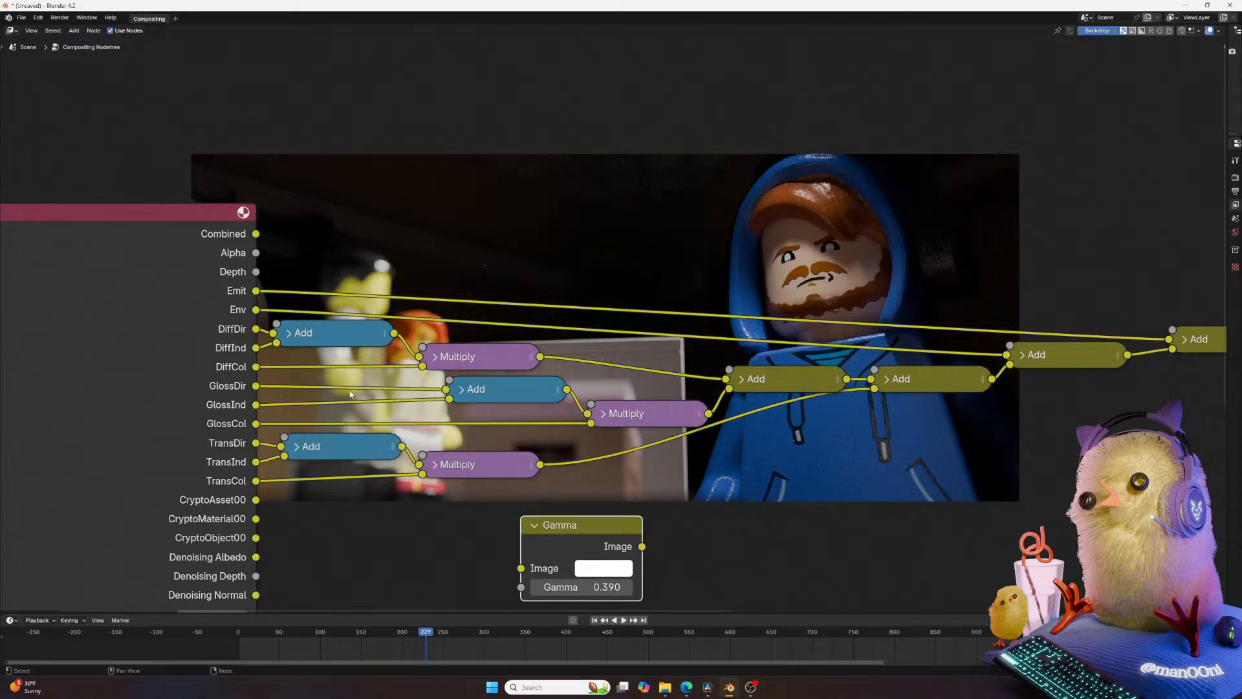
pyautogui.moveTo(458, 394); pyautogui.dragTo(314, 391)
pyautogui.press('g')
pyautogui.click(269, 401)
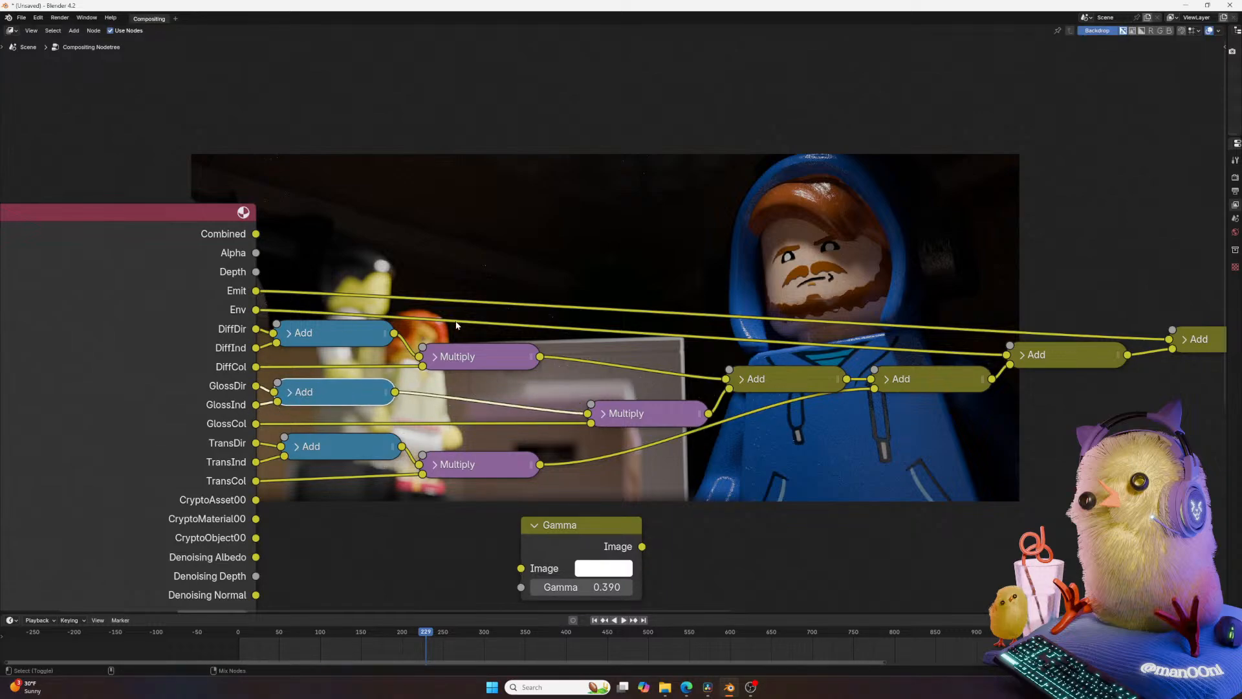
# View the image sequence's DiffCol pass in the backdrop.
pyautogui.keyDown('ctrl'); pyautogui.keyDown('shift'); pyautogui.click(249, 366); pyautogui.keyUp('shift'); pyautogui.keyUp('ctrl')
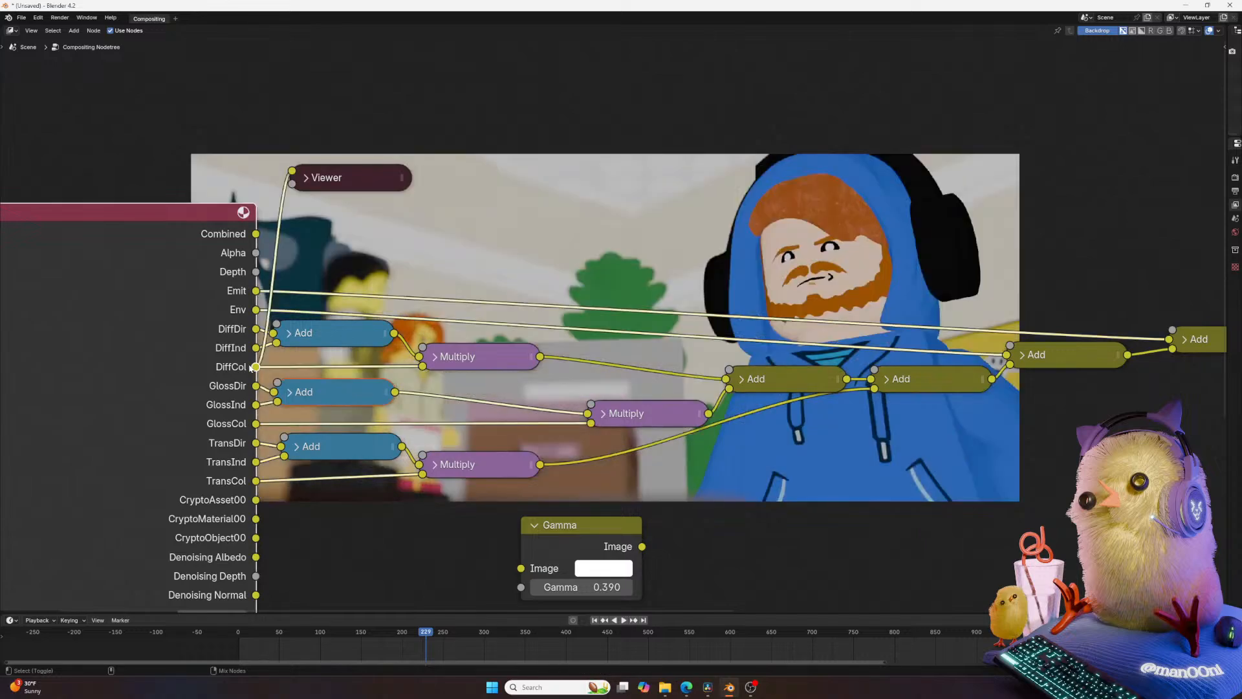
pyautogui.moveTo(566, 84); pyautogui.dragTo(445, 231, button='middle')
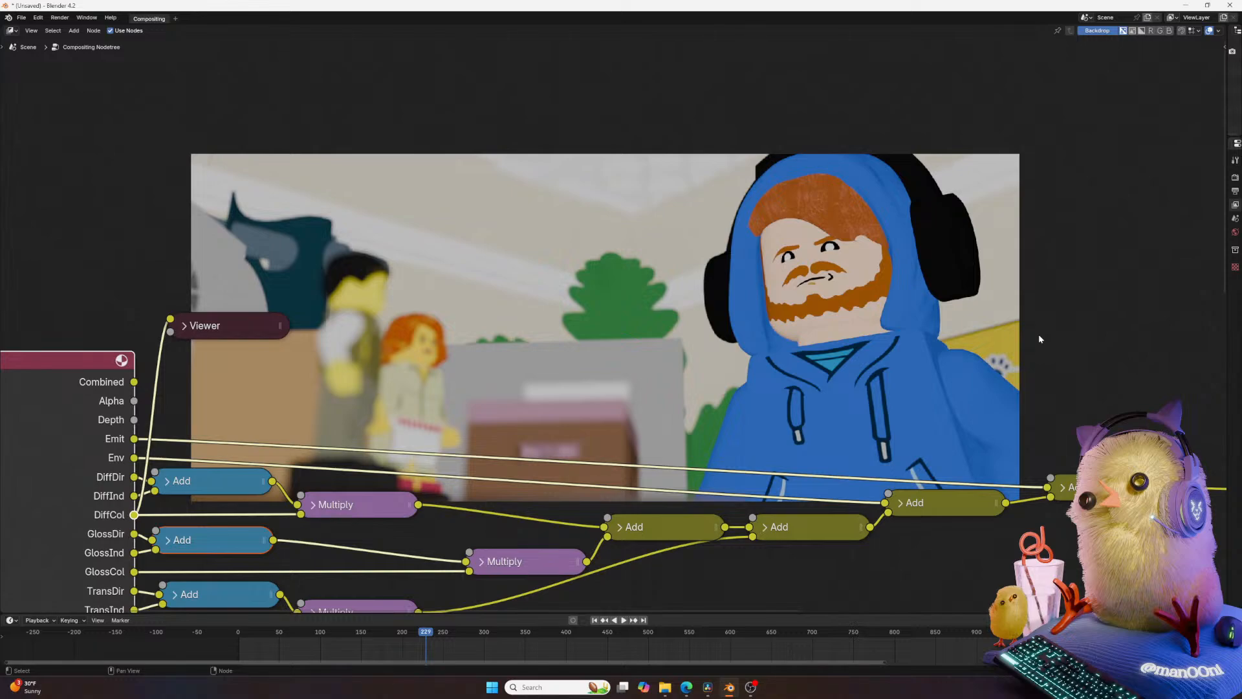
# View the recombined result in the backdrop and align the Viewer and Composite nodes in one vertical column.
pyautogui.moveTo(809, 378); pyautogui.dragTo(859, 350, button='middle')
pyautogui.moveTo(619, 409); pyautogui.dragTo(687, 309, button='middle')
pyautogui.moveTo(795, 378); pyautogui.dragTo(724, 303, button='middle')
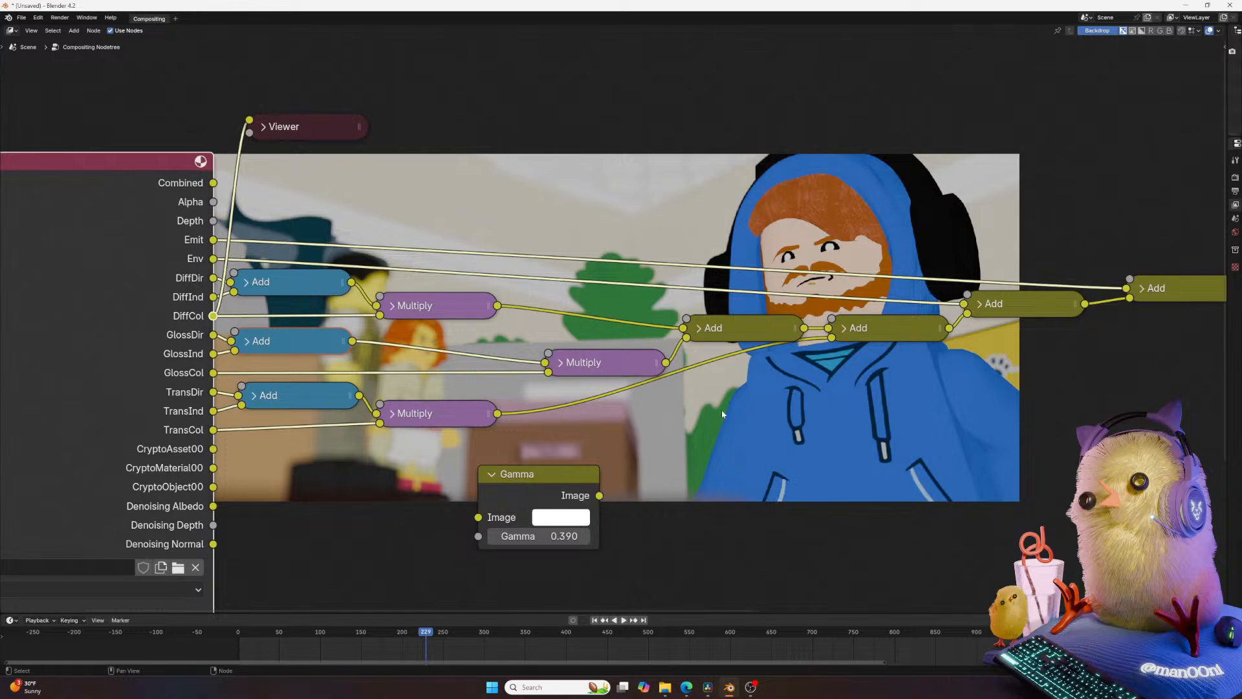
pyautogui.moveTo(657, 460); pyautogui.dragTo(543, 529, button='middle')
pyautogui.moveTo(262, 274); pyautogui.dragTo(918, 452, button='middle')
pyautogui.moveTo(986, 450); pyautogui.dragTo(1009, 453)
pyautogui.keyDown('ctrl'); pyautogui.keyDown('shift'); pyautogui.click(956, 450); pyautogui.keyUp('shift'); pyautogui.keyUp('ctrl')
pyautogui.moveTo(1028, 396); pyautogui.dragTo(1007, 413)
pyautogui.press('s')
pyautogui.press('x')
pyautogui.press('0')
pyautogui.press('Return')
# Move the final reroute close to the inputs of the Viewer and Composite nodes.
pyautogui.moveTo(1054, 443); pyautogui.dragTo(1156, 366, button='middle')
pyautogui.click(1058, 374)
pyautogui.press('g')
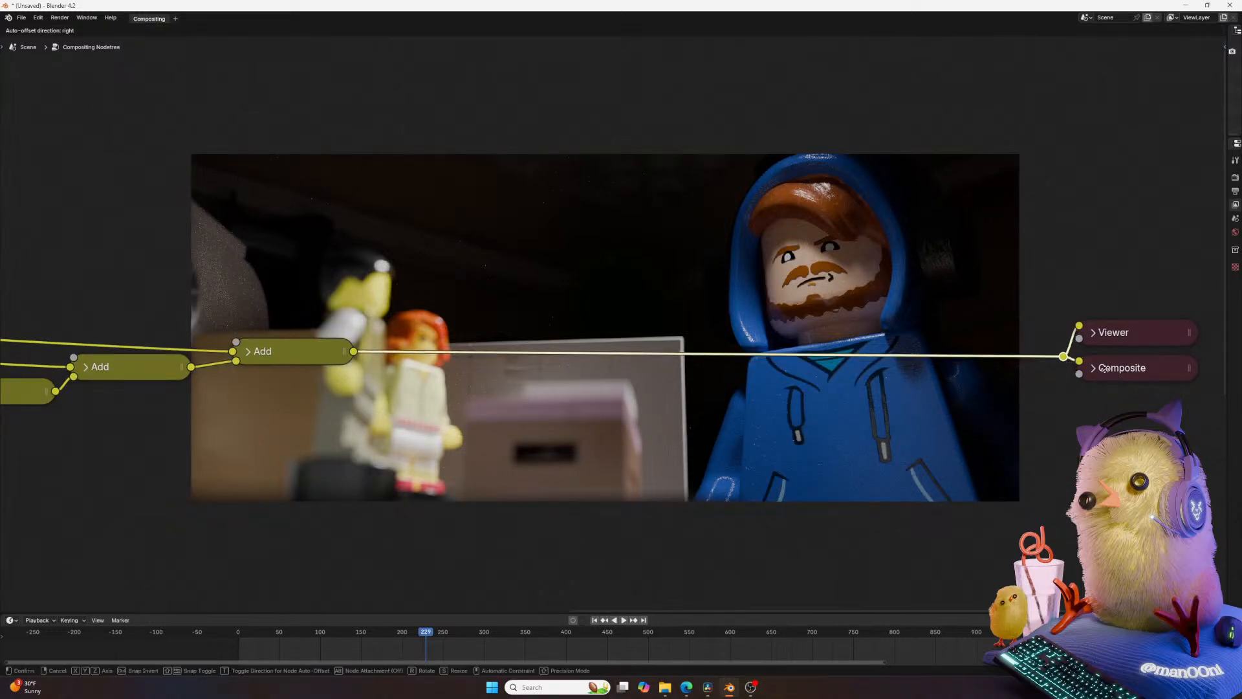
pyautogui.click(1106, 367)
# Insert the Gamma node between DiffCol and the diffuse Multiply node, and try Gamma values of 0.001 and 4.281.
pyautogui.moveTo(317, 405); pyautogui.dragTo(739, 413, button='middle')
pyautogui.moveTo(324, 453); pyautogui.dragTo(709, 426, button='middle')
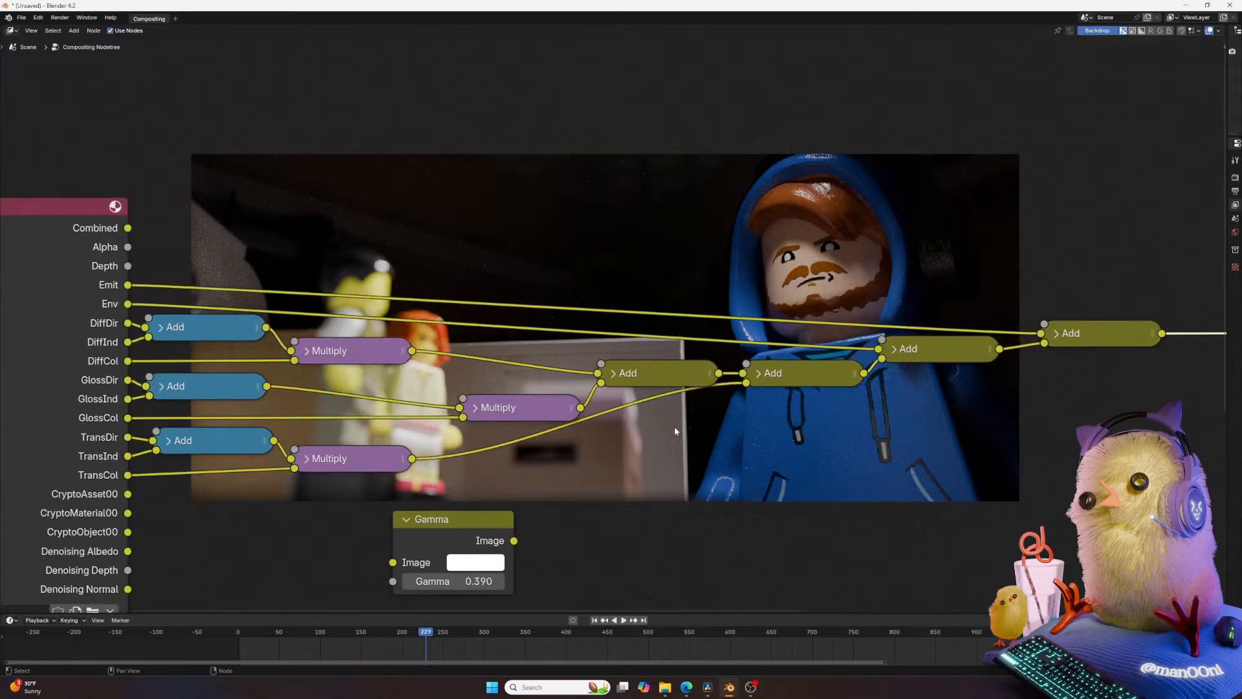
pyautogui.moveTo(440, 530); pyautogui.dragTo(210, 369)
pyautogui.moveTo(233, 419)
pyautogui.keyDown('shift'); pyautogui.mouseDown()
pyautogui.moveTo(127, 419)
pyautogui.moveTo(432, 419)
pyautogui.moveTo(253, 419)
pyautogui.mouseUp(); pyautogui.keyUp('shift')
pyautogui.keyDown('shift'); pyautogui.moveTo(153, 420); pyautogui.dragTo(129, 420); pyautogui.keyUp('shift')
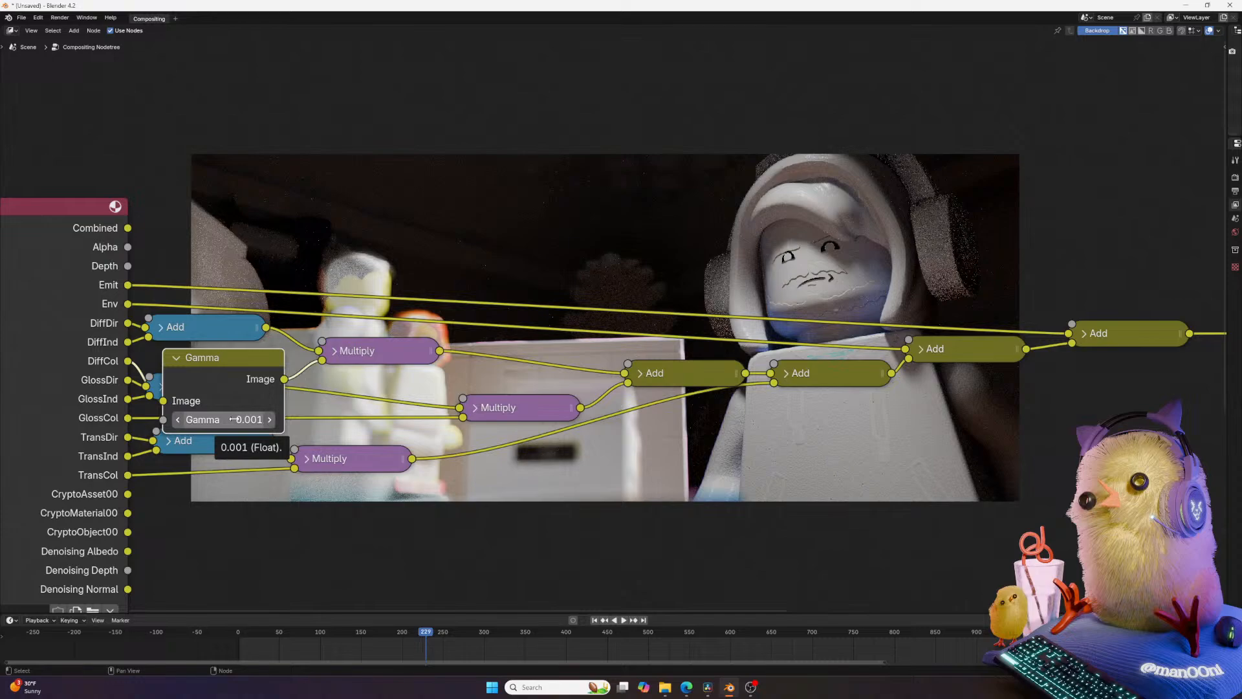
pyautogui.moveTo(234, 419); pyautogui.dragTo(267, 495, button='middle')
pyautogui.moveTo(268, 495); pyautogui.dragTo(544, 495)
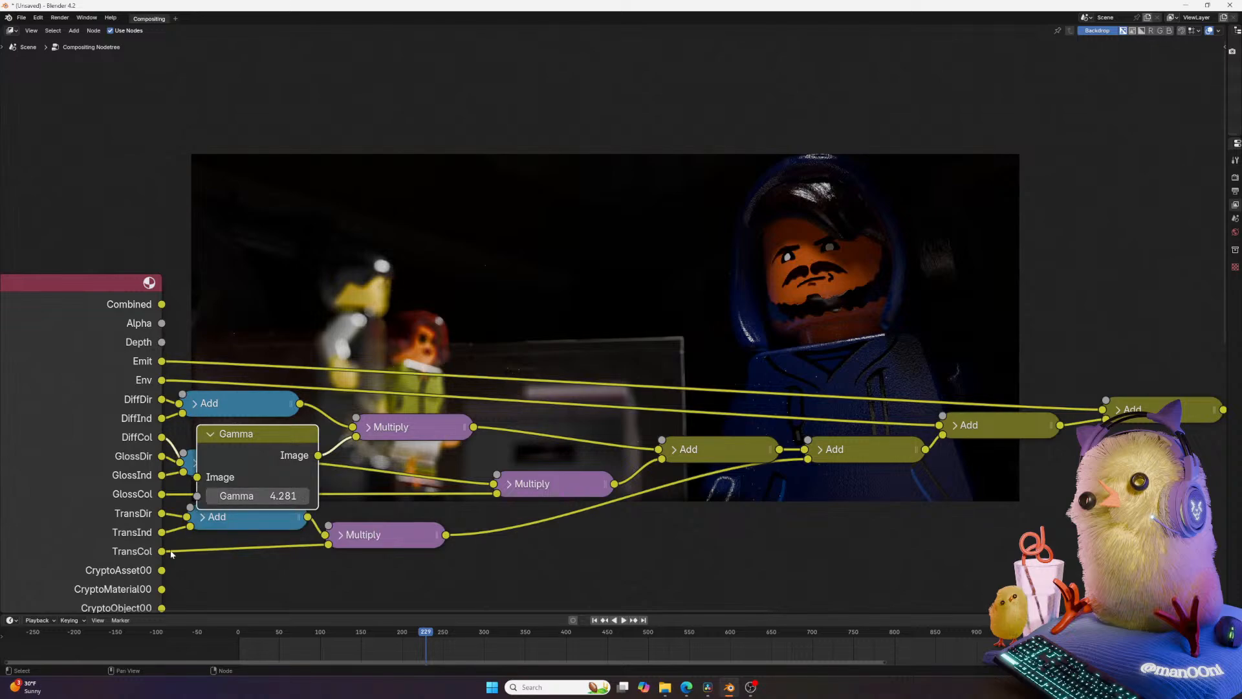
# Reset the diffuse color Gamma to 1.000, and remove the Gamma node from the tree with the DiffCol link kept.
pyautogui.doubleClick(236, 495)
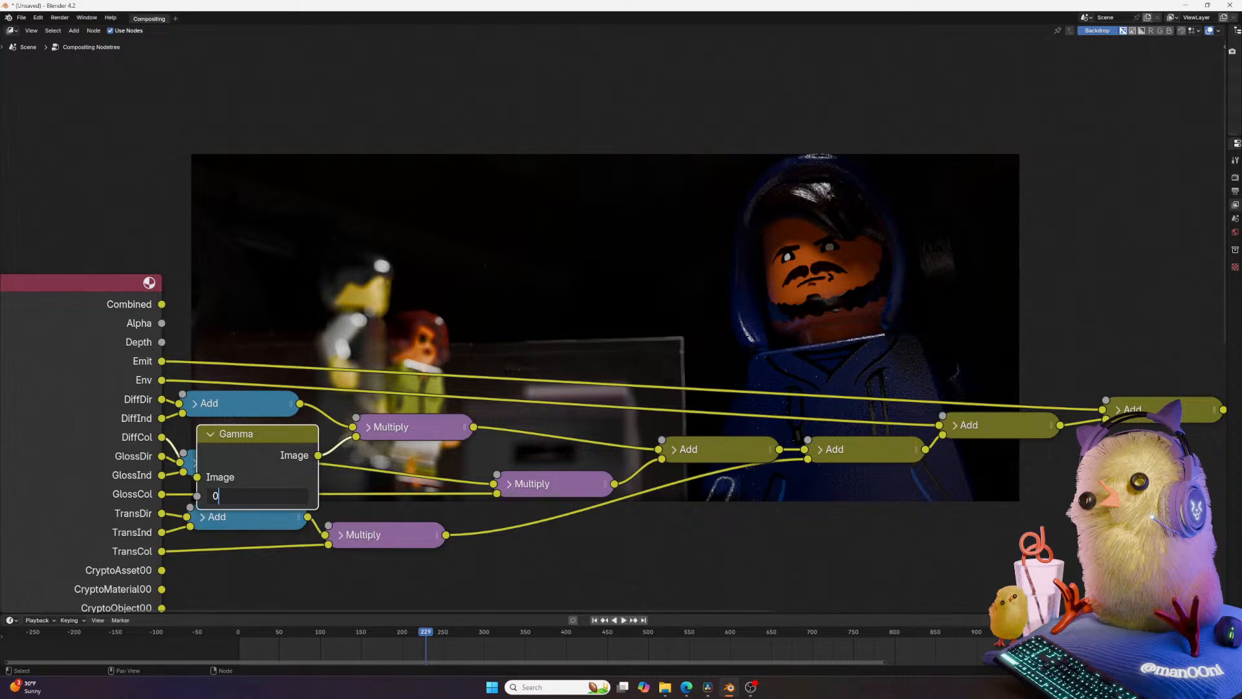
pyautogui.write('1')
pyautogui.press('Return')
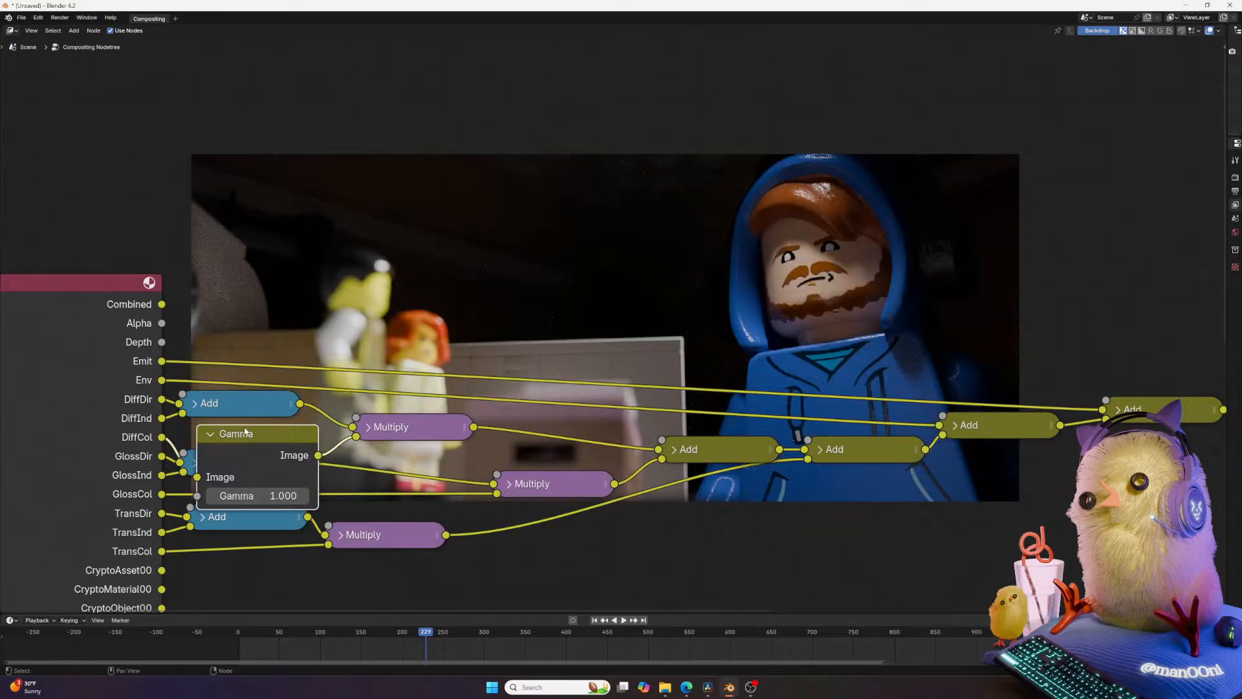
pyautogui.keyDown('alt'); pyautogui.moveTo(247, 432); pyautogui.dragTo(413, 288); pyautogui.keyUp('alt')
pyautogui.press('x')
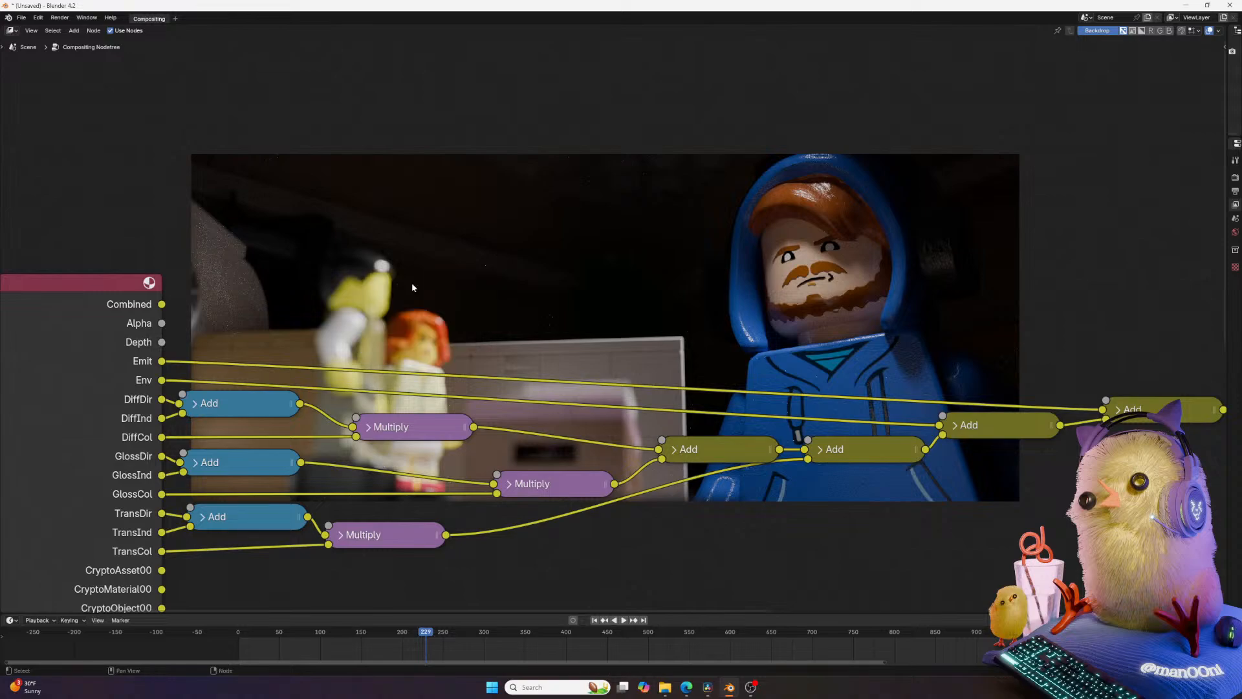
pyautogui.moveTo(525, 302); pyautogui.dragTo(507, 280, button='middle')
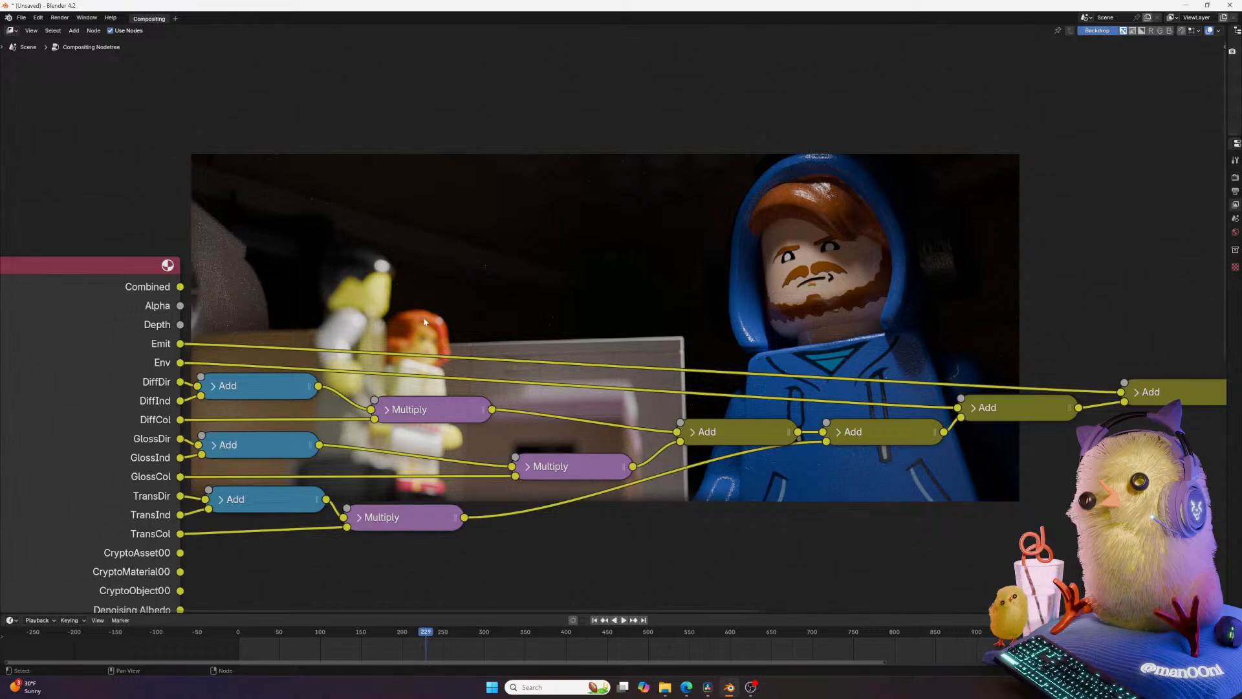
# Align the three purple Multiply nodes in one column and shift them closer to the blue Add nodes.
pyautogui.moveTo(502, 305); pyautogui.dragTo(461, 312, button='middle')
pyautogui.moveTo(552, 405); pyautogui.dragTo(618, 404, button='middle')
pyautogui.click(486, 420)
pyautogui.keyDown('shift'); pyautogui.click(582, 471); pyautogui.keyUp('shift')
pyautogui.keyDown('shift'); pyautogui.click(427, 522); pyautogui.keyUp('shift')
pyautogui.press('s')
pyautogui.press('x')
pyautogui.press('0')
pyautogui.press('Return')
pyautogui.press('g')
pyautogui.press('x')
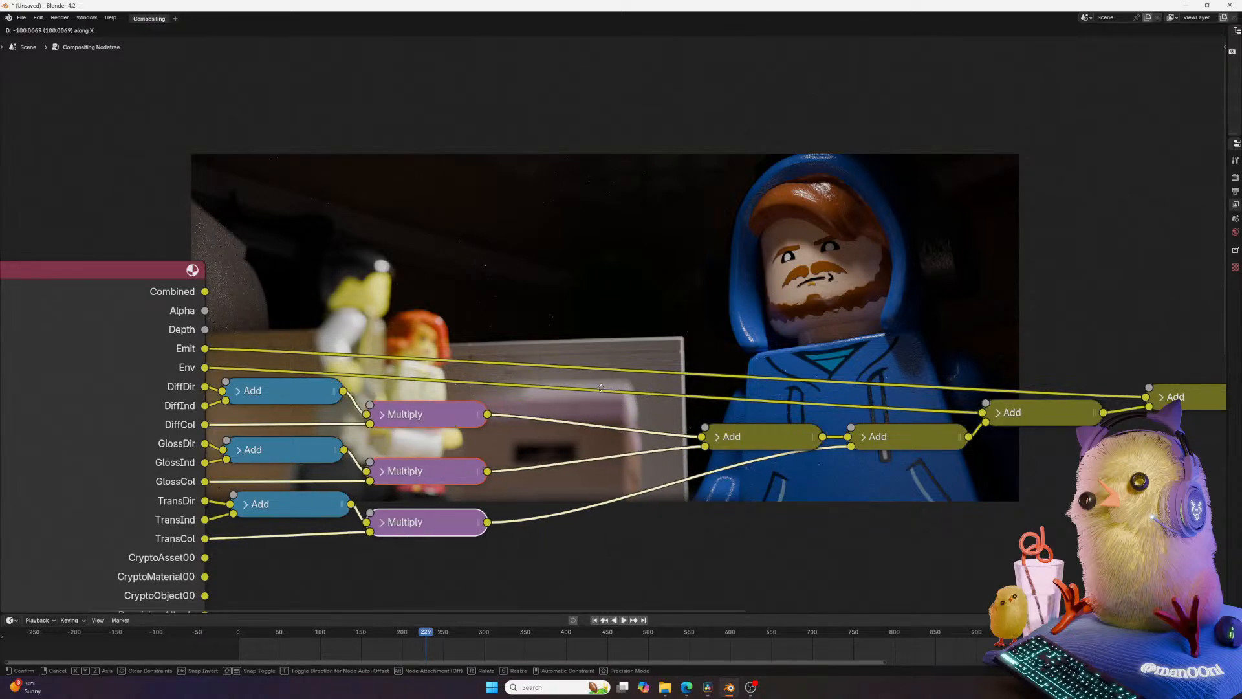
pyautogui.click(606, 389)
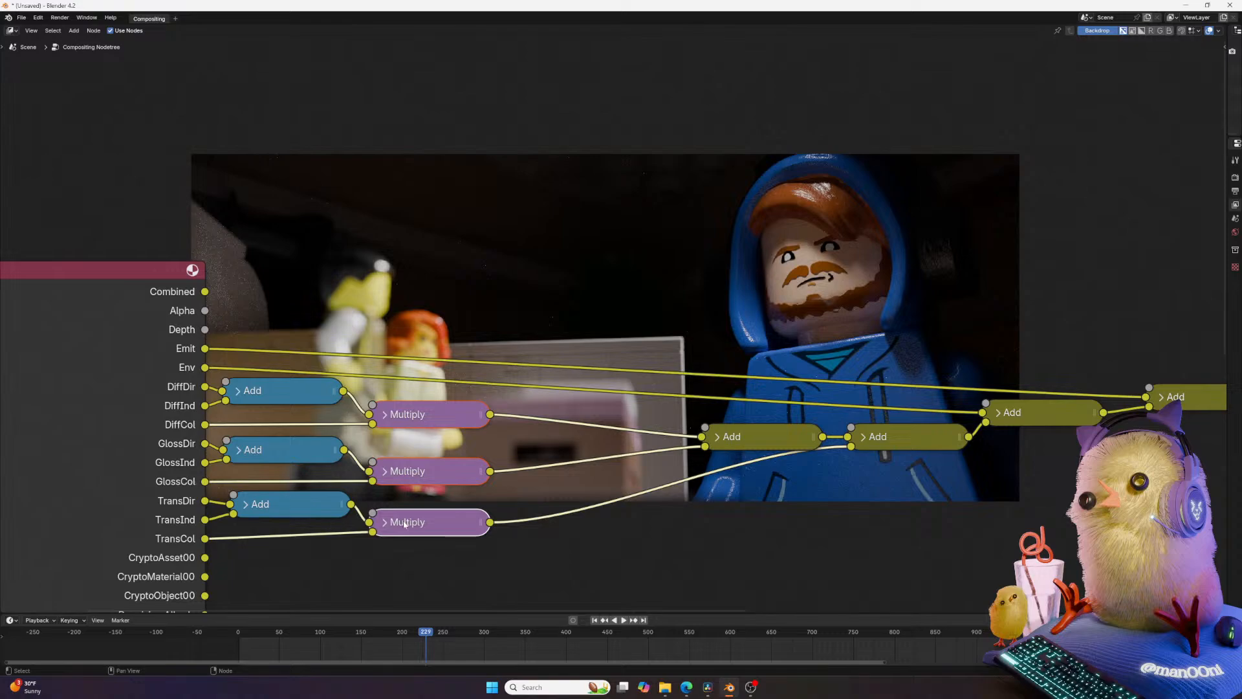
# Lower the transmission Multiply node slightly to even out the vertical spacing of the Multiply column.
pyautogui.press('g')
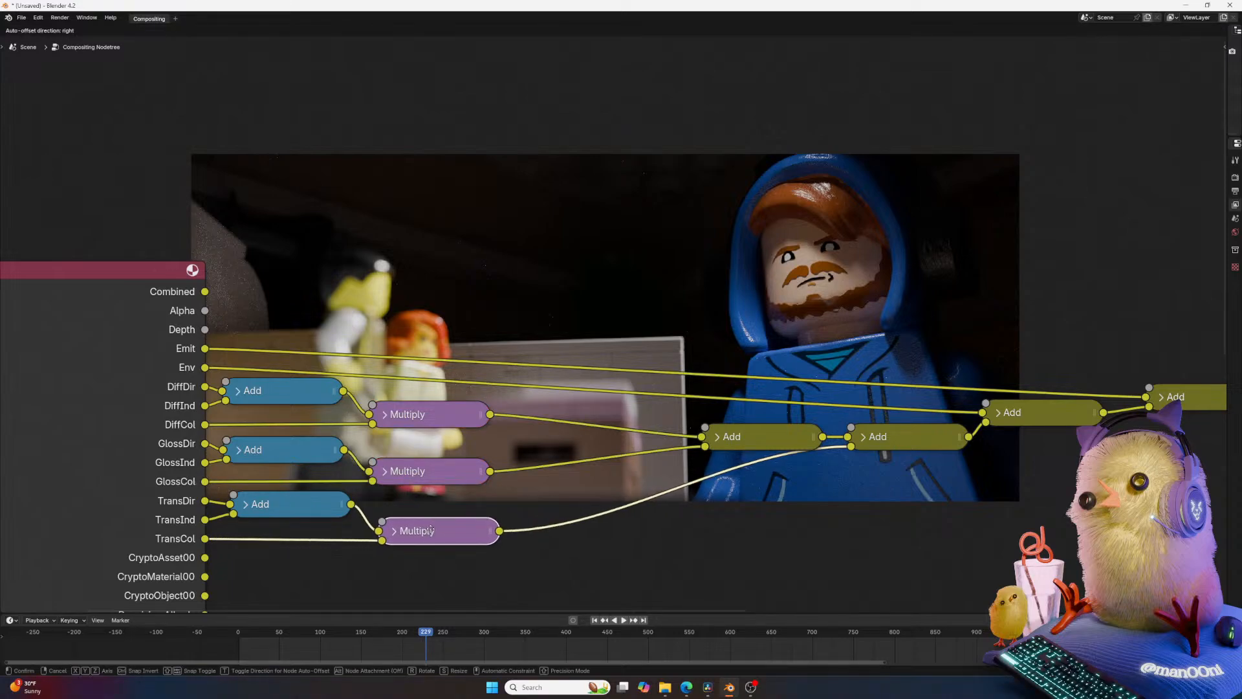
pyautogui.press('y')
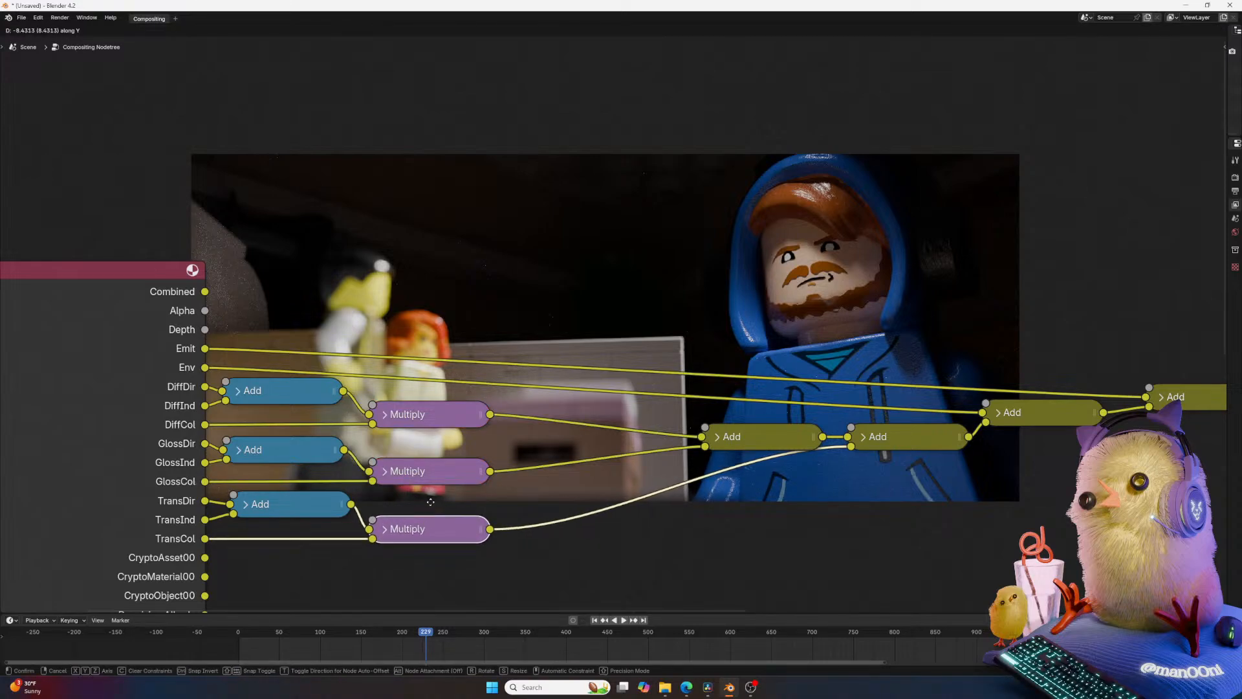
pyautogui.click(431, 496)
# Move the diffuse-glossy, transmission and Env Add nodes into a compact row beside the Multiply column.
pyautogui.moveTo(732, 478); pyautogui.dragTo(546, 488, button='middle')
pyautogui.moveTo(550, 438); pyautogui.dragTo(352, 441)
pyautogui.moveTo(696, 449); pyautogui.dragTo(490, 448)
pyautogui.moveTo(864, 421); pyautogui.dragTo(701, 474)
# Add two reroutes on the Env link, one just before its Add node and one above the DiffDir Add node.
pyautogui.keyDown('shift'); pyautogui.moveTo(412, 432); pyautogui.dragTo(414, 432, button='right'); pyautogui.keyUp('shift')
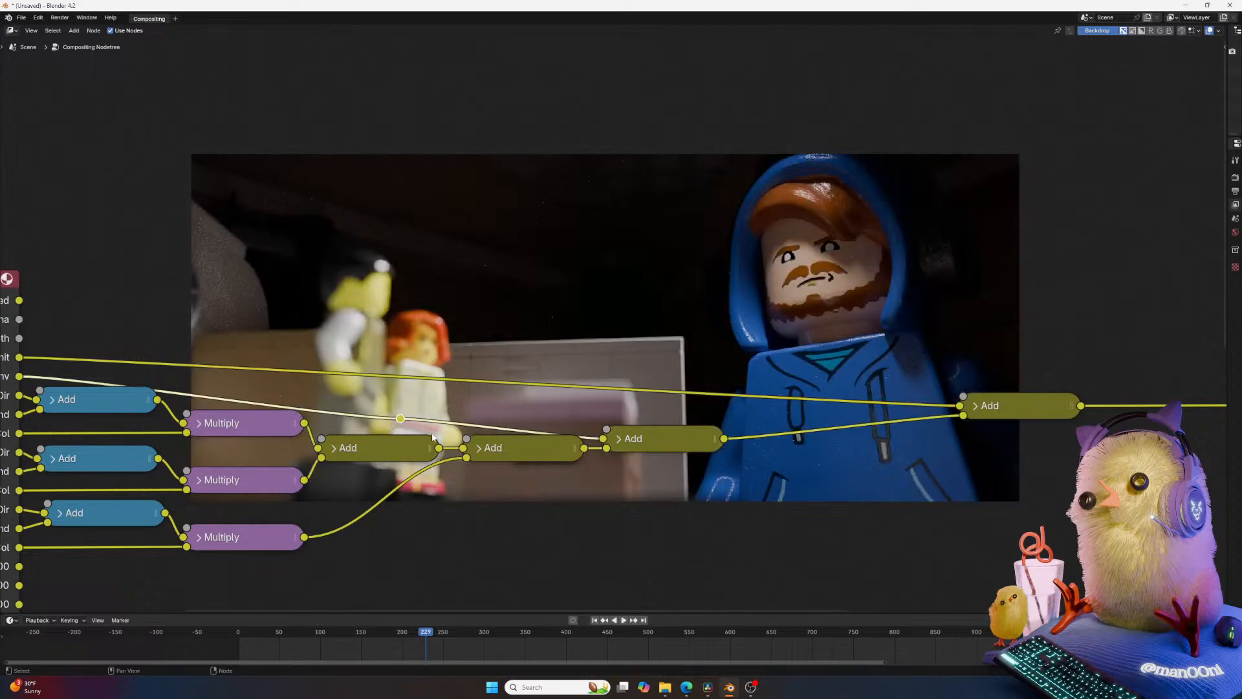
pyautogui.press('g')
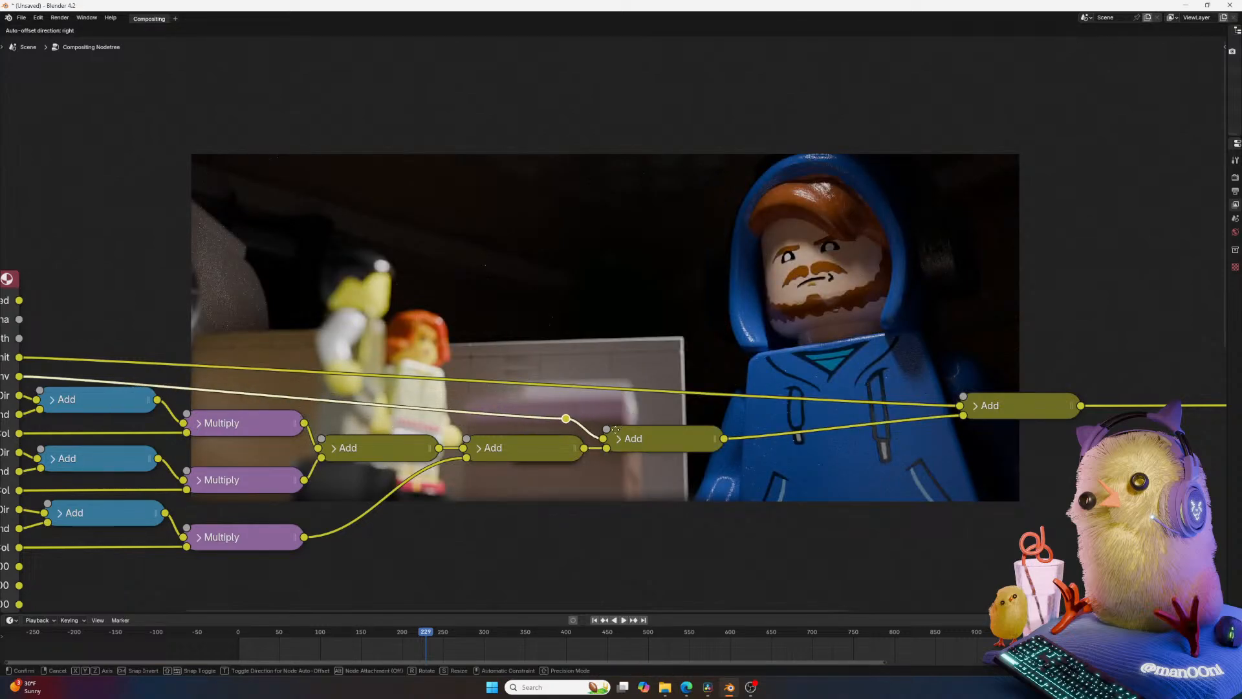
pyautogui.click(615, 430)
pyautogui.moveTo(179, 415); pyautogui.dragTo(317, 432, button='middle')
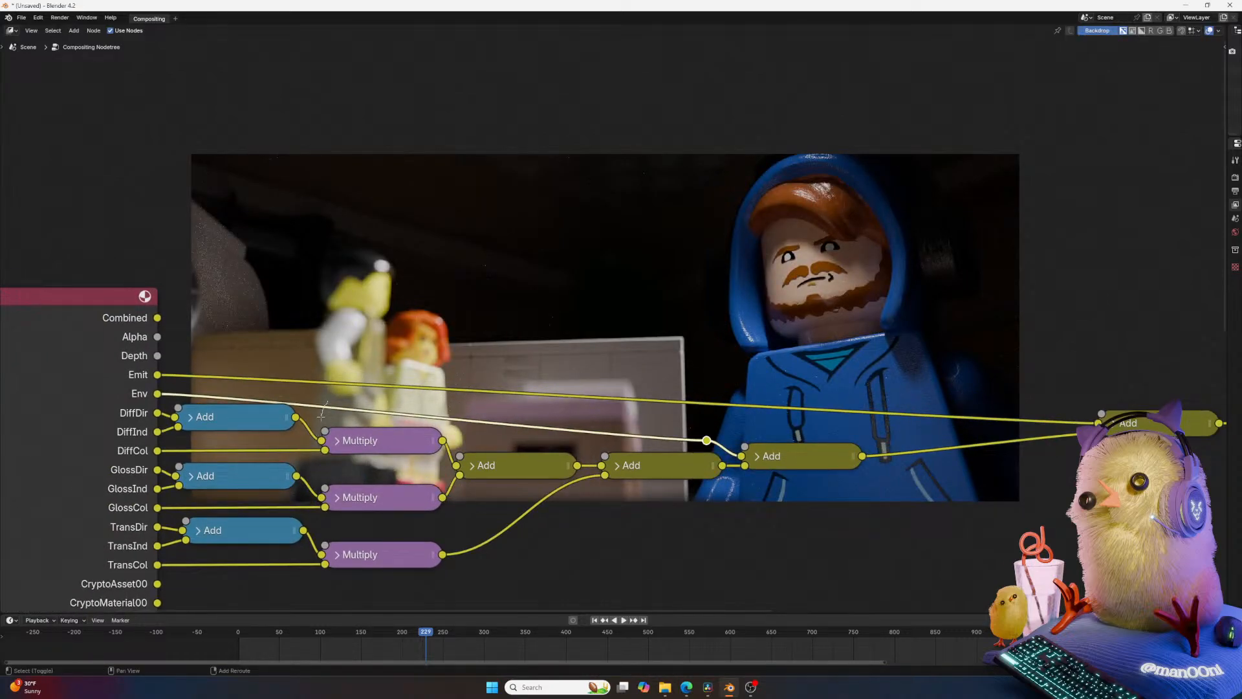
pyautogui.keyDown('shift'); pyautogui.moveTo(323, 414); pyautogui.dragTo(321, 405, button='right'); pyautogui.keyUp('shift')
pyautogui.press('g')
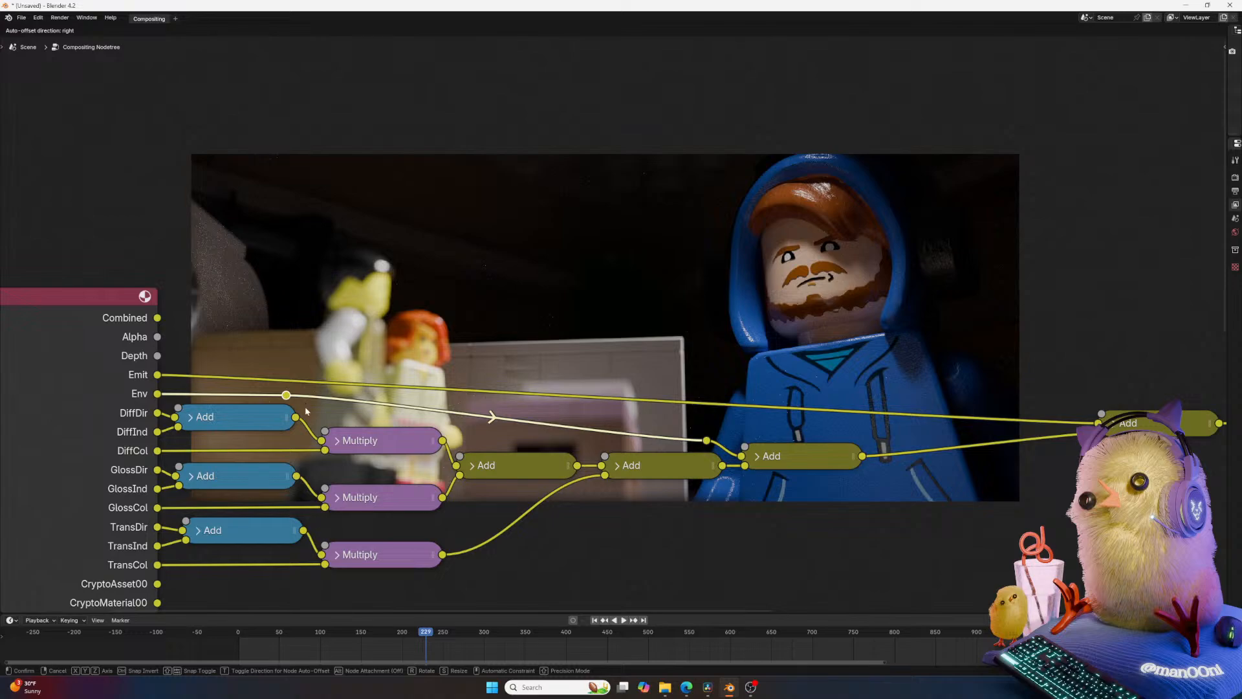
pyautogui.click(306, 407)
# Add a reroute on the Env link above the output end of the diffuse Multiply node.
pyautogui.moveTo(710, 474); pyautogui.dragTo(453, 446, button='middle')
pyautogui.moveTo(601, 483); pyautogui.dragTo(724, 447, button='middle')
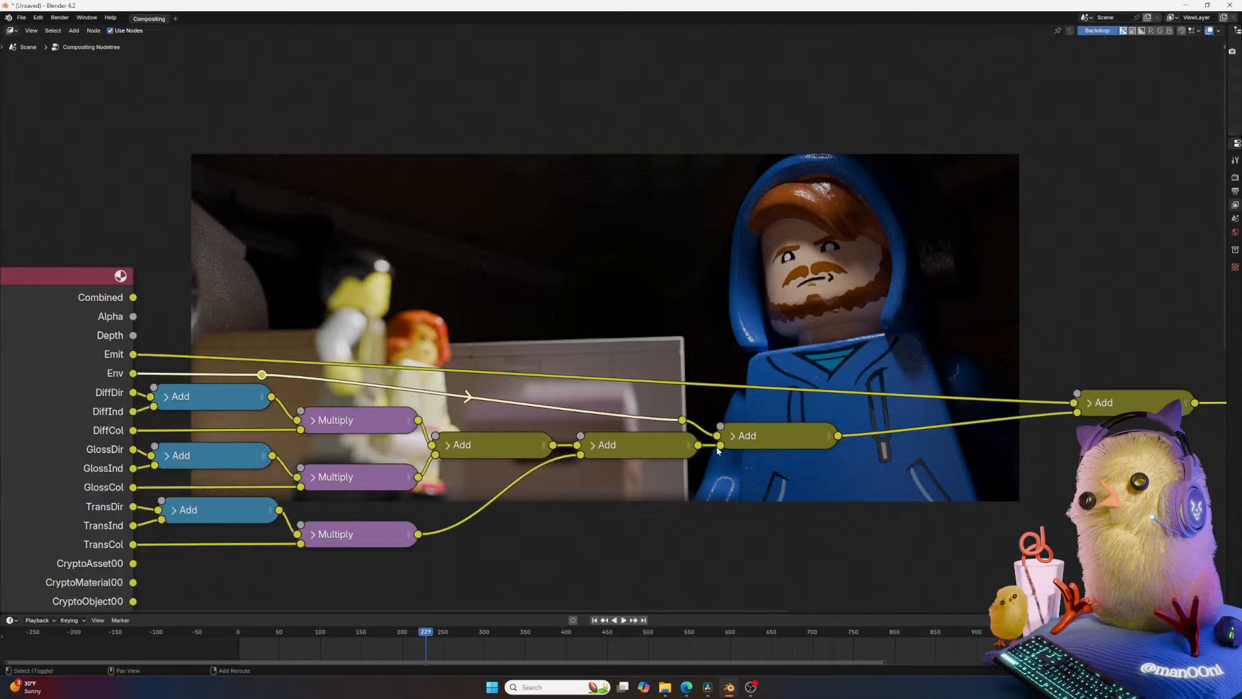
pyautogui.keyDown('shift'); pyautogui.moveTo(446, 388); pyautogui.dragTo(455, 401, button='right'); pyautogui.keyUp('shift')
pyautogui.press('g')
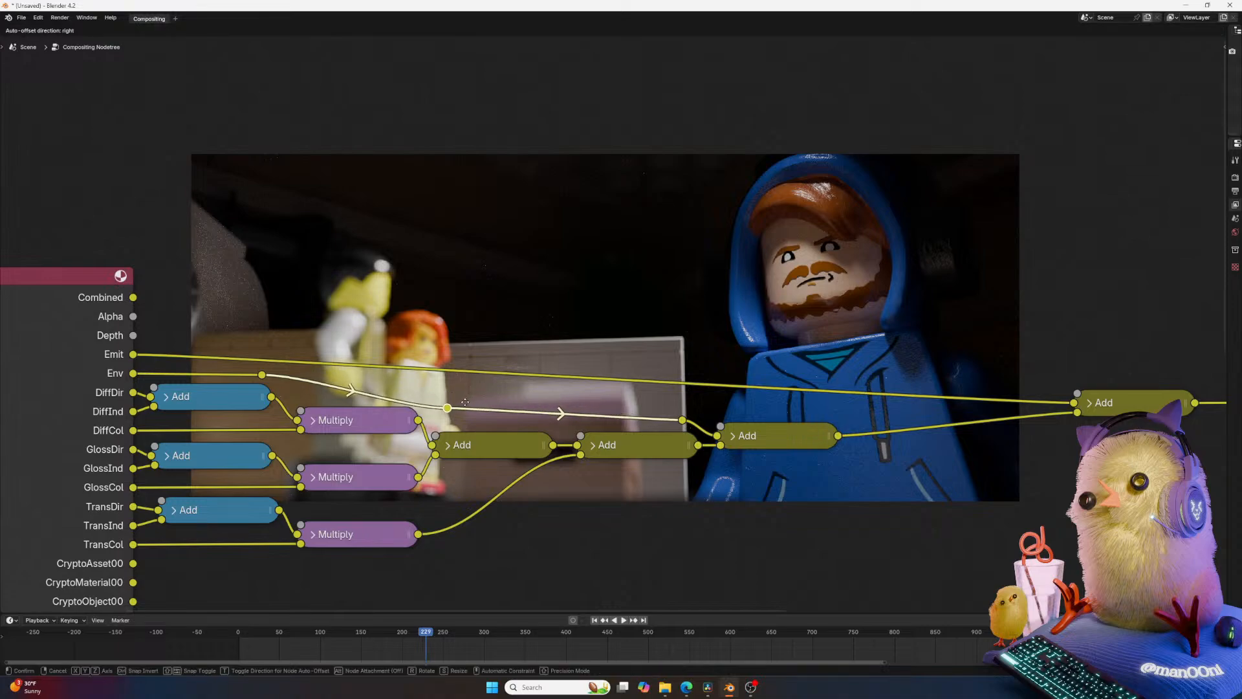
pyautogui.click(430, 393)
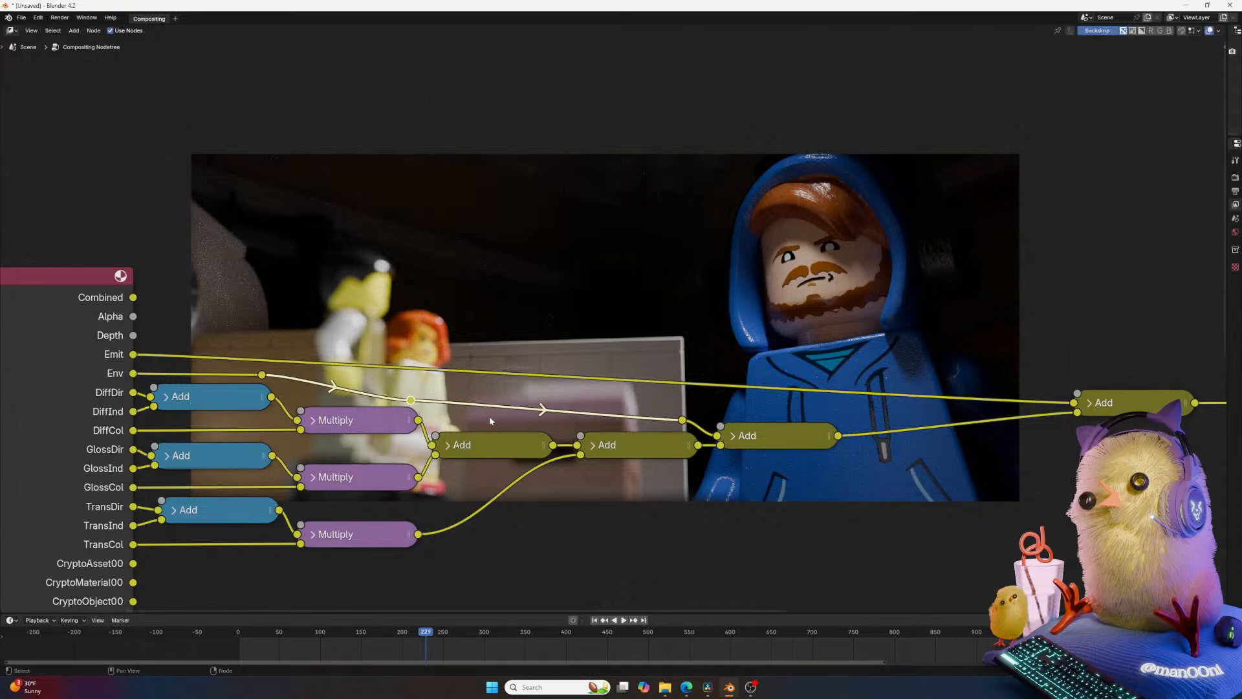
# Add a reroute on the Env link above the transmission Add node, and level it with the last Env reroute.
pyautogui.keyDown('shift'); pyautogui.moveTo(590, 397); pyautogui.dragTo(601, 414, button='right'); pyautogui.keyUp('shift')
pyautogui.press('g')
pyautogui.click(613, 424)
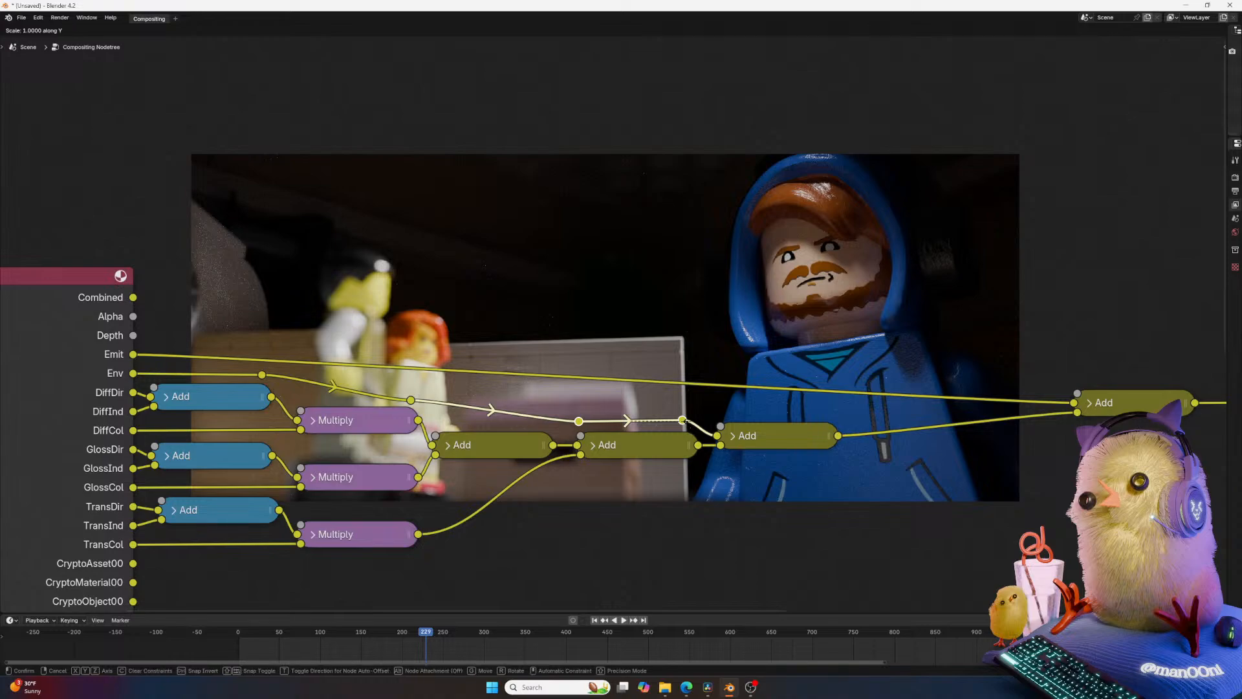
pyautogui.click(690, 423)
pyautogui.click(573, 316)
# Dissolve the Env link's reroute above the diffuse Multiply node.
pyautogui.moveTo(508, 381); pyautogui.dragTo(489, 398, button='middle')
pyautogui.click(389, 420)
pyautogui.hotkey('ctrl', 'x')
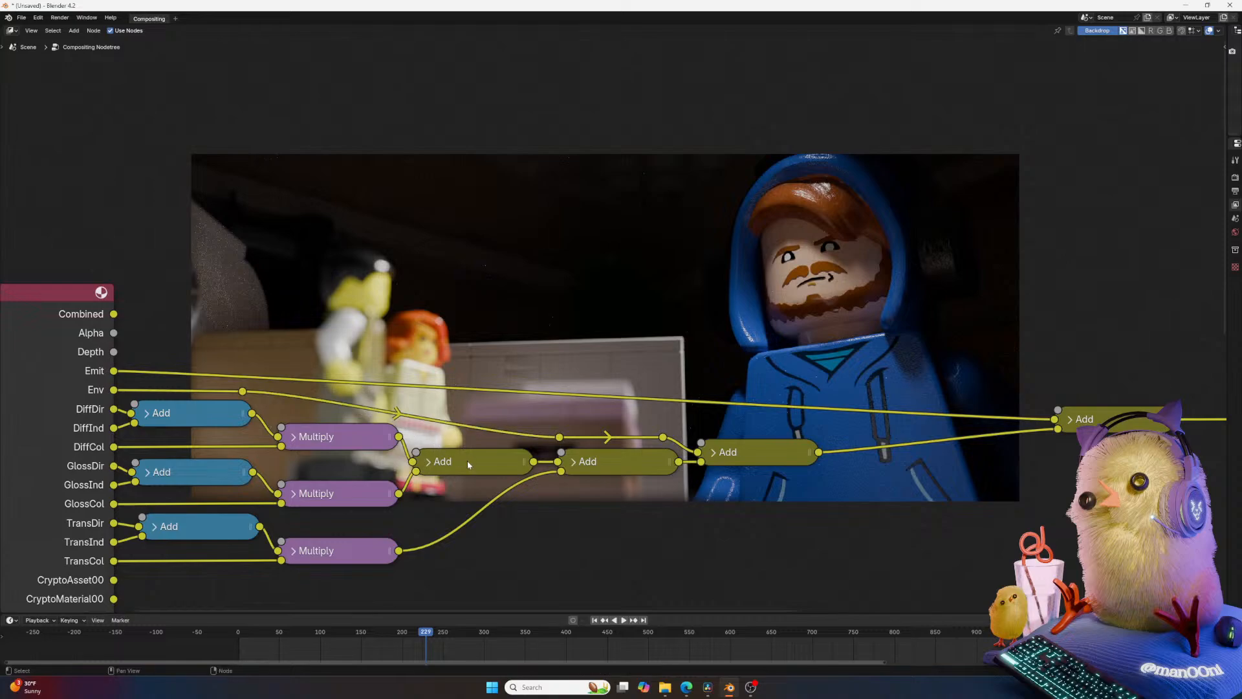
pyautogui.moveTo(687, 448); pyautogui.dragTo(500, 451, button='middle')
pyautogui.click(471, 444)
pyautogui.hotkey('ctrl', 'x')
pyautogui.hotkey('ctrl', 'z')
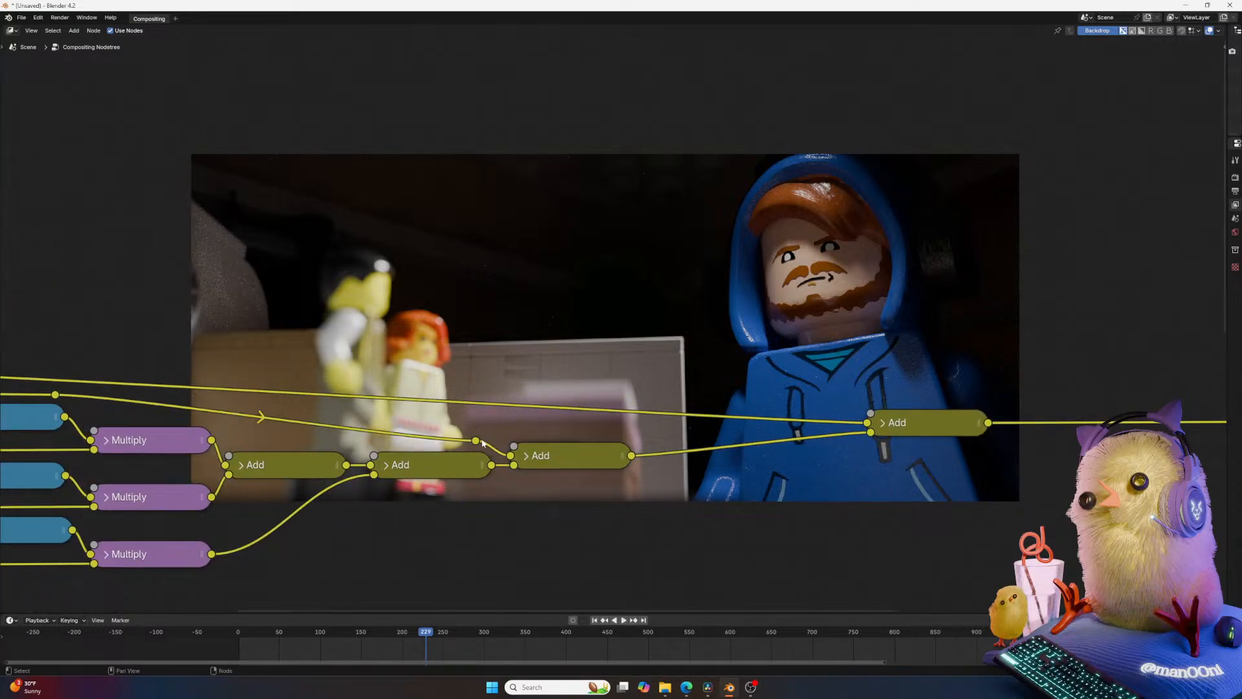
# Move the Emit Add node next to the Env Add node, and place a reroute on the Emit link just before it.
pyautogui.moveTo(258, 439); pyautogui.dragTo(398, 432, button='middle')
pyautogui.moveTo(674, 405); pyautogui.dragTo(291, 423, button='middle')
pyautogui.moveTo(804, 418); pyautogui.dragTo(599, 442)
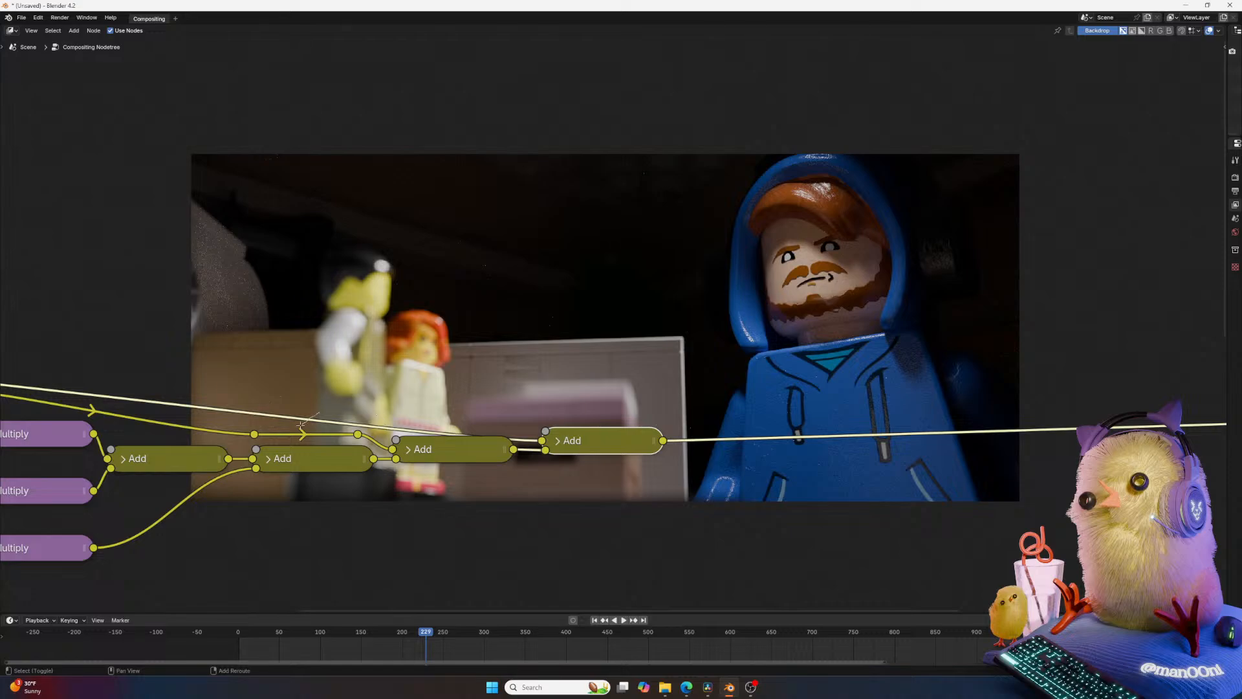
pyautogui.keyDown('shift'); pyautogui.moveTo(360, 411); pyautogui.dragTo(357, 438, button='right'); pyautogui.keyUp('shift')
pyautogui.press('g')
pyautogui.click(593, 425)
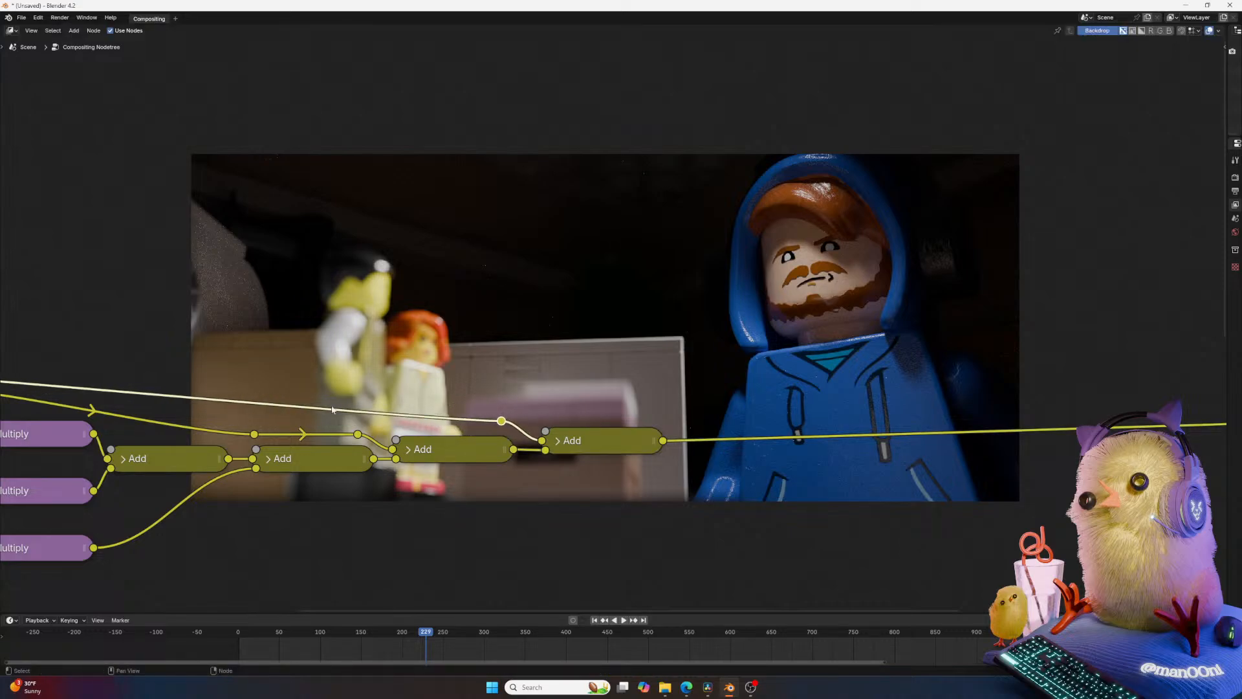
# Add two more reroutes on the Emit link, directly above the Env reroutes near the transmission Add and DiffDir Add nodes.
pyautogui.moveTo(248, 408); pyautogui.dragTo(568, 456, button='middle')
pyautogui.keyDown('shift'); pyautogui.moveTo(506, 436); pyautogui.dragTo(512, 457, button='right'); pyautogui.keyUp('shift')
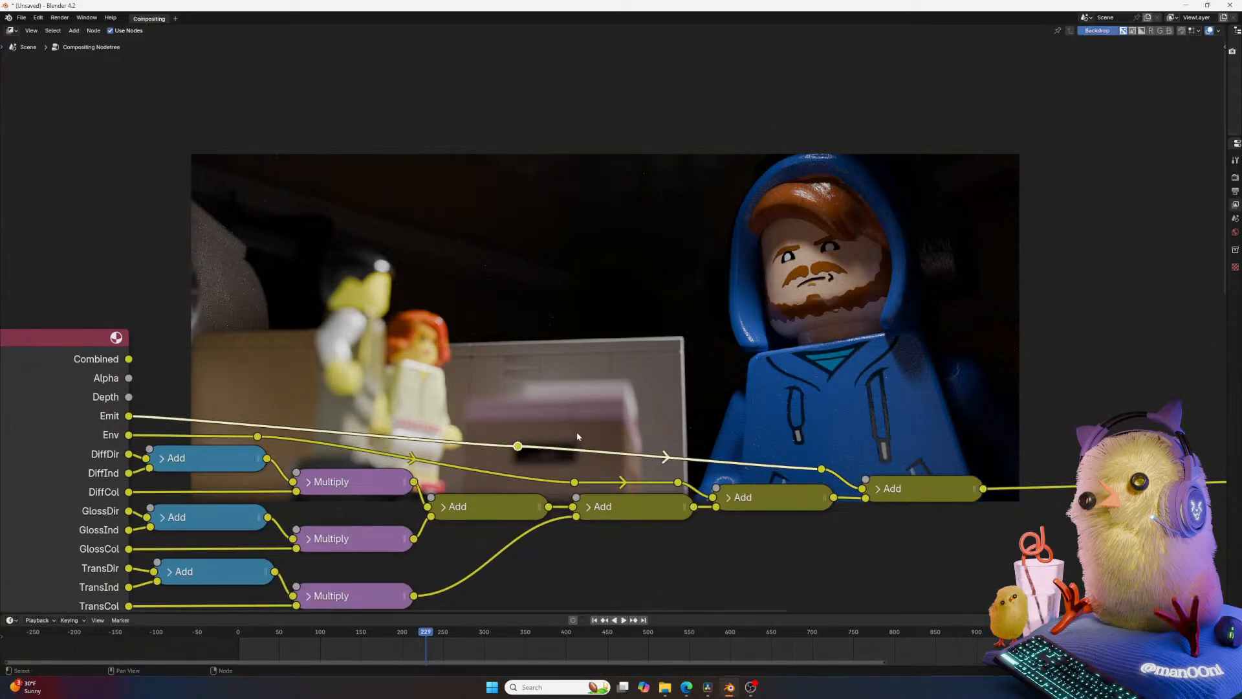
pyautogui.press('g')
pyautogui.click(638, 455)
pyautogui.keyDown('shift'); pyautogui.moveTo(276, 422); pyautogui.dragTo(281, 442, button='right'); pyautogui.keyUp('shift')
pyautogui.press('g')
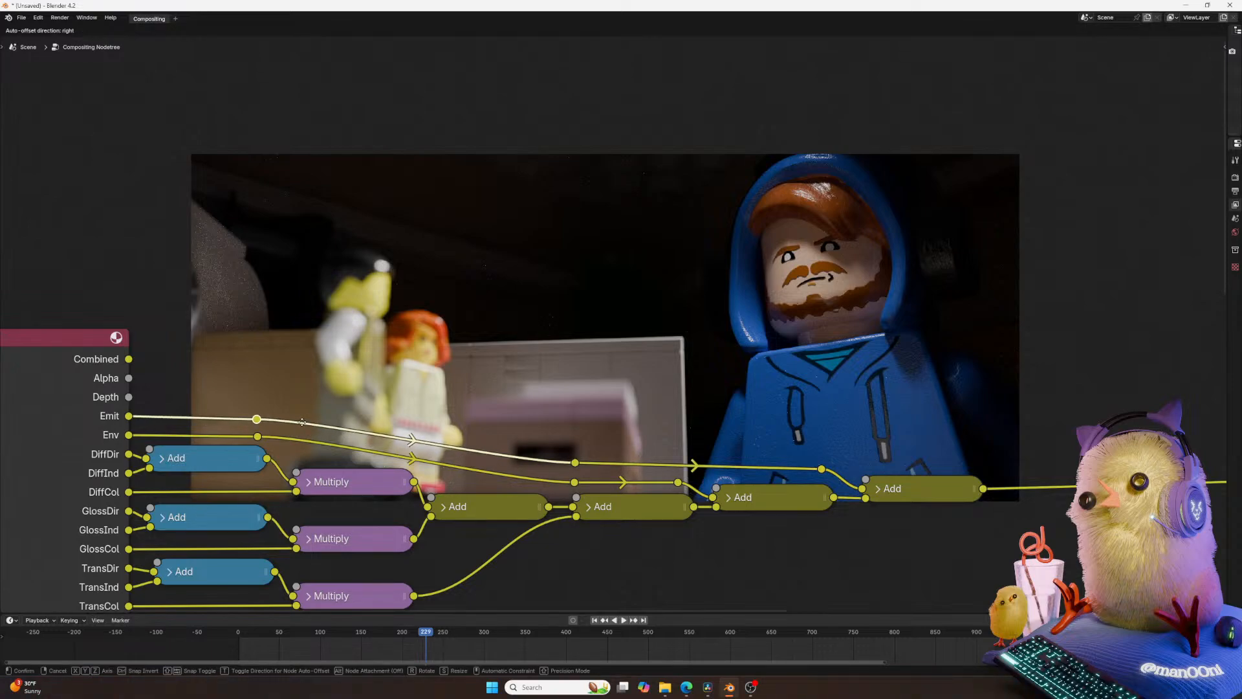
pyautogui.click(314, 428)
# View the image sequence's Depth pass in the backdrop and look over the tidied node tree.
pyautogui.moveTo(782, 385); pyautogui.dragTo(679, 291, button='middle')
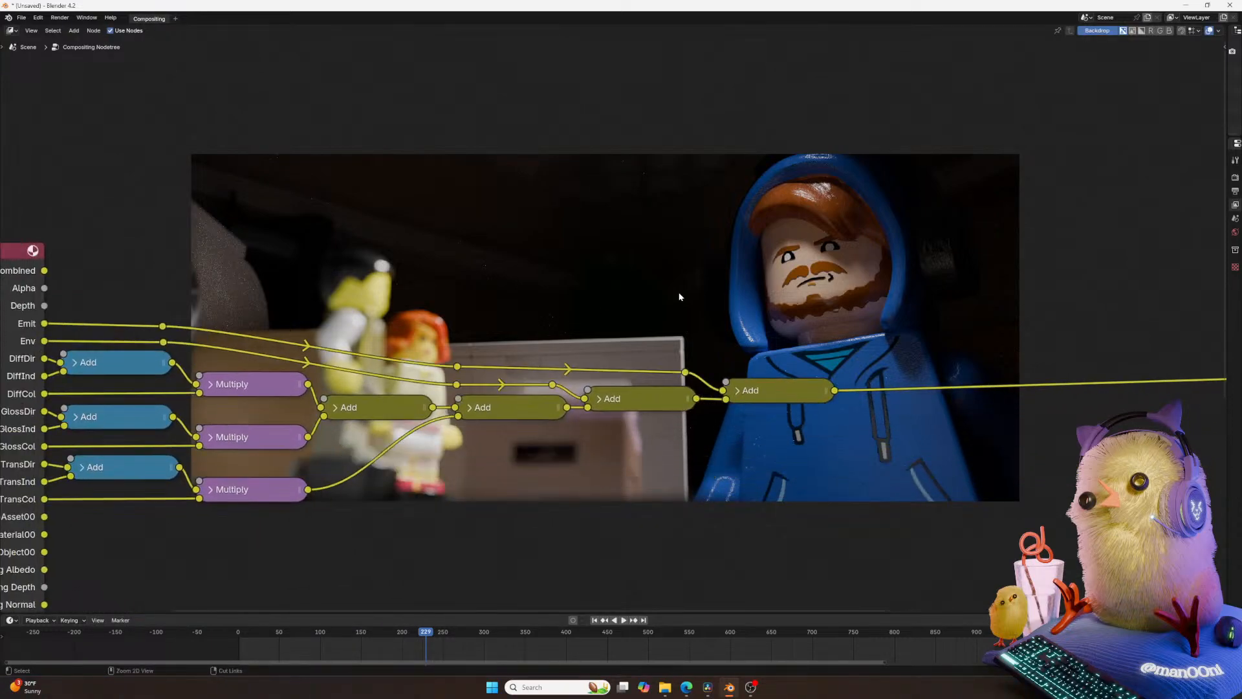
pyautogui.hotkey('ctrl', 's')
pyautogui.click(946, 133)
pyautogui.moveTo(594, 367); pyautogui.dragTo(753, 304, button='middle')
pyautogui.keyDown('ctrl'); pyautogui.keyDown('shift'); pyautogui.click(187, 251); pyautogui.keyUp('shift'); pyautogui.keyUp('ctrl')
pyautogui.keyDown('ctrl'); pyautogui.keyDown('shift'); pyautogui.click(188, 251); pyautogui.keyUp('shift'); pyautogui.keyUp('ctrl')
pyautogui.keyDown('ctrl'); pyautogui.keyDown('shift'); pyautogui.click(189, 250); pyautogui.keyUp('shift'); pyautogui.keyUp('ctrl')
pyautogui.moveTo(651, 322); pyautogui.dragTo(578, 471, button='middle')
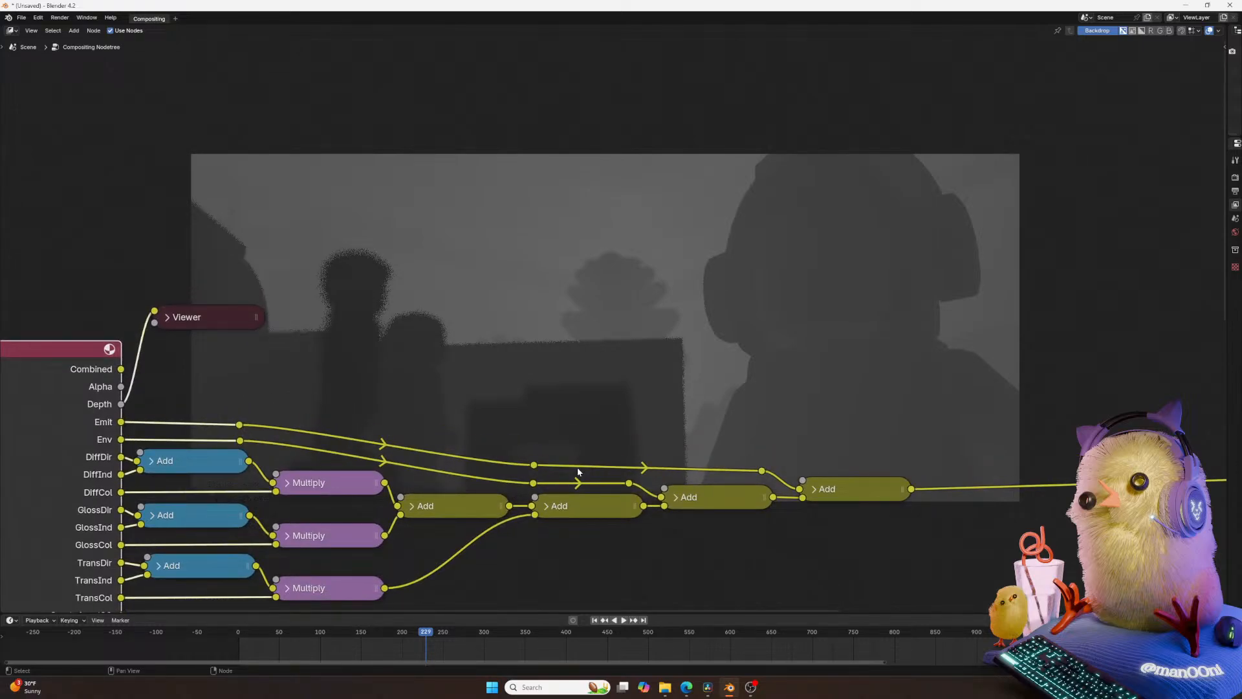
pyautogui.moveTo(577, 467); pyautogui.dragTo(651, 329, button='middle')
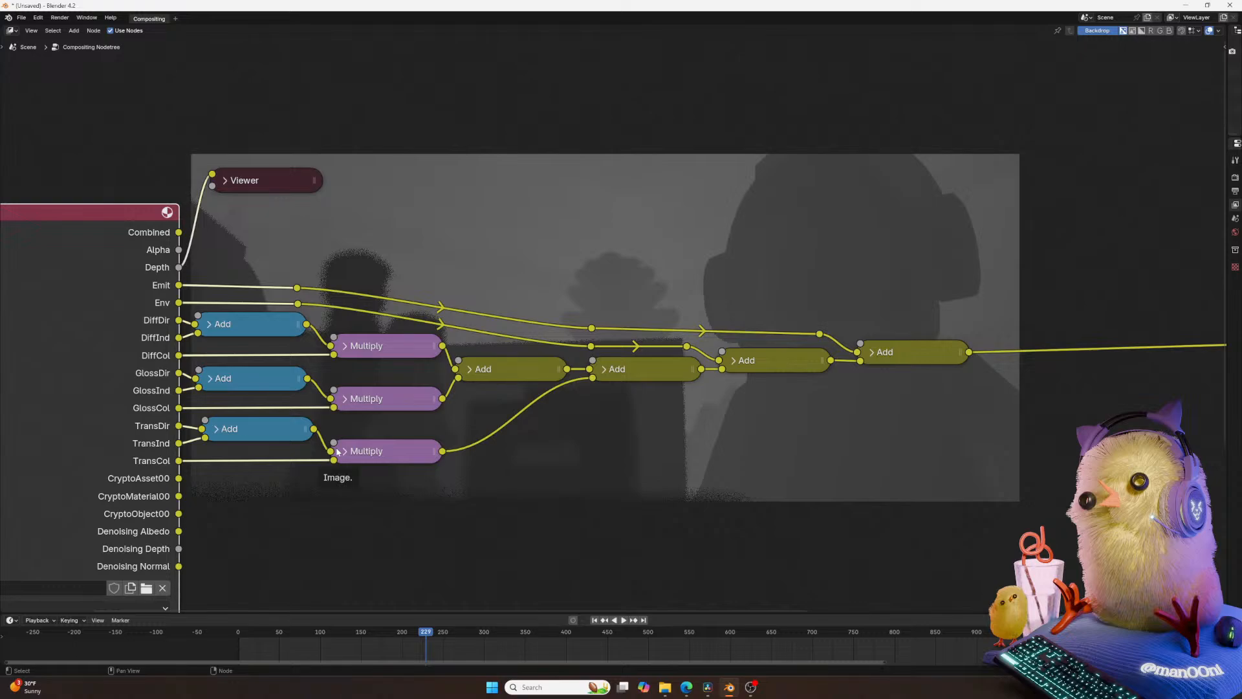
pyautogui.moveTo(495, 503); pyautogui.dragTo(443, 509, button='middle')
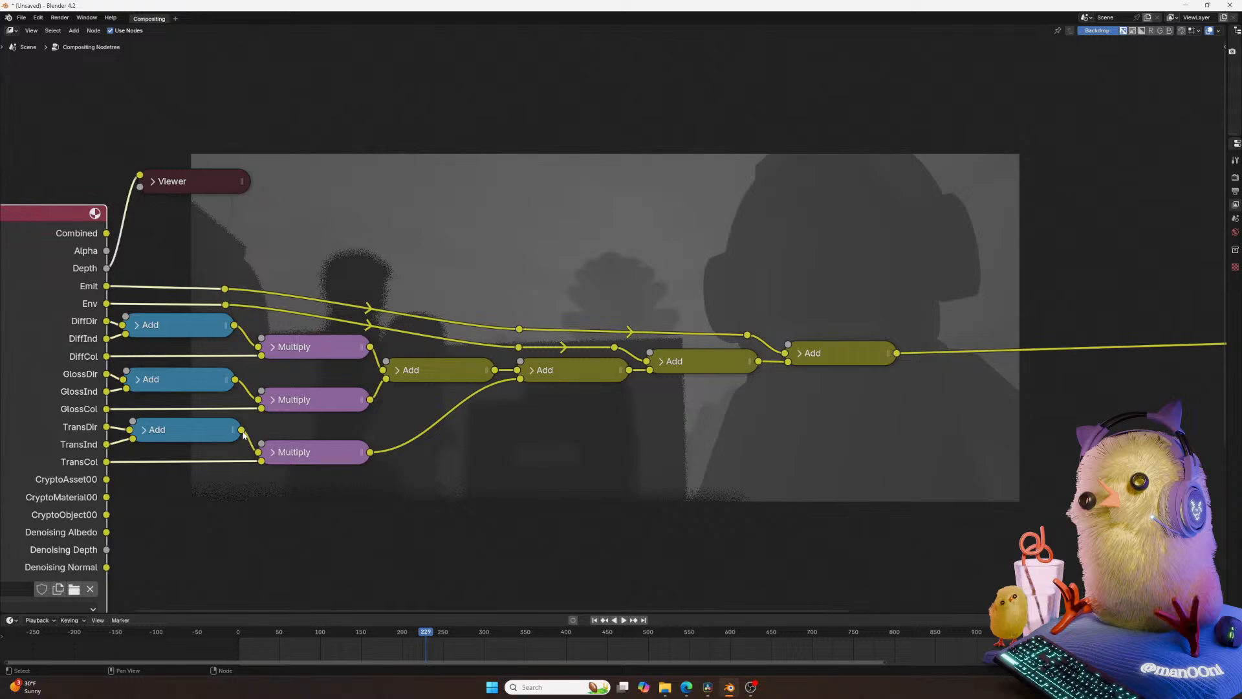
pyautogui.moveTo(523, 304); pyautogui.dragTo(488, 327, button='middle')
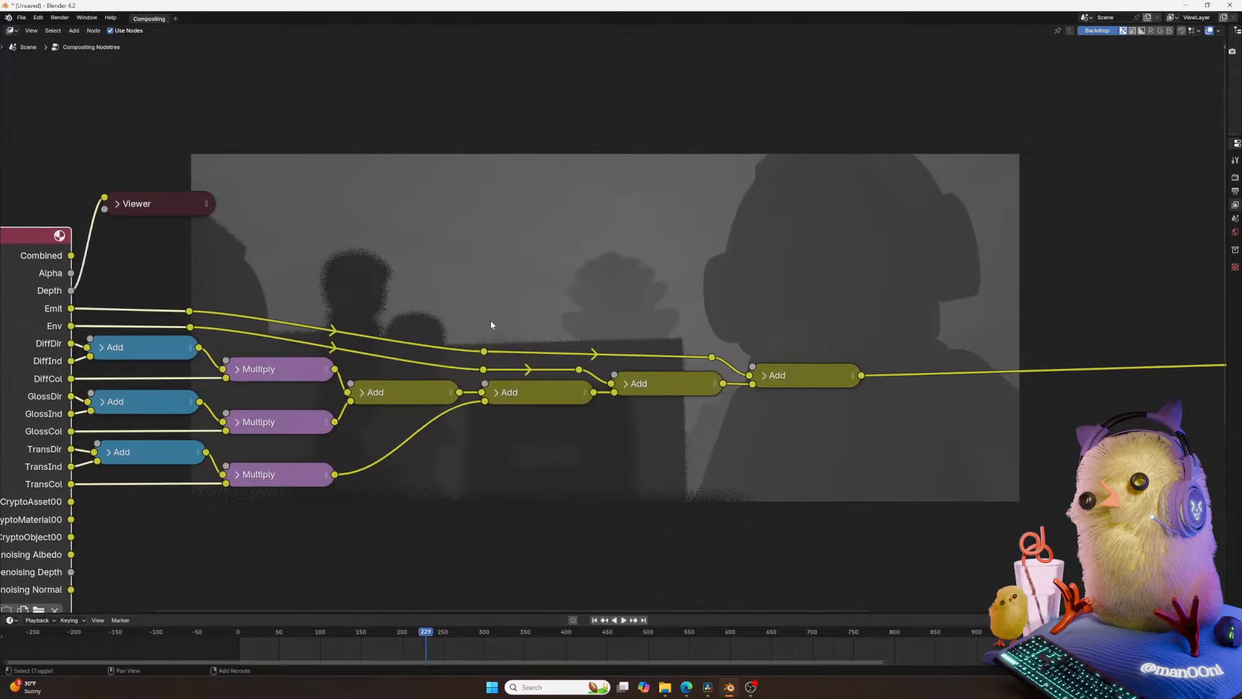
pyautogui.keyDown('shift'); pyautogui.moveTo(821, 339); pyautogui.dragTo(674, 361, button='middle'); pyautogui.keyUp('shift')
pyautogui.hotkey('shift', 'a')
pyautogui.click(700, 339)
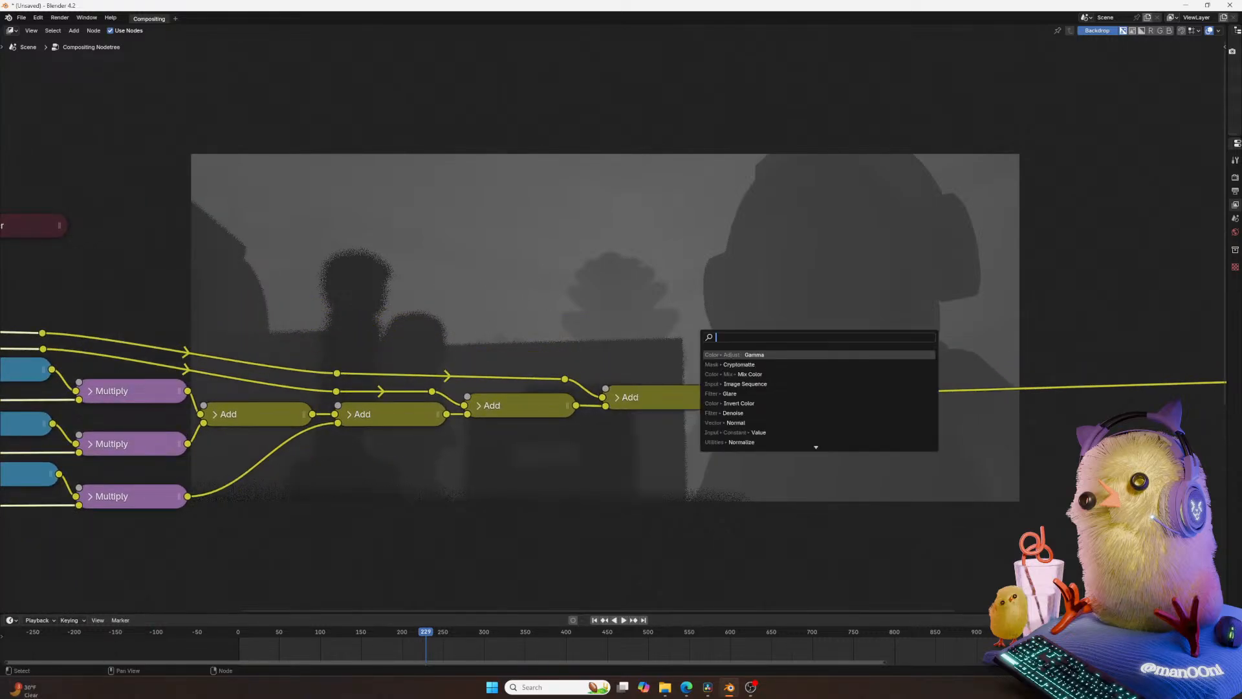
pyautogui.press('Escape')
# View the final recombined result from the end reroute in the backdrop.
pyautogui.moveTo(788, 400); pyautogui.dragTo(297, 434, button='middle')
pyautogui.keyDown('ctrl'); pyautogui.keyDown('shift'); pyautogui.click(1072, 407); pyautogui.keyUp('shift'); pyautogui.keyUp('ctrl')
pyautogui.moveTo(297, 347); pyautogui.dragTo(612, 345, button='middle')
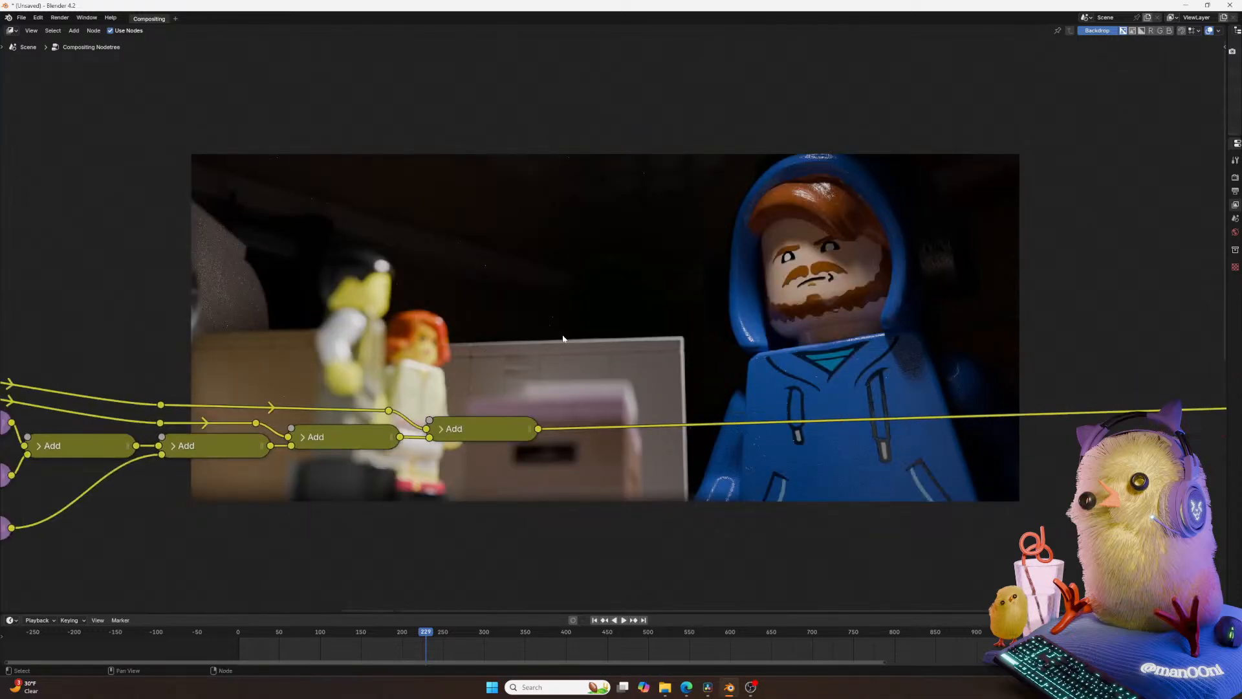
pyautogui.moveTo(336, 328); pyautogui.dragTo(707, 325, button='middle')
pyautogui.moveTo(422, 355); pyautogui.dragTo(464, 291, button='middle')
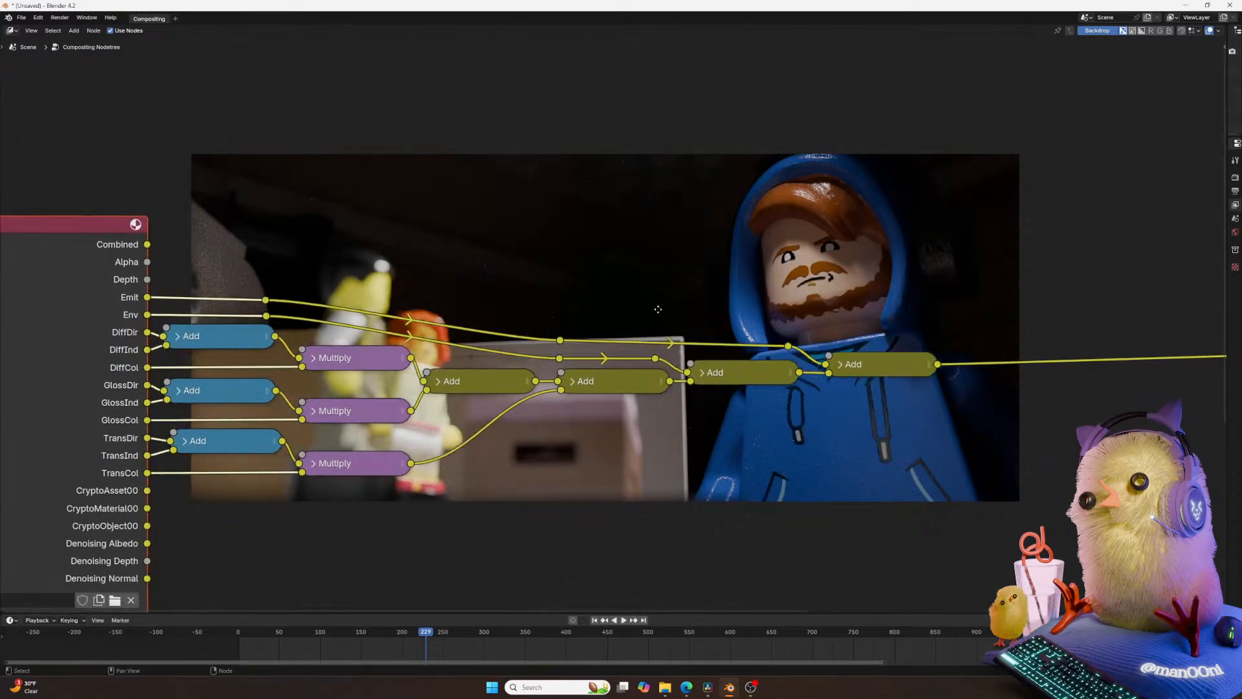
# Add a Mix Color node on the link after the last Add node.
pyautogui.moveTo(770, 278); pyautogui.dragTo(590, 303, button='middle')
pyautogui.hotkey('shift', 'a')
pyautogui.click(590, 300)
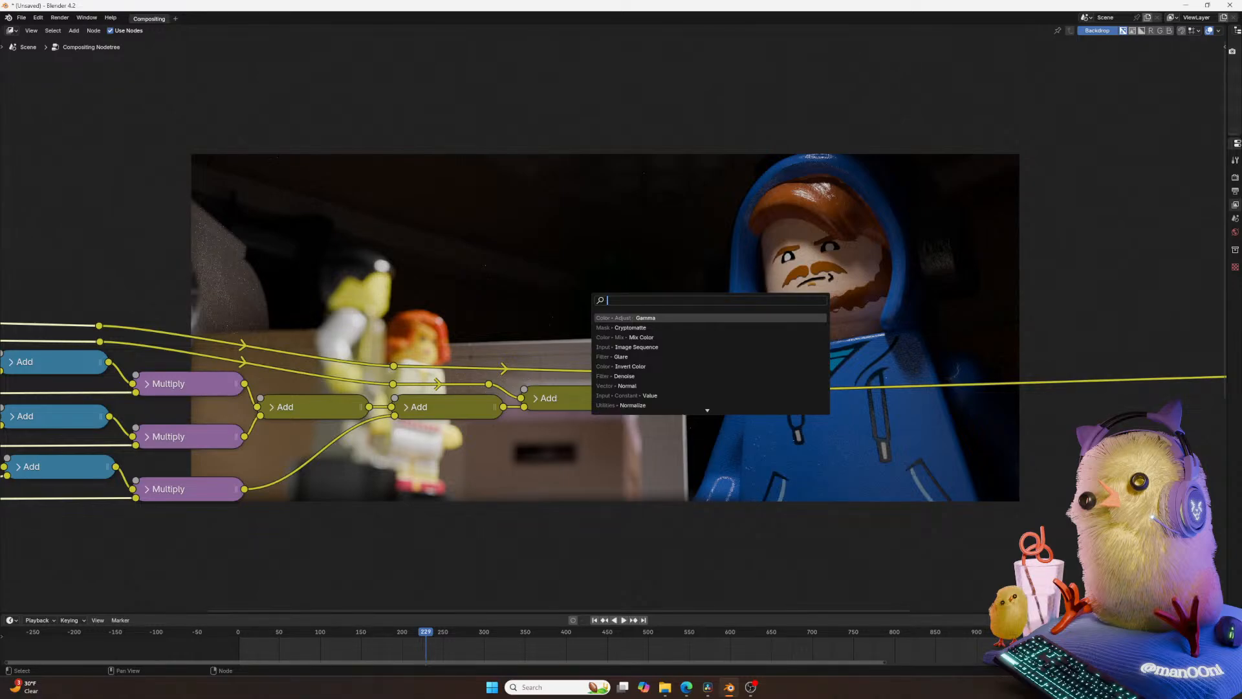
pyautogui.write('mix')
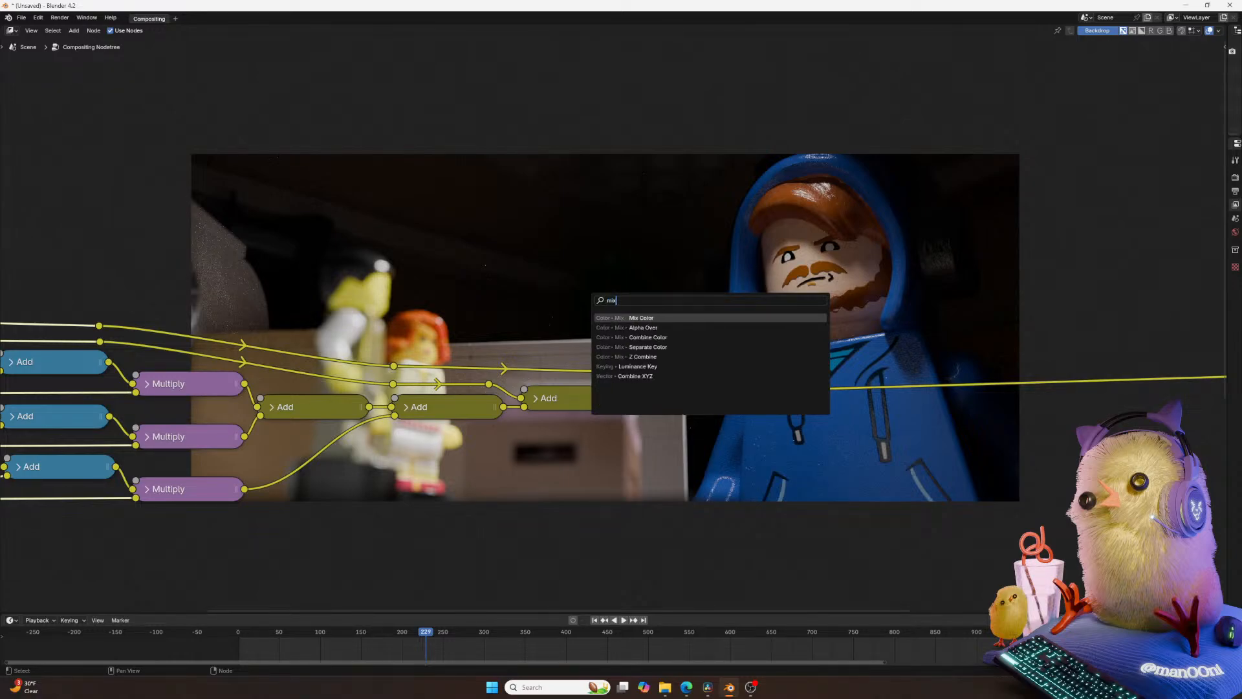
pyautogui.press('Return')
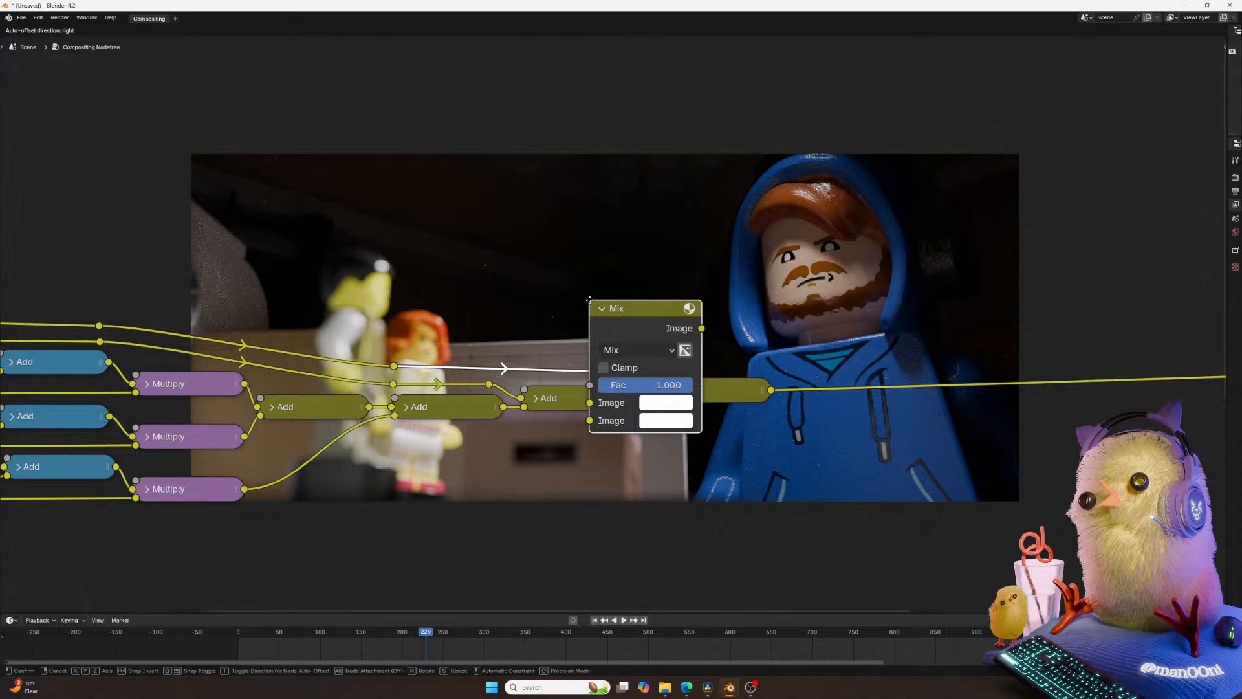
pyautogui.click(867, 295)
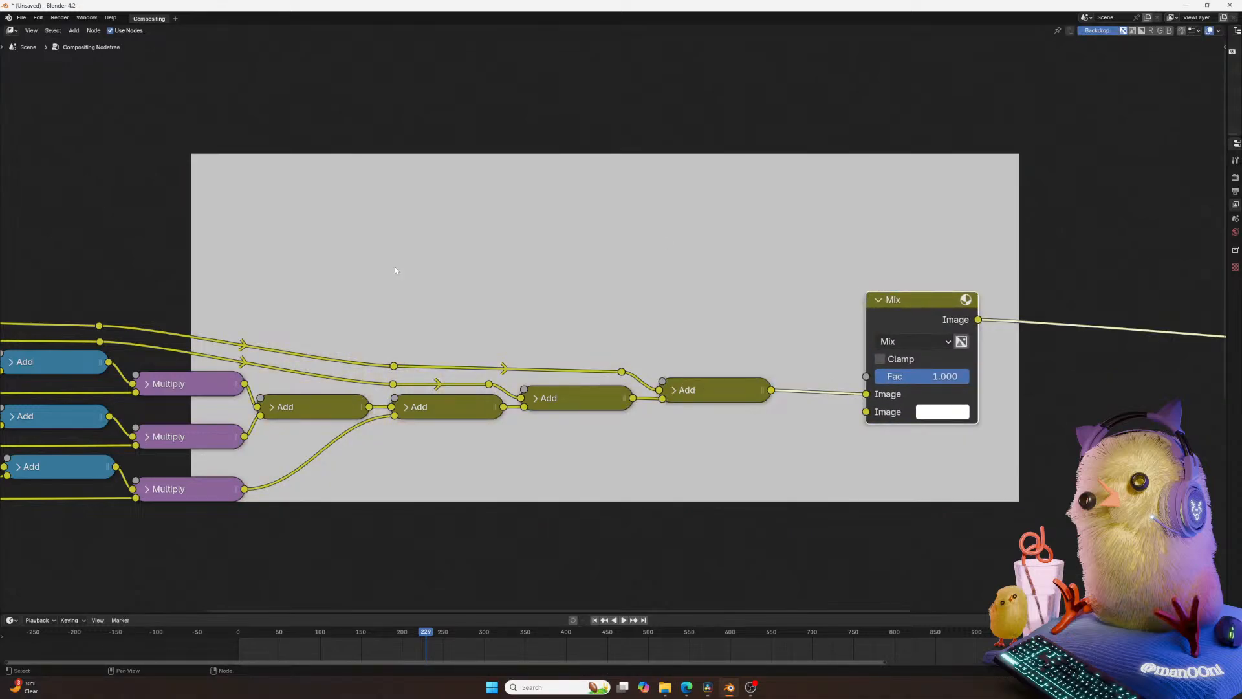
# Connect the image sequence's Depth pass to the Mix node's Fac input.
pyautogui.moveTo(396, 270); pyautogui.dragTo(548, 269, button='middle')
pyautogui.moveTo(132, 305); pyautogui.dragTo(1014, 382)
pyautogui.moveTo(848, 262); pyautogui.dragTo(670, 330, button='middle')
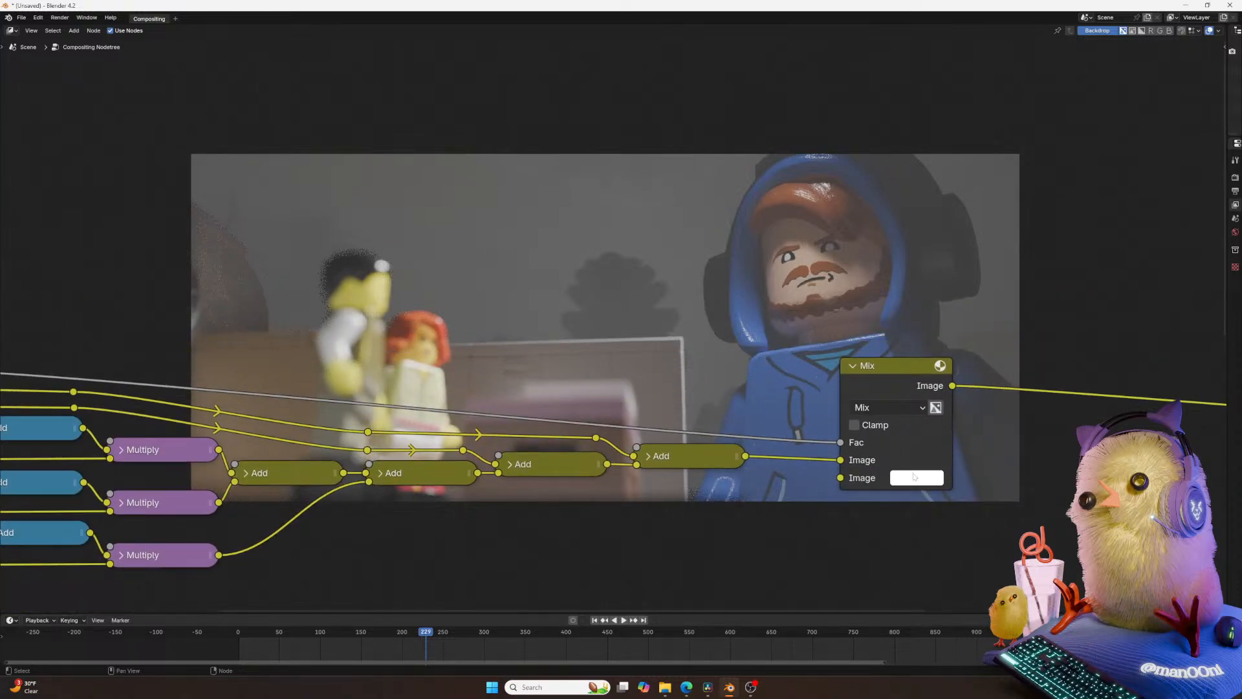
# Set the Mix node's second Image colour to a medium blue, about Hue 0.625, Saturation 0.763 and Value 0.496.
pyautogui.click(914, 477)
pyautogui.moveTo(1054, 267); pyautogui.dragTo(1051, 329)
pyautogui.moveTo(960, 306)
pyautogui.mouseDown()
pyautogui.moveTo(1051, 277)
pyautogui.moveTo(1052, 262)
pyautogui.moveTo(991, 269)
pyautogui.mouseUp()
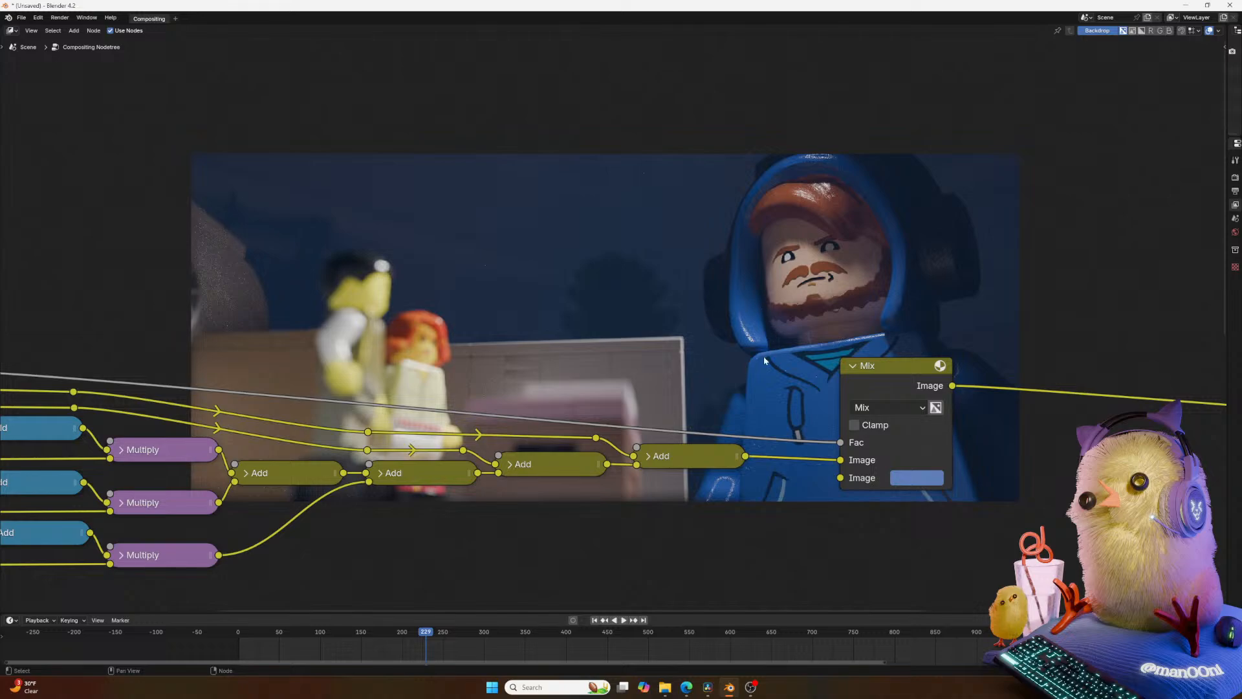
# Darken the Mix node's second Image colour to a very dark navy and slightly lower its saturation.
pyautogui.click(922, 479)
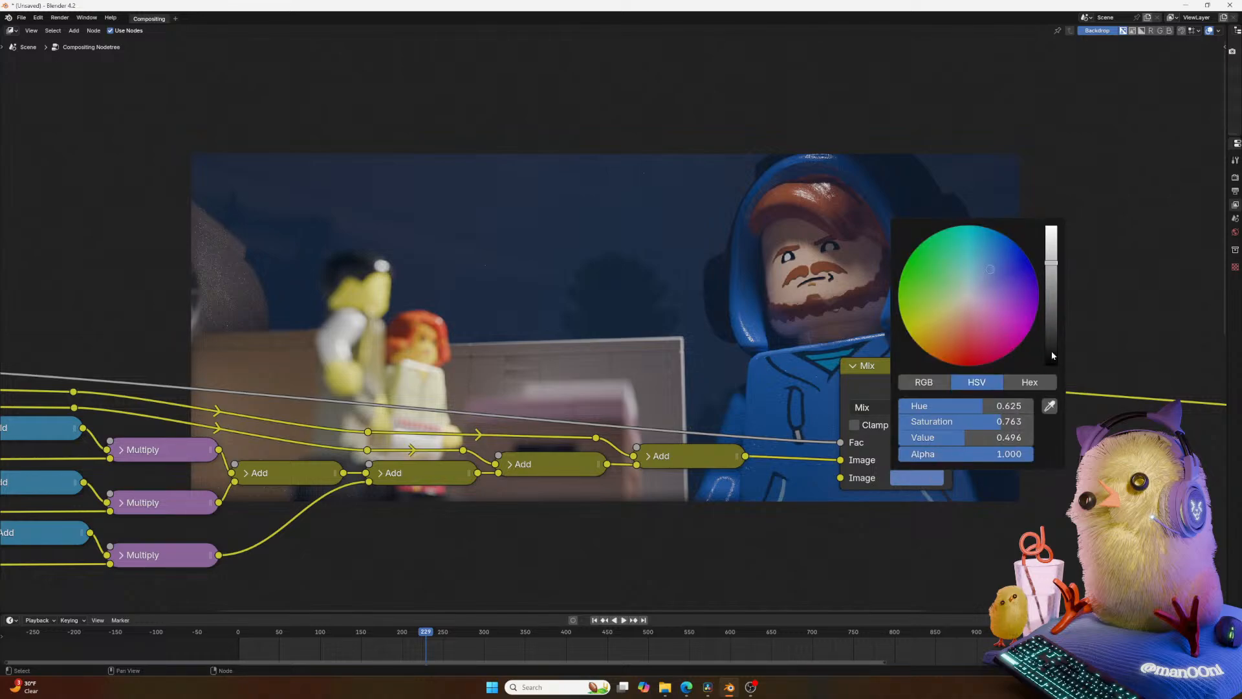
pyautogui.moveTo(1054, 294); pyautogui.dragTo(1051, 328)
pyautogui.moveTo(993, 424); pyautogui.dragTo(985, 424)
pyautogui.moveTo(1051, 328)
pyautogui.mouseDown()
pyautogui.moveTo(1052, 317)
pyautogui.moveTo(1051, 335)
pyautogui.mouseUp()
pyautogui.moveTo(755, 306)
pyautogui.mouseDown(button='middle')
pyautogui.moveTo(614, 314)
pyautogui.moveTo(779, 309)
pyautogui.mouseUp(button='middle')
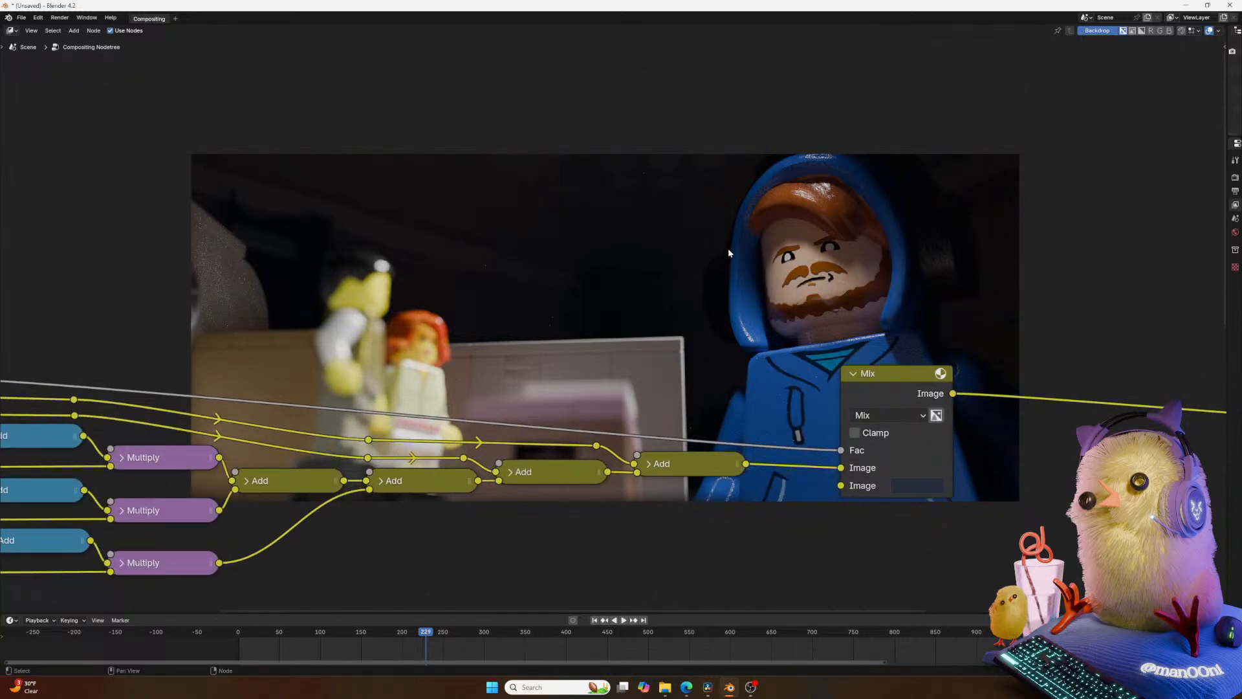
# Toggle the Mix node's mute to compare the whole image with and without the depth haze.
pyautogui.moveTo(850, 281)
pyautogui.mouseDown(button='middle')
pyautogui.moveTo(872, 270)
pyautogui.moveTo(849, 267)
pyautogui.mouseUp(button='middle')
pyautogui.click(865, 359)
pyautogui.press('m')
pyautogui.press('m')
pyautogui.press('m')
pyautogui.press('m')
# Enlarge the backdrop image and centre it on the hooded character's face for closer inspection.
pyautogui.scroll(2, 727, 305)
pyautogui.scroll(-2, 728, 305)
pyautogui.keyDown('alt'); pyautogui.scroll(2, 713, 309); pyautogui.keyUp('alt')
pyautogui.keyDown('ctrl'); pyautogui.scroll(2, 713, 308); pyautogui.keyUp('ctrl')
pyautogui.click(701, 299)
pyautogui.press('v')
pyautogui.press('v')
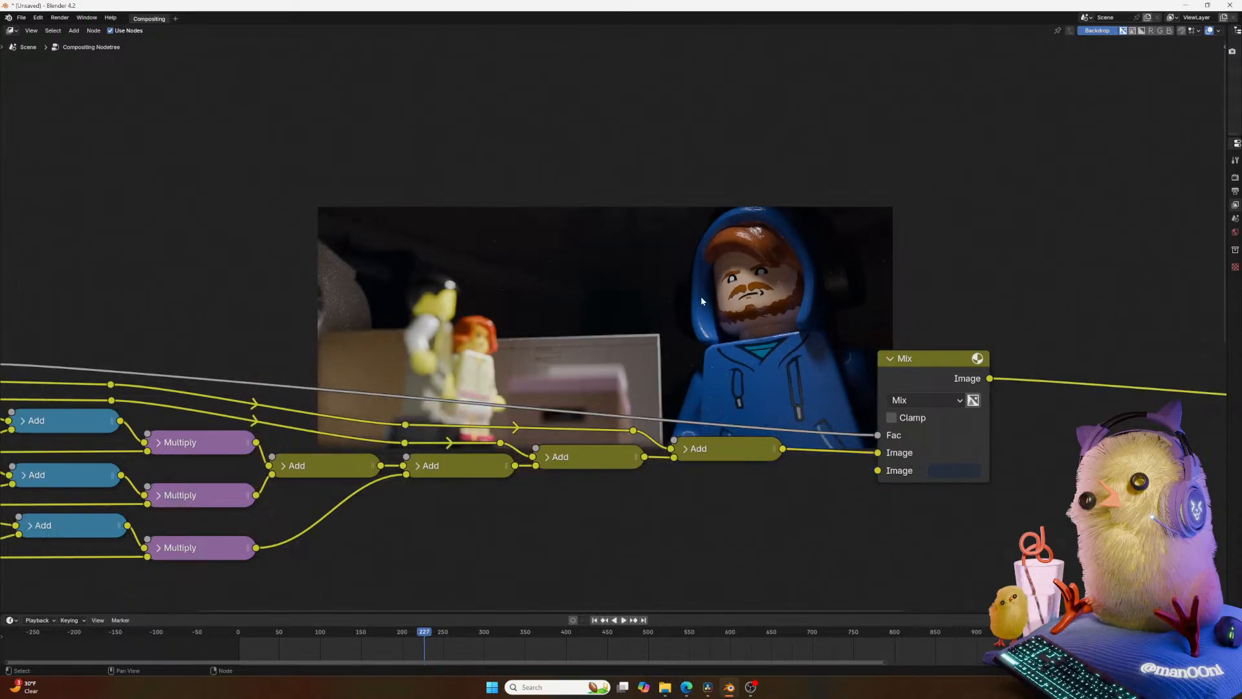
pyautogui.hotkey('alt', 'v')
pyautogui.hotkey('alt', 'v')
pyautogui.hotkey('alt', 'v')
pyautogui.hotkey('alt', 'v')
pyautogui.hotkey('alt', 'v')
pyautogui.hotkey('alt', 'v')
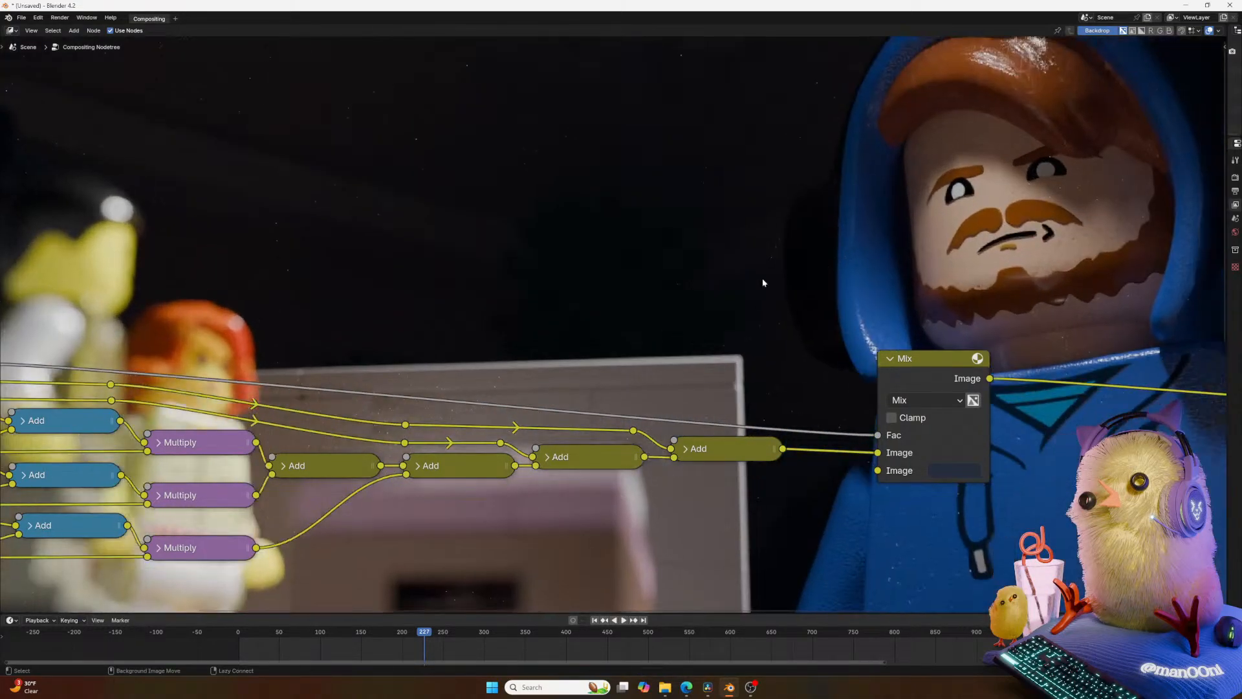
pyautogui.keyDown('alt'); pyautogui.moveTo(834, 254); pyautogui.dragTo(610, 341, button='middle'); pyautogui.keyUp('alt')
pyautogui.hotkey('alt', 'v')
pyautogui.hotkey('alt', 'v')
pyautogui.hotkey('alt', 'v')
pyautogui.keyDown('alt'); pyautogui.moveTo(690, 257); pyautogui.dragTo(482, 383, button='middle'); pyautogui.keyUp('alt')
# Toggle the Mix node's mute repeatedly to compare the haze's effect on the face close up, leaving the node unmuted.
pyautogui.click(790, 470)
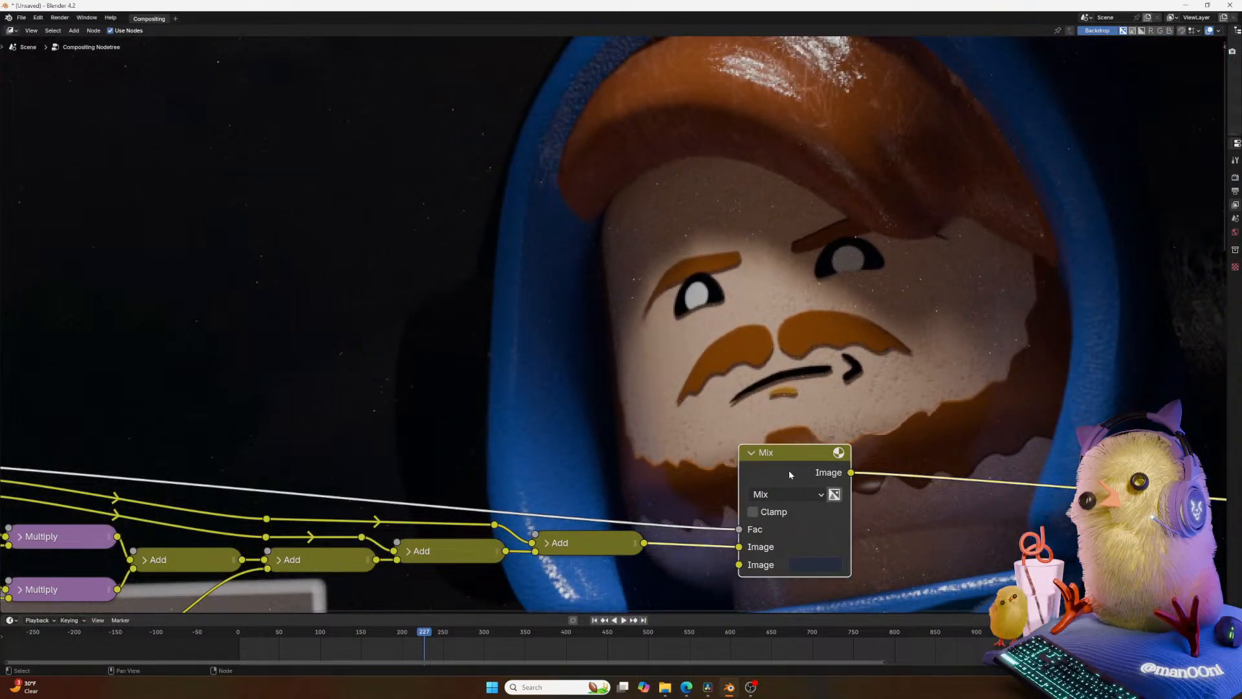
pyautogui.press('m')
pyautogui.press('m')
pyautogui.press('m')
pyautogui.press('m')
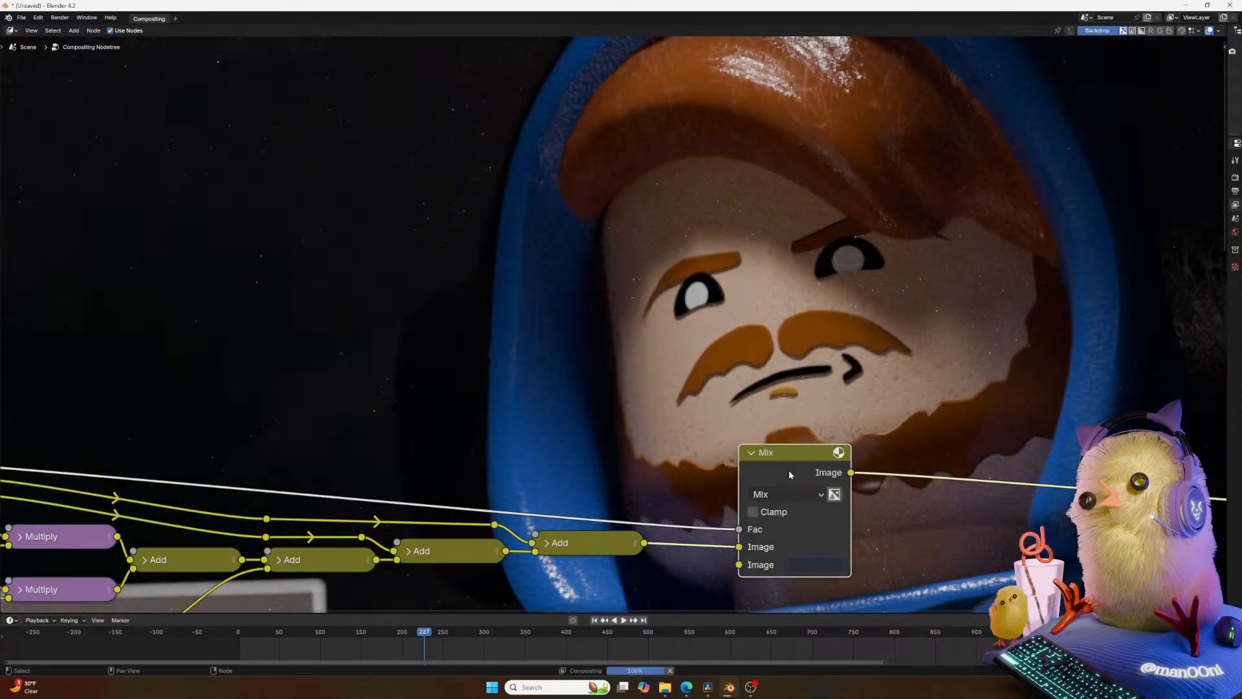
pyautogui.press('m')
pyautogui.press('m')
pyautogui.press('m')
pyautogui.press('m')
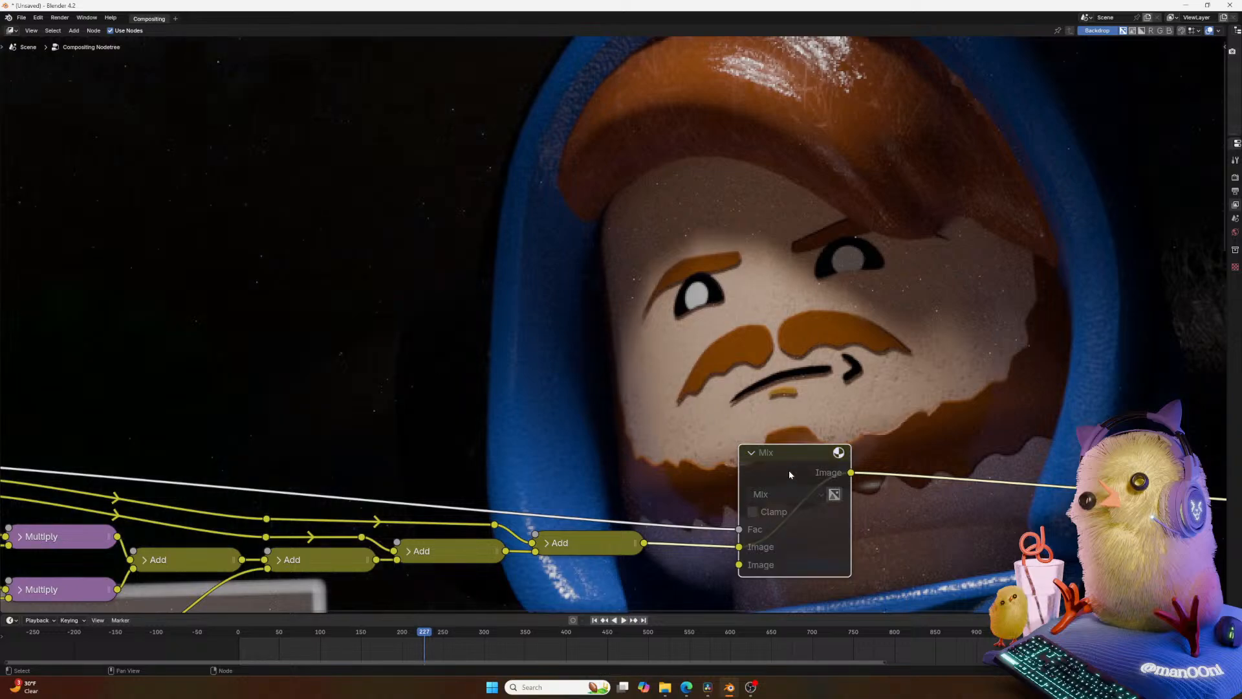
pyautogui.press('m')
pyautogui.press('m')
pyautogui.press('m')
pyautogui.press('m')
pyautogui.press('m')
pyautogui.press('m')
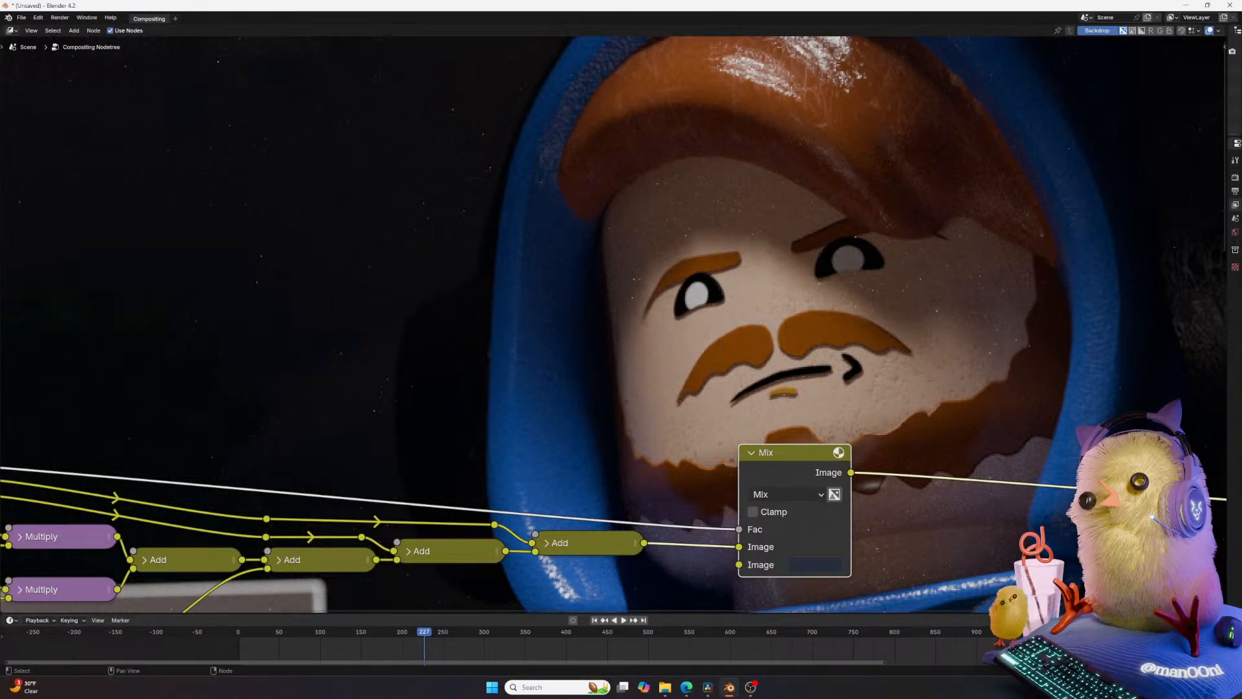
pyautogui.scroll(-1, 631, 479)
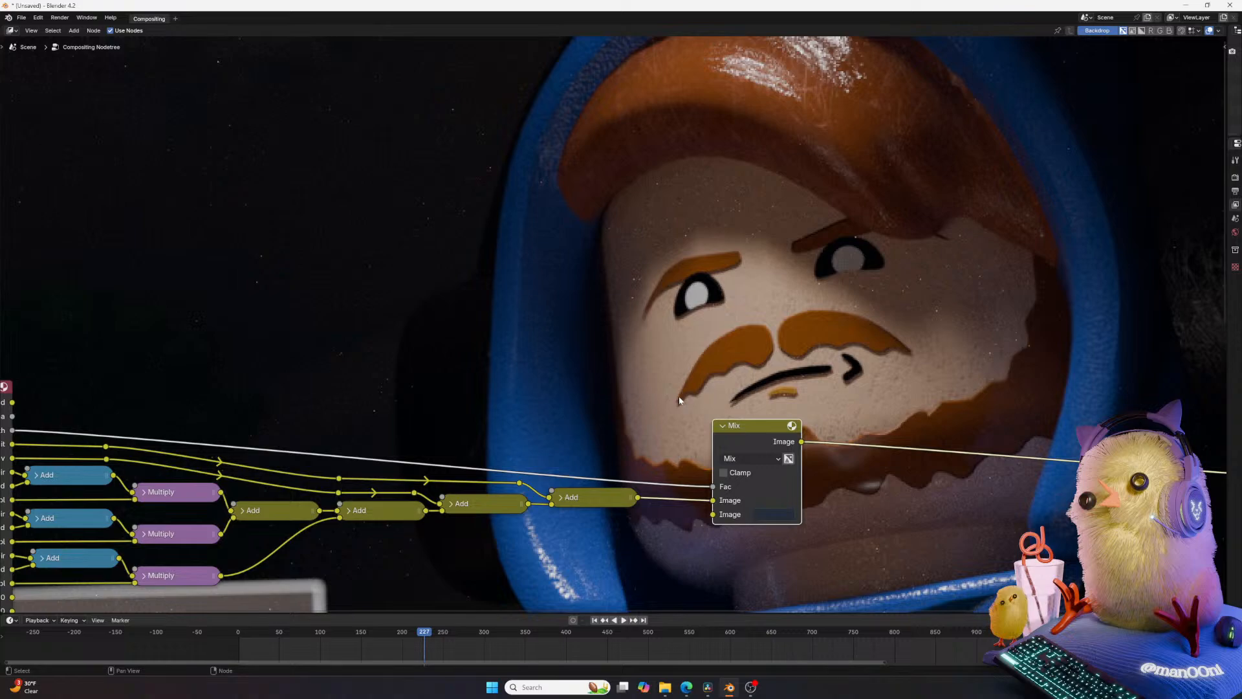
pyautogui.press('n')
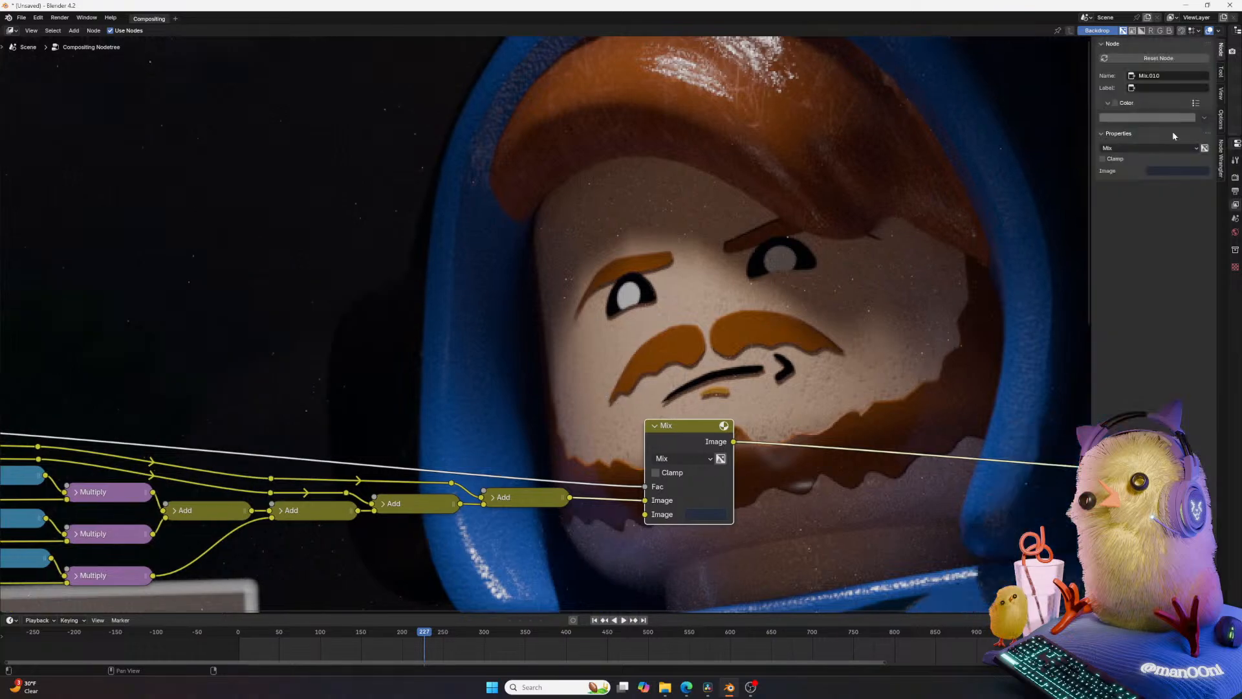
pyautogui.click(1222, 75)
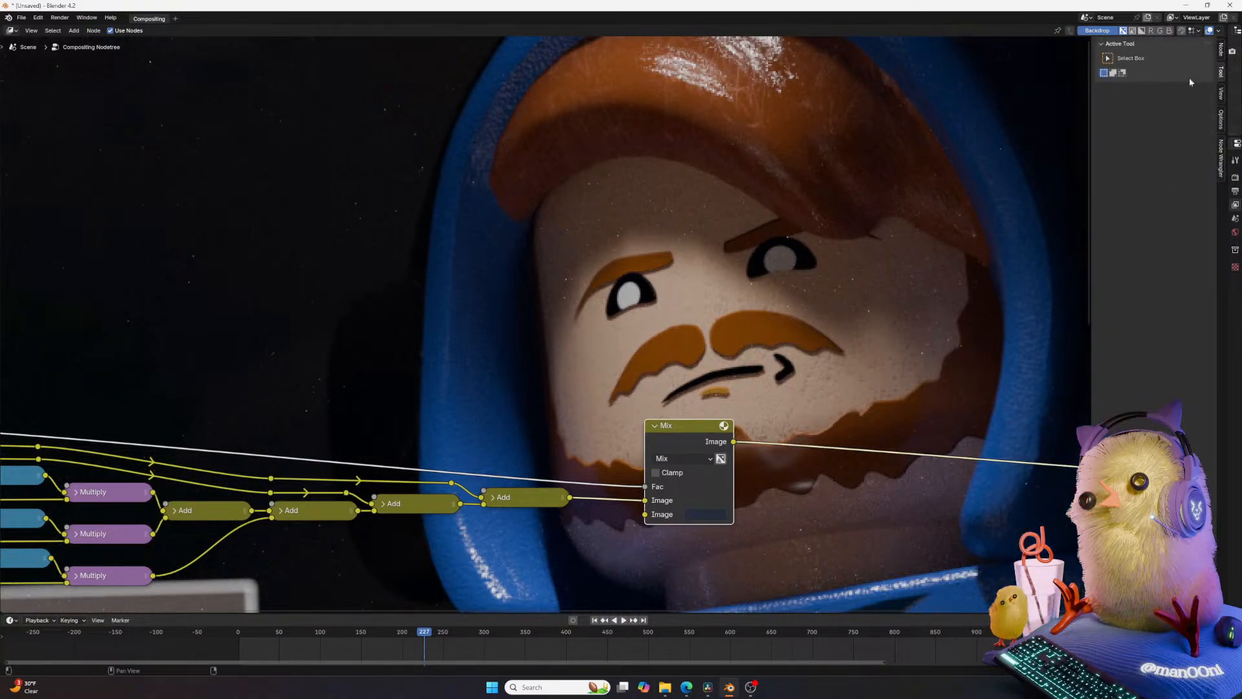
pyautogui.click(1220, 58)
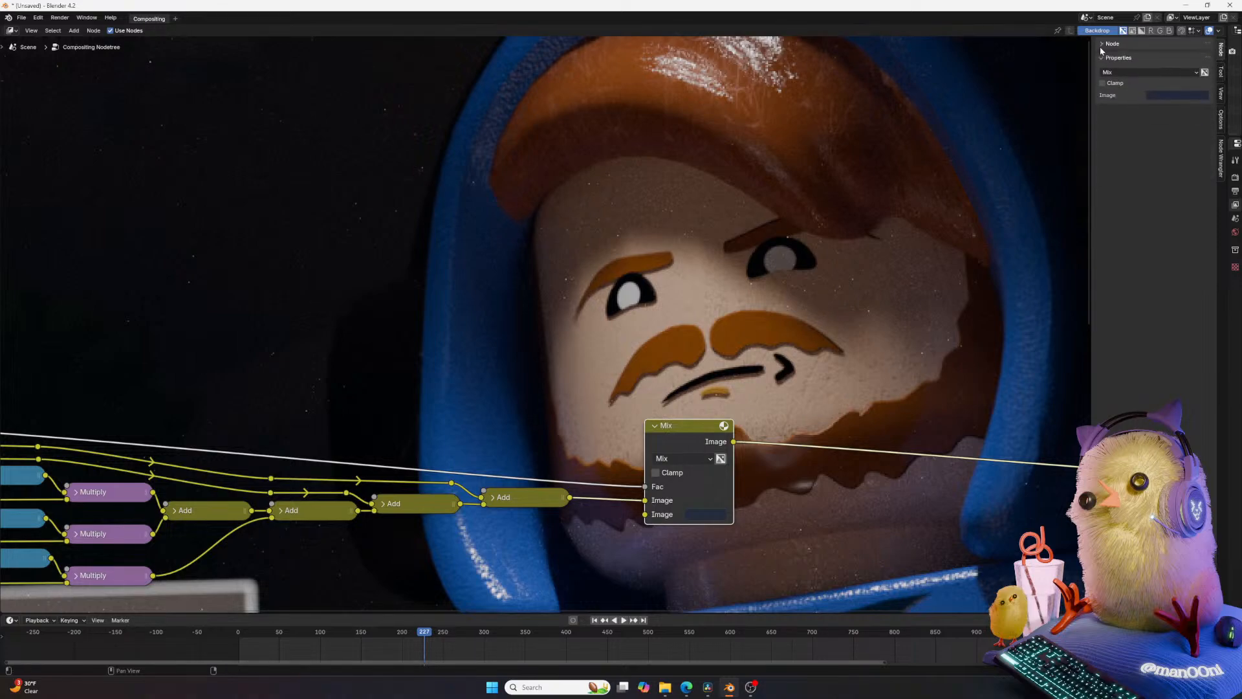
pyautogui.press('n')
# Collapse the Mix node and place it directly beside the last Add node.
pyautogui.scroll(-10, 504, 333)
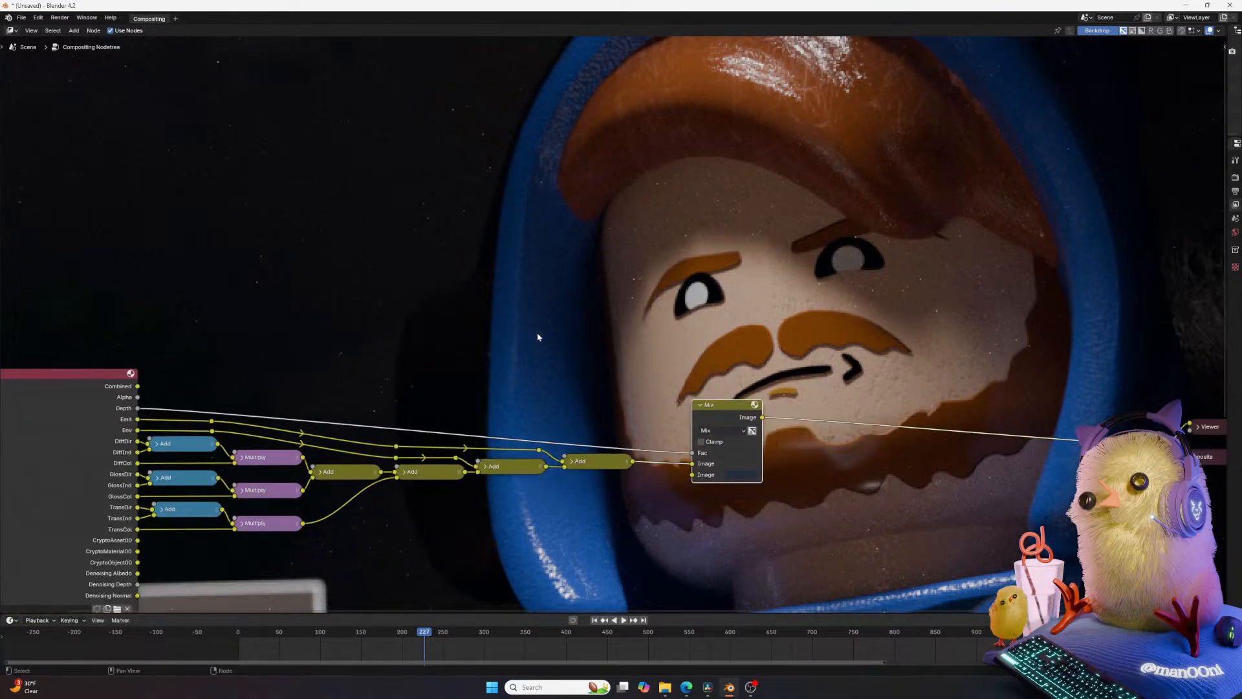
pyautogui.moveTo(727, 340); pyautogui.dragTo(792, 339, button='middle')
pyautogui.scroll(7, 792, 339)
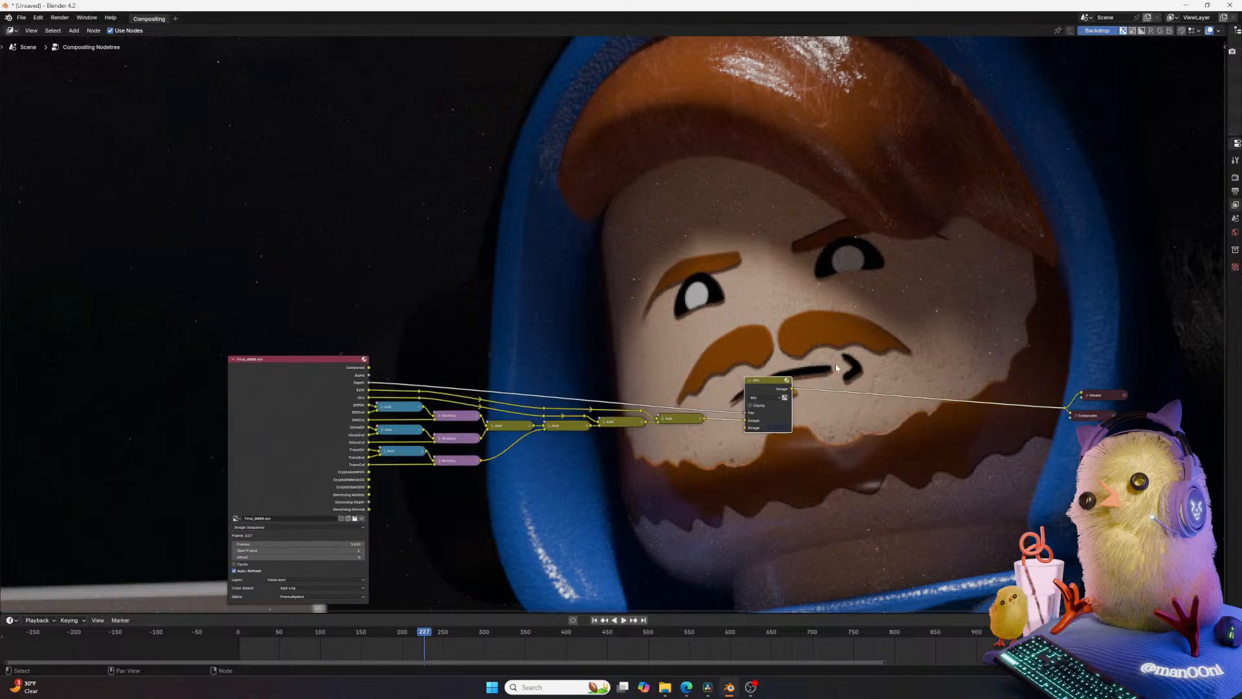
pyautogui.moveTo(818, 411); pyautogui.dragTo(599, 374, button='middle')
pyautogui.scroll(5, 599, 374)
pyautogui.scroll(1, 599, 373)
pyautogui.click(581, 411)
pyautogui.click(581, 411)
pyautogui.click(581, 412)
pyautogui.moveTo(607, 412); pyautogui.dragTo(529, 516)
# Add two reroutes on the Depth link, directly above the Emit reroutes near the Emit Add node and the image sequence node.
pyautogui.moveTo(344, 502); pyautogui.dragTo(552, 502, button='middle')
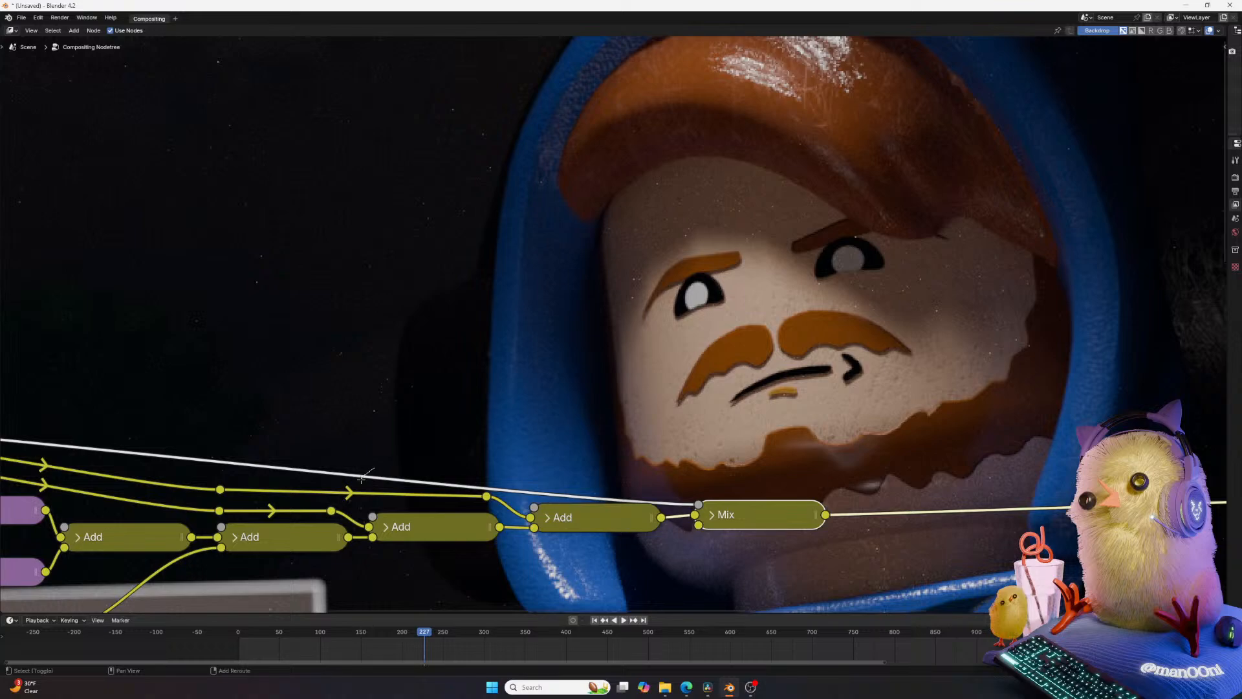
pyautogui.keyDown('shift'); pyautogui.moveTo(363, 459); pyautogui.dragTo(365, 491, button='right'); pyautogui.keyUp('shift')
pyautogui.moveTo(27, 448); pyautogui.dragTo(550, 483, button='middle')
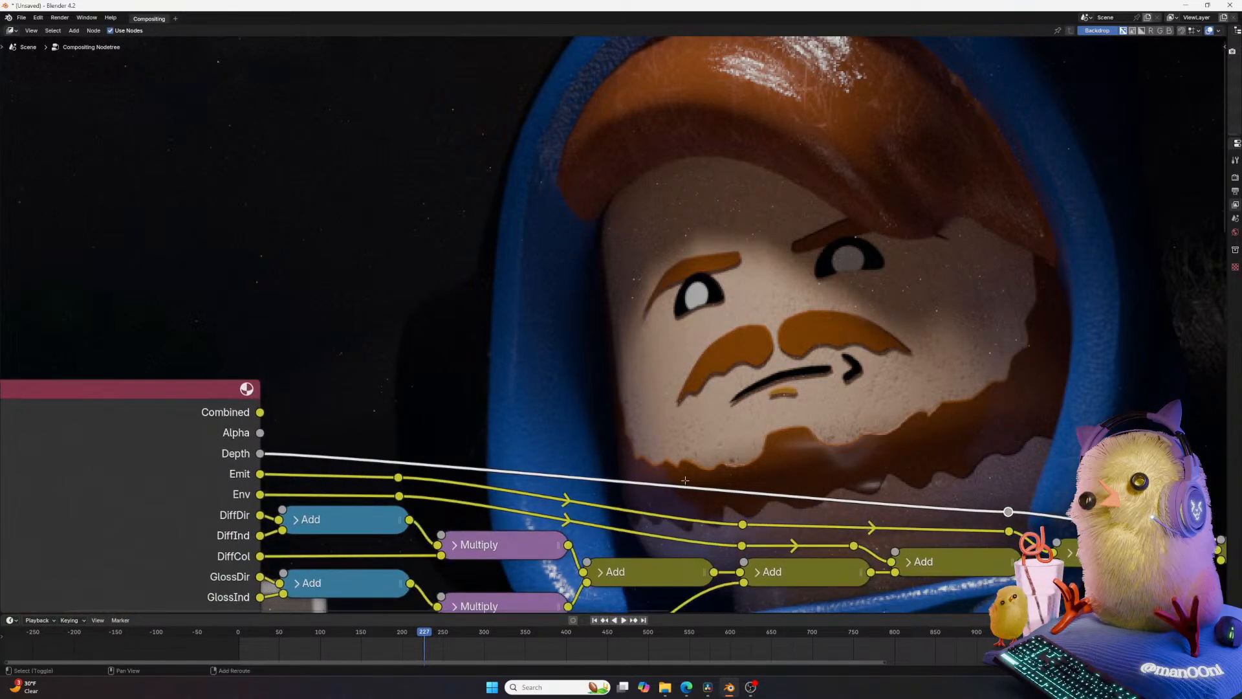
pyautogui.keyDown('shift'); pyautogui.moveTo(665, 471); pyautogui.dragTo(673, 500, button='right'); pyautogui.keyUp('shift')
pyautogui.press('g')
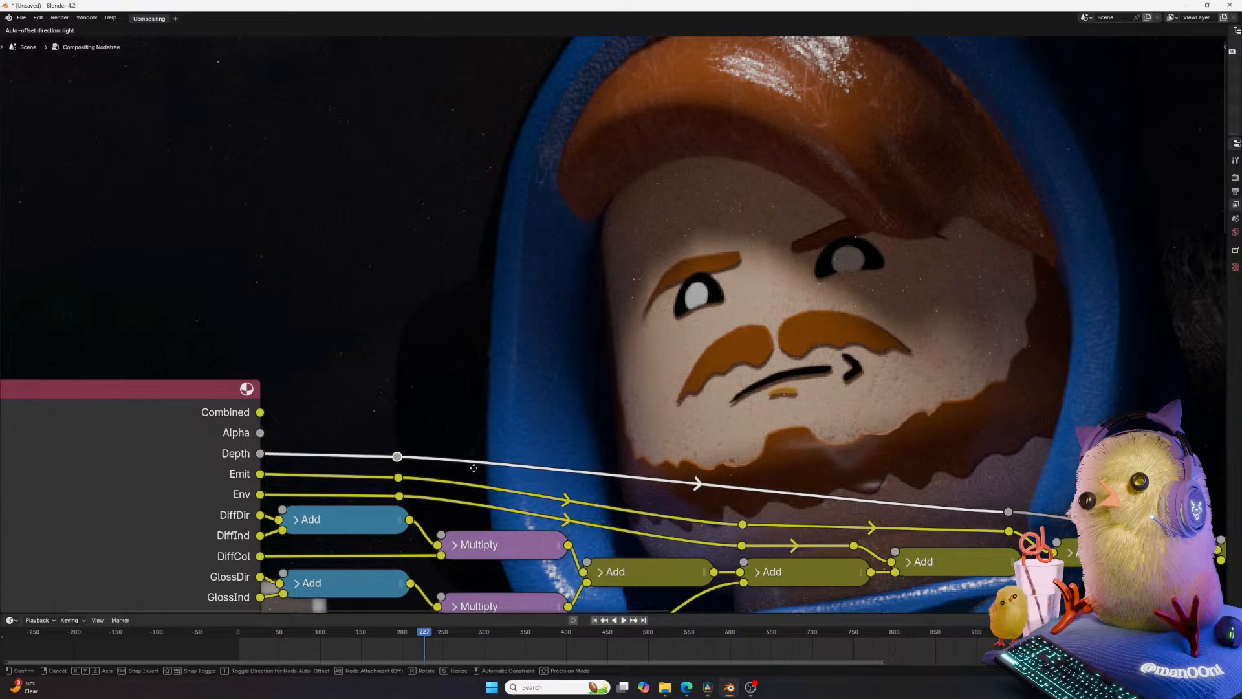
pyautogui.click(478, 464)
# Add a third Depth reroute above the middle Emit and Env reroutes, and scale that selected stack along X to straighten it.
pyautogui.moveTo(546, 467); pyautogui.dragTo(472, 412, button='middle')
pyautogui.scroll(-2, 472, 412)
pyautogui.moveTo(624, 426); pyautogui.dragTo(324, 401, button='middle')
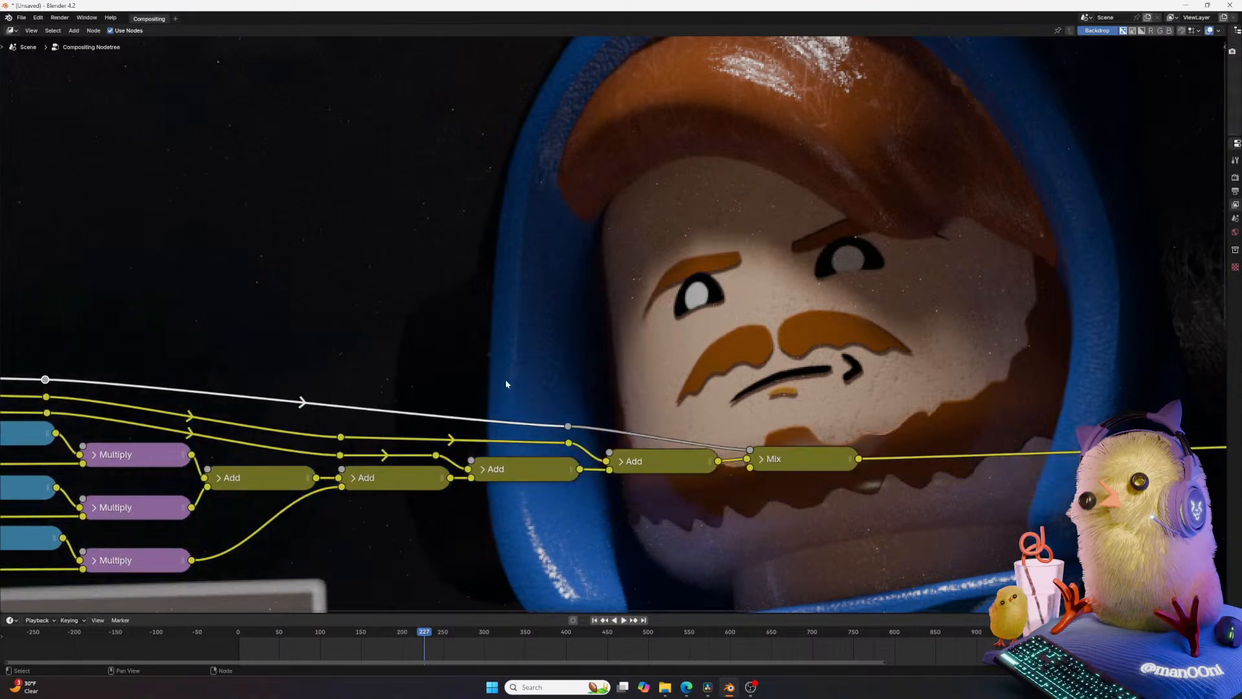
pyautogui.press('g')
pyautogui.keyDown('shift'); pyautogui.moveTo(324, 396); pyautogui.dragTo(341, 547, button='right'); pyautogui.keyUp('shift')
pyautogui.click(364, 420)
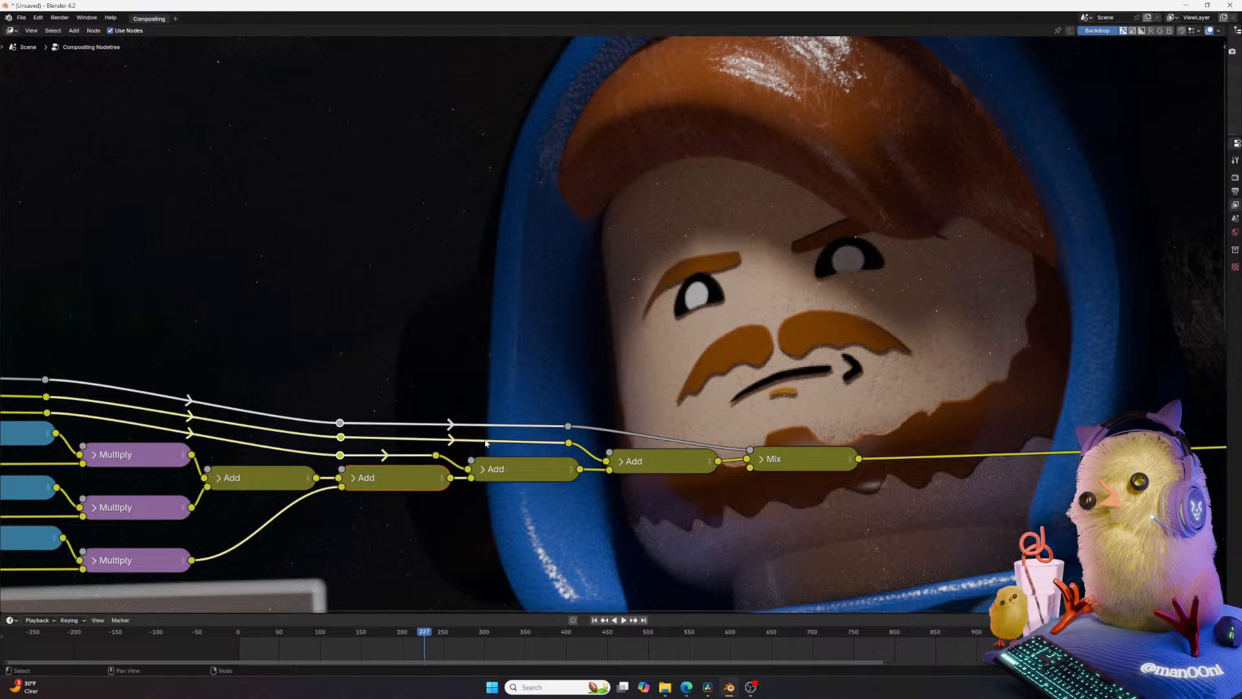
pyautogui.press('s')
pyautogui.press('x')
pyautogui.click(485, 442)
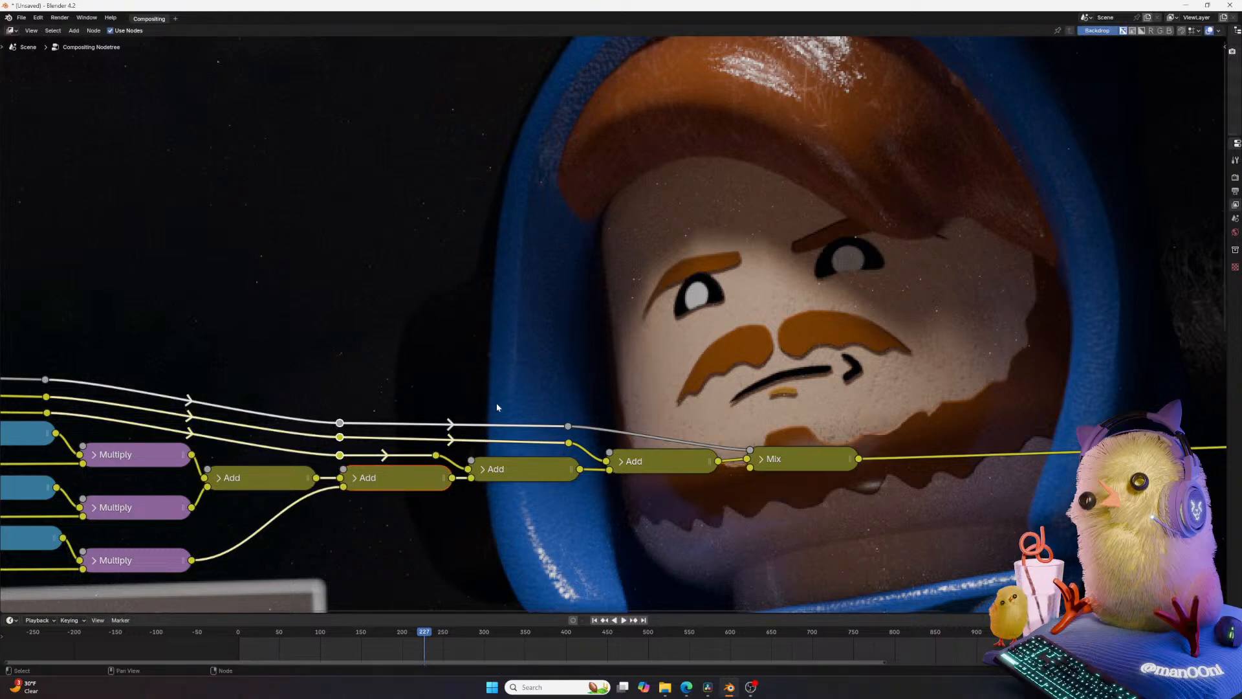
# Select the Depth and Emit reroutes before the last Add node, without the Add below them, and shift them slightly right along X.
pyautogui.moveTo(580, 395); pyautogui.dragTo(555, 471)
pyautogui.press('s')
pyautogui.press('x')
pyautogui.press('0')
pyautogui.rightClick(666, 408)
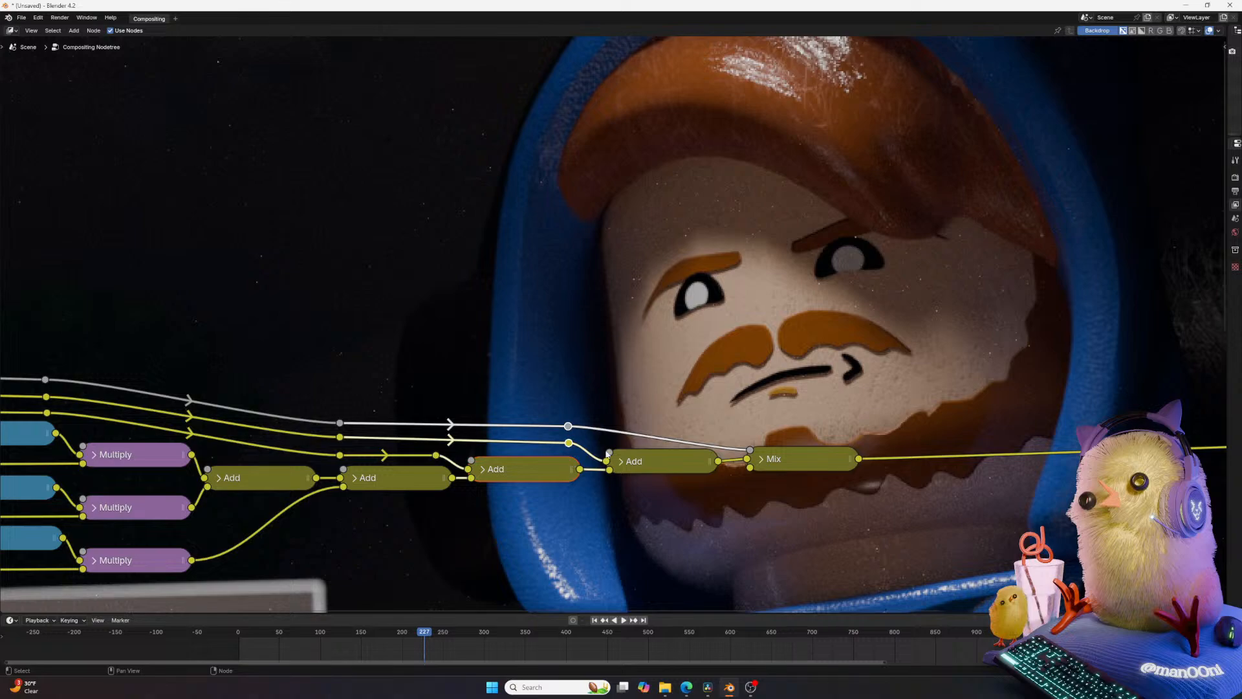
pyautogui.keyDown('ctrl'); pyautogui.moveTo(543, 520); pyautogui.dragTo(518, 478); pyautogui.keyUp('ctrl')
pyautogui.press('g')
pyautogui.press('x')
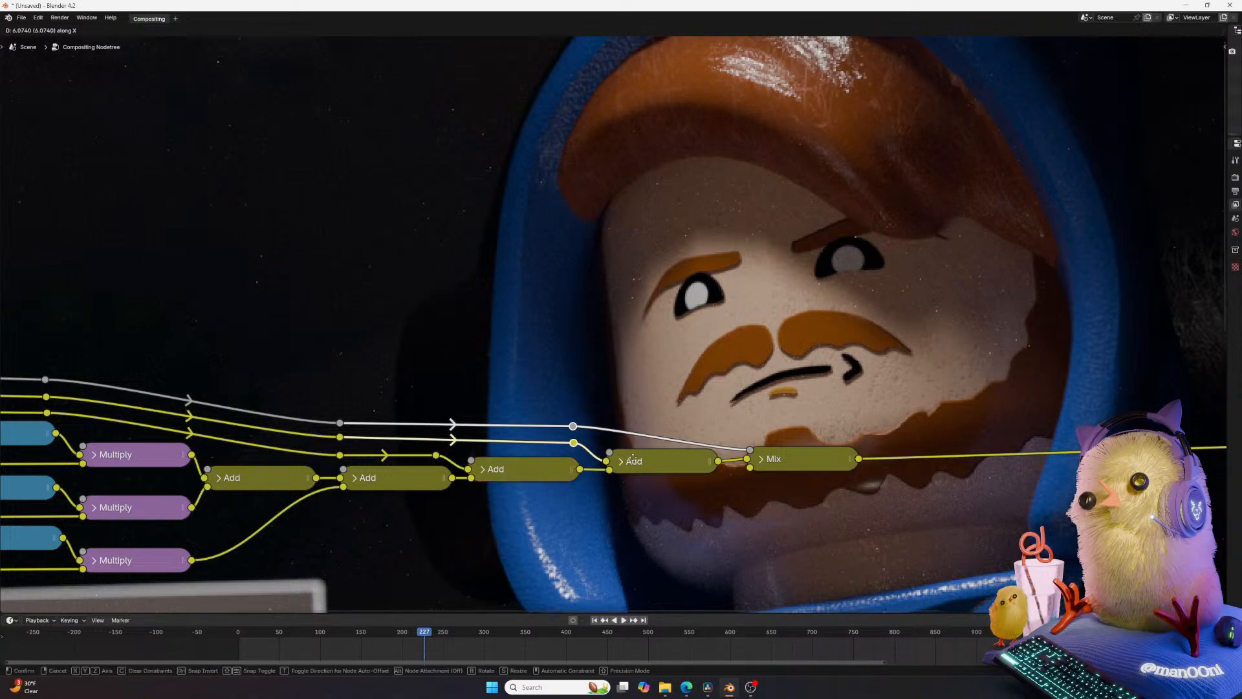
pyautogui.click(527, 477)
# Reset the backdrop to its default zoom and offset.
pyautogui.scroll(-1, 429, 464)
pyautogui.scroll(-1, 803, 373)
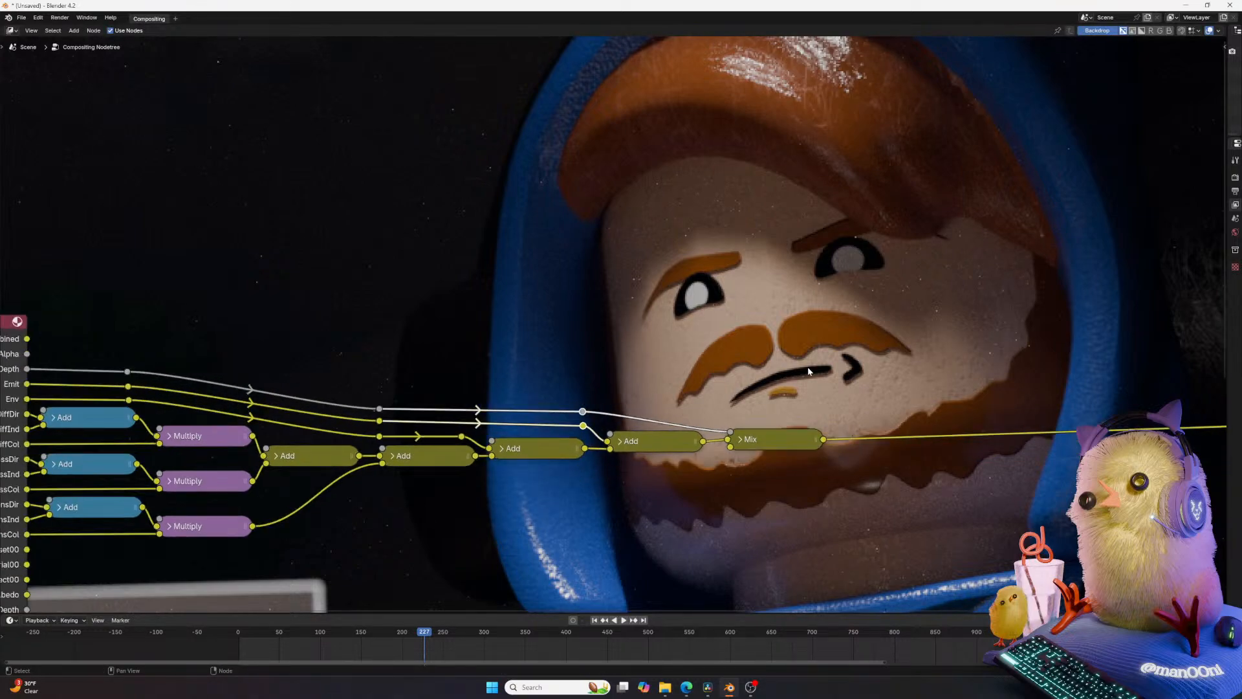
pyautogui.press('n')
pyautogui.click(1221, 72)
pyautogui.click(1221, 94)
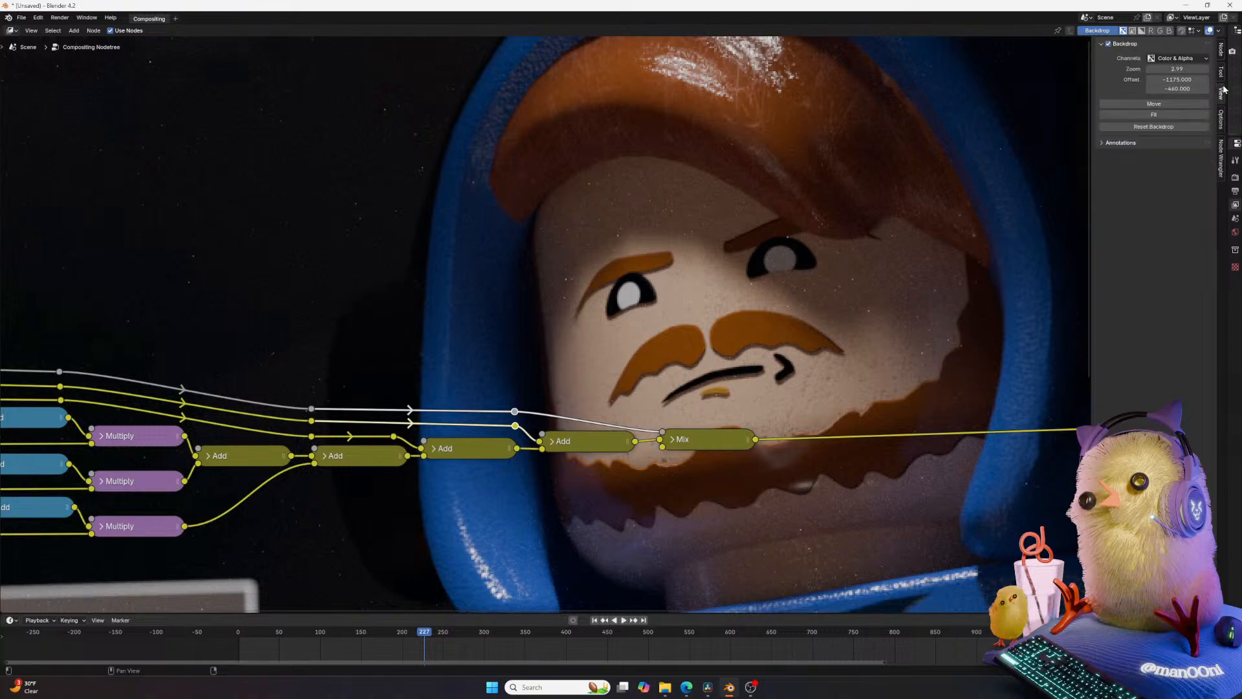
pyautogui.click(1179, 126)
pyautogui.click(820, 299)
pyautogui.press('n')
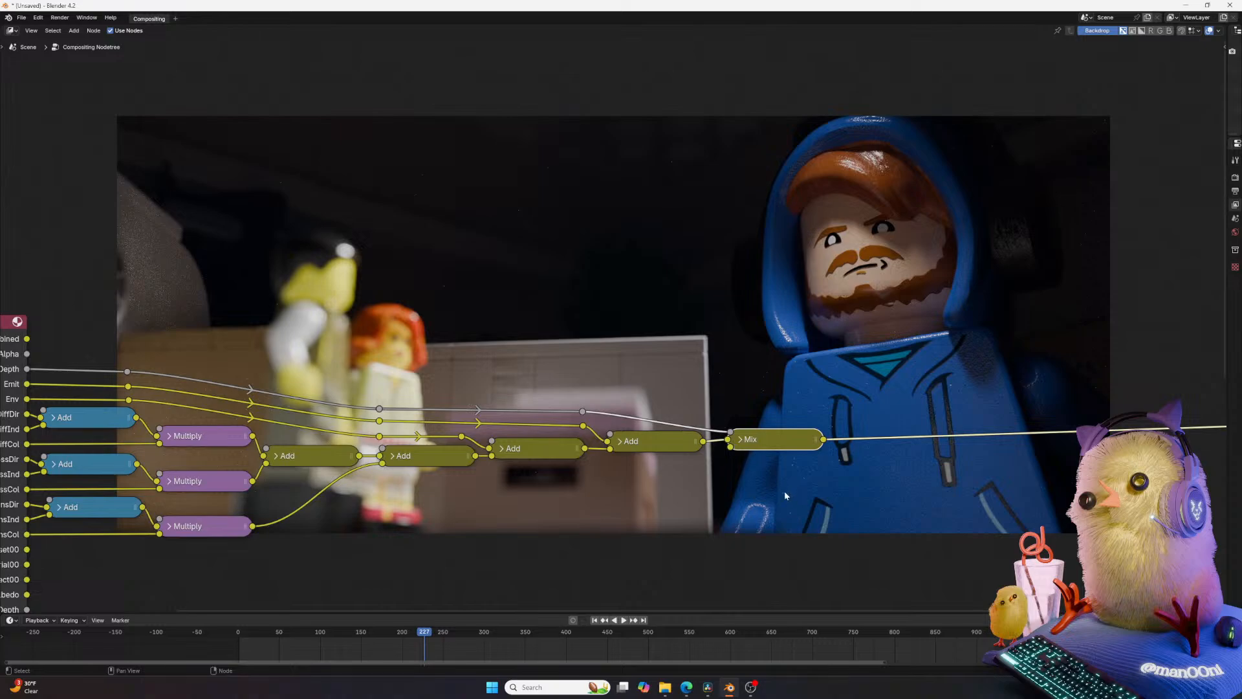
# Expand the Mix node, fine-tune the dark blue of its second Image colour, and collapse the node again.
pyautogui.click(760, 441)
pyautogui.press('h')
pyautogui.moveTo(903, 417); pyautogui.dragTo(908, 408)
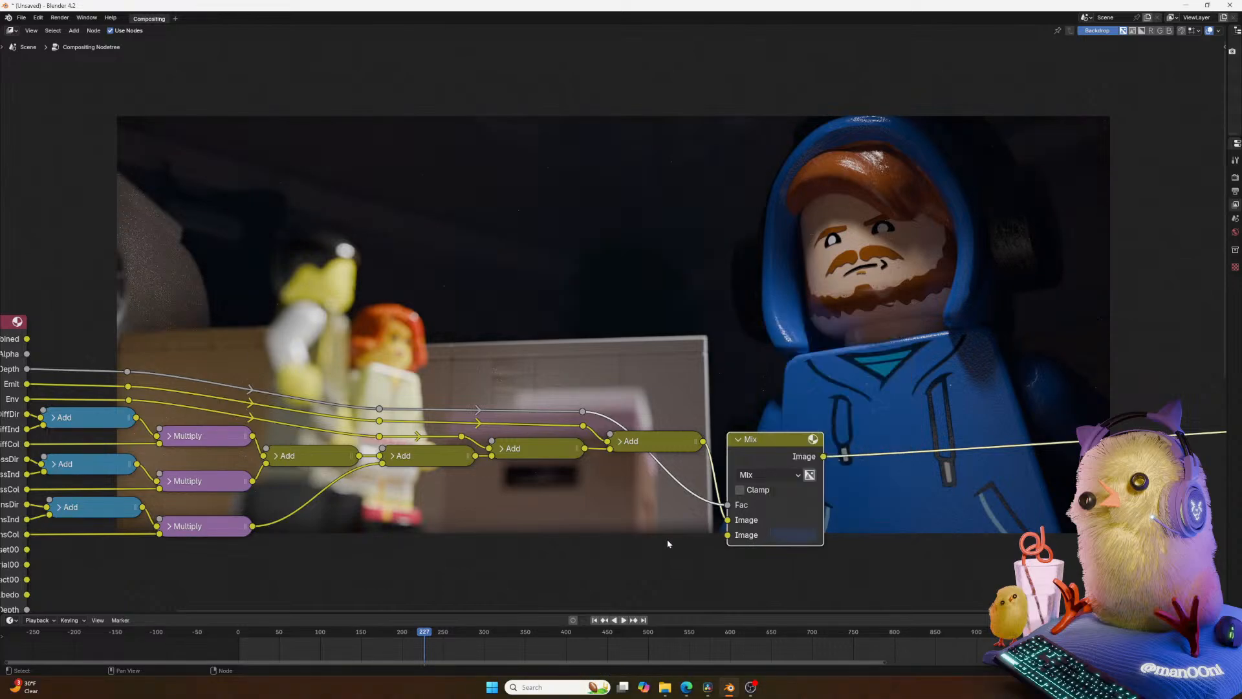
pyautogui.click(797, 536)
pyautogui.click(739, 439)
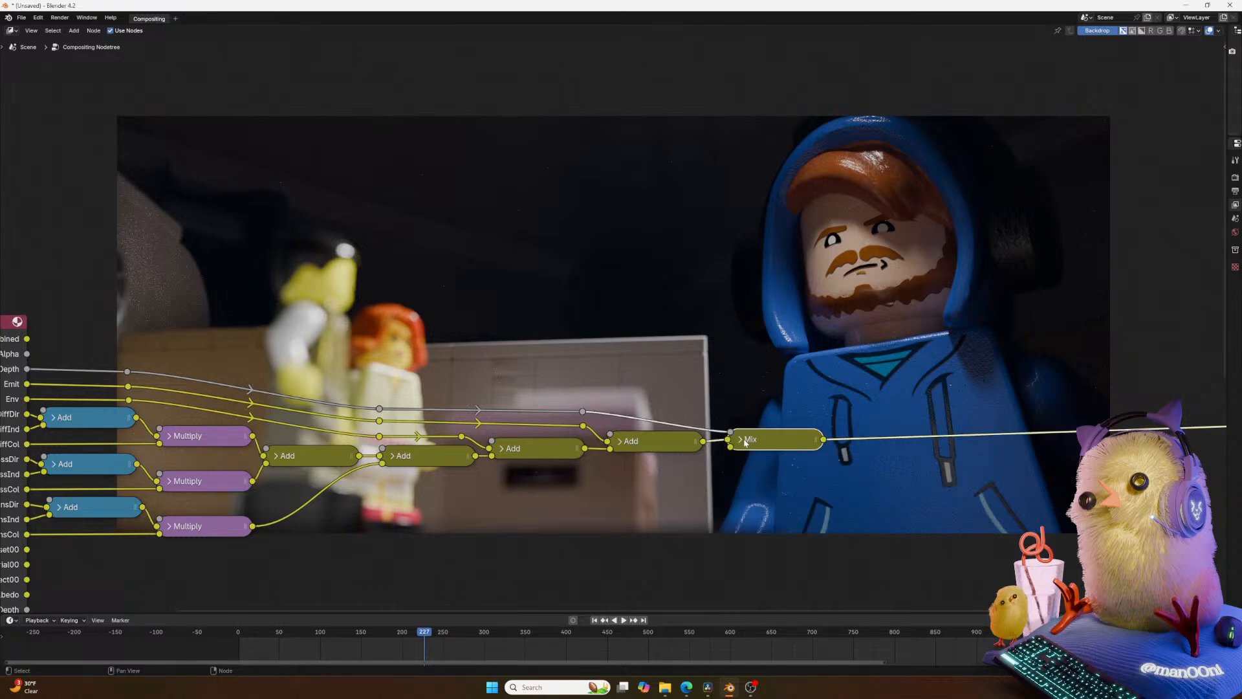
pyautogui.moveTo(788, 329); pyautogui.dragTo(764, 360, button='middle')
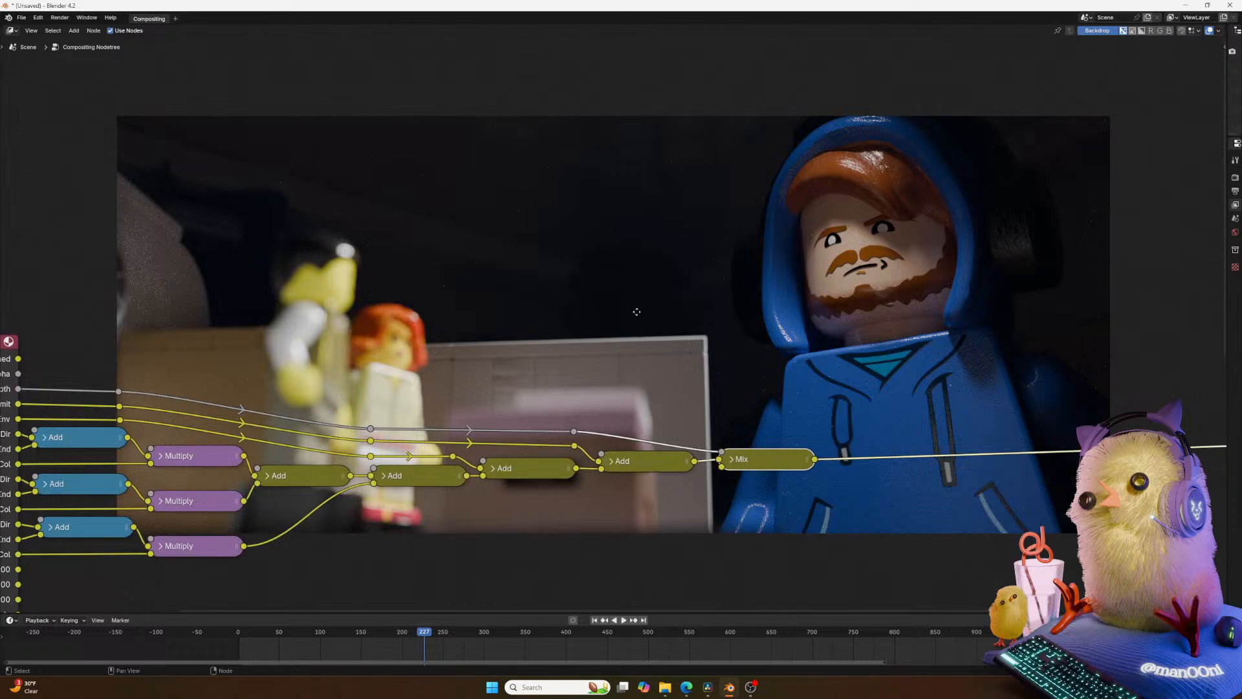
pyautogui.moveTo(618, 310); pyautogui.dragTo(791, 298, button='middle')
pyautogui.hotkey('shift', 'a')
pyautogui.click(791, 299)
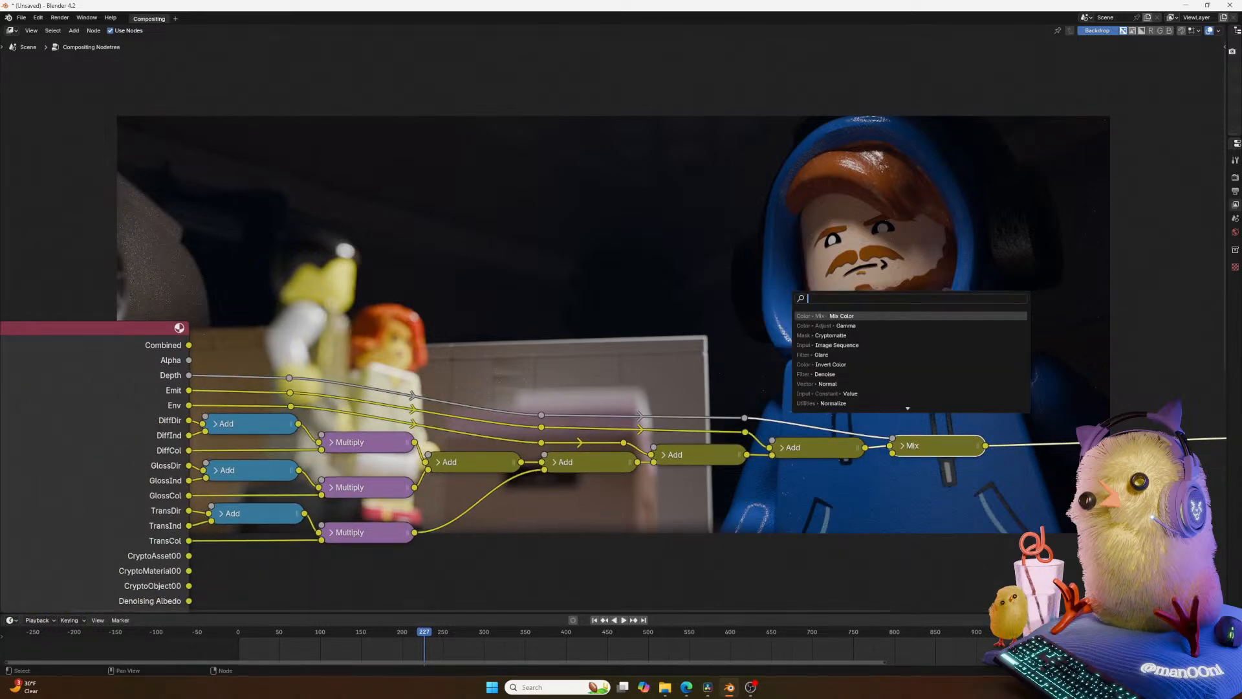
pyautogui.write('nois')
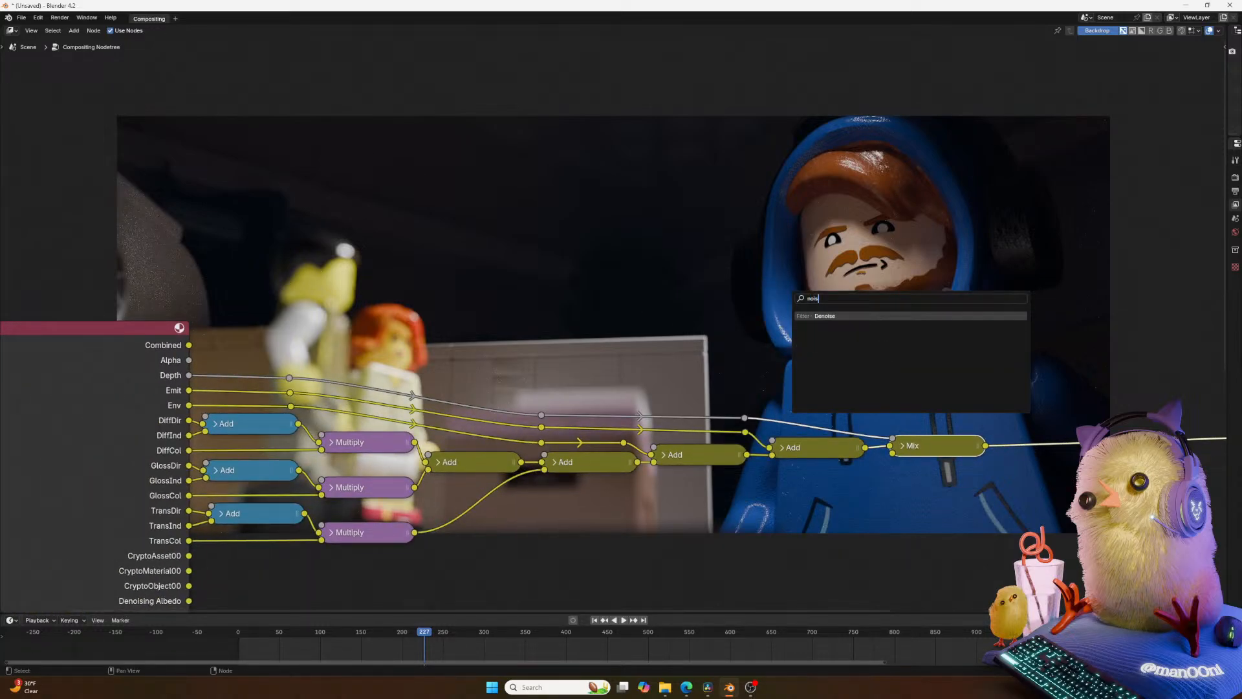
pyautogui.press('Return')
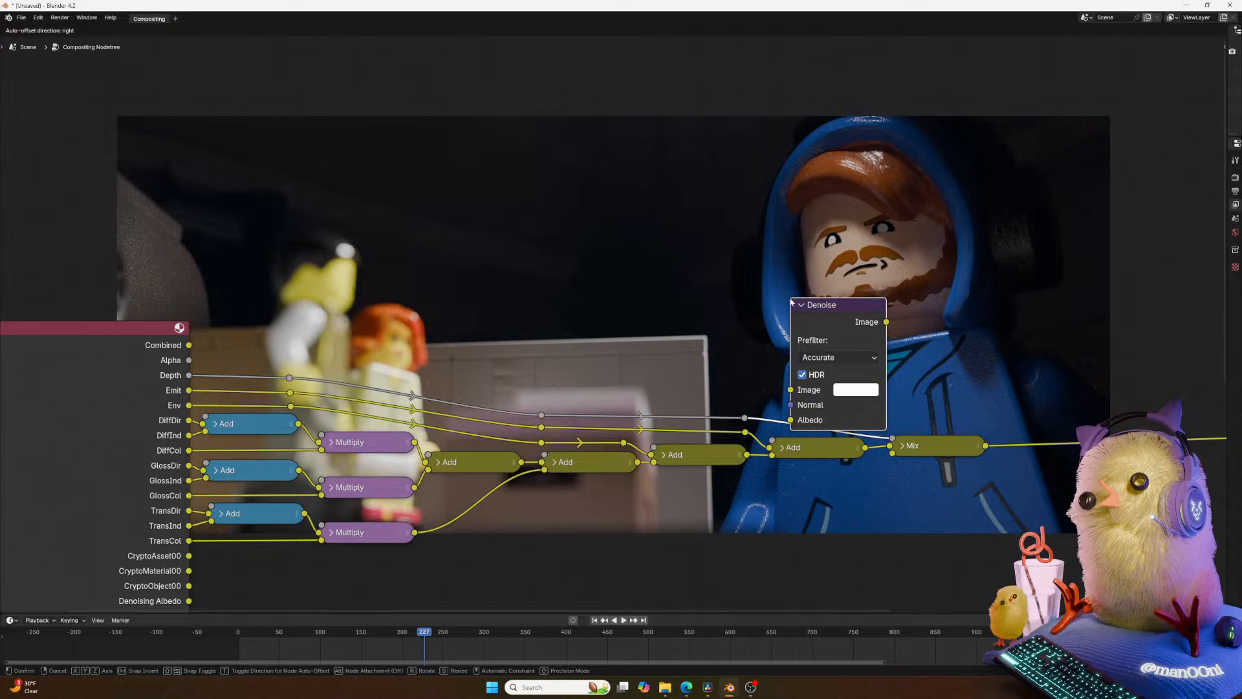
pyautogui.click(742, 236)
pyautogui.press('x')
# Widen the properties editor, create a new brush texture and set its type to Noise.
pyautogui.moveTo(1108, 234); pyautogui.dragTo(873, 249, button='middle')
pyautogui.moveTo(1226, 254); pyautogui.dragTo(965, 271)
pyautogui.click(973, 269)
pyautogui.moveTo(687, 268); pyautogui.dragTo(922, 265, button='middle')
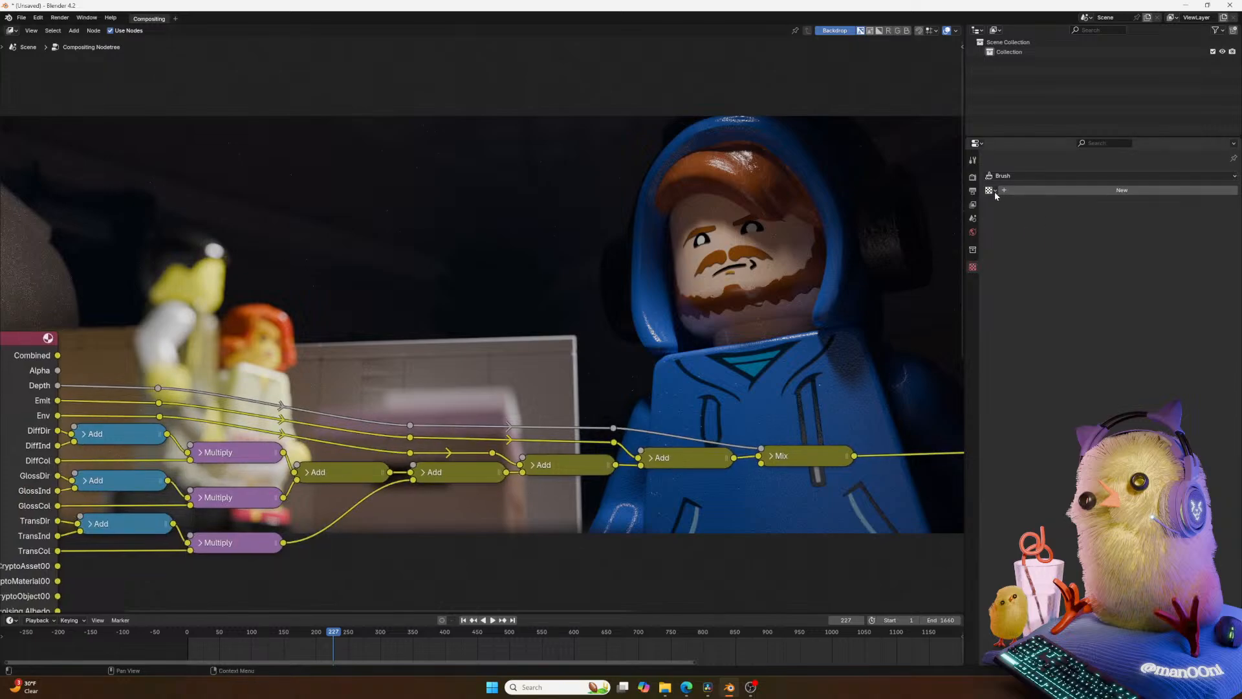
pyautogui.click(1013, 191)
pyautogui.click(1064, 205)
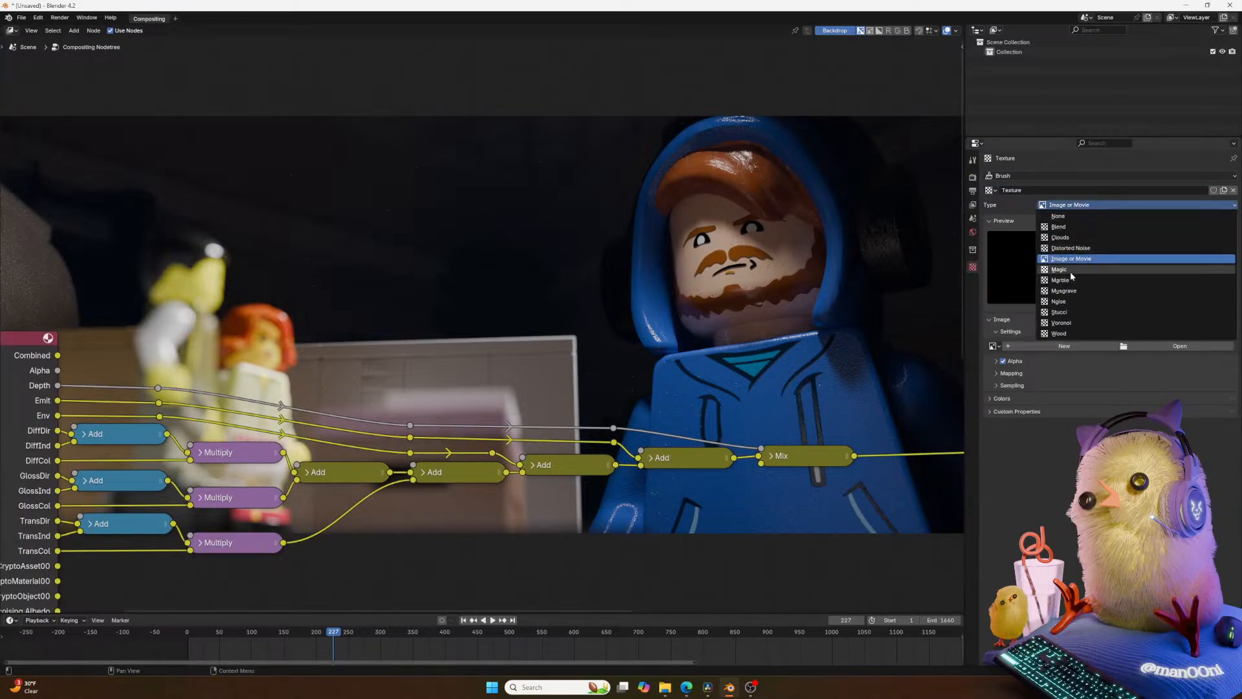
pyautogui.click(1070, 301)
pyautogui.click(1029, 317)
pyautogui.click(1029, 318)
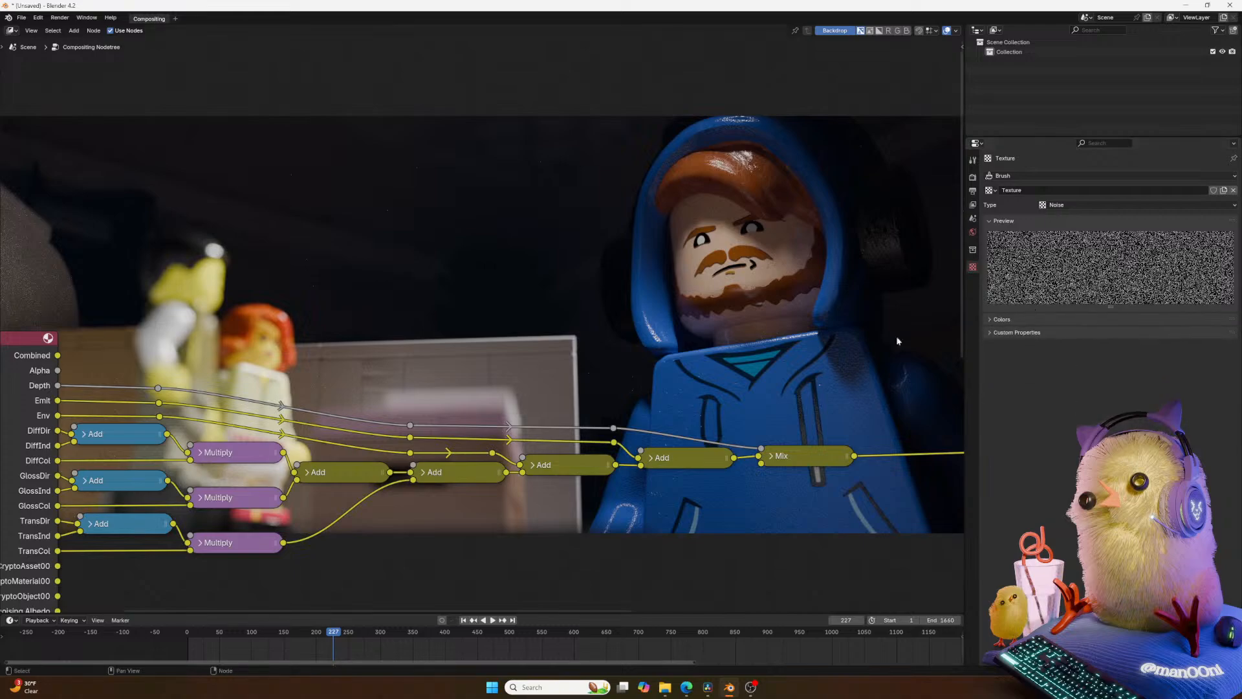
pyautogui.click(1002, 220)
# Add a Texture node above the node chain, assign the new noise texture to it, and preview its Value output in the Viewer.
pyautogui.hotkey('shift', 'a')
pyautogui.write('te')
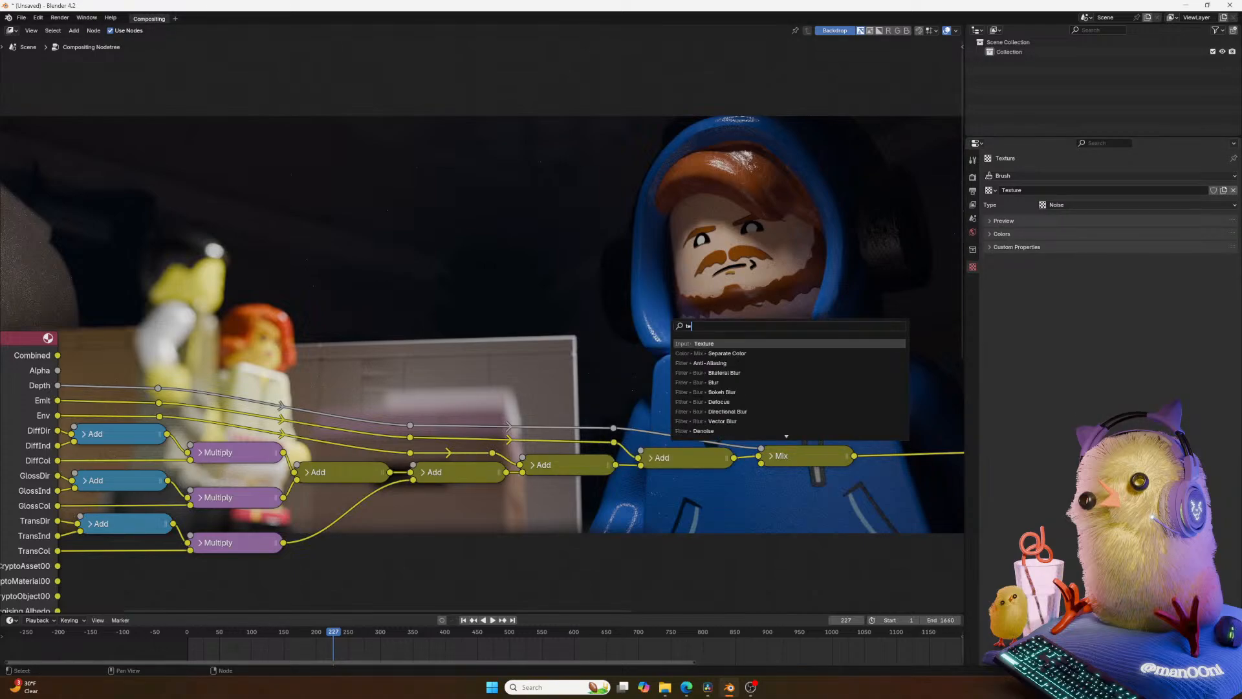
pyautogui.press('Return')
pyautogui.click(558, 275)
pyautogui.click(565, 289)
pyautogui.keyDown('ctrl'); pyautogui.keyDown('shift'); pyautogui.click(546, 240); pyautogui.keyUp('shift'); pyautogui.keyUp('ctrl')
pyautogui.moveTo(568, 242); pyautogui.dragTo(611, 246, button='middle')
pyautogui.moveTo(611, 359); pyautogui.dragTo(690, 387)
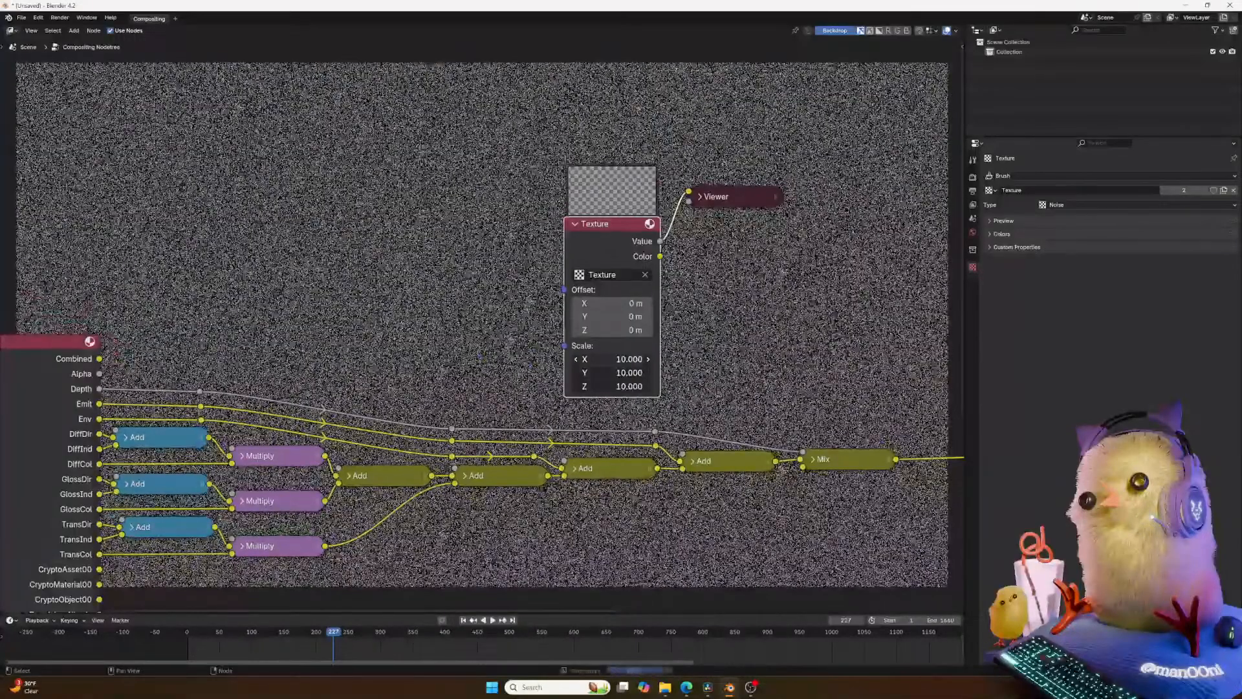
pyautogui.hotkey('ctrl', 'z')
# Expand the texture's colour settings and raise the brightness to 1.160, leaving the RGB multipliers at 1.000.
pyautogui.click(1003, 221)
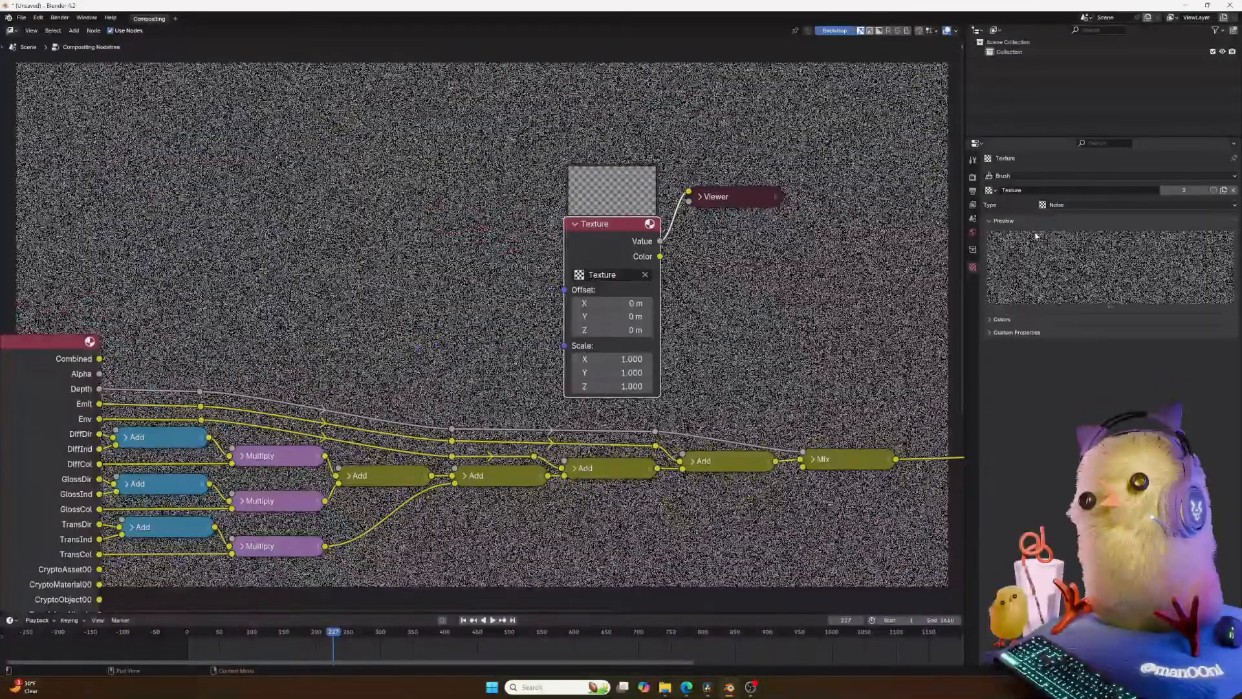
pyautogui.click(1034, 220)
pyautogui.click(1025, 234)
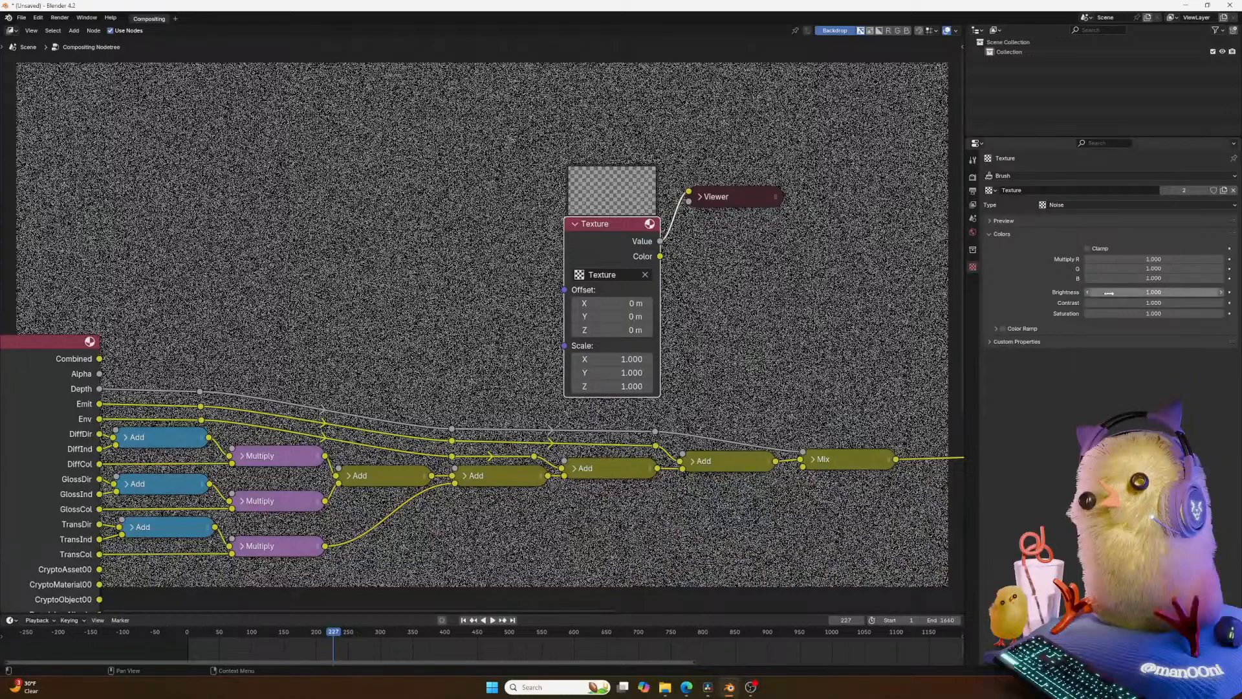
pyautogui.click(1003, 221)
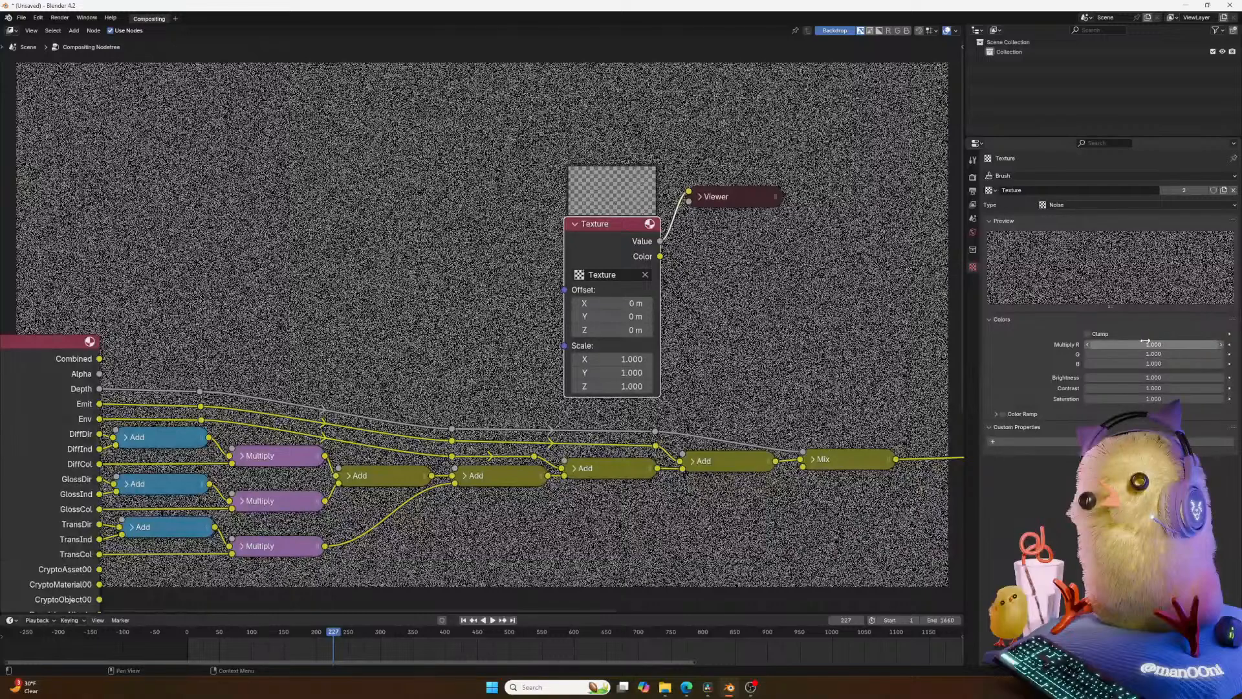
pyautogui.moveTo(1159, 344); pyautogui.dragTo(1216, 363)
pyautogui.hotkey('ctrl', 'z')
pyautogui.moveTo(1131, 380); pyautogui.dragTo(1216, 380)
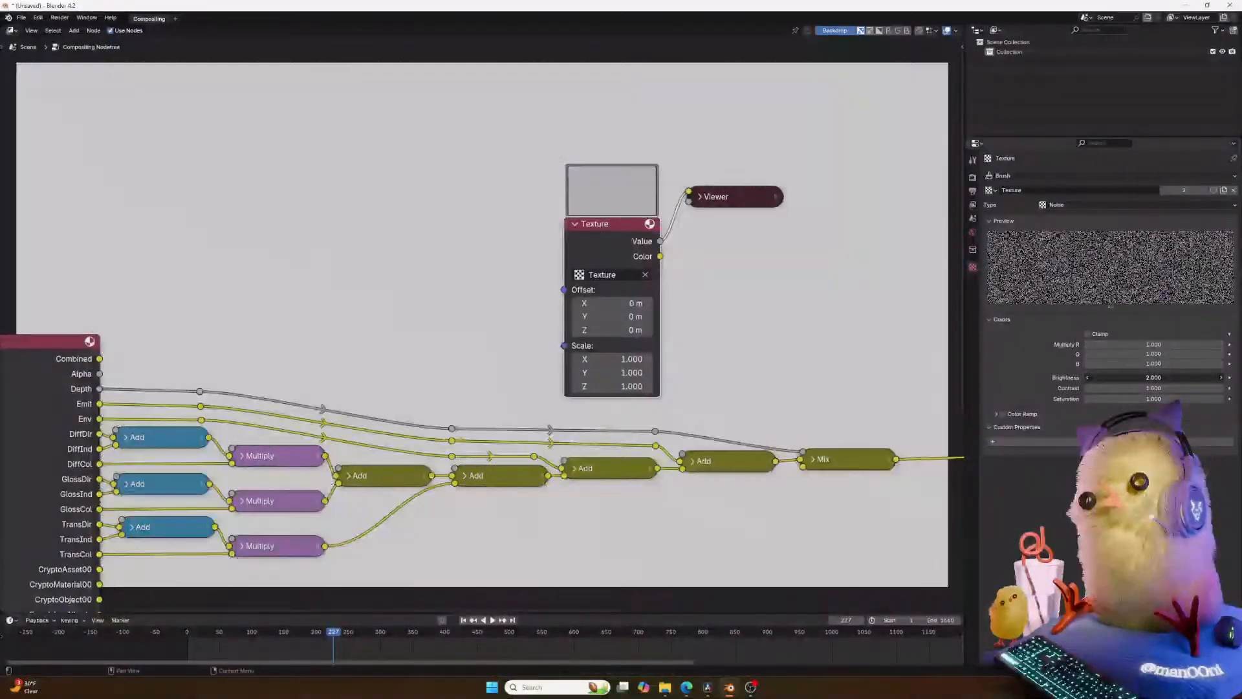
pyautogui.moveTo(1131, 380); pyautogui.dragTo(1169, 378)
pyautogui.hotkey('ctrl', 'z')
pyautogui.hotkey('ctrl', 'z')
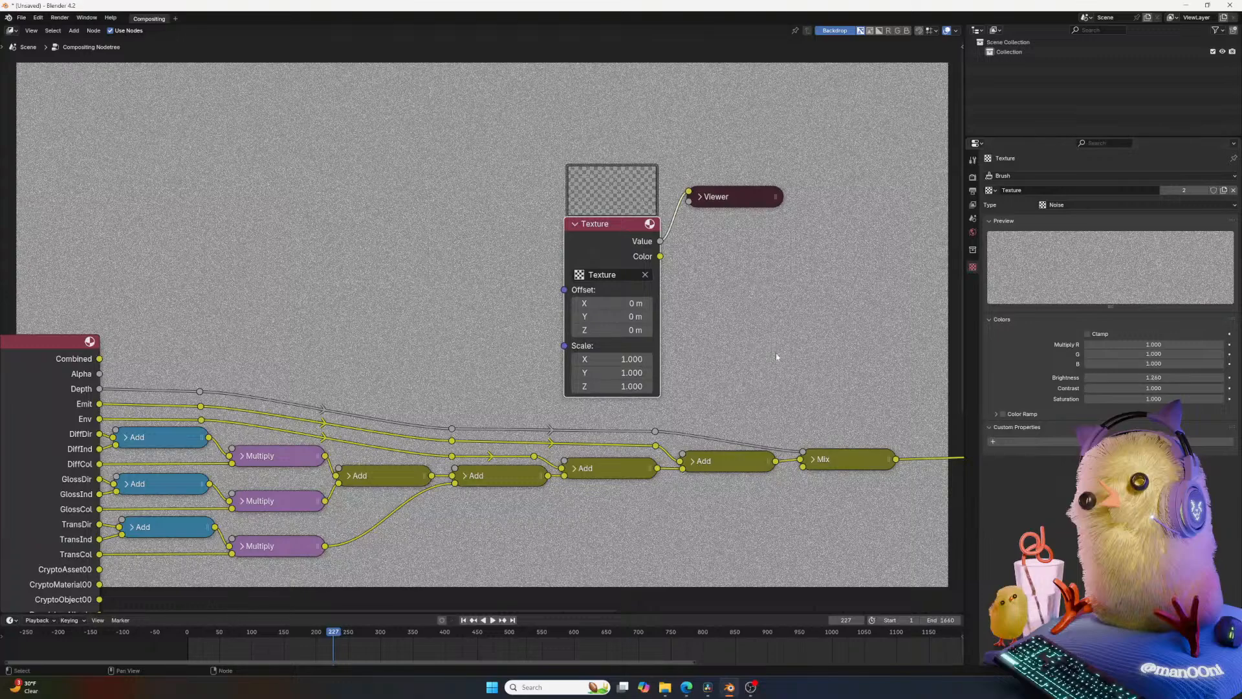
pyautogui.click(1025, 318)
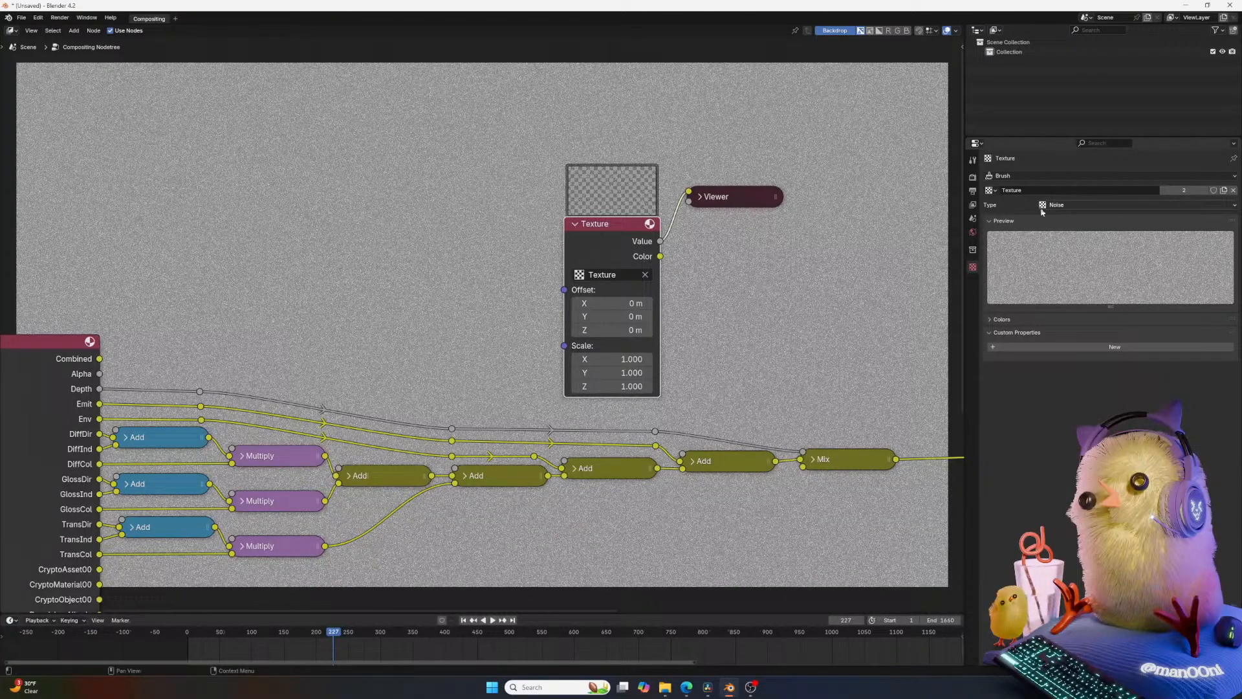
# Change the texture type to Clouds and set its size to 0.11 and depth to 0.
pyautogui.click(1044, 206)
pyautogui.click(1075, 239)
pyautogui.moveTo(1064, 363)
pyautogui.mouseDown()
pyautogui.moveTo(1136, 364)
pyautogui.moveTo(1018, 364)
pyautogui.moveTo(1083, 349)
pyautogui.mouseUp()
pyautogui.moveTo(714, 380); pyautogui.dragTo(723, 380, button='middle')
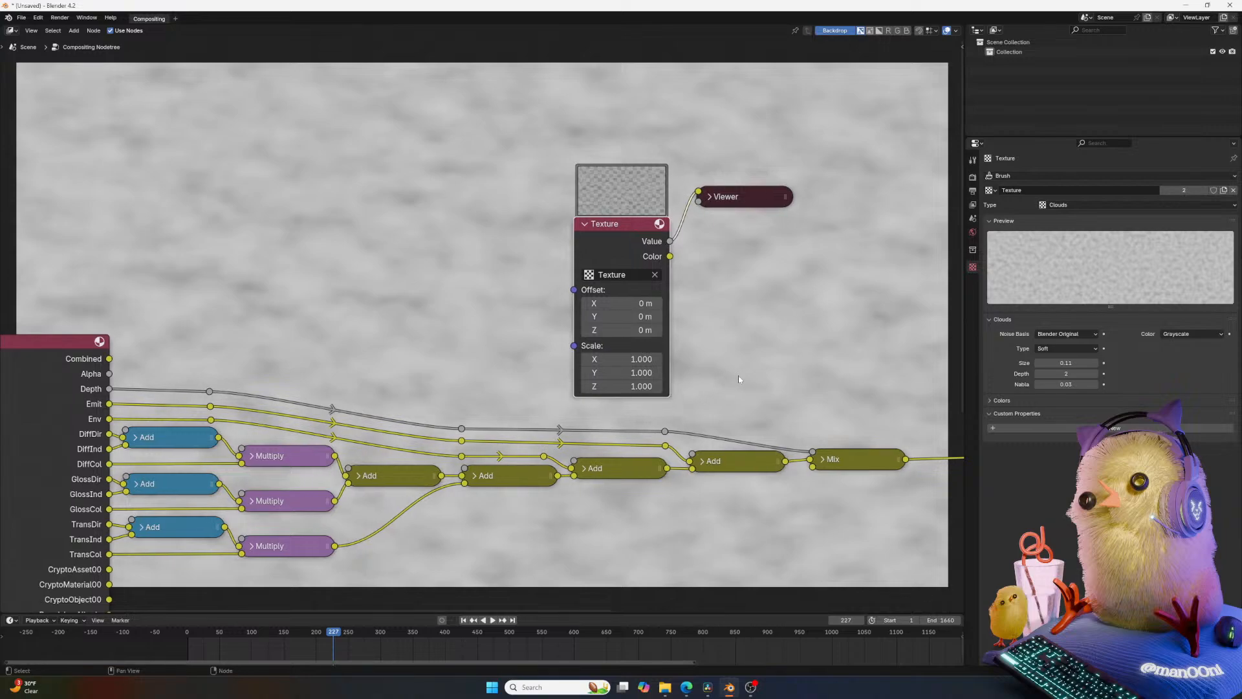
pyautogui.moveTo(1067, 376); pyautogui.dragTo(1061, 373)
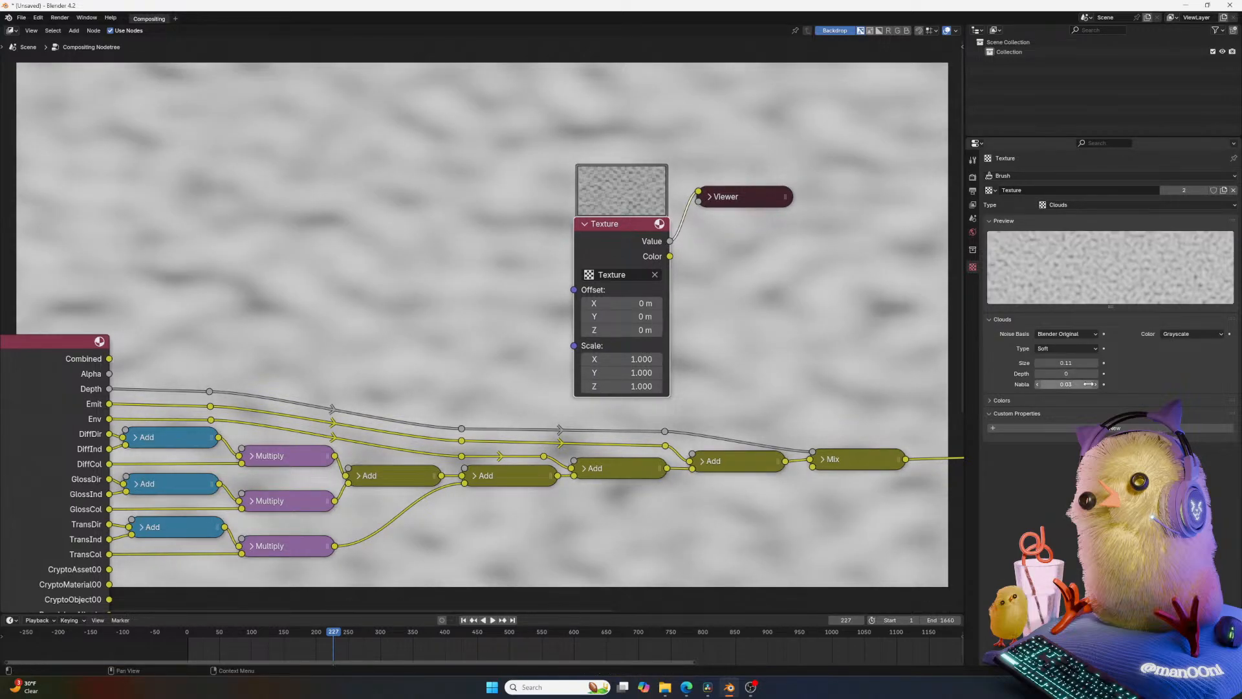
# Stretch the clouds into vertical streaks by setting the Texture node's scale to X 8.400 and Y -0.130.
pyautogui.moveTo(656, 346); pyautogui.dragTo(683, 344, button='middle')
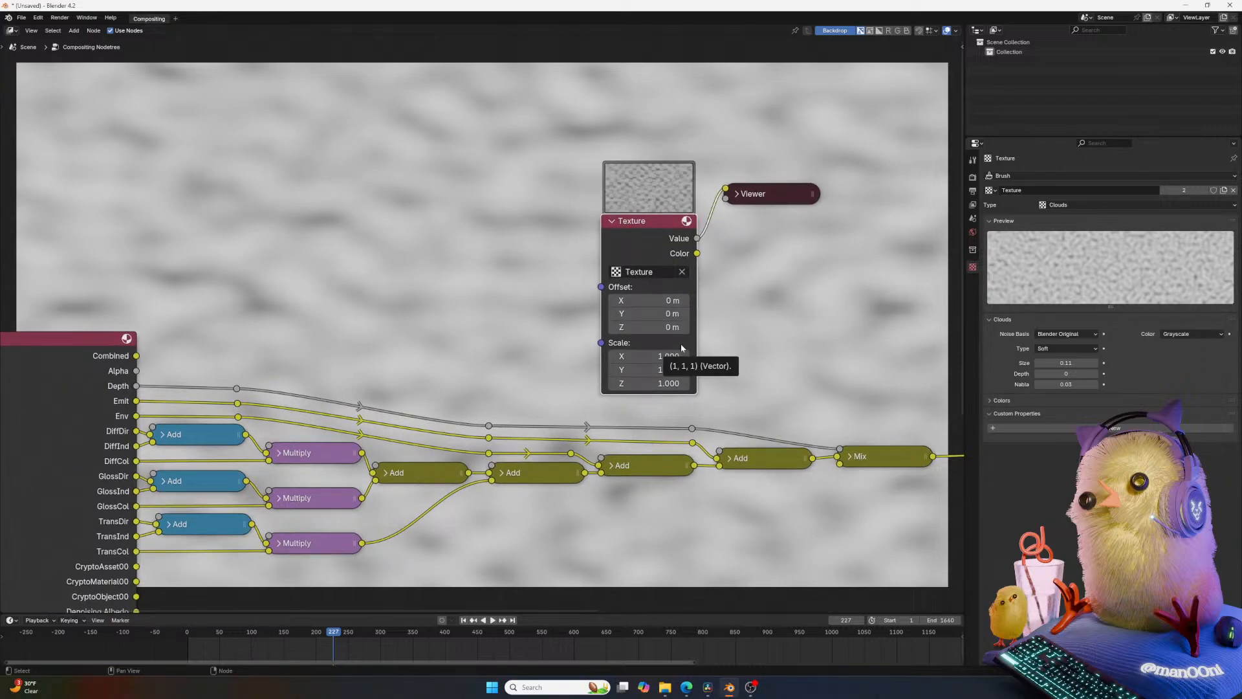
pyautogui.doubleClick(676, 356)
pyautogui.write('1.8')
pyautogui.press('Return')
pyautogui.moveTo(660, 356); pyautogui.dragTo(757, 356)
pyautogui.moveTo(650, 369)
pyautogui.mouseDown()
pyautogui.moveTo(686, 369)
pyautogui.moveTo(637, 369)
pyautogui.mouseUp()
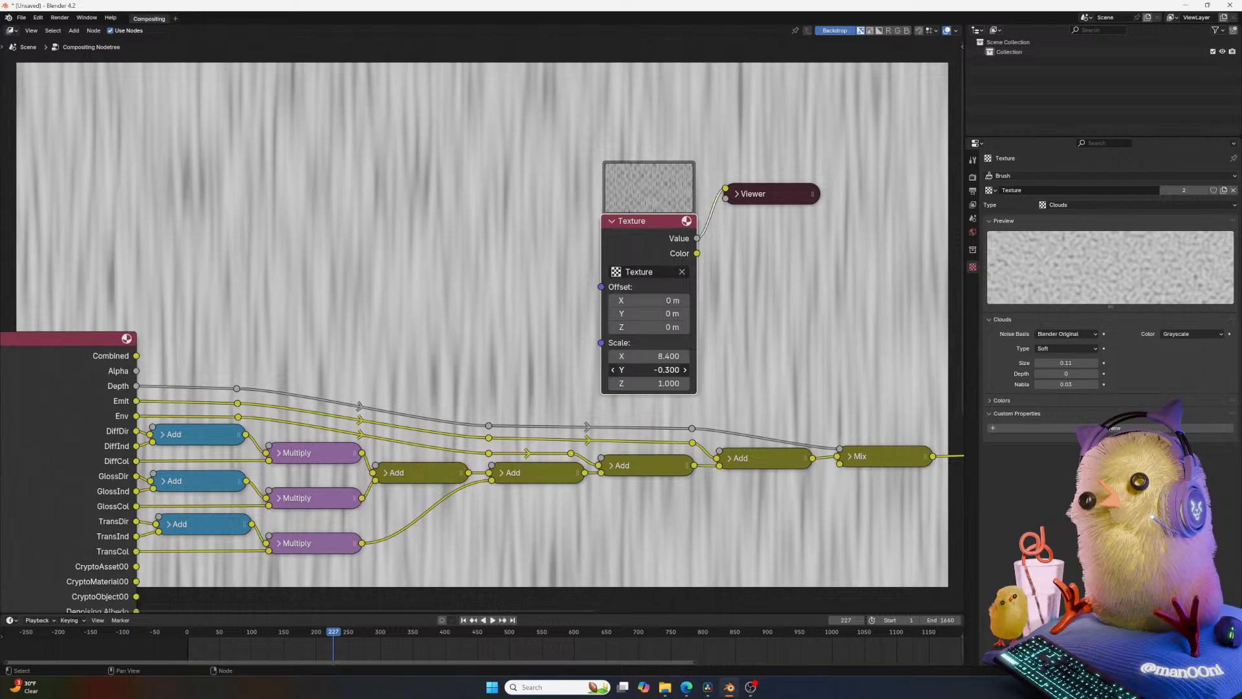
pyautogui.moveTo(638, 369)
pyautogui.mouseDown()
pyautogui.moveTo(650, 369)
pyautogui.moveTo(639, 369)
pyautogui.mouseUp()
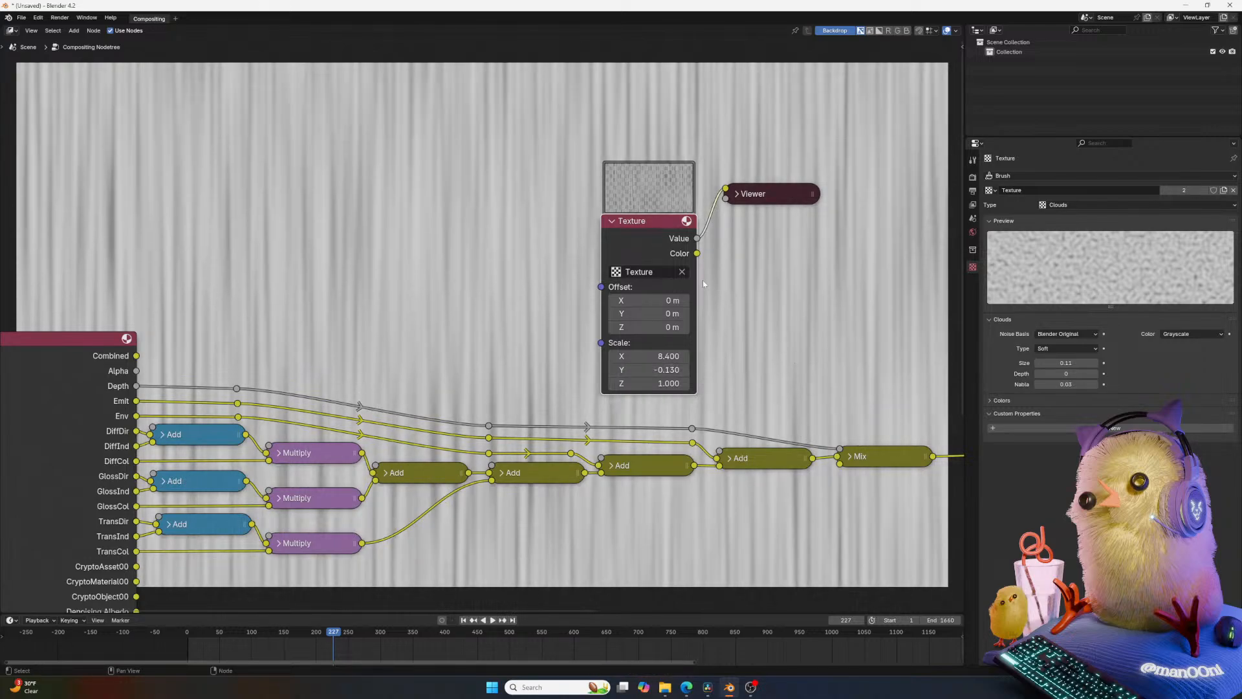
# Collapse the Texture node, place it just above the EXR image node, and lower the Viewer closer to the node chain.
pyautogui.click(612, 221)
pyautogui.moveTo(653, 220); pyautogui.dragTo(88, 309)
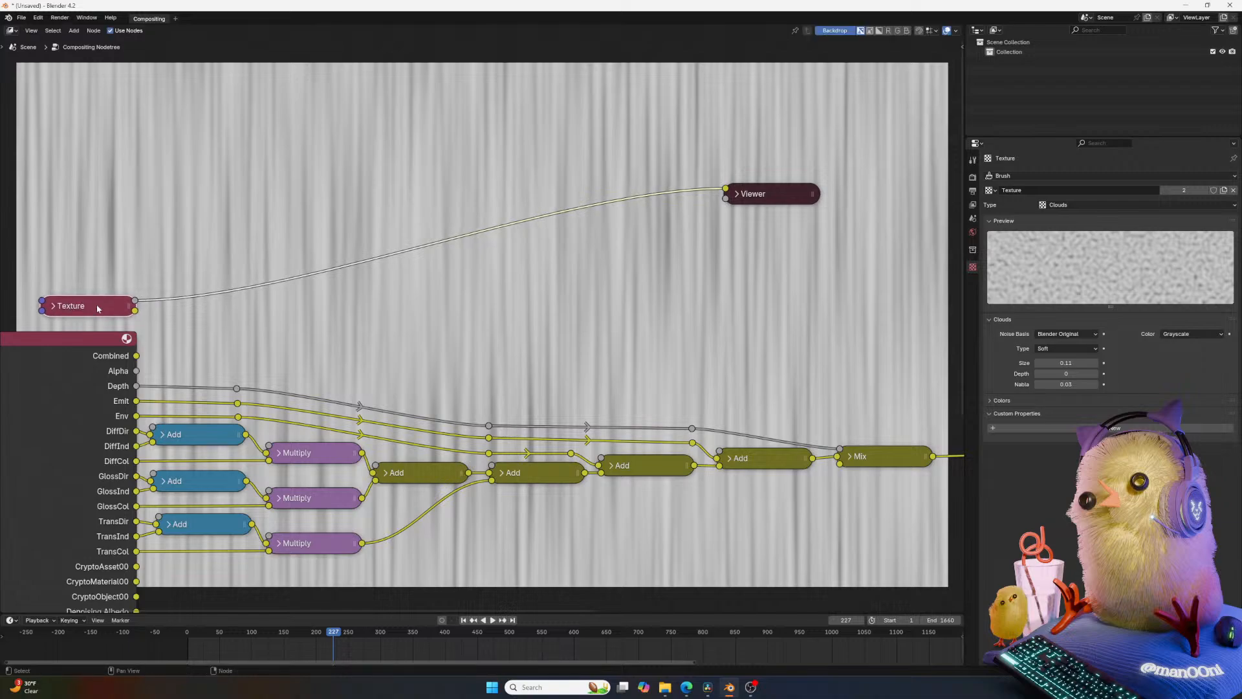
pyautogui.moveTo(88, 308); pyautogui.dragTo(289, 308, button='middle')
pyautogui.moveTo(324, 304)
pyautogui.mouseDown()
pyautogui.moveTo(134, 312)
pyautogui.moveTo(324, 306)
pyautogui.mouseUp()
pyautogui.moveTo(541, 271); pyautogui.dragTo(217, 268, button='middle')
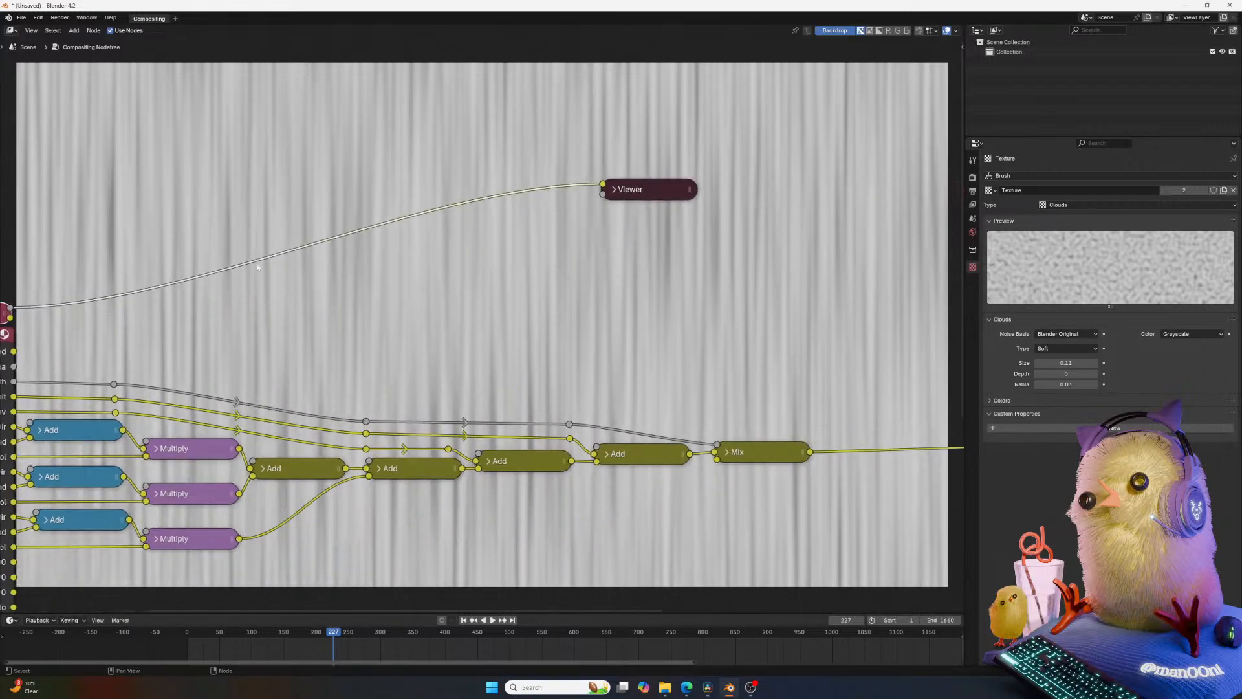
pyautogui.moveTo(654, 193); pyautogui.dragTo(650, 286)
pyautogui.moveTo(709, 289)
pyautogui.mouseDown(button='middle')
pyautogui.moveTo(483, 260)
pyautogui.moveTo(540, 280)
pyautogui.moveTo(777, 296)
pyautogui.moveTo(717, 300)
pyautogui.mouseUp(button='middle')
# Duplicate the Mix node at the end of the chain, place the copy below its output link, and reset it to defaults.
pyautogui.moveTo(801, 341); pyautogui.dragTo(554, 307, button='middle')
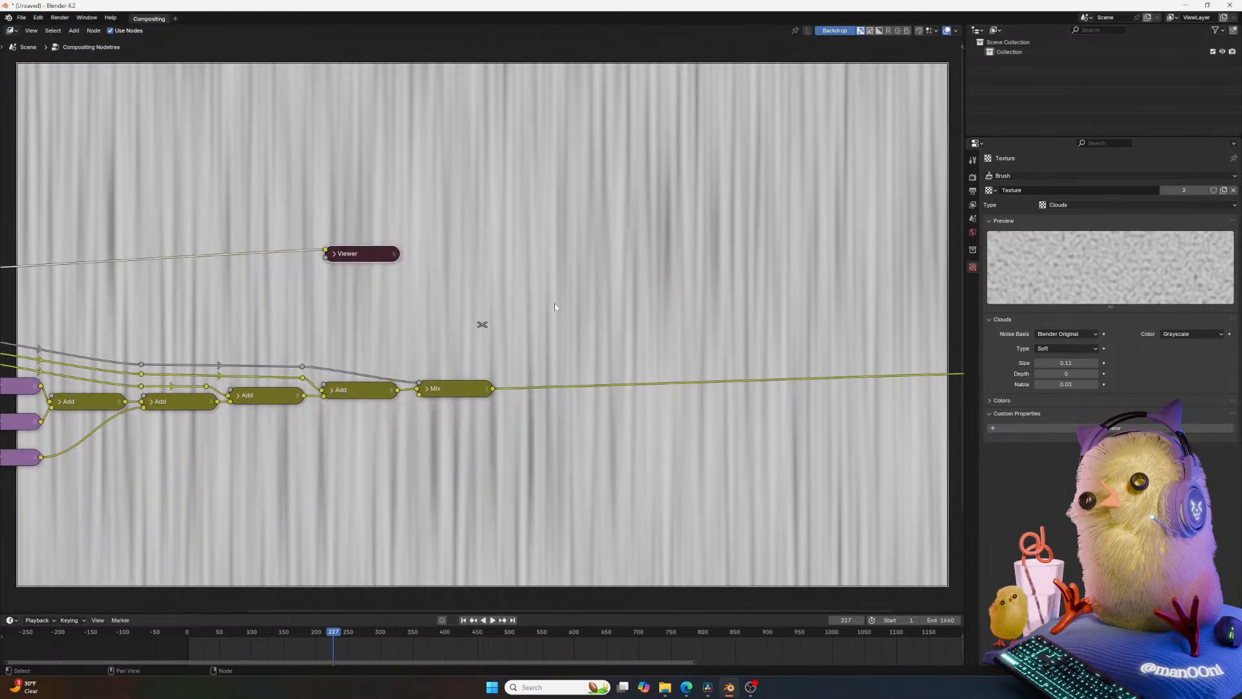
pyautogui.hotkey('shift', 'a')
pyautogui.press('Escape')
pyautogui.click(447, 394)
pyautogui.hotkey('shift', 'd')
pyautogui.click(531, 419)
pyautogui.click(509, 413)
pyautogui.press('BackSpace')
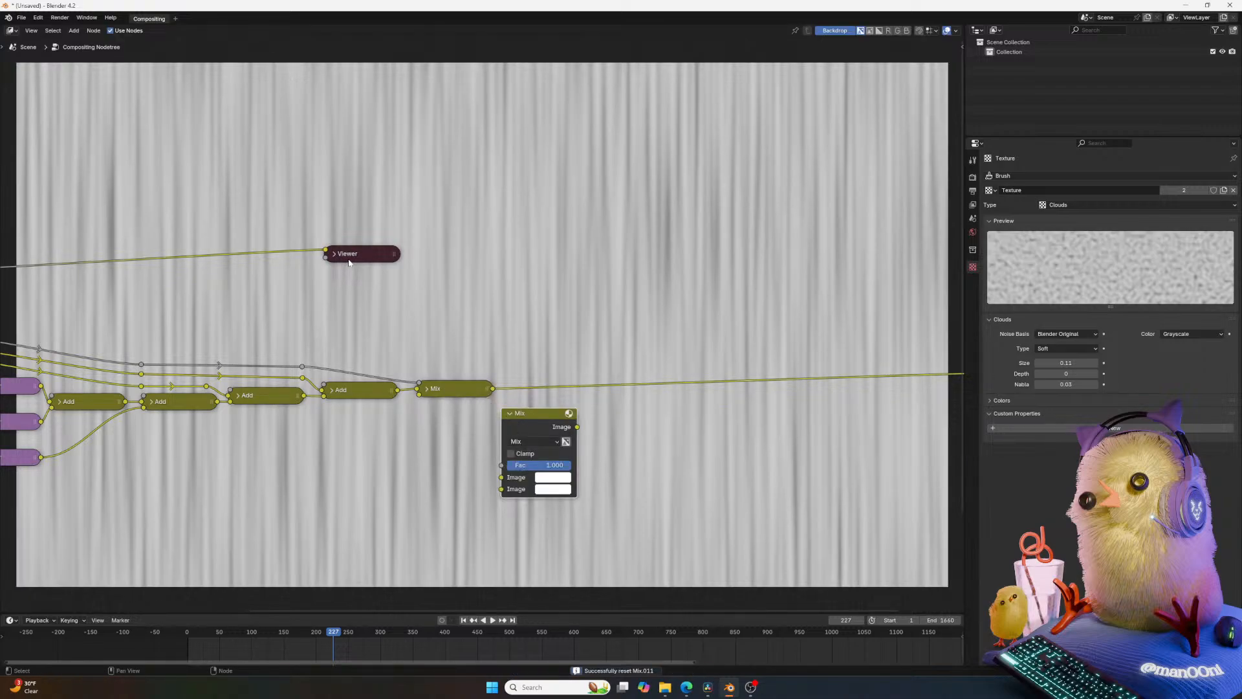
# Feed the haze Mix output into the new Mix node's first Image and the Texture's Color into its second, and preview the result.
pyautogui.moveTo(354, 255); pyautogui.dragTo(700, 258, button='middle')
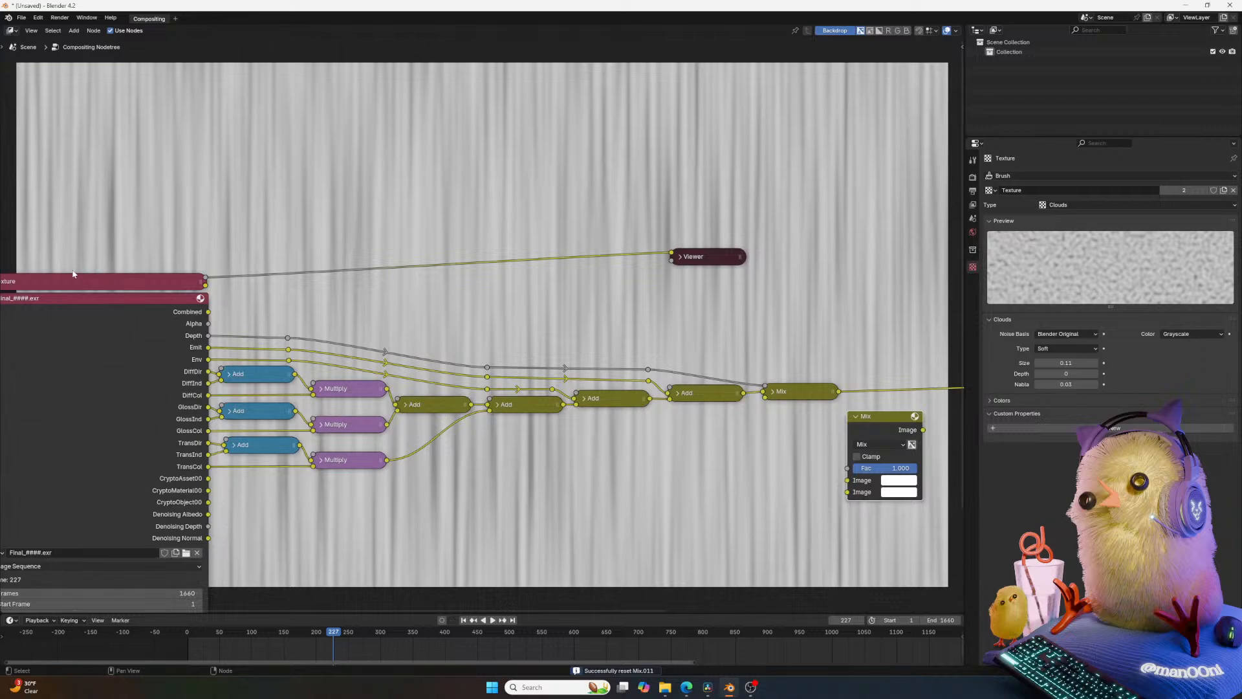
pyautogui.moveTo(203, 283); pyautogui.dragTo(848, 491)
pyautogui.moveTo(833, 393); pyautogui.dragTo(857, 474)
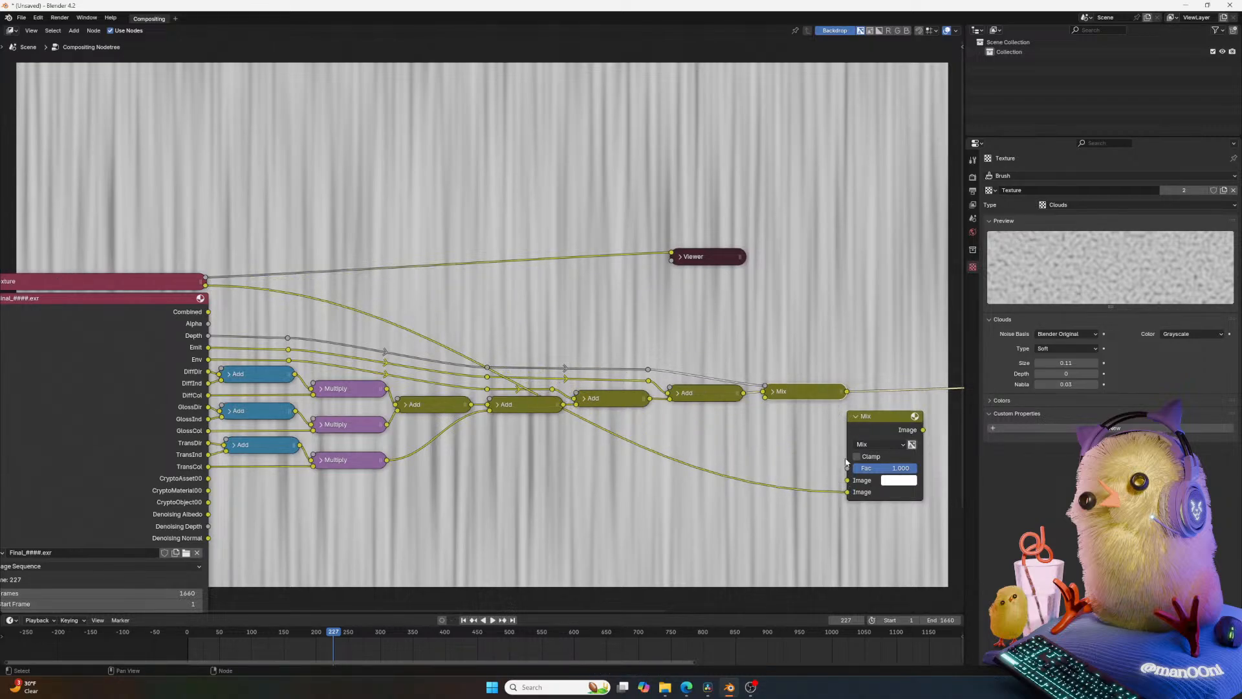
pyautogui.keyDown('ctrl'); pyautogui.keyDown('shift'); pyautogui.click(881, 422); pyautogui.keyUp('shift'); pyautogui.keyUp('ctrl')
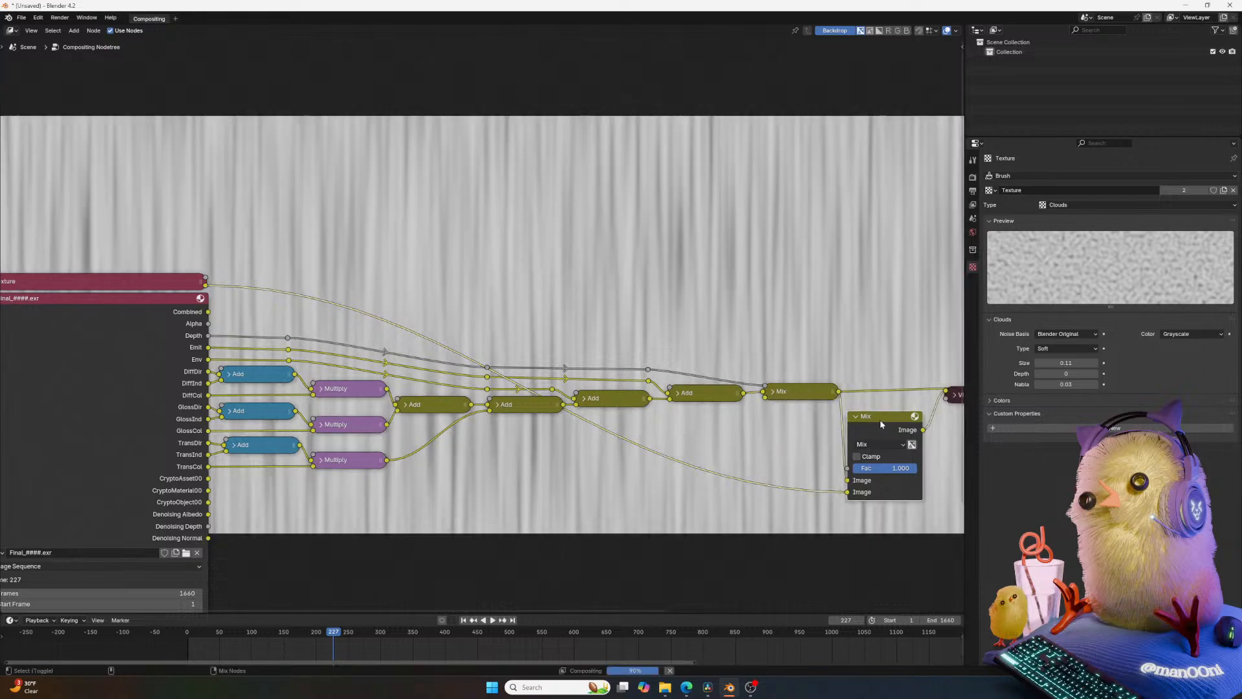
pyautogui.moveTo(879, 419); pyautogui.dragTo(537, 444, button='middle')
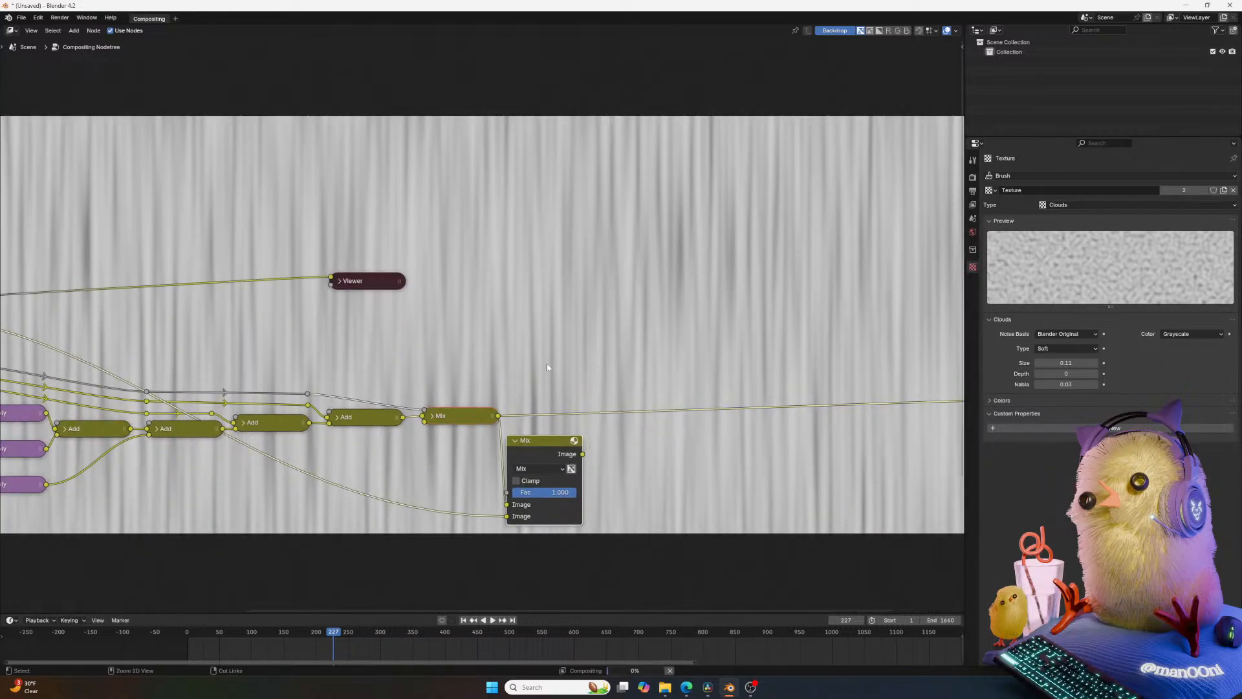
pyautogui.hotkey('ctrl', 'z')
pyautogui.scroll(-2, 480, 359)
pyautogui.moveTo(495, 403); pyautogui.dragTo(500, 448)
pyautogui.keyDown('ctrl'); pyautogui.keyDown('shift'); pyautogui.click(534, 432); pyautogui.keyUp('shift'); pyautogui.keyUp('ctrl')
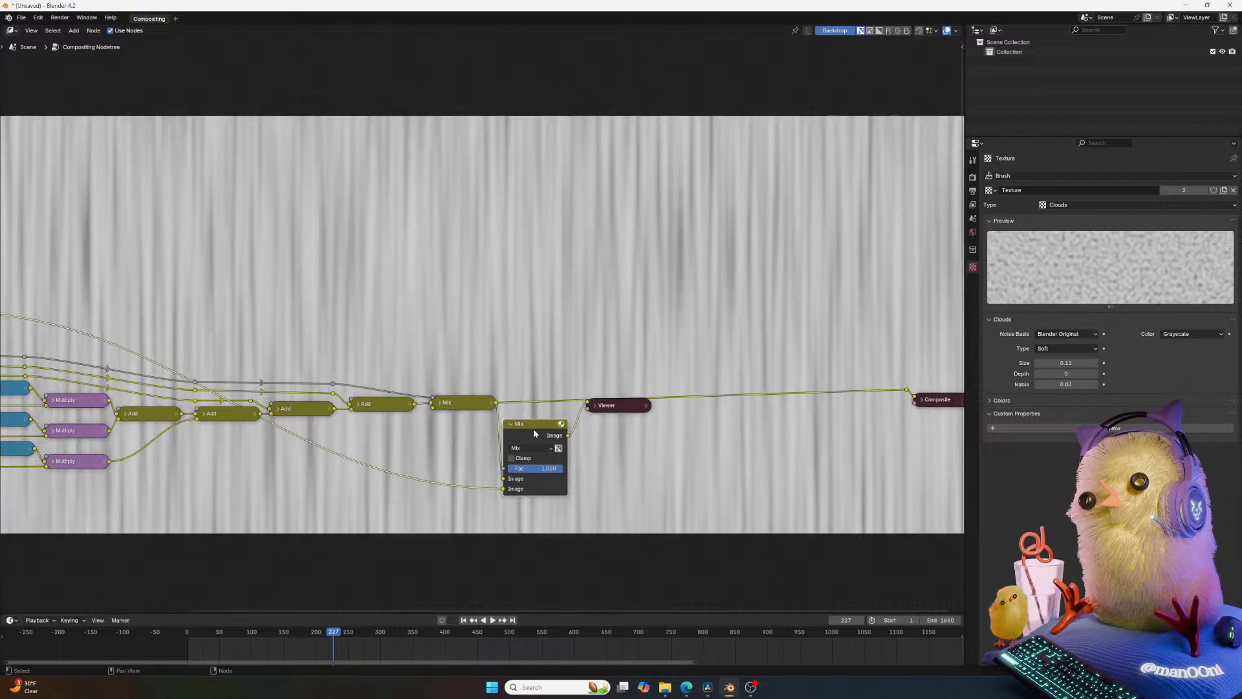
# Move the Viewer node to the end of the tree, below the Composite node.
pyautogui.moveTo(617, 408); pyautogui.dragTo(929, 439)
pyautogui.moveTo(929, 438); pyautogui.dragTo(781, 449, button='middle')
pyautogui.scroll(-1, 642, 306)
pyautogui.scroll(-1, 637, 307)
pyautogui.moveTo(607, 307); pyautogui.dragTo(728, 297, button='middle')
# Try the Add, Screen and Color Burn blending modes on the new Mix node, and settle on Overlay.
pyautogui.scroll(3, 569, 352)
pyautogui.click(544, 457)
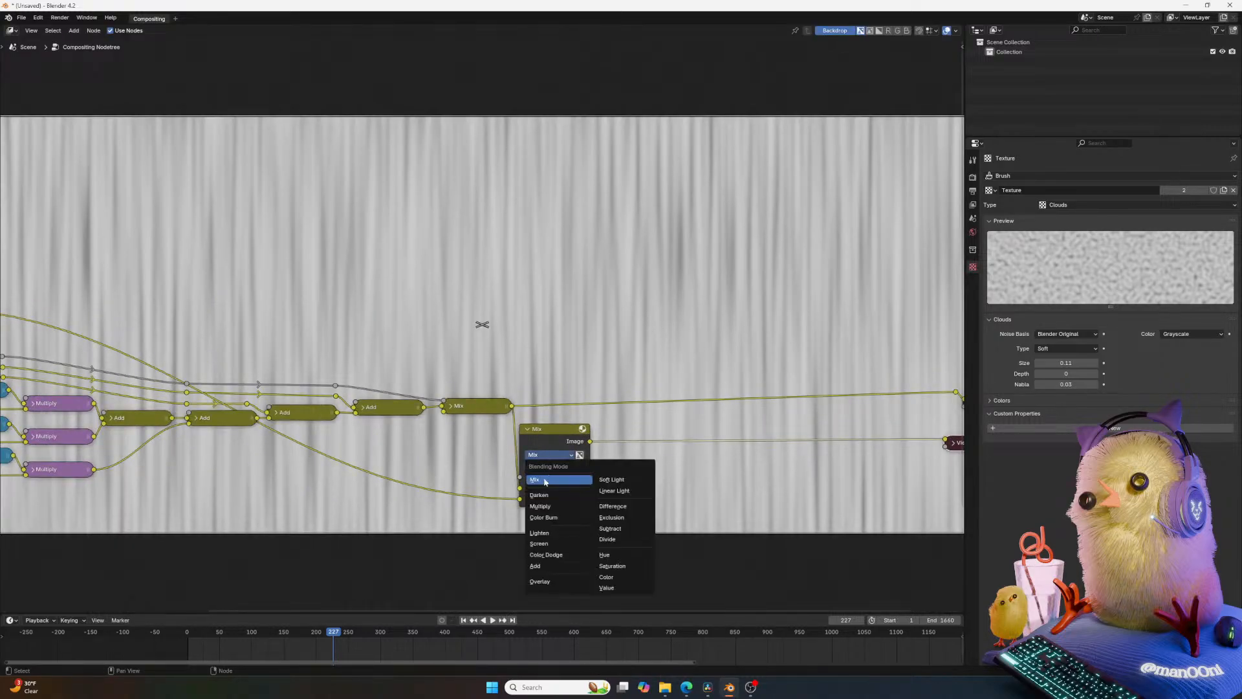
pyautogui.click(541, 566)
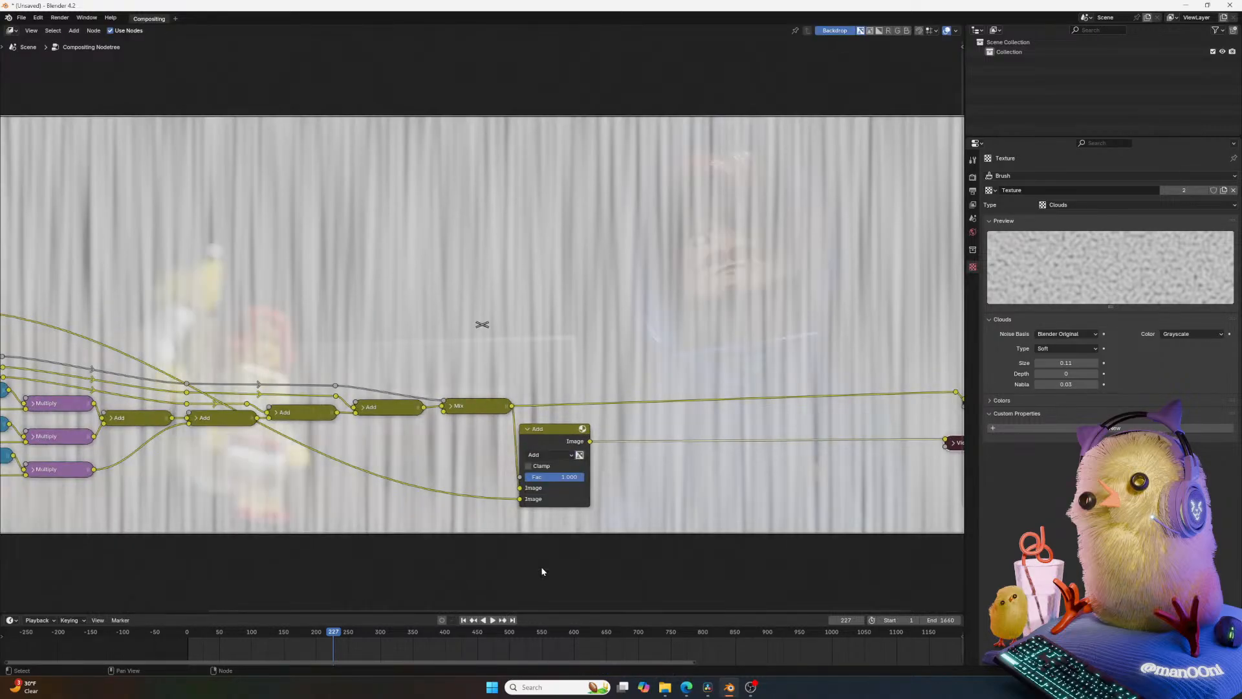
pyautogui.scroll(1, 586, 518)
pyautogui.click(574, 501)
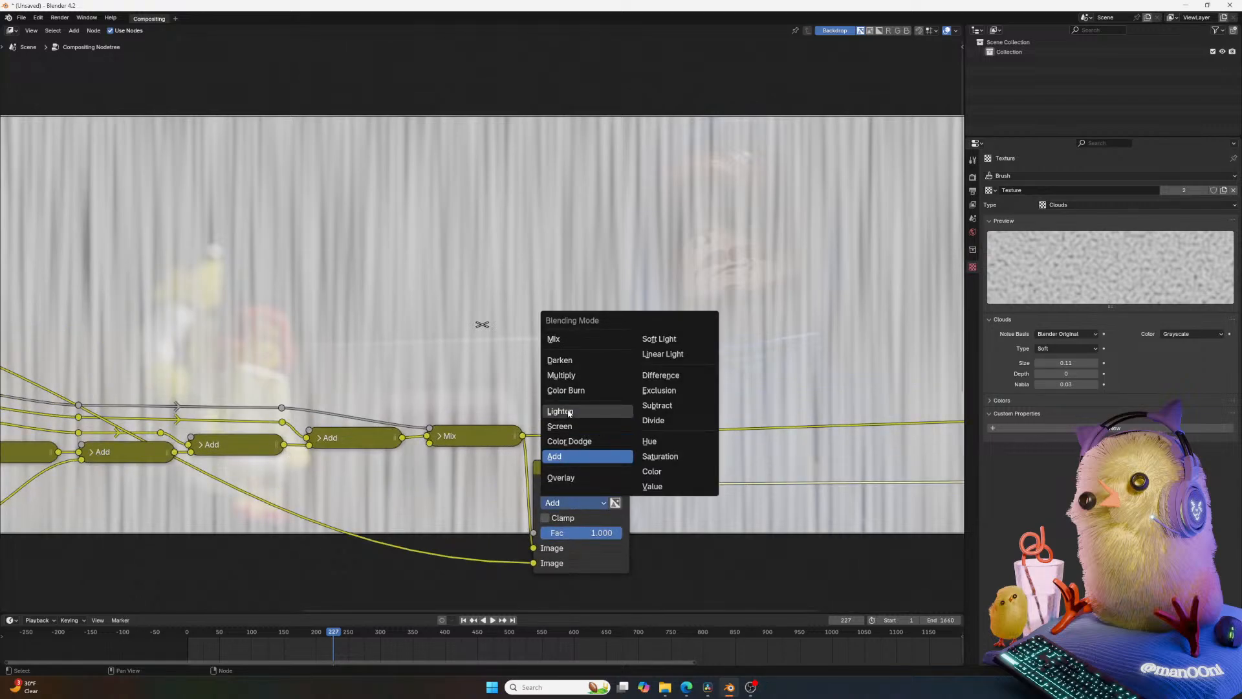
pyautogui.click(566, 503)
pyautogui.click(567, 413)
pyautogui.click(573, 502)
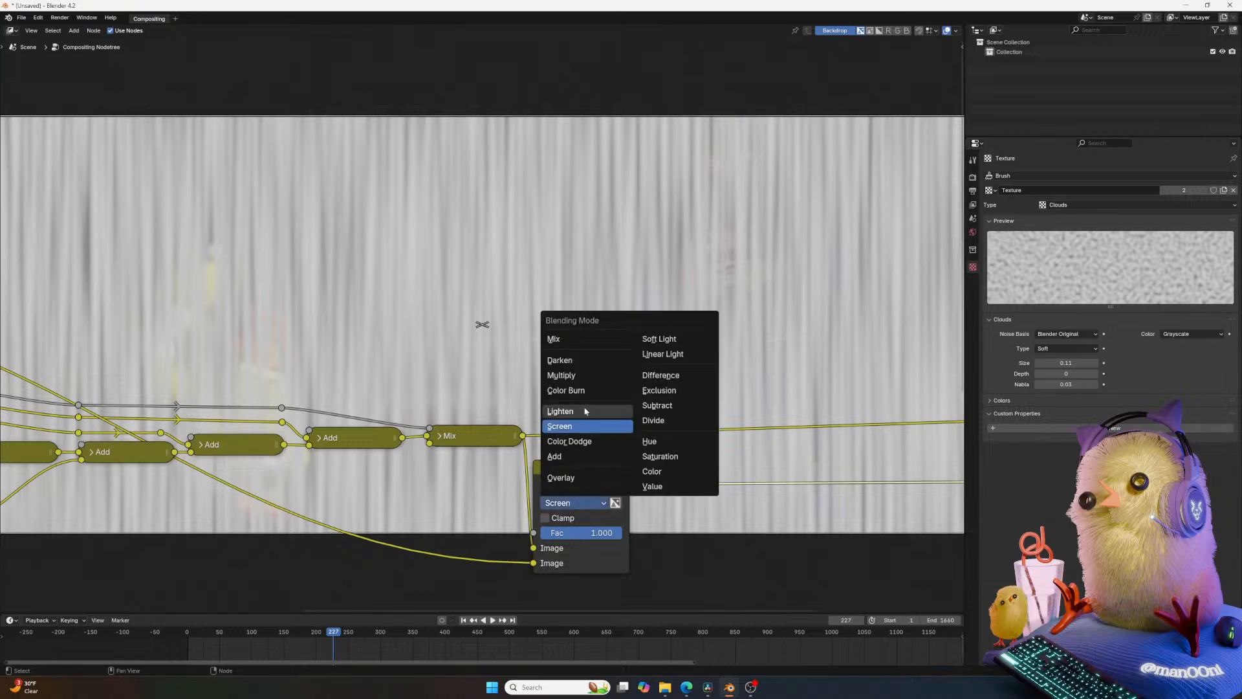
pyautogui.click(578, 391)
pyautogui.click(577, 505)
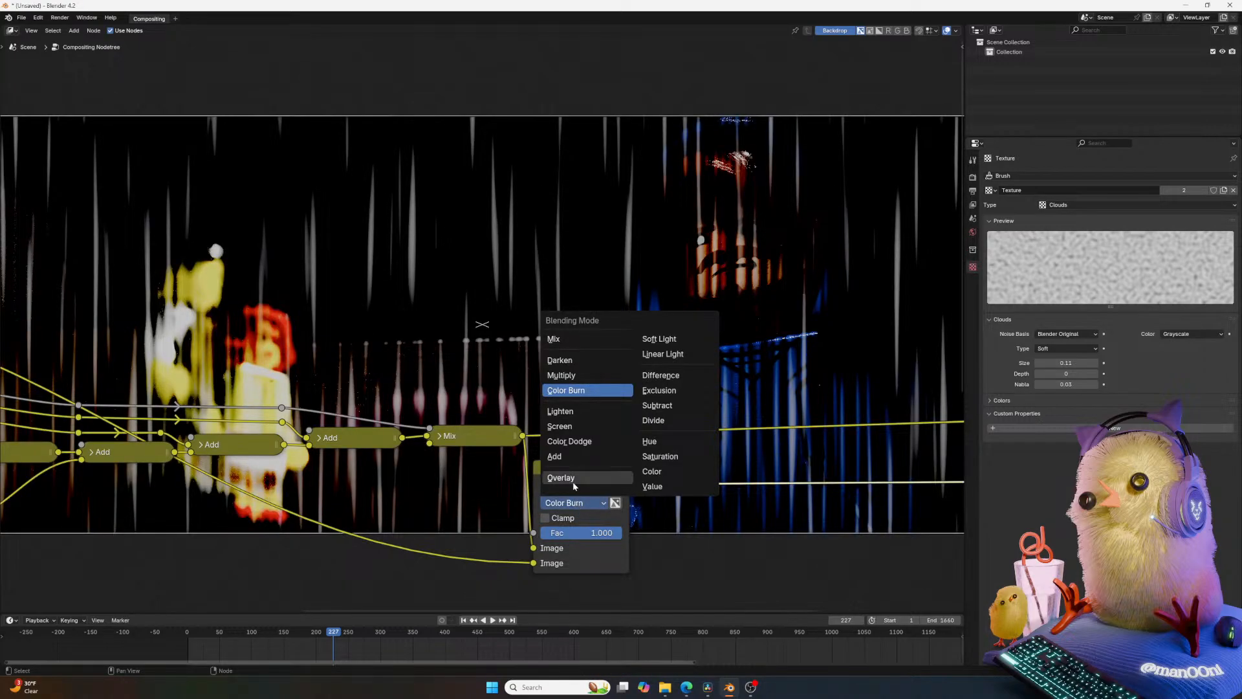
pyautogui.click(573, 480)
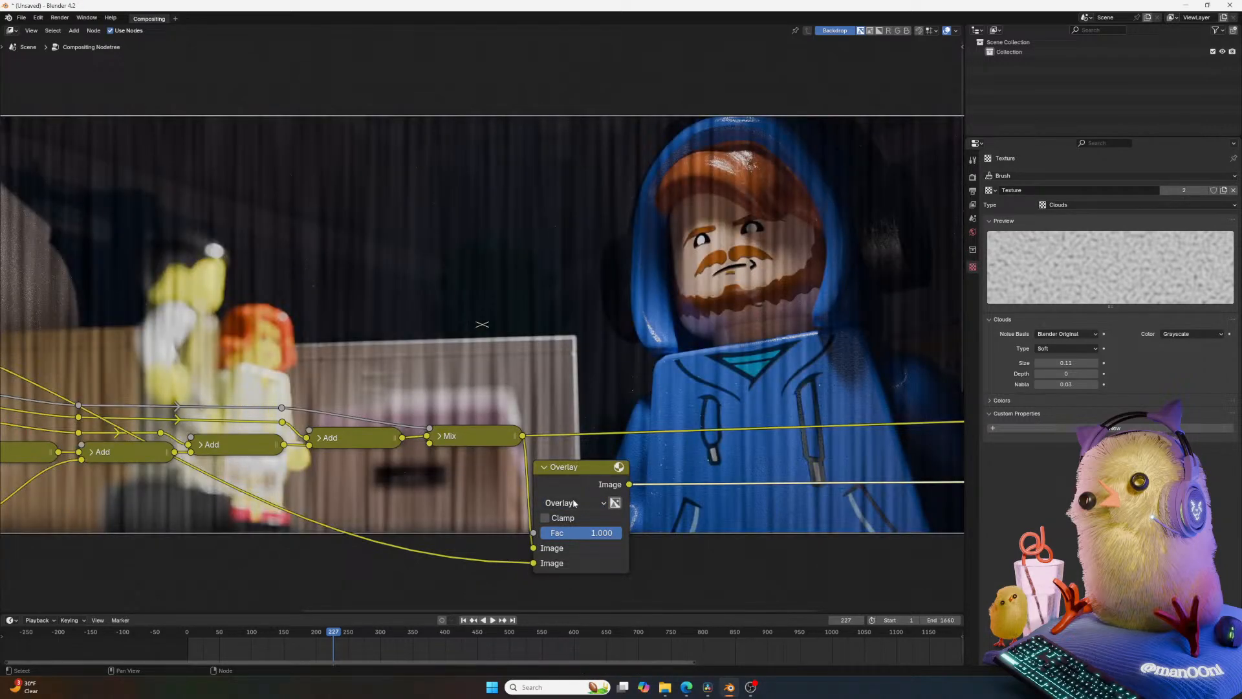
# Set the Overlay mix node's factor to 0.850.
pyautogui.moveTo(486, 358); pyautogui.dragTo(601, 327, button='middle')
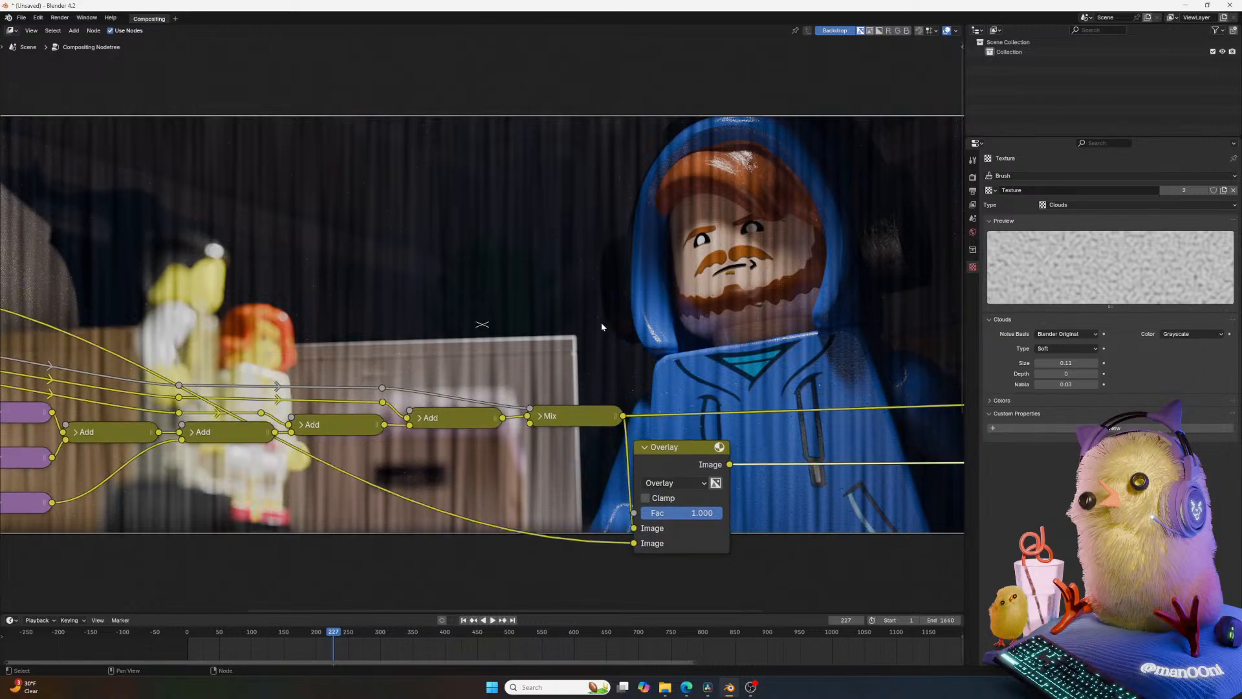
pyautogui.moveTo(628, 386); pyautogui.dragTo(709, 375, button='middle')
pyautogui.moveTo(794, 500)
pyautogui.mouseDown()
pyautogui.moveTo(778, 500)
pyautogui.moveTo(793, 500)
pyautogui.mouseUp()
# Set the size of the Clouds texture used by the Texture node to 0.18.
pyautogui.moveTo(520, 402); pyautogui.dragTo(1087, 419, button='middle')
pyautogui.click(198, 283)
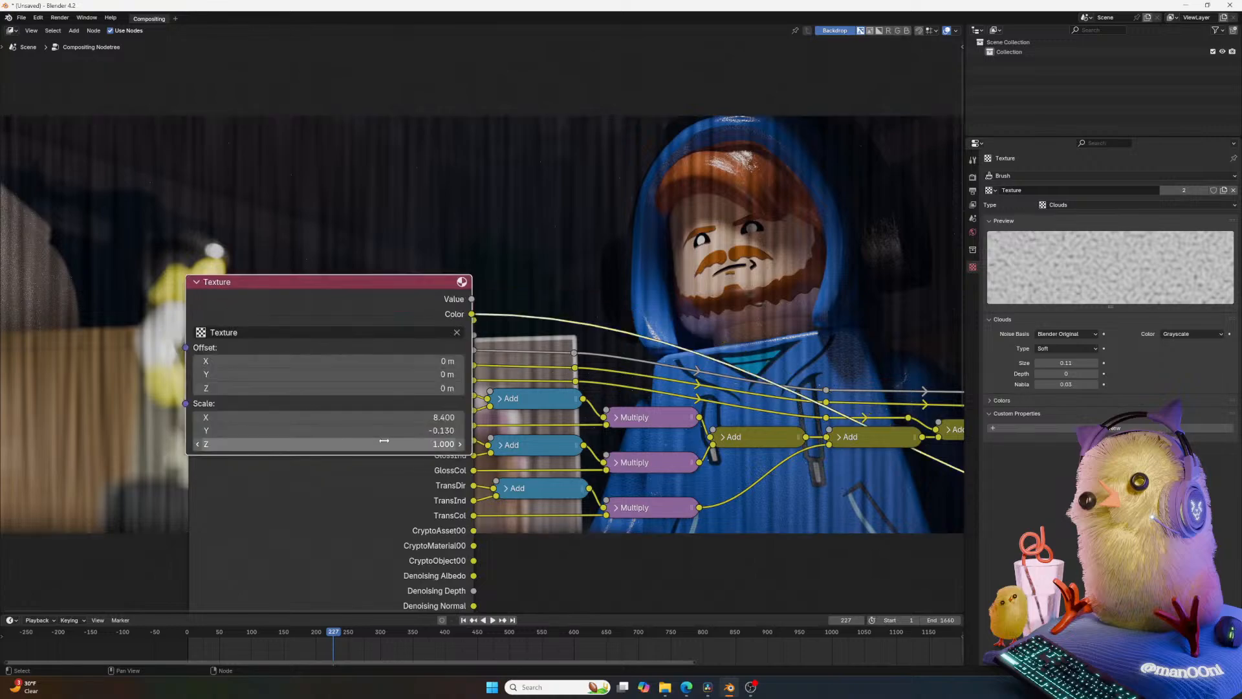
pyautogui.moveTo(1071, 364)
pyautogui.mouseDown()
pyautogui.moveTo(1058, 364)
pyautogui.moveTo(1075, 364)
pyautogui.mouseUp()
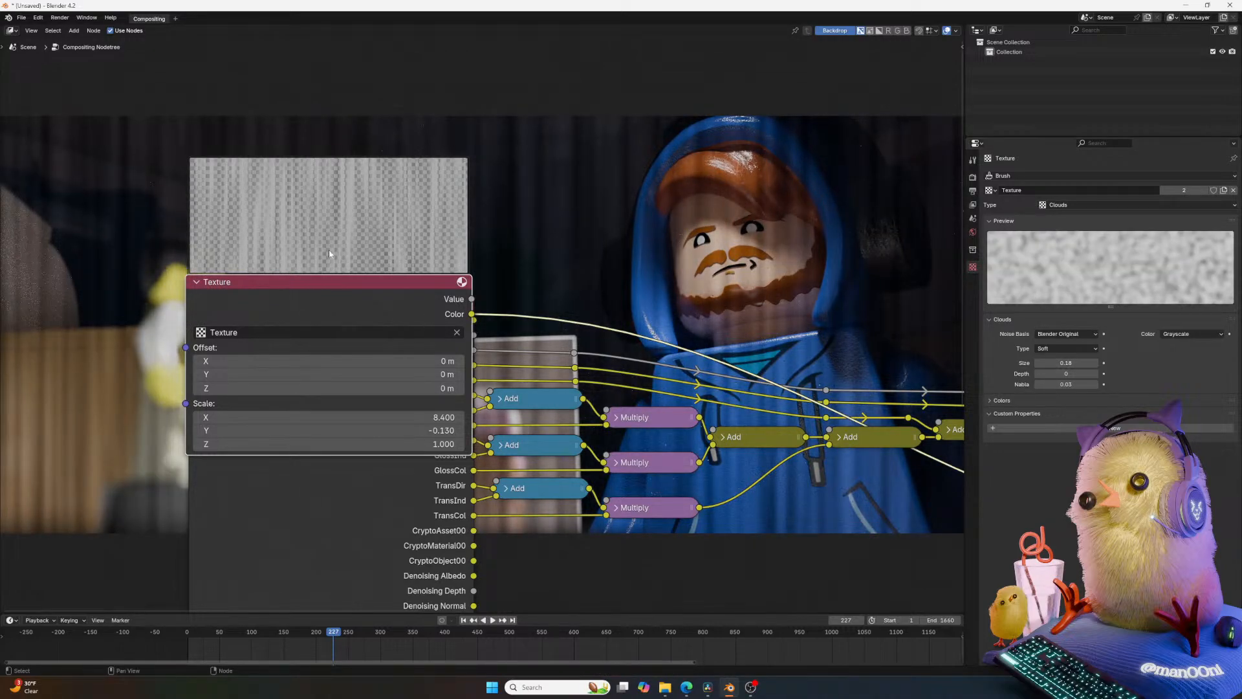
# Insert a Transform node between the Texture's Color output and the Overlay node, and try an angle of -8°.
pyautogui.scroll(-4, 625, 282)
pyautogui.moveTo(615, 285); pyautogui.dragTo(283, 201, button='middle')
pyautogui.hotkey('shift', 'a')
pyautogui.click(699, 370)
pyautogui.write('tr')
pyautogui.press('Return')
pyautogui.click(678, 456)
pyautogui.moveTo(679, 456); pyautogui.dragTo(689, 400)
pyautogui.moveTo(685, 464); pyautogui.dragTo(642, 463)
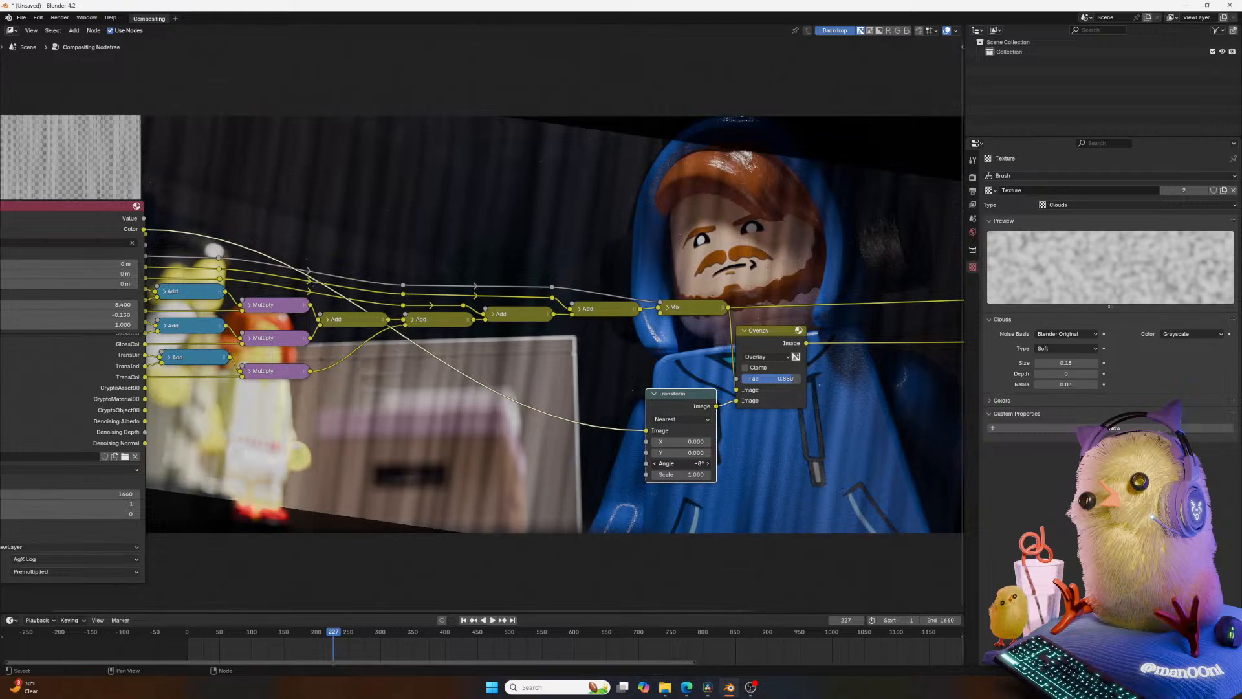
# Move the Texture node below the node chain, just beside the EXR image node's outputs.
pyautogui.moveTo(131, 220); pyautogui.dragTo(243, 235, button='middle')
pyautogui.click(116, 220)
pyautogui.press('g')
pyautogui.moveTo(54, 222); pyautogui.dragTo(274, 430)
pyautogui.click(274, 430)
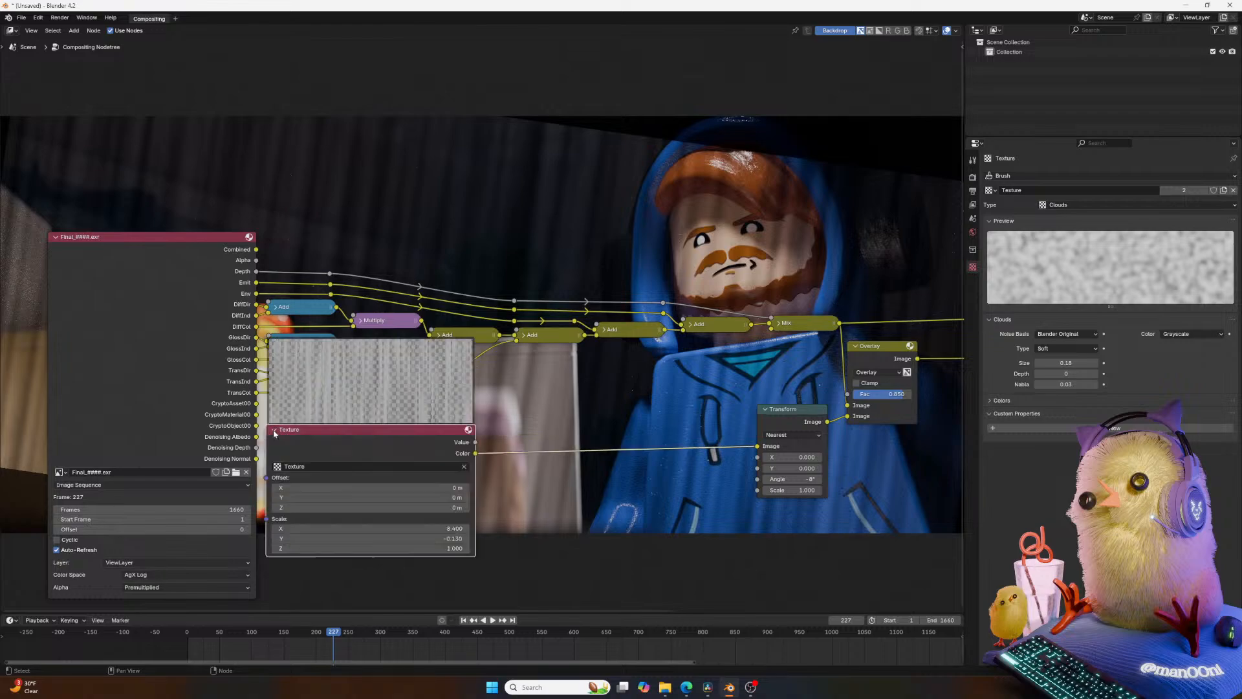
# Try a Crop node between the Texture and Transform nodes, and remove it again.
pyautogui.hotkey('shift', 'a')
pyautogui.write('cr')
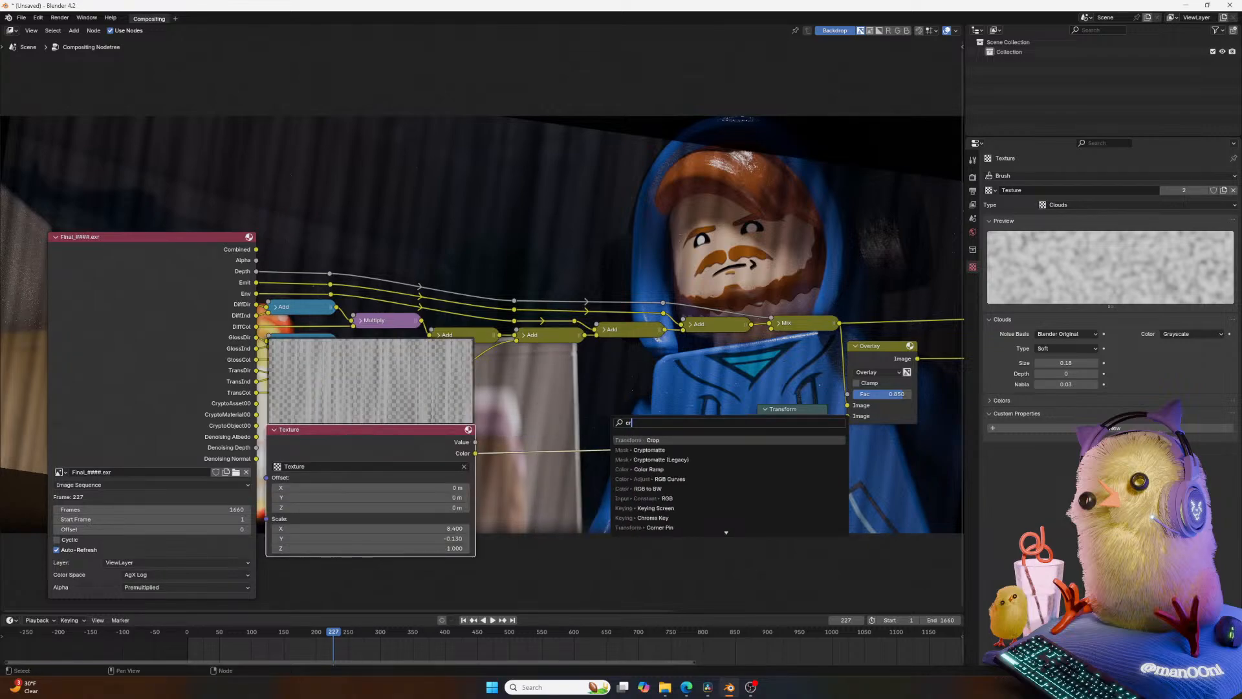
pyautogui.press('Return')
pyautogui.click(606, 423)
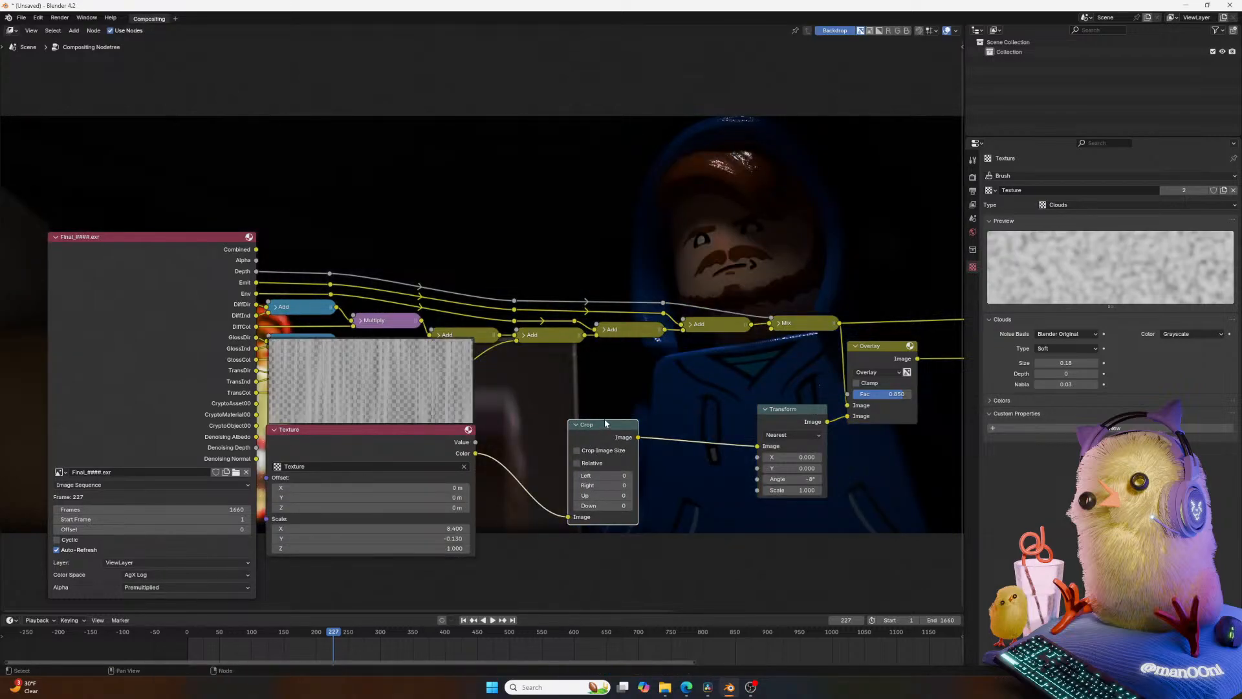
pyautogui.hotkey('ctrl', 'x')
# Insert a Scale node between the Texture and Transform nodes, set its space to Render Size, and place it closer to the Texture.
pyautogui.hotkey('shift', 'a')
pyautogui.click(593, 434)
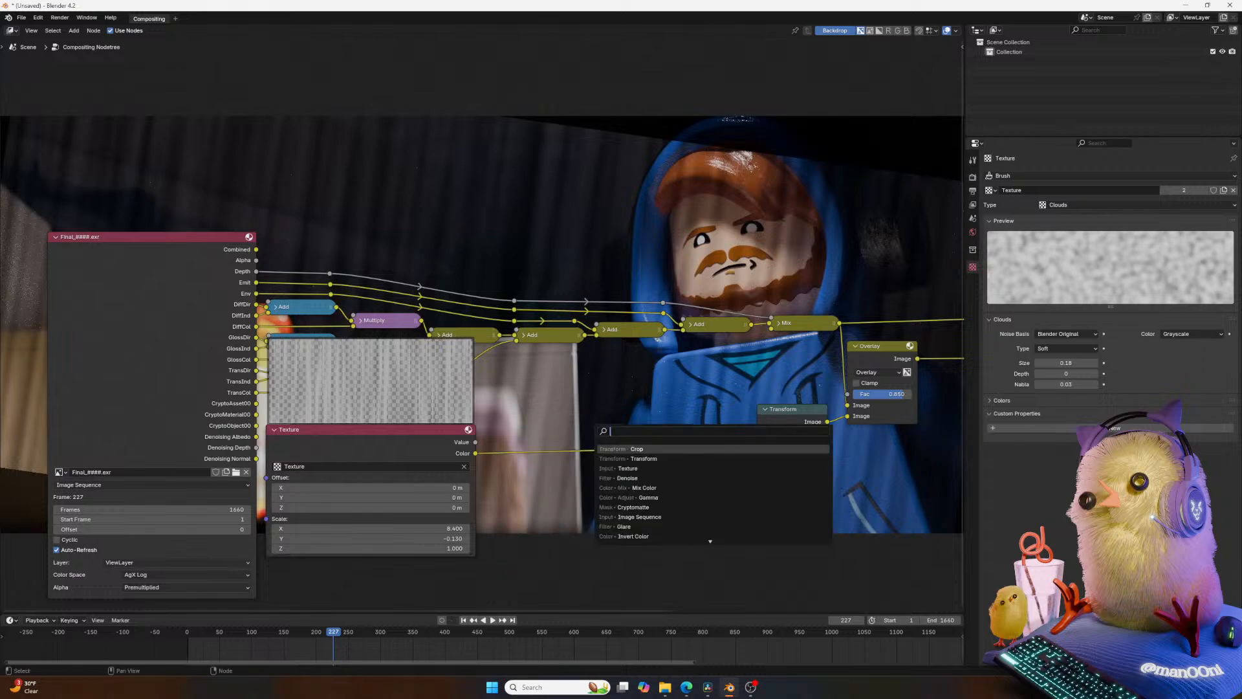
pyautogui.write('scale')
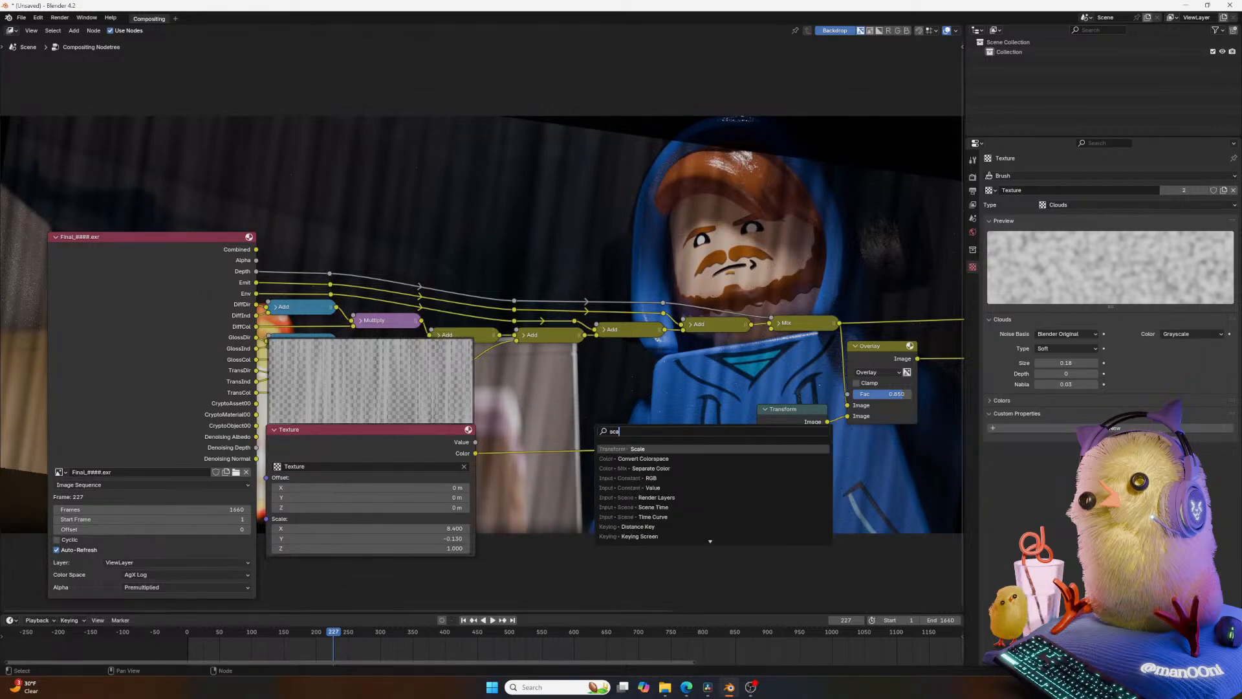
pyautogui.press('Return')
pyautogui.click(642, 476)
pyautogui.click(642, 472)
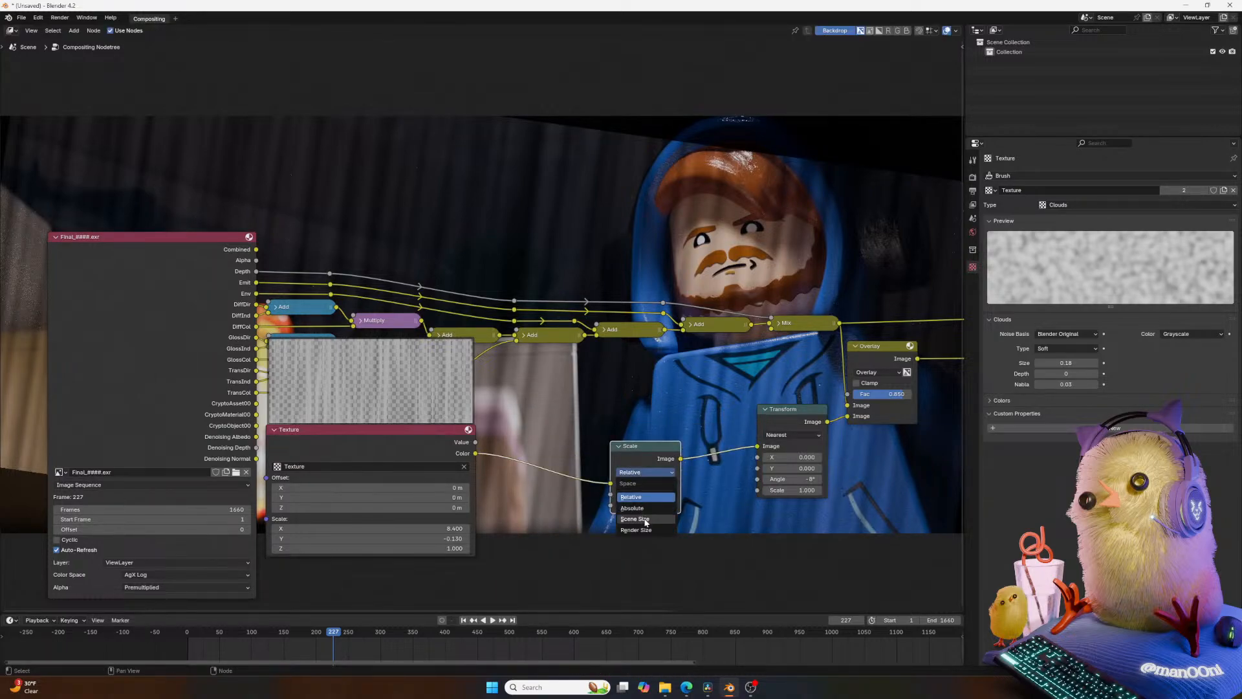
pyautogui.click(645, 514)
pyautogui.click(645, 473)
pyautogui.click(644, 527)
pyautogui.moveTo(618, 455); pyautogui.dragTo(583, 449)
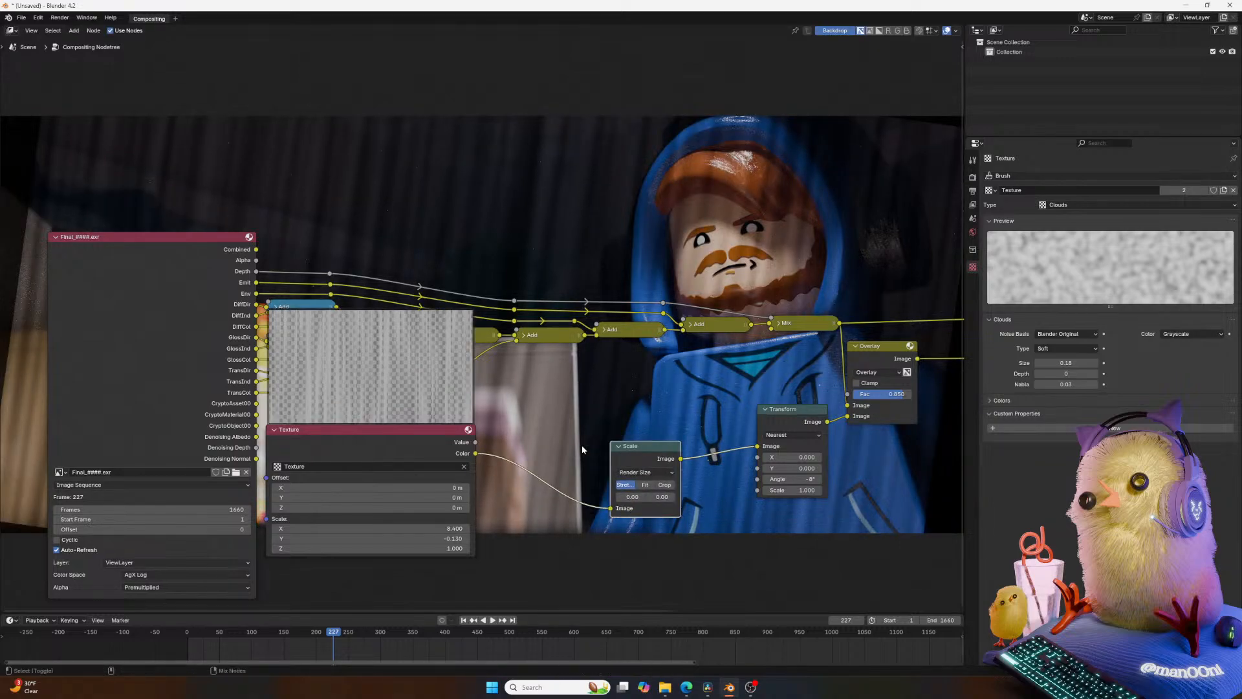
# Compare the Scale node's Scene Size space with Render Size, returning to Render Size.
pyautogui.click(611, 466)
pyautogui.click(612, 513)
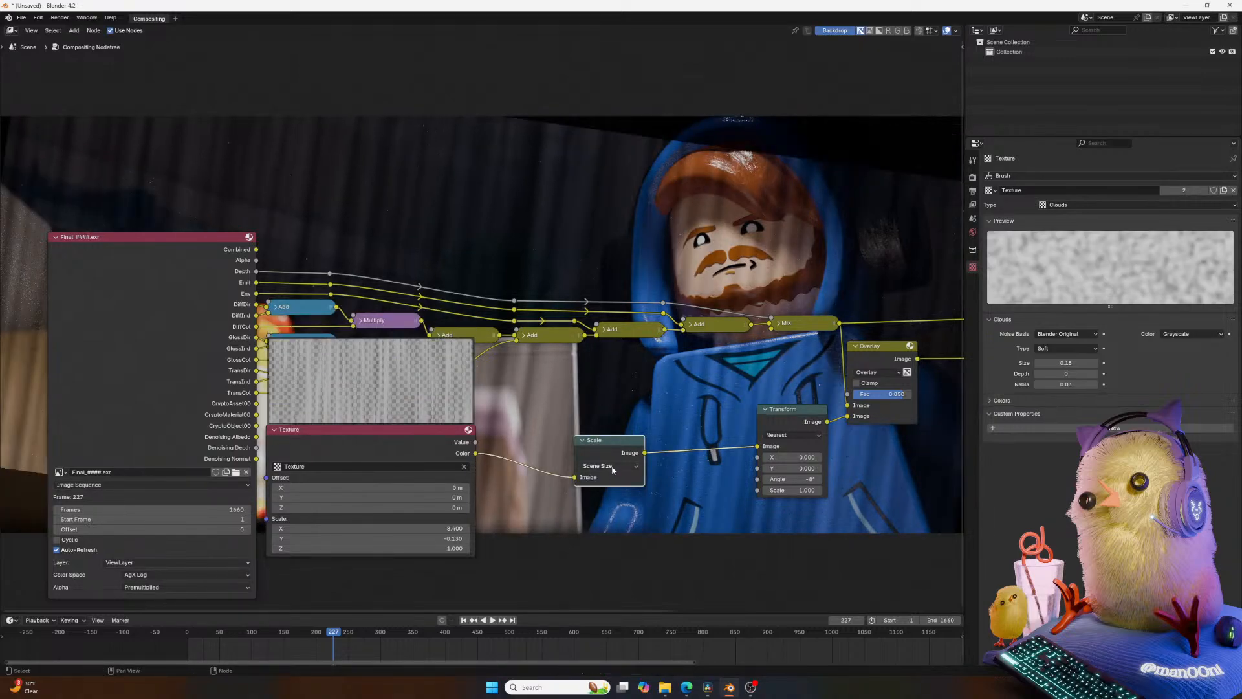
pyautogui.click(612, 466)
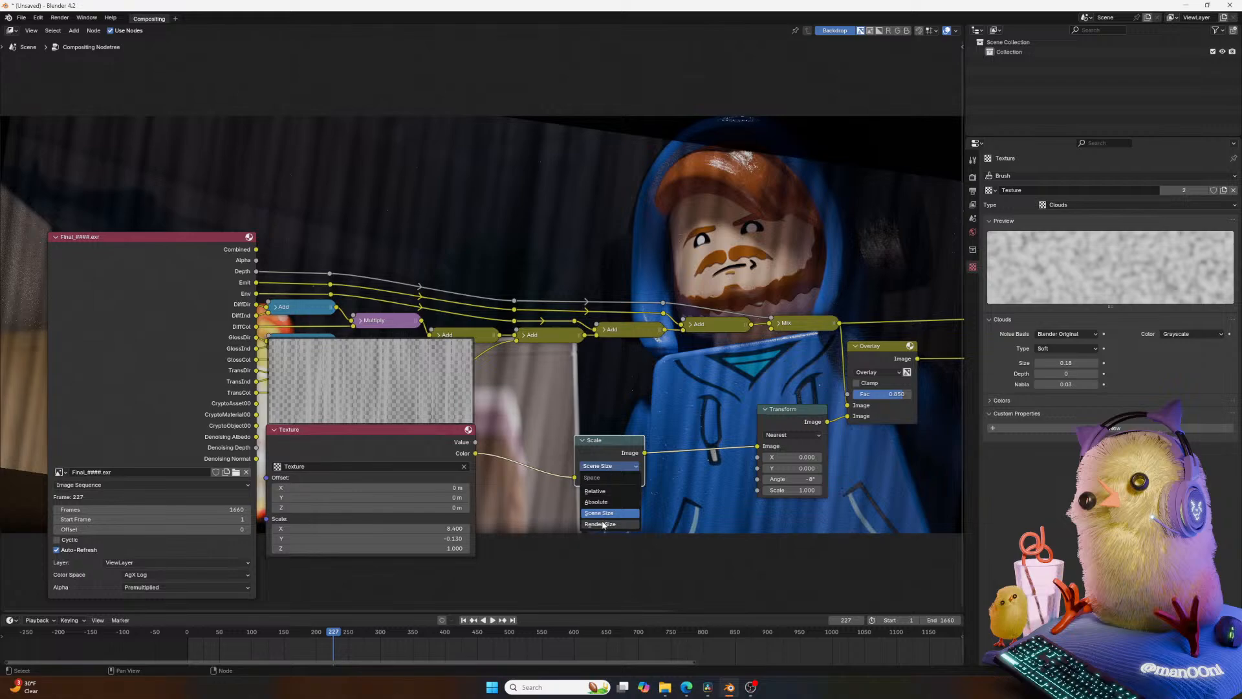
pyautogui.click(611, 523)
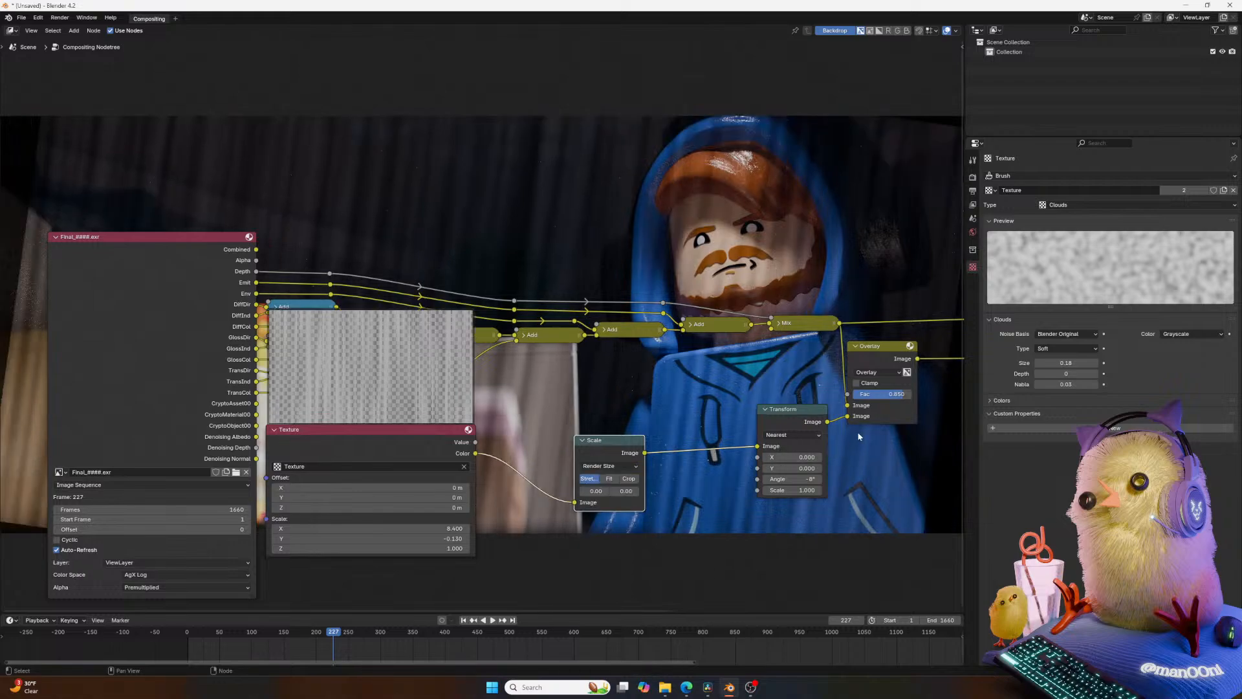
# Try Stretch and an X offset on the Scale node, undo the offset, and keep the Fit method.
pyautogui.click(612, 479)
pyautogui.click(588, 479)
pyautogui.moveTo(596, 491)
pyautogui.mouseDown()
pyautogui.moveTo(629, 491)
pyautogui.moveTo(589, 491)
pyautogui.mouseUp()
pyautogui.hotkey('ctrl', 'z')
pyautogui.click(612, 479)
pyautogui.hotkey('ctrl', 'z')
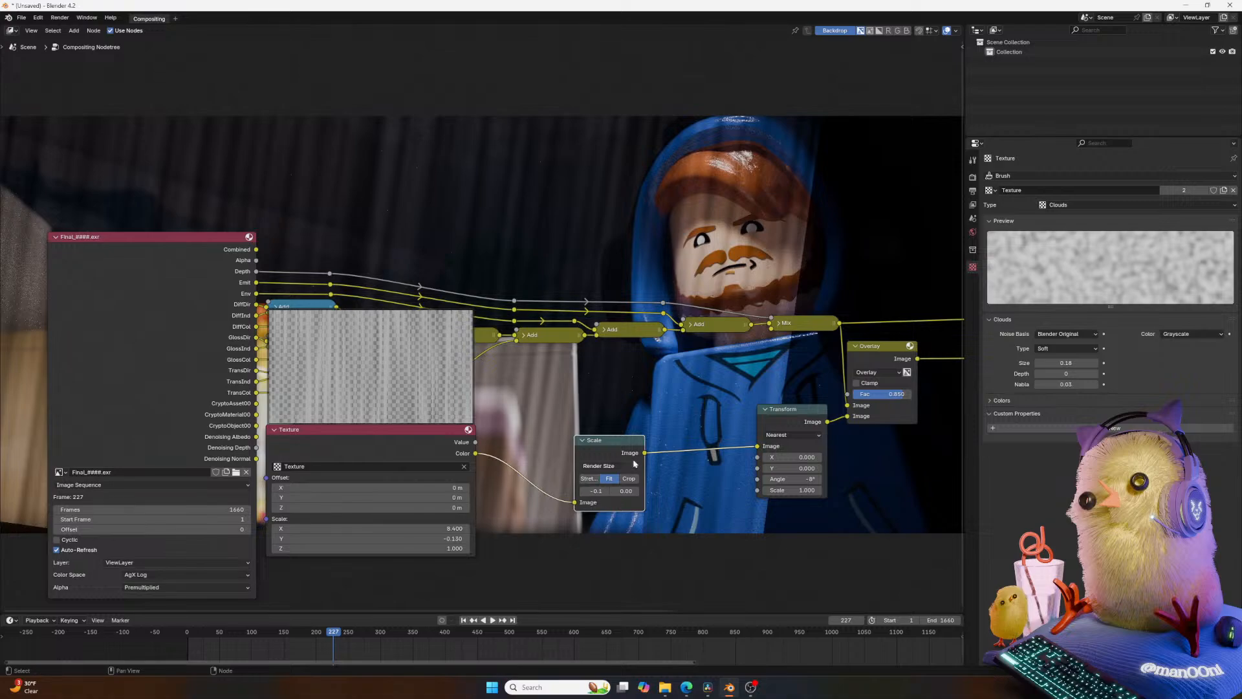
pyautogui.hotkey('ctrl', 'z')
# Preview the Scale node's output and delete the Transform node, keeping the scaled texture linked to the Overlay node.
pyautogui.keyDown('ctrl'); pyautogui.keyDown('shift'); pyautogui.click(594, 443); pyautogui.keyUp('shift'); pyautogui.keyUp('ctrl')
pyautogui.click(790, 415)
pyautogui.hotkey('ctrl', 'x')
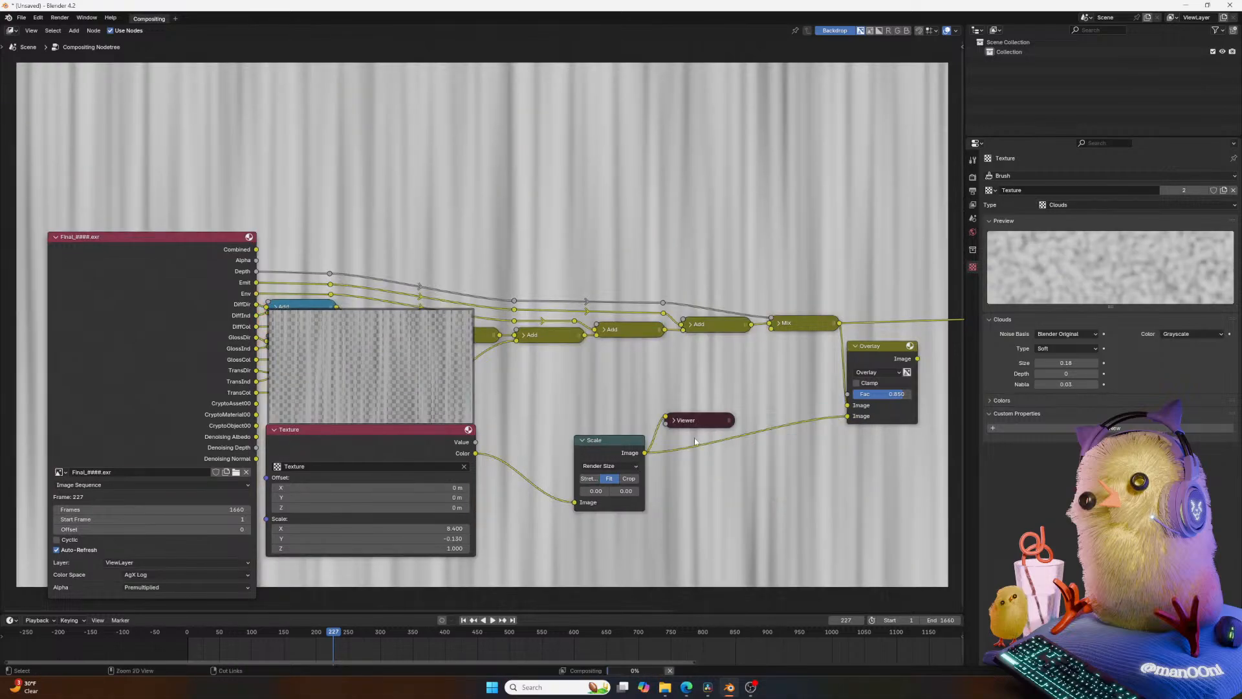
pyautogui.press('x')
# Preview the Texture, Scale and Overlay outputs in turn, and move the Viewer node toward the end of the tree.
pyautogui.keyDown('ctrl'); pyautogui.keyDown('shift'); pyautogui.click(367, 453); pyautogui.keyUp('shift'); pyautogui.keyUp('ctrl')
pyautogui.keyDown('ctrl'); pyautogui.keyDown('shift'); pyautogui.click(613, 452); pyautogui.keyUp('shift'); pyautogui.keyUp('ctrl')
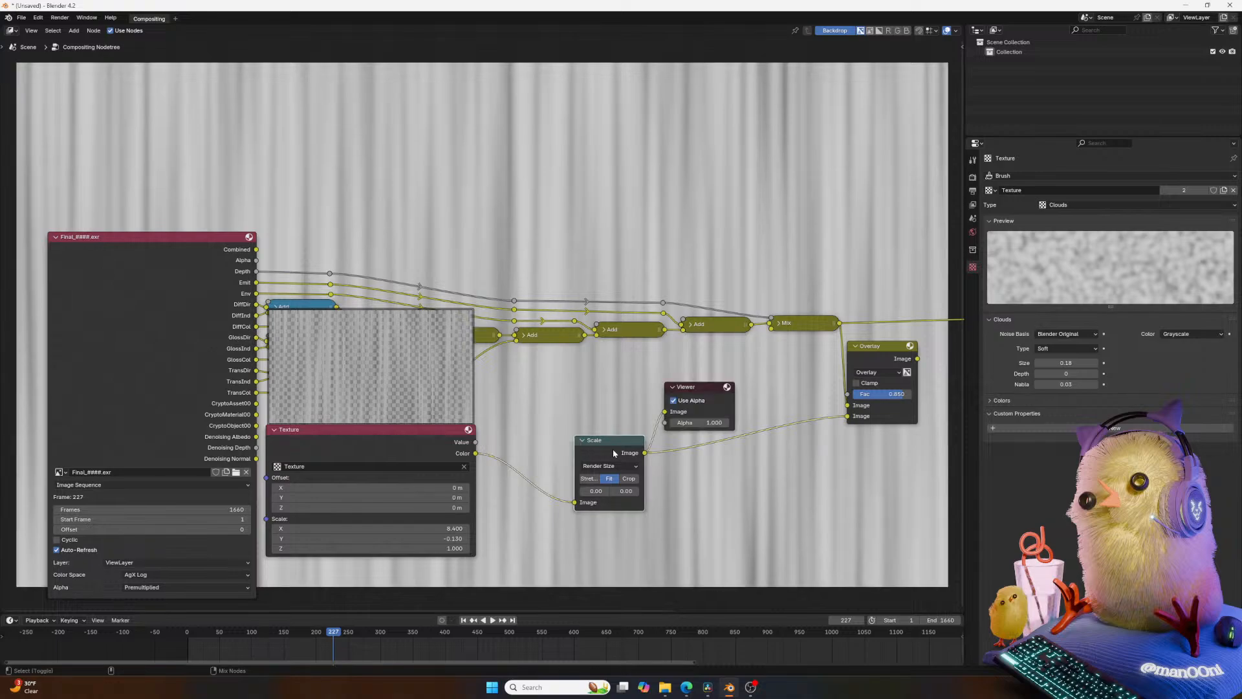
pyautogui.keyDown('ctrl'); pyautogui.keyDown('shift'); pyautogui.click(879, 359); pyautogui.keyUp('shift'); pyautogui.keyUp('ctrl')
pyautogui.moveTo(636, 460); pyautogui.dragTo(596, 467, button='middle')
pyautogui.moveTo(829, 385); pyautogui.dragTo(484, 449, button='middle')
pyautogui.moveTo(552, 374); pyautogui.dragTo(898, 418)
pyautogui.keyDown('ctrl'); pyautogui.keyDown('shift'); pyautogui.click(859, 391); pyautogui.keyUp('shift'); pyautogui.keyUp('ctrl')
# Collapse the Scale node and place it directly beside the Texture node's Color output.
pyautogui.moveTo(501, 515); pyautogui.dragTo(769, 489, button='middle')
pyautogui.moveTo(541, 503); pyautogui.dragTo(551, 465, button='middle')
pyautogui.click(438, 456)
pyautogui.moveTo(450, 457); pyautogui.dragTo(370, 469)
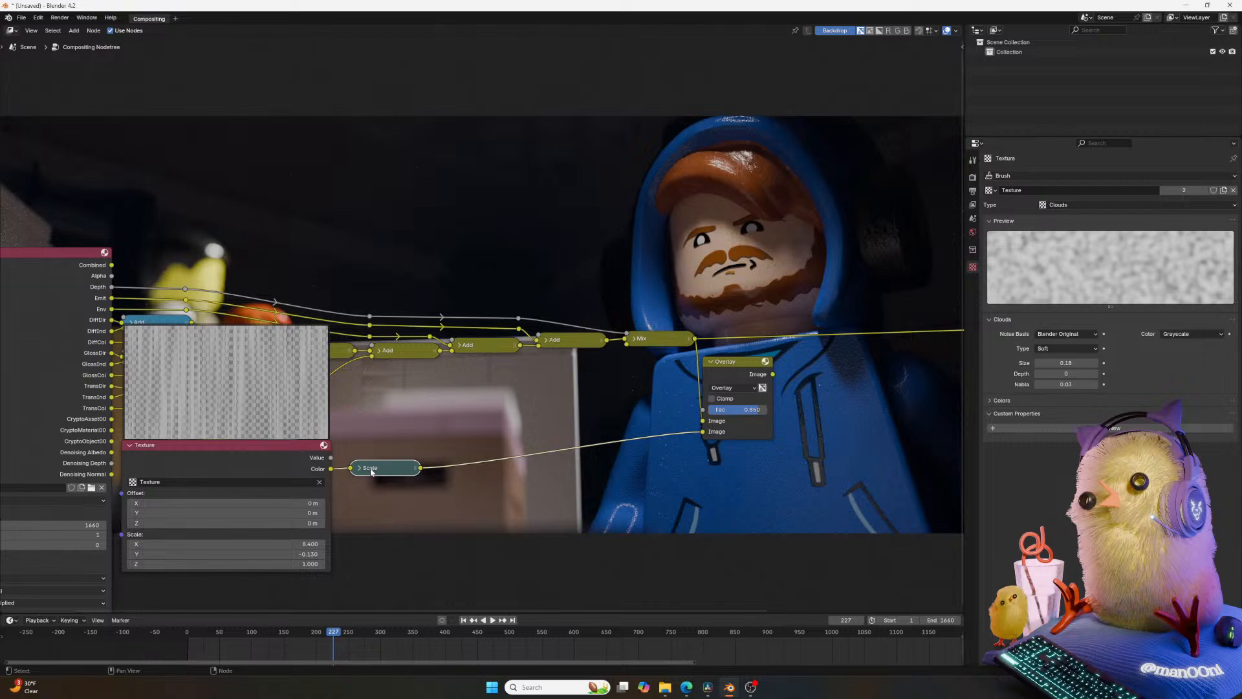
# Insert a new Transform node between the Scale and Overlay nodes, and set its filtering to Bilinear.
pyautogui.moveTo(529, 471); pyautogui.dragTo(439, 478, button='middle')
pyautogui.scroll(2, 439, 432)
pyautogui.hotkey('shift', 'a')
pyautogui.write('tr')
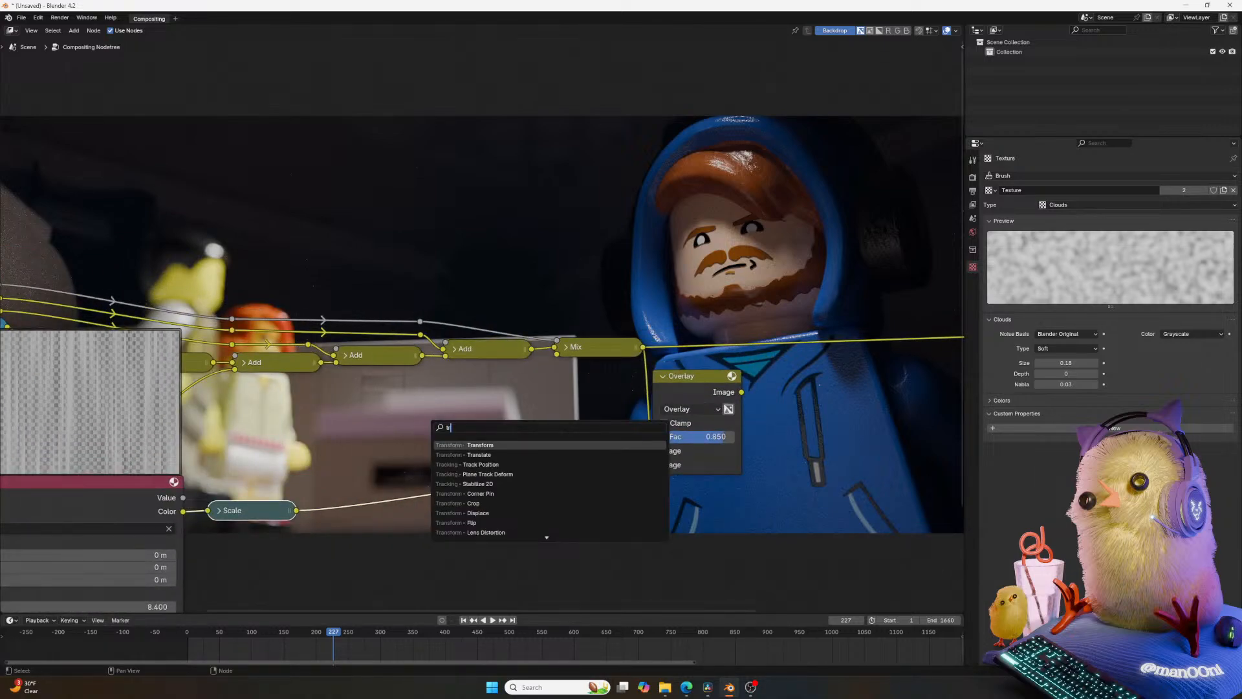
pyautogui.press('Return')
pyautogui.click(326, 479)
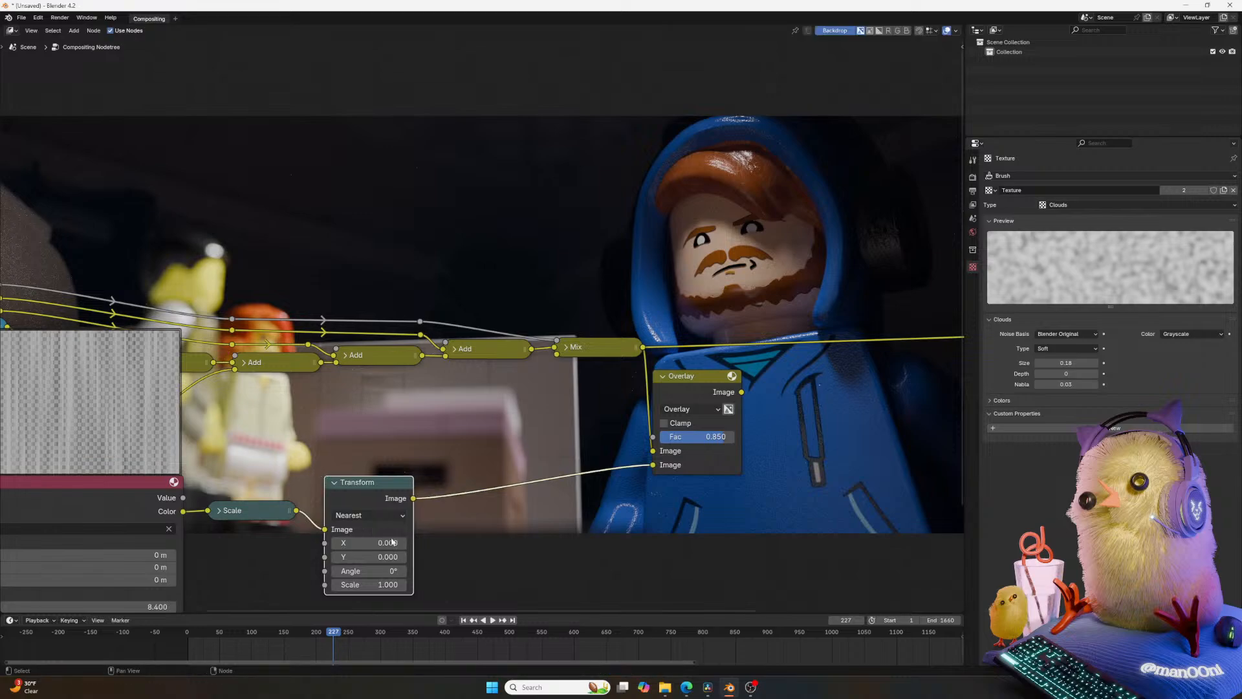
pyautogui.click(381, 518)
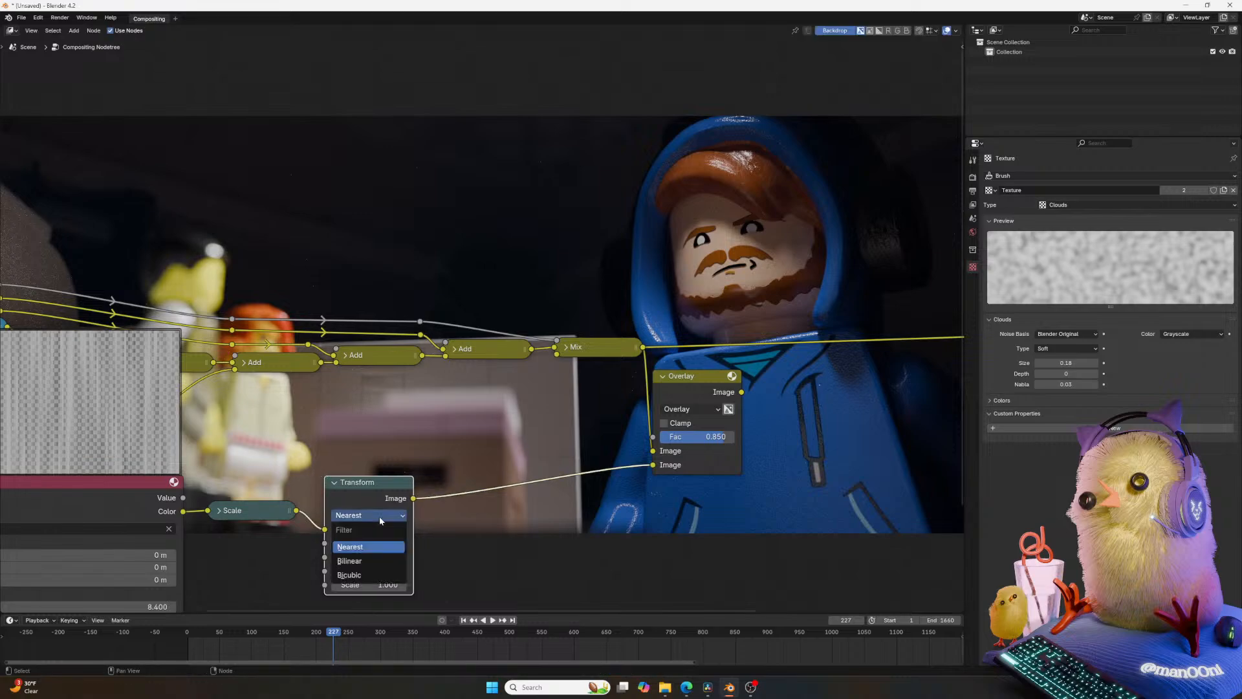
pyautogui.click(362, 561)
# Connect the Overlay node's output to the Viewer to preview the streaked render.
pyautogui.moveTo(363, 562); pyautogui.dragTo(428, 526, button='middle')
pyautogui.keyDown('ctrl'); pyautogui.keyDown('shift'); pyautogui.click(430, 497); pyautogui.keyUp('shift'); pyautogui.keyUp('ctrl')
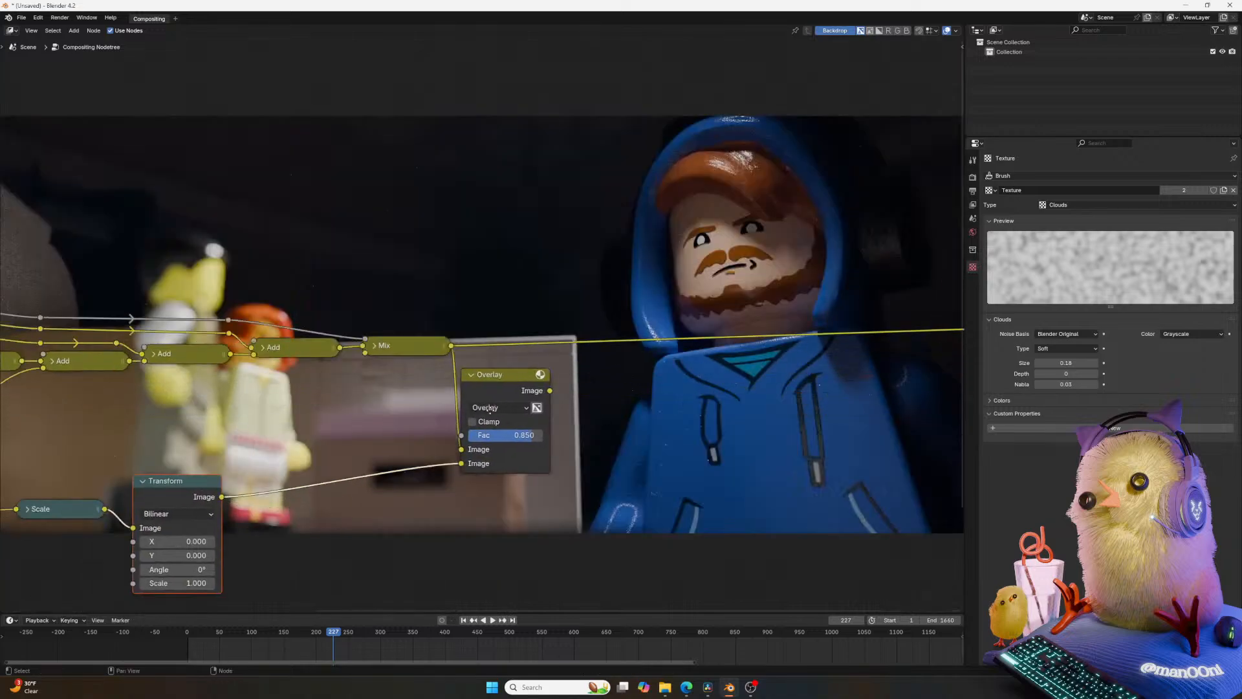
pyautogui.keyDown('ctrl'); pyautogui.keyDown('shift'); pyautogui.click(619, 401); pyautogui.keyUp('shift'); pyautogui.keyUp('ctrl')
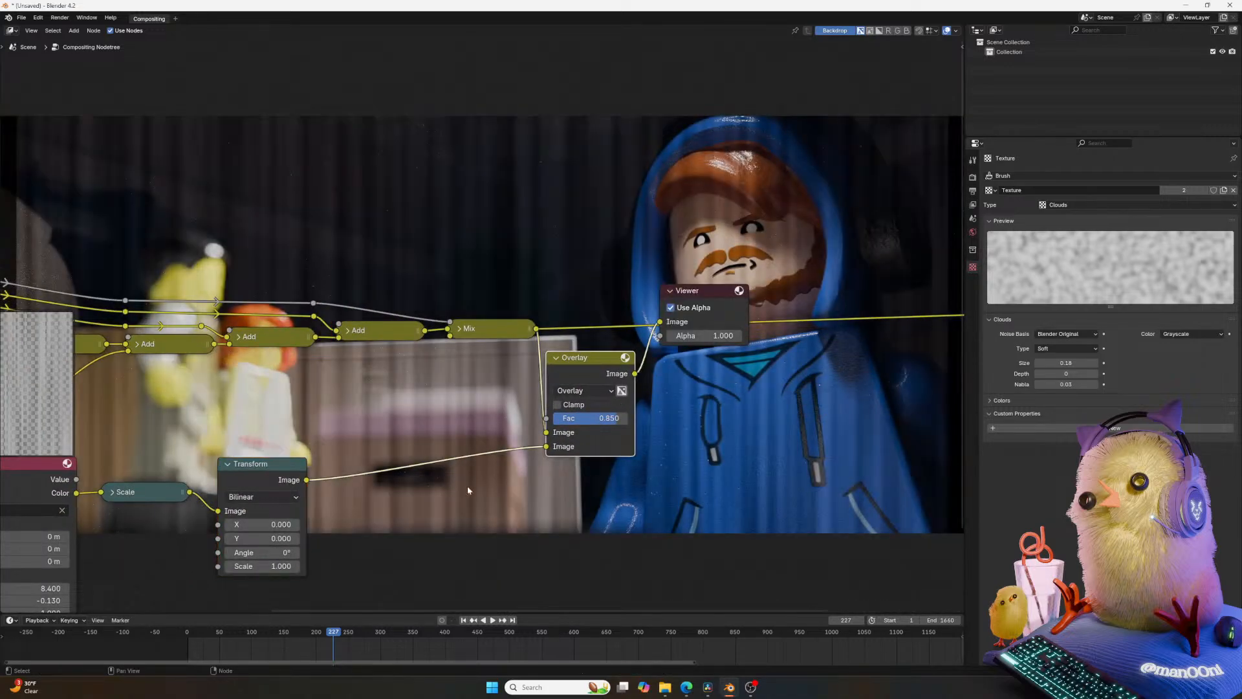
# Widen the node editor and move the EXR image node farther away from the pass-combining nodes.
pyautogui.moveTo(797, 321); pyautogui.dragTo(875, 336, button='middle')
pyautogui.moveTo(351, 552); pyautogui.dragTo(693, 466, button='middle')
pyautogui.moveTo(751, 414); pyautogui.dragTo(659, 502, button='middle')
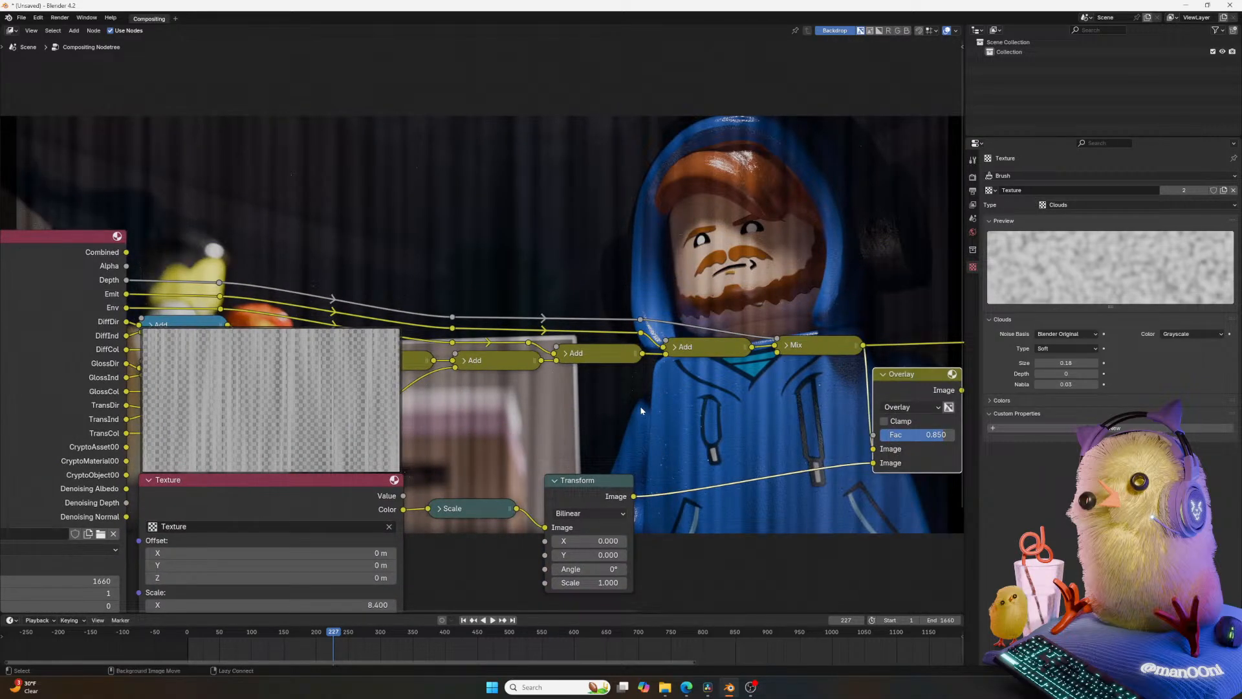
pyautogui.scroll(-5, 554, 255)
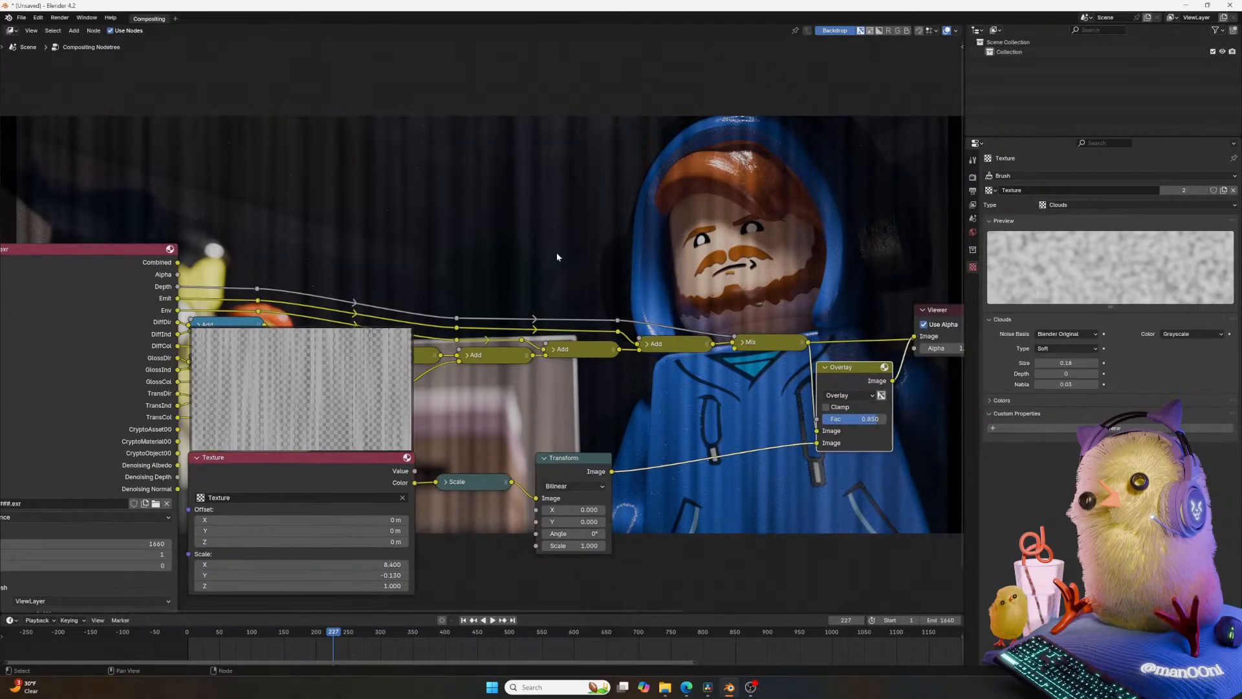
pyautogui.moveTo(552, 272); pyautogui.dragTo(429, 389, button='middle')
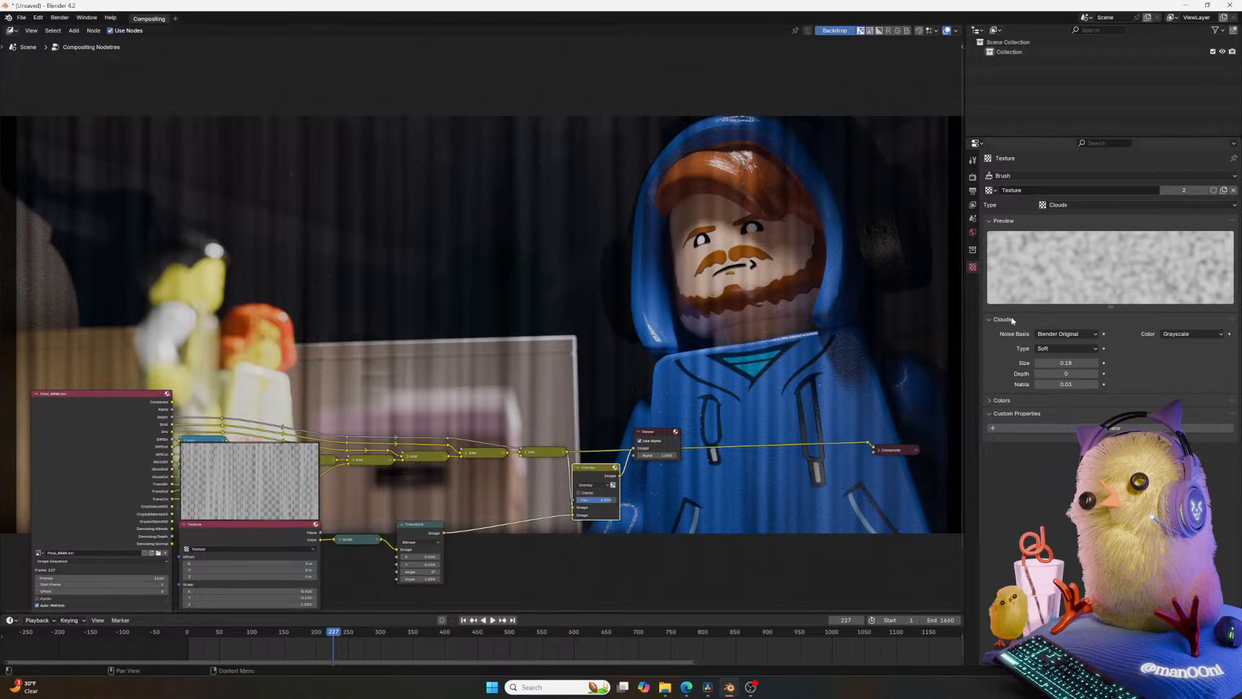
pyautogui.moveTo(963, 330); pyautogui.dragTo(1226, 330)
pyautogui.moveTo(245, 425); pyautogui.dragTo(89, 423)
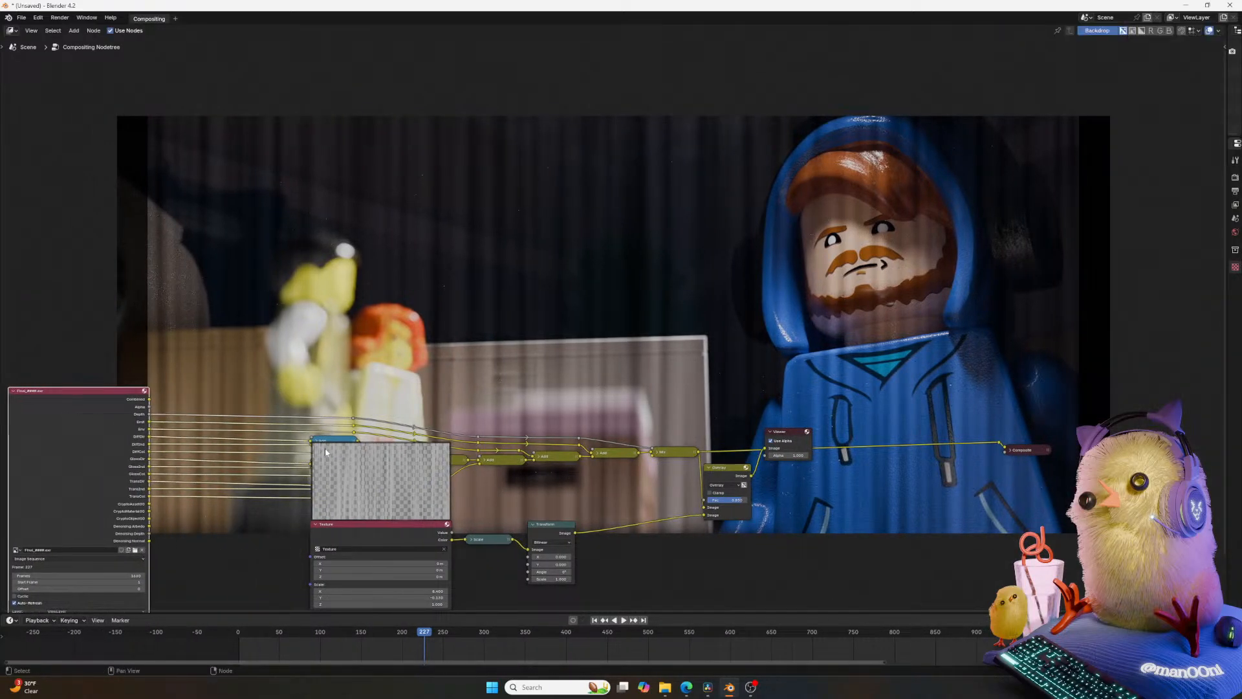
# Hide the Texture node's preview and place the node beside the EXR image node, below the pass links.
pyautogui.click(372, 472)
pyautogui.moveTo(357, 441); pyautogui.dragTo(227, 453)
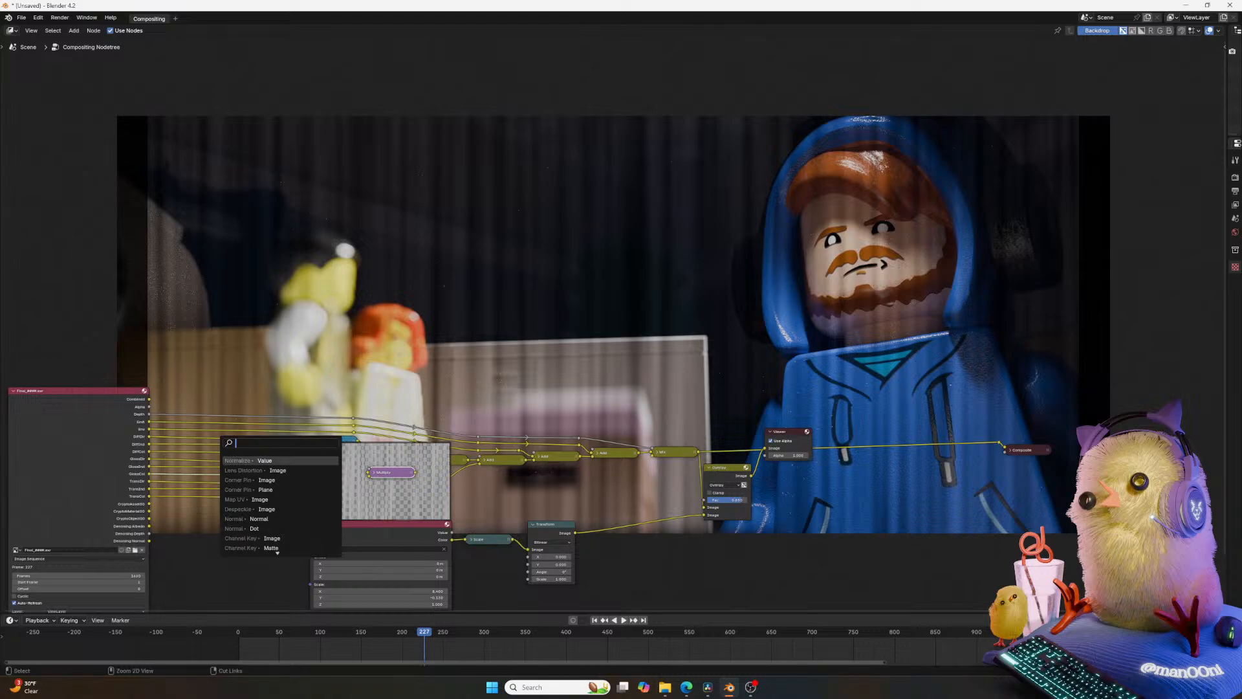
pyautogui.moveTo(368, 523); pyautogui.dragTo(325, 527)
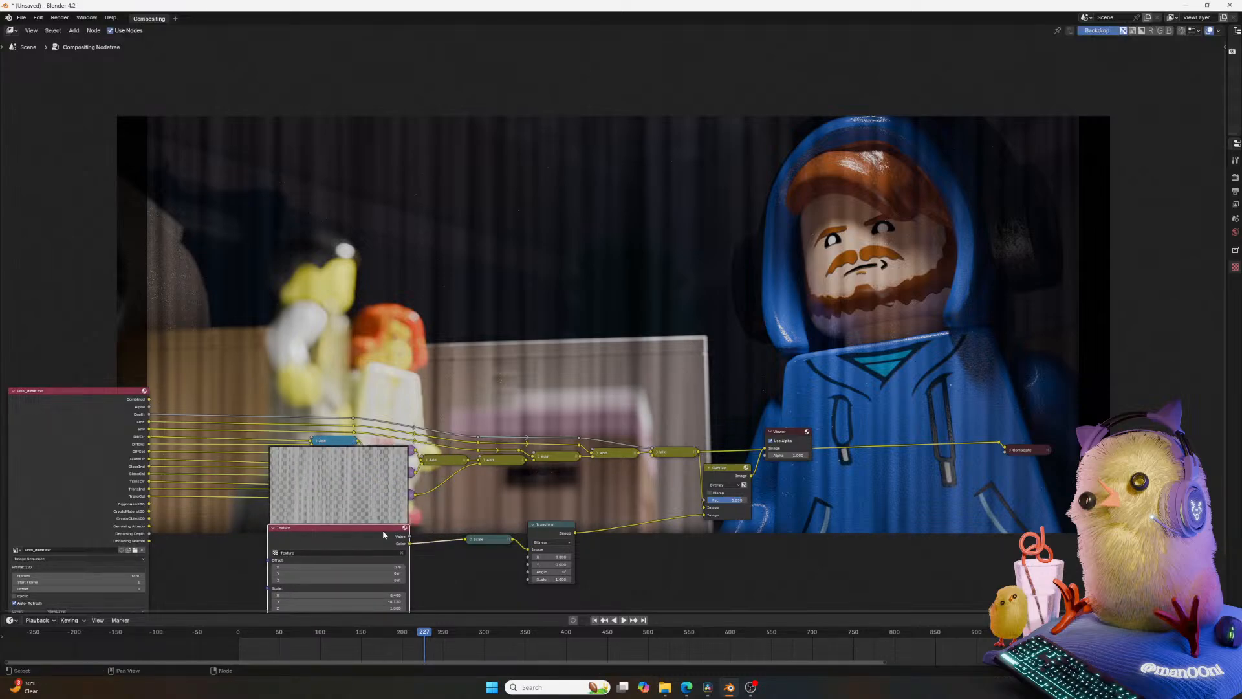
pyautogui.click(405, 528)
pyautogui.moveTo(315, 543); pyautogui.dragTo(306, 477, button='middle')
pyautogui.scroll(1, 307, 478)
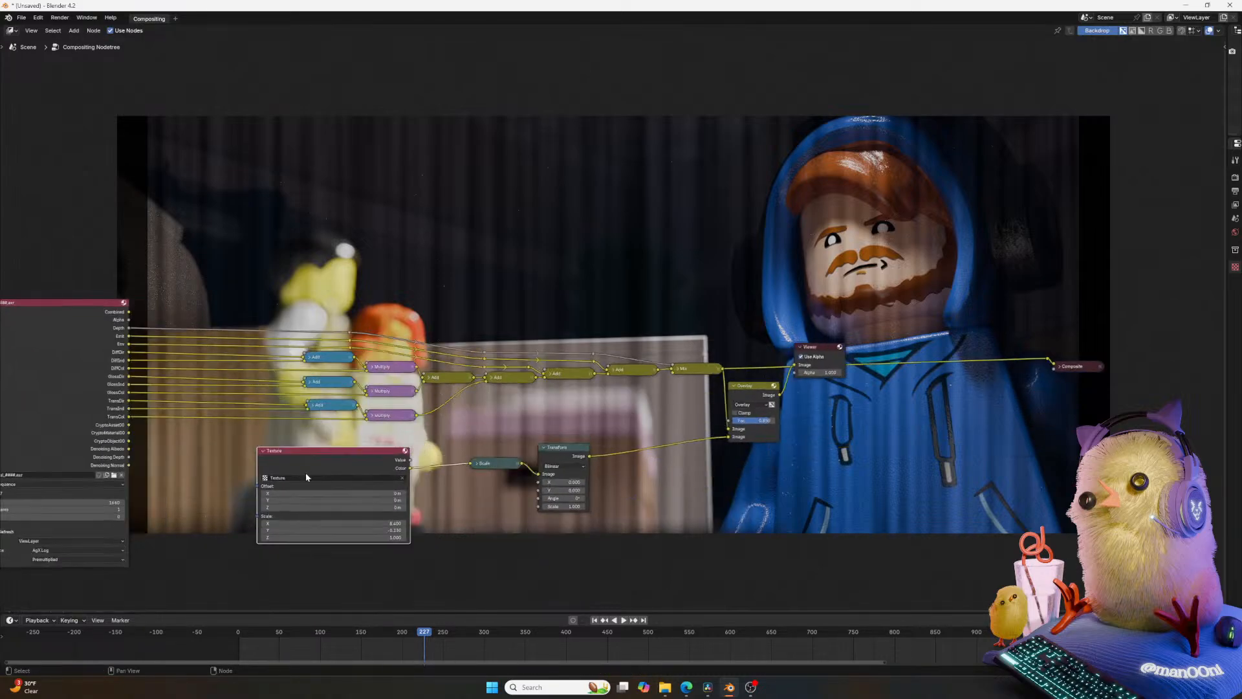
pyautogui.moveTo(302, 460); pyautogui.dragTo(180, 483)
pyautogui.scroll(2, 471, 493)
pyautogui.scroll(-1, 470, 489)
pyautogui.moveTo(280, 555); pyautogui.dragTo(526, 485, button='middle')
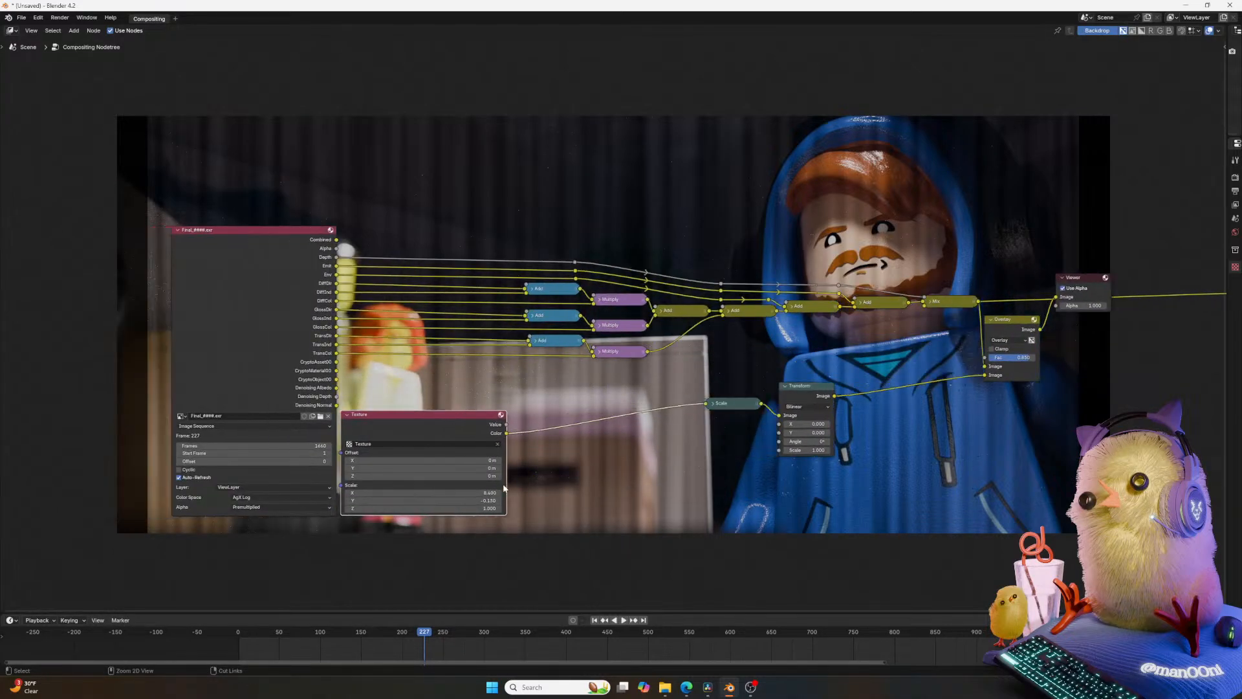
# Set the Texture node's X and Y scale to 1.
pyautogui.scroll(3, 527, 485)
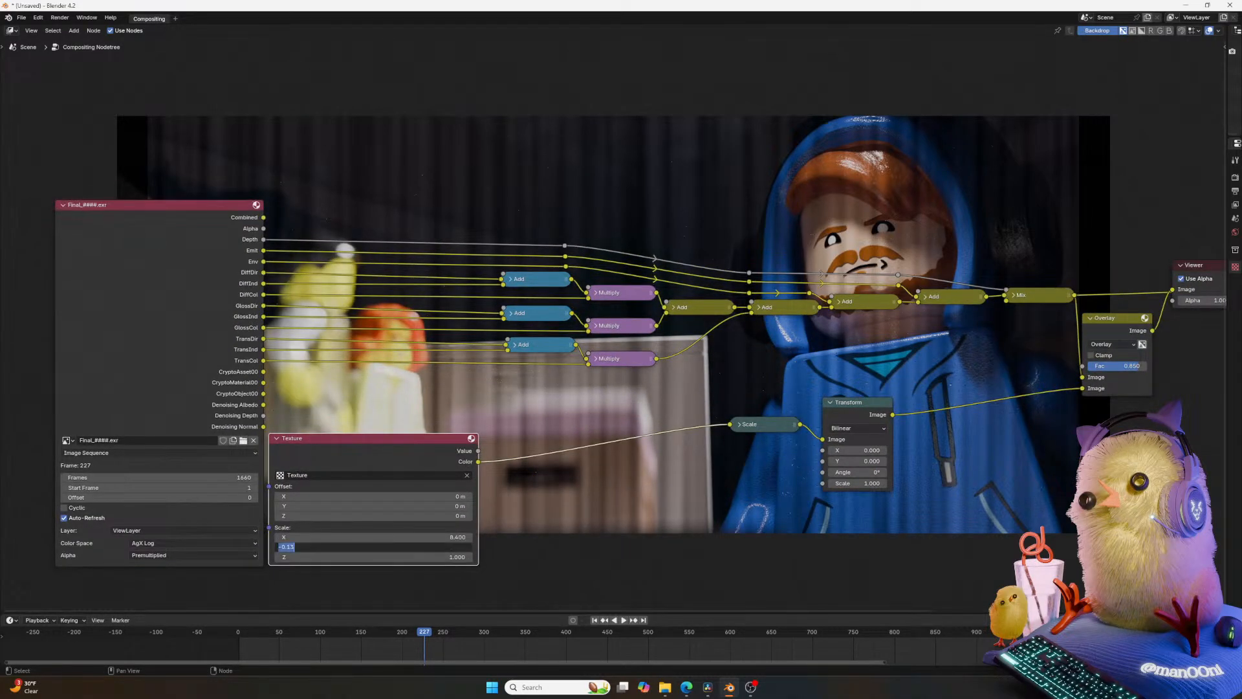
pyautogui.moveTo(401, 547); pyautogui.dragTo(401, 537)
pyautogui.write('1')
pyautogui.press('Return')
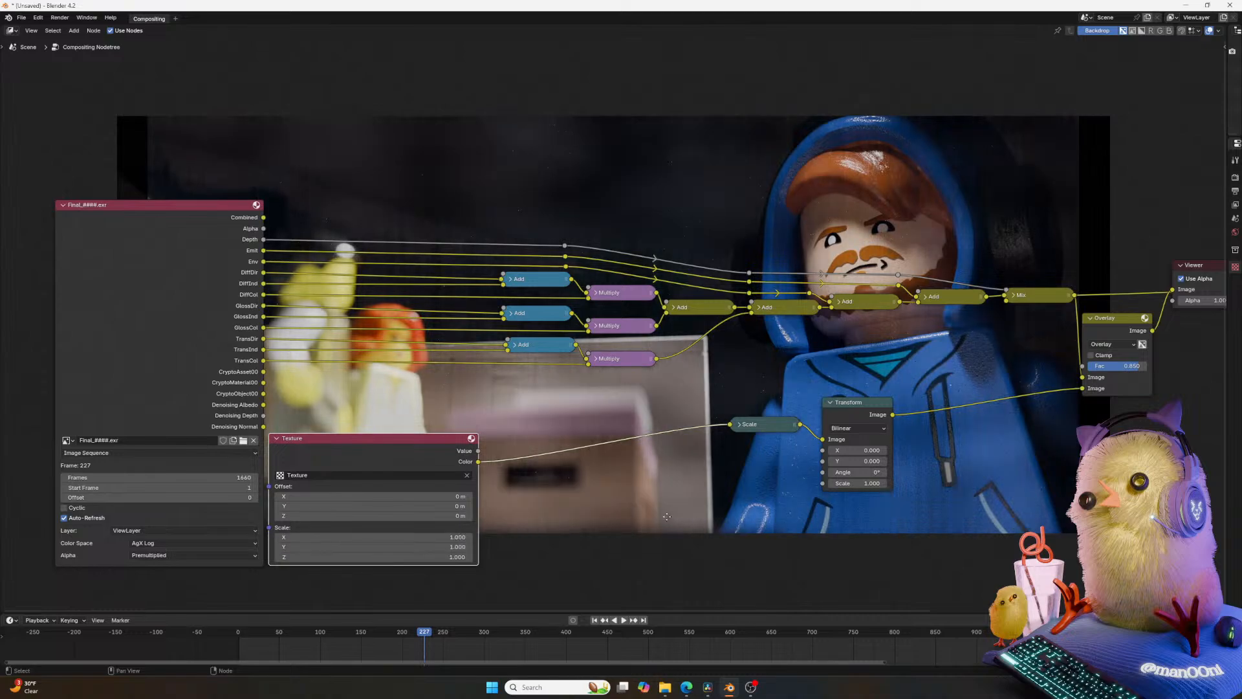
# Move the Scale node next to the Texture node's outputs and expand it.
pyautogui.moveTo(676, 518); pyautogui.dragTo(517, 528, button='middle')
pyautogui.moveTo(577, 439); pyautogui.dragTo(349, 470)
pyautogui.click(350, 464)
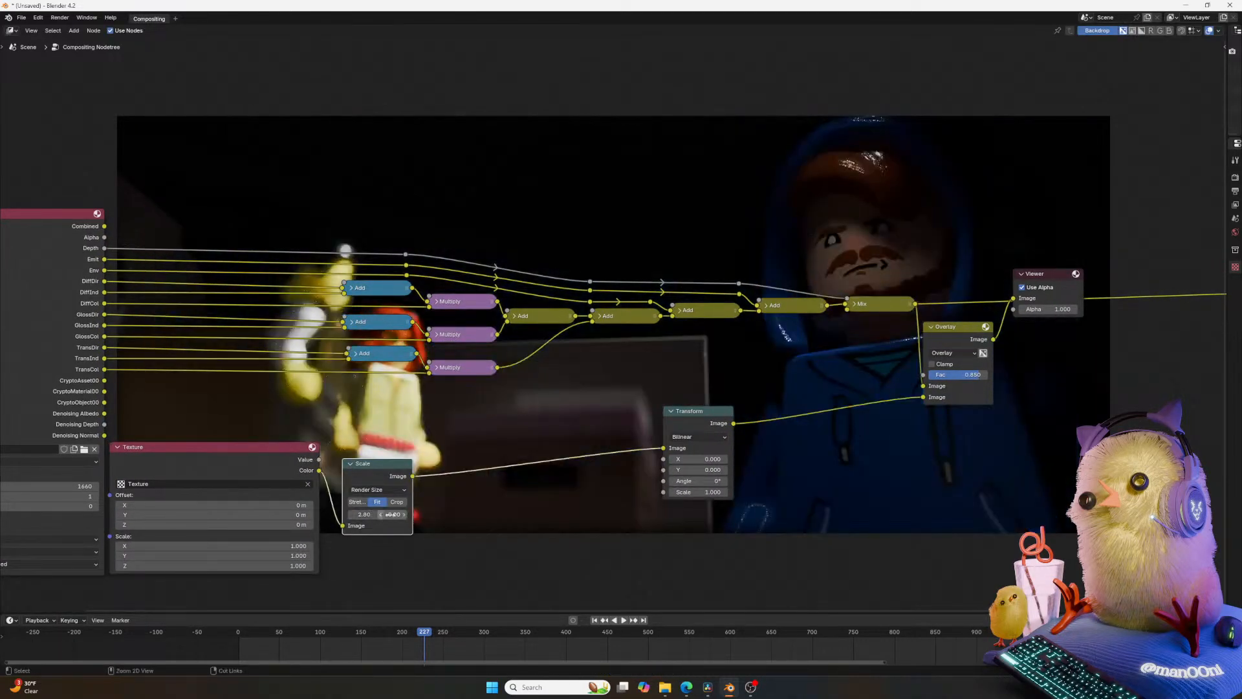
# Undo the trial offsets on the Scale node and set its frame method to Crop.
pyautogui.hotkey('ctrl', 'z')
pyautogui.moveTo(392, 515); pyautogui.dragTo(418, 515)
pyautogui.hotkey('ctrl', 'z')
pyautogui.click(402, 502)
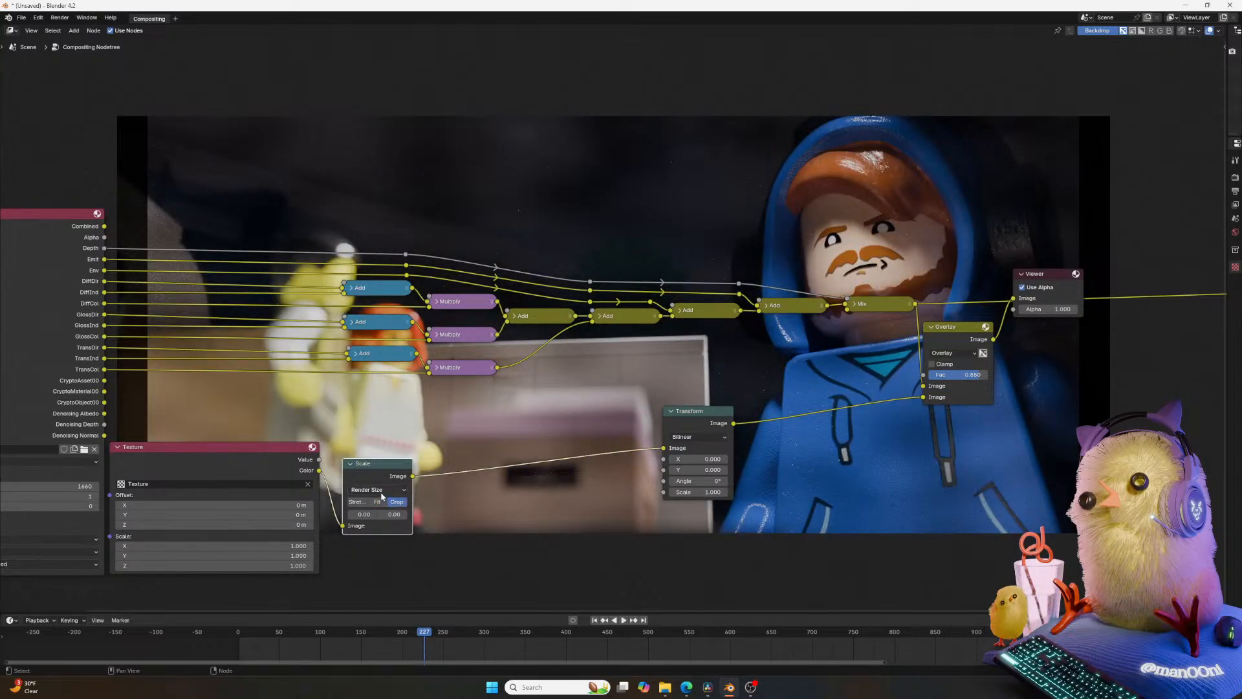
# Set the Scale node's space to Scene Size, align it with the Texture output, and rotate the Transform node to about -4.1°.
pyautogui.click(379, 501)
pyautogui.click(378, 490)
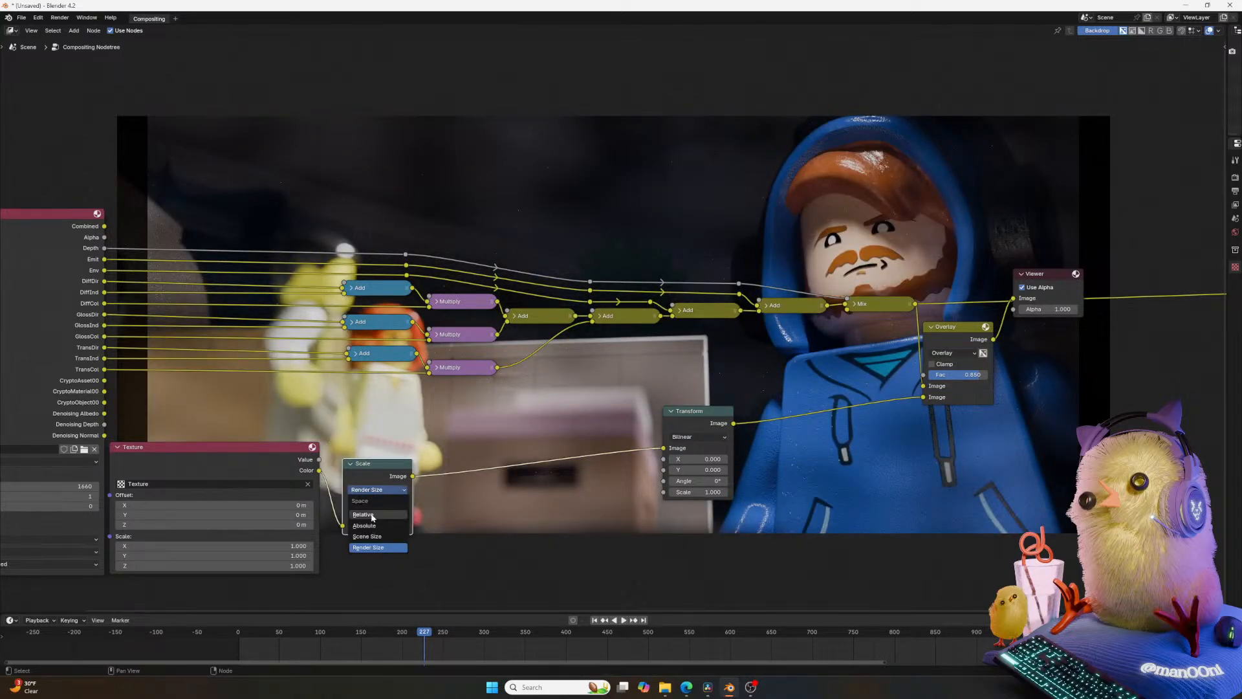
pyautogui.click(373, 517)
pyautogui.keyDown('ctrl'); pyautogui.scroll(-1, 370, 491); pyautogui.keyUp('ctrl')
pyautogui.keyDown('ctrl'); pyautogui.scroll(1, 370, 491); pyautogui.keyUp('ctrl')
pyautogui.moveTo(382, 464); pyautogui.dragTo(380, 437)
pyautogui.moveTo(696, 481); pyautogui.dragTo(687, 481)
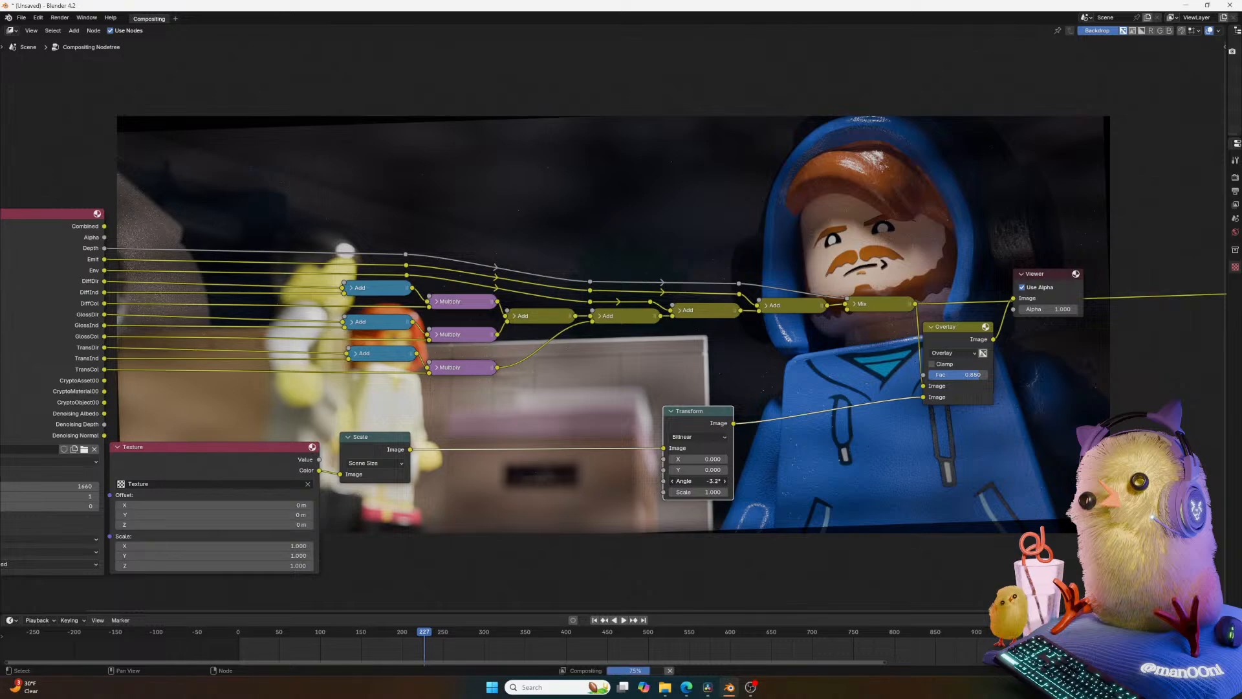
# Try the Scale node between the Transform and Overlay nodes, and undo the rewiring.
pyautogui.moveTo(389, 427); pyautogui.dragTo(791, 412)
pyautogui.click(724, 418)
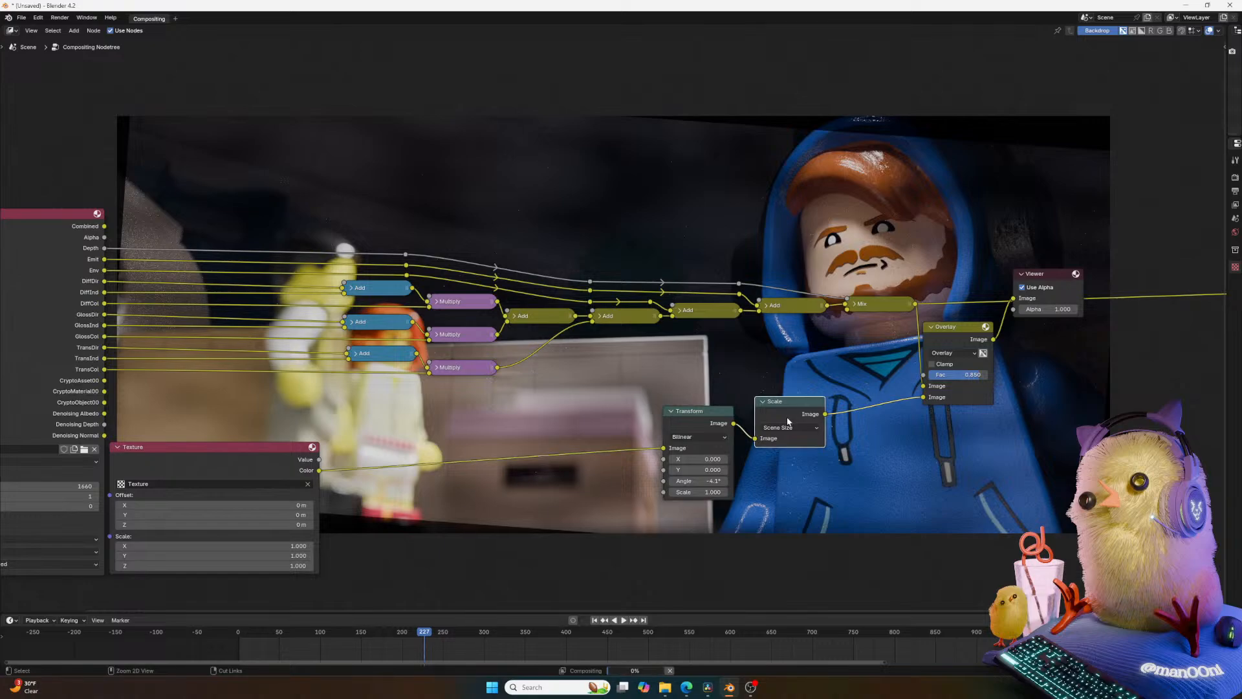
pyautogui.hotkey('ctrl', 'z')
pyautogui.hotkey('ctrl', 'z')
# Dissolve the Scale node so the Texture node's Color output feeds the Transform node directly.
pyautogui.moveTo(619, 466); pyautogui.dragTo(573, 463, button='middle')
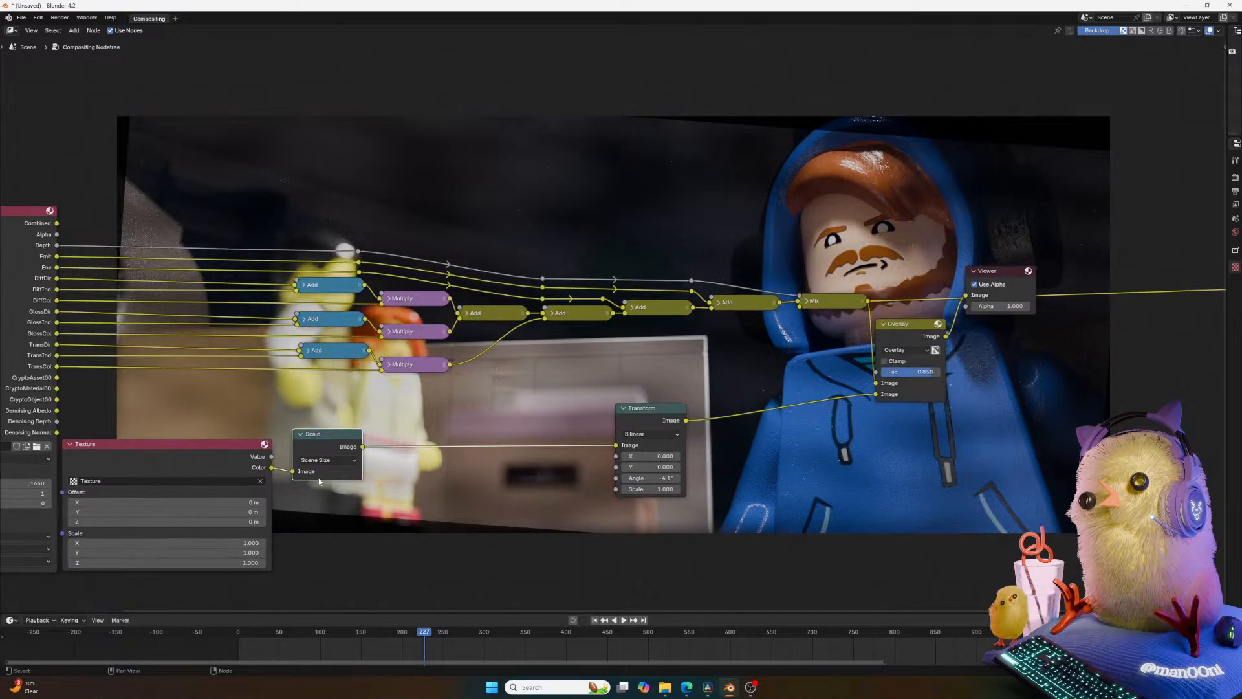
pyautogui.hotkey('ctrl', 'x')
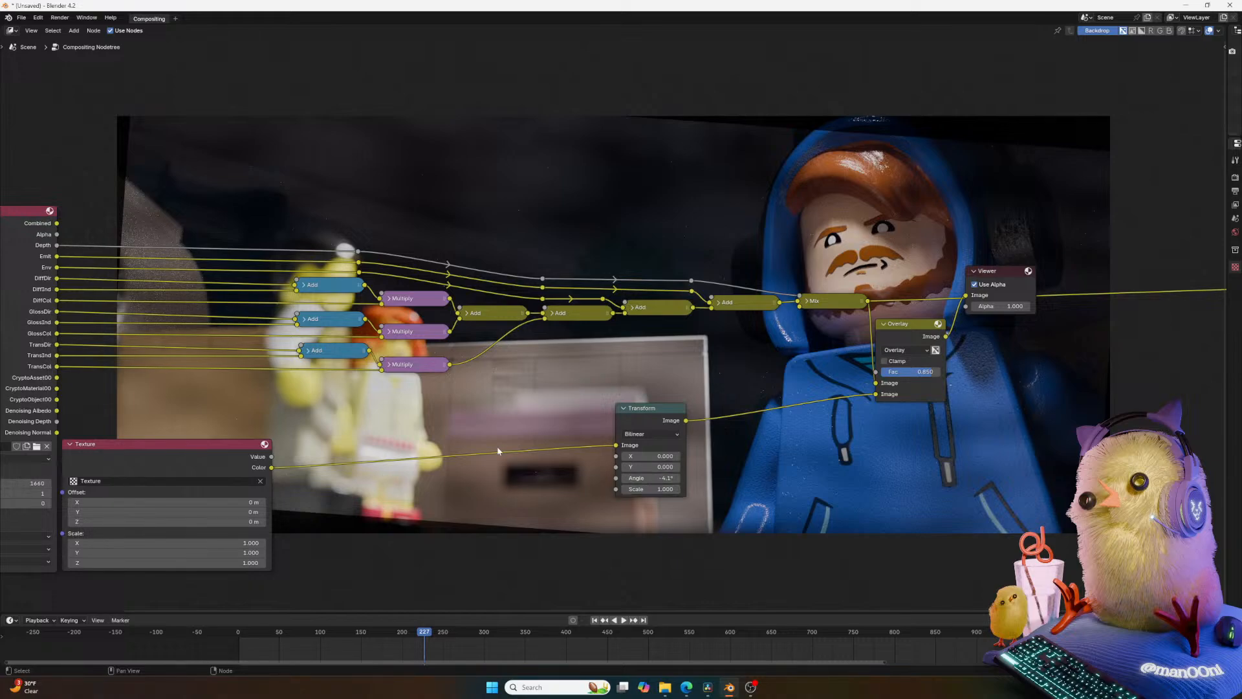
# Stretch the streak texture by setting the Texture node's scale to about 8.92 in X and -0.38 in Y.
pyautogui.moveTo(156, 542); pyautogui.dragTo(12, 549)
pyautogui.moveTo(149, 552); pyautogui.dragTo(246, 542)
pyautogui.press('Escape')
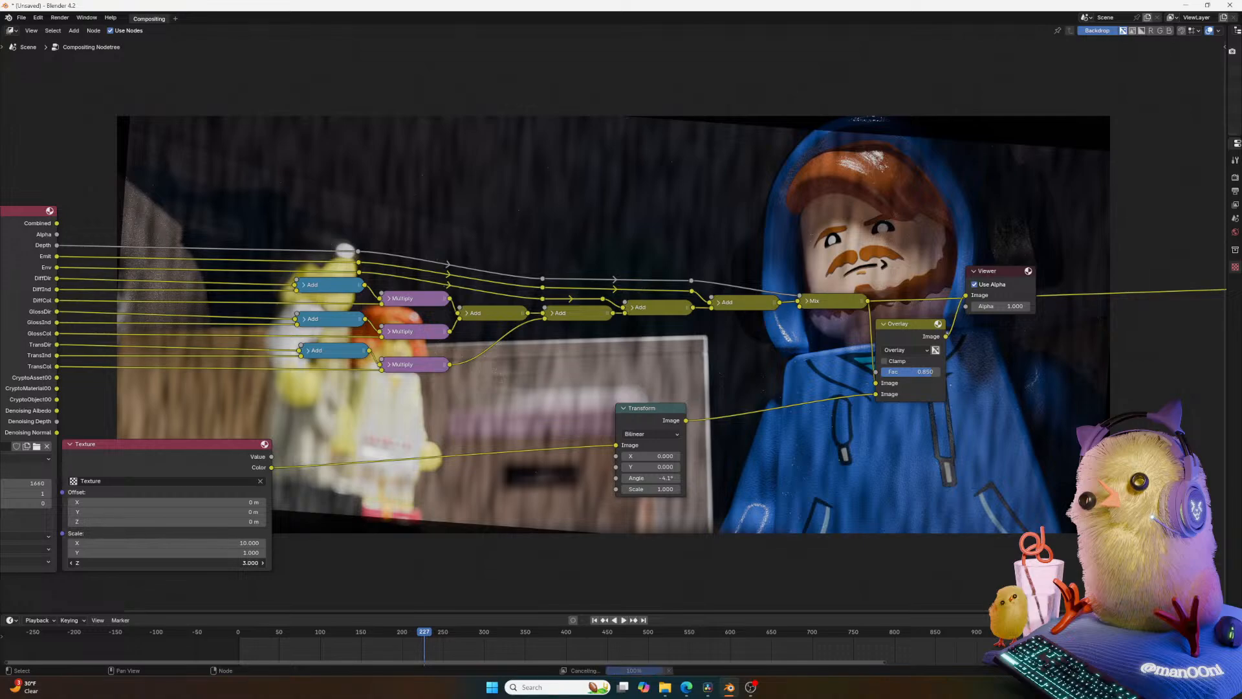
pyautogui.press('Escape')
pyautogui.moveTo(177, 553); pyautogui.dragTo(211, 554)
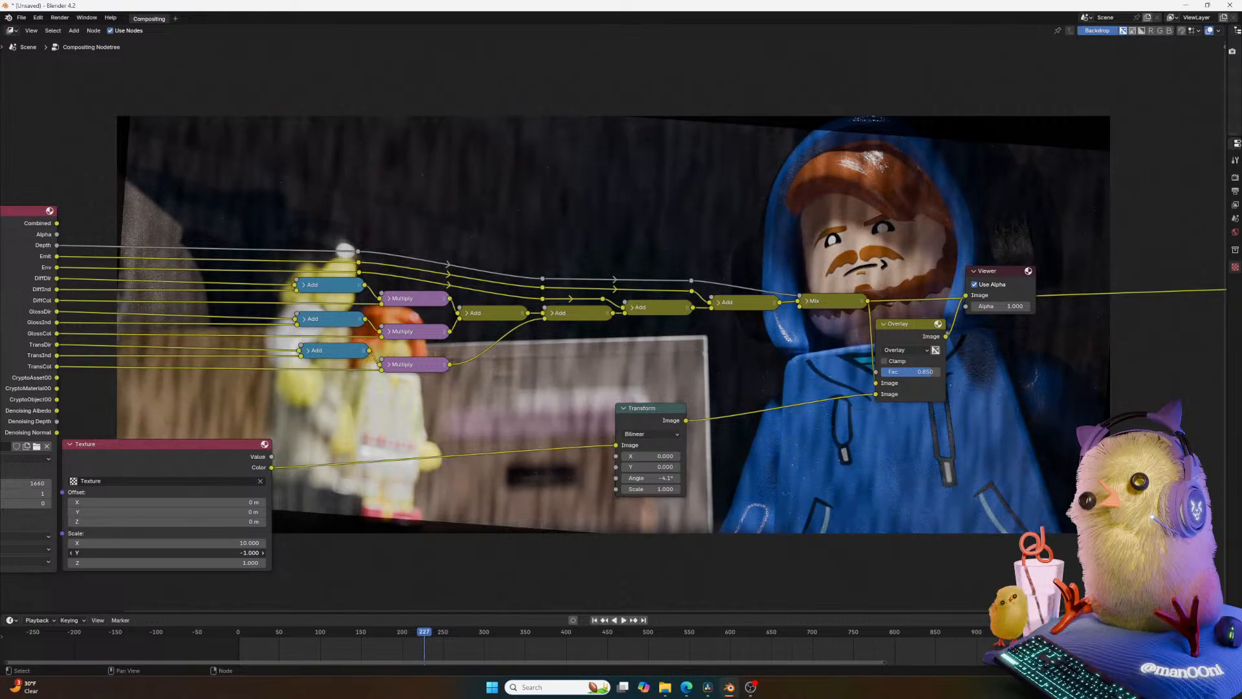
pyautogui.moveTo(167, 552)
pyautogui.keyDown('shift'); pyautogui.mouseDown()
pyautogui.moveTo(190, 553)
pyautogui.moveTo(150, 546)
pyautogui.mouseUp(); pyautogui.keyUp('shift')
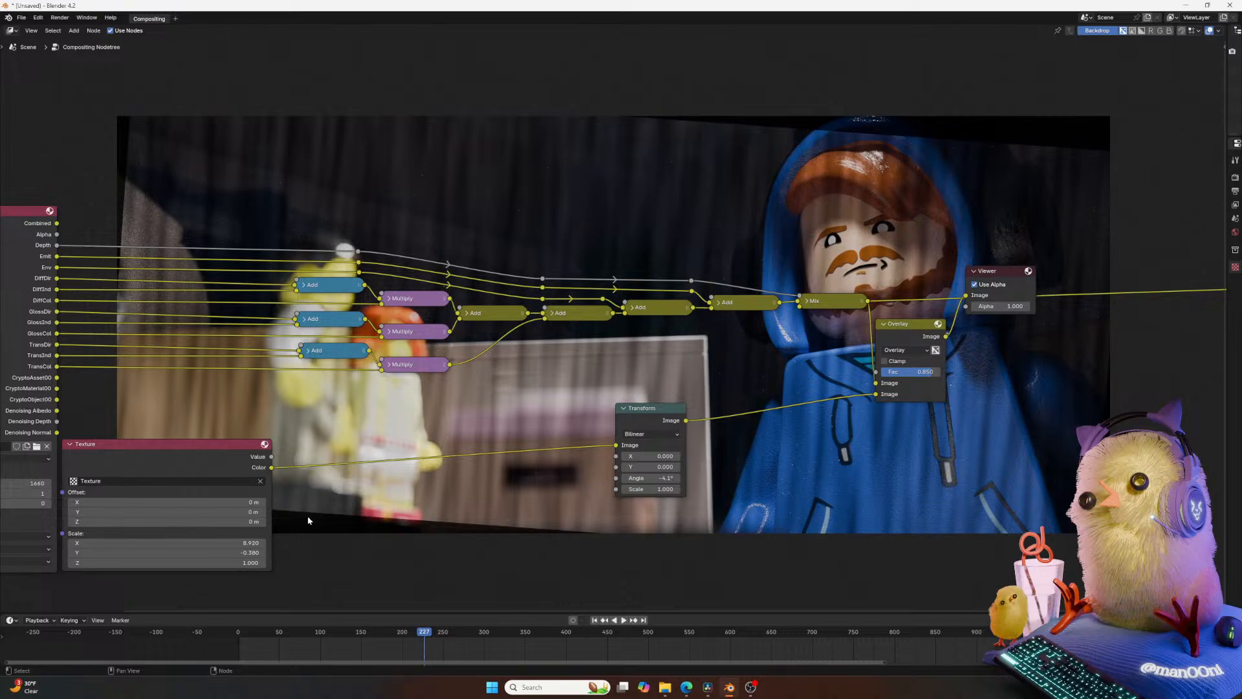
# Preview the Texture node alone and feed its Value output into the Transform node's Image input.
pyautogui.moveTo(272, 467); pyautogui.dragTo(482, 451)
pyautogui.keyDown('ctrl'); pyautogui.keyDown('shift'); pyautogui.click(249, 461); pyautogui.keyUp('shift'); pyautogui.keyUp('ctrl')
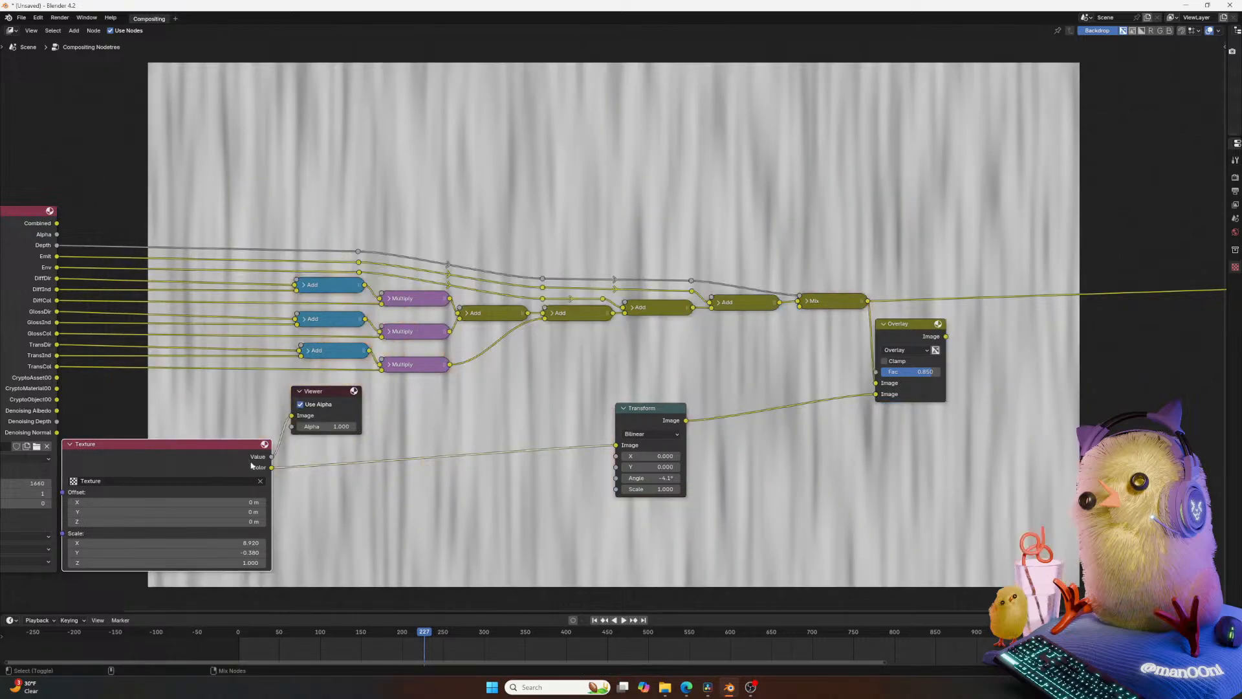
pyautogui.moveTo(272, 456); pyautogui.dragTo(439, 496)
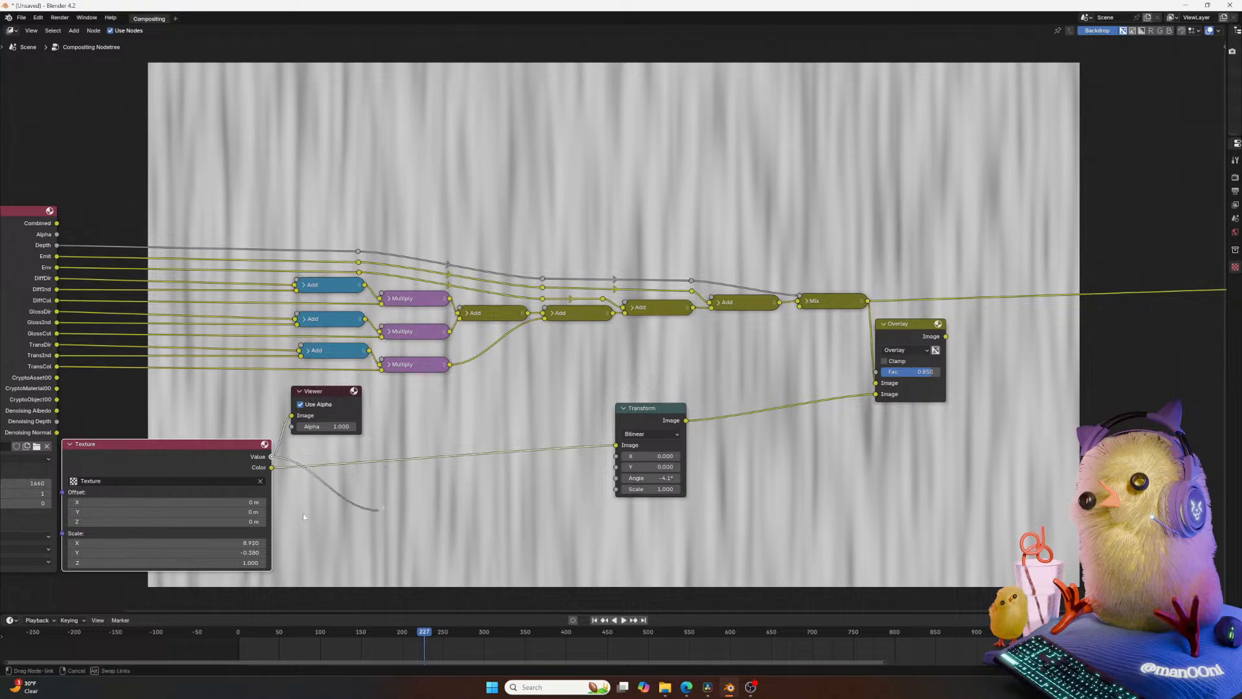
pyautogui.moveTo(317, 490); pyautogui.dragTo(625, 445)
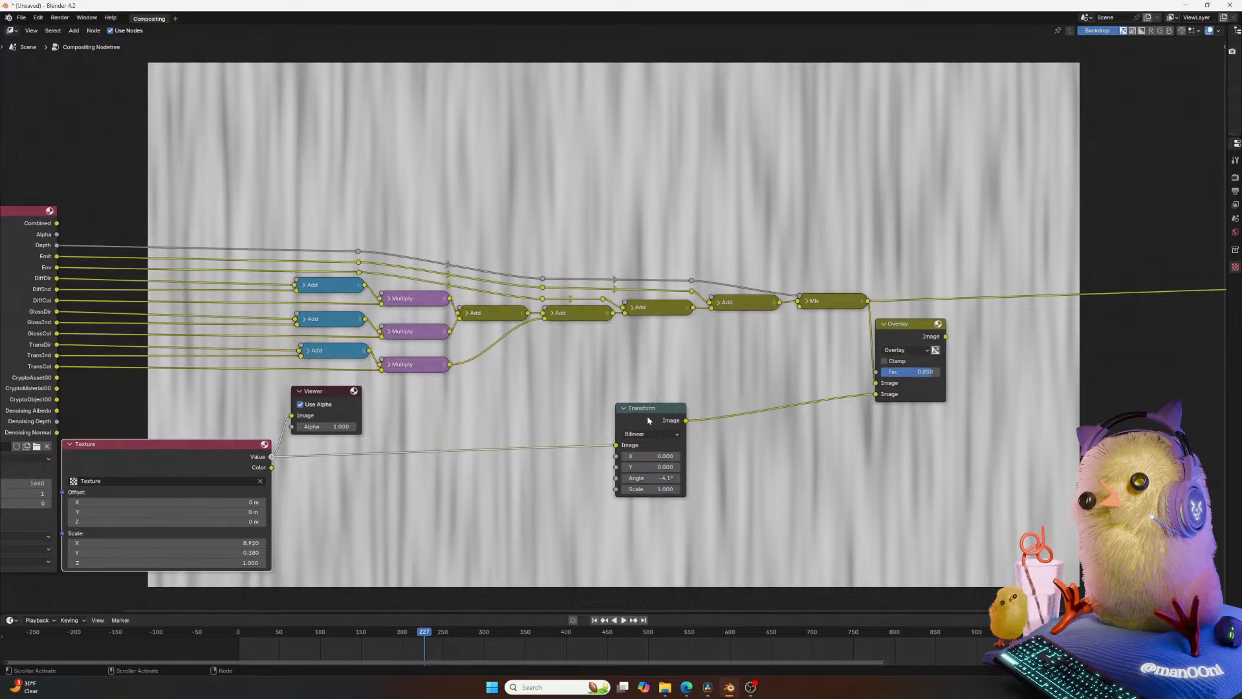
# Move the Transform node beside the Texture node, and preview the Overlay node's result.
pyautogui.scroll(1, 647, 420)
pyautogui.keyDown('ctrl'); pyautogui.keyDown('shift'); pyautogui.click(666, 432); pyautogui.keyUp('shift'); pyautogui.keyUp('ctrl')
pyautogui.moveTo(662, 435); pyautogui.dragTo(240, 447)
pyautogui.moveTo(737, 436); pyautogui.dragTo(498, 481, button='middle')
pyautogui.keyDown('ctrl'); pyautogui.keyDown('shift'); pyautogui.click(657, 327); pyautogui.keyUp('shift'); pyautogui.keyUp('ctrl')
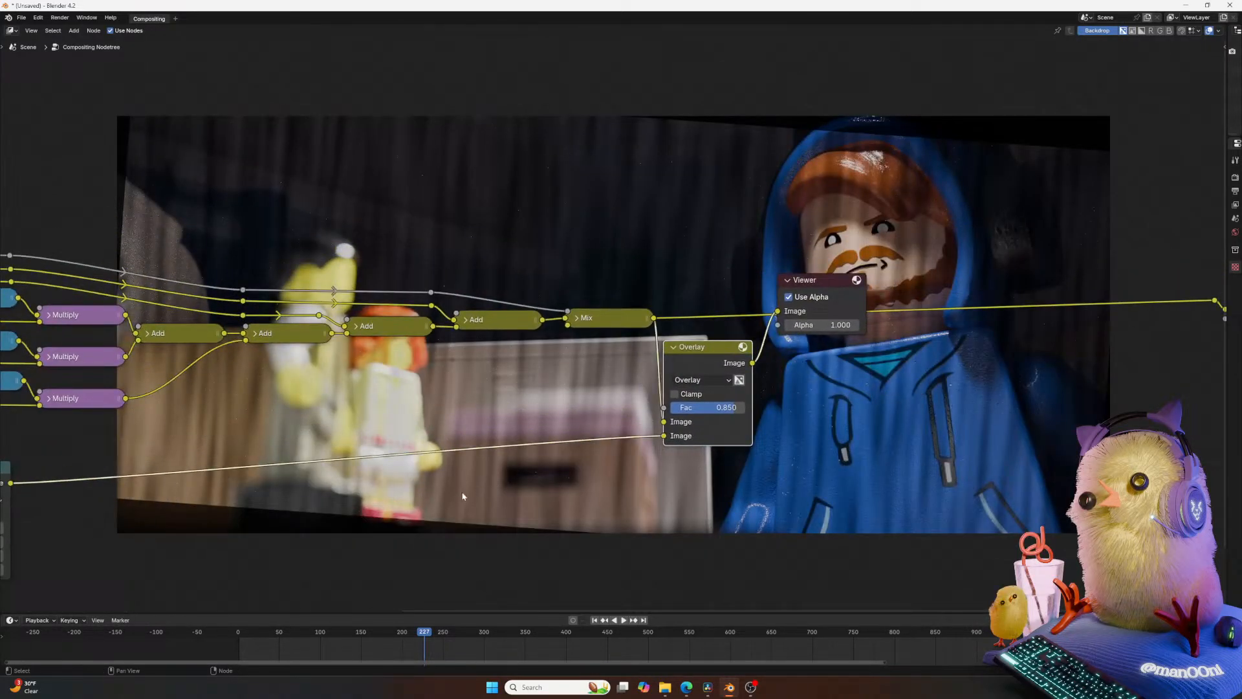
# Set the Overlay node's Fac to about 0.475 and shift the node closer to the Mix node.
pyautogui.scroll(-2, 467, 491)
pyautogui.scroll(1, 685, 458)
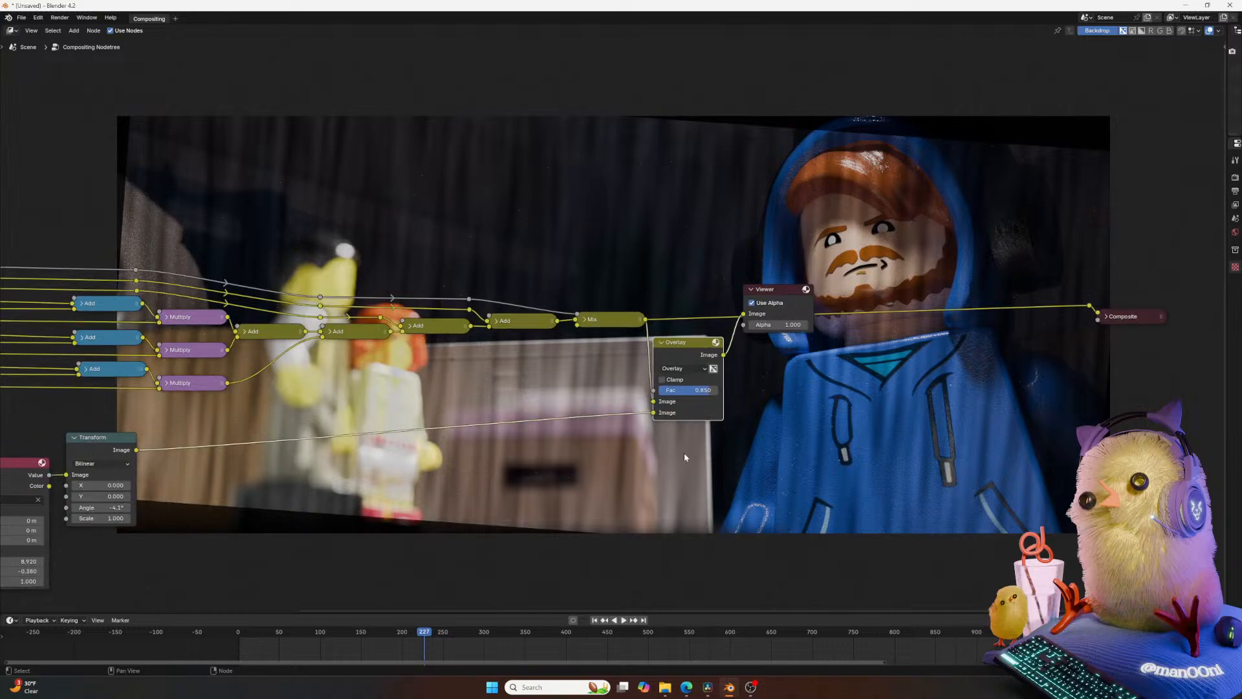
pyautogui.moveTo(708, 394); pyautogui.dragTo(685, 394)
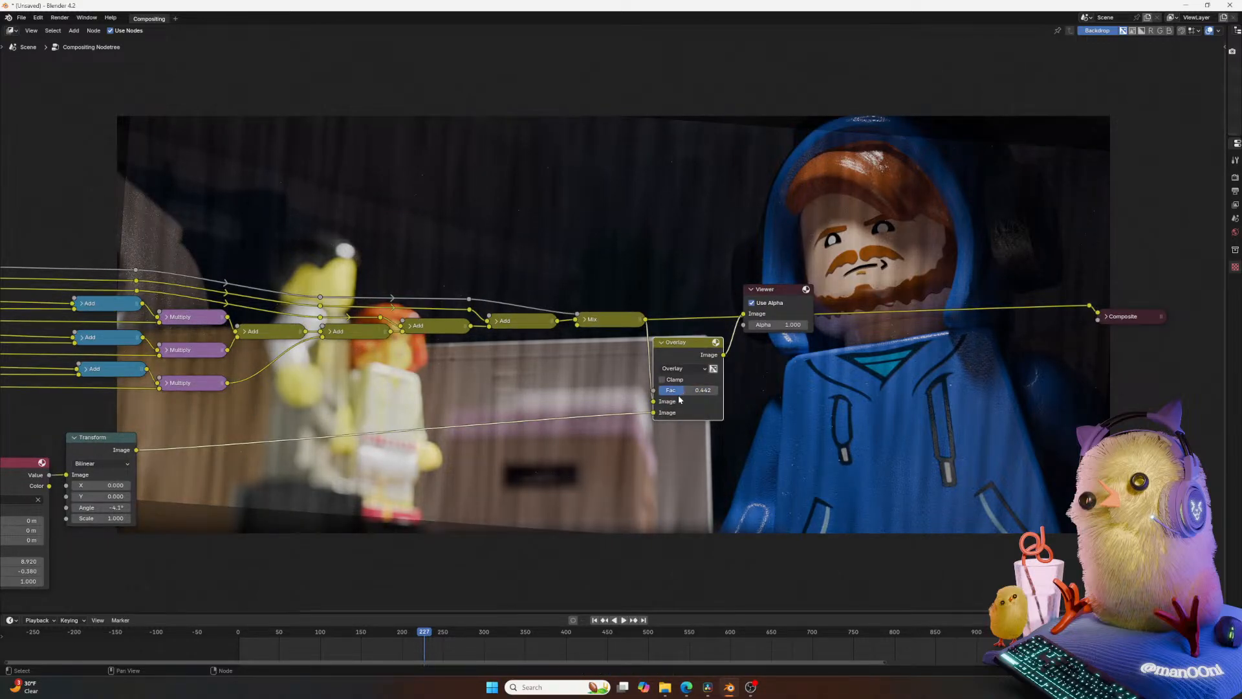
pyautogui.moveTo(680, 400)
pyautogui.mouseDown()
pyautogui.moveTo(650, 402)
pyautogui.moveTo(670, 392)
pyautogui.mouseUp()
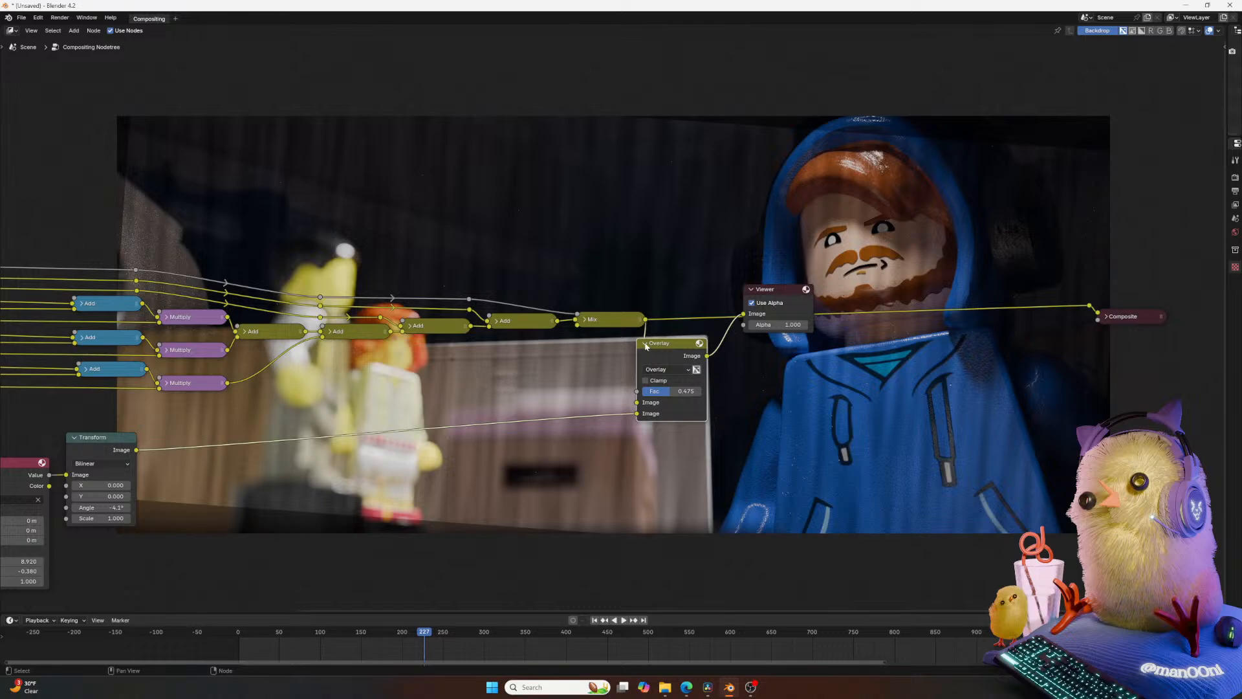
# Add a Box Mask node below the link between the Transform and Overlay nodes.
pyautogui.moveTo(589, 397); pyautogui.dragTo(678, 316, button='middle')
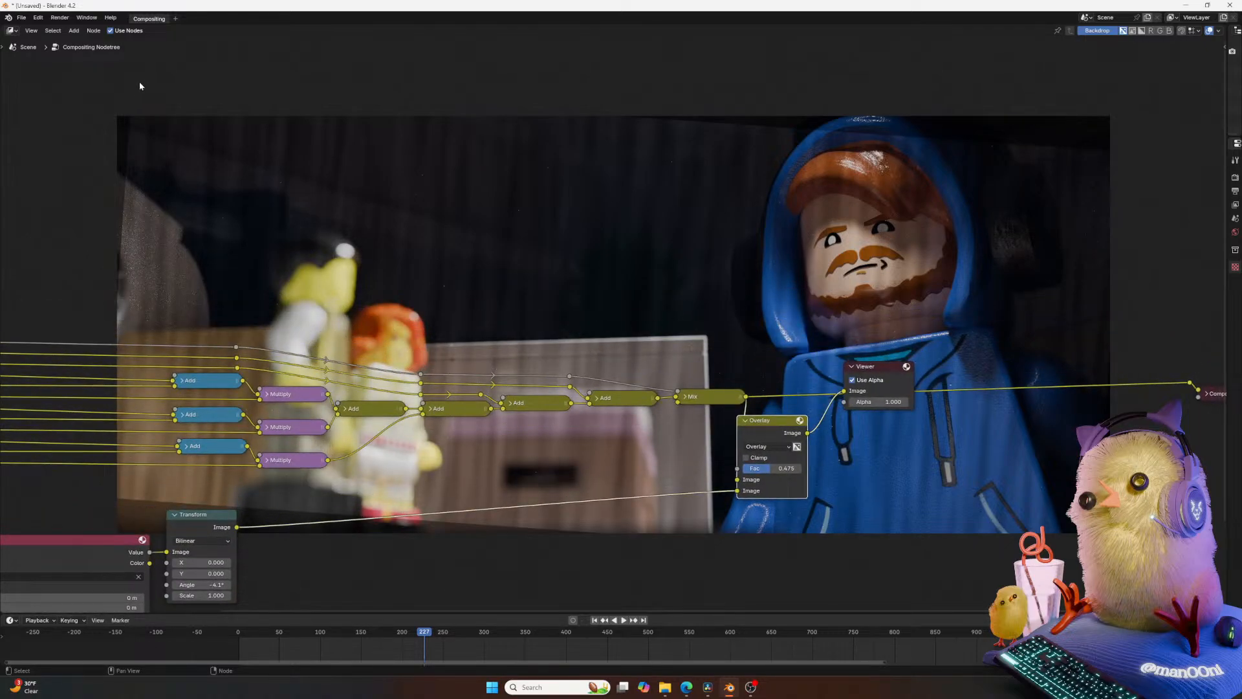
pyautogui.hotkey('shift', 'a')
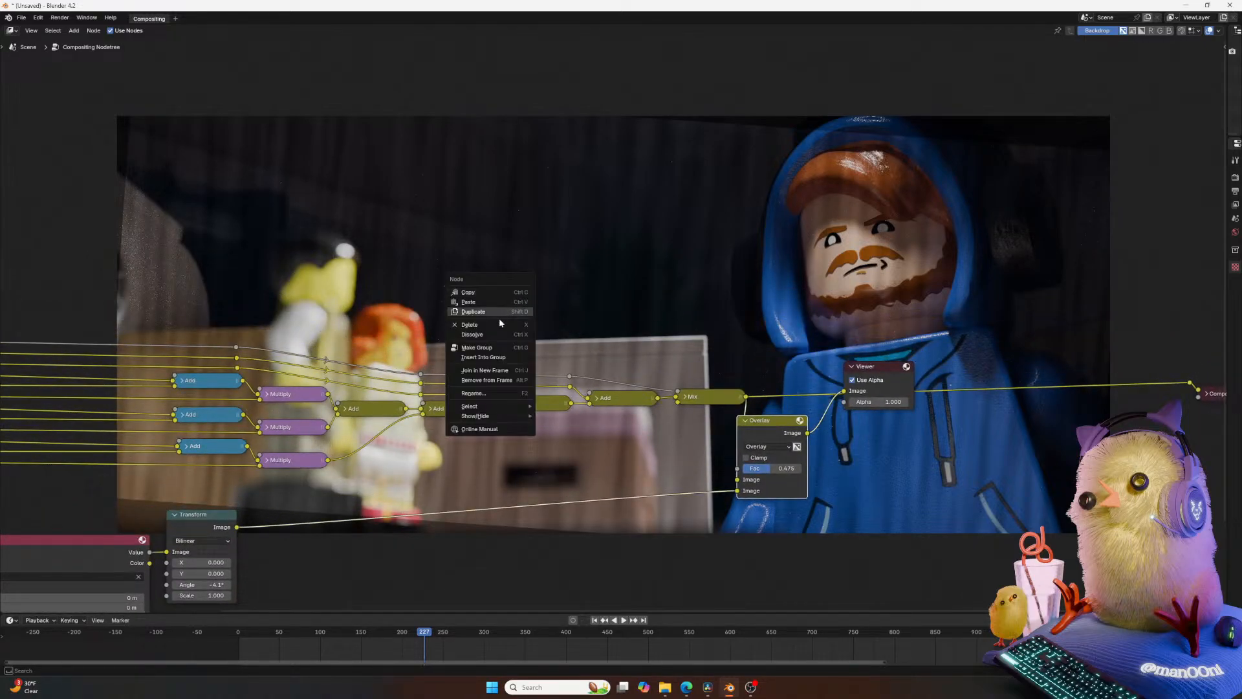
pyautogui.hotkey('shift', 'a')
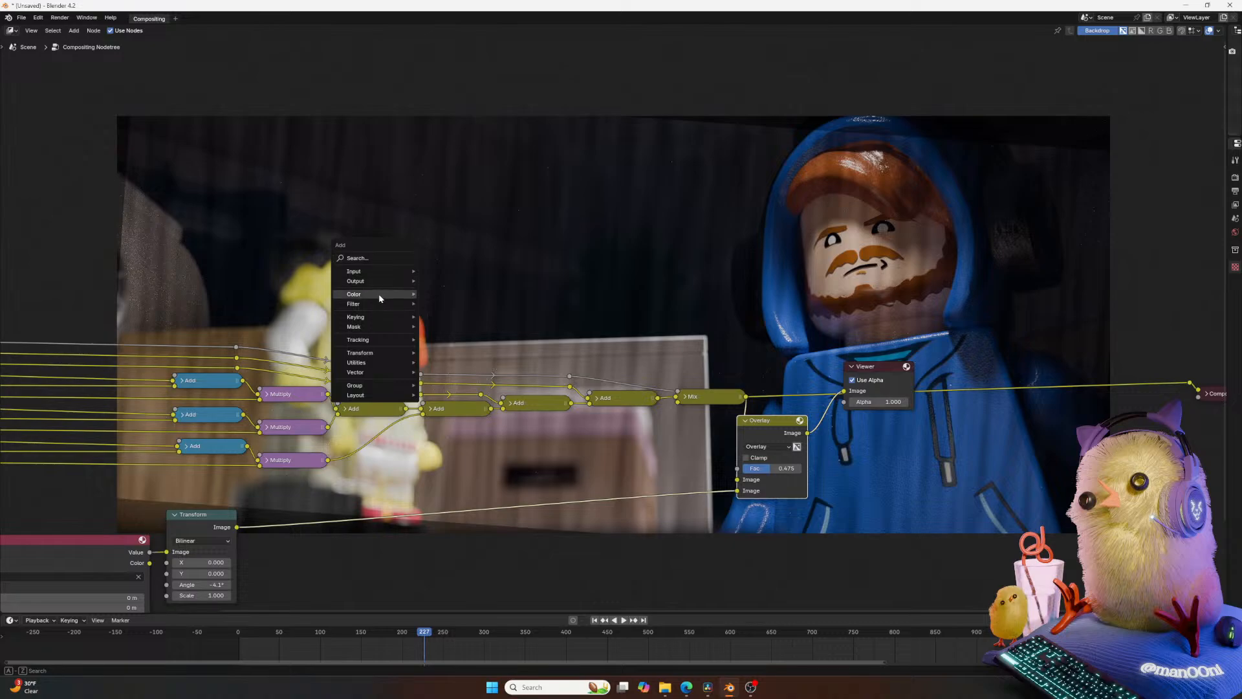
pyautogui.moveTo(363, 332)
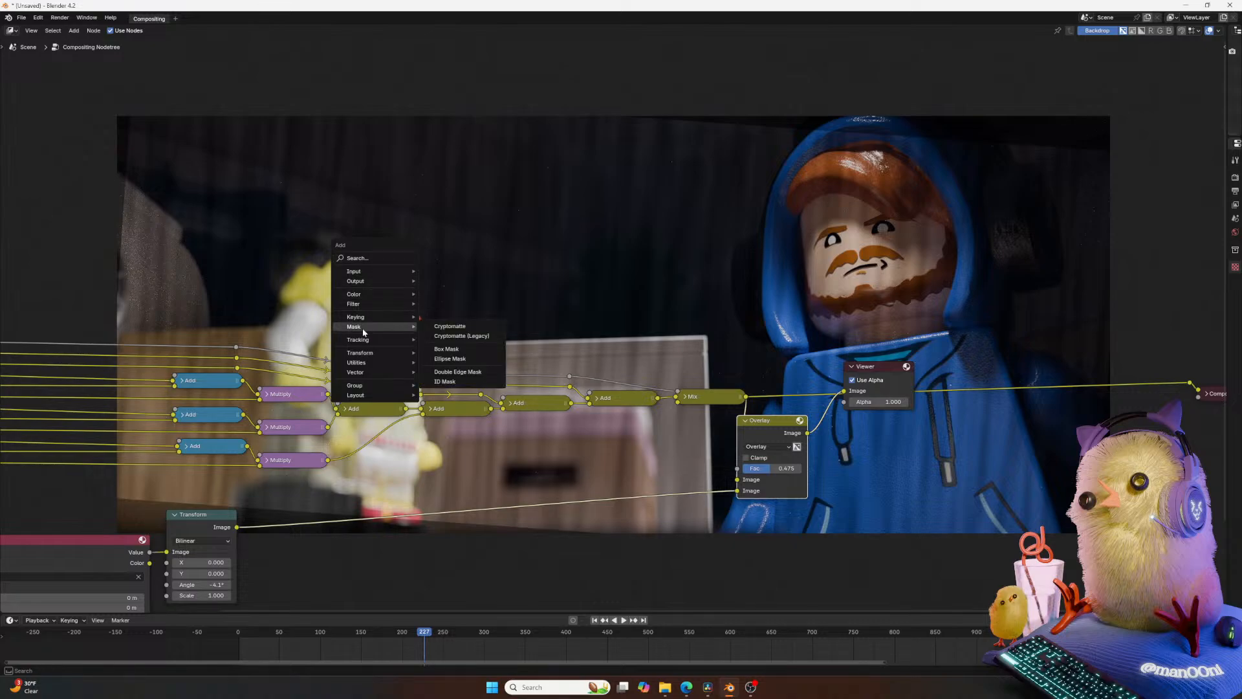
pyautogui.click(466, 350)
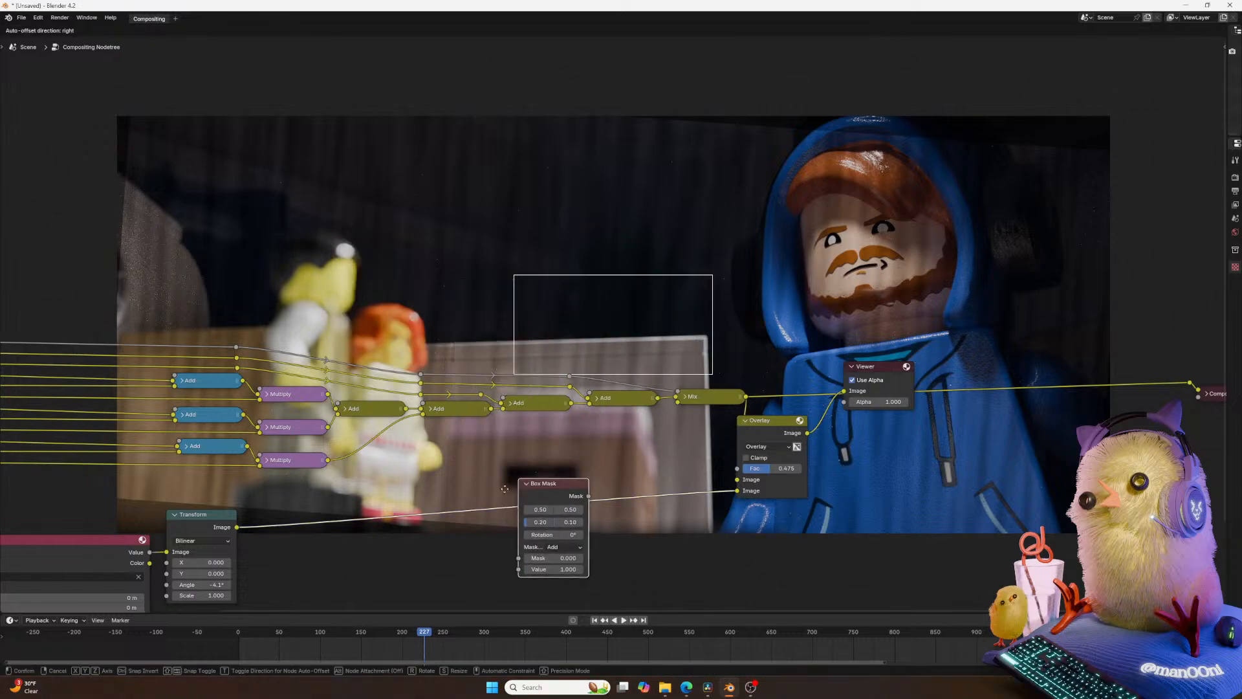
pyautogui.click(477, 478)
pyautogui.moveTo(477, 478); pyautogui.dragTo(539, 405, button='middle')
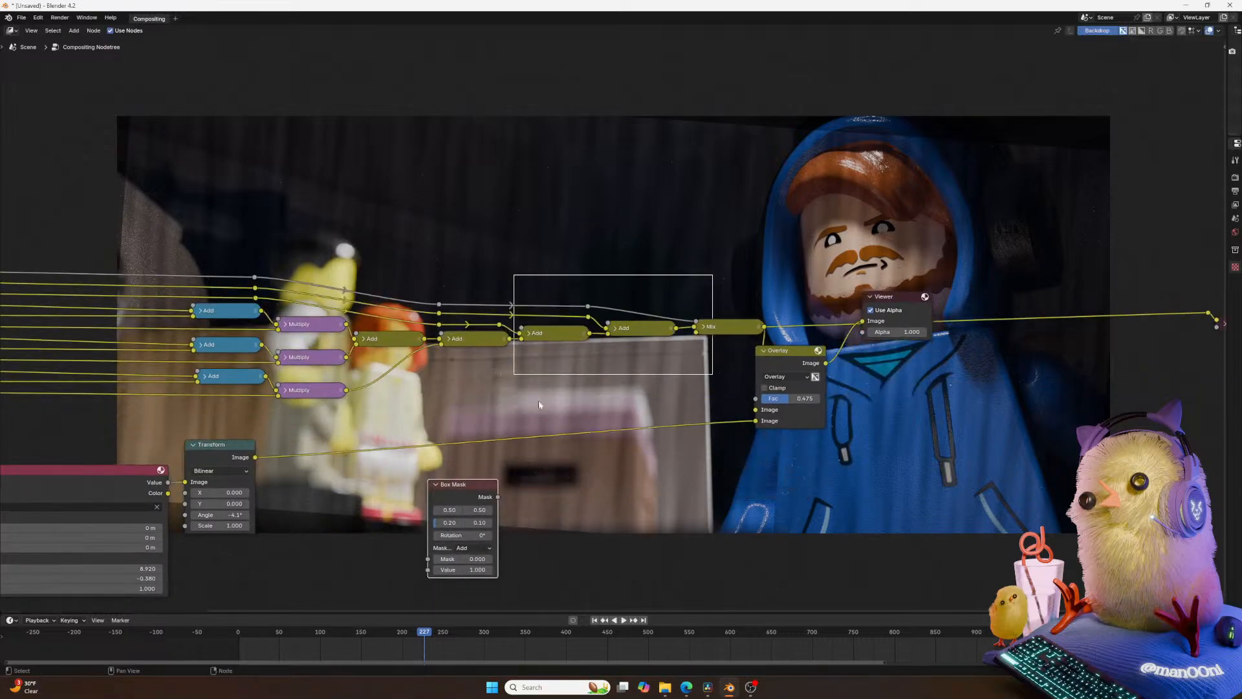
# Preview the Box Mask output alone, and switch the viewer back to the Overlay result.
pyautogui.keyDown('ctrl'); pyautogui.keyDown('shift'); pyautogui.click(469, 484); pyautogui.keyUp('shift'); pyautogui.keyUp('ctrl')
pyautogui.moveTo(800, 395); pyautogui.dragTo(554, 437, button='middle')
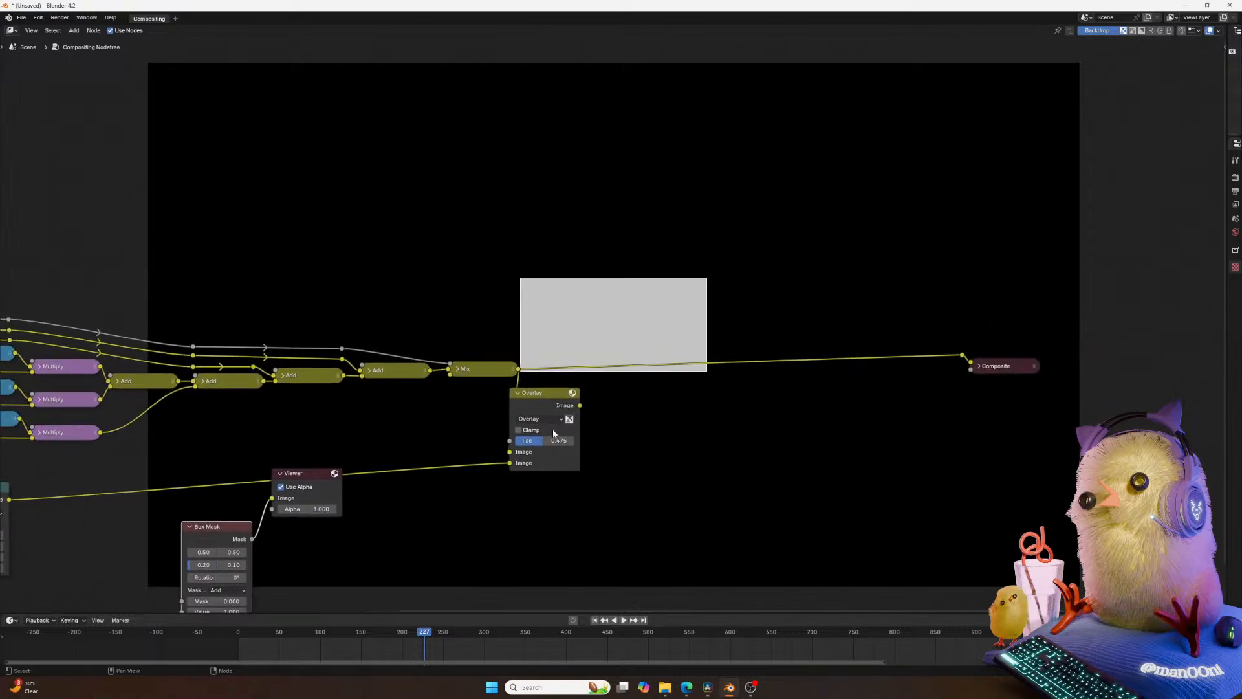
pyautogui.keyDown('ctrl'); pyautogui.keyDown('shift'); pyautogui.click(575, 408); pyautogui.keyUp('shift'); pyautogui.keyUp('ctrl')
pyautogui.moveTo(272, 501); pyautogui.dragTo(368, 486, button='middle')
# Rotate the Box Mask to about 23.6°, size it 0.93 by 0.32, and position it at 0.43, 0.55 while previewing the mask.
pyautogui.moveTo(326, 508); pyautogui.dragTo(381, 532)
pyautogui.hotkey('ctrl', 'z')
pyautogui.hotkey('ctrl', 'z')
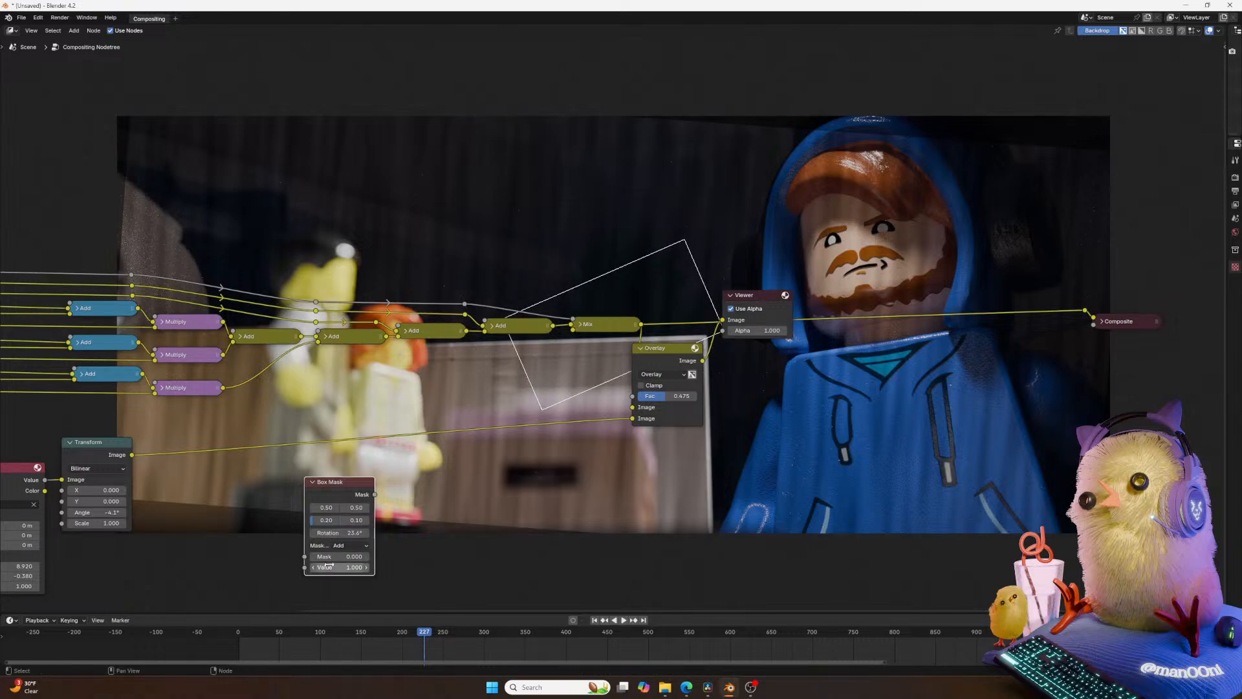
pyautogui.hotkey('ctrl', 'z')
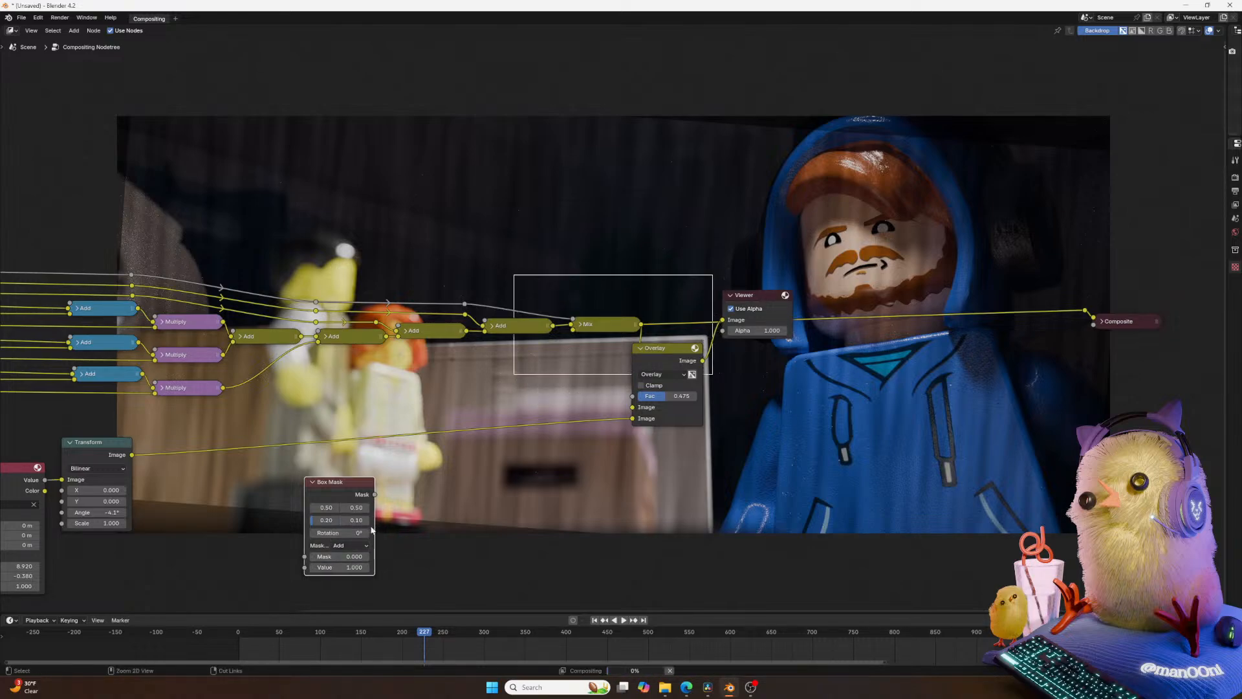
pyautogui.hotkey('ctrl', 'shift', 'z')
pyautogui.moveTo(325, 519); pyautogui.dragTo(382, 520)
pyautogui.hotkey('ctrl', 'z')
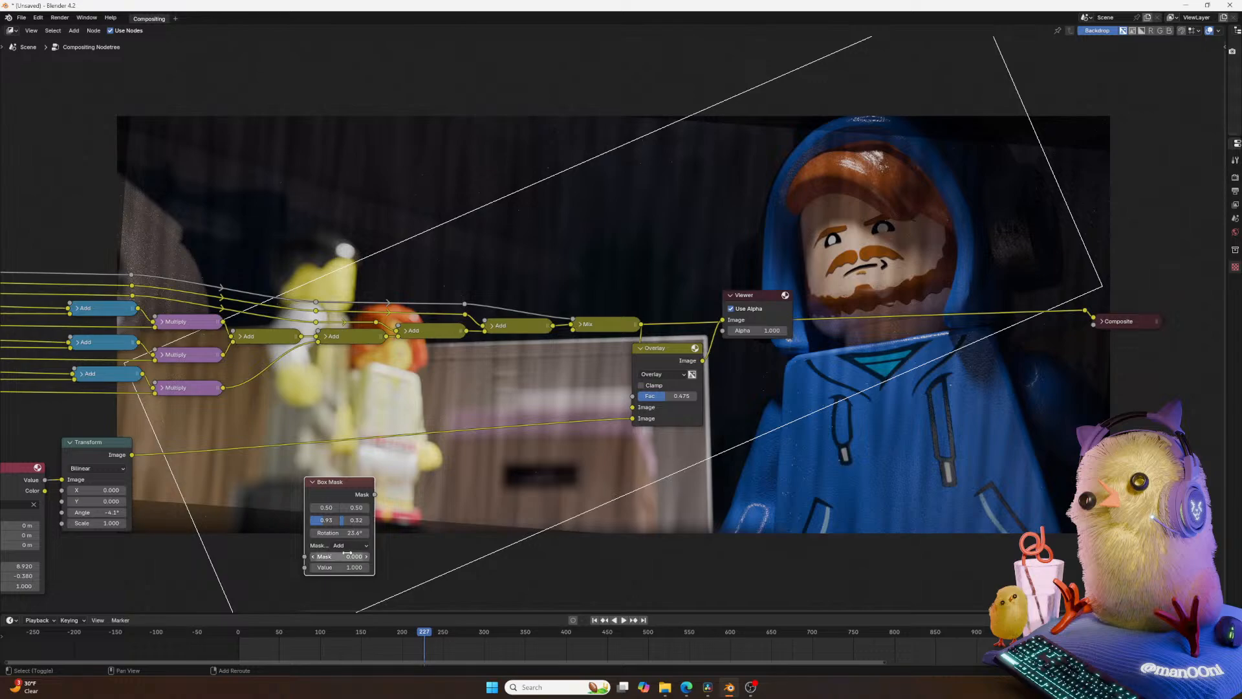
pyautogui.keyDown('ctrl'); pyautogui.keyDown('shift'); pyautogui.click(359, 492); pyautogui.keyUp('shift'); pyautogui.keyUp('ctrl')
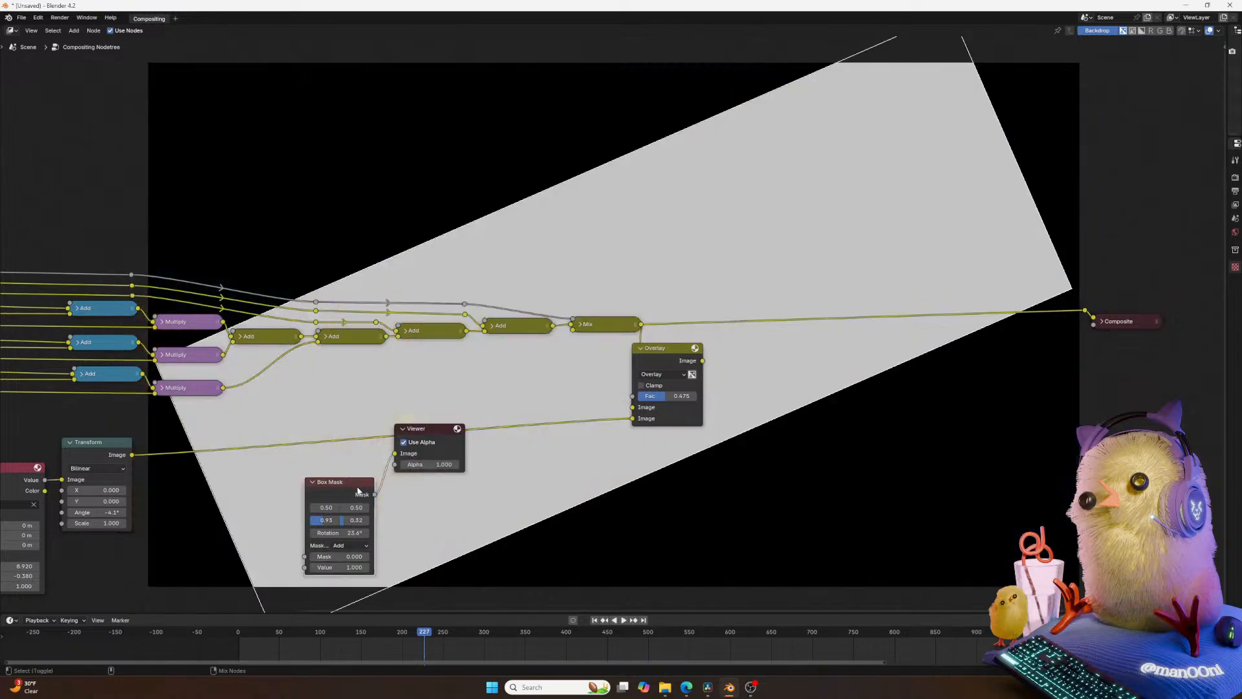
pyautogui.moveTo(326, 508); pyautogui.dragTo(364, 507)
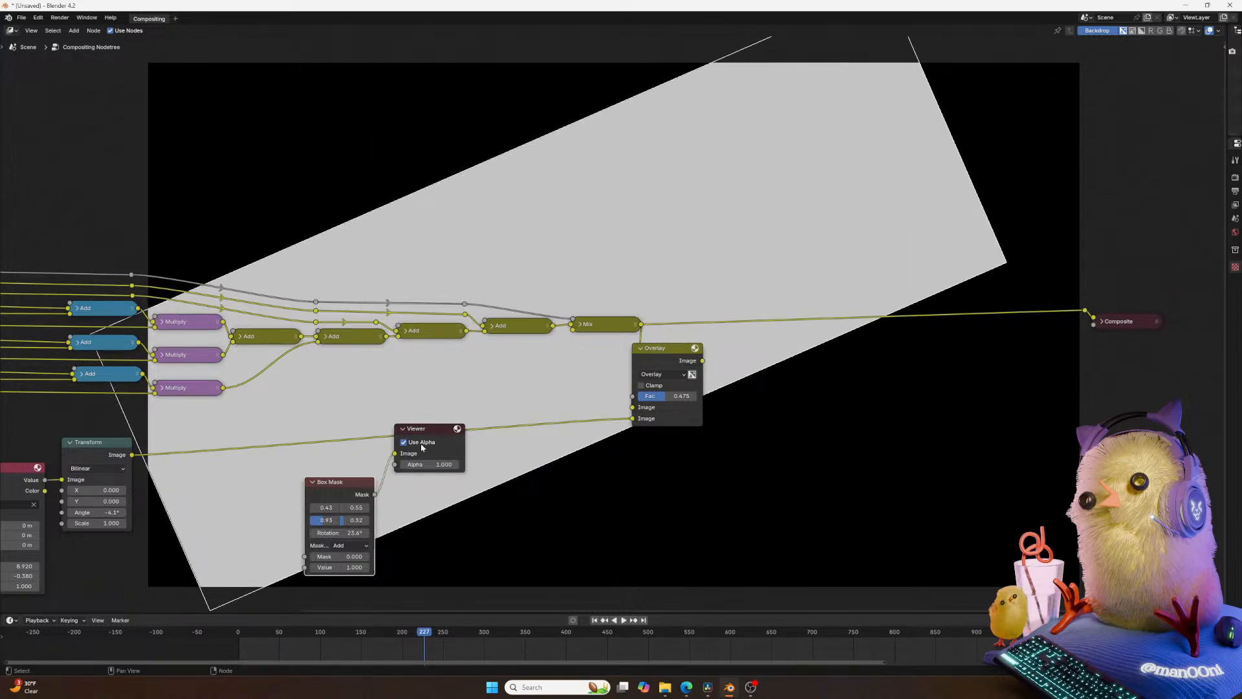
# Add a Blur node between the Box Mask and the Viewer.
pyautogui.hotkey('shift', 'a')
pyautogui.write('b')
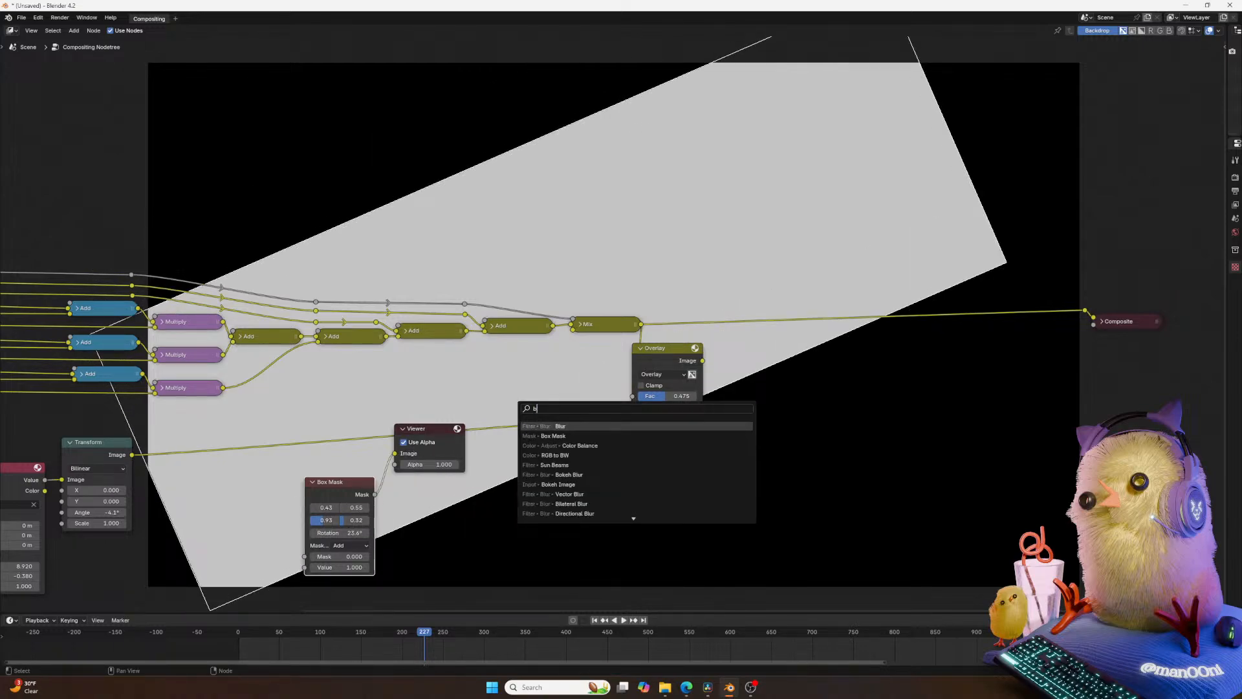
pyautogui.press('Down')
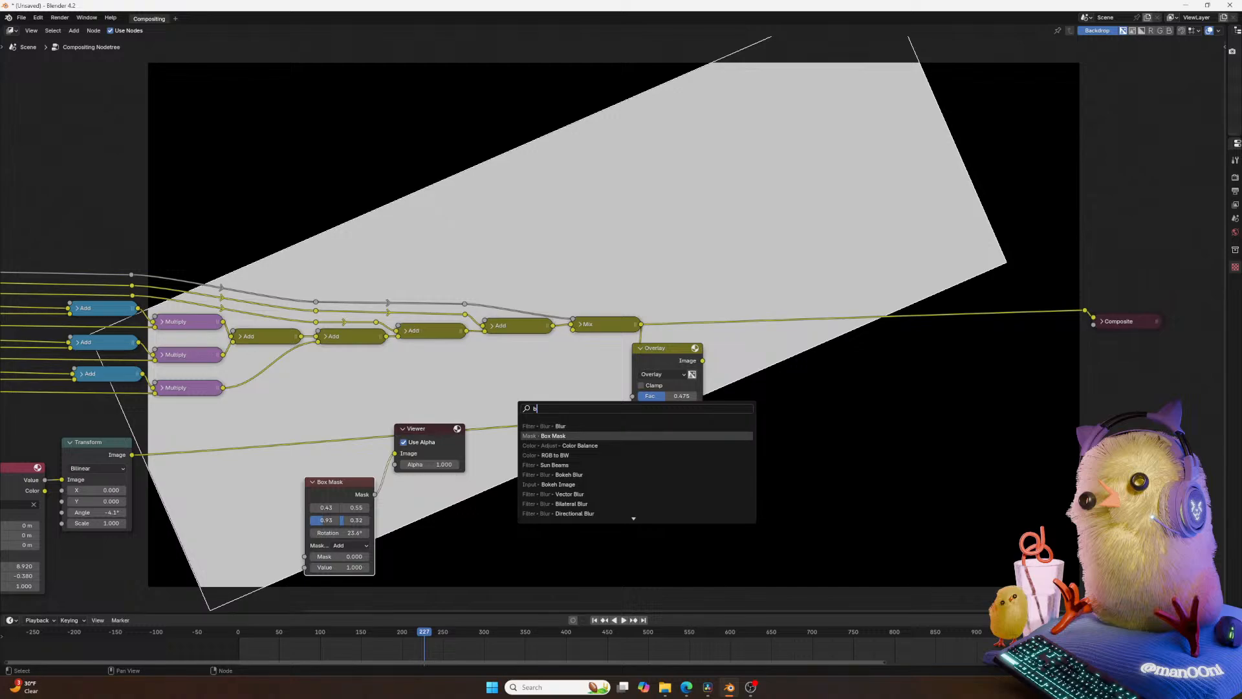
pyautogui.click(595, 426)
pyautogui.click(424, 479)
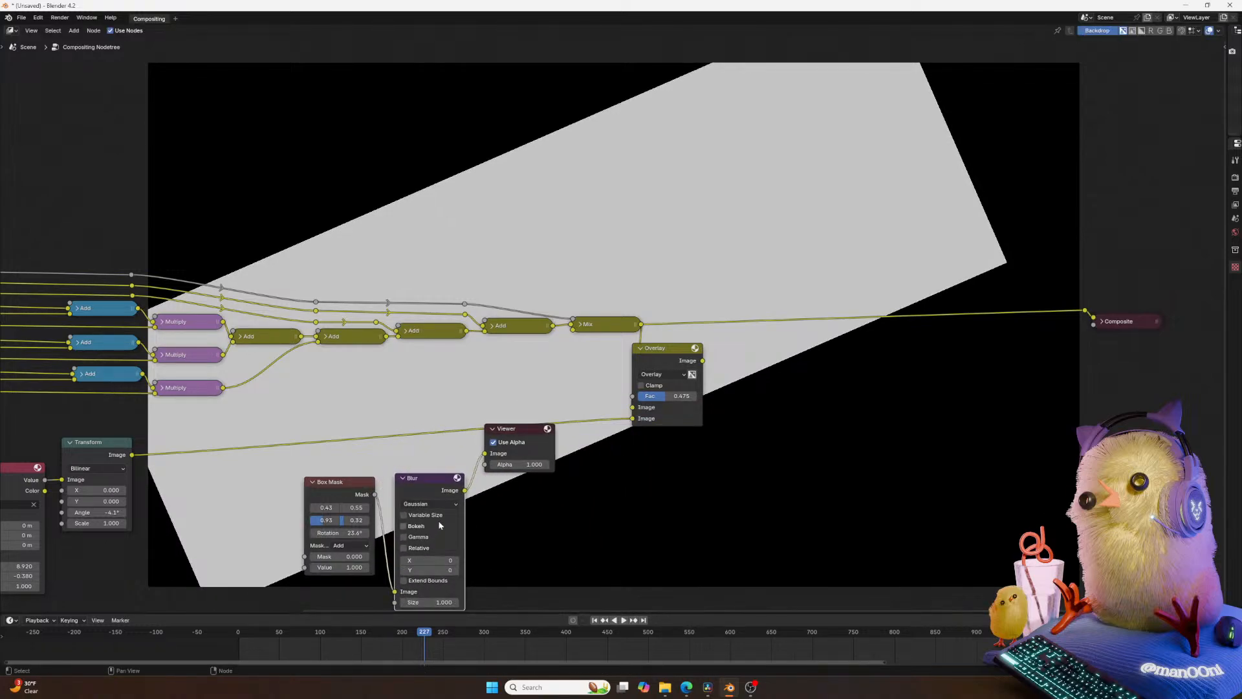
# Enable Variable Size on the Blur node and set its X and Y blur to about 137.
pyautogui.moveTo(441, 602); pyautogui.dragTo(420, 602)
pyautogui.hotkey('ctrl', 'z')
pyautogui.click(405, 526)
pyautogui.click(440, 514)
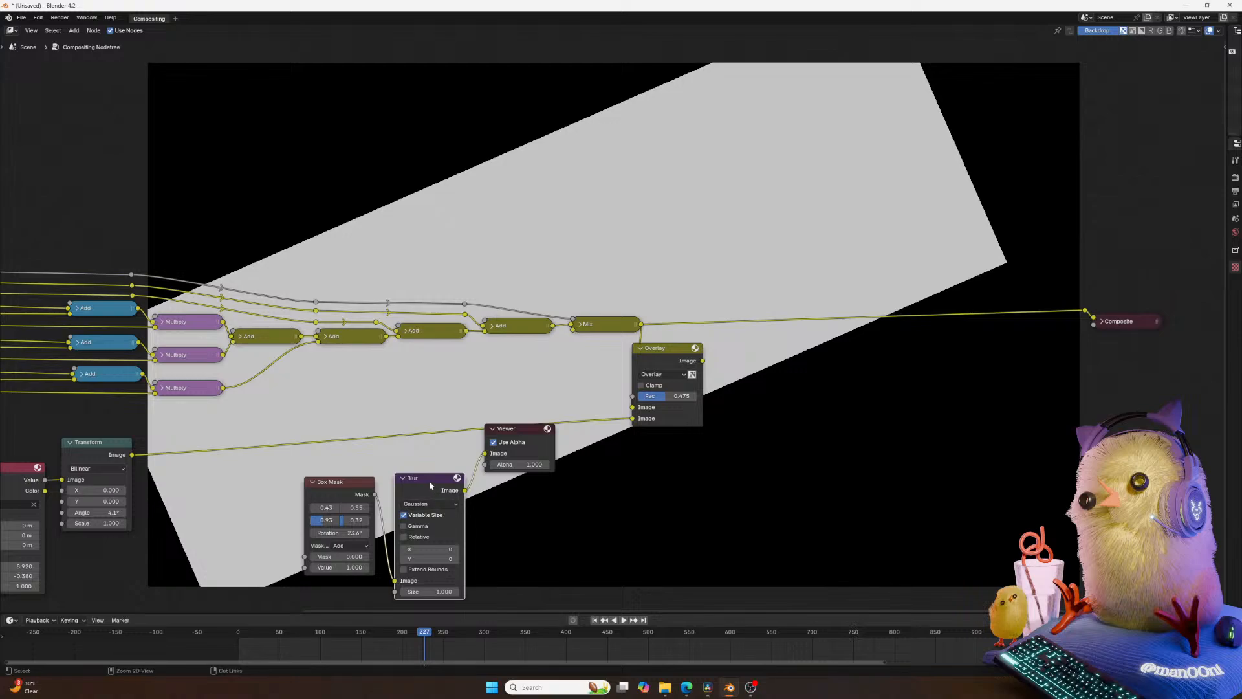
pyautogui.moveTo(438, 550); pyautogui.dragTo(492, 559)
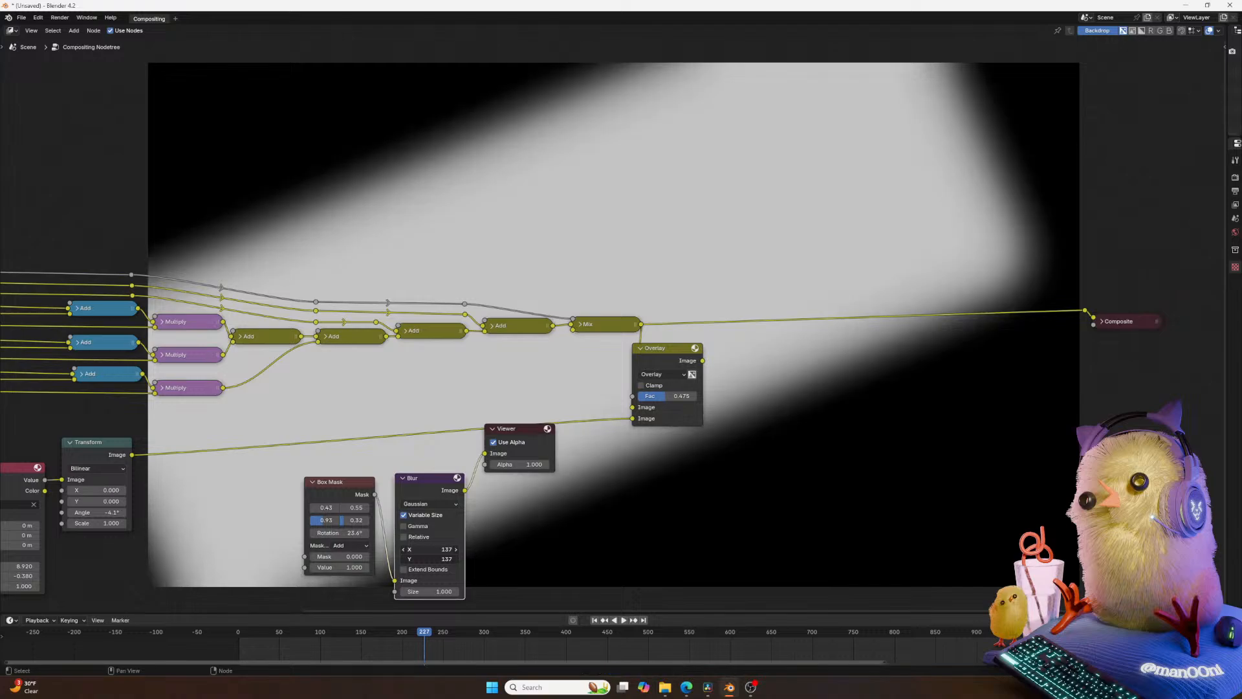
# Move the Box Mask and Blur nodes closer to the Transform node, and collapse the Blur node.
pyautogui.moveTo(336, 483); pyautogui.dragTo(225, 498)
pyautogui.moveTo(408, 483); pyautogui.dragTo(322, 492)
pyautogui.click(344, 462)
pyautogui.moveTo(659, 363); pyautogui.dragTo(686, 363, button='middle')
# Connect the blurred mask to the Overlay node's Fac input and preview the Overlay result.
pyautogui.moveTo(407, 490); pyautogui.dragTo(553, 474)
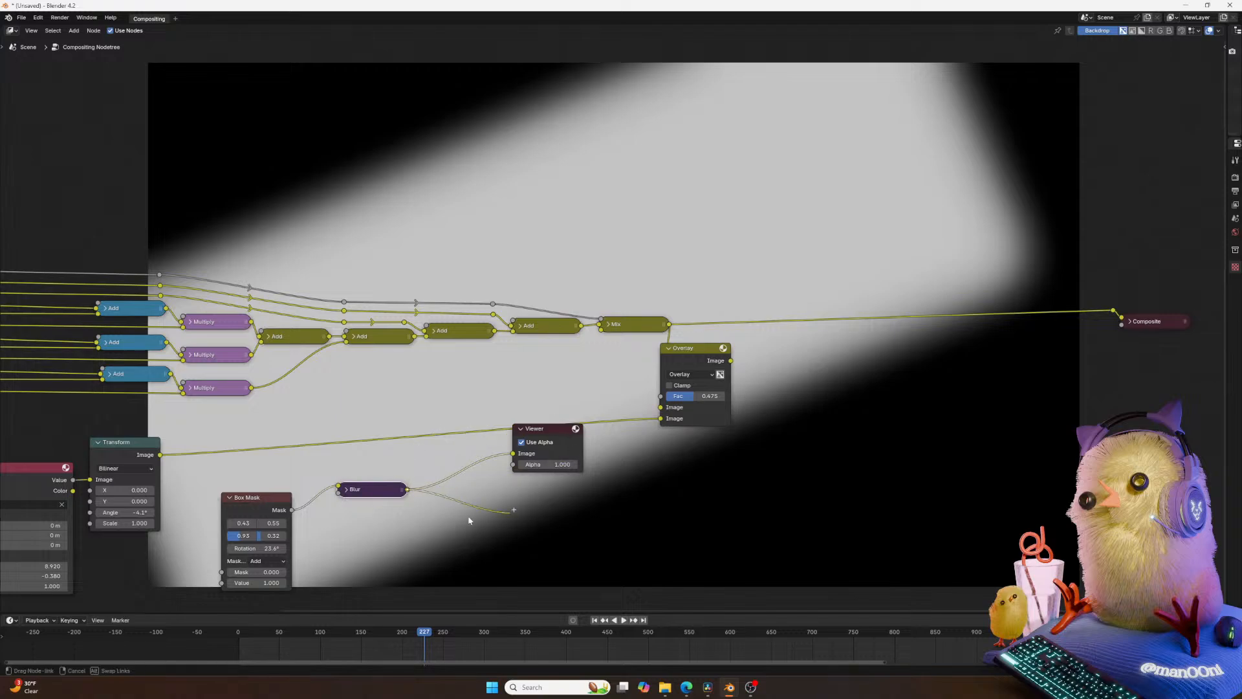
pyautogui.moveTo(400, 432); pyautogui.dragTo(660, 396)
pyautogui.keyDown('ctrl'); pyautogui.keyDown('shift'); pyautogui.click(680, 388); pyautogui.keyUp('shift'); pyautogui.keyUp('ctrl')
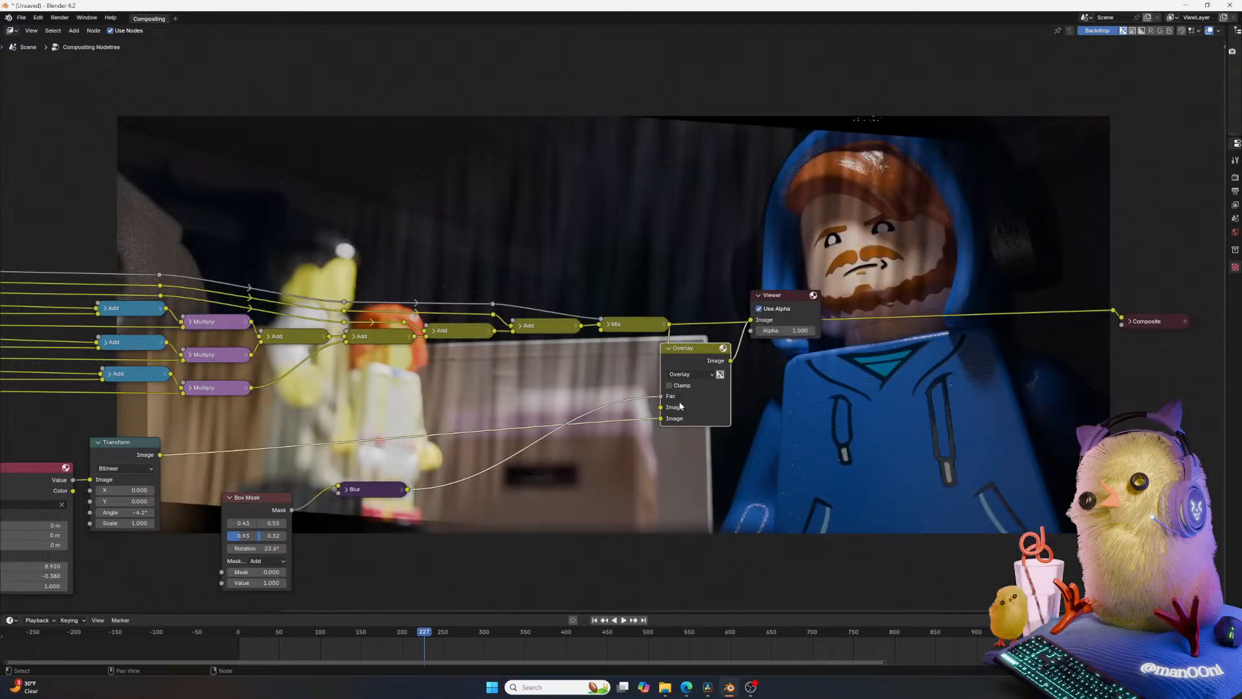
# Try swapping the Overlay node's image inputs, with the Transform output in the first and the Mix output in the second.
pyautogui.moveTo(661, 418); pyautogui.dragTo(674, 331)
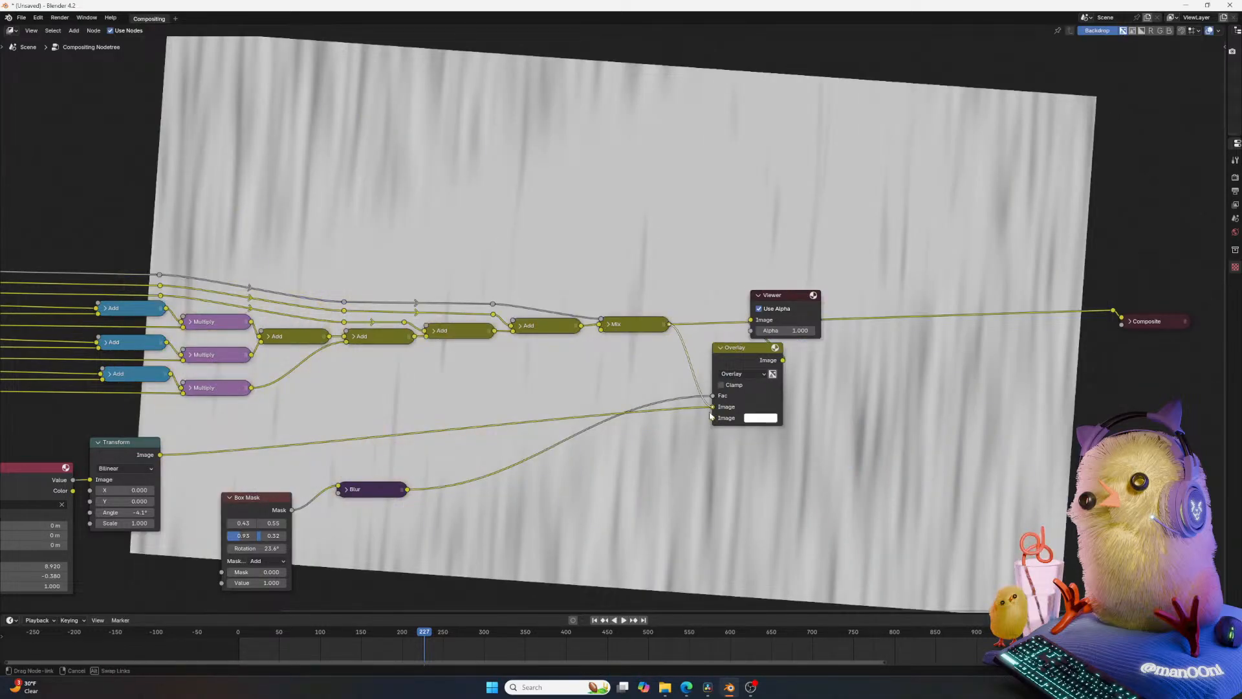
pyautogui.moveTo(711, 418); pyautogui.dragTo(712, 417)
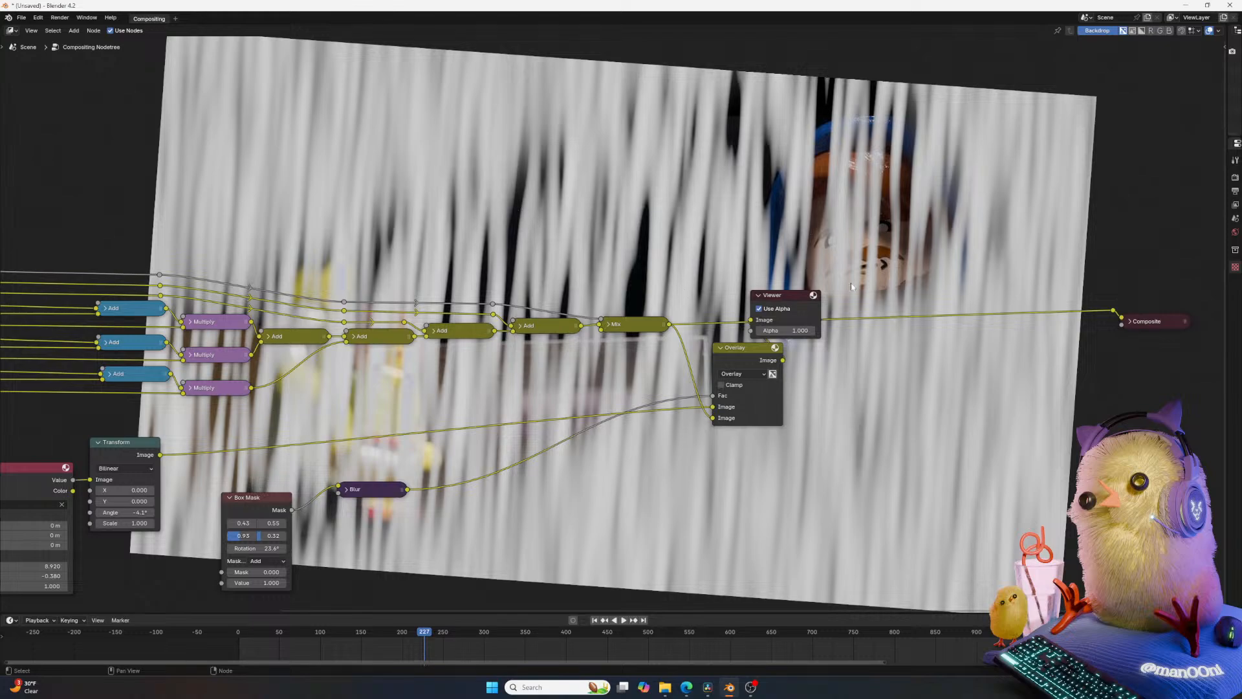
pyautogui.hotkey('ctrl', 'z')
pyautogui.hotkey('ctrl', 'z')
pyautogui.hotkey('ctrl', 'z')
pyautogui.hotkey('ctrl', 'z')
pyautogui.hotkey('ctrl', 'shift', 'z')
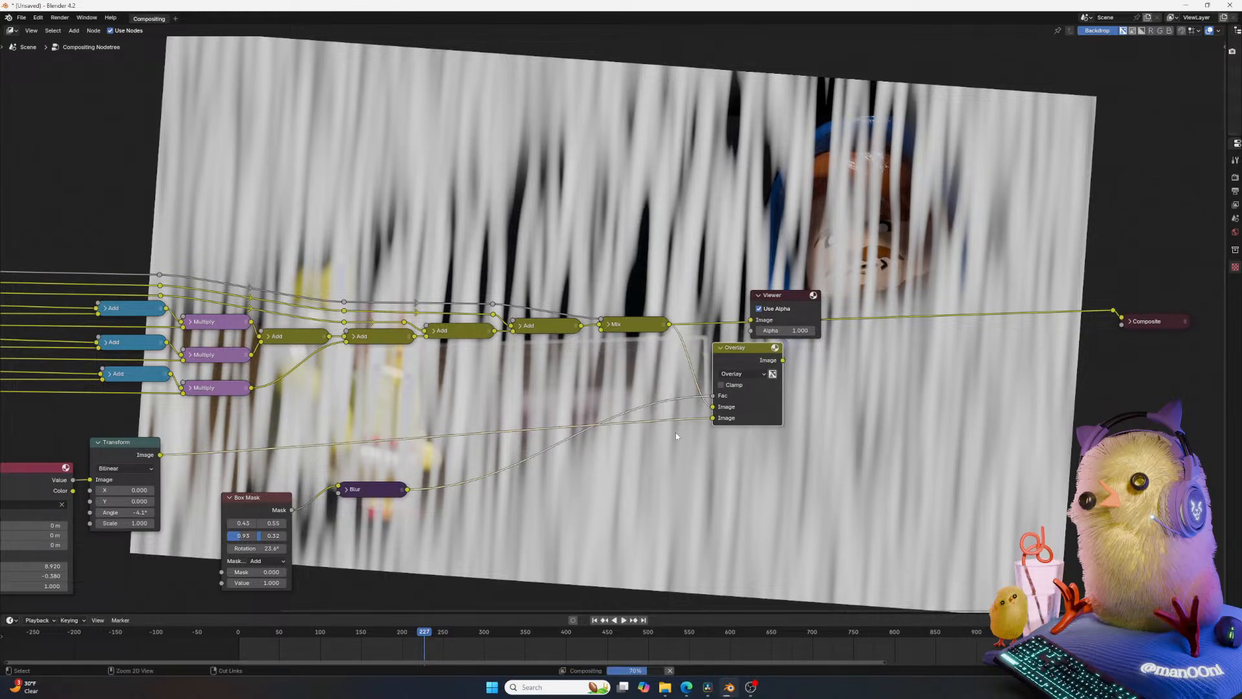
# Try adding an Invert Color node near the blurred mask link.
pyautogui.hotkey('shift', 'a')
pyautogui.write('inver')
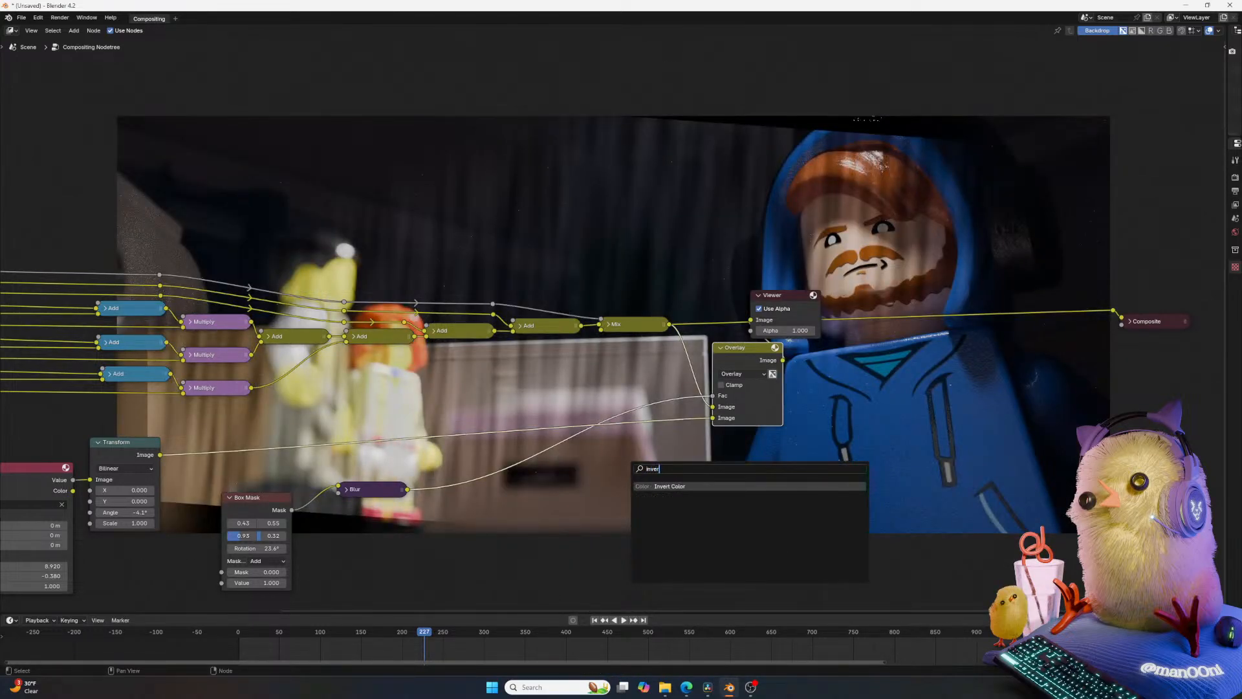
pyautogui.press('Return')
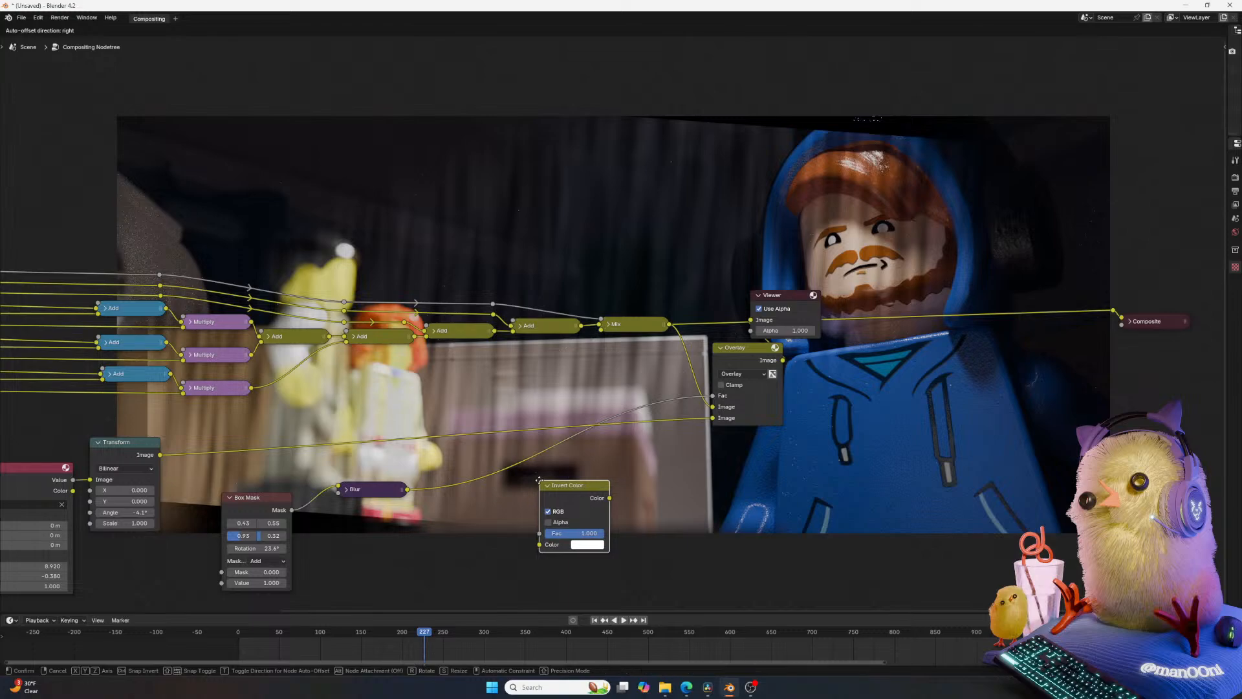
pyautogui.click(681, 480)
pyautogui.hotkey('ctrl', 'z')
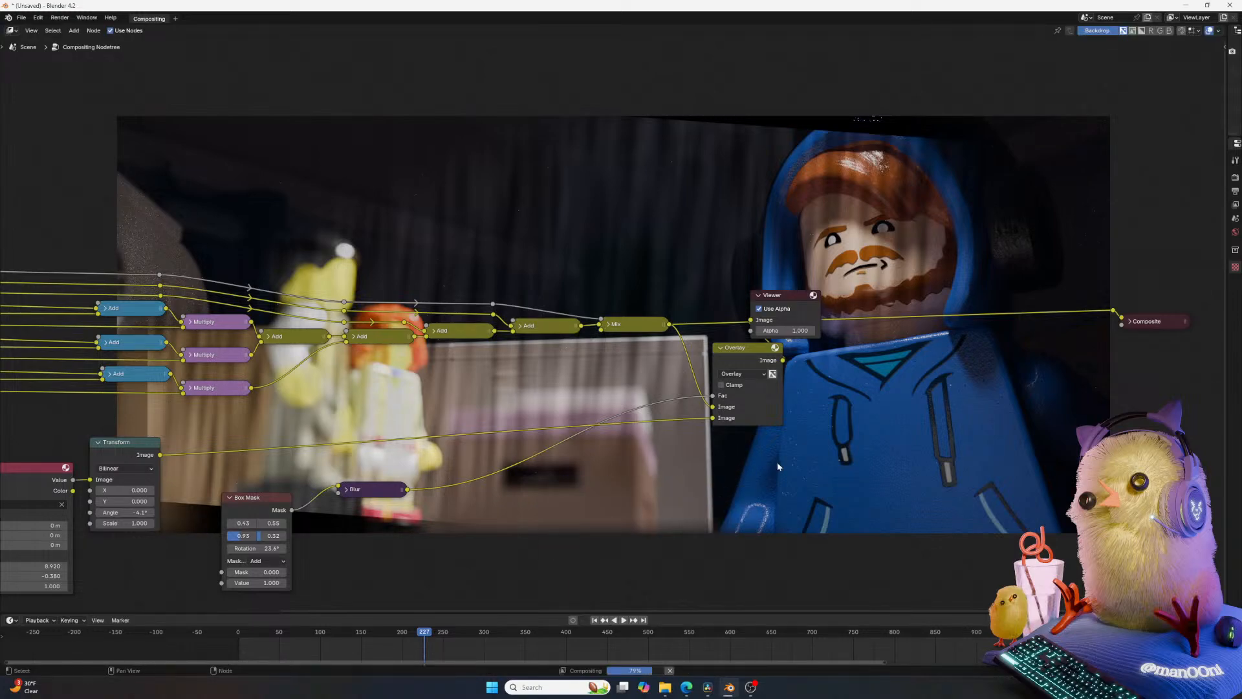
# Tuck the Box Mask node directly under the Transform node, with the collapsed Blur node beside it.
pyautogui.moveTo(773, 464); pyautogui.dragTo(697, 477, button='middle')
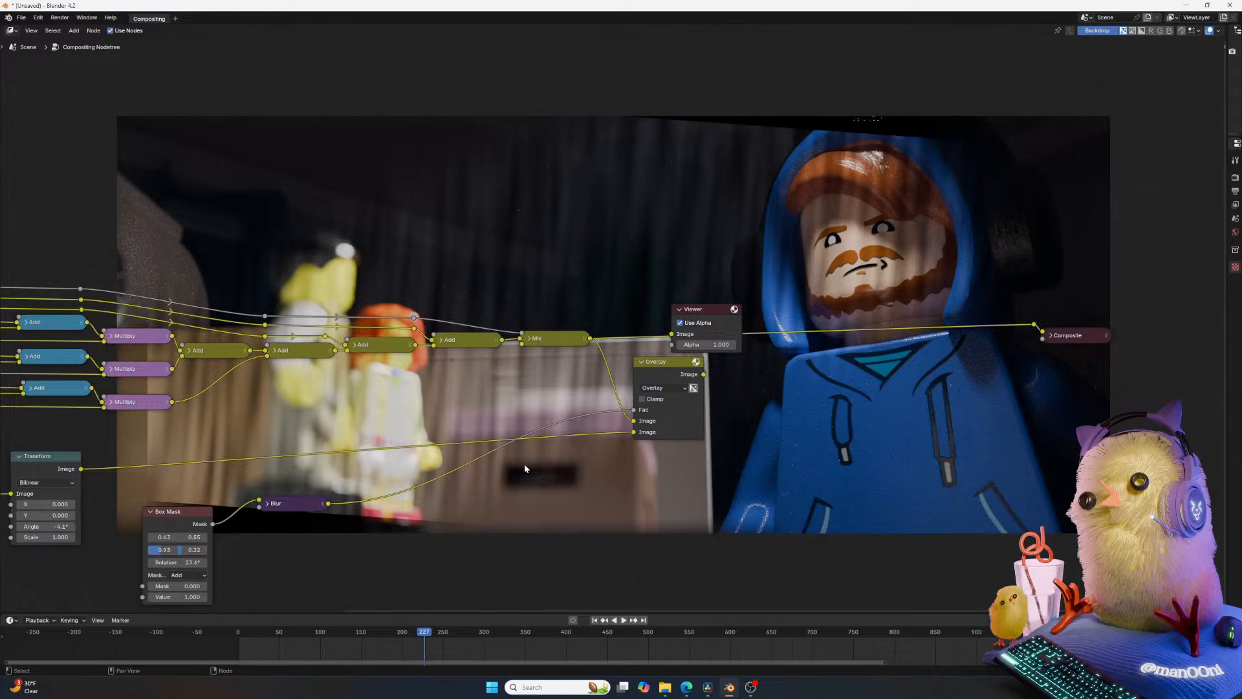
pyautogui.moveTo(407, 449); pyautogui.dragTo(468, 438, button='middle')
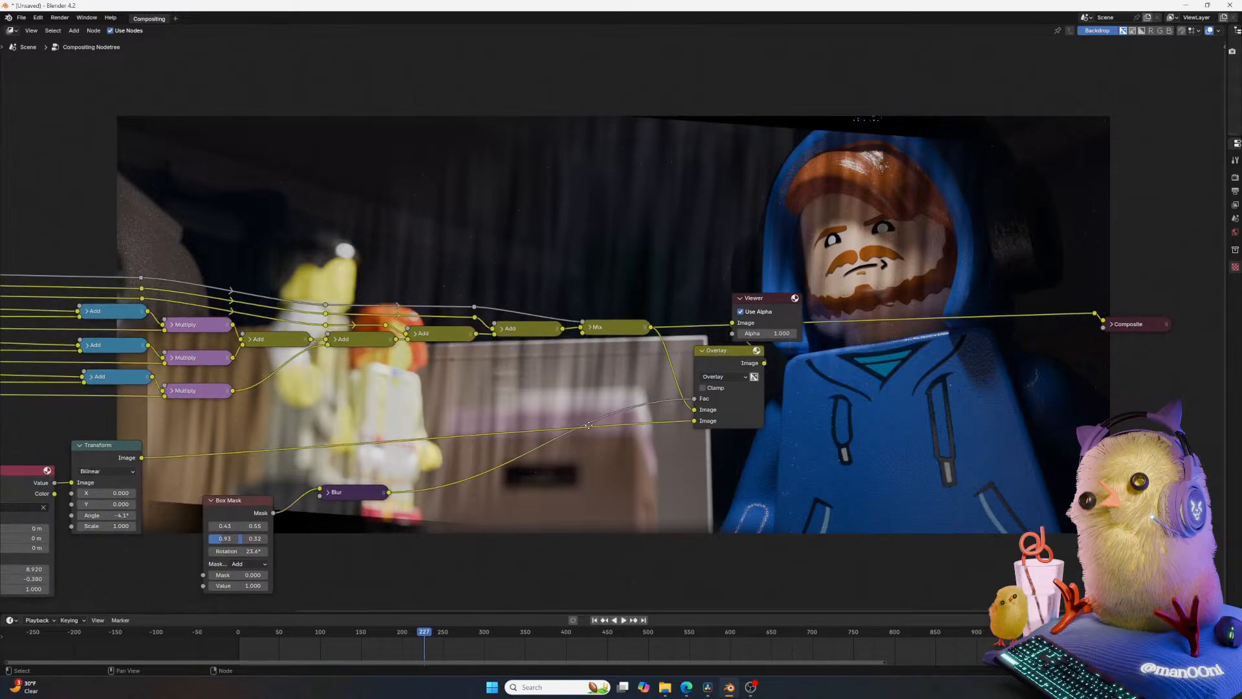
pyautogui.moveTo(276, 537); pyautogui.dragTo(307, 525, button='middle')
pyautogui.moveTo(263, 500); pyautogui.dragTo(134, 544)
pyautogui.moveTo(350, 483); pyautogui.dragTo(190, 546)
pyautogui.moveTo(787, 462); pyautogui.dragTo(868, 421, button='middle')
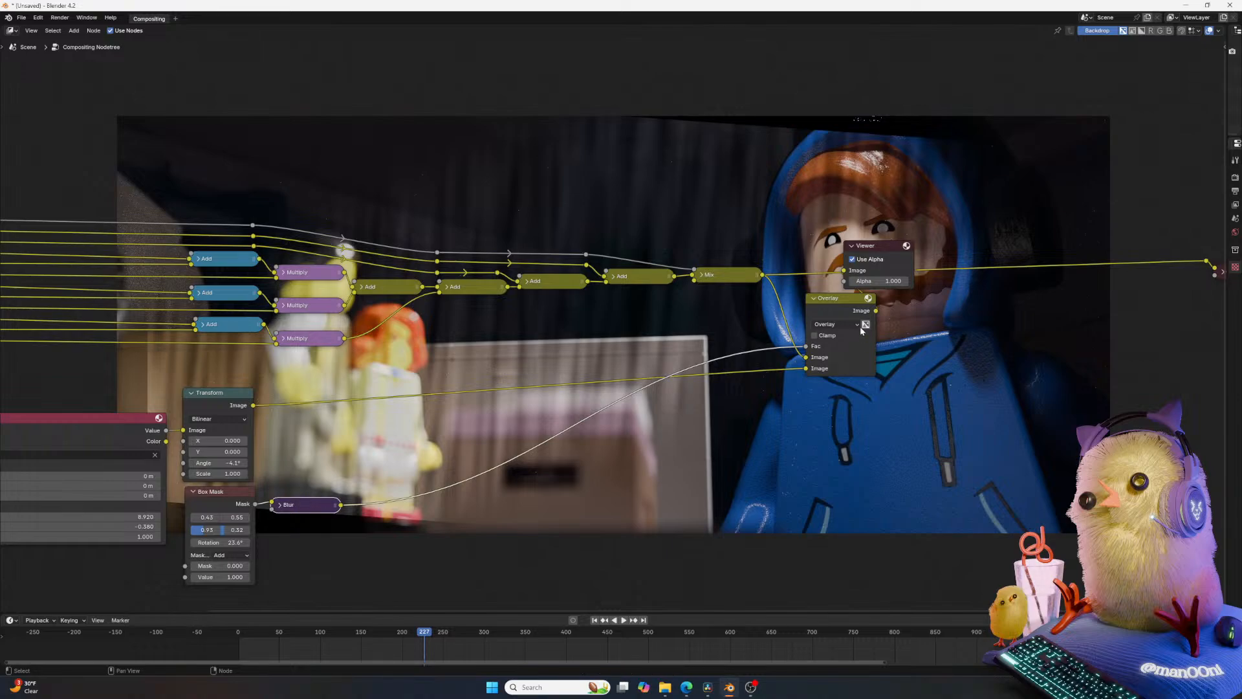
# Route the Overlay output to the Composite node and replace the old Viewer with one fed from the same reroute.
pyautogui.moveTo(844, 313); pyautogui.dragTo(713, 386, button='middle')
pyautogui.keyDown('ctrl'); pyautogui.keyDown('shift'); pyautogui.click(713, 385); pyautogui.keyUp('shift'); pyautogui.keyUp('ctrl')
pyautogui.moveTo(819, 321); pyautogui.dragTo(1083, 344)
pyautogui.press('x')
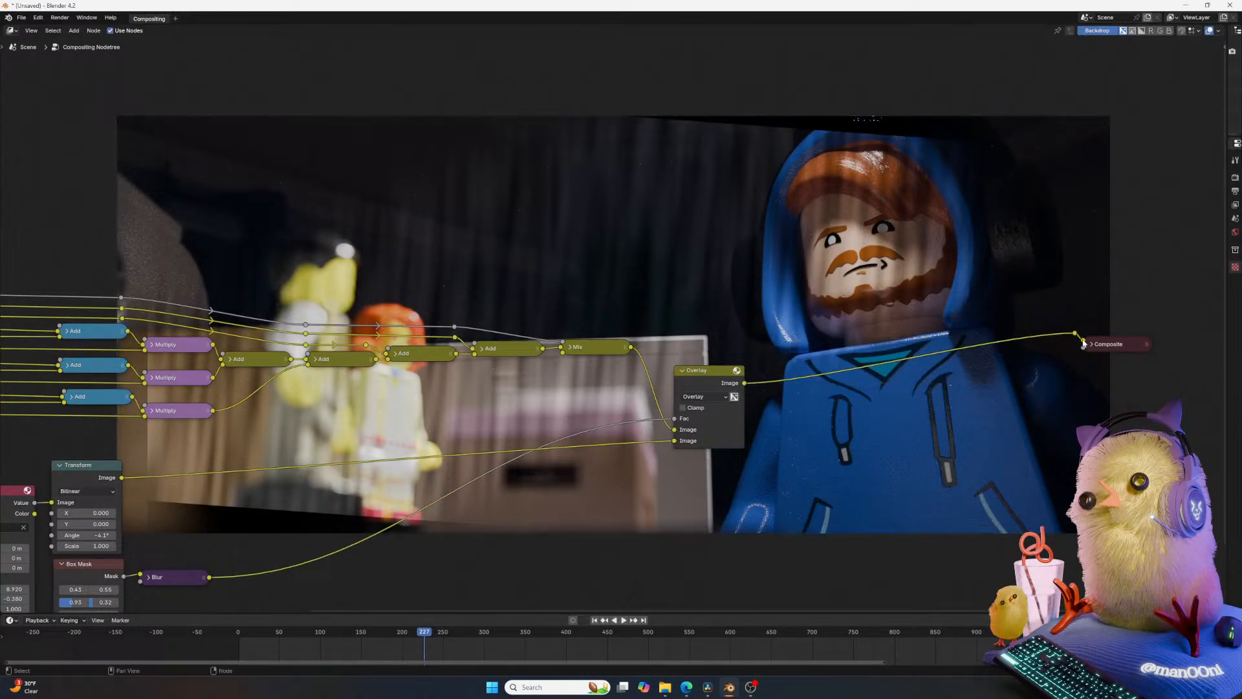
pyautogui.keyDown('ctrl'); pyautogui.keyDown('shift'); pyautogui.click(720, 377); pyautogui.keyUp('shift'); pyautogui.keyUp('ctrl')
pyautogui.moveTo(800, 385); pyautogui.dragTo(1070, 374)
pyautogui.keyDown('ctrl'); pyautogui.keyDown('shift'); pyautogui.click(1076, 335); pyautogui.keyUp('shift'); pyautogui.keyUp('ctrl')
# Dissolve the Overlay node and delete the Texture, Transform, Box Mask and Blur nodes.
pyautogui.moveTo(511, 479); pyautogui.dragTo(643, 464, button='middle')
pyautogui.click(855, 373)
pyautogui.hotkey('ctrl', 'x')
pyautogui.moveTo(350, 541); pyautogui.dragTo(546, 490, button='middle')
pyautogui.moveTo(555, 412); pyautogui.dragTo(349, 543)
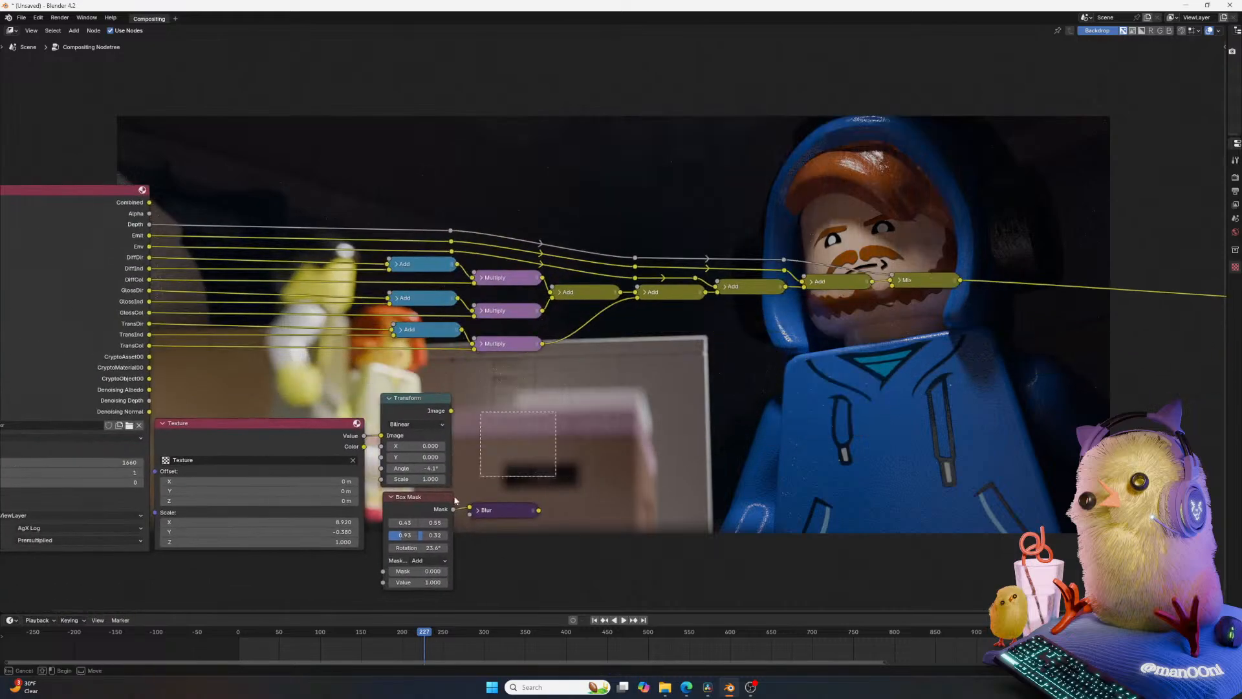
pyautogui.press('x')
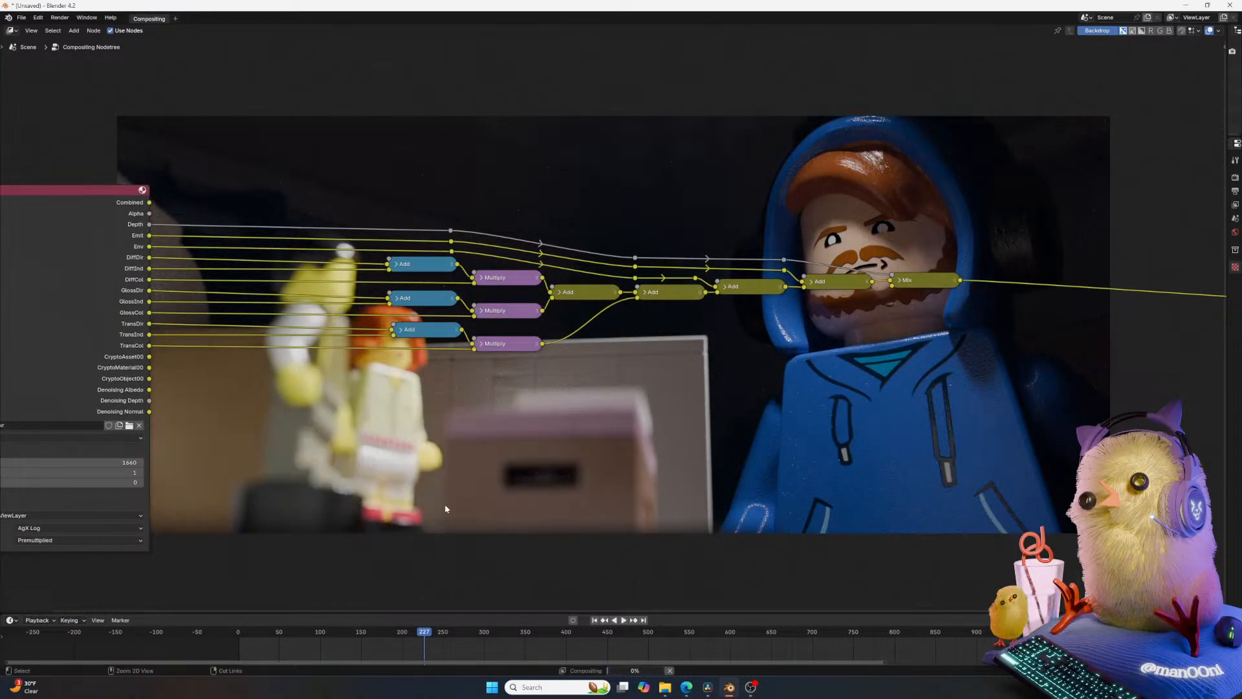
# Save the project as Compositing1.blend in the Caseoh - 60 Seconds folder.
pyautogui.moveTo(775, 384); pyautogui.dragTo(596, 496, button='middle')
pyautogui.hotkey('ctrl', 's')
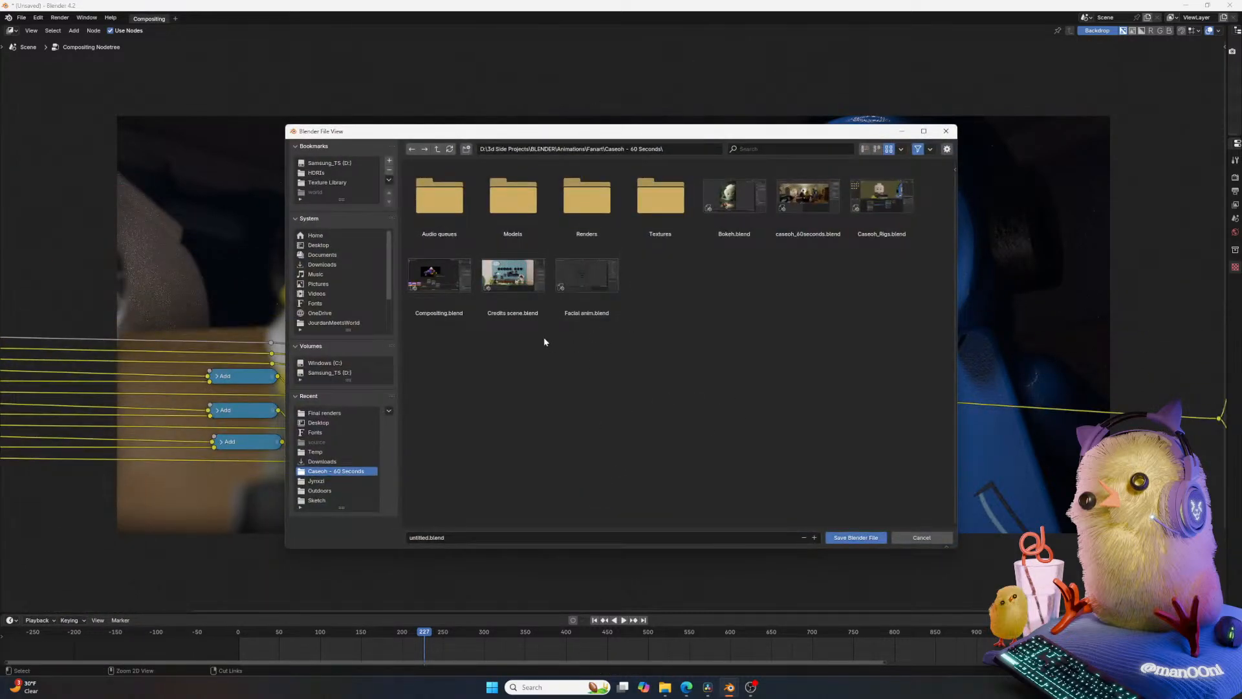
pyautogui.click(452, 304)
pyautogui.click(813, 536)
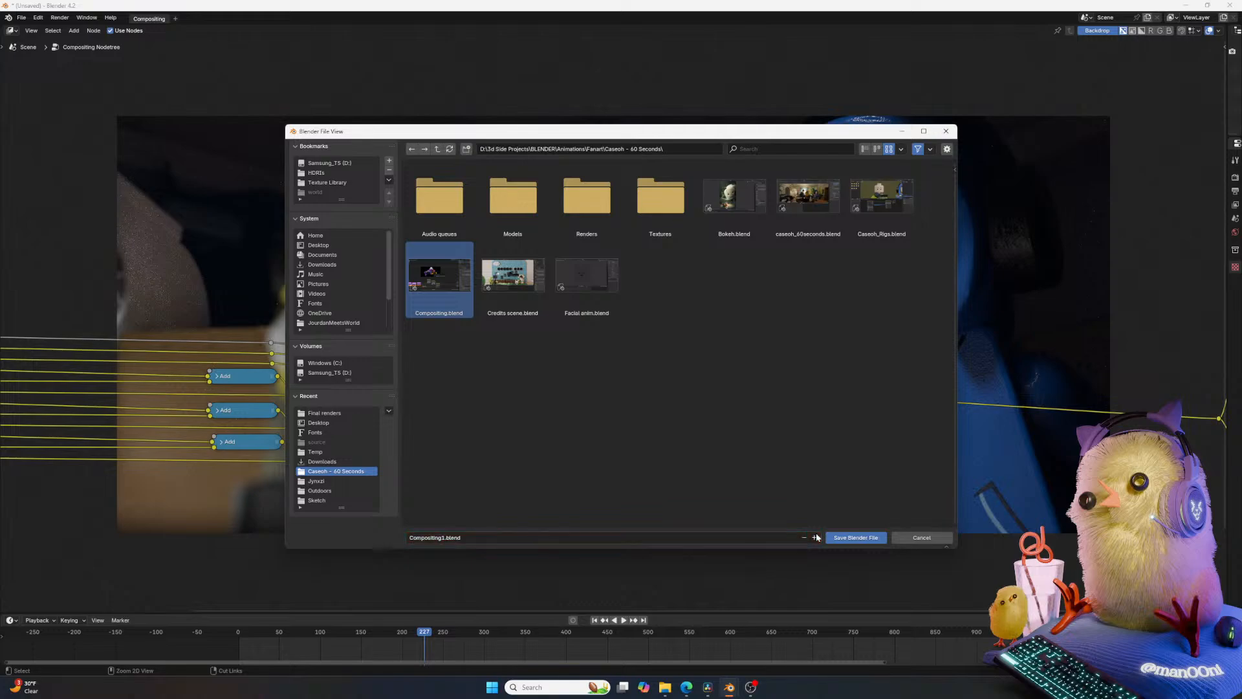
pyautogui.click(856, 537)
# Move the whole chain of pass-combining nodes along X until it sits close to the Final_####.exr image node.
pyautogui.moveTo(653, 440); pyautogui.dragTo(822, 447, button='middle')
pyautogui.scroll(1, 825, 448)
pyautogui.scroll(-2, 924, 336)
pyautogui.keyDown('ctrl'); pyautogui.moveTo(924, 335); pyautogui.dragTo(878, 355, button='middle'); pyautogui.keyUp('ctrl')
pyautogui.moveTo(914, 300); pyautogui.dragTo(411, 560)
pyautogui.press('g')
pyautogui.press('x')
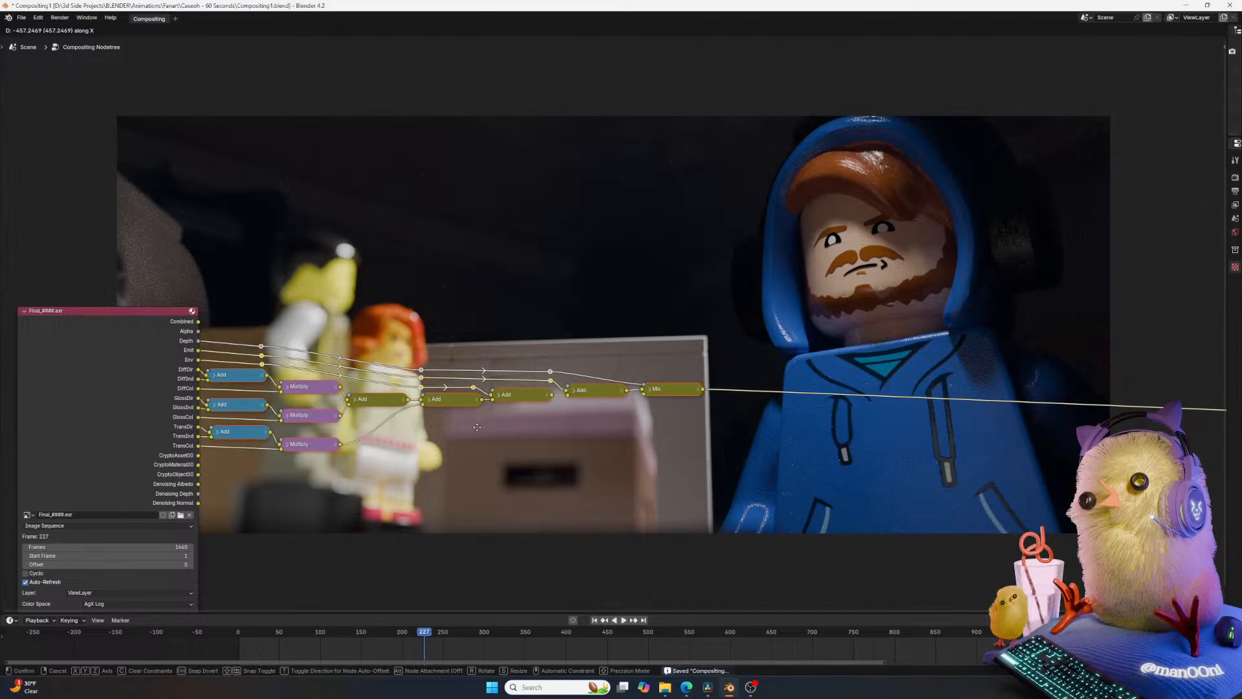
pyautogui.click(484, 425)
# Nudge the pass-combining chain slightly upward along Y and save the file.
pyautogui.moveTo(388, 429); pyautogui.dragTo(450, 403, button='middle')
pyautogui.press('g')
pyautogui.press('y')
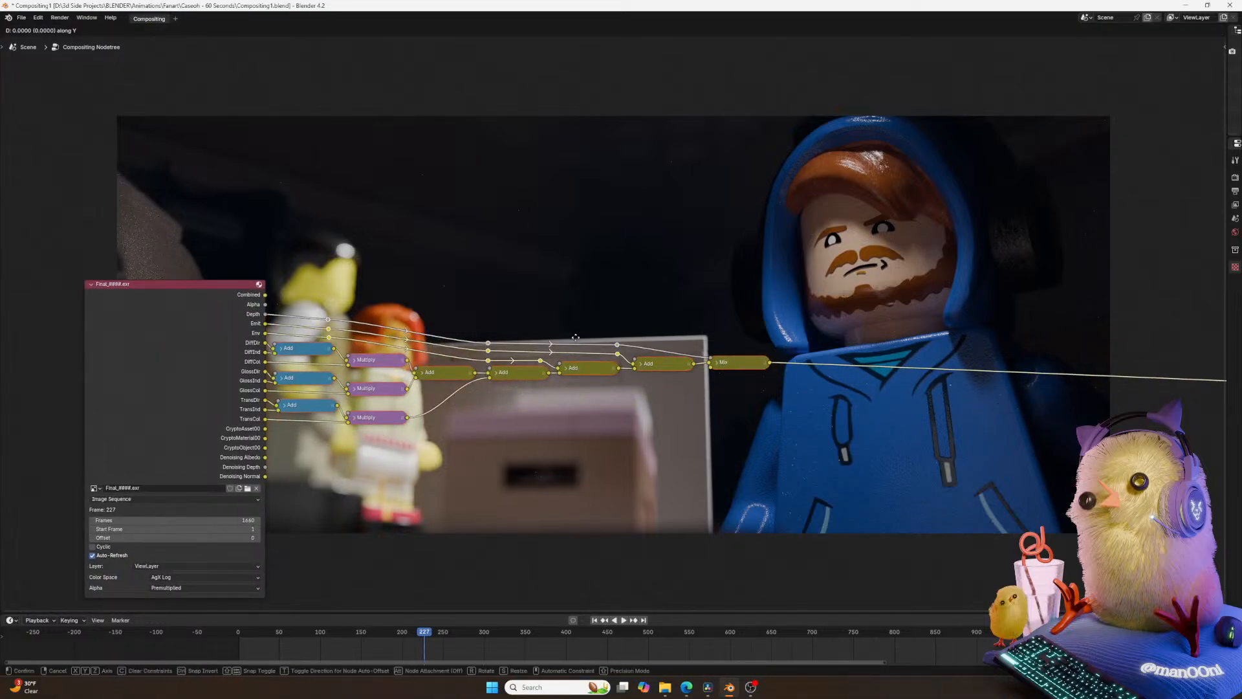
pyautogui.click(563, 294)
pyautogui.click(769, 313)
pyautogui.hotkey('ctrl', 's')
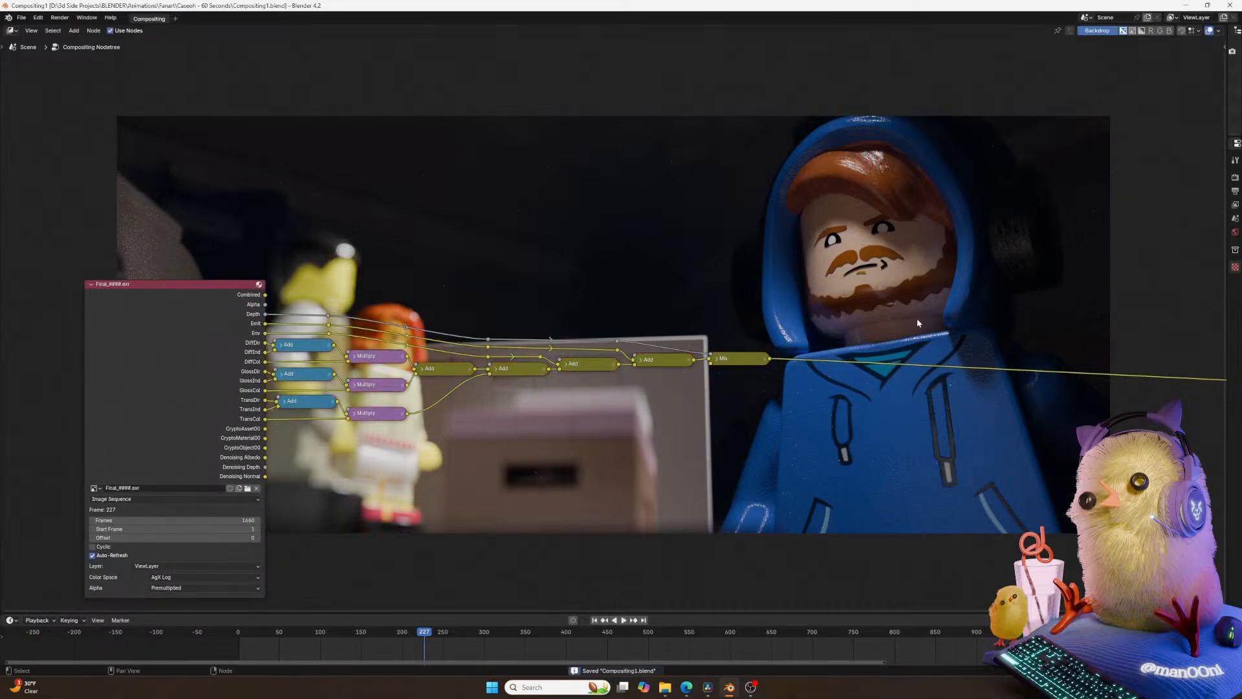
# Switch to DaVinci Resolve and close it, then save the Blender file again.
pyautogui.moveTo(830, 295); pyautogui.dragTo(674, 306, button='middle')
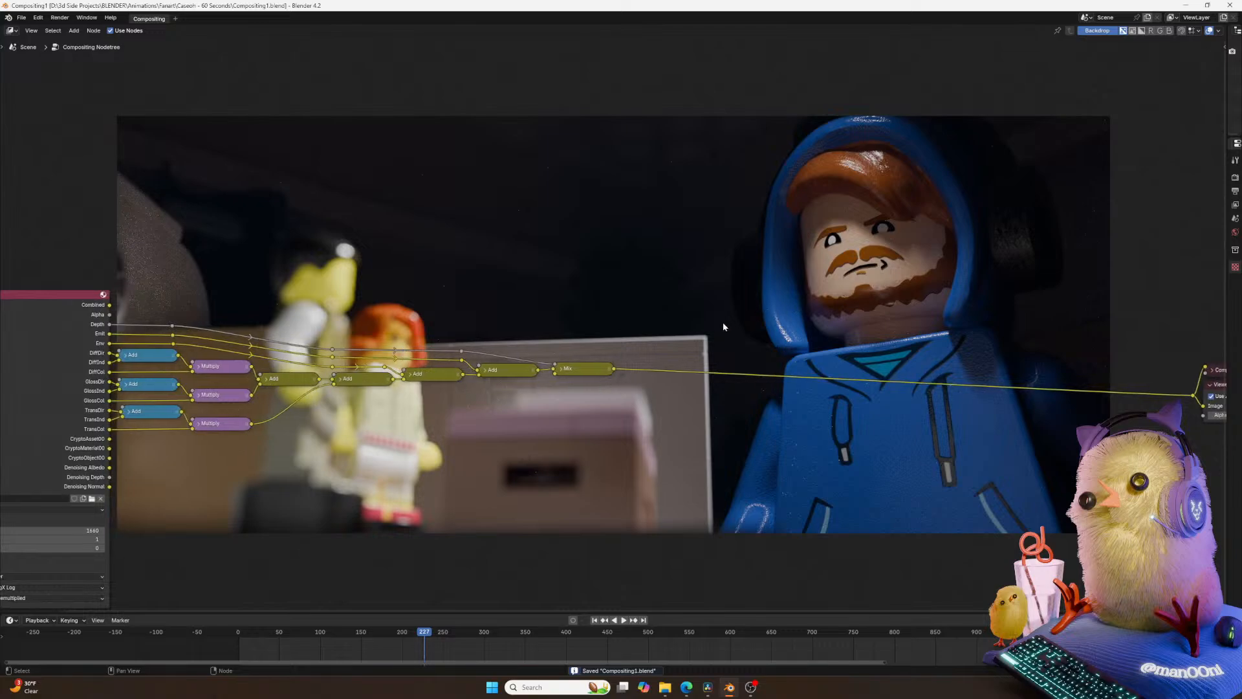
pyautogui.moveTo(781, 357); pyautogui.dragTo(679, 360, button='middle')
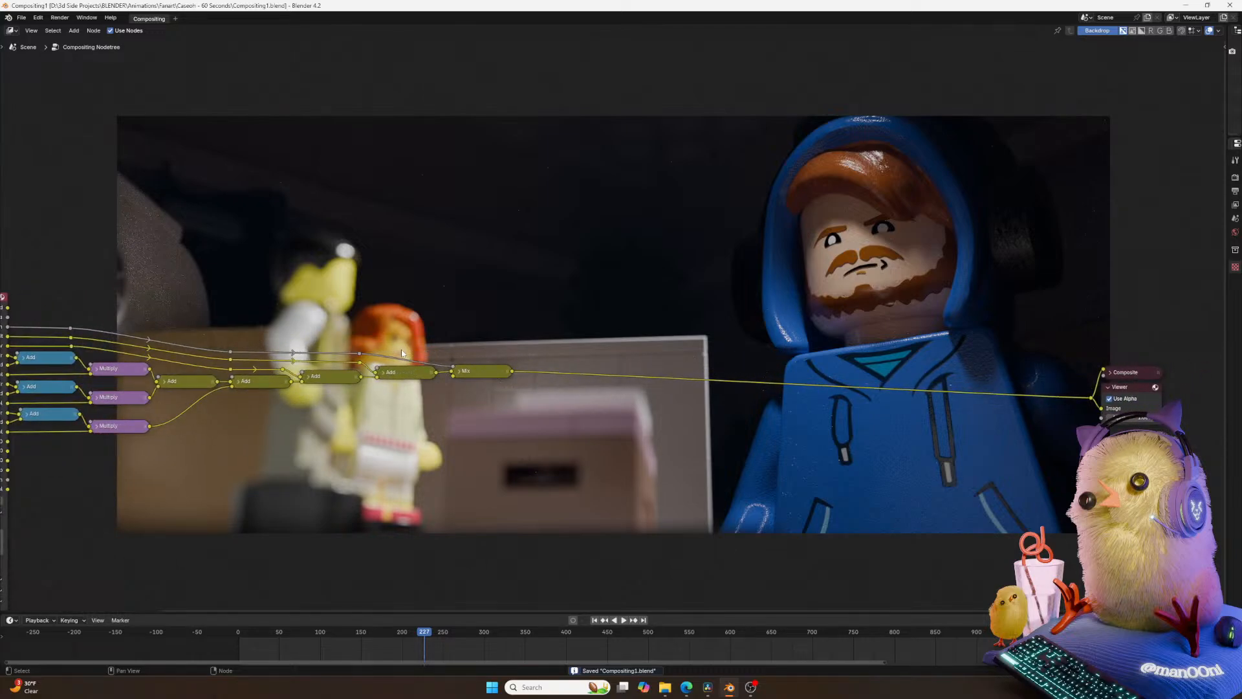
pyautogui.moveTo(691, 366); pyautogui.dragTo(669, 418, button='middle')
pyautogui.click(717, 696)
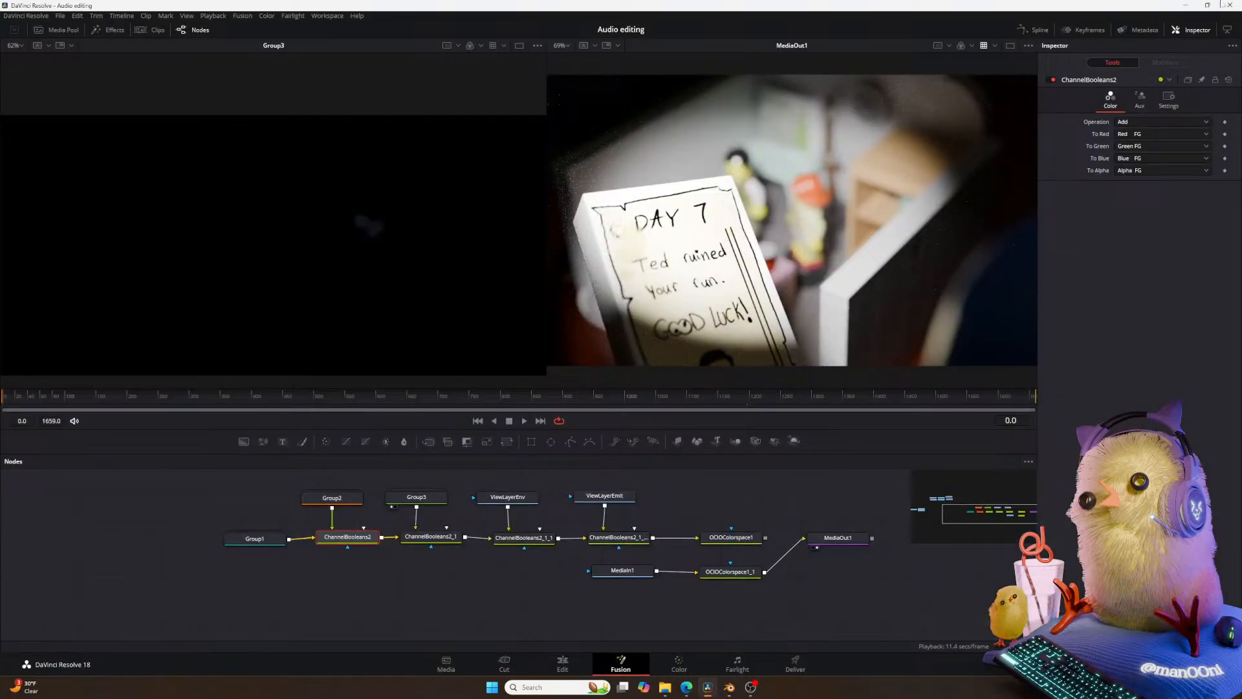
pyautogui.click(1231, 5)
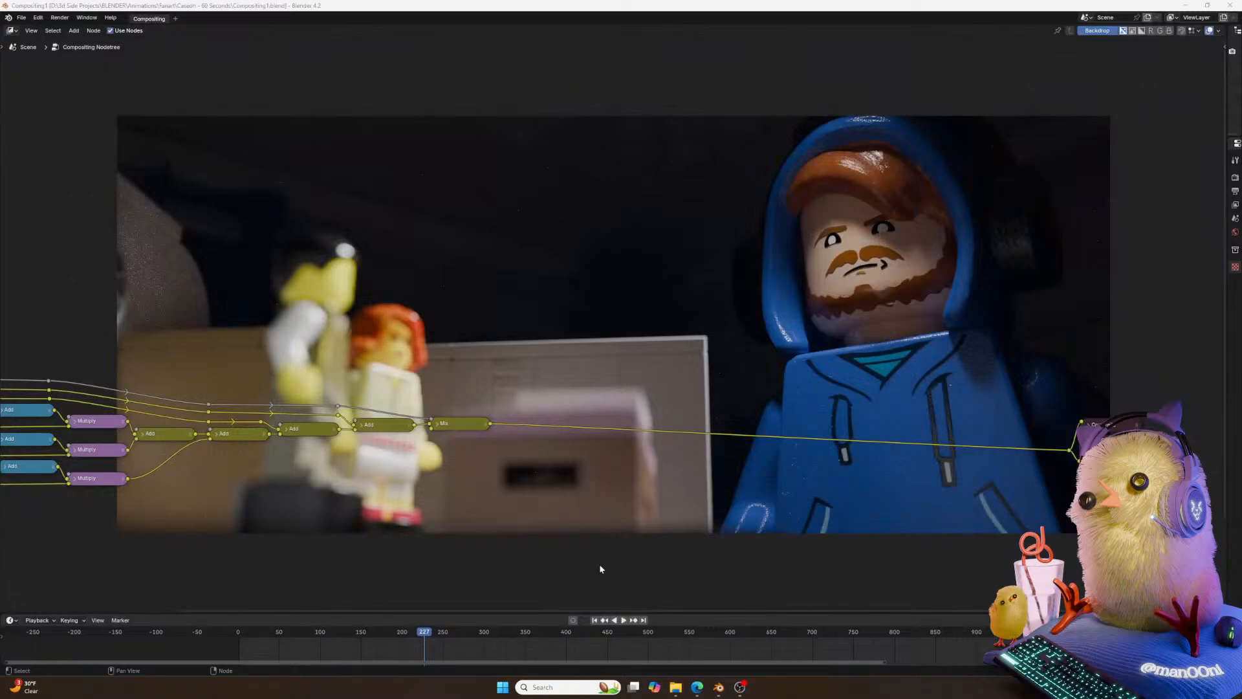
pyautogui.scroll(1, 471, 397)
pyautogui.moveTo(607, 377); pyautogui.dragTo(698, 347, button='middle')
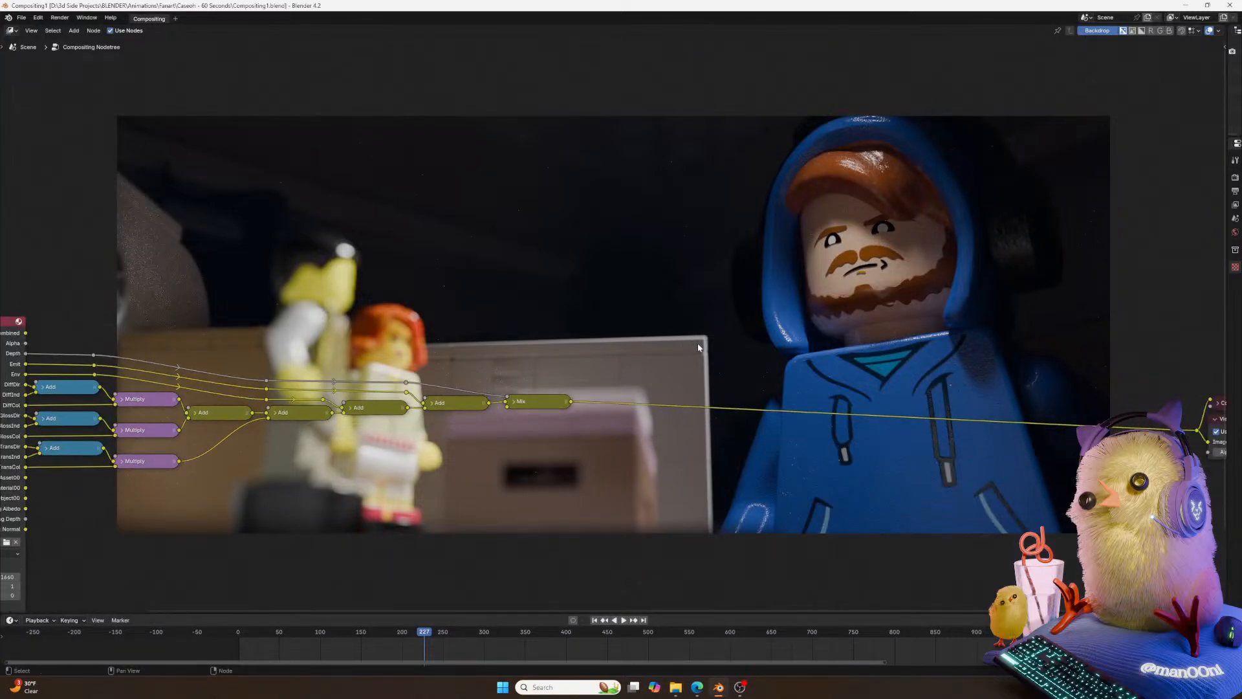
pyautogui.hotkey('ctrl', 's')
# Fine-tune the position of the first reroute column on the Depth, Emit and Env links.
pyautogui.moveTo(255, 408); pyautogui.dragTo(572, 382, button='middle')
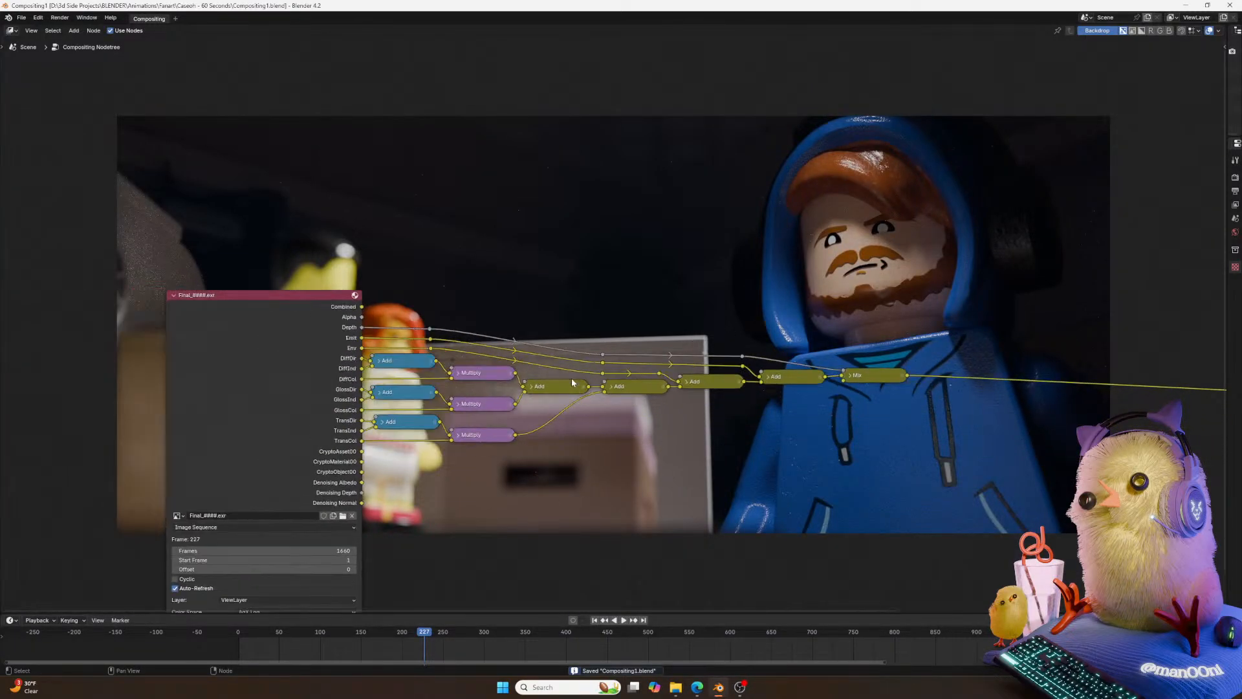
pyautogui.scroll(1, 515, 369)
pyautogui.moveTo(408, 311); pyautogui.dragTo(392, 361)
pyautogui.press('g')
pyautogui.press('x')
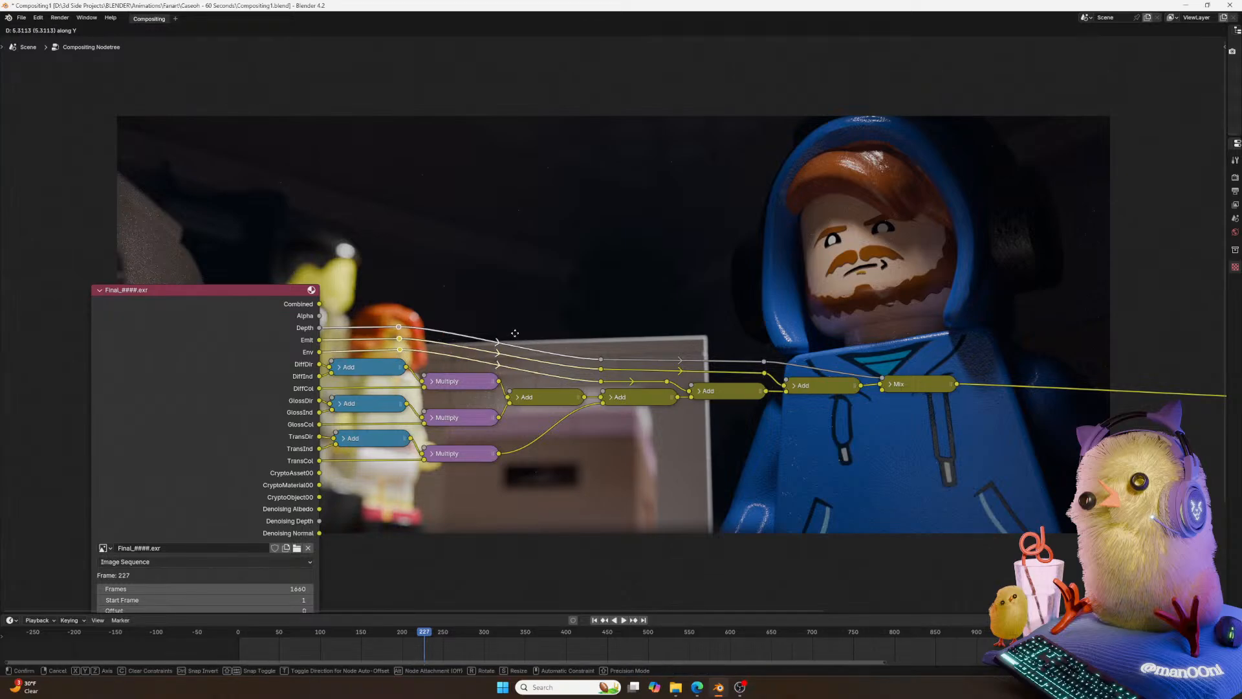
pyautogui.press('s')
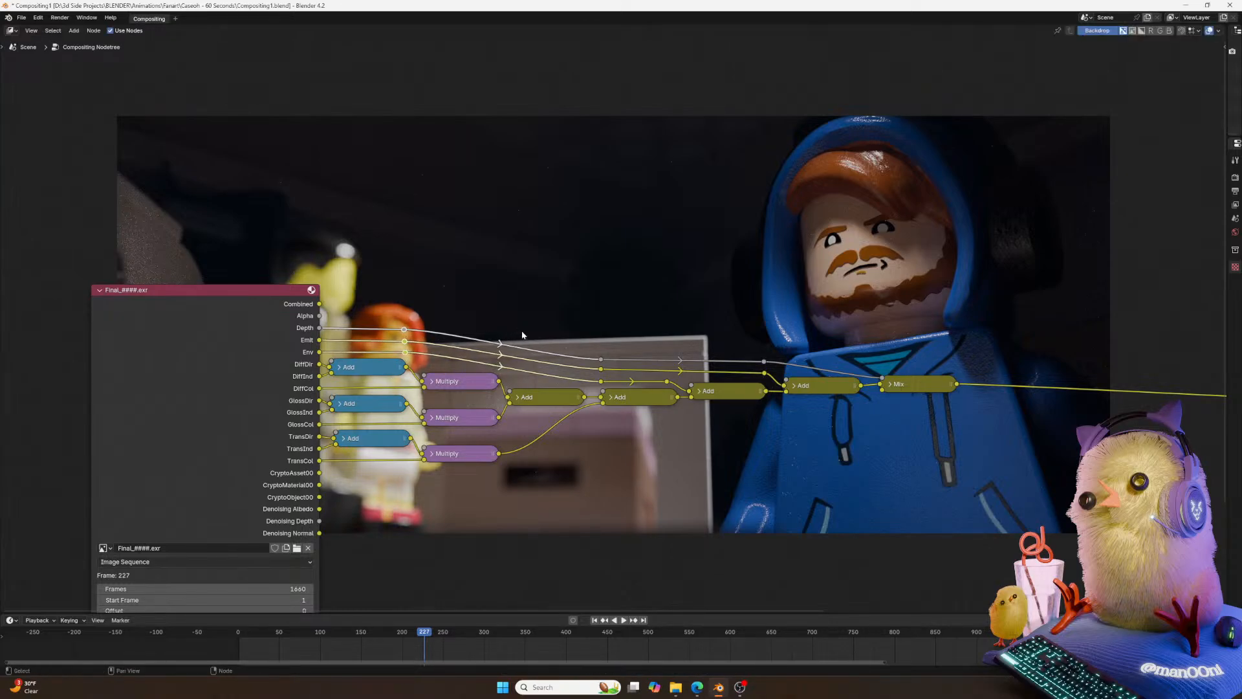
pyautogui.press('g')
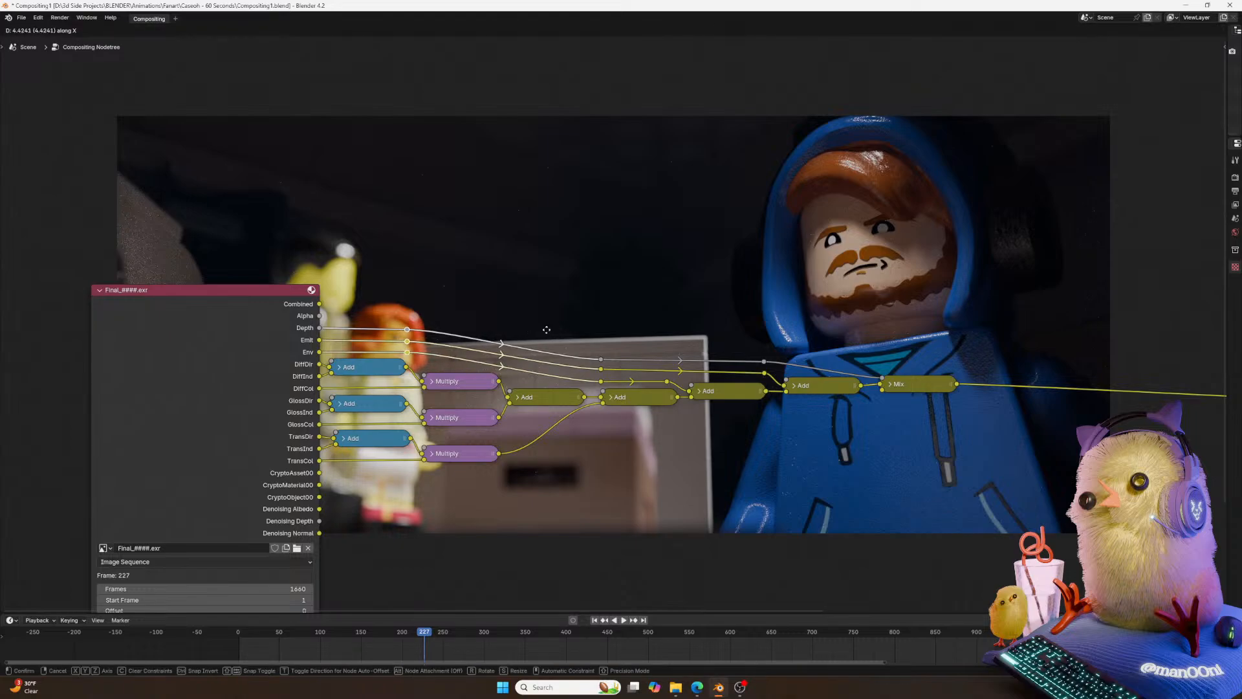
pyautogui.click(542, 337)
# Shift the second reroute column, above the second olive Add node, slightly right along X.
pyautogui.moveTo(938, 441); pyautogui.dragTo(556, 478, button='middle')
pyautogui.moveTo(236, 375); pyautogui.dragTo(209, 423)
pyautogui.press('g')
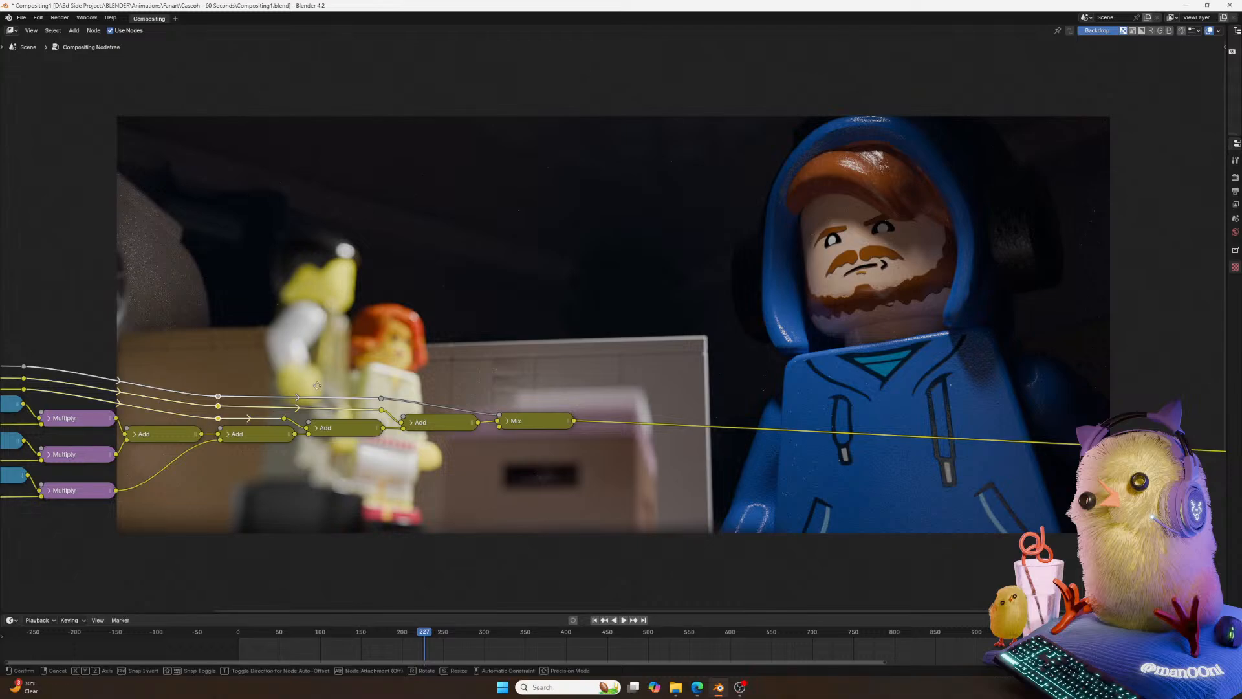
pyautogui.press('x')
pyautogui.click(343, 379)
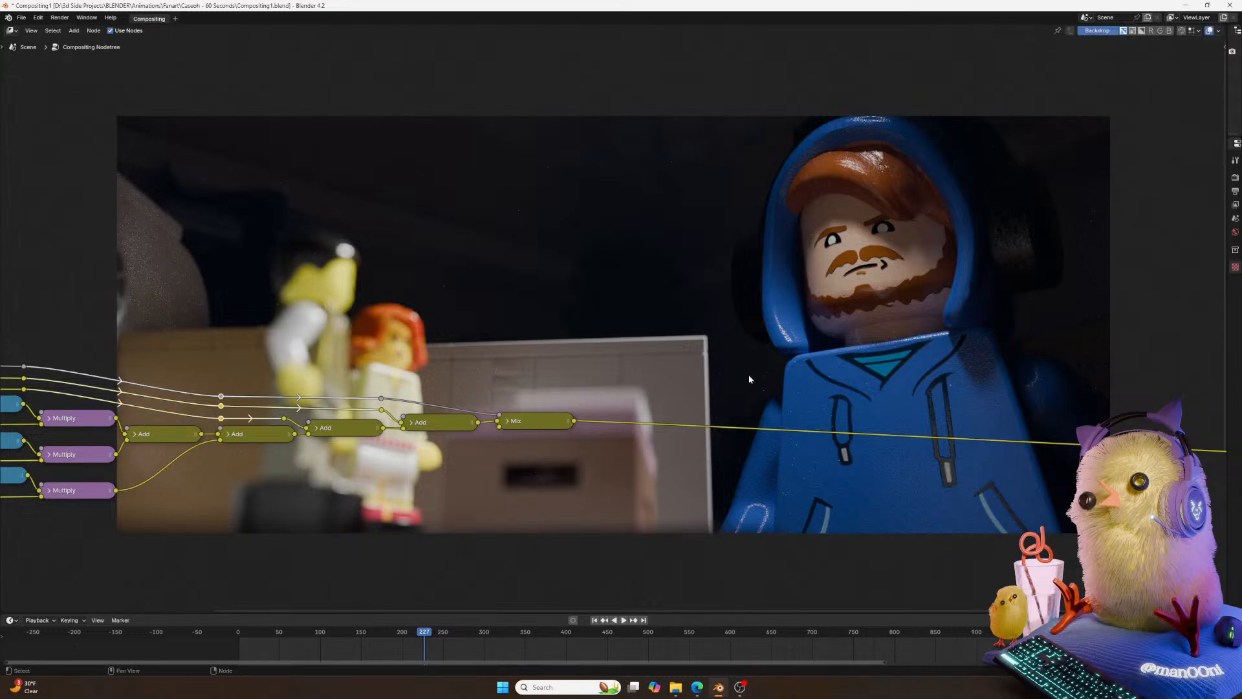
# Nudge the single reroute before the third olive Add node along X, and adjust that Add node along X too.
pyautogui.moveTo(742, 370); pyautogui.dragTo(676, 378, button='middle')
pyautogui.click(220, 426)
pyautogui.press('g')
pyautogui.press('x')
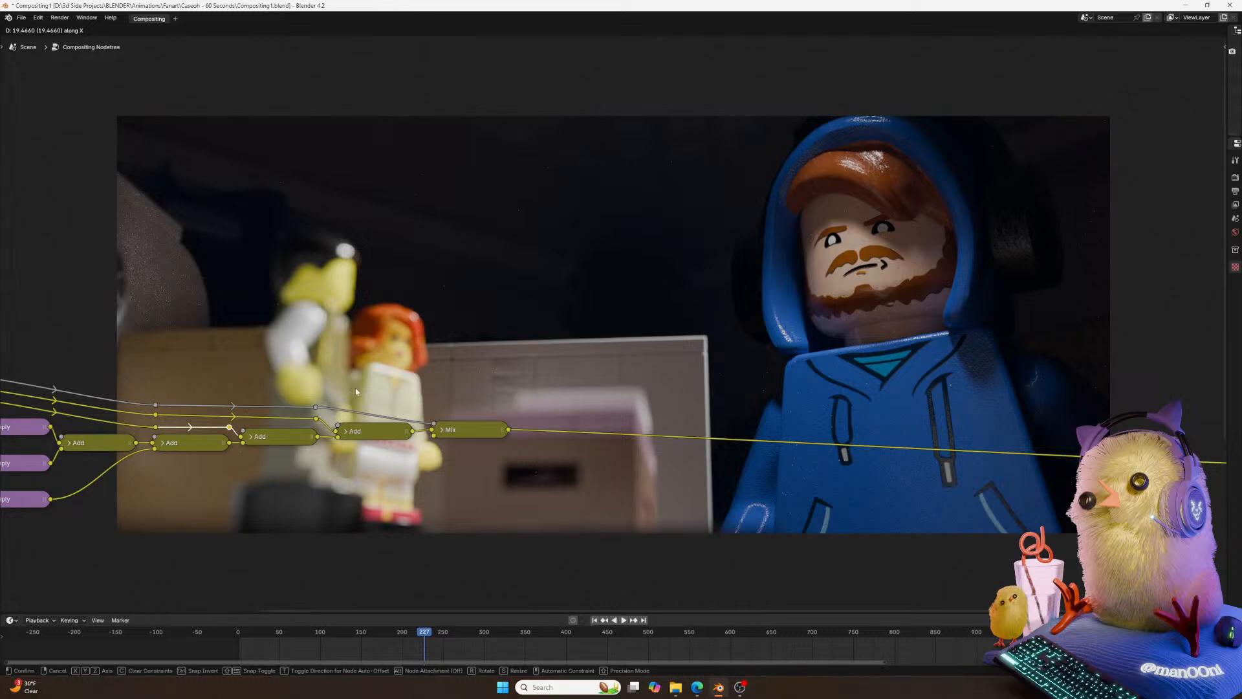
pyautogui.click(355, 387)
pyautogui.click(303, 432)
pyautogui.press('g')
pyautogui.press('x')
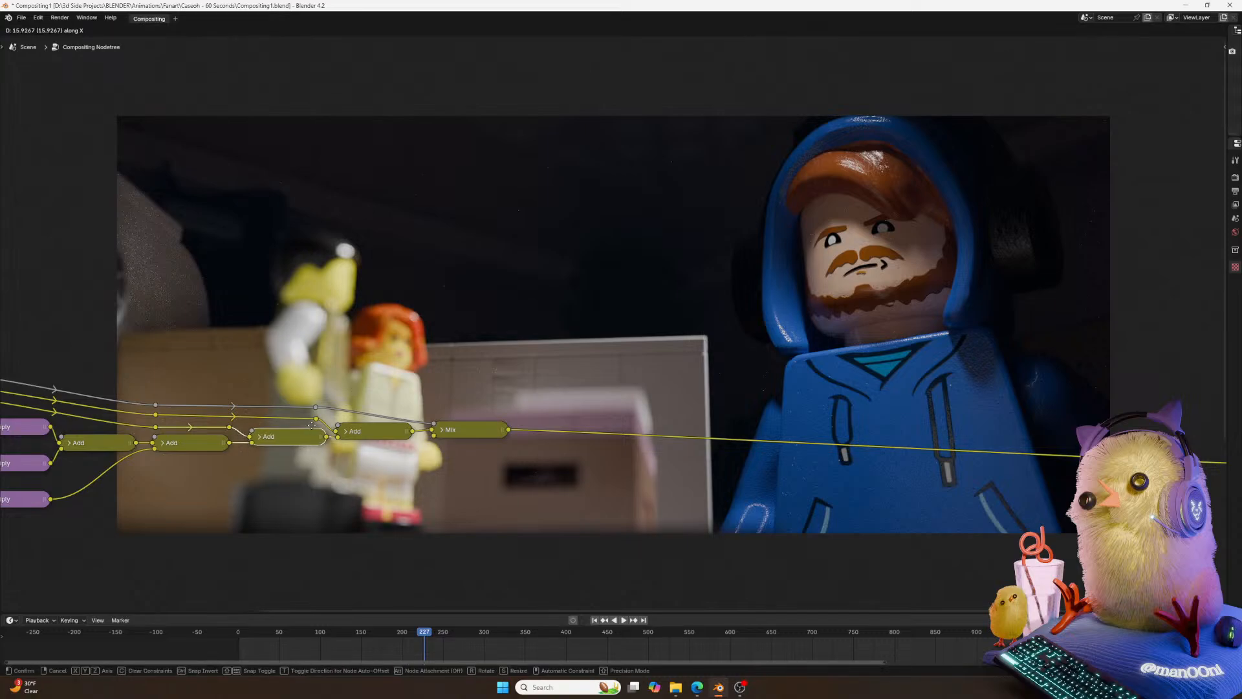
pyautogui.click(309, 424)
# Adjust the topmost reroute before the last olive Add node along X and save the file.
pyautogui.click(316, 407)
pyautogui.press('g')
pyautogui.press('x')
pyautogui.click(385, 397)
pyautogui.hotkey('ctrl', 's')
# Move the Composite and Viewer nodes with their shared reroute close to the Mix node and save the file.
pyautogui.scroll(-1, 571, 391)
pyautogui.moveTo(843, 414); pyautogui.dragTo(752, 414, button='middle')
pyautogui.scroll(-1, 752, 414)
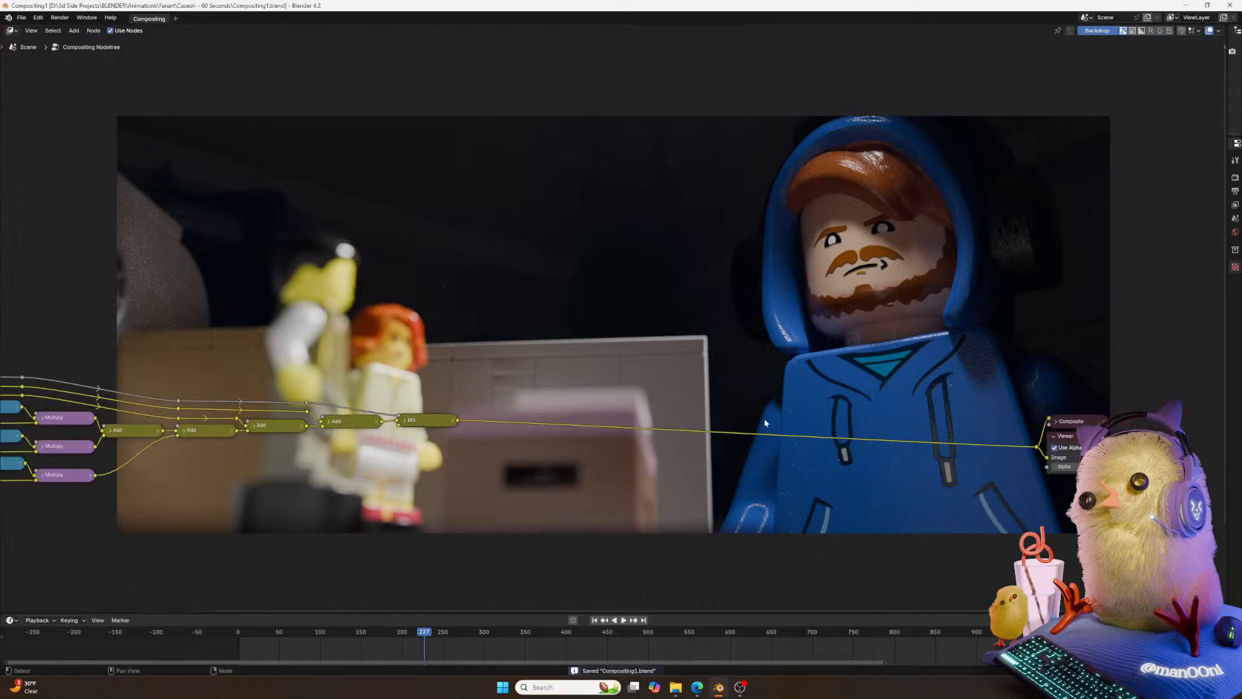
pyautogui.moveTo(1072, 376); pyautogui.dragTo(997, 456)
pyautogui.press('g')
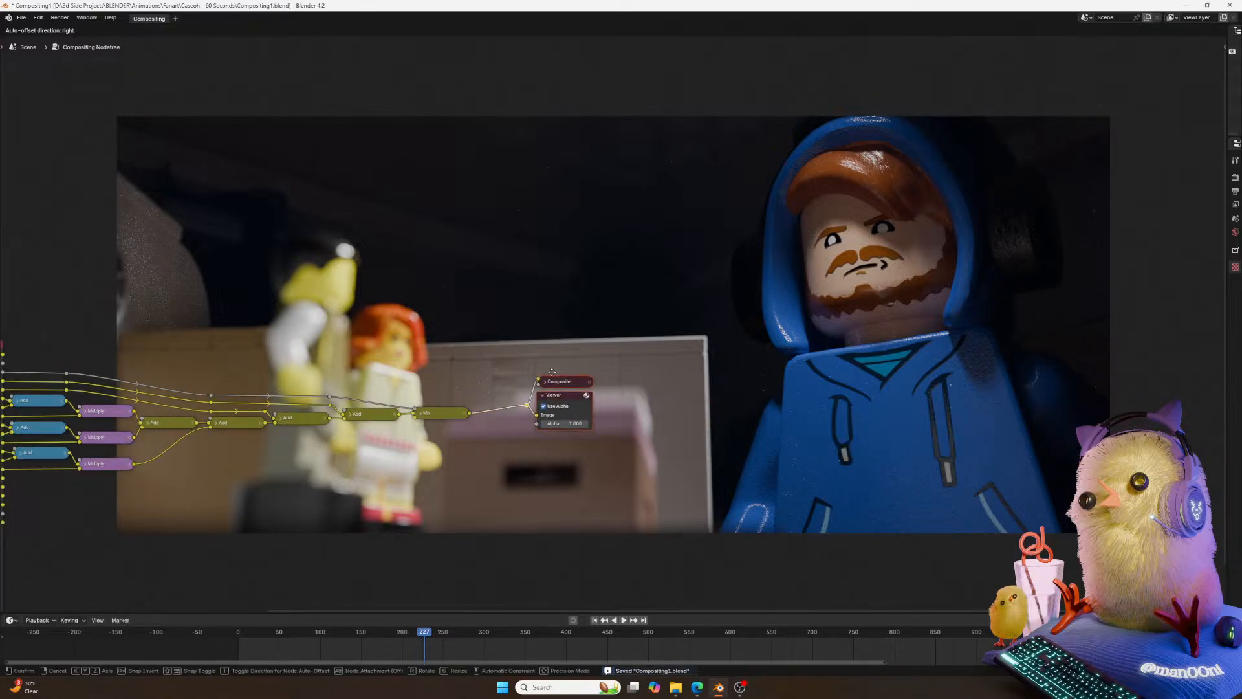
pyautogui.click(526, 380)
pyautogui.moveTo(405, 421); pyautogui.dragTo(759, 393, button='middle')
pyautogui.hotkey('ctrl', 's')
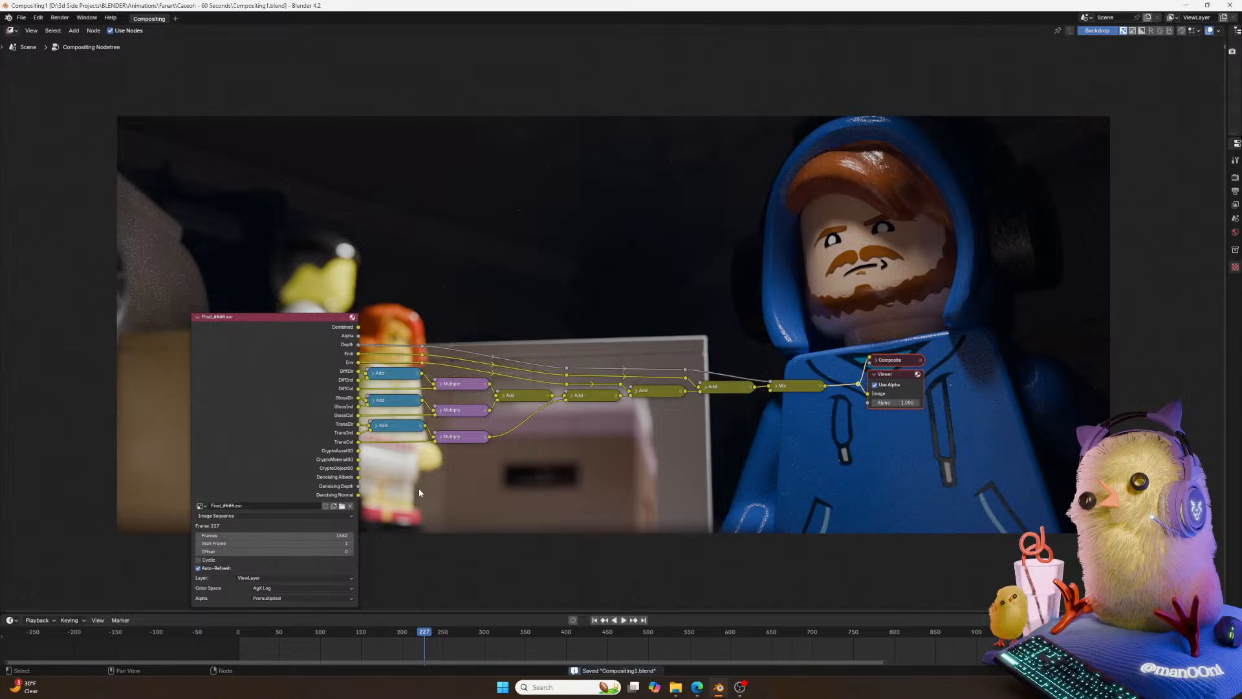
pyautogui.scroll(3, 679, 427)
pyautogui.moveTo(682, 474); pyautogui.dragTo(707, 416, button='middle')
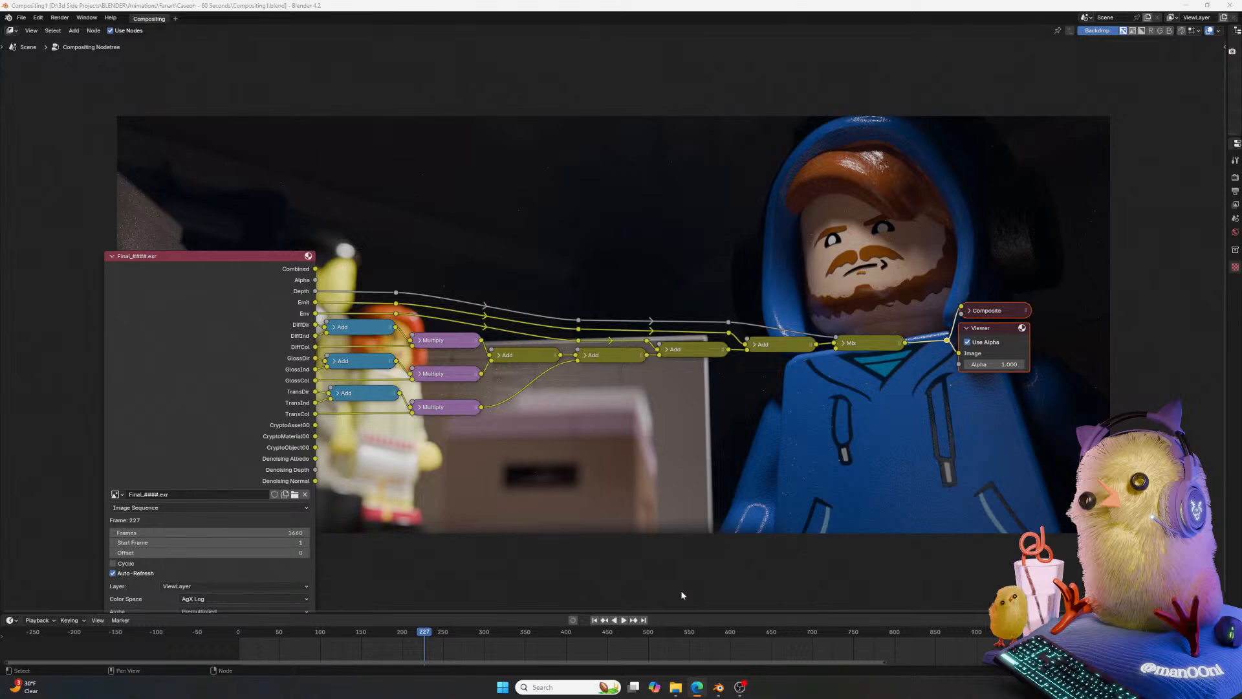
pyautogui.moveTo(399, 486); pyautogui.dragTo(353, 398, button='middle')
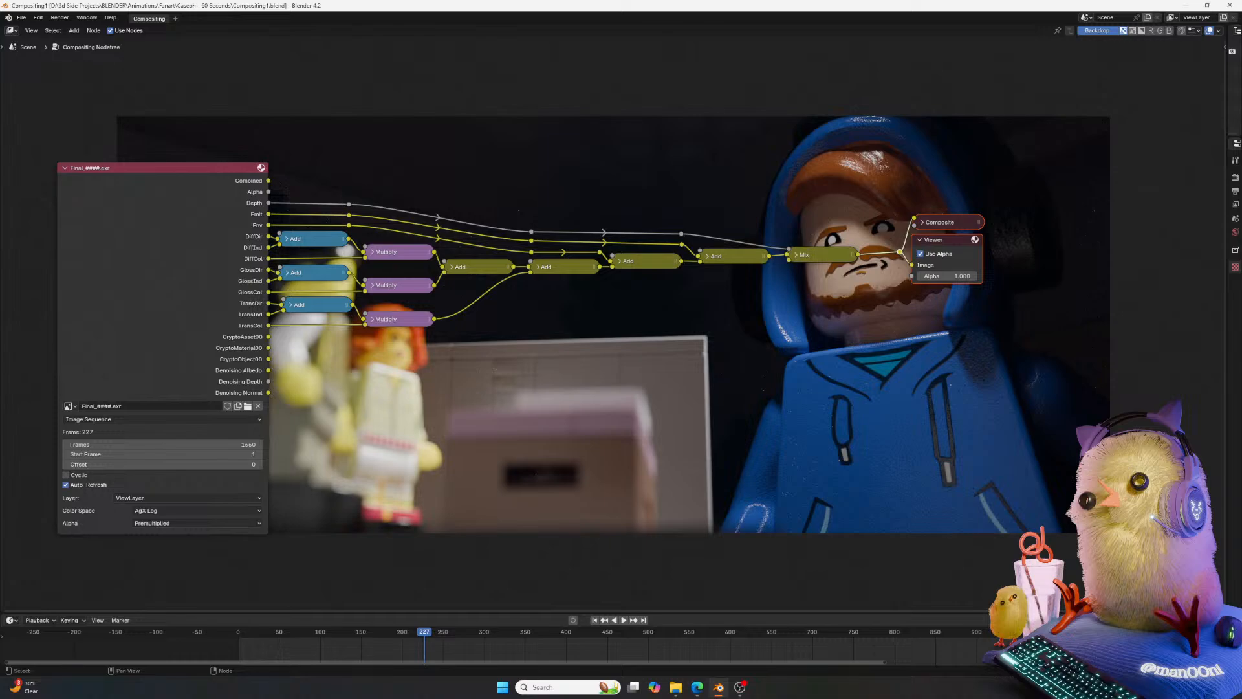
# Add a Cryptomatte node in the empty space below the node tree.
pyautogui.scroll(3, 492, 392)
pyautogui.hotkey('shift', 'a')
pyautogui.click(554, 415)
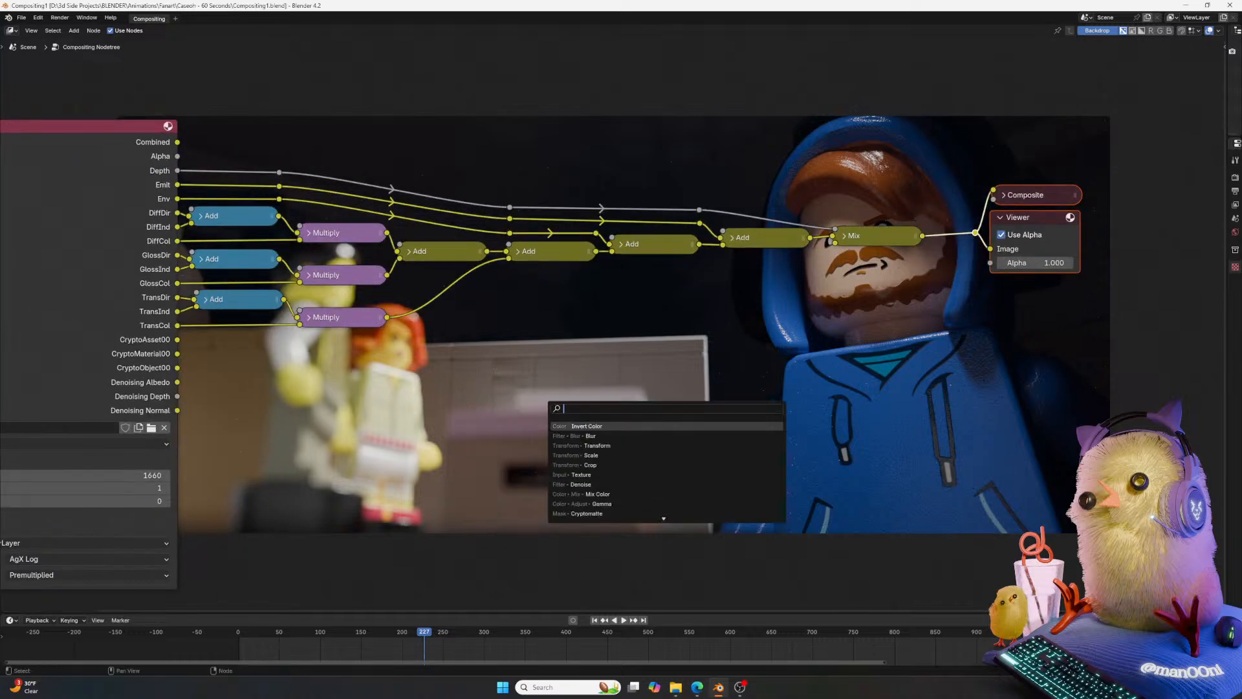
pyautogui.write('cr')
pyautogui.click(618, 434)
pyautogui.click(433, 395)
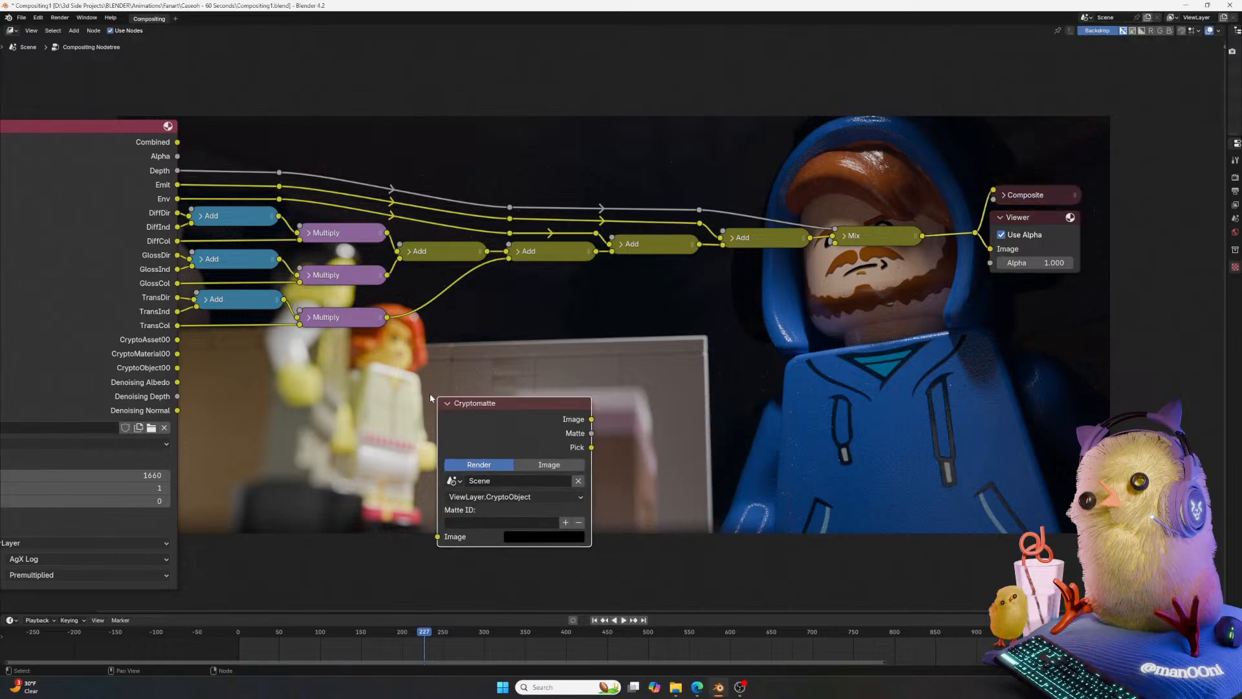
# Preview the Cryptomatte's Pick output in the Viewer and link the EXR's Combined pass to its Image input.
pyautogui.keyDown('ctrl'); pyautogui.keyDown('shift'); pyautogui.click(462, 411); pyautogui.keyUp('shift'); pyautogui.keyUp('ctrl')
pyautogui.keyDown('ctrl'); pyautogui.keyDown('shift'); pyautogui.click(462, 412); pyautogui.keyUp('shift'); pyautogui.keyUp('ctrl')
pyautogui.keyDown('ctrl'); pyautogui.keyDown('shift'); pyautogui.click(461, 412); pyautogui.keyUp('shift'); pyautogui.keyUp('ctrl')
pyautogui.moveTo(176, 141); pyautogui.dragTo(437, 537)
# Set the Cryptomatte source to the Final_####.exr image sequence with 1660 frames, moving the node closer to the Multiply nodes.
pyautogui.click(568, 465)
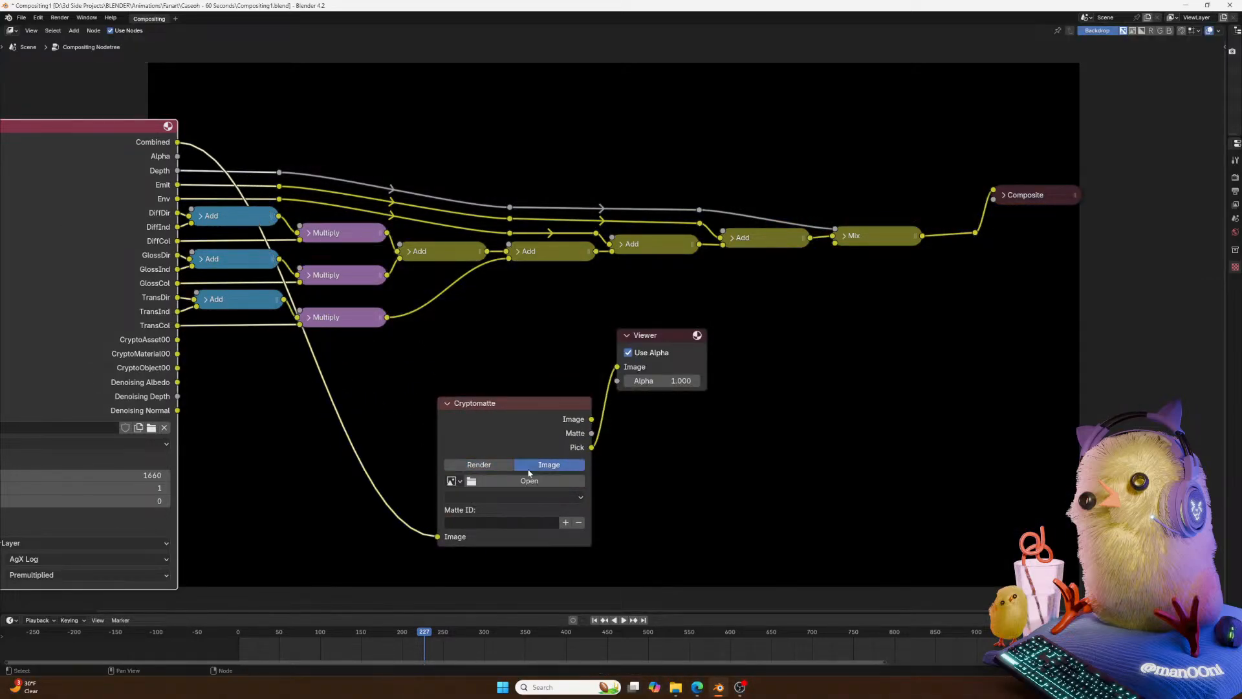
pyautogui.click(451, 481)
pyautogui.click(480, 495)
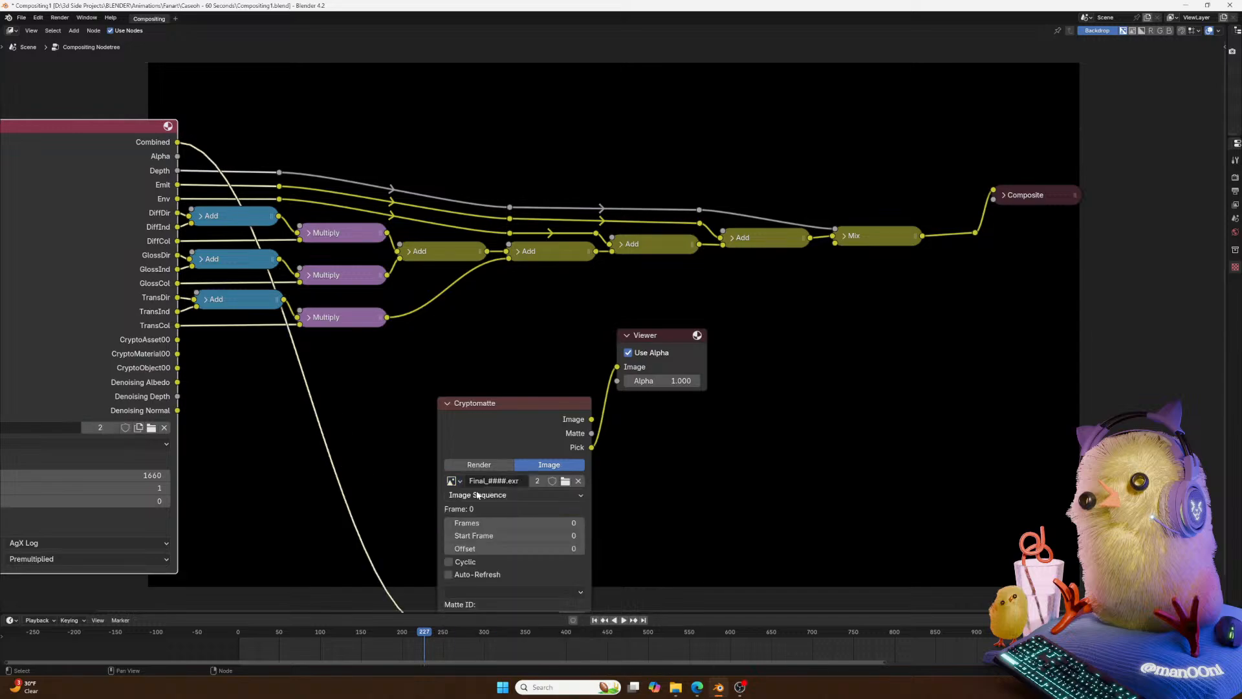
pyautogui.moveTo(496, 403); pyautogui.dragTo(439, 353)
pyautogui.click(453, 472)
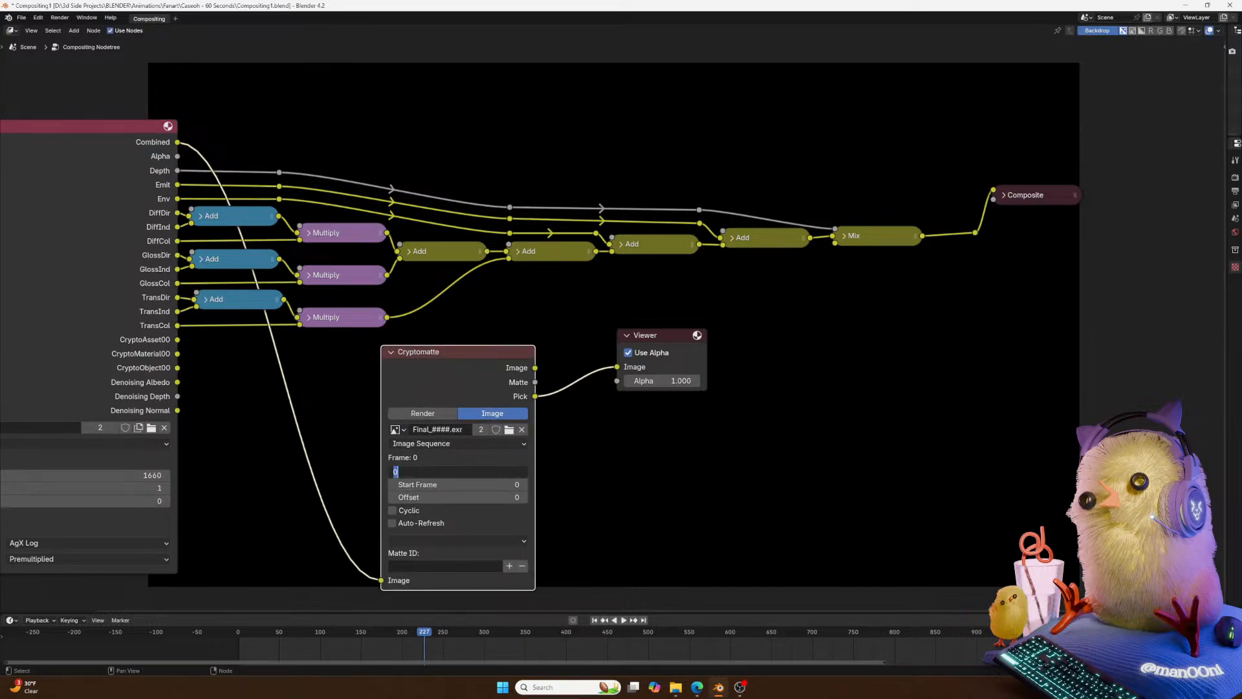
pyautogui.write('1660')
pyautogui.press('Return')
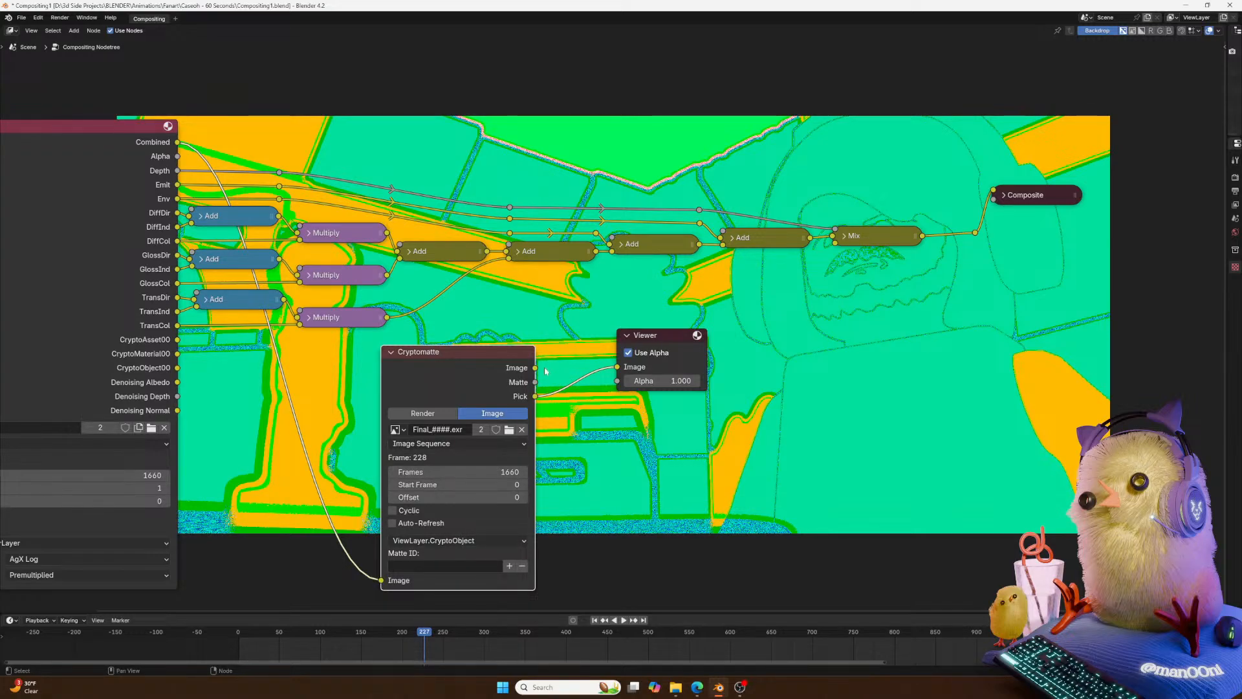
# Sample a matte ID for the Cryptomatte from the backdrop, and preview its Matte and Image outputs.
pyautogui.click(509, 566)
pyautogui.click(563, 519)
pyautogui.keyDown('ctrl'); pyautogui.keyDown('shift'); pyautogui.click(520, 388); pyautogui.keyUp('shift'); pyautogui.keyUp('ctrl')
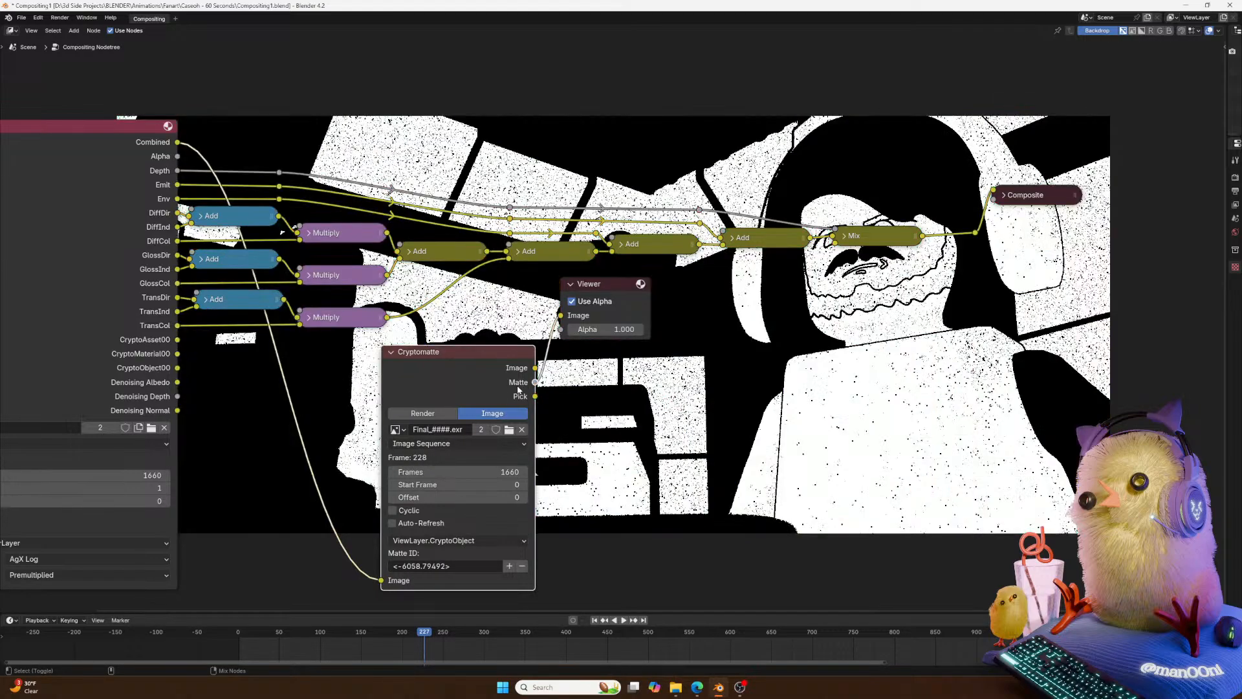
pyautogui.keyDown('ctrl'); pyautogui.keyDown('shift'); pyautogui.click(530, 372); pyautogui.keyUp('shift'); pyautogui.keyUp('ctrl')
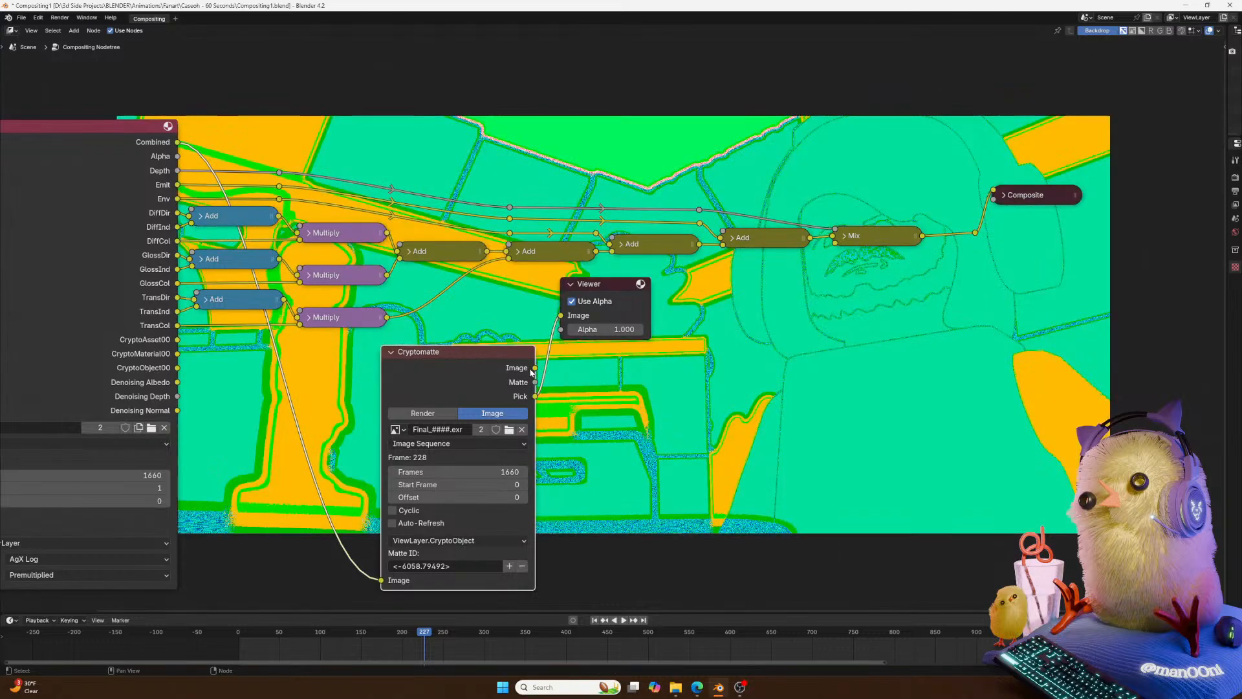
pyautogui.keyDown('ctrl'); pyautogui.keyDown('shift'); pyautogui.click(530, 372); pyautogui.keyUp('shift'); pyautogui.keyUp('ctrl')
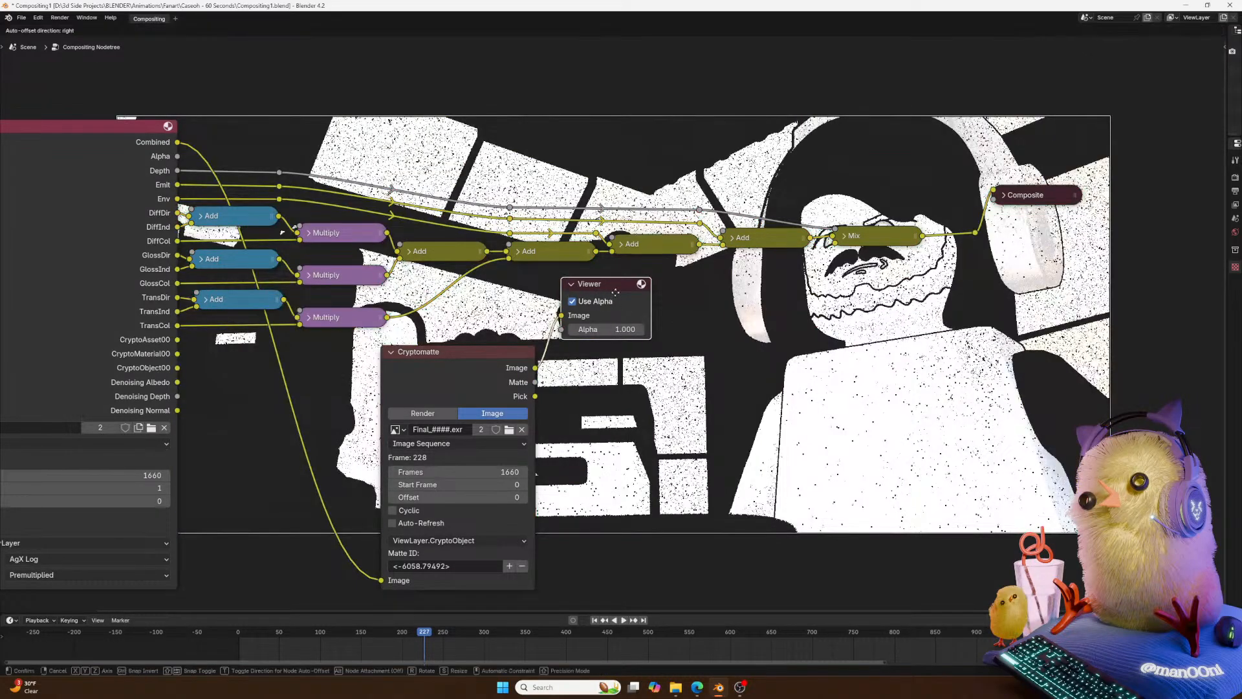
pyautogui.moveTo(610, 292); pyautogui.dragTo(895, 332)
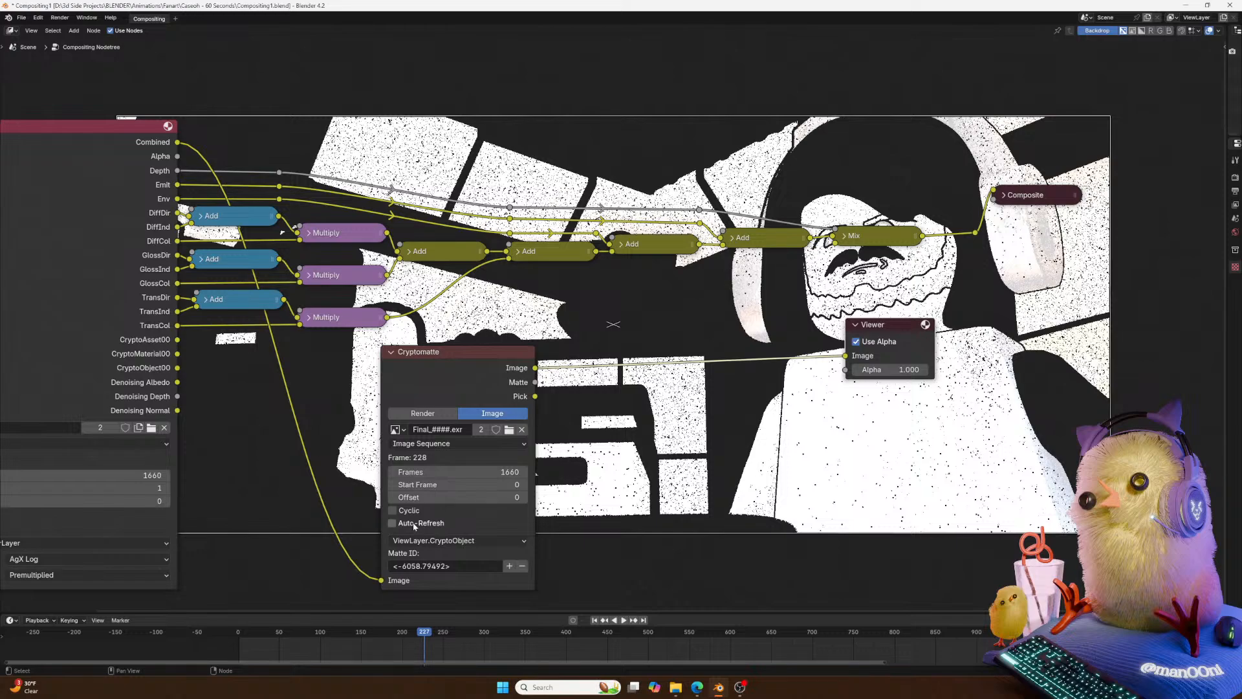
# Clear the Cryptomatte's Matte ID and enable Auto-Refresh for its image sequence.
pyautogui.click(446, 540)
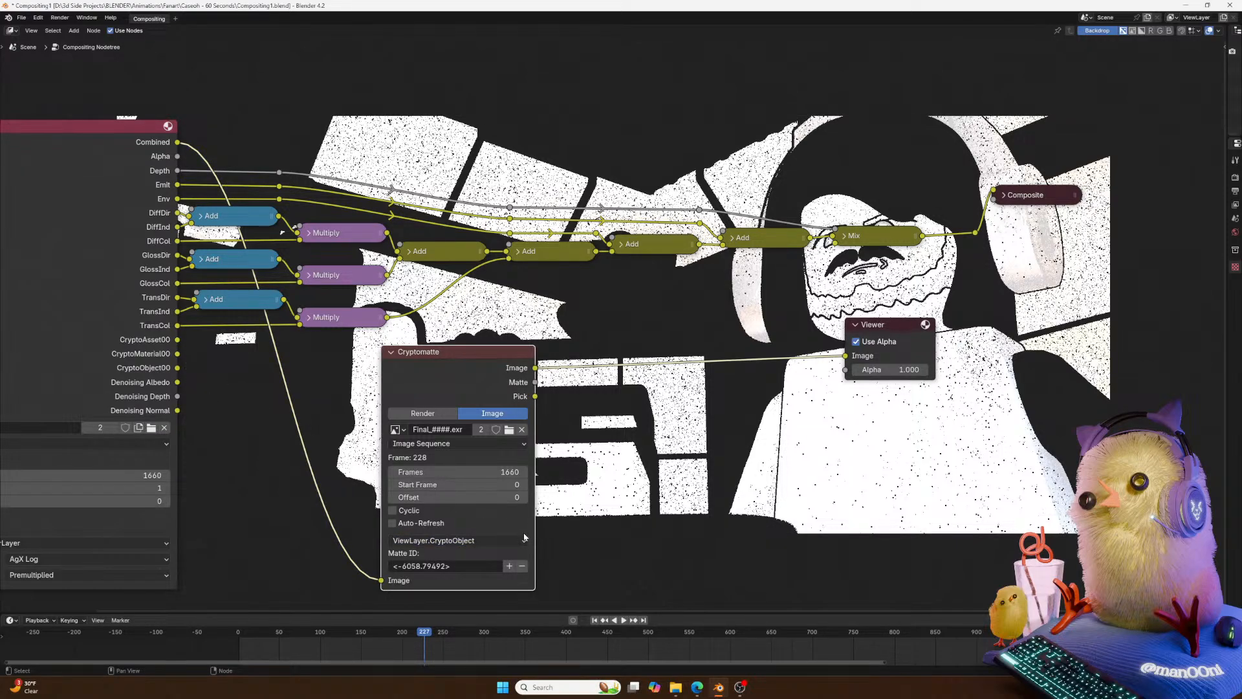
pyautogui.click(478, 566)
pyautogui.press('BackSpace')
pyautogui.click(611, 524)
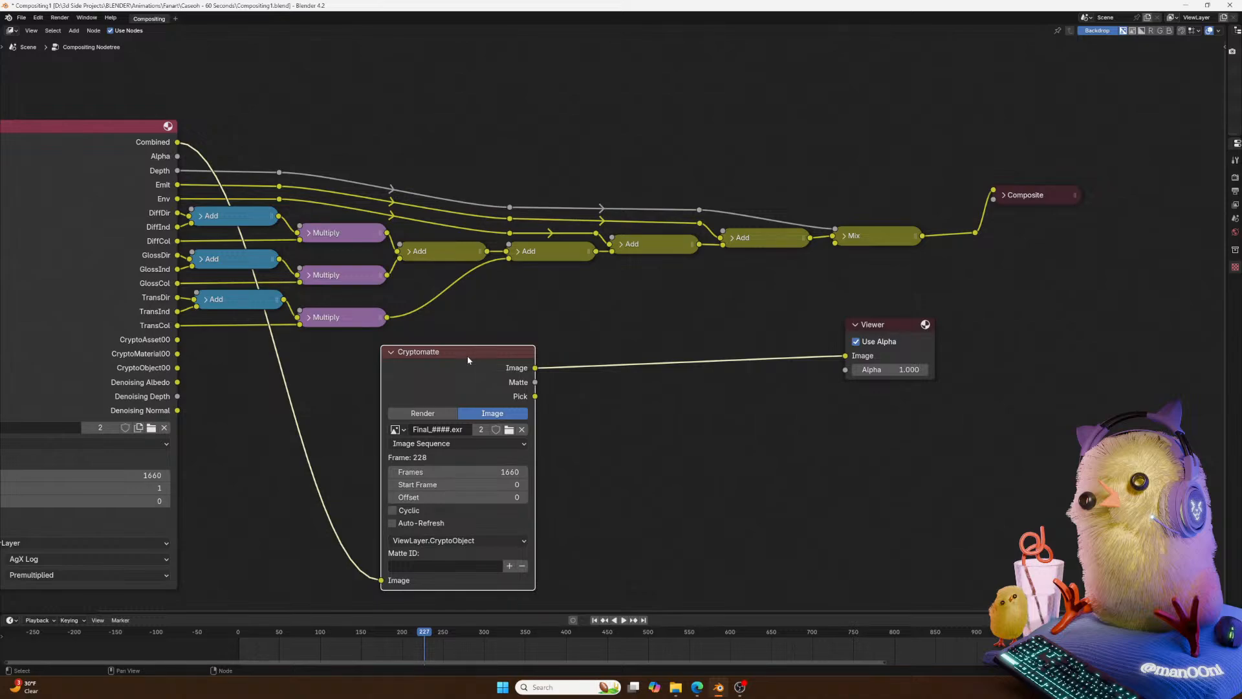
pyautogui.click(478, 540)
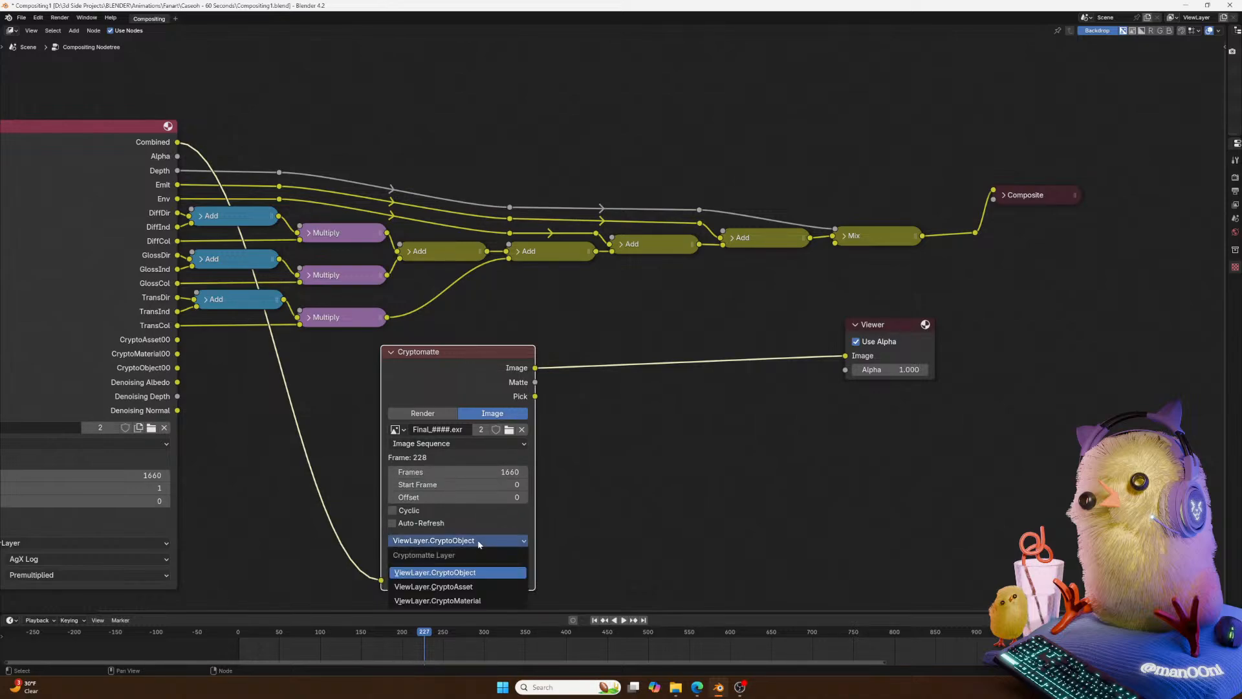
pyautogui.click(423, 522)
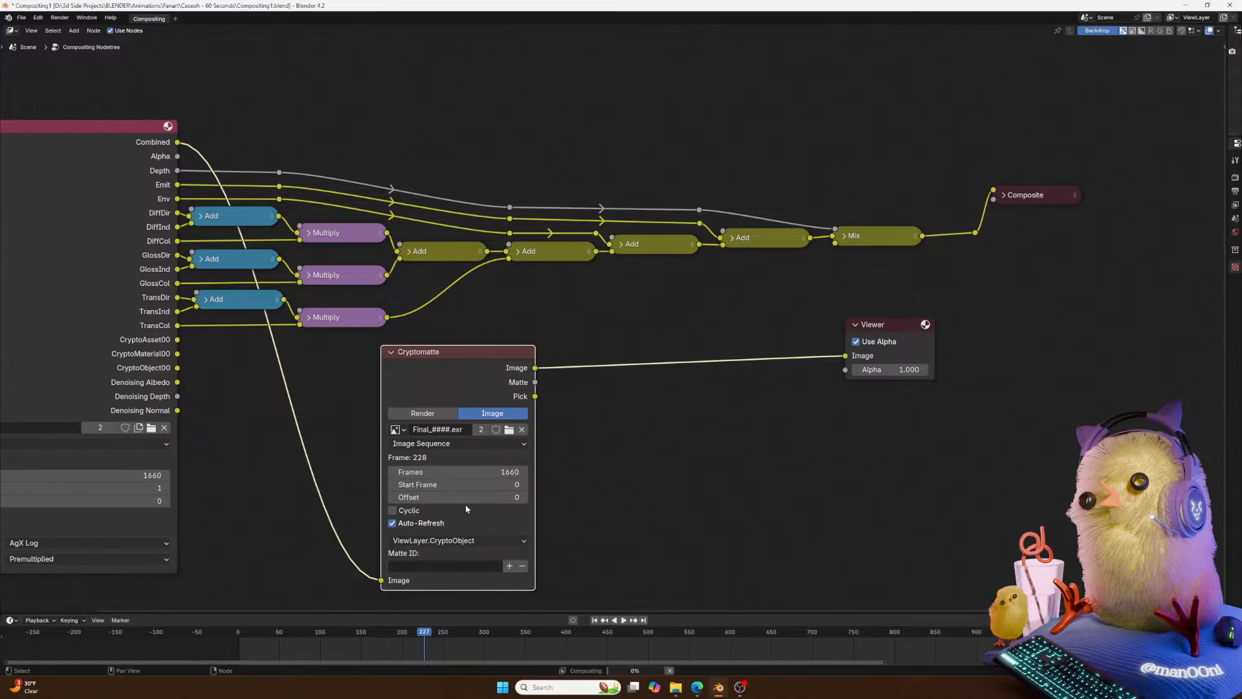
# Try Cyclic playback and the Movie source for the EXR, and link its Image output to an Add node.
pyautogui.click(408, 511)
pyautogui.click(440, 445)
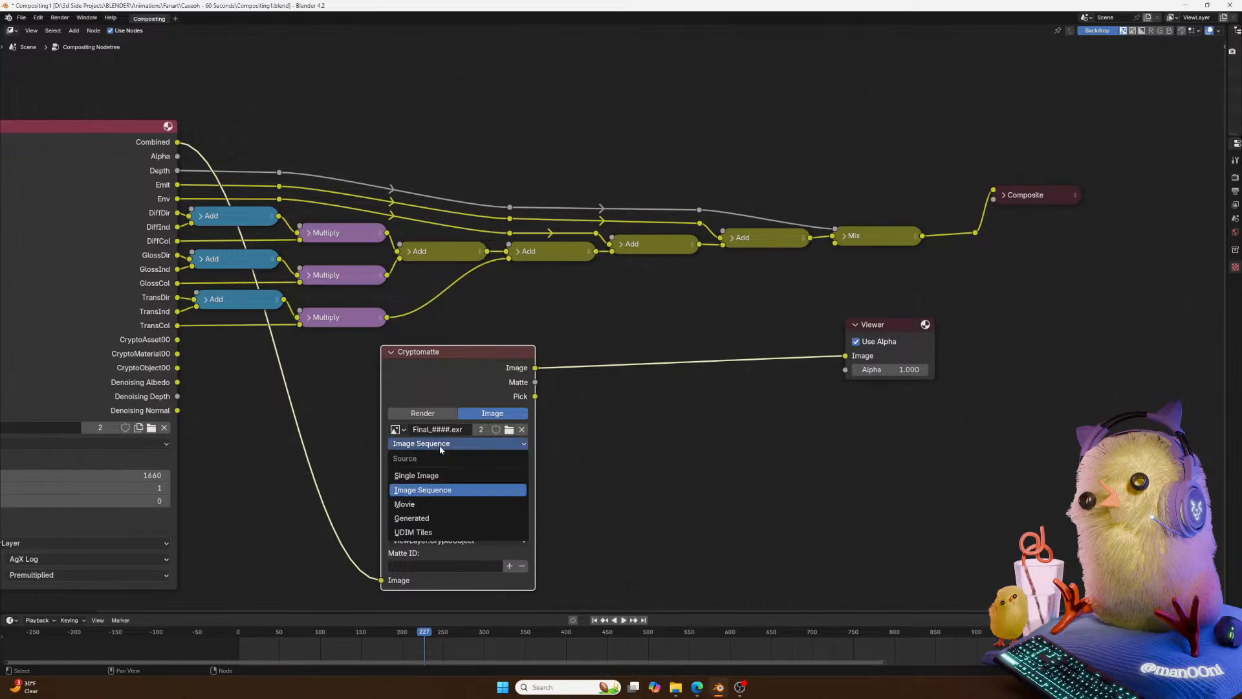
pyautogui.click(423, 506)
pyautogui.moveTo(366, 395); pyautogui.dragTo(438, 399, button='middle')
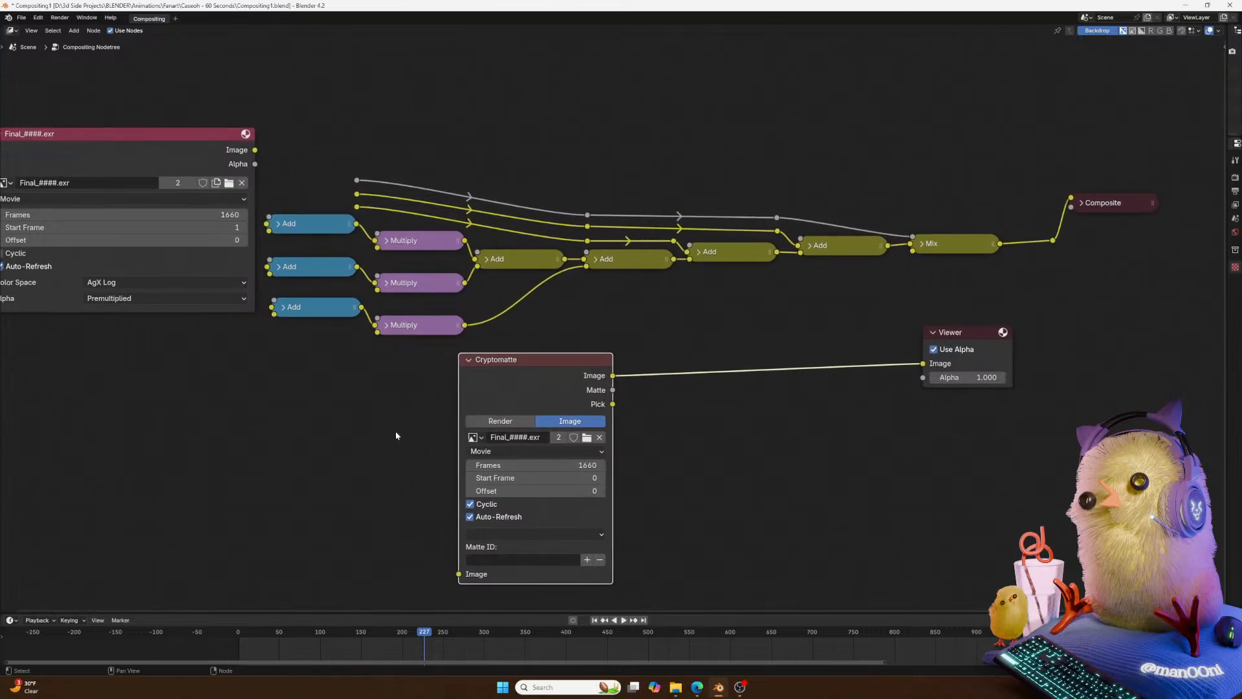
pyautogui.moveTo(215, 352); pyautogui.dragTo(287, 355, button='middle')
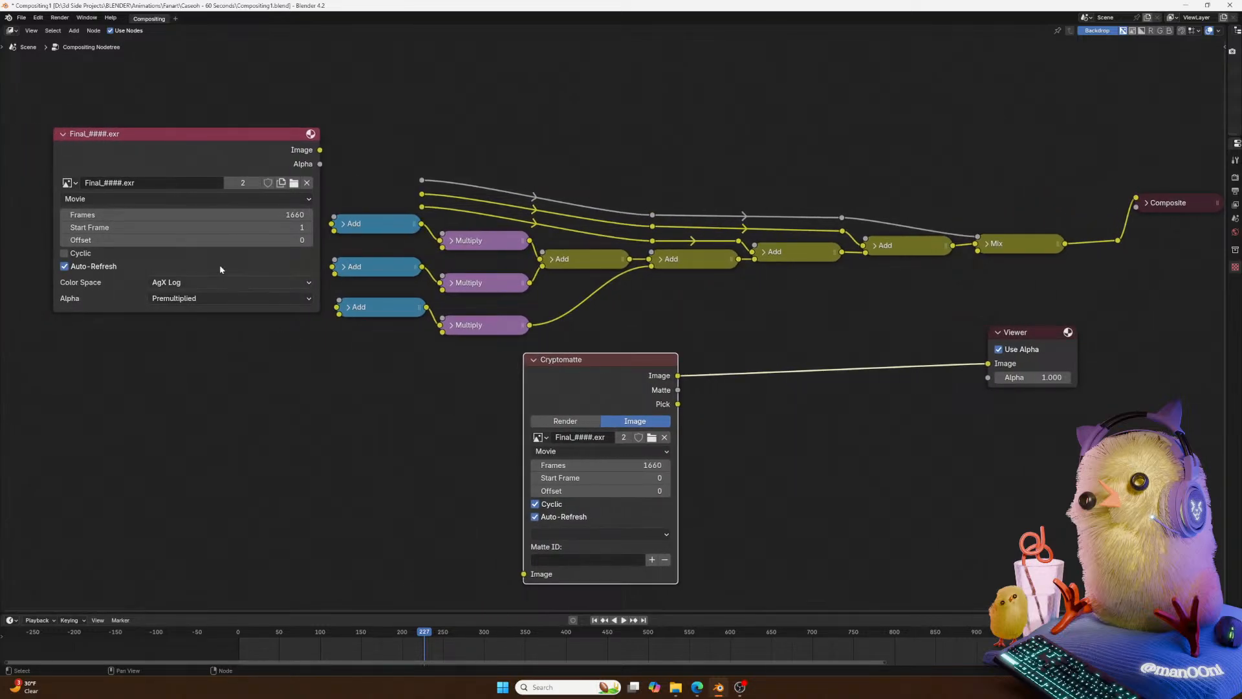
pyautogui.moveTo(319, 150); pyautogui.dragTo(336, 265)
# Undo the new link, the Movie source change and the Cyclic option.
pyautogui.hotkey('ctrl', 'z')
pyautogui.hotkey('ctrl', 'z')
pyautogui.hotkey('ctrl', 'z')
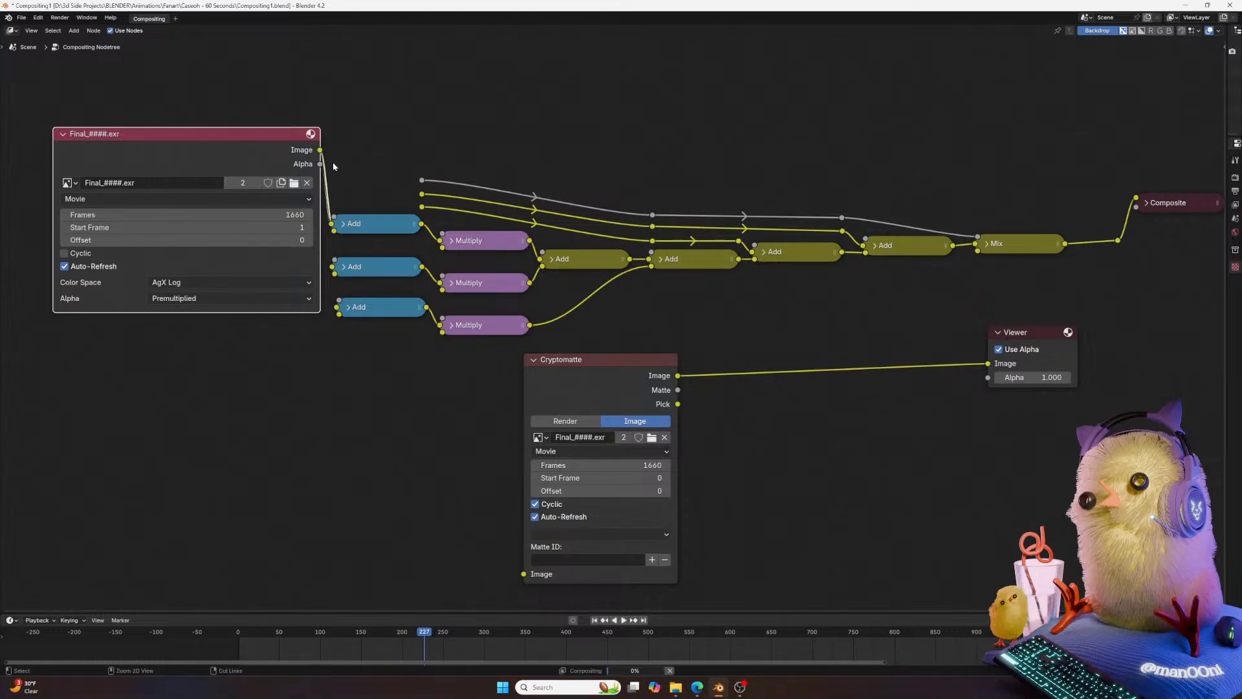
pyautogui.hotkey('ctrl', 'z')
pyautogui.hotkey('ctrl', 'z')
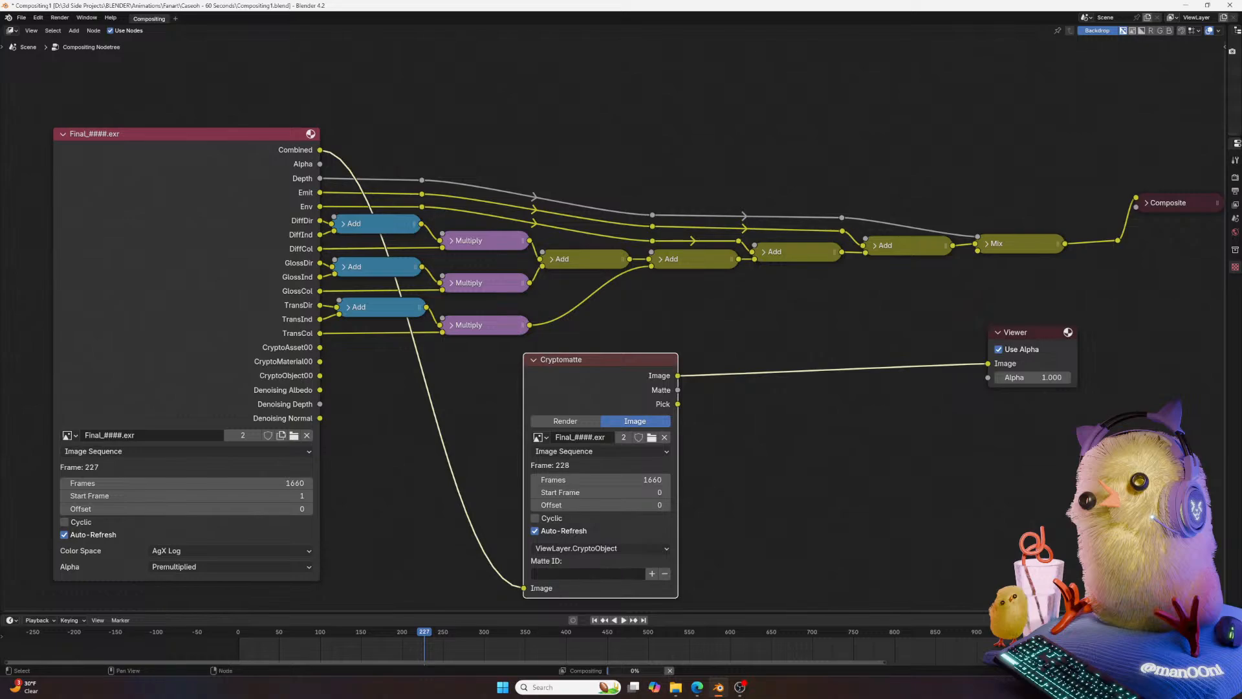
# Preview the Cryptomatte's Pick output and its Image output in the Viewer.
pyautogui.moveTo(493, 504); pyautogui.dragTo(429, 429, button='middle')
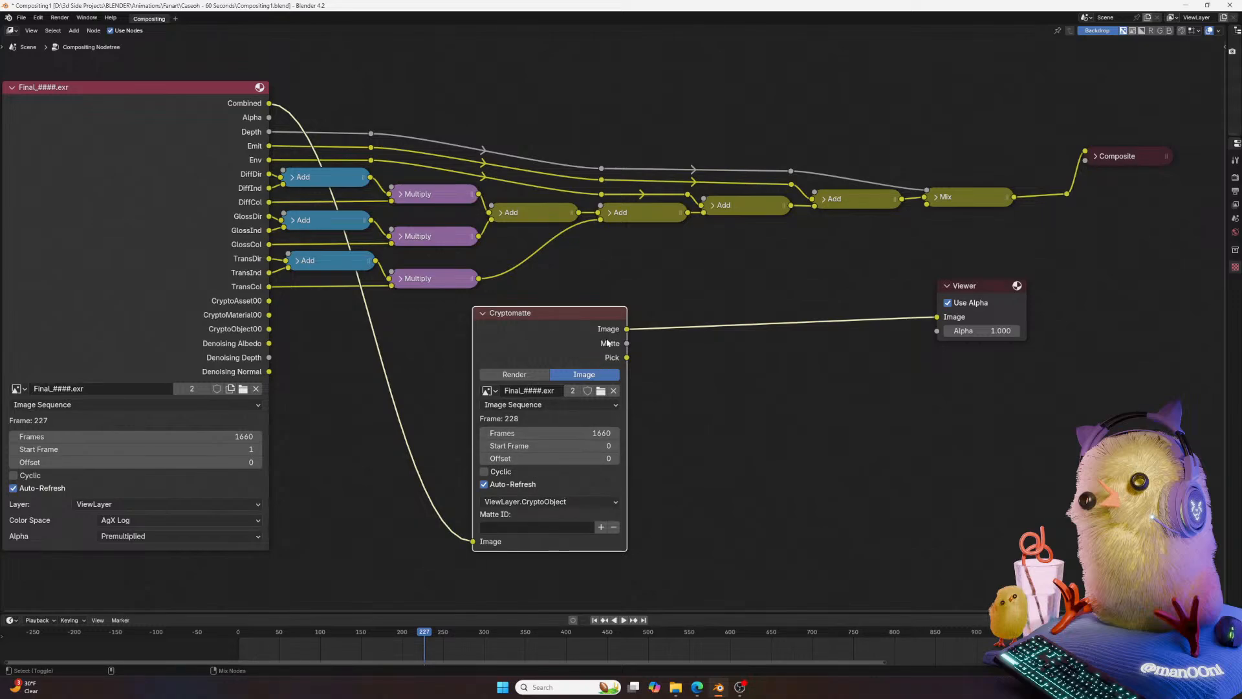
pyautogui.keyDown('ctrl'); pyautogui.keyDown('shift'); pyautogui.click(625, 358); pyautogui.keyUp('shift'); pyautogui.keyUp('ctrl')
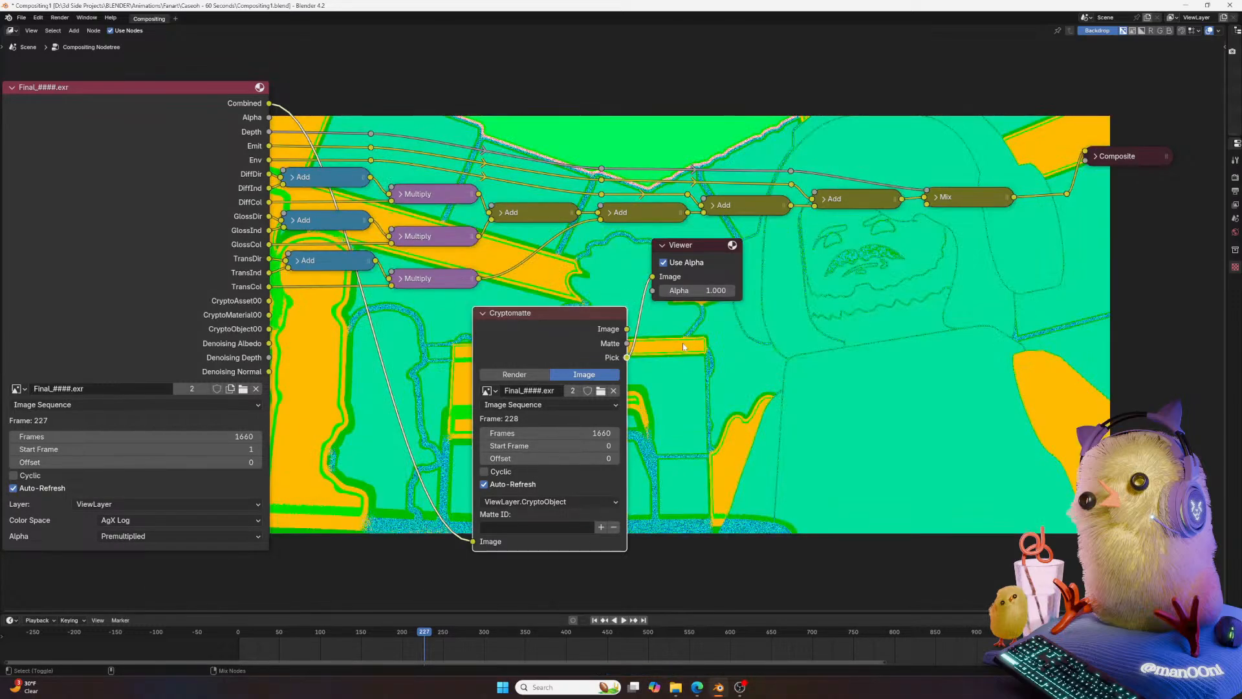
pyautogui.keyDown('ctrl'); pyautogui.keyDown('shift'); pyautogui.click(626, 329); pyautogui.keyUp('shift'); pyautogui.keyUp('ctrl')
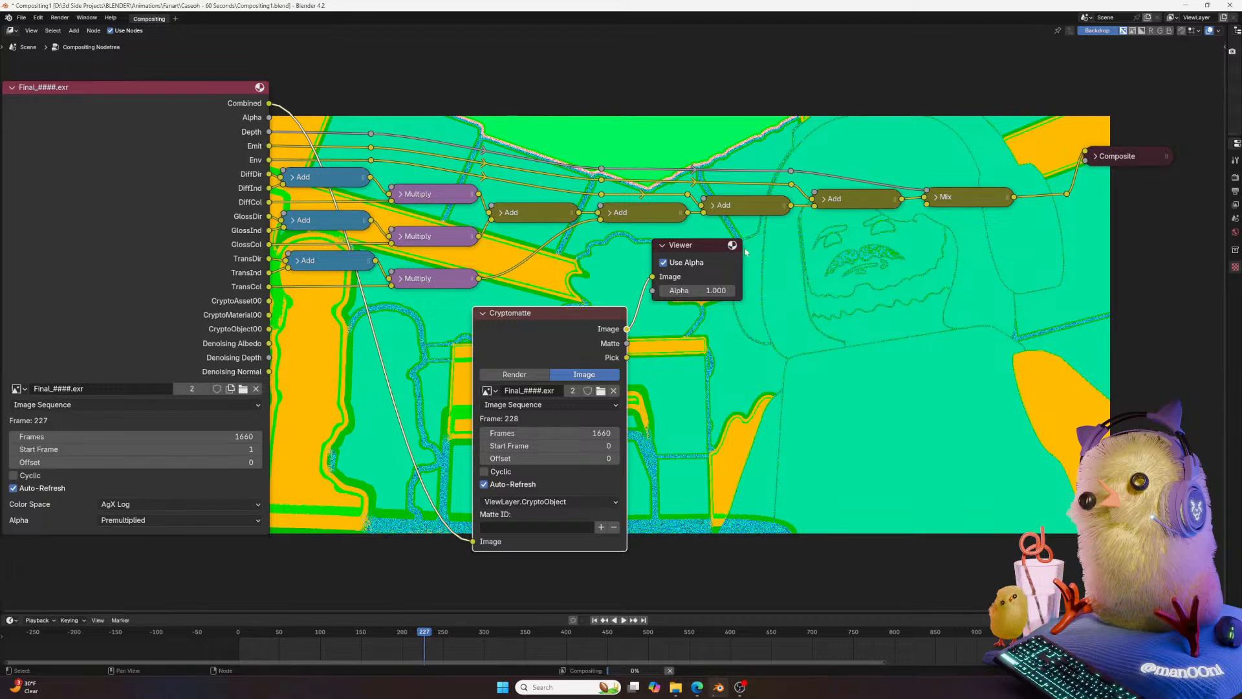
# Move the Viewer back beneath the Composite node and relink it to their shared reroute.
pyautogui.click(705, 249)
pyautogui.moveTo(705, 247); pyautogui.dragTo(1145, 177)
pyautogui.moveTo(1067, 194); pyautogui.dragTo(1092, 206)
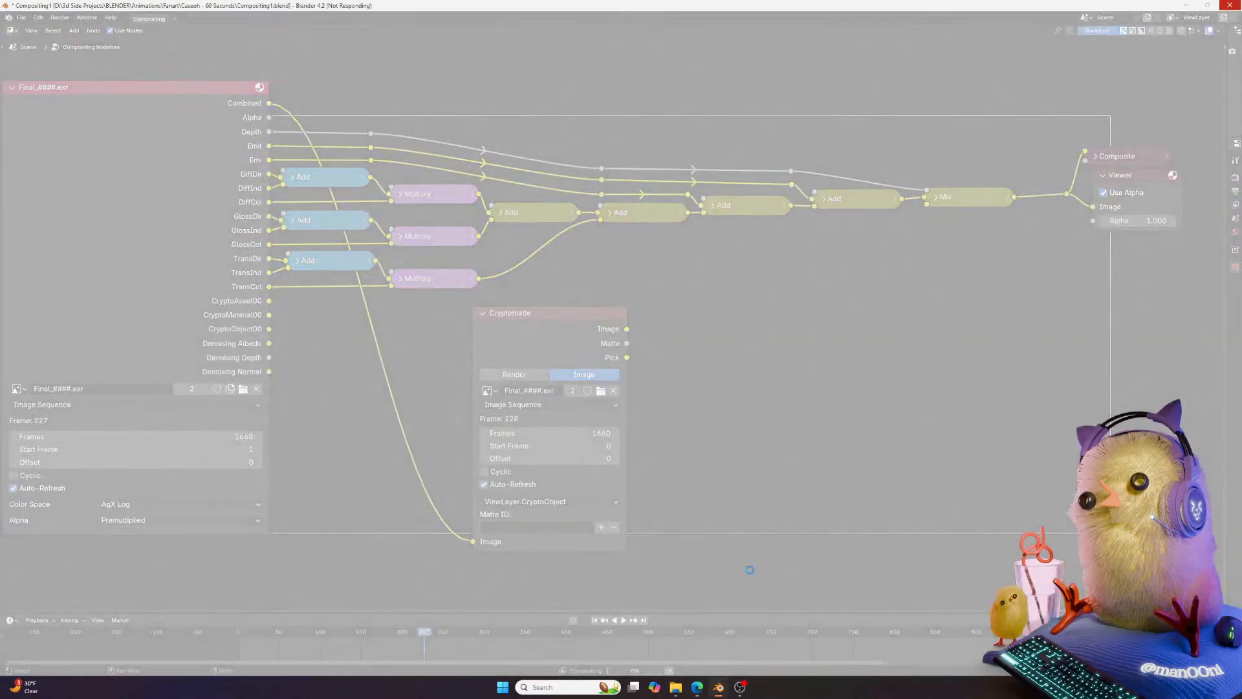
# Turn off Use Alpha on the Viewer node in the reopened compositing file.
pyautogui.moveTo(740, 694)
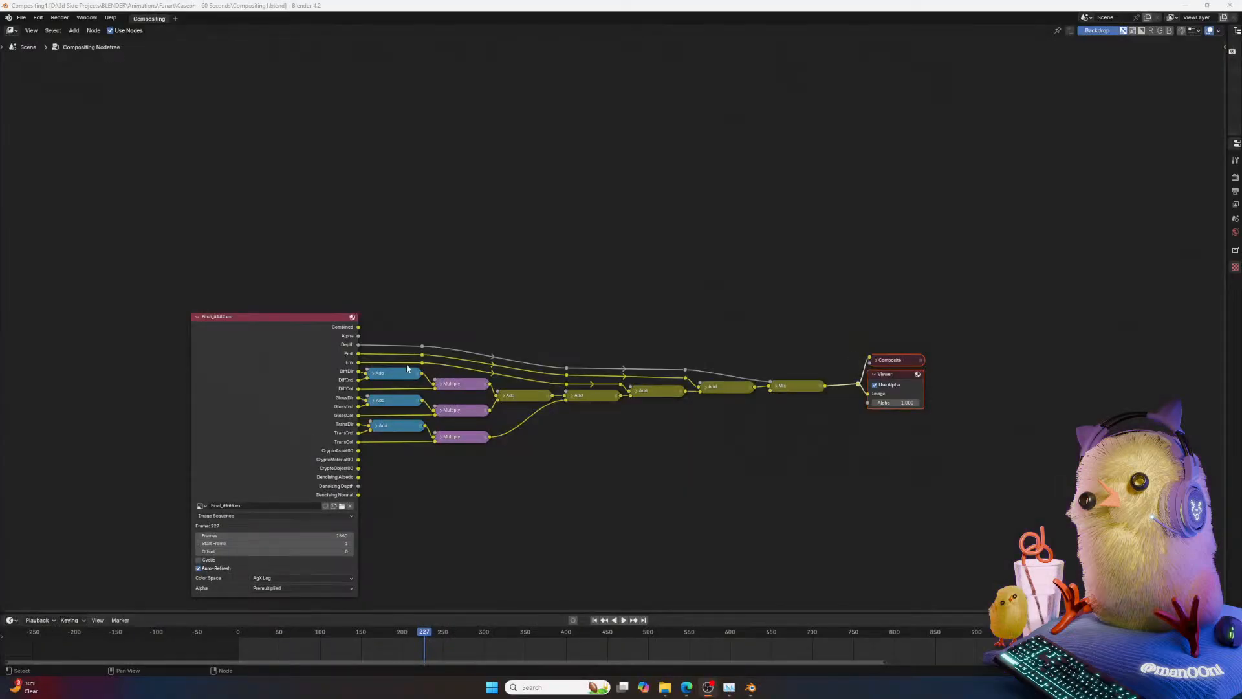
pyautogui.click(813, 262)
pyautogui.scroll(2, 860, 310)
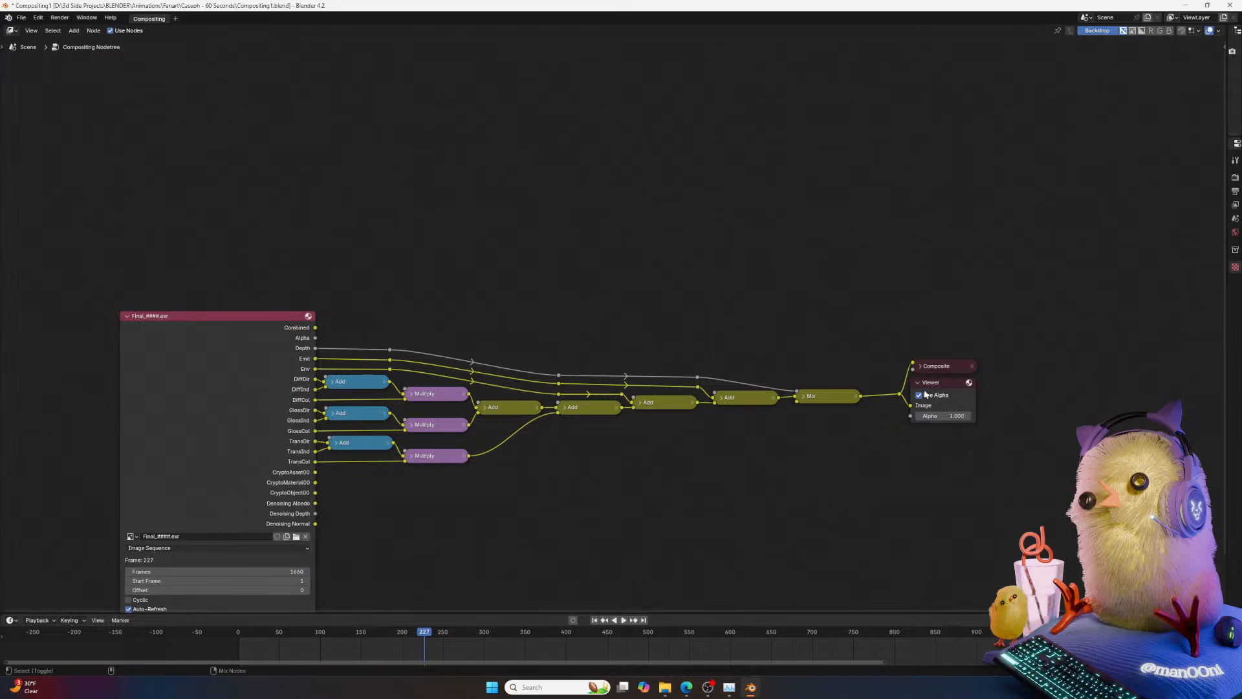
pyautogui.click(928, 395)
pyautogui.scroll(1, 372, 510)
# Add a new Cryptomatte node below the olive Add nodes.
pyautogui.hotkey('shift', 'a')
pyautogui.write('vr')
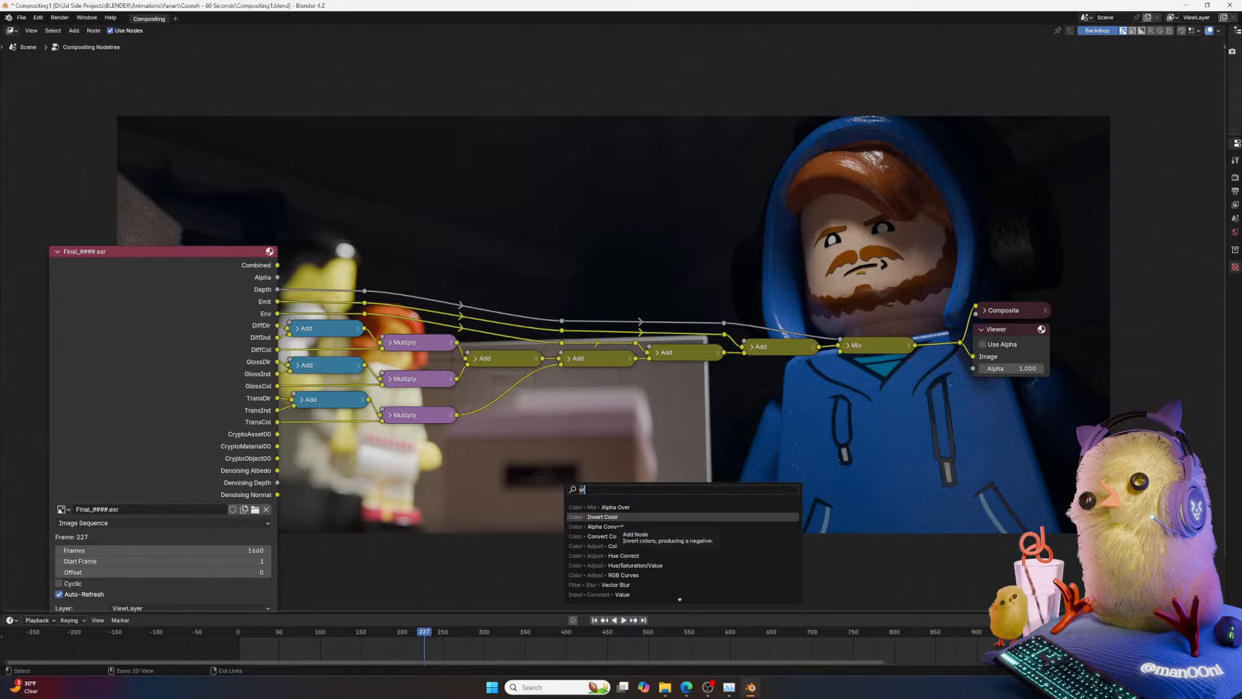
pyautogui.press('BackSpace')
pyautogui.press('BackSpace')
pyautogui.write('cry')
pyautogui.click(630, 508)
pyautogui.click(502, 469)
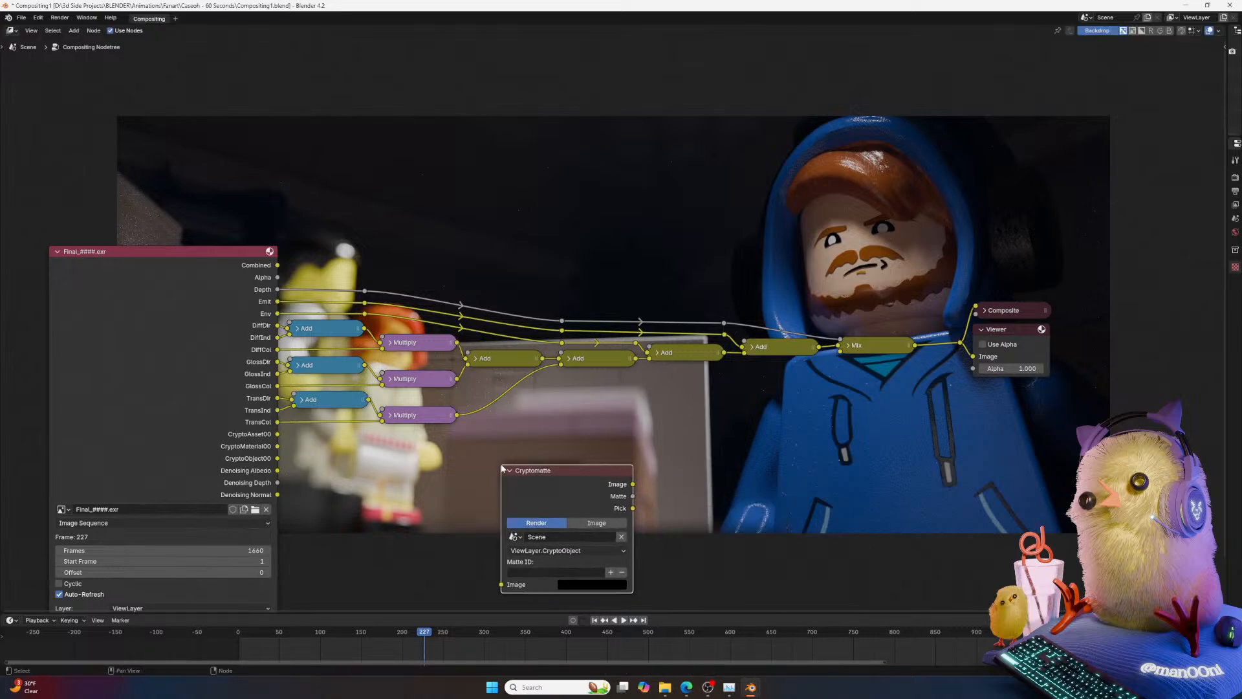
# Switch the Cryptomatte source to Image and assign Final_####.exr to it.
pyautogui.scroll(2, 502, 467)
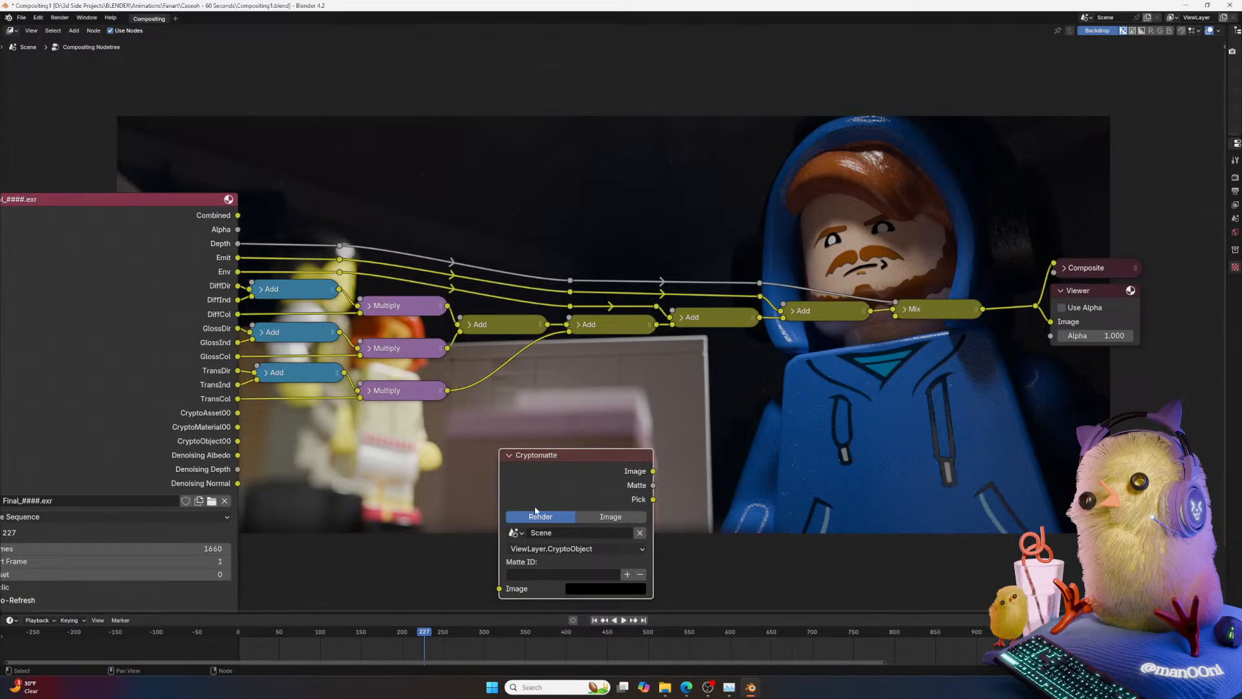
pyautogui.click(586, 519)
pyautogui.click(514, 532)
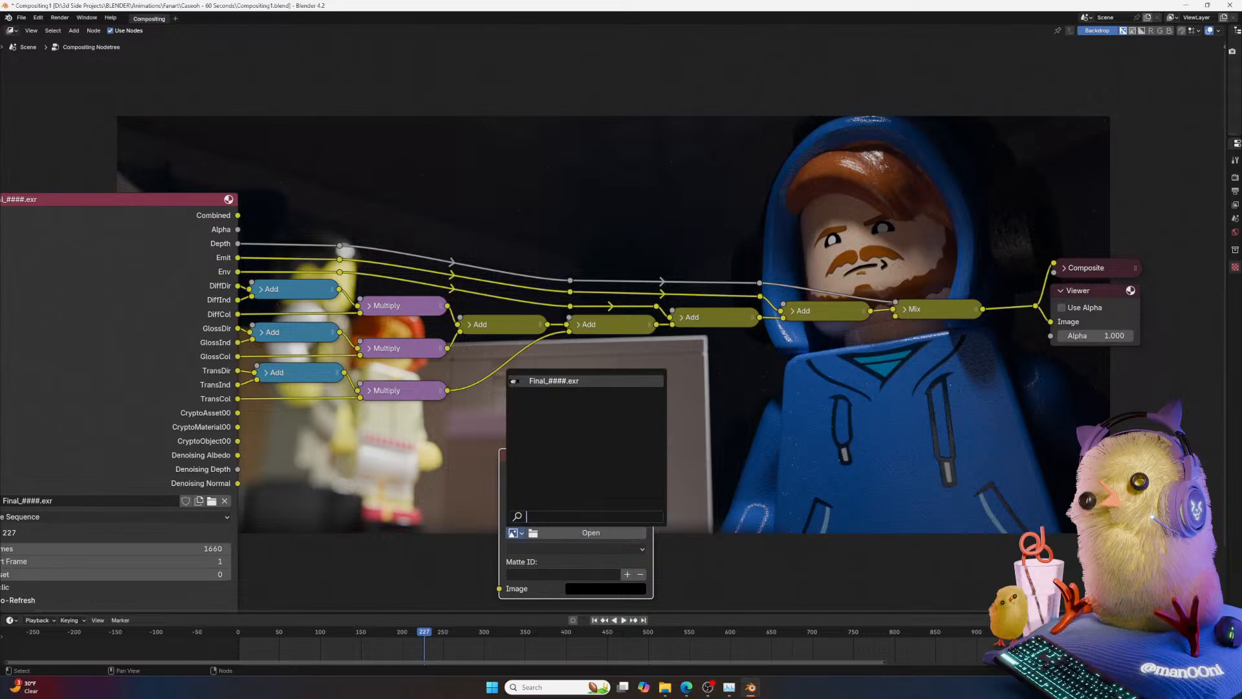
pyautogui.click(553, 380)
# Link the EXR's Combined pass to the Cryptomatte's Image input and preview its Image output in the Viewer.
pyautogui.moveTo(234, 488); pyautogui.dragTo(258, 442, button='middle')
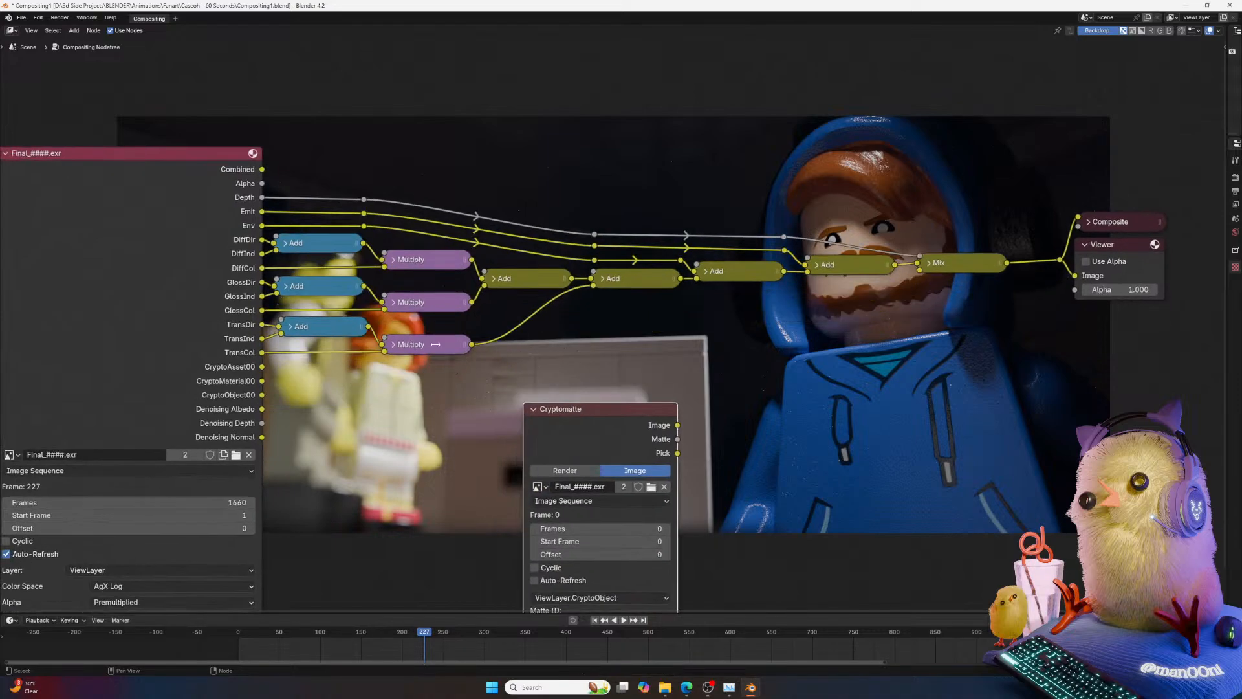
pyautogui.moveTo(499, 486); pyautogui.dragTo(458, 449, button='middle')
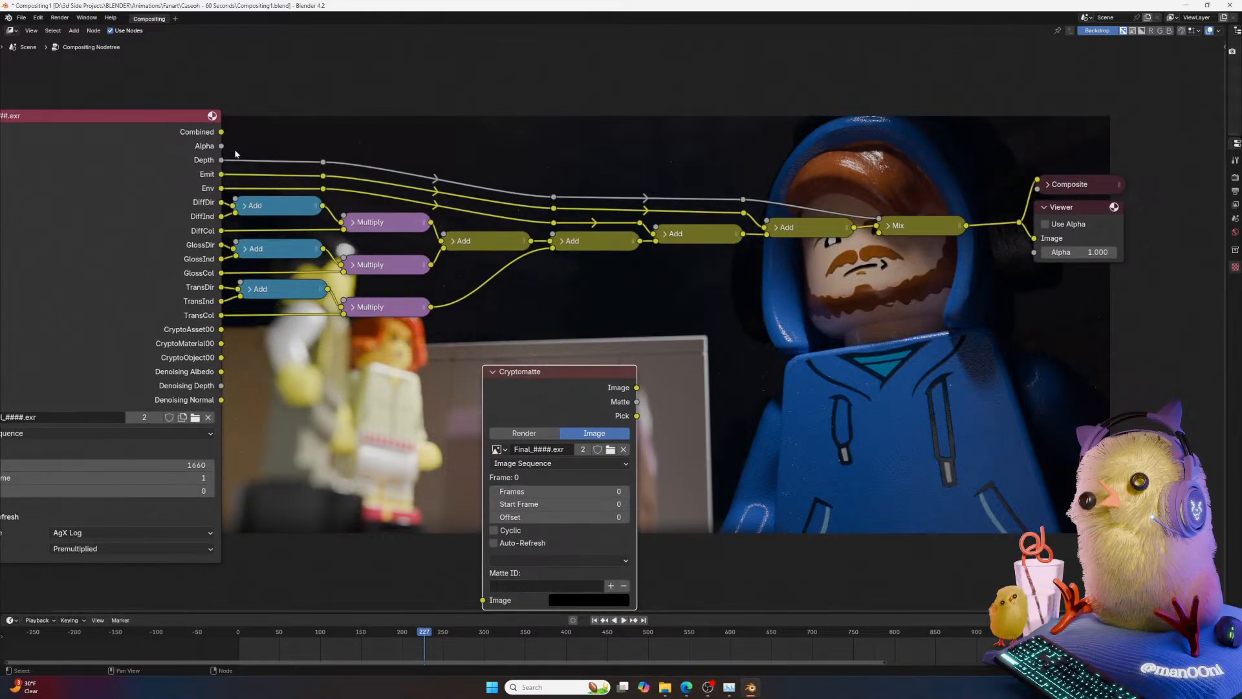
pyautogui.moveTo(221, 132); pyautogui.dragTo(491, 597)
pyautogui.rightClick(491, 597)
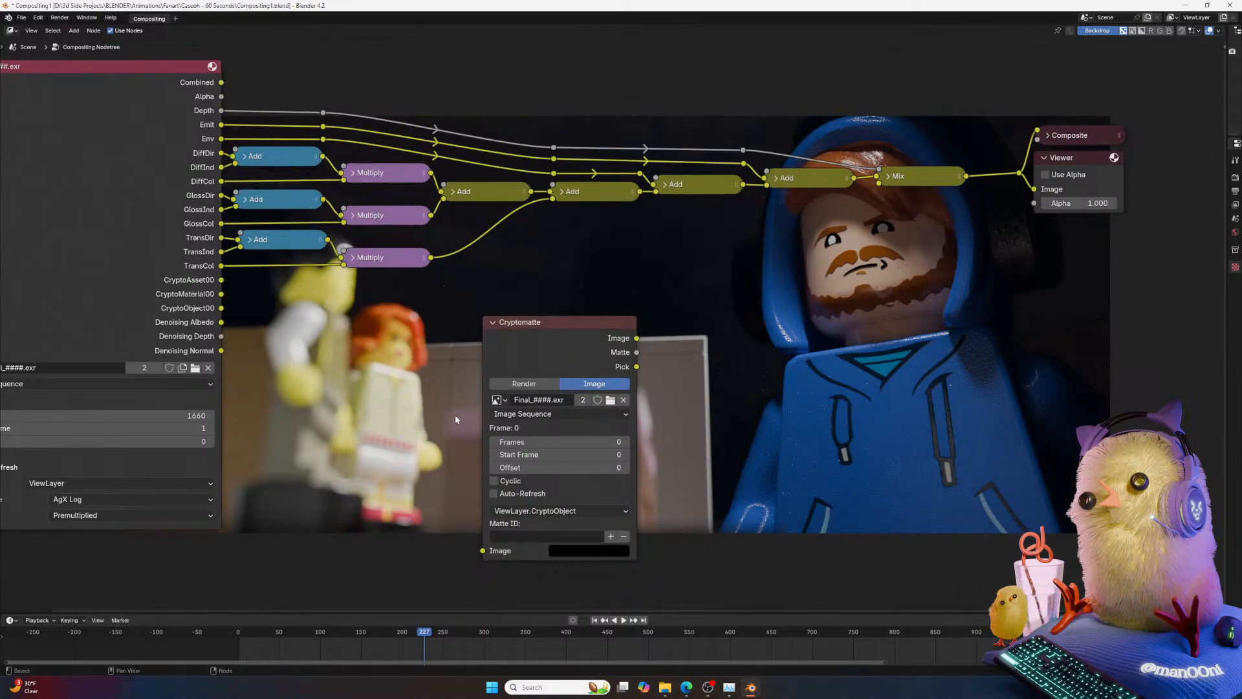
pyautogui.moveTo(482, 551); pyautogui.dragTo(225, 83)
pyautogui.keyDown('ctrl'); pyautogui.keyDown('shift'); pyautogui.click(612, 340); pyautogui.keyUp('shift'); pyautogui.keyUp('ctrl')
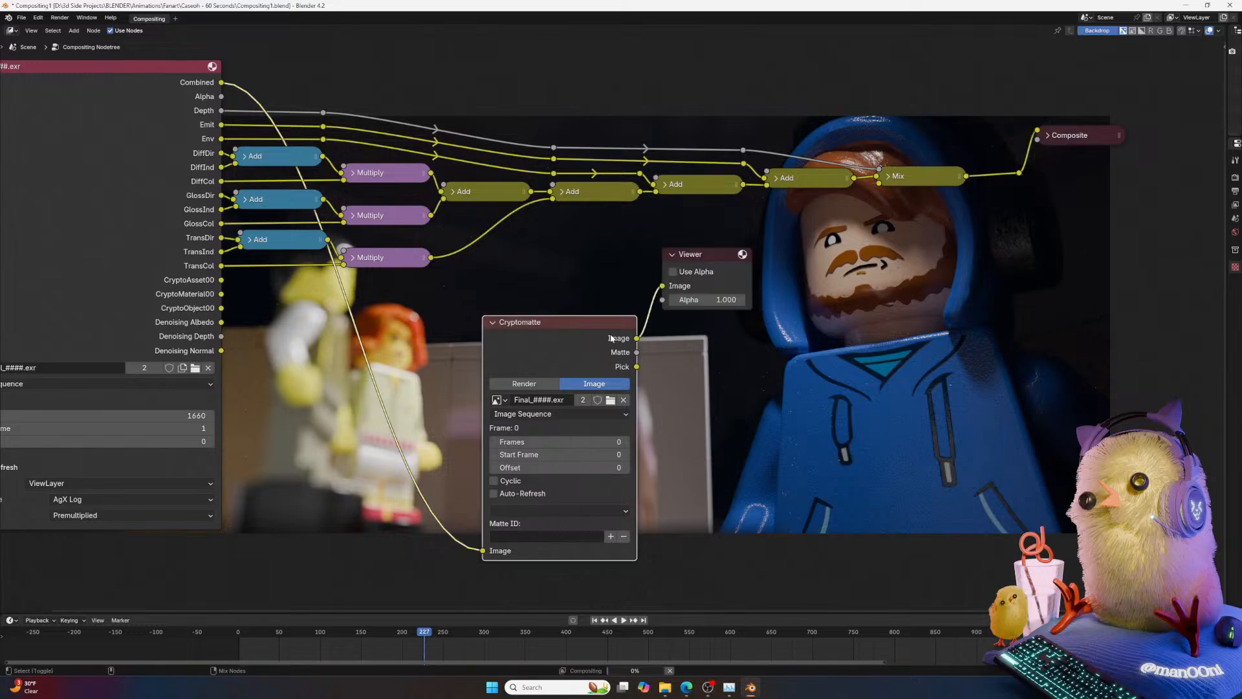
# Set the Cryptomatte's image sequence to 1660 frames and enable Auto-Refresh.
pyautogui.click(556, 442)
pyautogui.write('116')
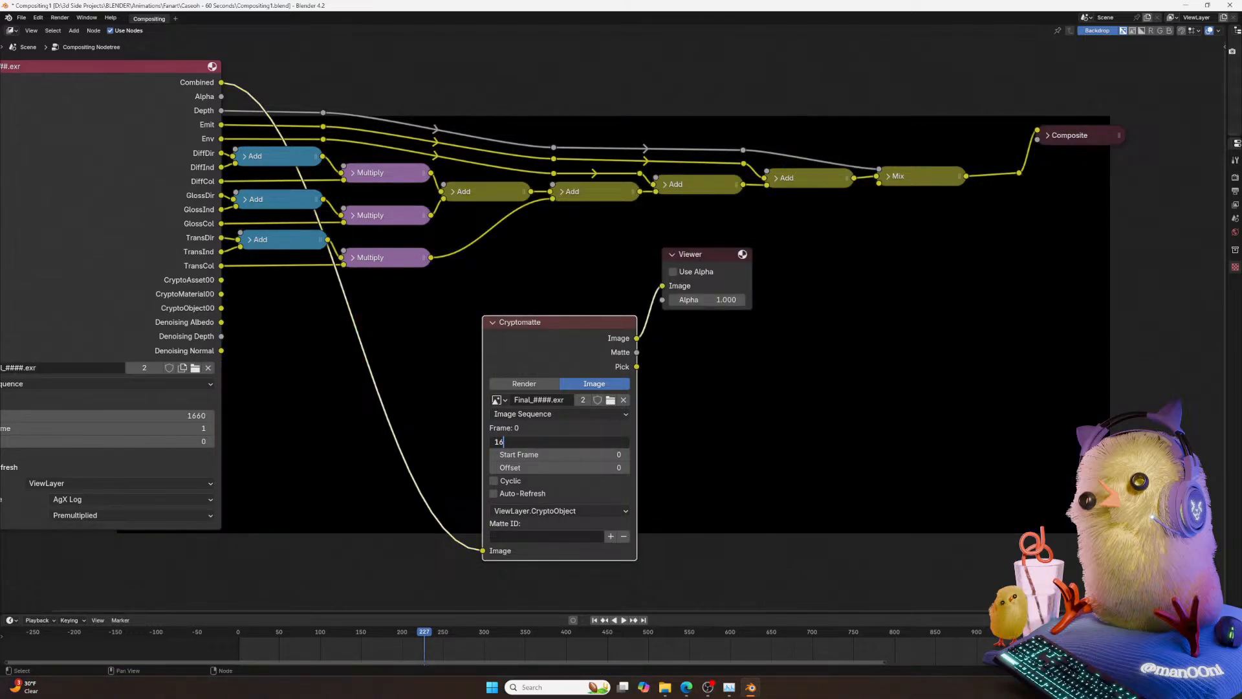
pyautogui.write('0')
pyautogui.press('Return')
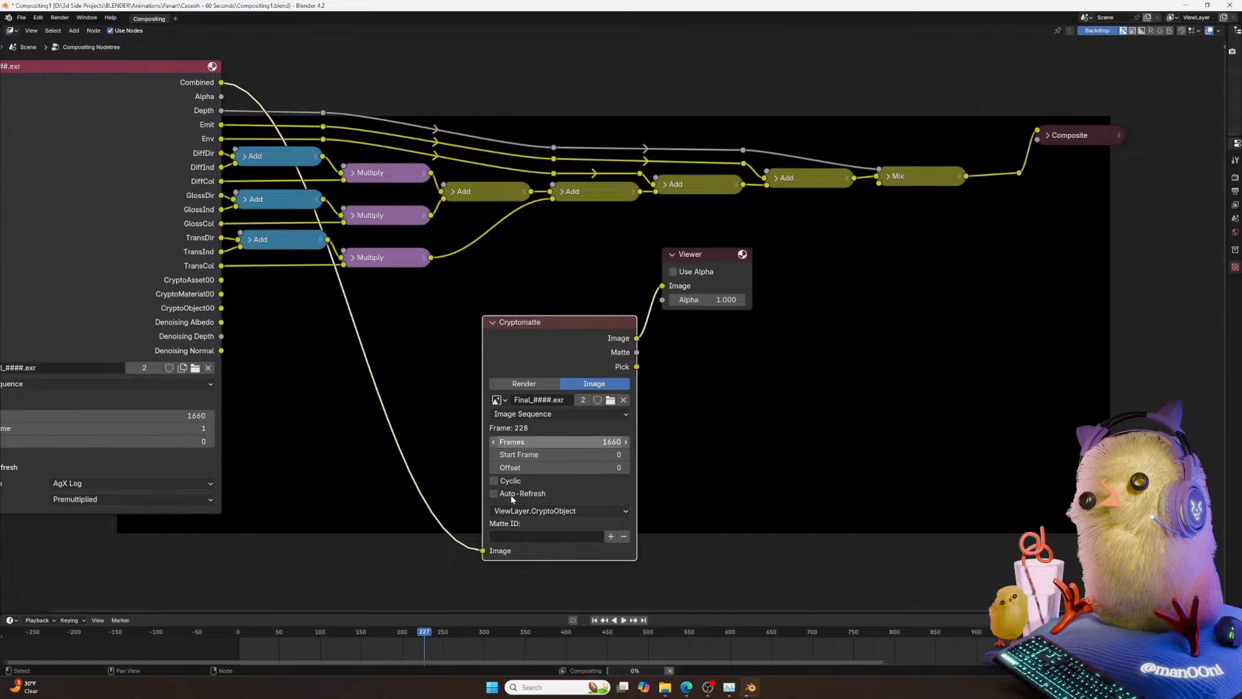
pyautogui.click(501, 495)
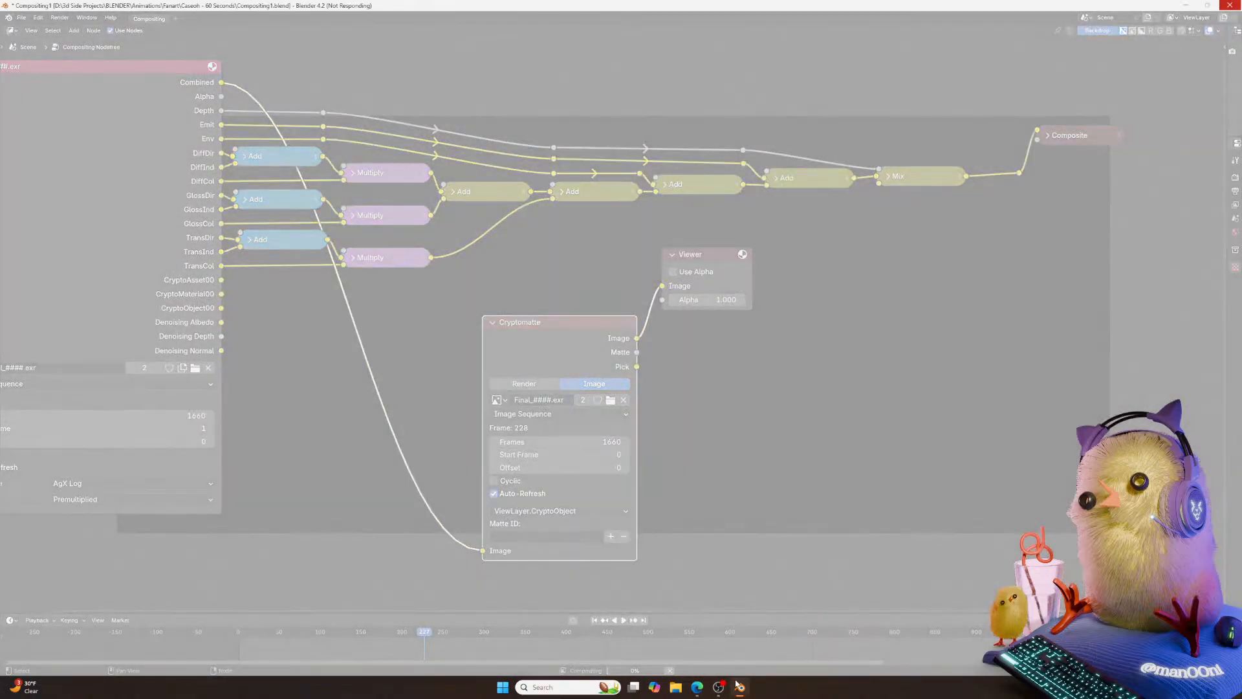
pyautogui.moveTo(729, 688)
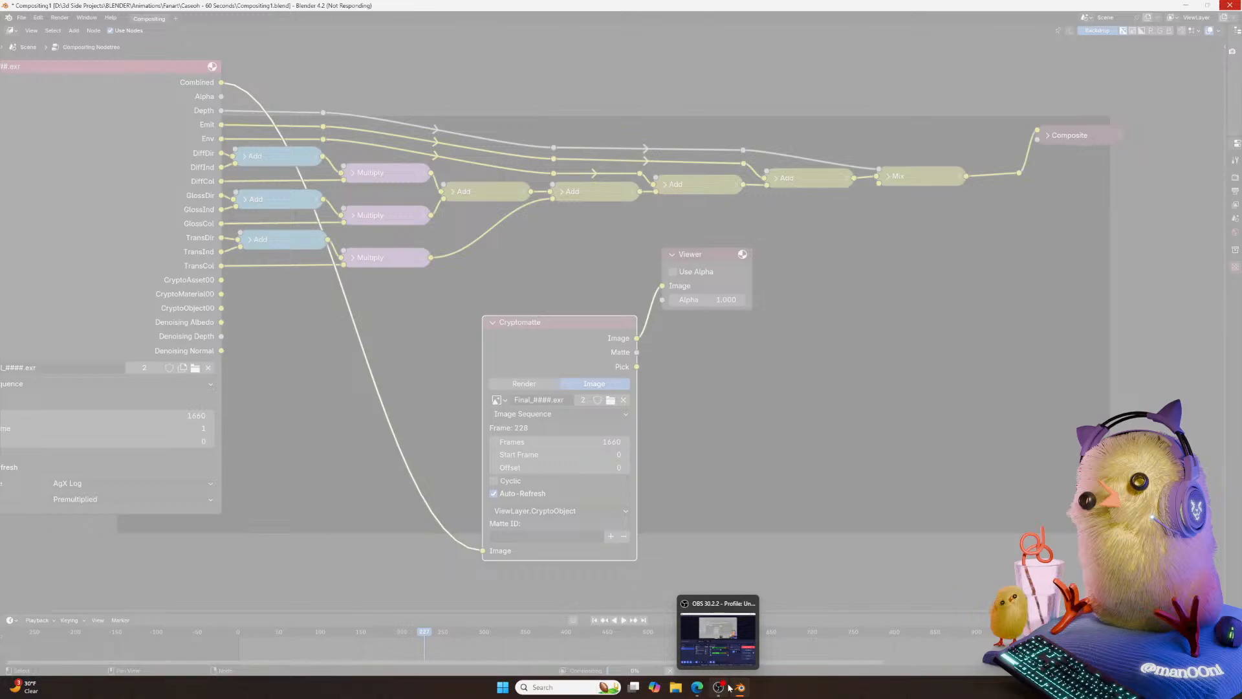
pyautogui.click(728, 687)
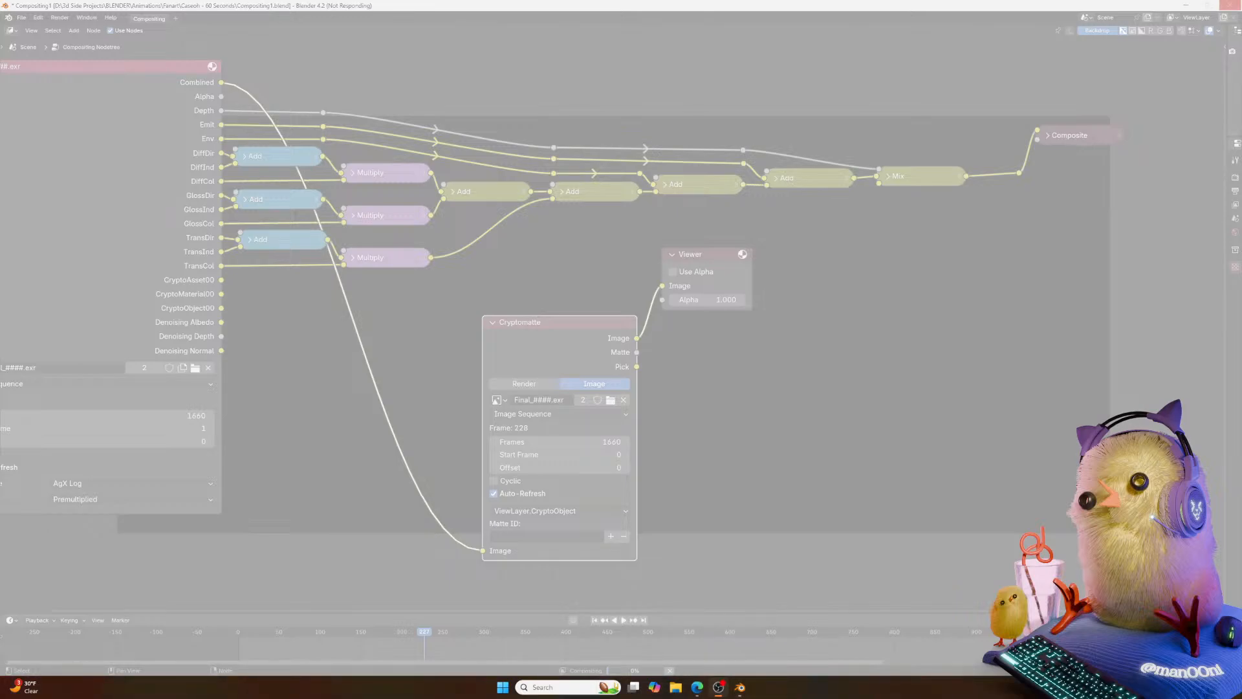
pyautogui.click(649, 526)
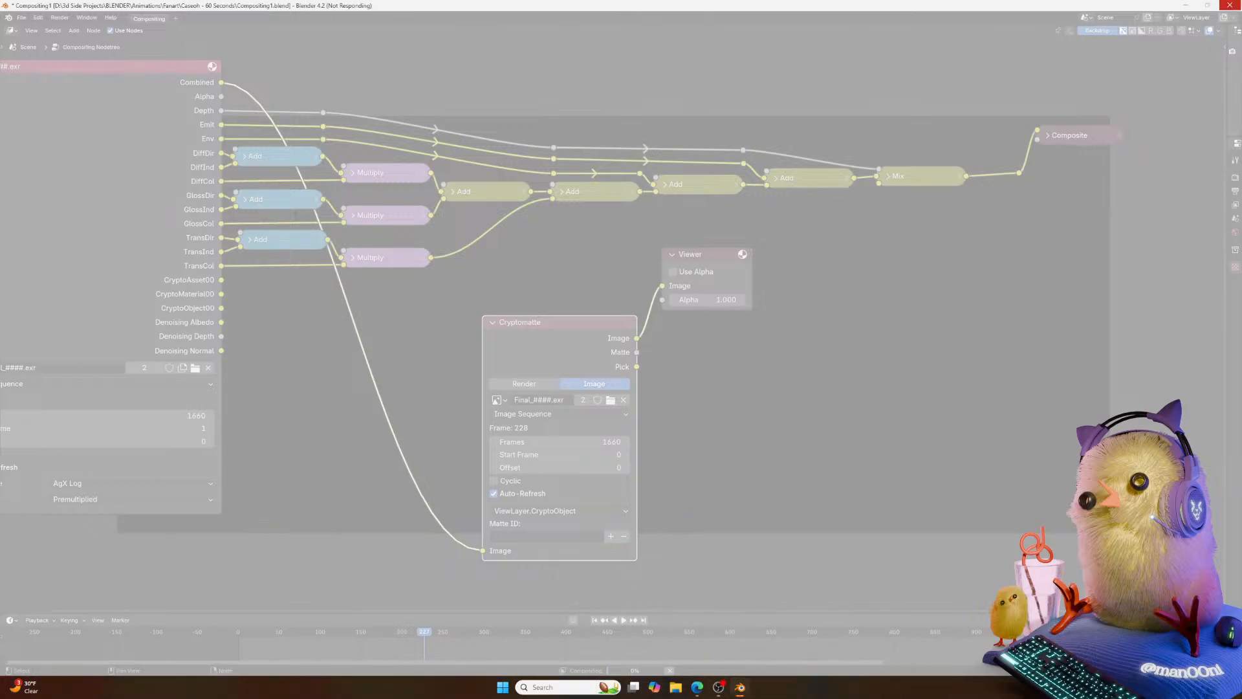